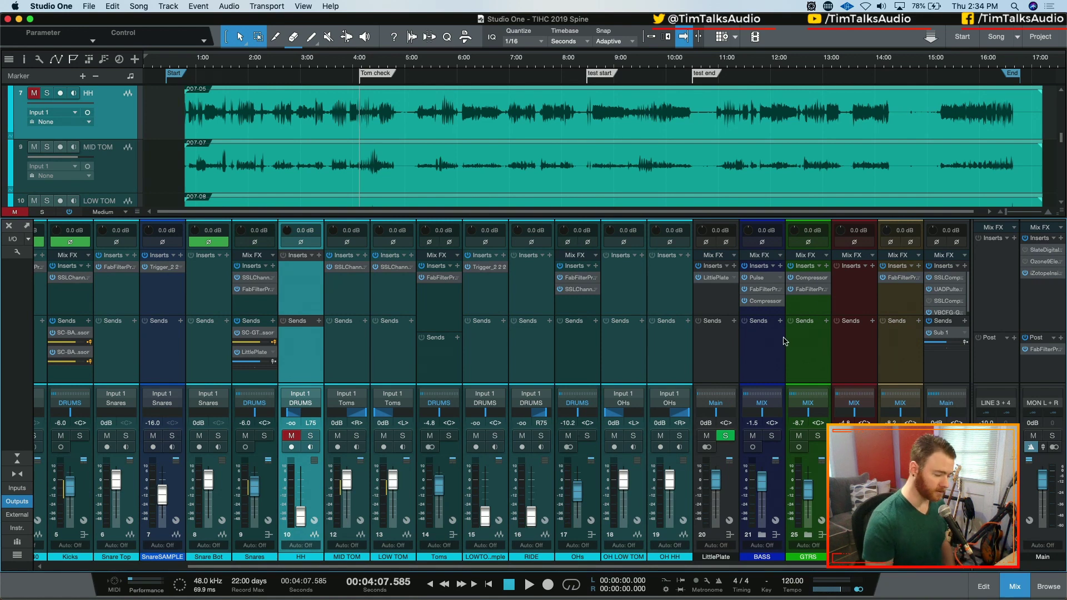
- Select the GTRS channel and expand the GTRS folder to show its individual guitar tracks
scroll(581, 166, "down", 5)
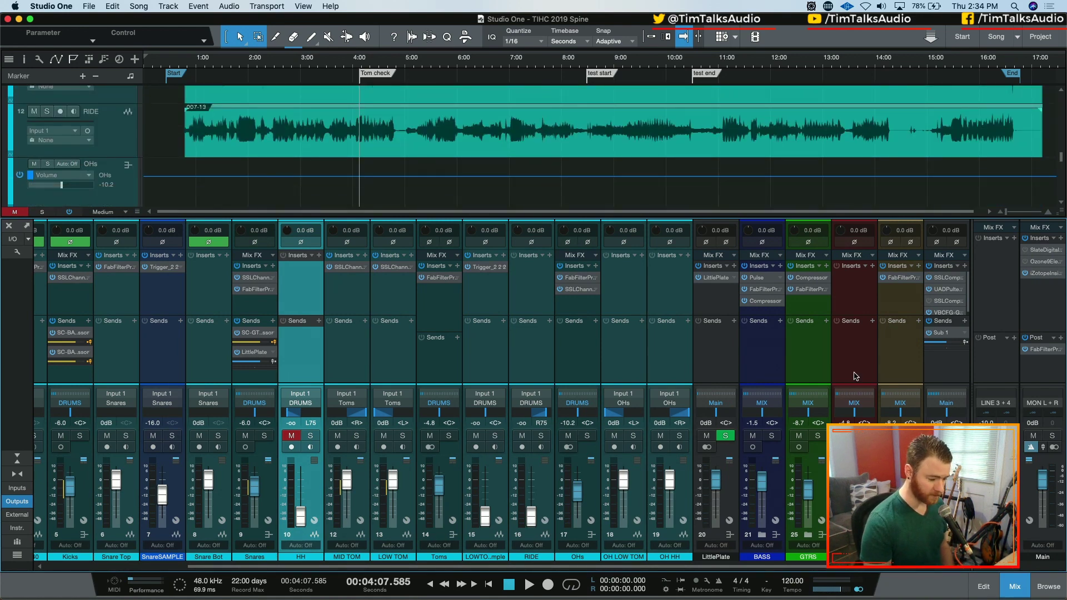
left_click(811, 361)
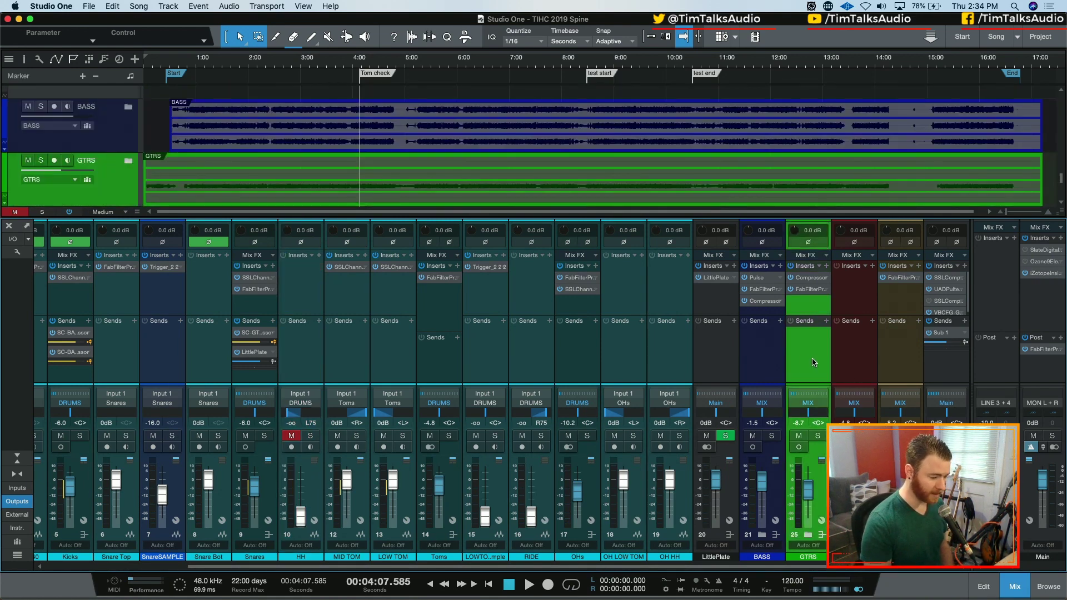
left_click(128, 160)
- Mute guitar tracks 18 and 19, the left guitar and its DI, in the GTRS folder
scroll(270, 161, "down", 3)
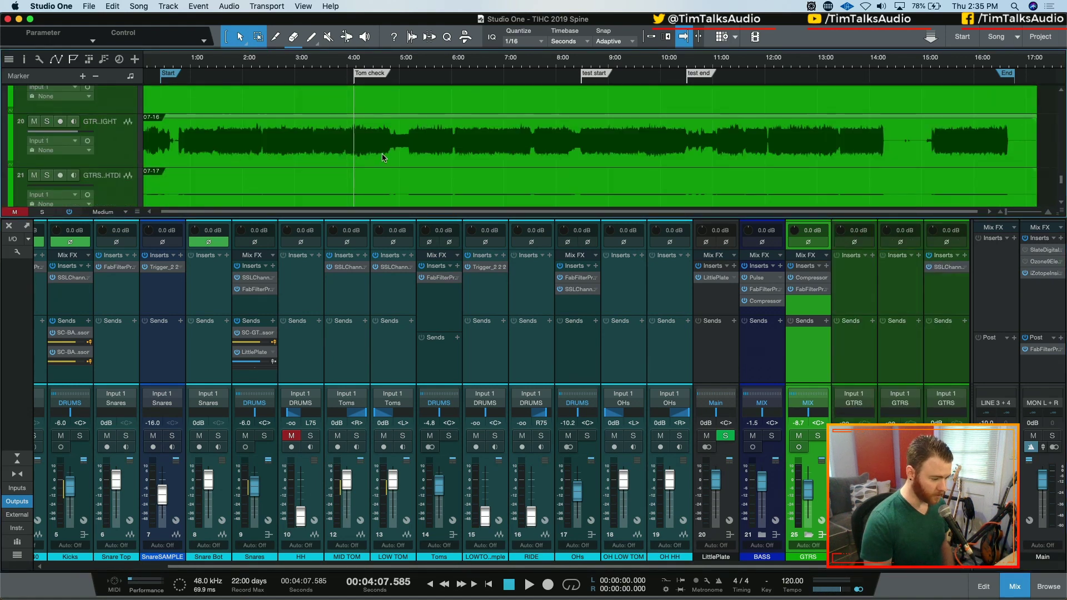
scroll(382, 157, "up", 3)
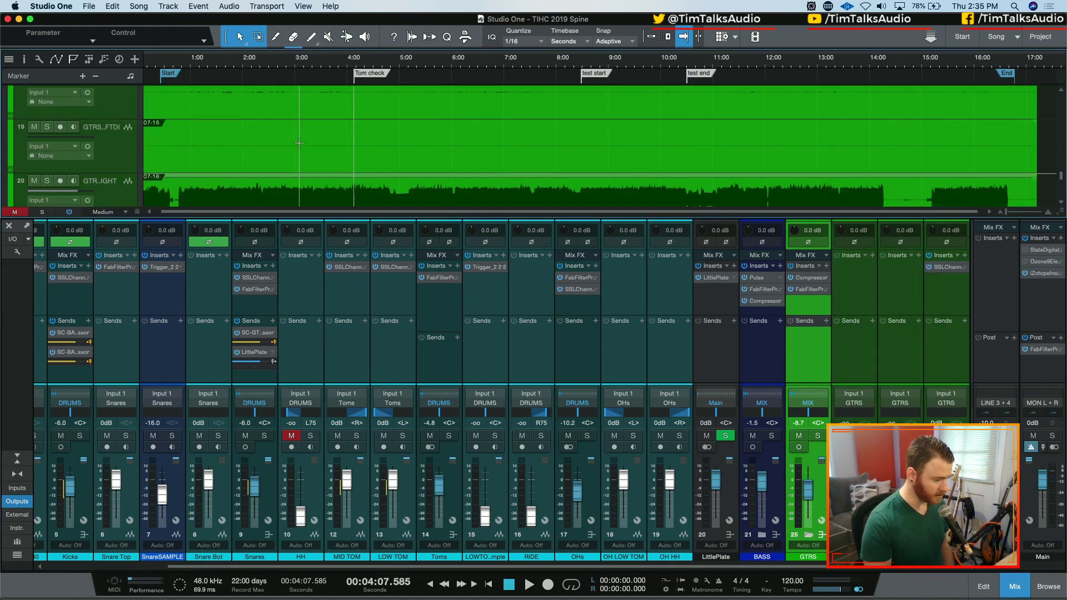
scroll(167, 145, "up", 2)
left_click(34, 115)
left_click(35, 168)
scroll(139, 159, "down", 1)
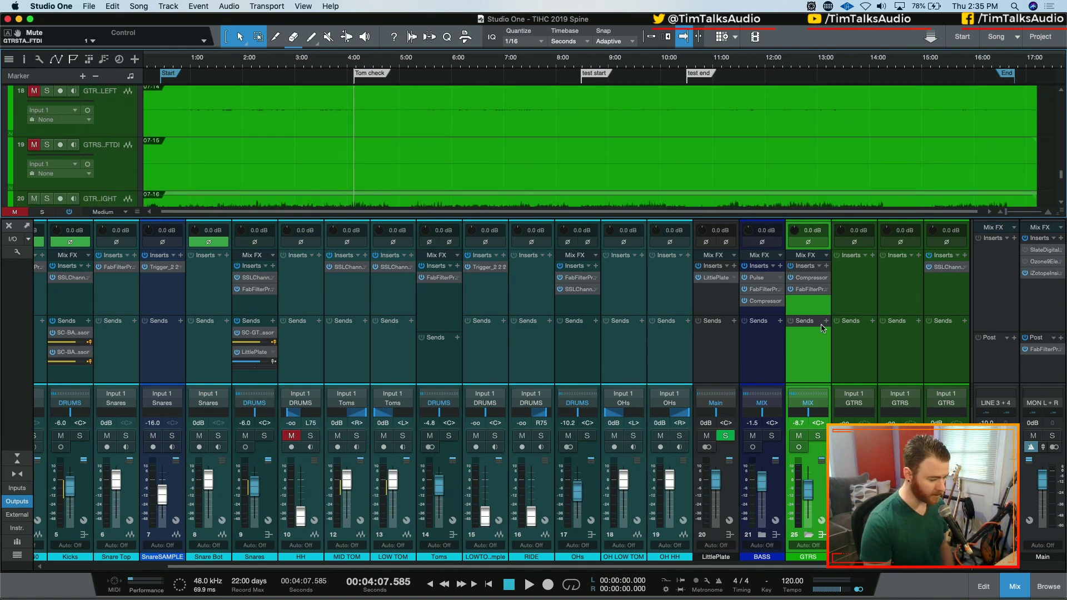
- Mute track 21, the right guitar DI, in the GTRS folder
scroll(216, 167, "down", 10)
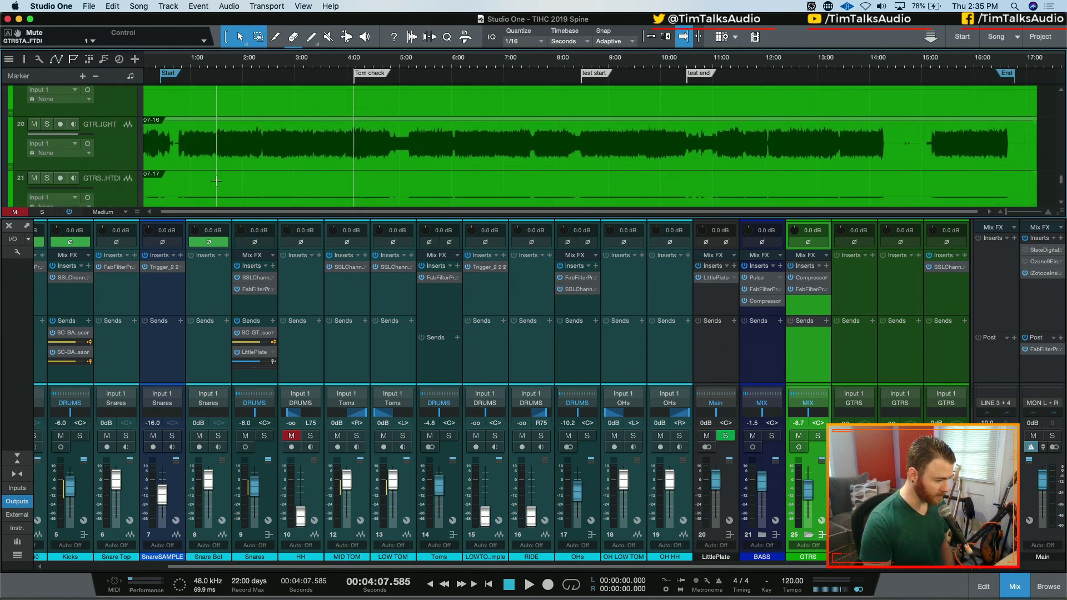
scroll(217, 180, "up", 8)
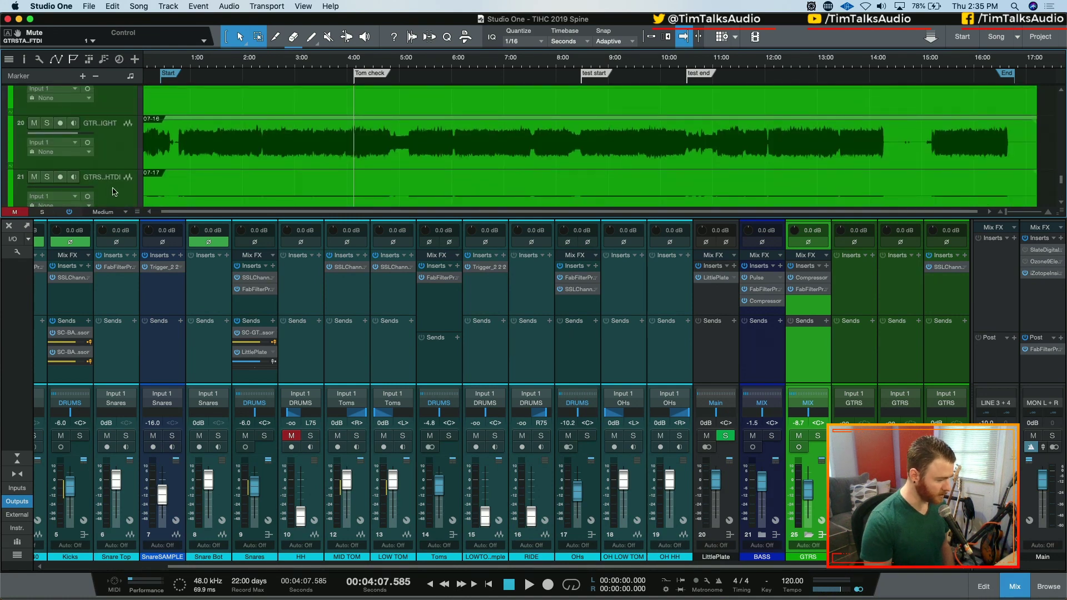
left_click(112, 191)
scroll(119, 157, "down", 1)
left_click(34, 151)
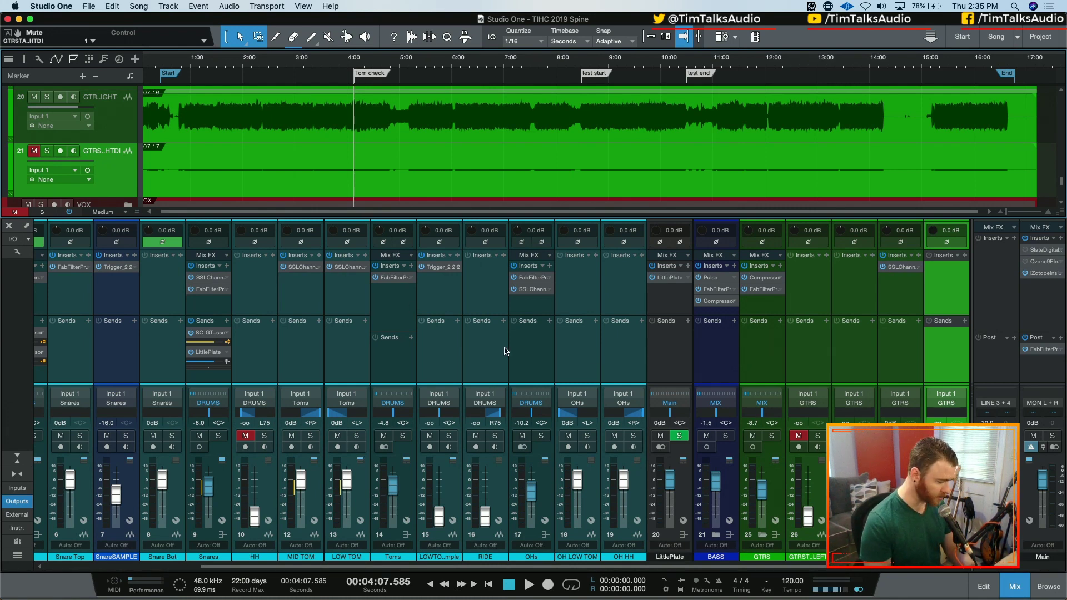
- Remove the second band from the Toms bus's FabFilter Pro-Q 3 and close the plug-in
left_click(413, 364)
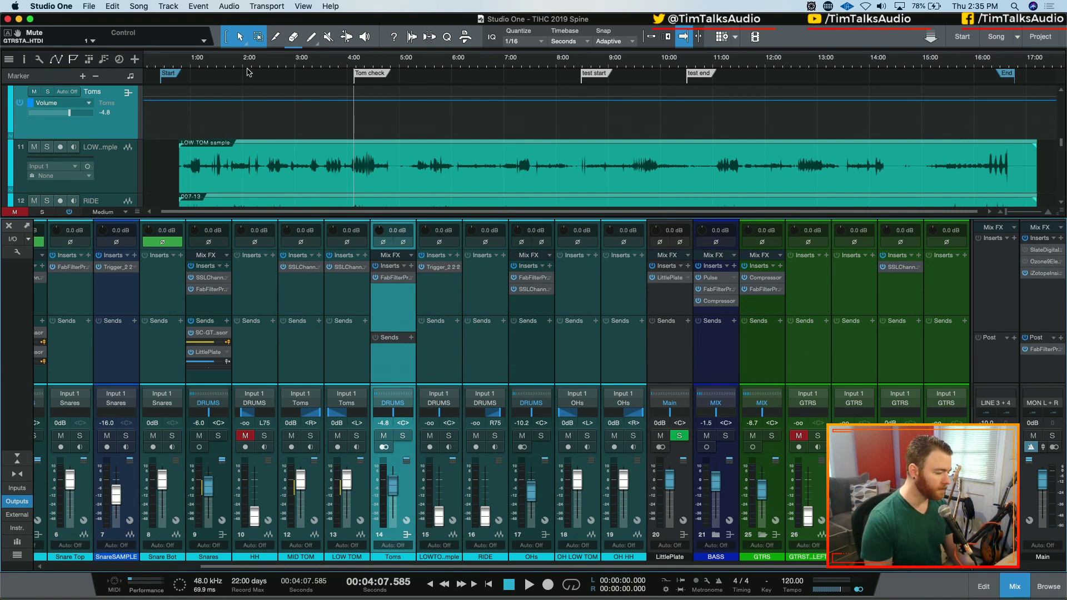
key("e")
key("e")
key("e")
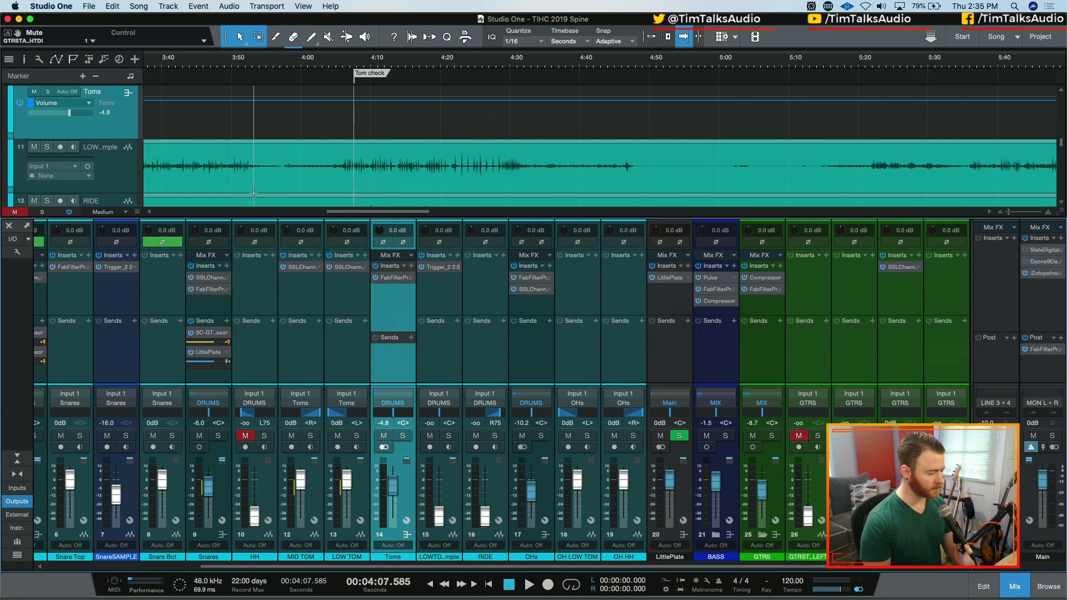
scroll(356, 144, "down", 3)
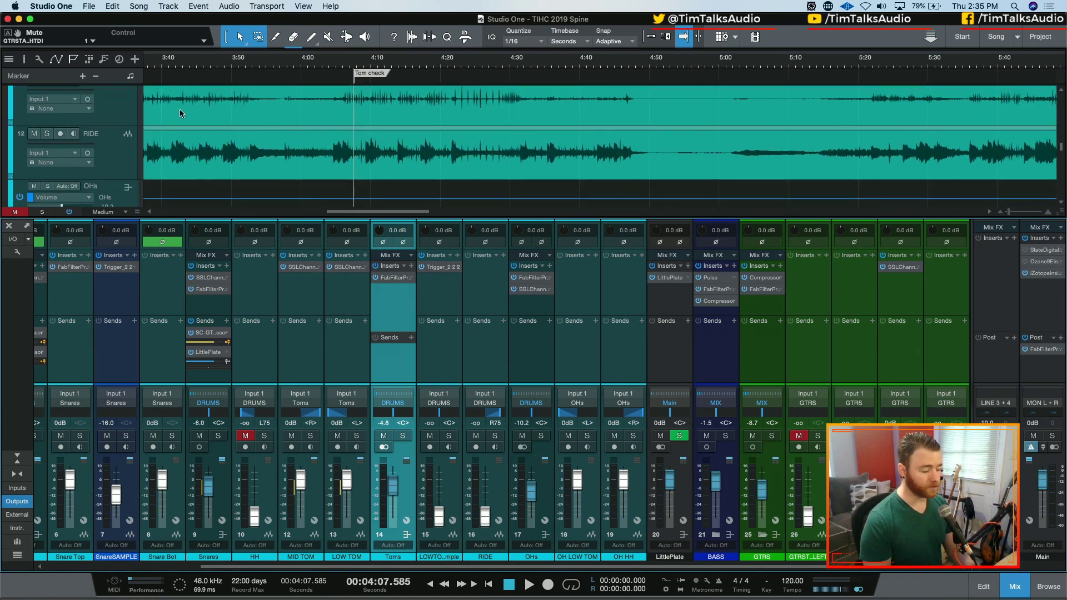
left_click(391, 278)
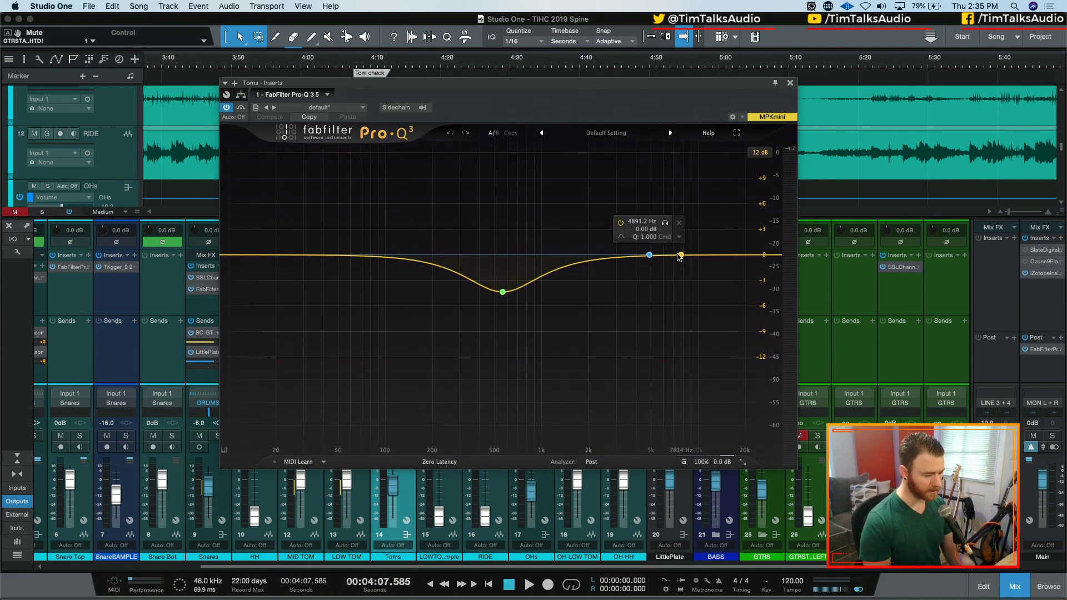
left_click_drag(649, 254, 620, 205)
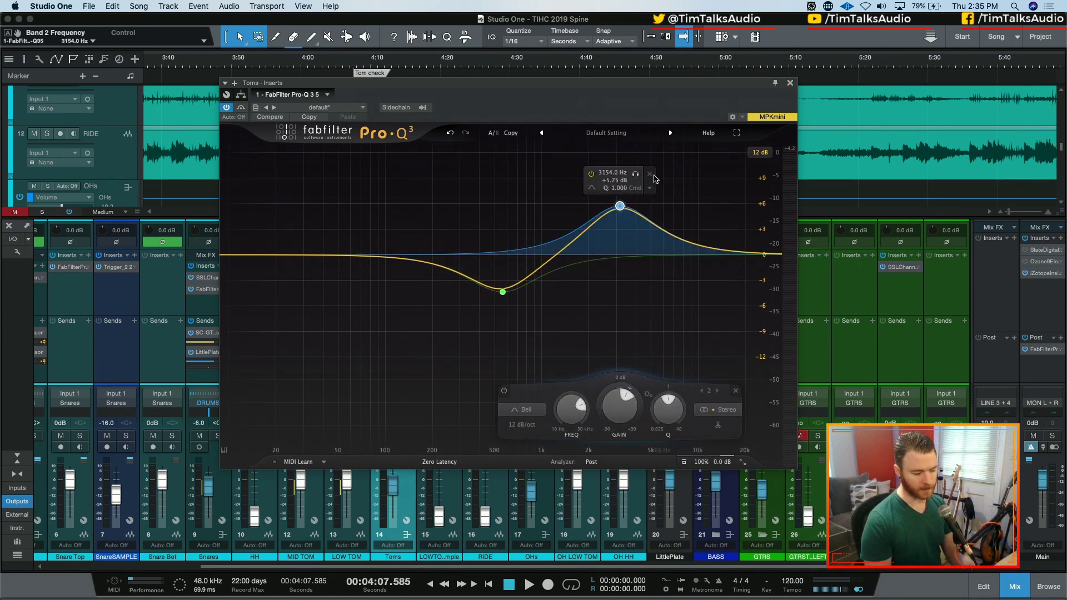
left_click(649, 174)
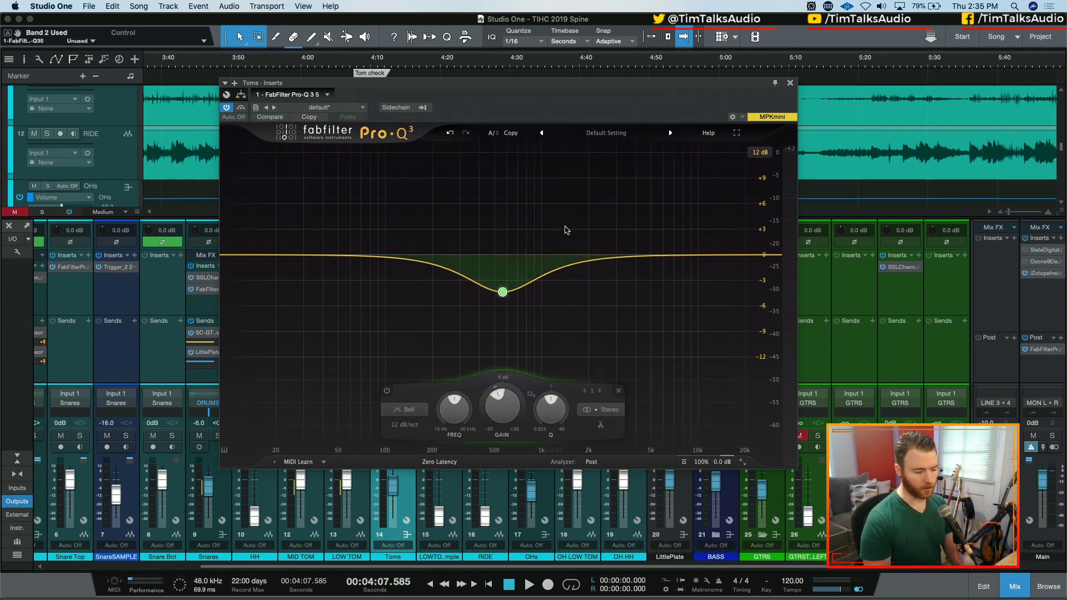
left_click(789, 83)
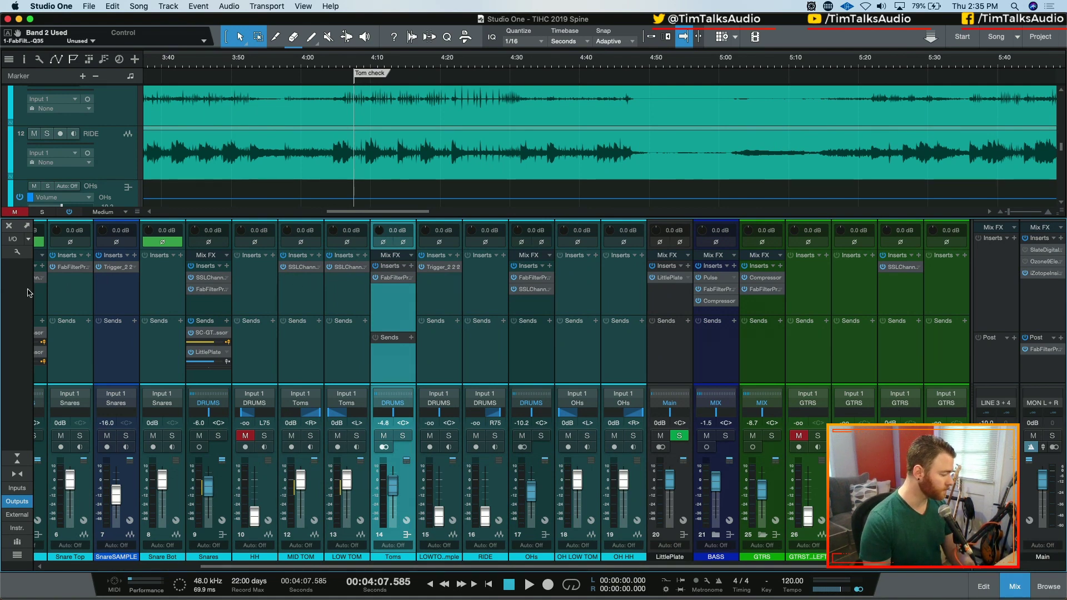
- Show the whole song timeline again and move the playhead to the "test start" marker
key("w")
key("w")
key("w")
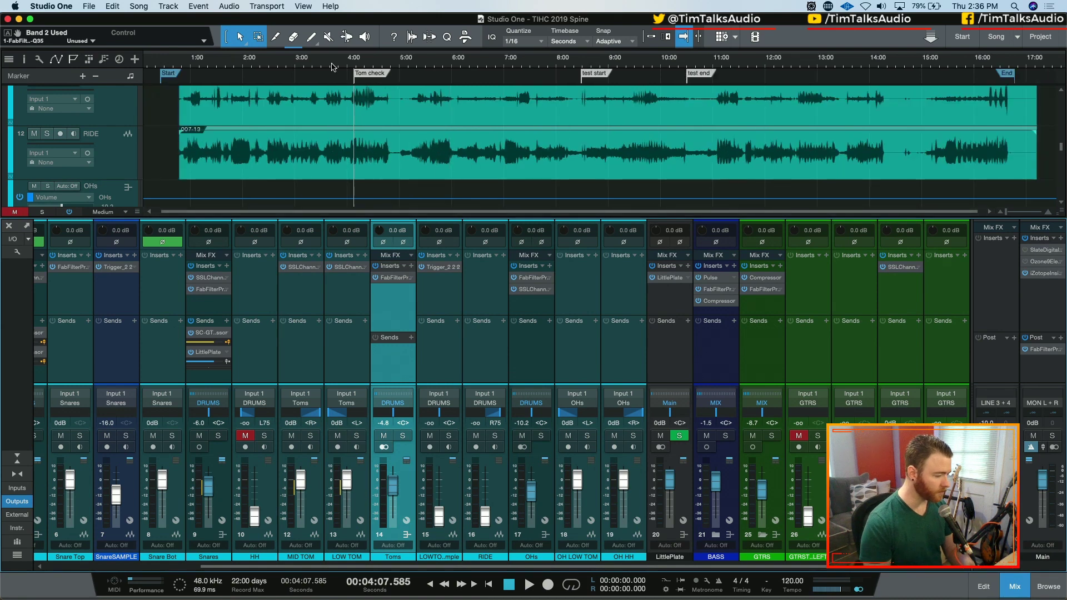
left_click(589, 73)
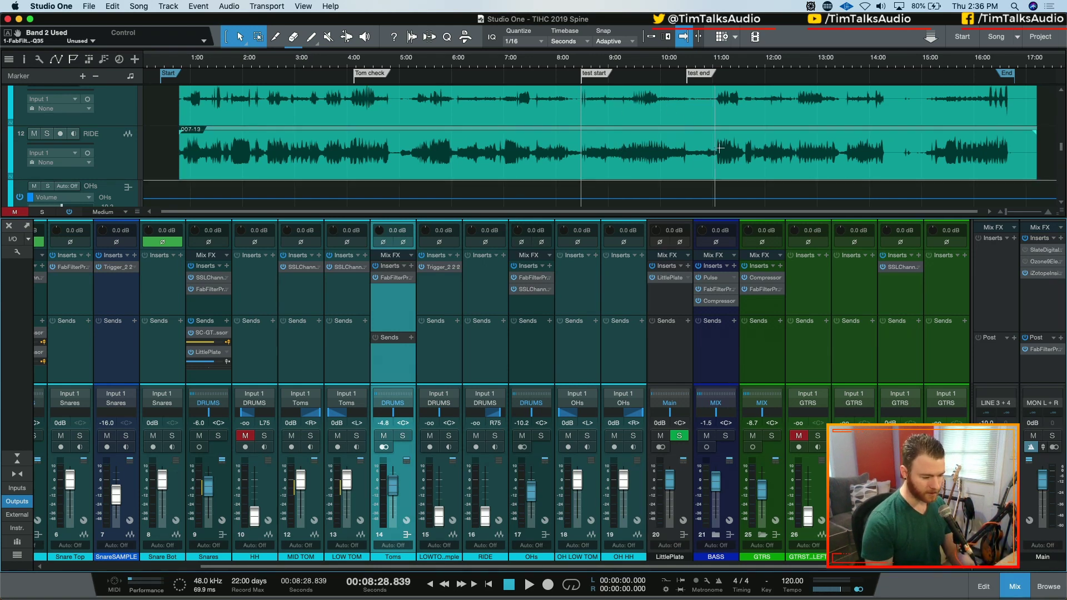
- Inspect the RIDE, LOW TOM and MID TOM waveforms around the "test start" marker
scroll(661, 156, "up", 3)
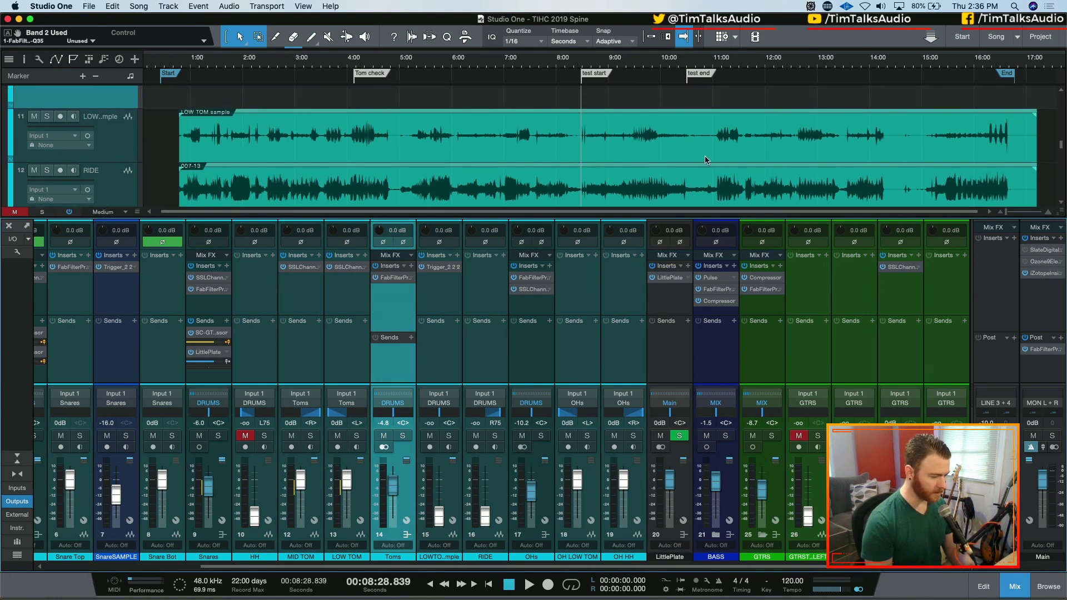
left_click(145, 191)
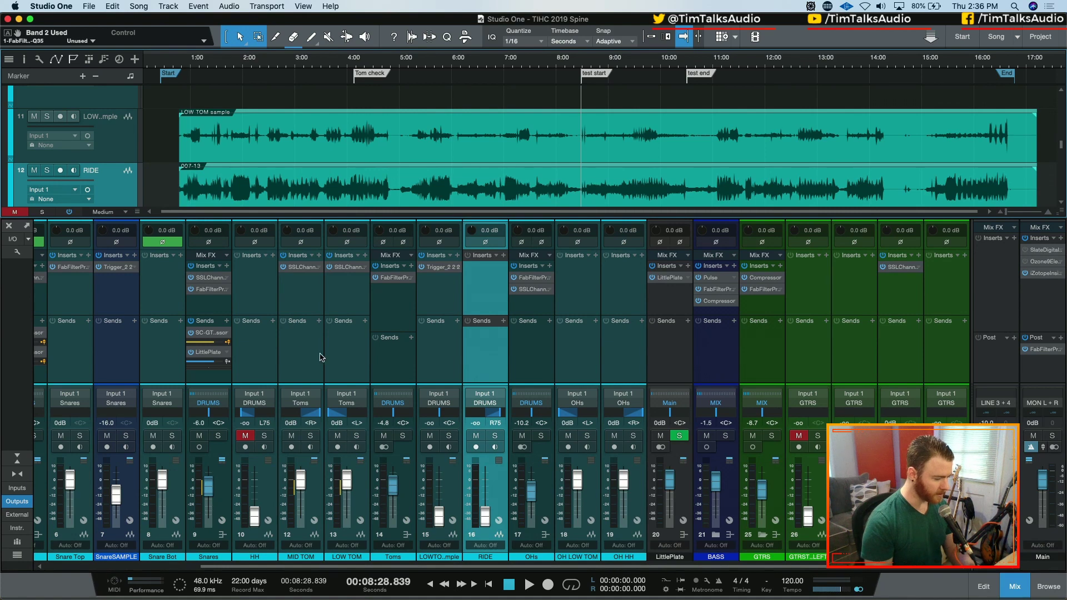
left_click(347, 342)
scroll(590, 159, "up", 3)
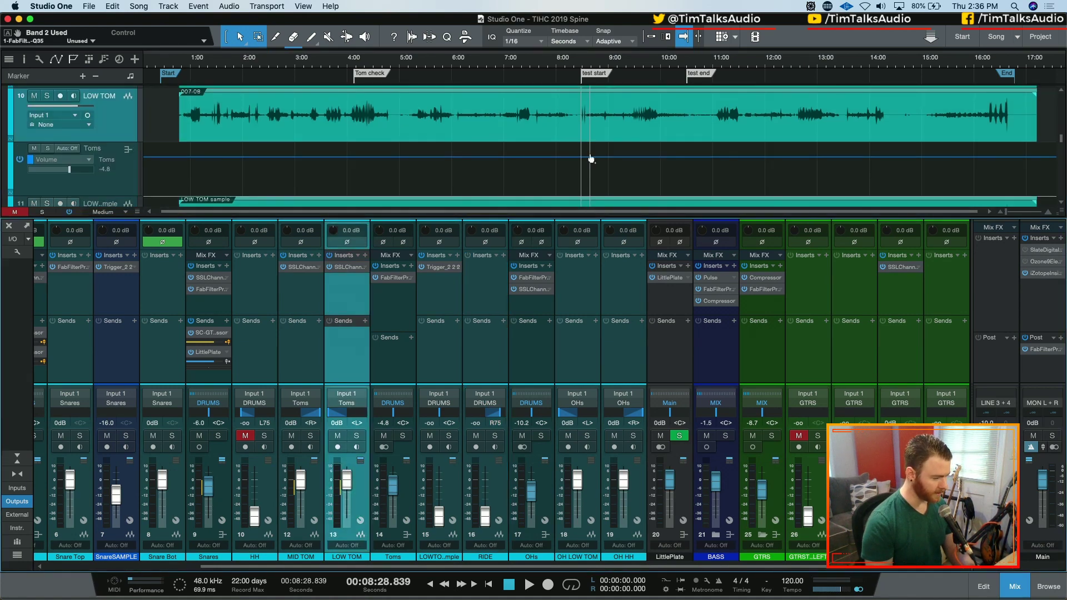
scroll(591, 159, "down", 1)
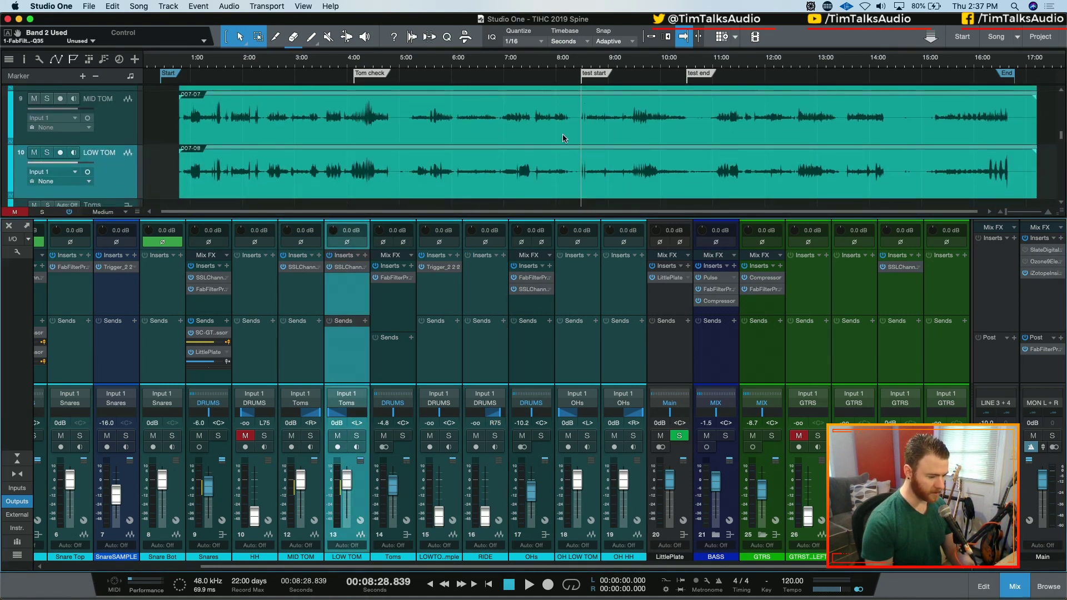
- Play from the "test start" marker and compare the Main output's post FabFilter insert bypassed and active
left_click(634, 62)
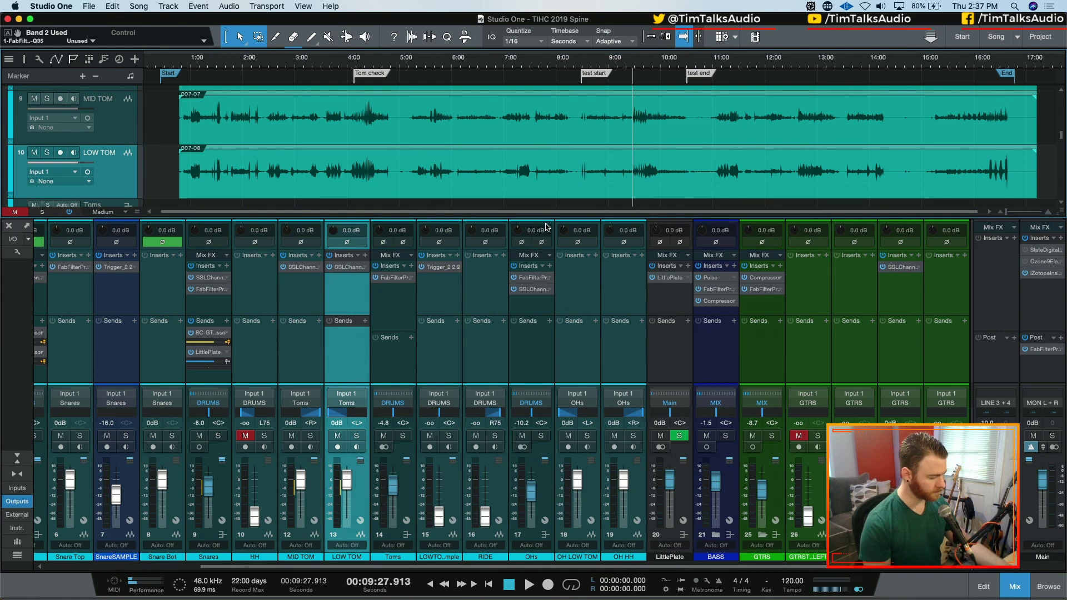
key("space")
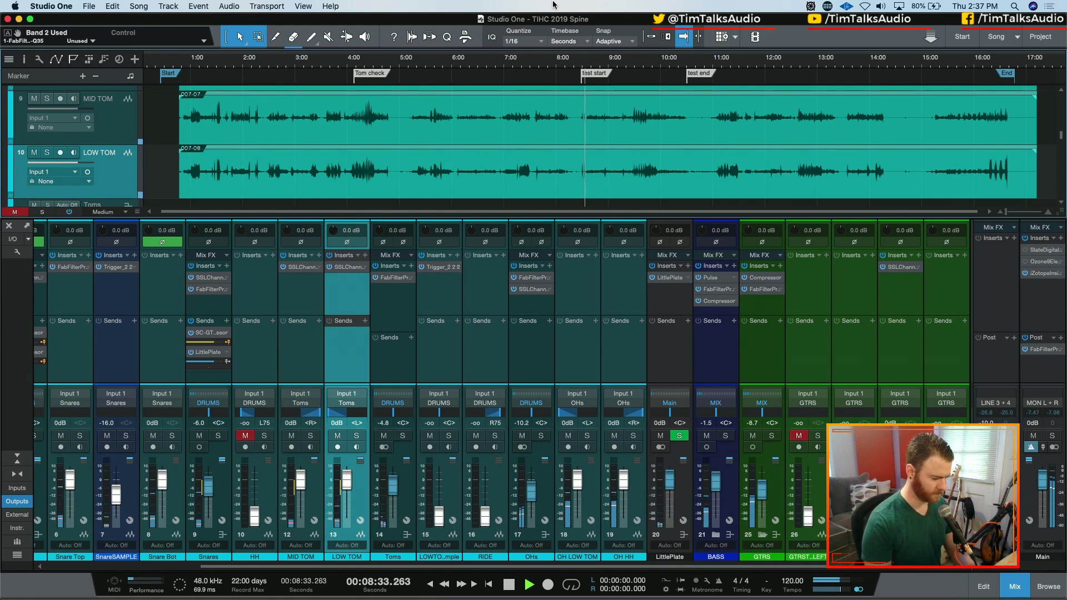
scroll(583, 573, "left", 2)
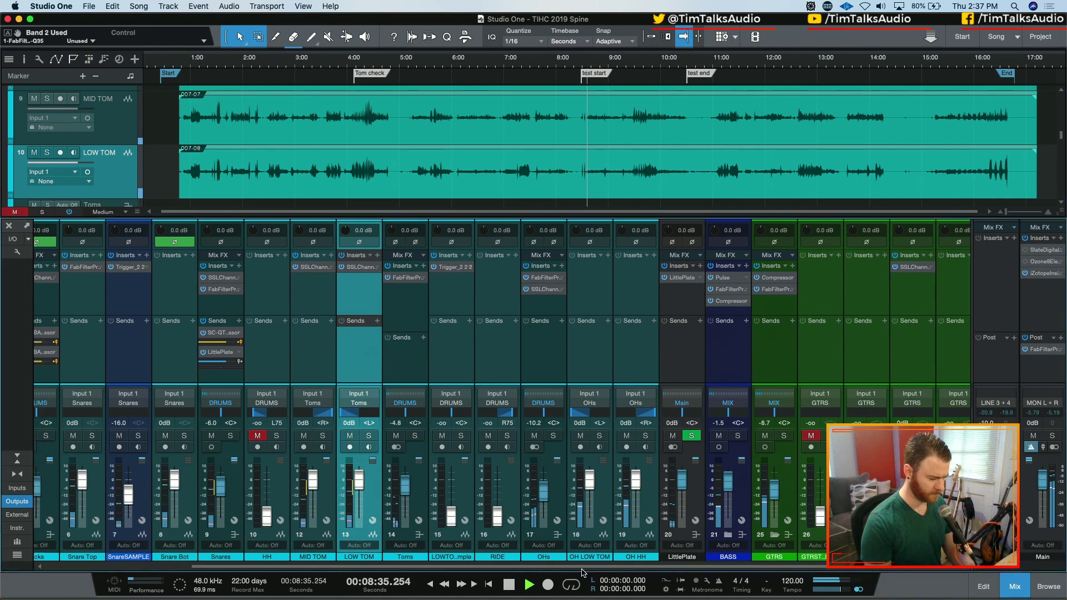
scroll(583, 572, "right", 5)
scroll(699, 536, "left", 8)
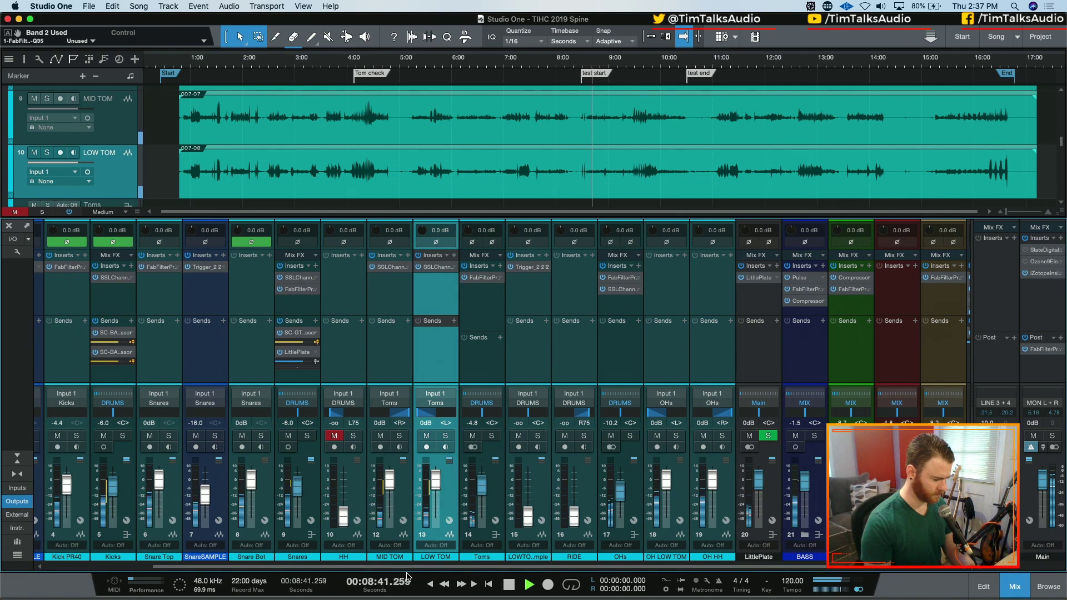
scroll(283, 574, "left", 7)
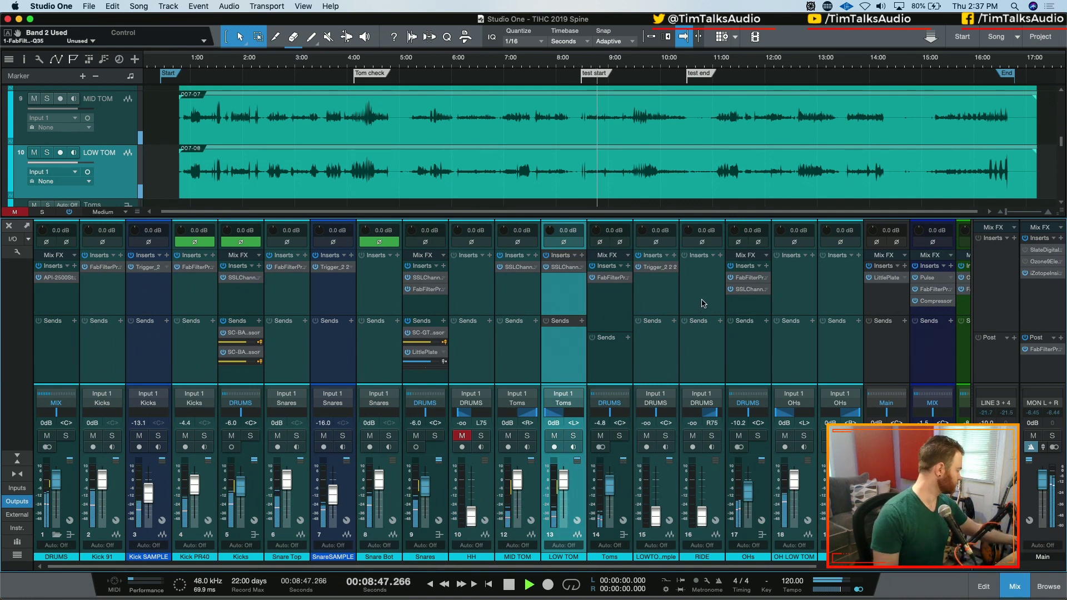
left_click(1024, 349)
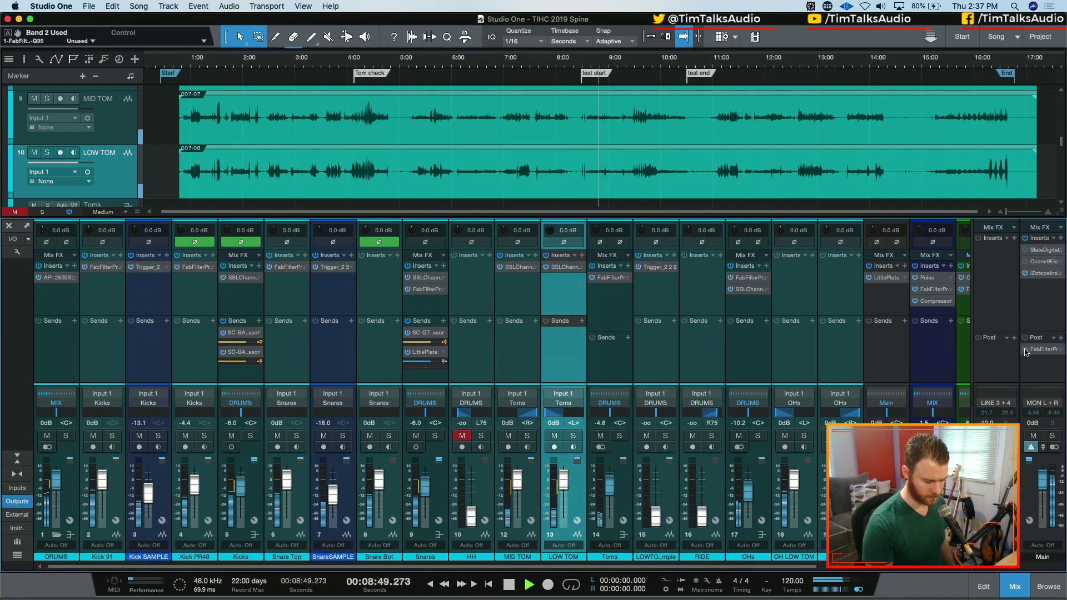
left_click(1025, 350)
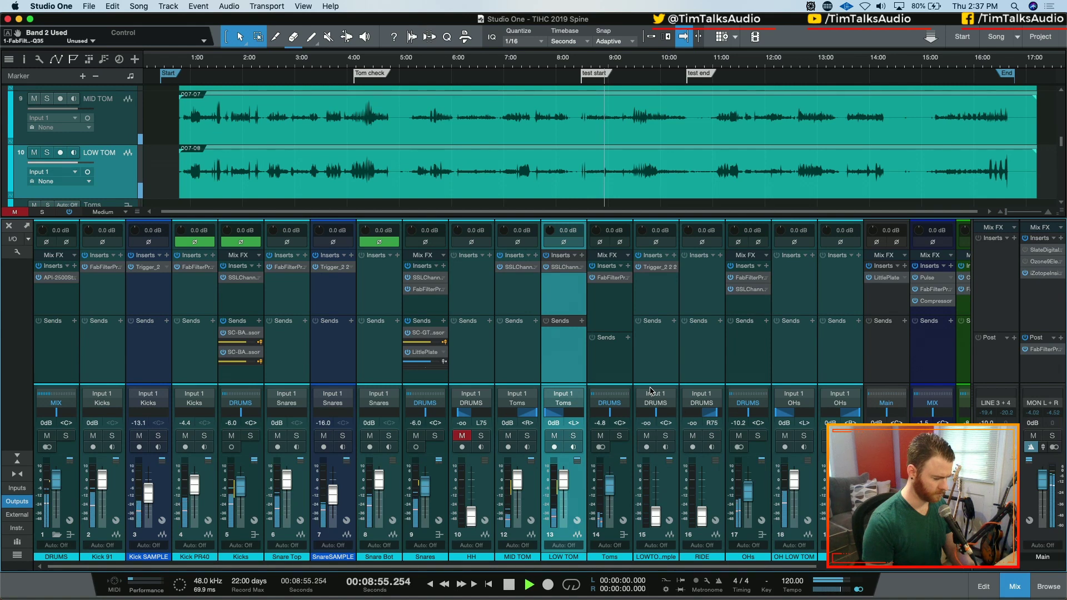
- Solo the Kicks bus and the Snares bus briefly in turn during playback to audition each
left_click(251, 437)
left_click(251, 437)
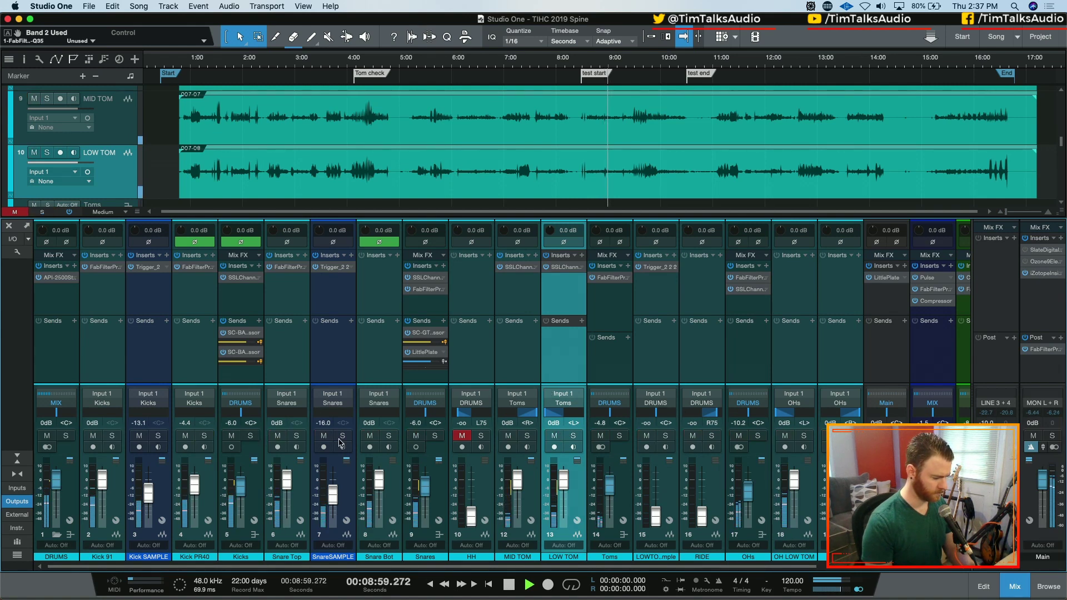
left_click(436, 437)
left_click(438, 439)
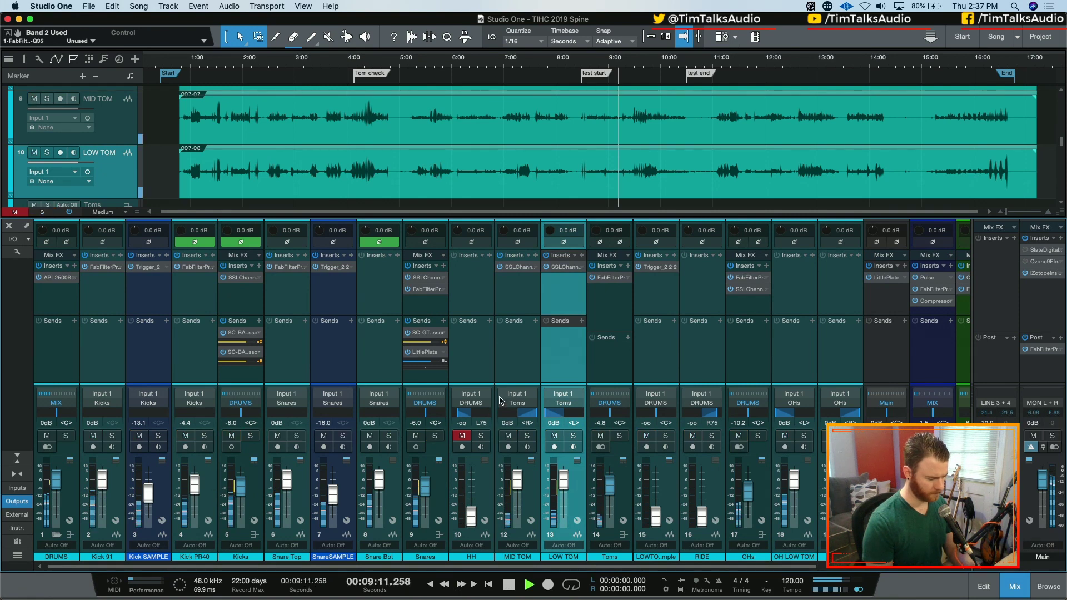
- Audition the OHs bus in solo twice against the full mix and stop playback
left_click(757, 437)
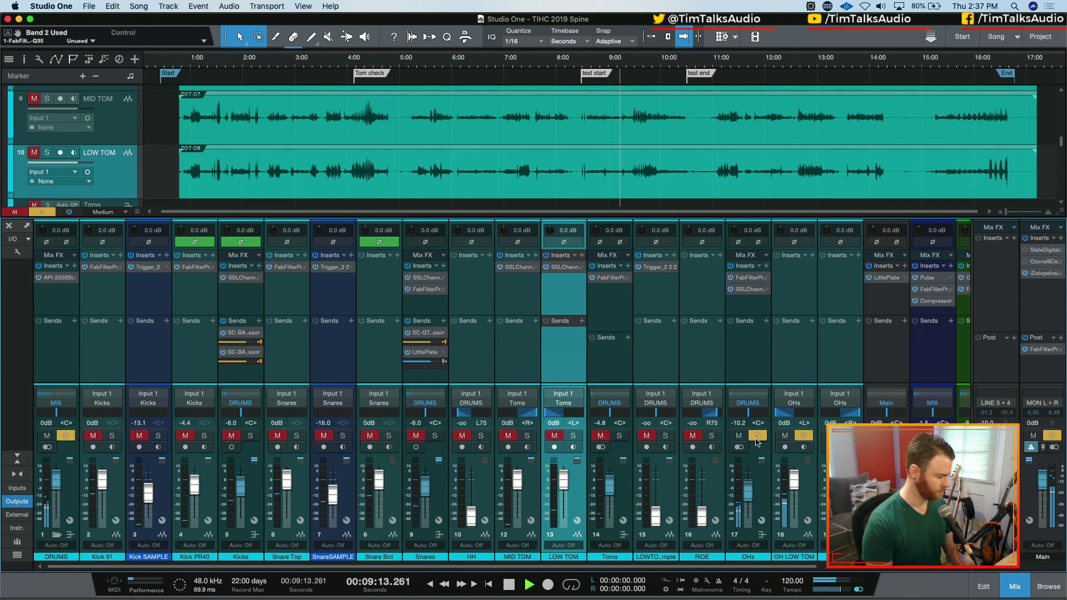
left_click(757, 439)
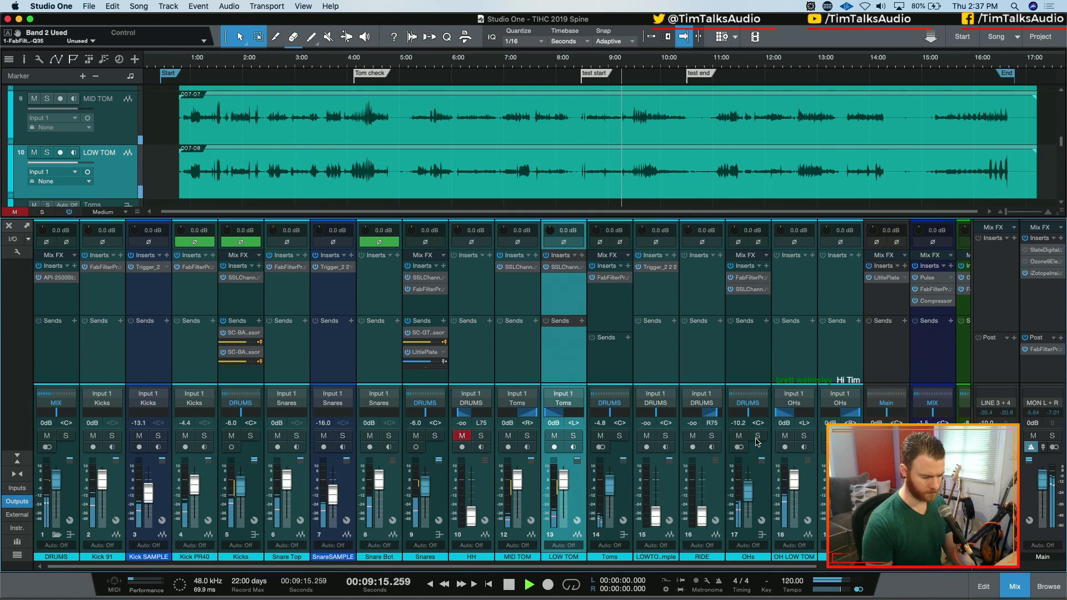
left_click(757, 435)
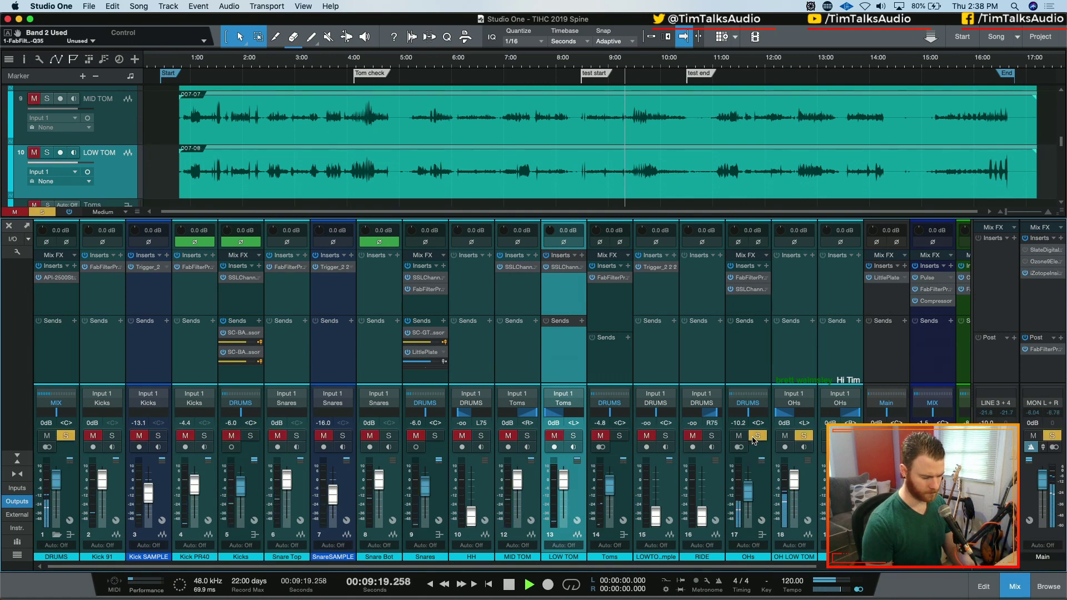
left_click(754, 439)
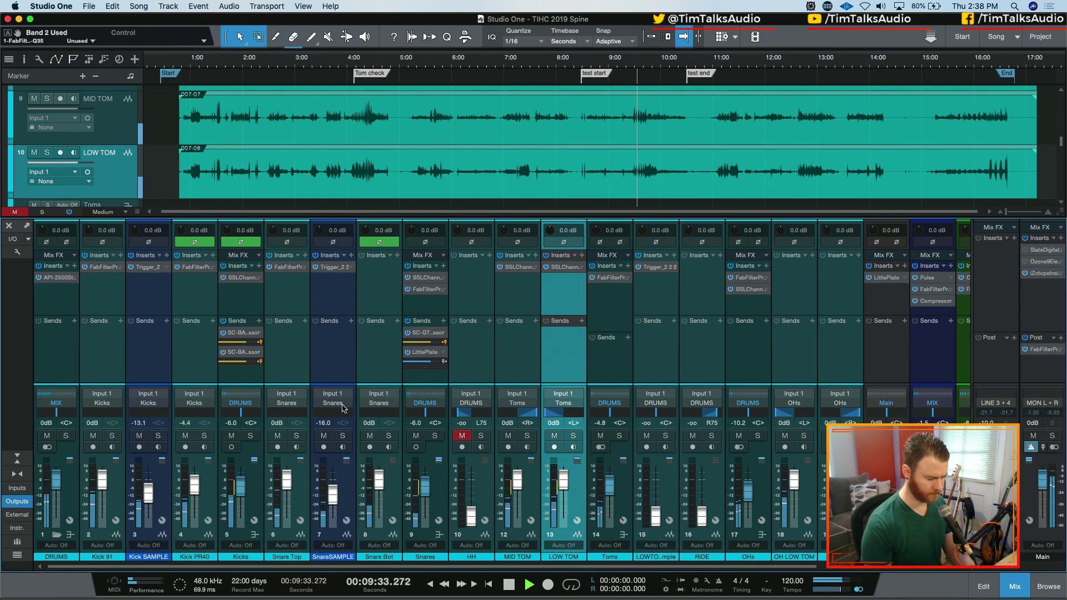
key("space")
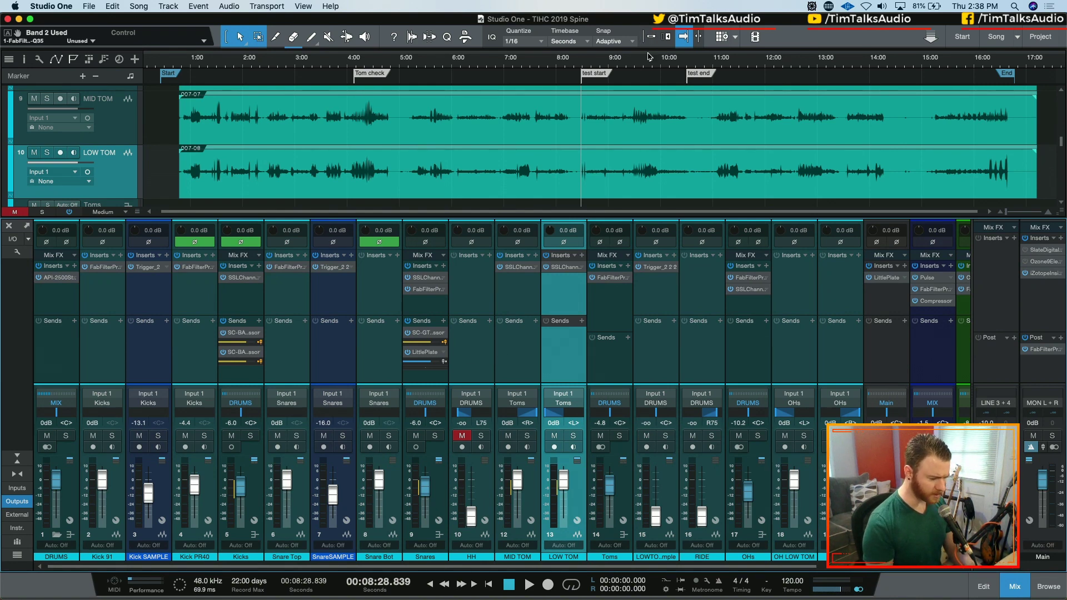
- Play the drums from about 9:29 and solo the Toms bus to audition it against the HH and tom waveforms
left_click_drag(640, 61, 624, 66)
key("e")
key("space")
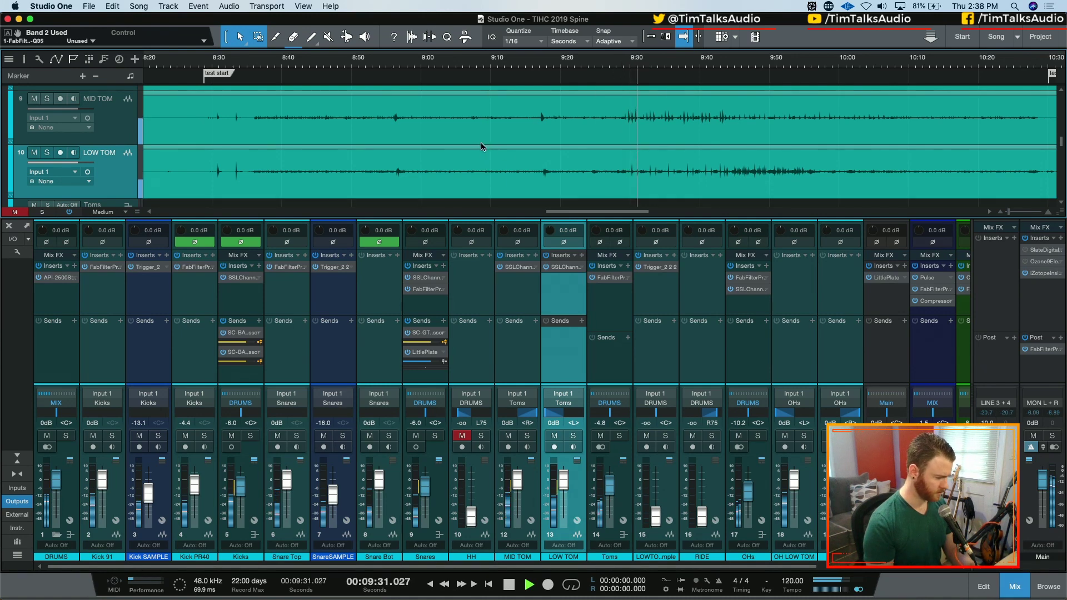
left_click(619, 435)
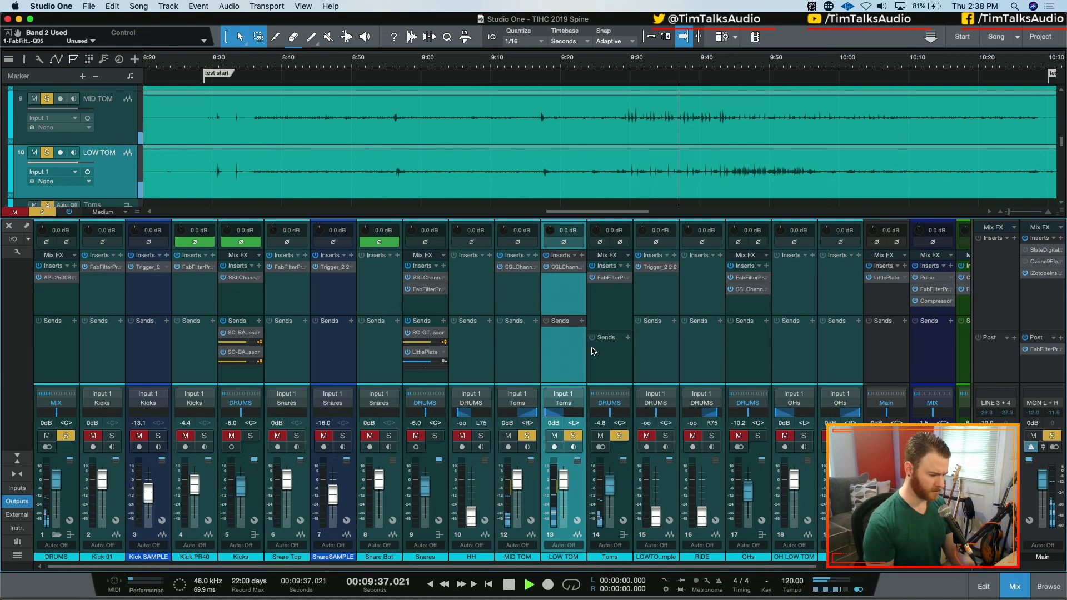
scroll(471, 194, "down", 1)
scroll(459, 178, "up", 5)
scroll(448, 157, "down", 1)
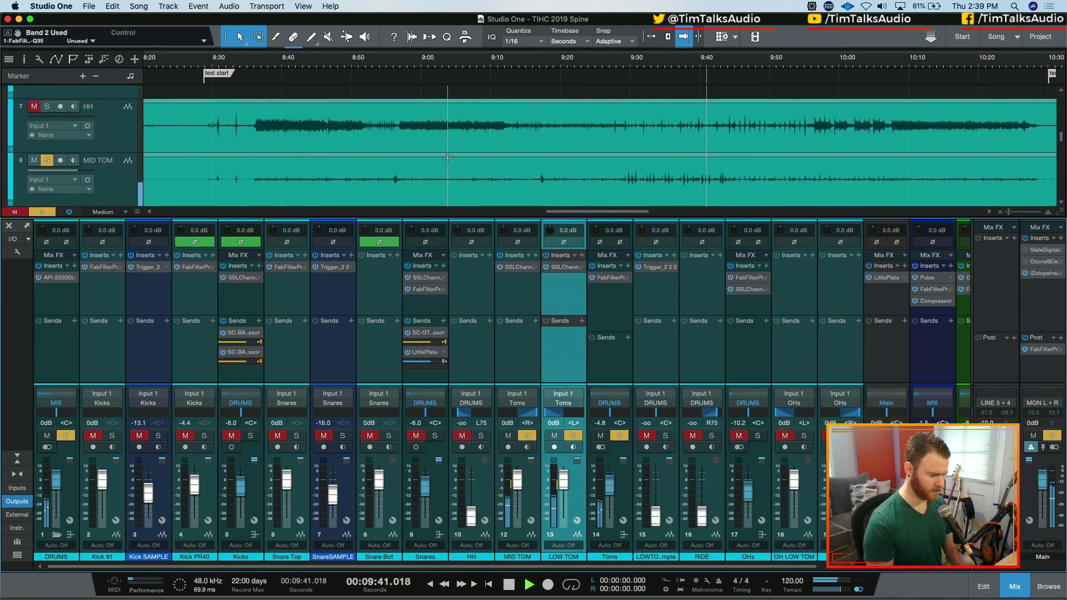
key("space")
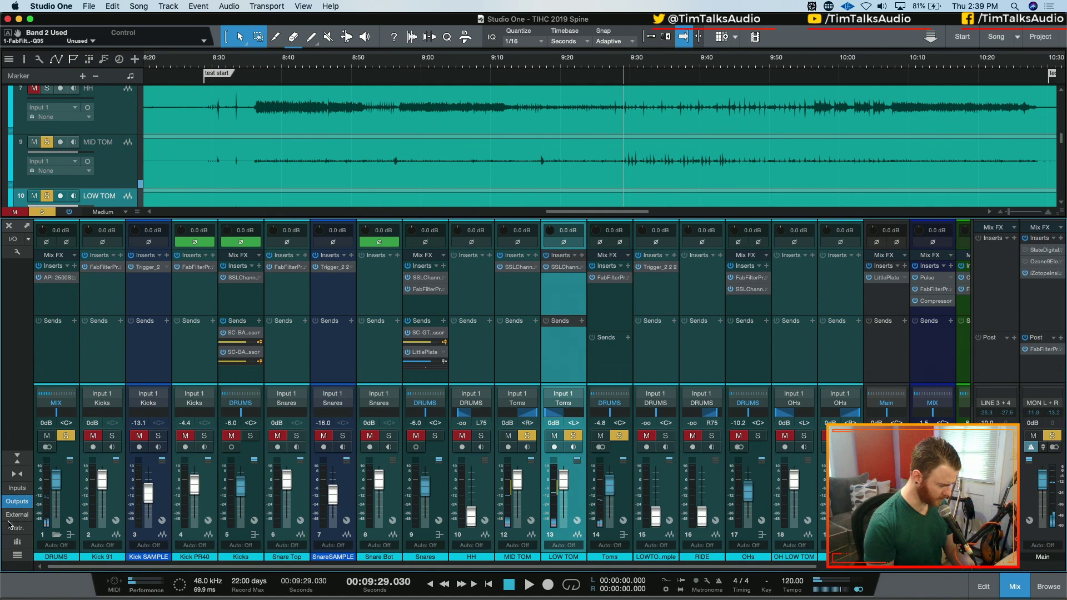
- Show the hidden HI TOM channel, inspect its waveform over the whole song, and hide it again
left_click(17, 554)
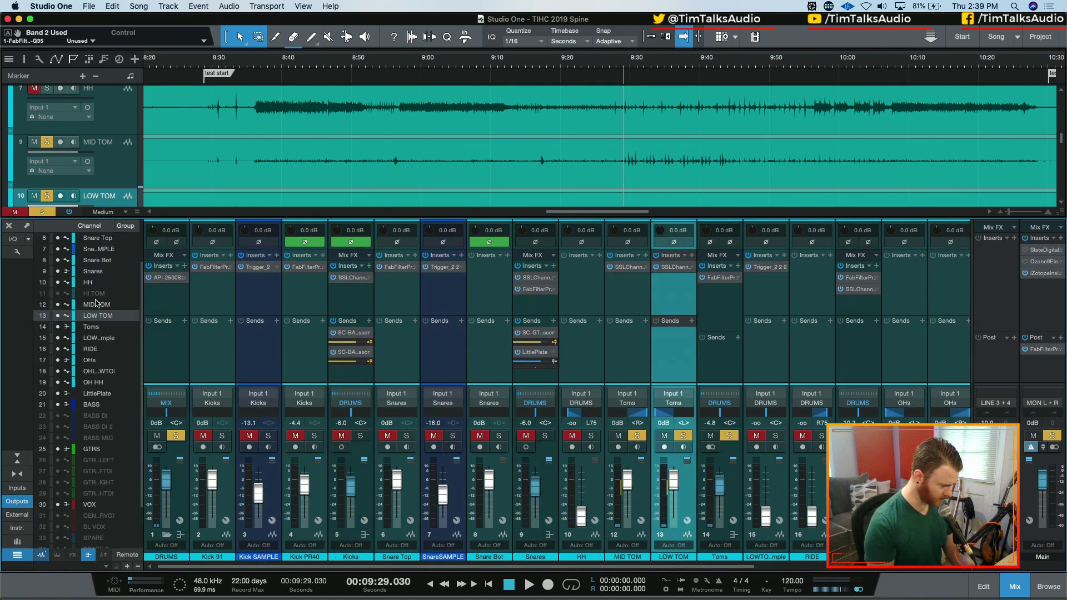
left_click(57, 295)
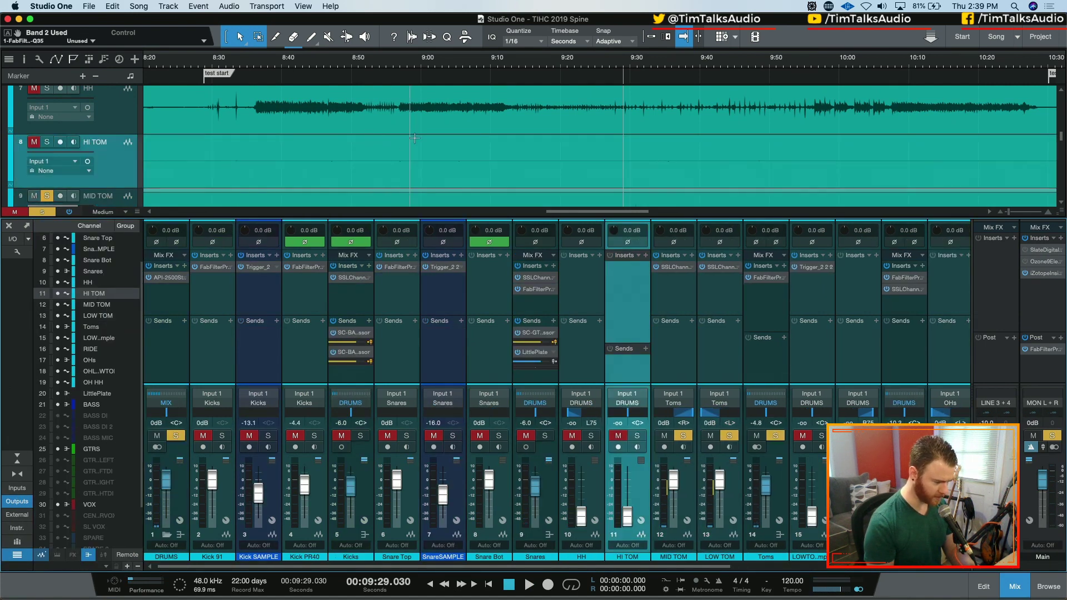
key("shift+z")
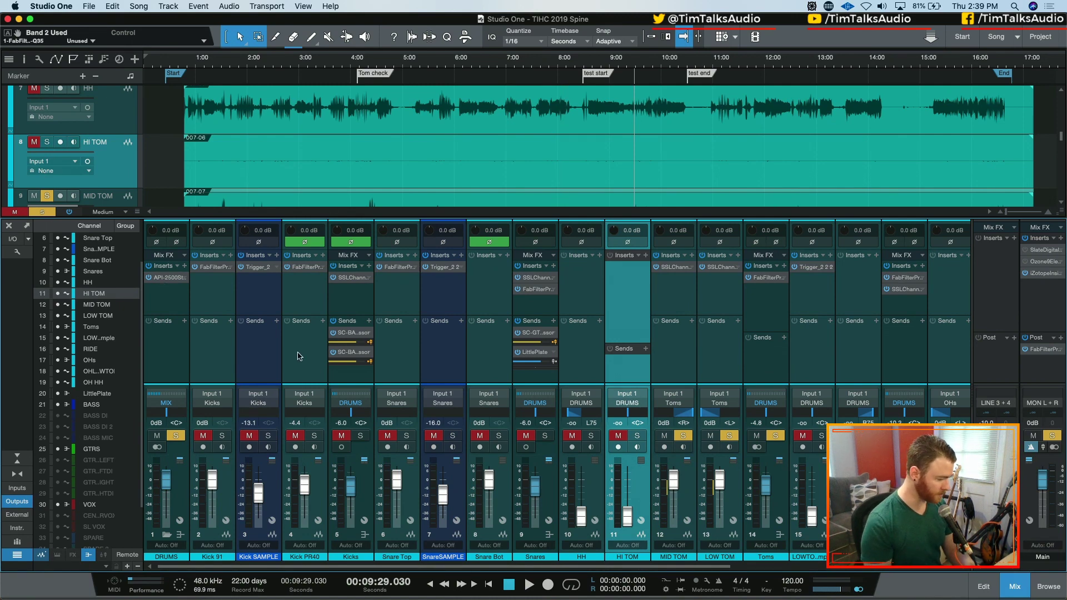
left_click(17, 554)
left_click(17, 554)
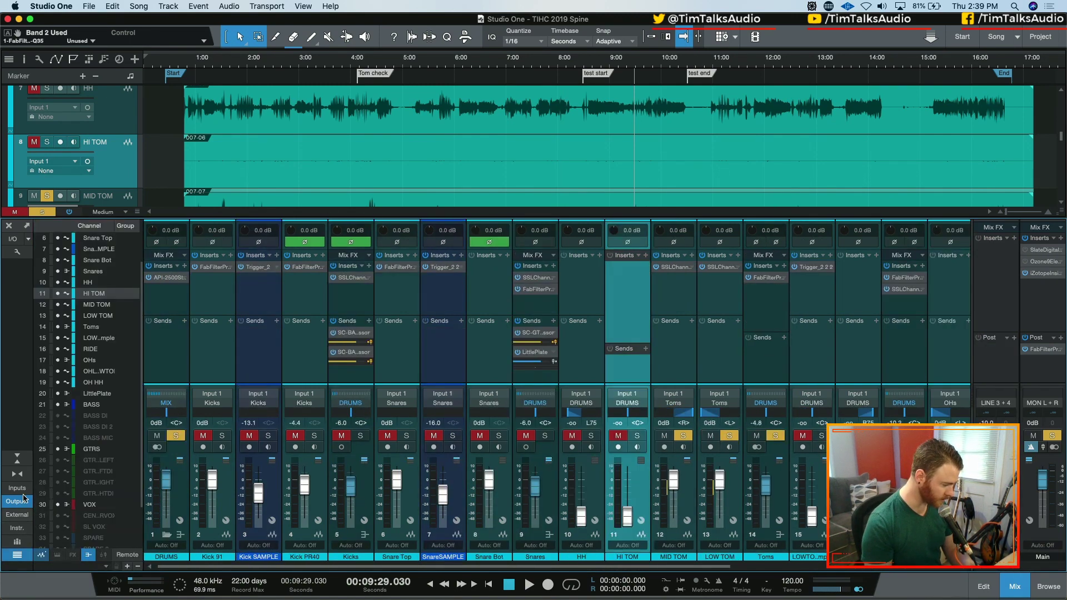
left_click(57, 294)
left_click(17, 554)
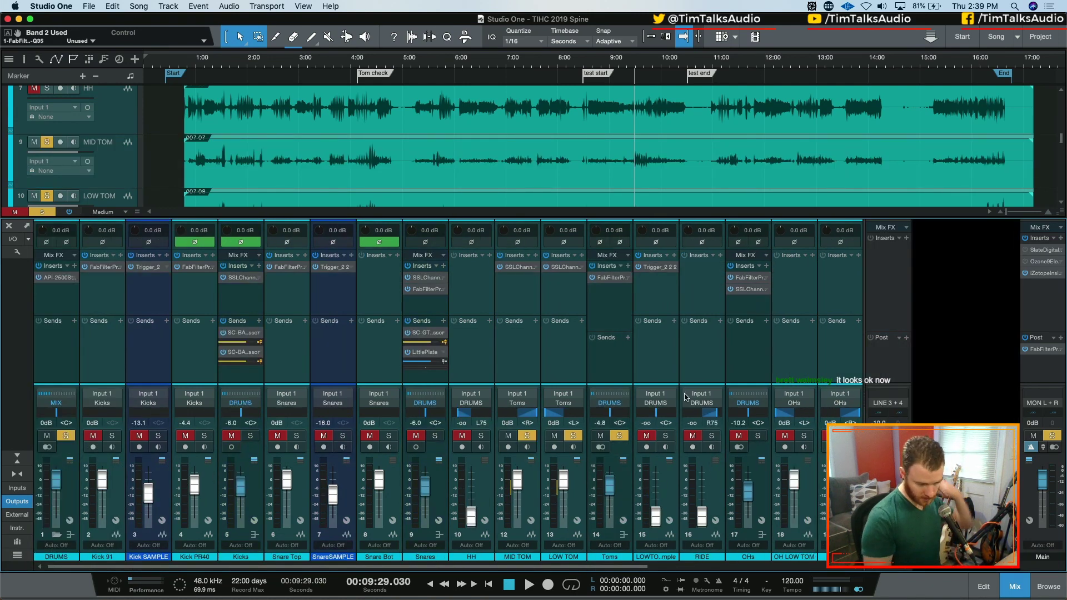
- Audition the soloed Toms bus from about 9:29, first alone and again with the Snares bus soloed alongside it
key("space")
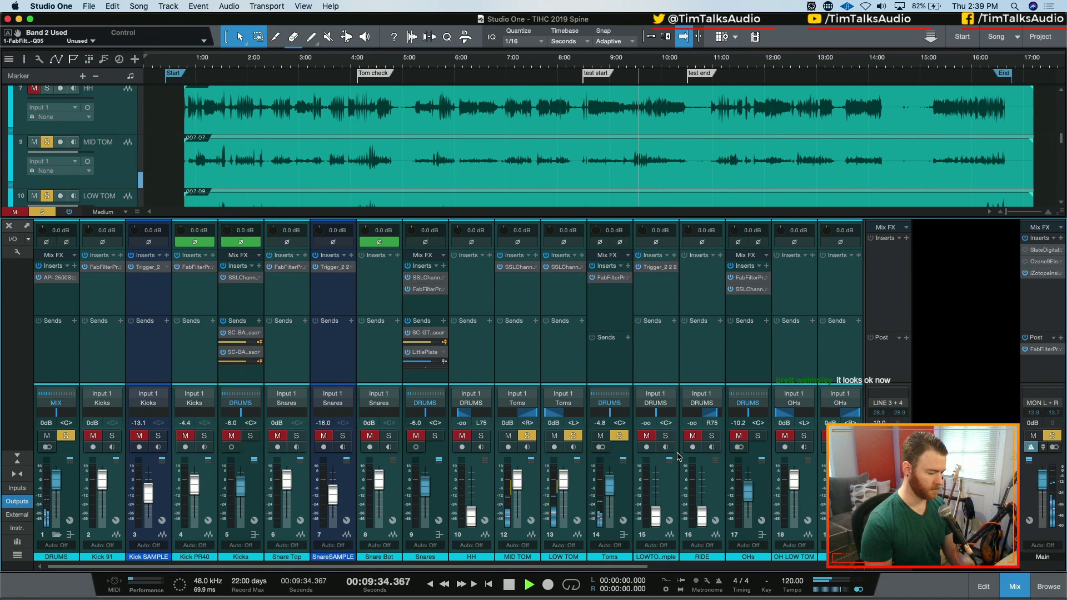
key("space")
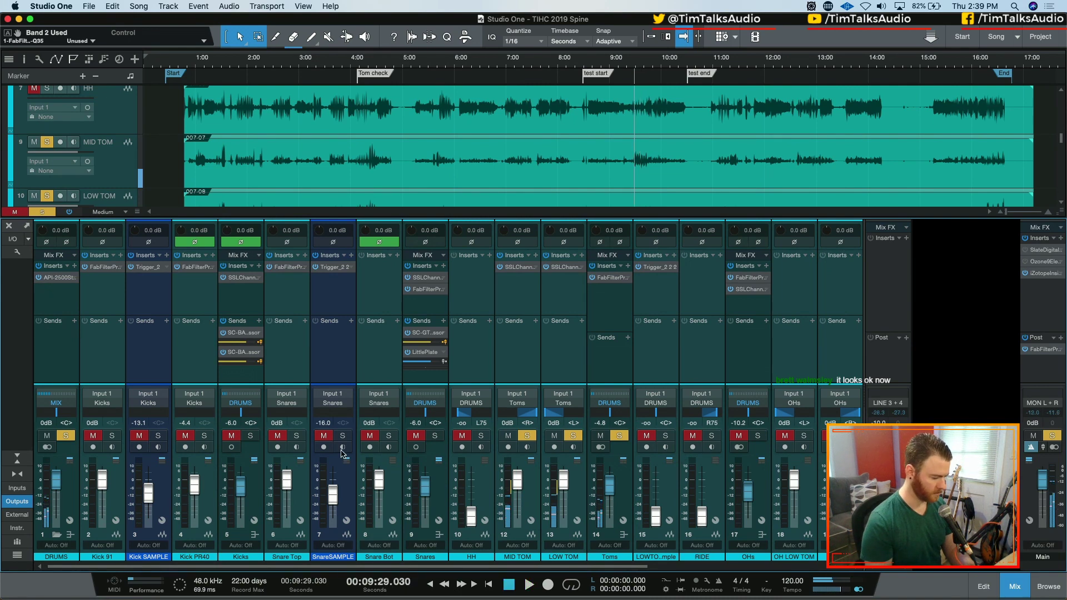
left_click(448, 448)
left_click(436, 437)
key("space")
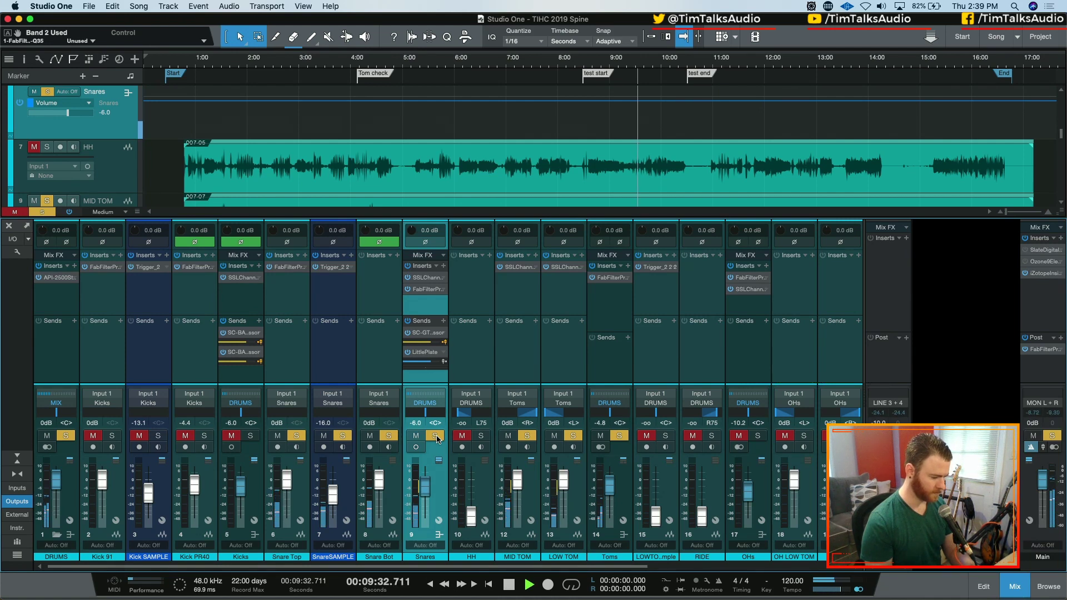
key("space")
left_click(436, 439)
- Play the Toms bus alone from about 9:29 while examining the MID TOM and LOW TOM waveforms close up
key("space")
key("e")
key("e")
scroll(574, 143, "down", 2)
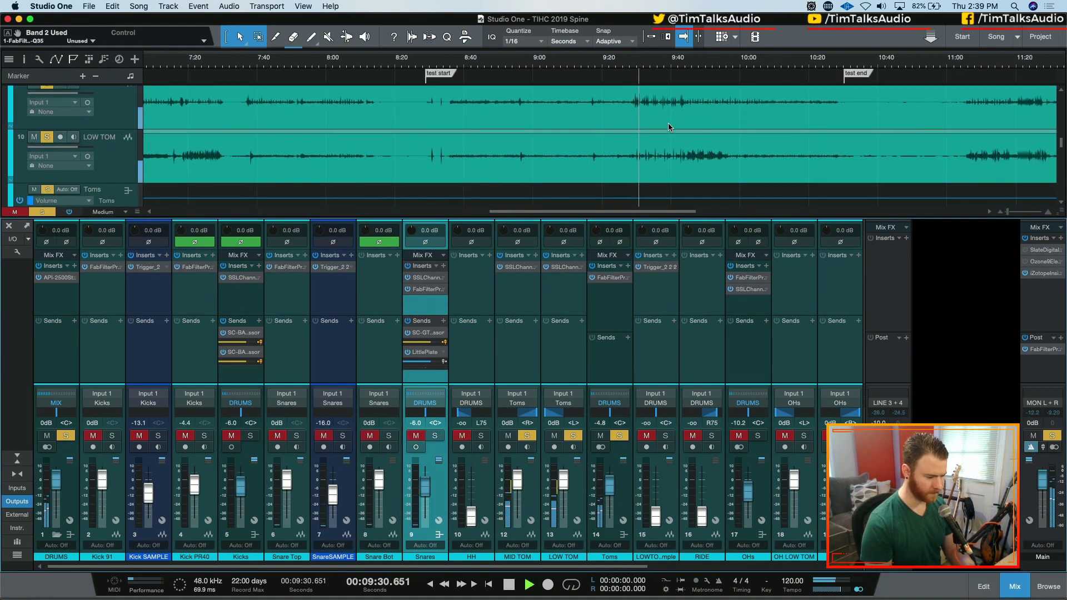
key("e")
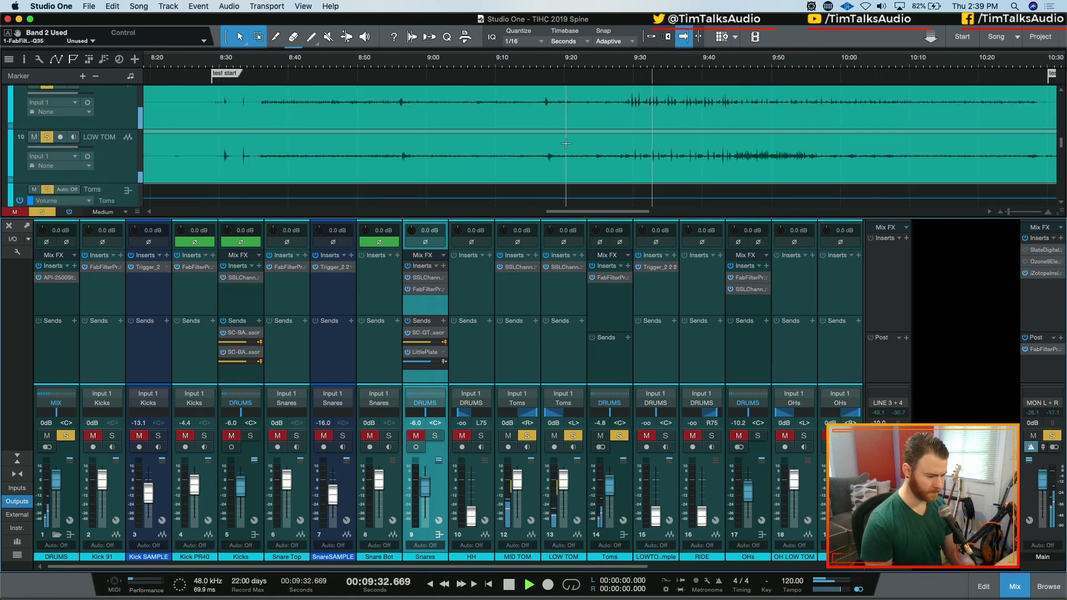
key("space")
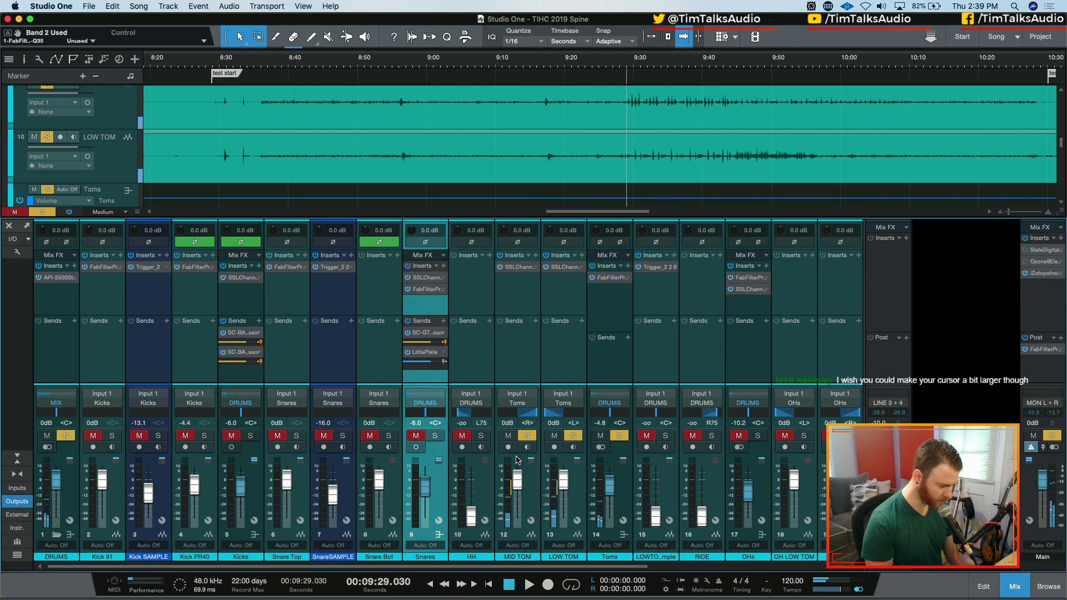
- Try the Toms bus volume at 0 dB and close and reopen the mixer to refresh its display
left_click(609, 485, "alt")
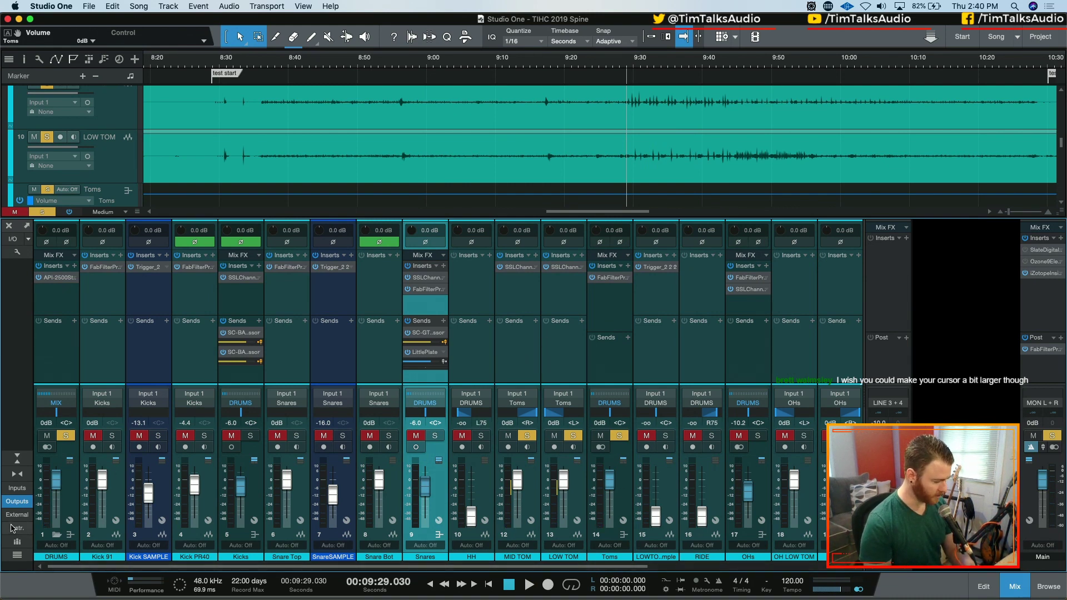
left_click(15, 503)
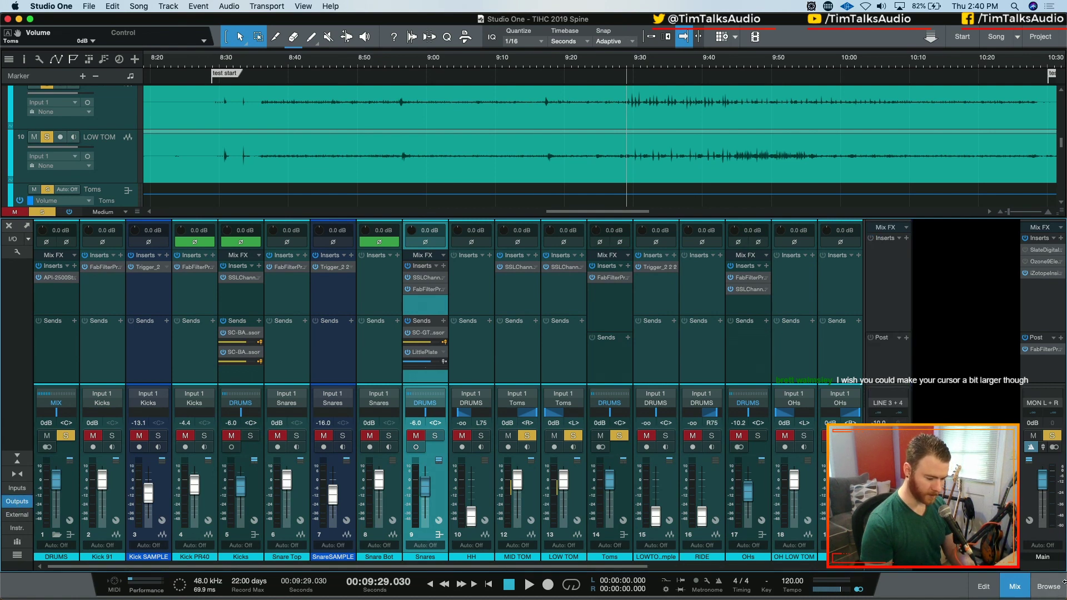
left_click(1015, 587)
left_click(1014, 587)
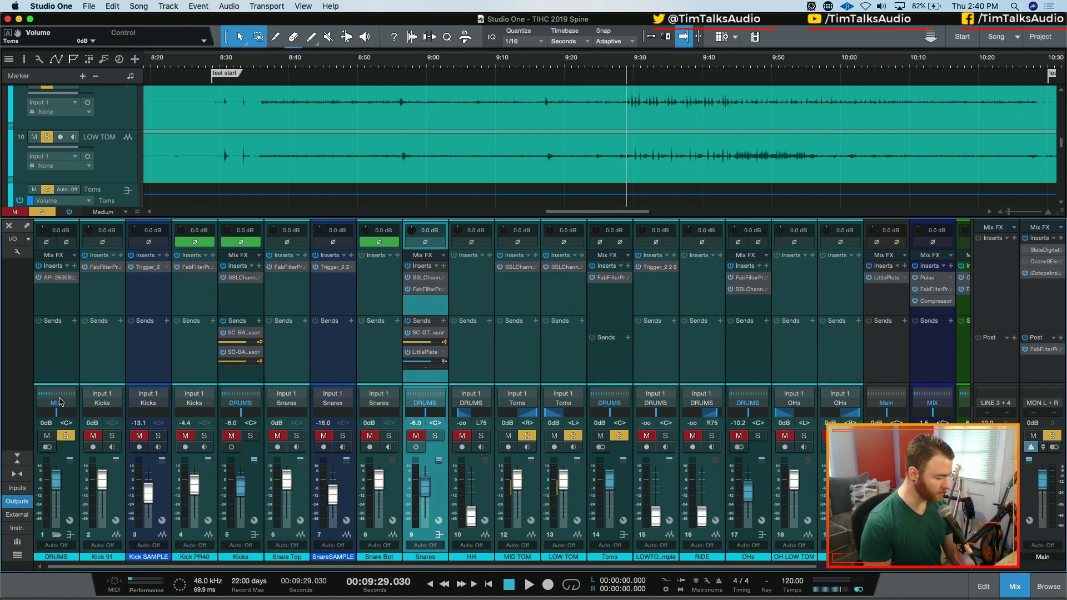
- Solo the whole DRUMS bus and undo the last Toms volume change
left_click(66, 436, "alt")
key("super+z")
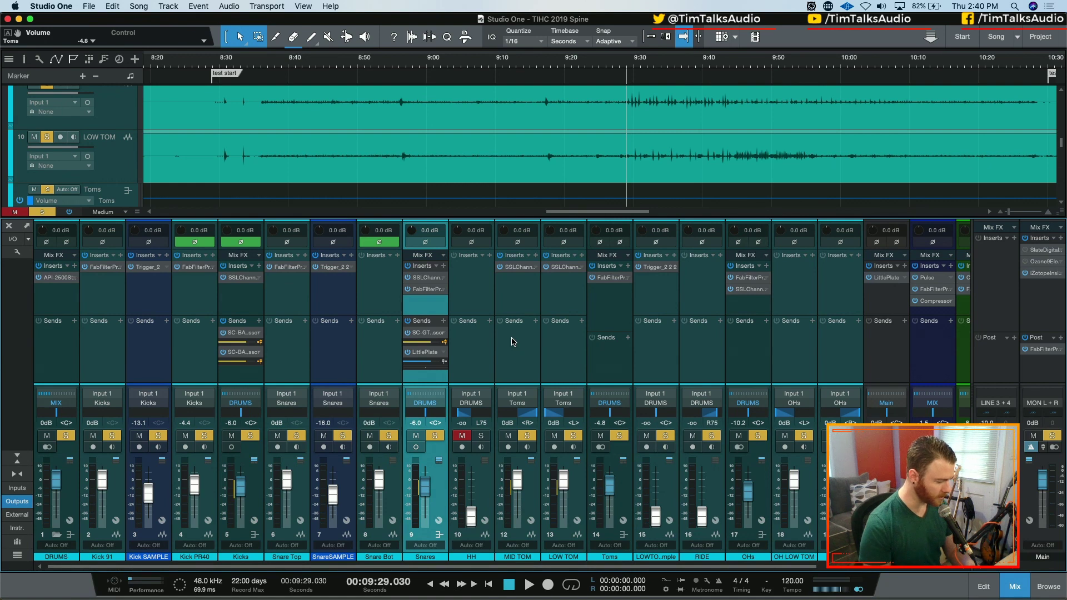
- Switch to System Preferences and look through the Accessibility and Mouse settings for a cursor size option
left_click(16, 7)
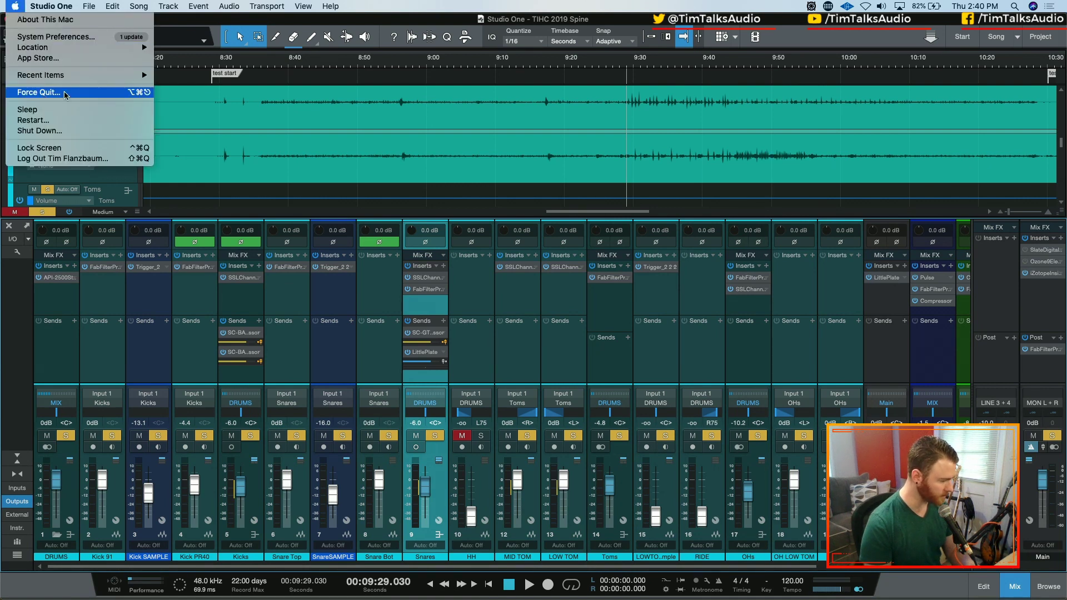
left_click(83, 39)
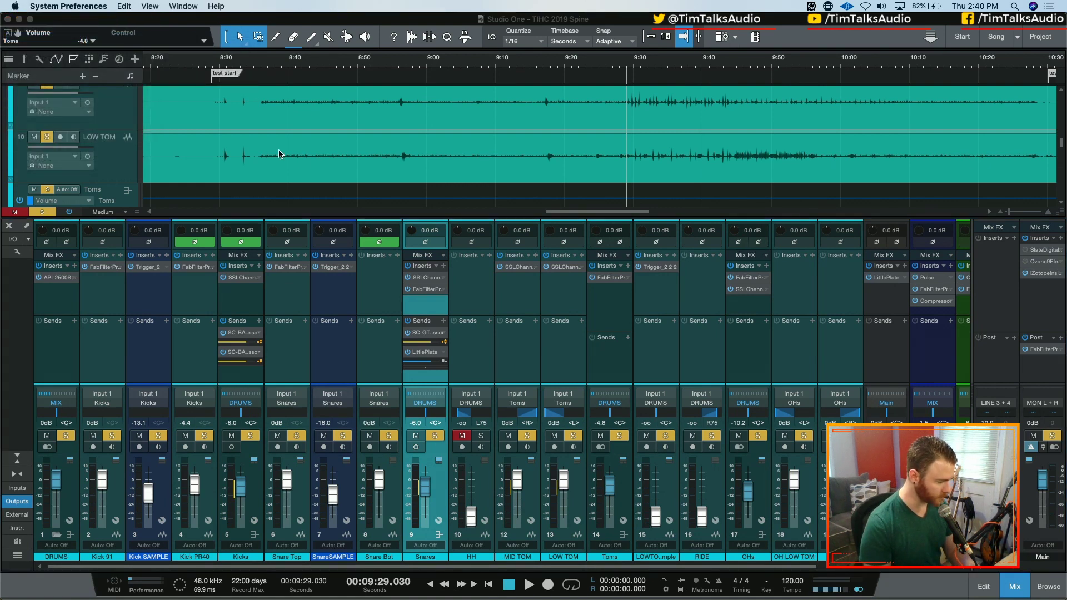
left_click(179, 35)
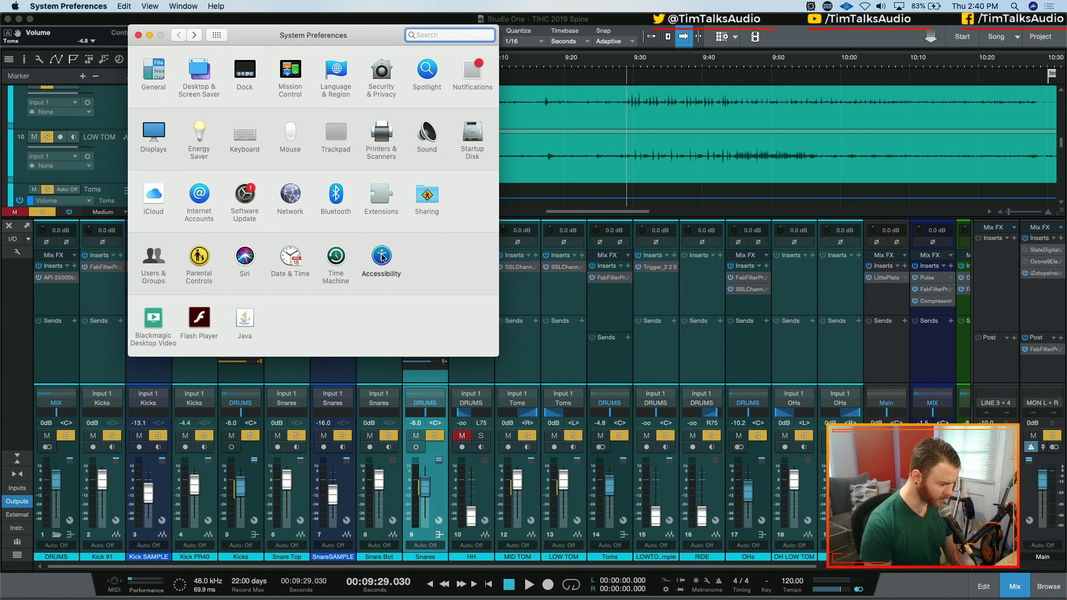
left_click(381, 257)
left_click(179, 35)
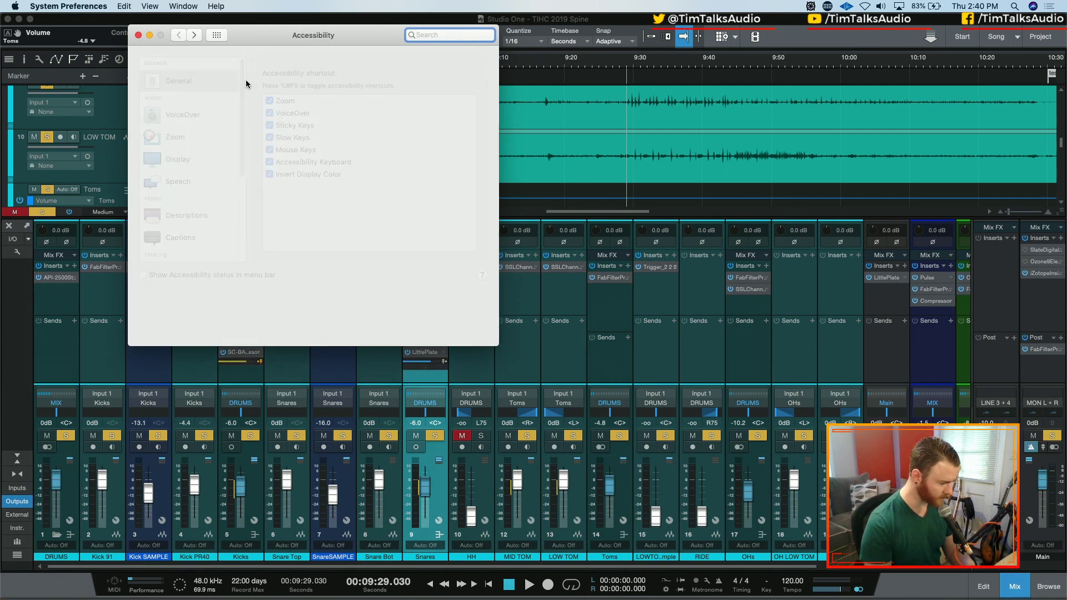
left_click(297, 137)
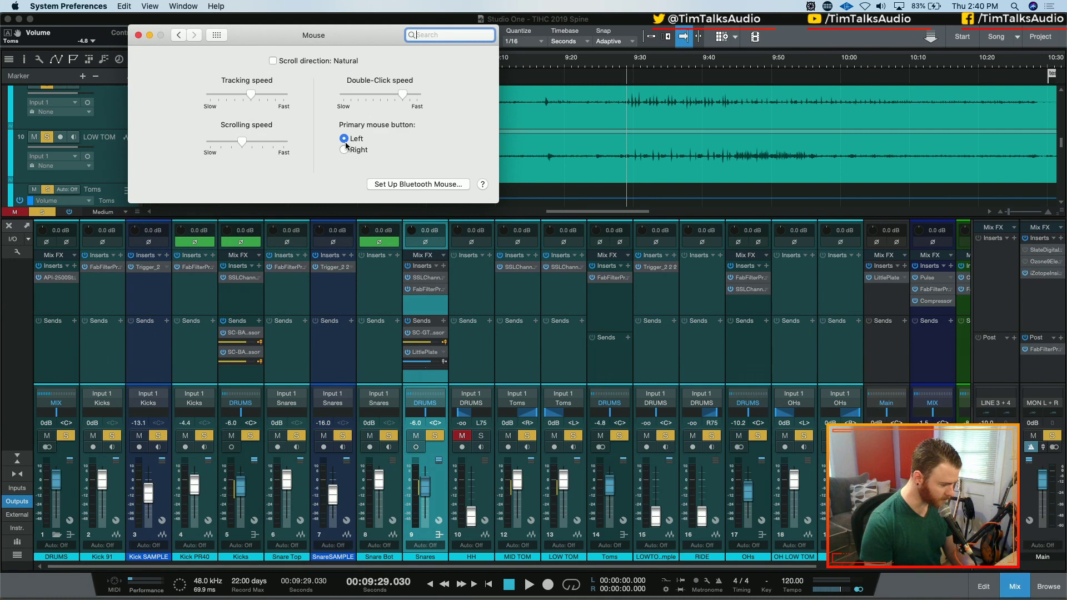
left_click(178, 36)
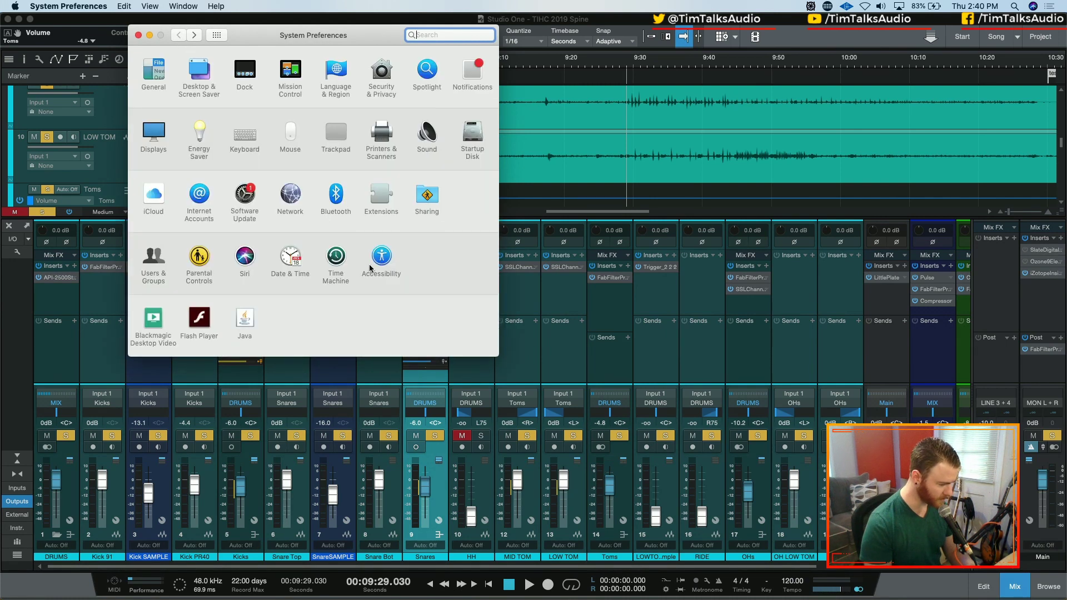
- Raise the cursor size to about mid-range in the Accessibility display settings and quit System Preferences
left_click(381, 258)
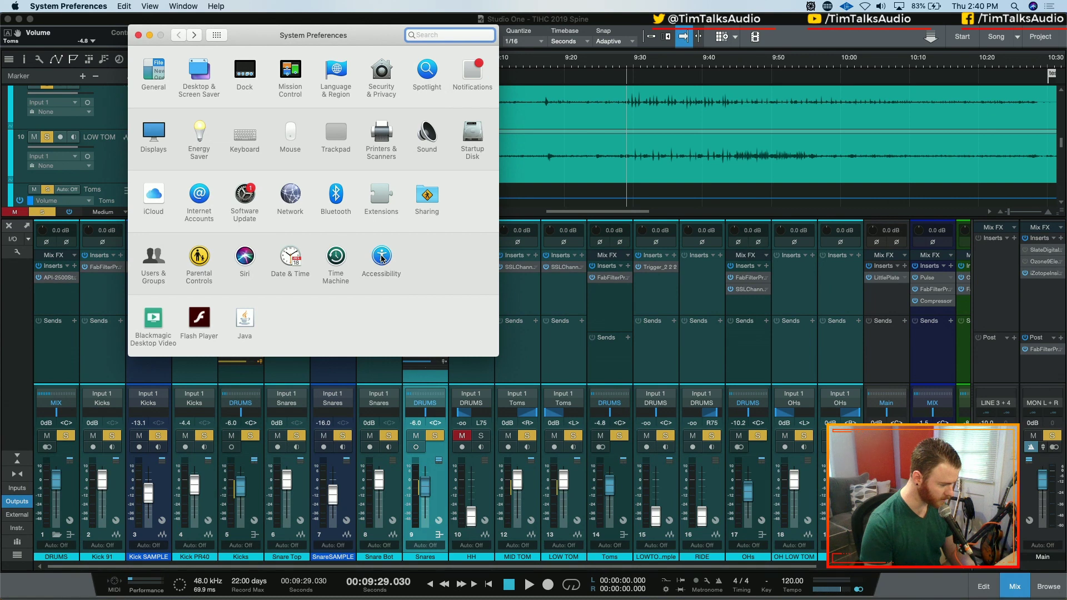
scroll(211, 112, "down", 1)
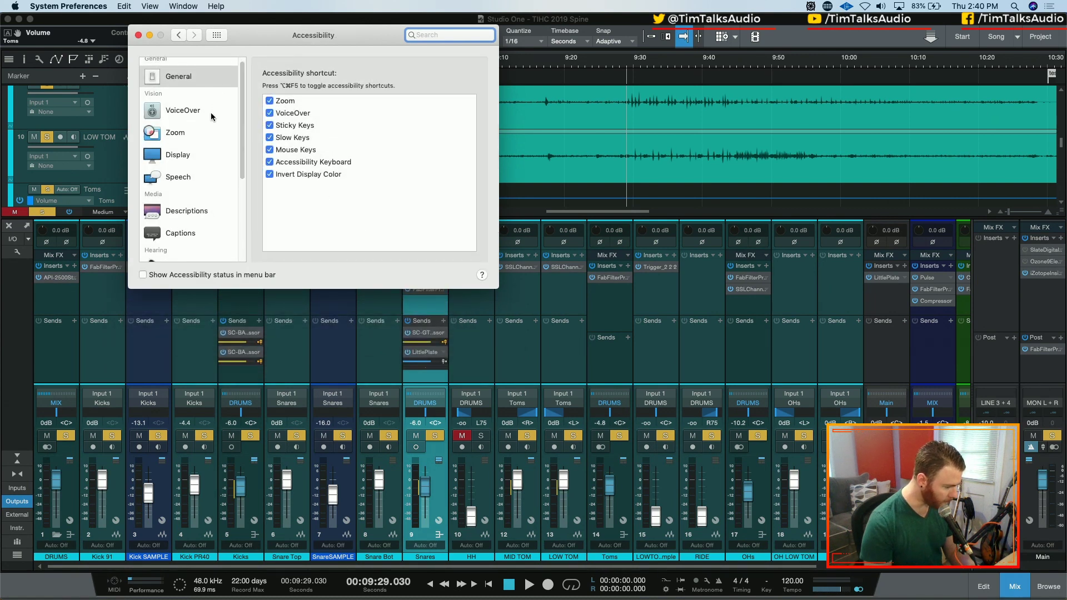
left_click(206, 138)
scroll(218, 136, "down", 1)
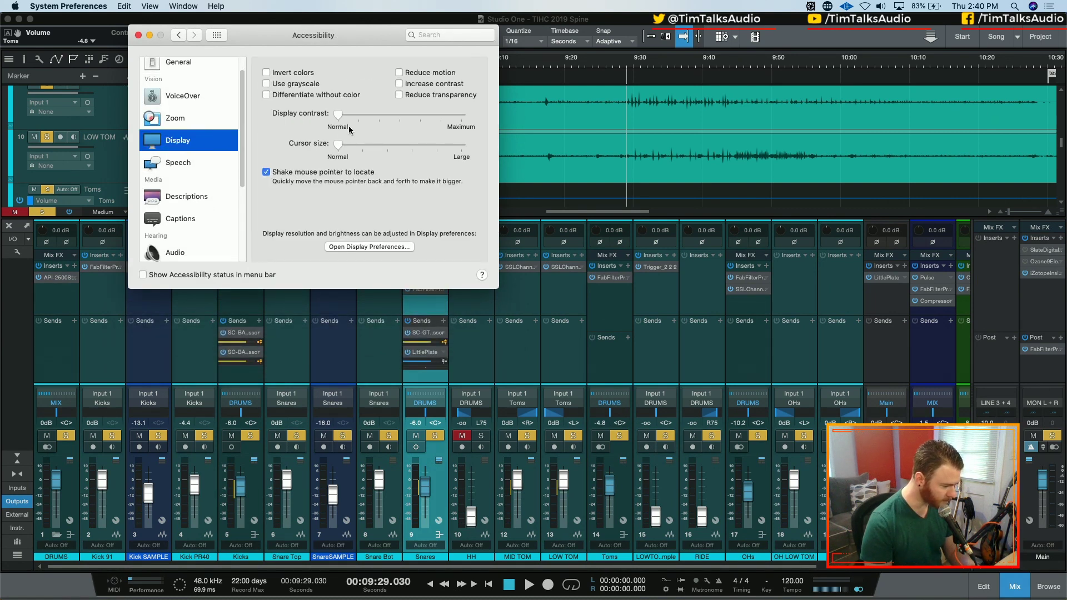
left_click_drag(339, 144, 356, 145)
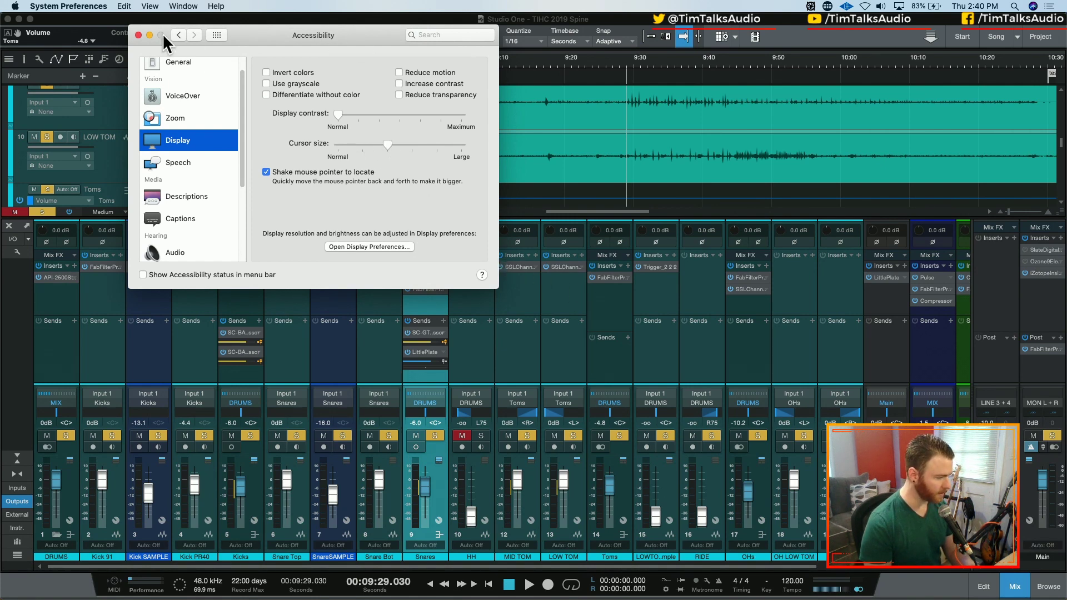
key("super+q")
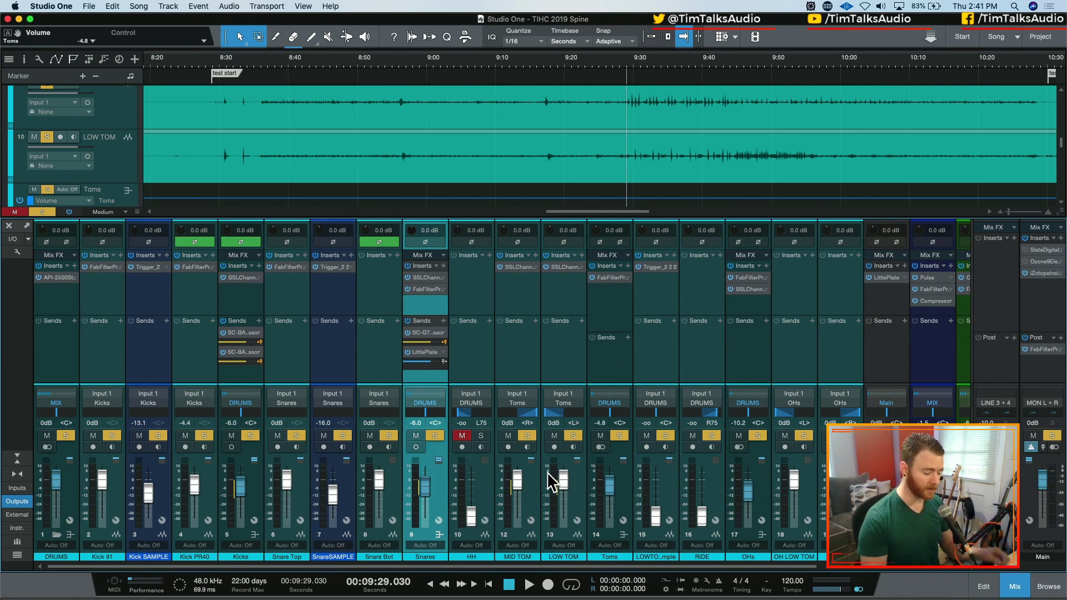
- Set the Toms bus volume to 0 dB while the soloed drums play and compare it with the previous level
key("space")
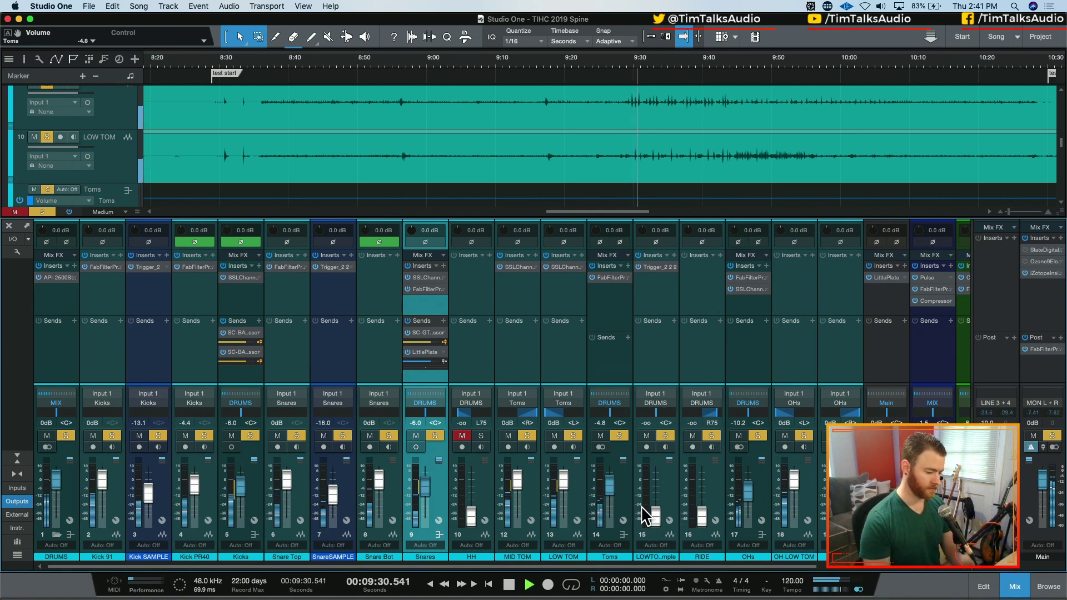
left_click(610, 489, "alt")
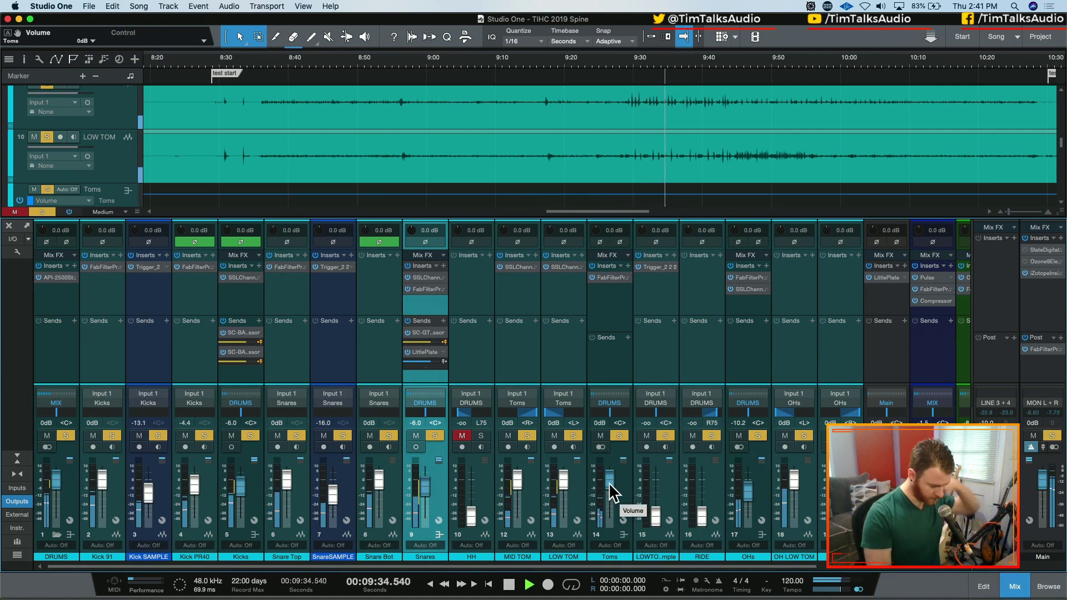
key("super+z")
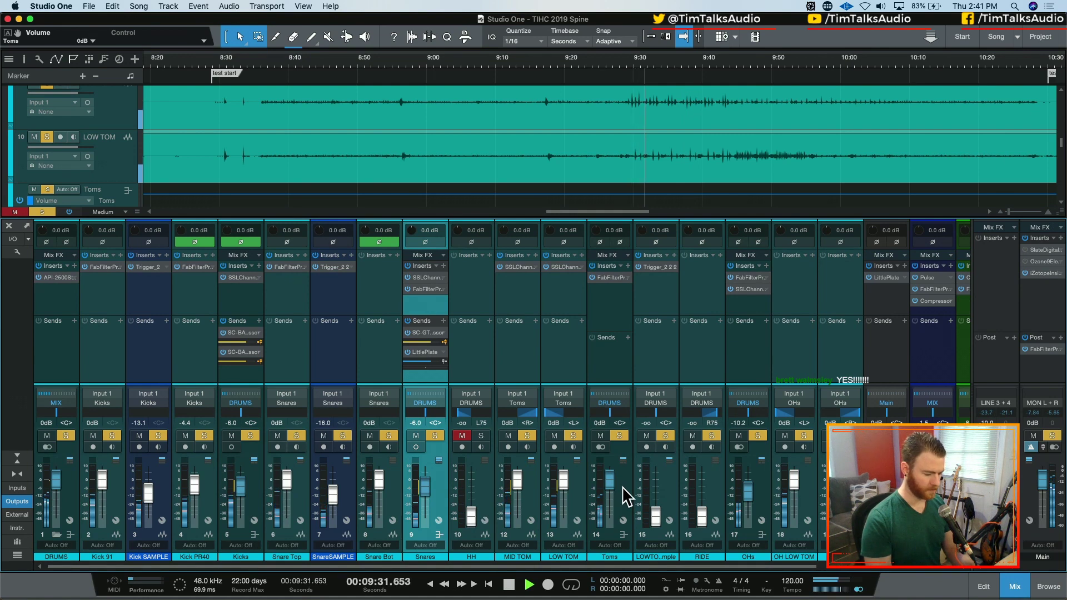
- Clear all solos and replay the full mix from about 9:29
key("space")
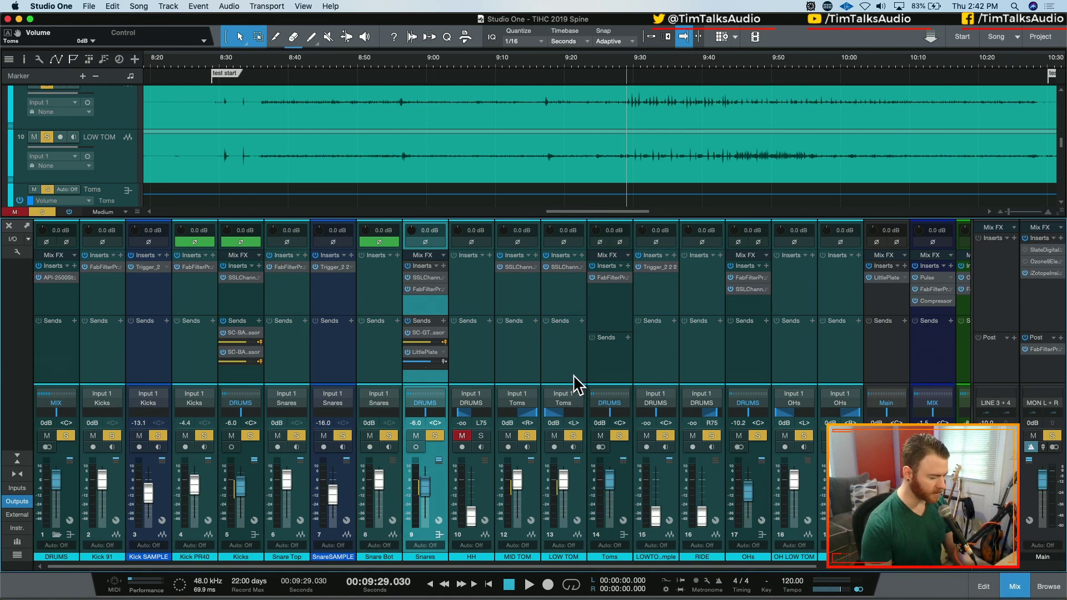
key("shift+s")
key("space")
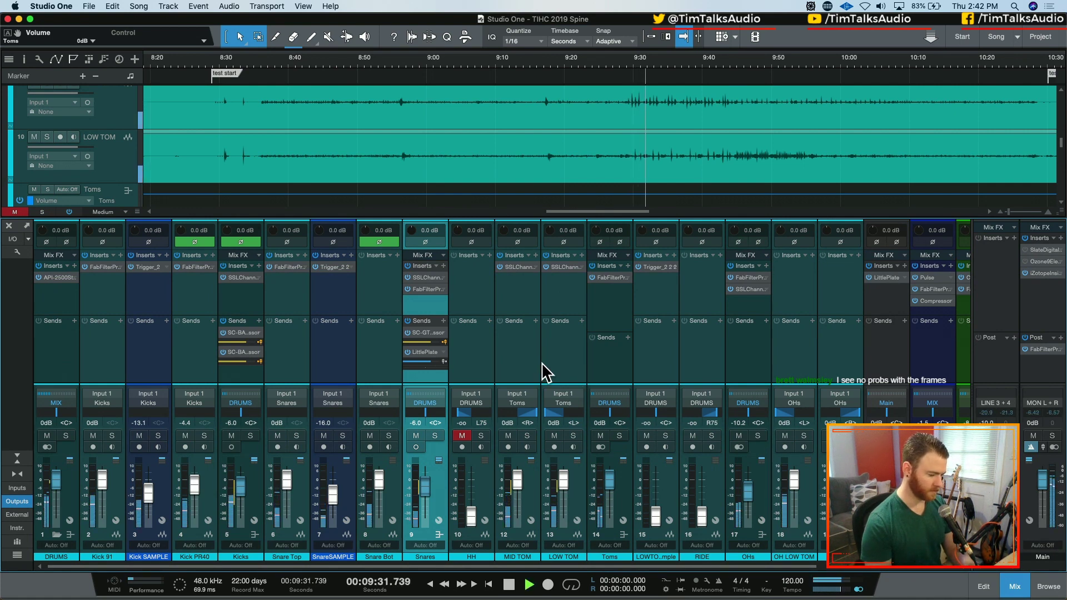
- Undo the last Toms bus volume change and replay the full mix from about 9:29 for comparison
key("space")
key("super+z")
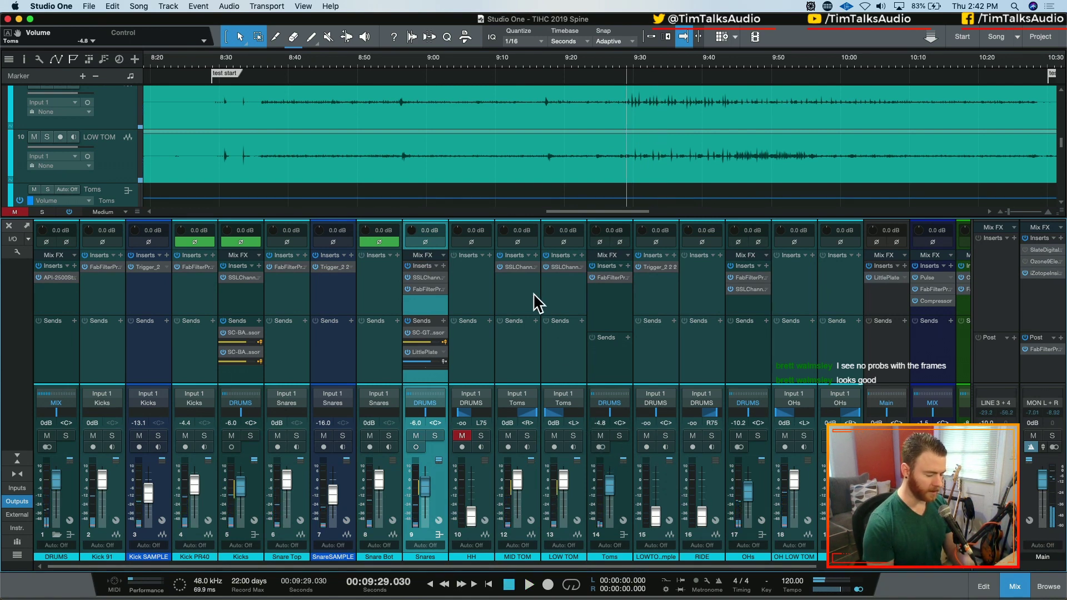
key("space")
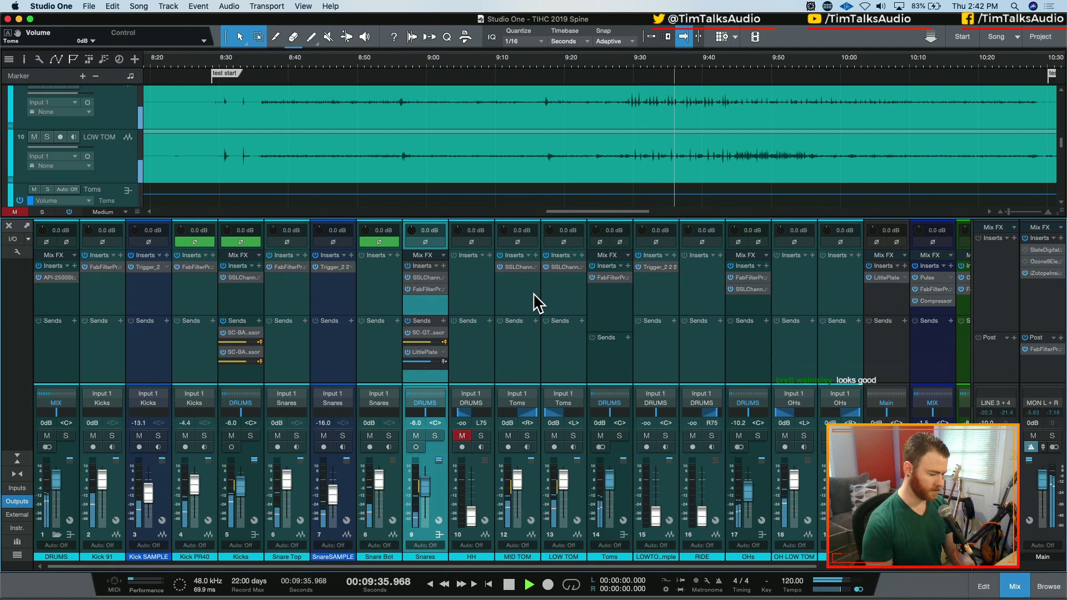
key("space")
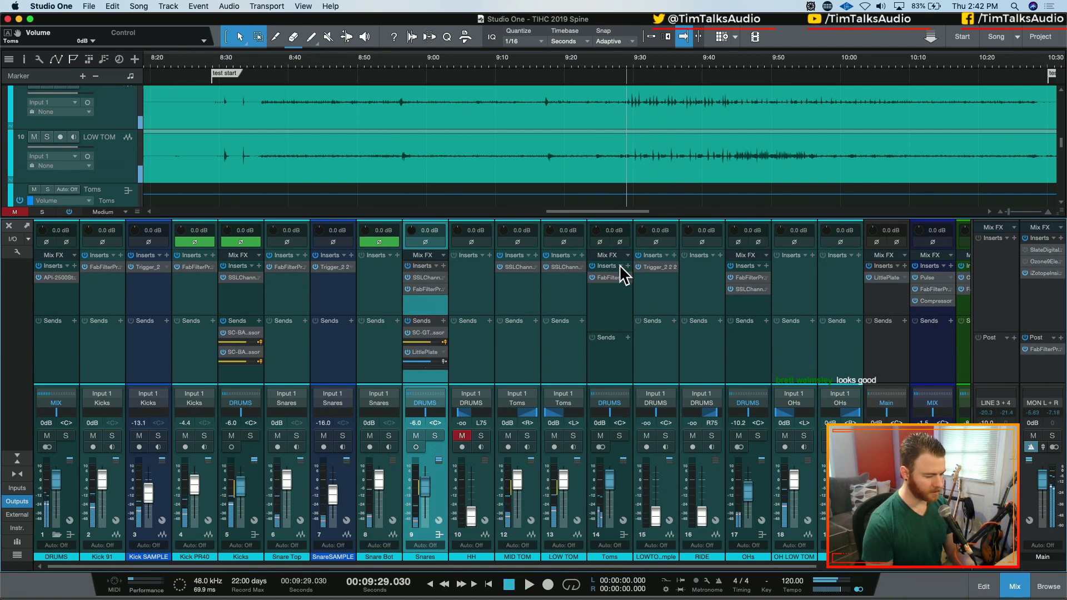
- Inspect the MID TOM SSLChannel settings and bypass the Pro-Q 3 EQ on the Toms bus
left_click(515, 267)
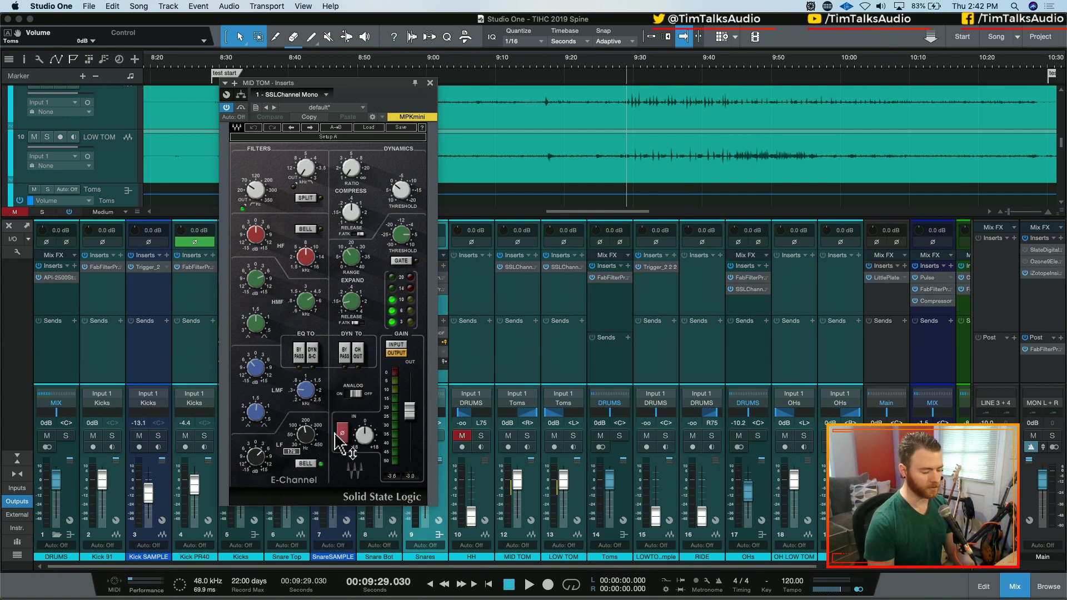
left_click(611, 278)
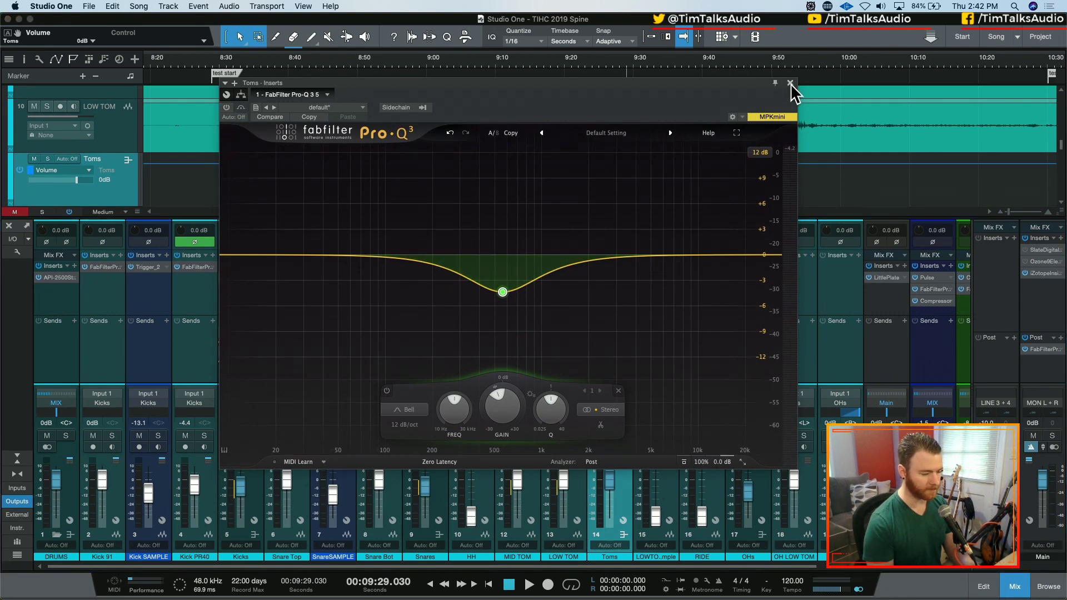
left_click(790, 83)
- Replay the mix from about 9:29 with the Toms bus EQ bypassed, switching the Toms bus in and out of solo
key("space")
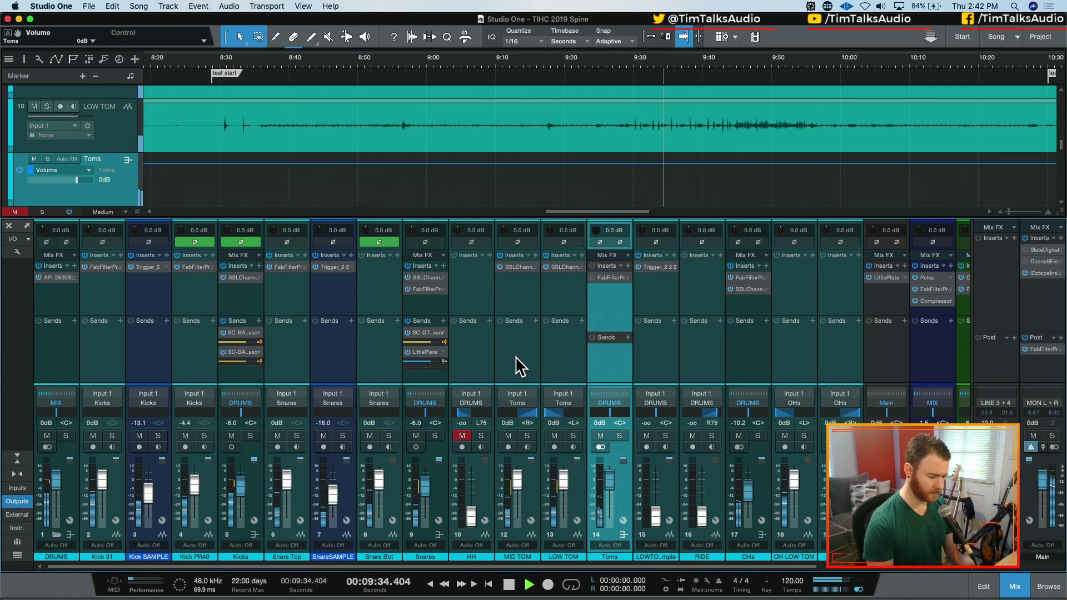
key("s")
key("space")
key("s")
key("space")
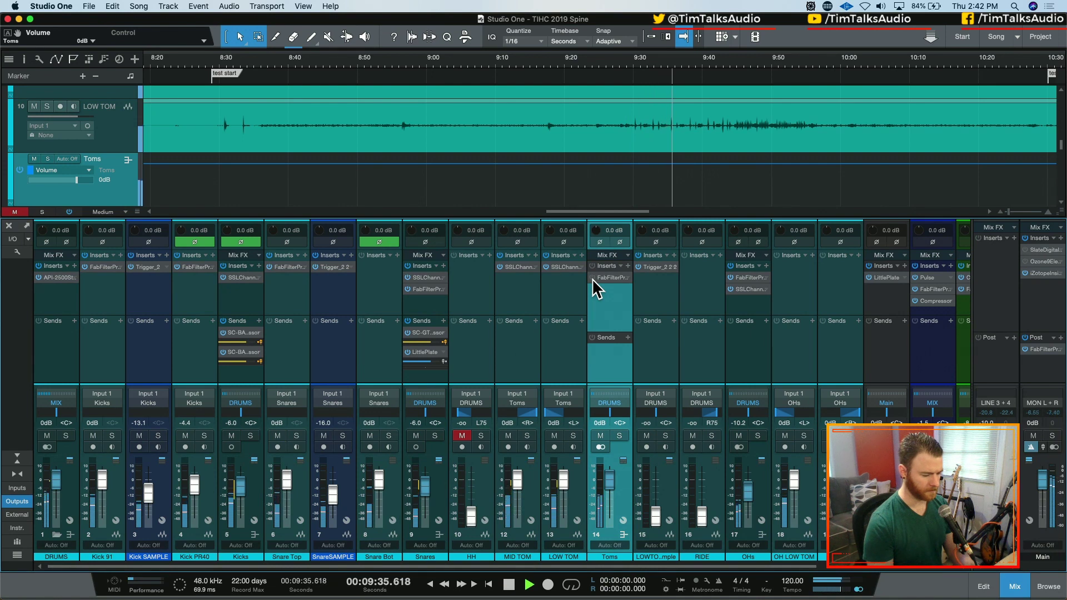
key("space")
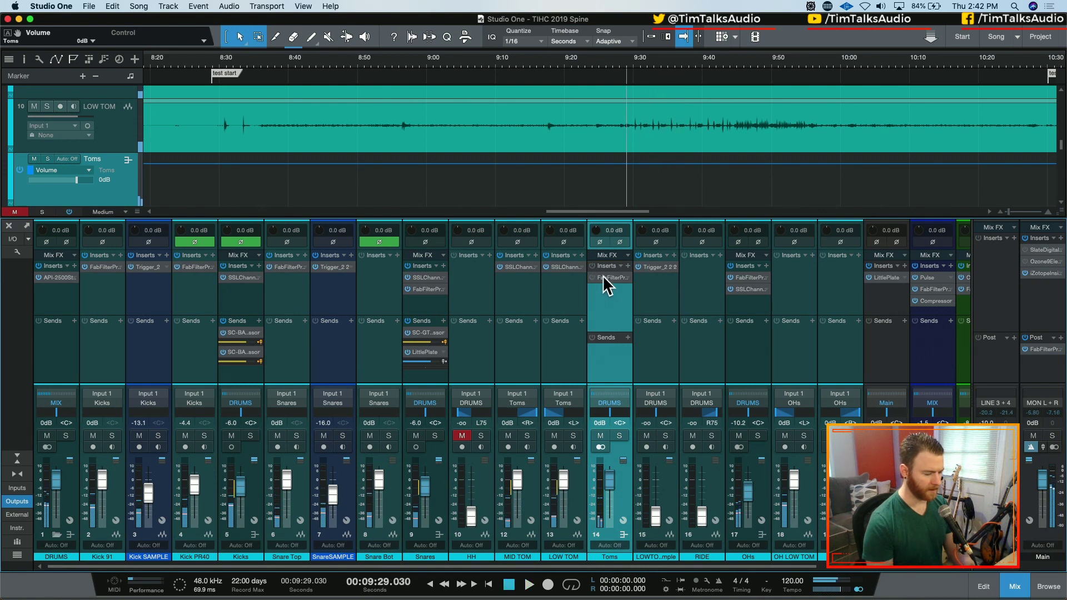
- Set the Toms bus Pro-Q 3 bell at 563.57 Hz to -2.21 dB and re-enable the EQ
left_click(605, 277)
left_click_drag(499, 411, 501, 397)
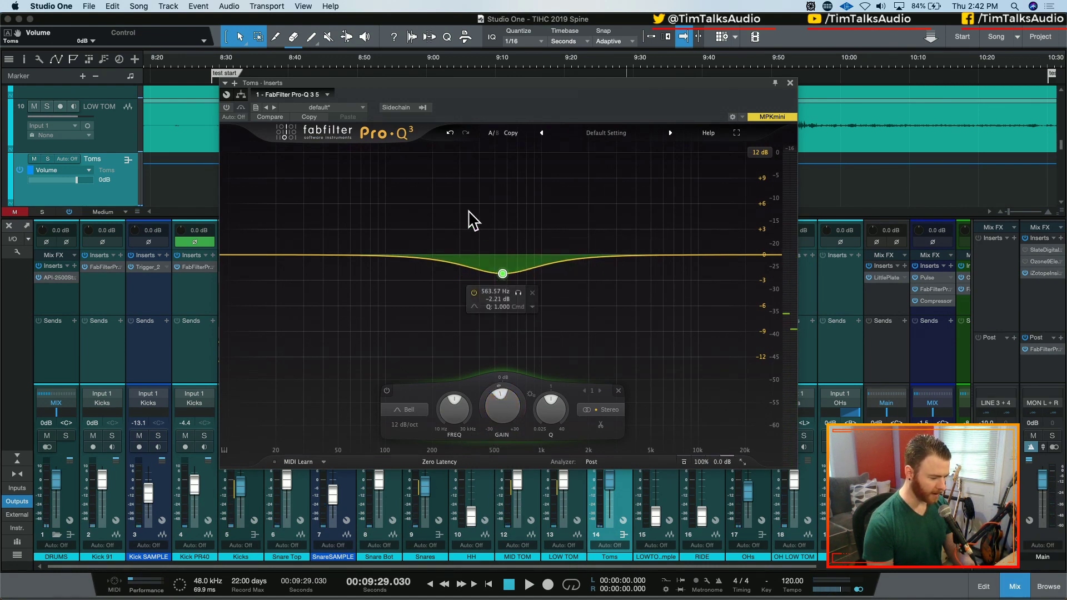
left_click(227, 108)
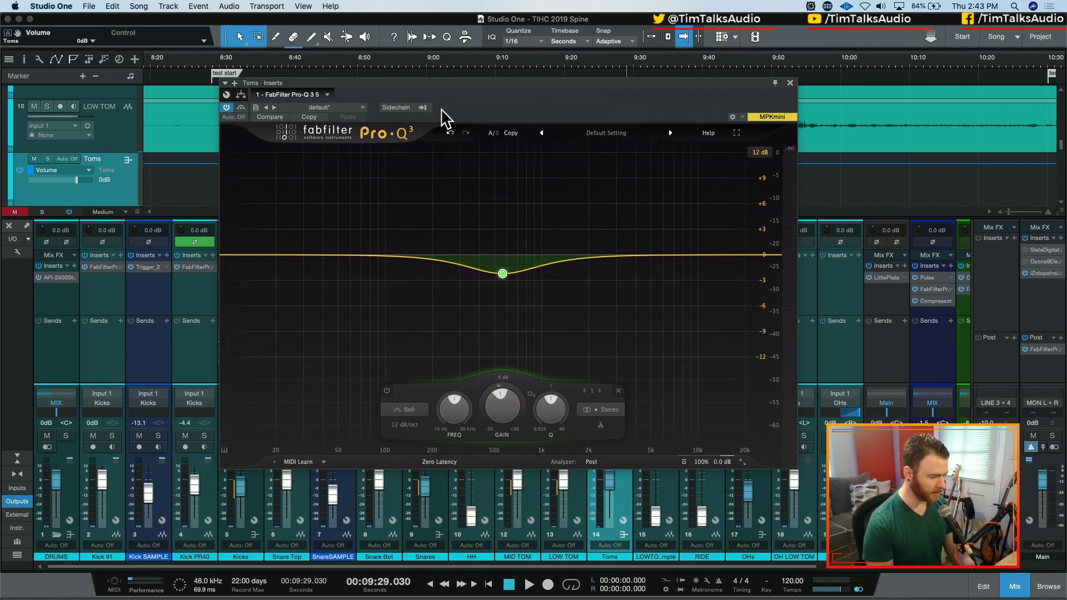
left_click(789, 82)
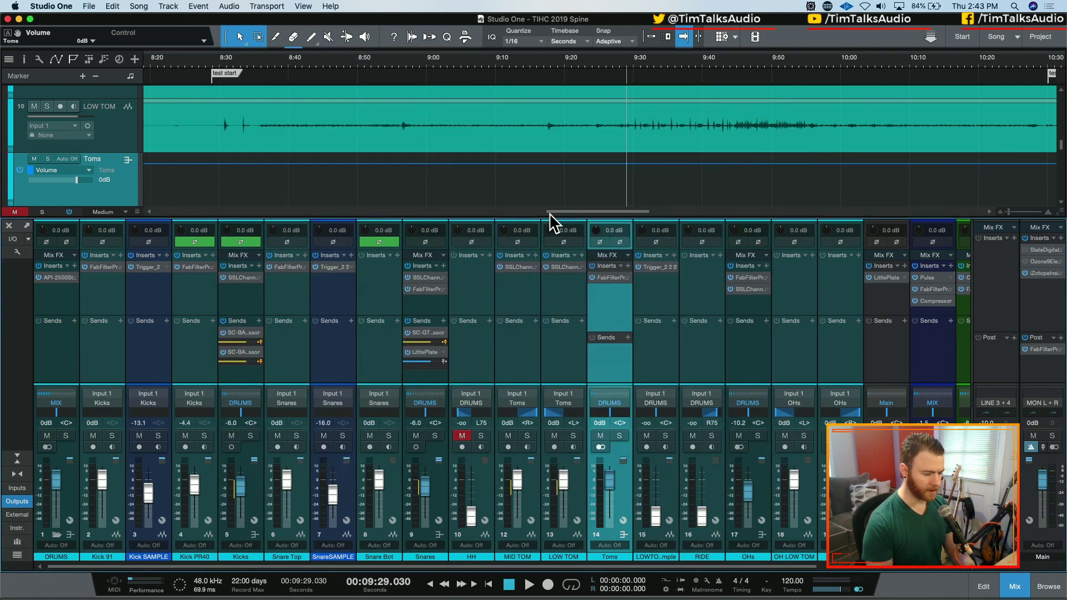
- While the mix plays, boost the high-frequency band on the MID TOM SSLChannel, adjust its frequency and switch it to bell
left_click(524, 267)
key("space")
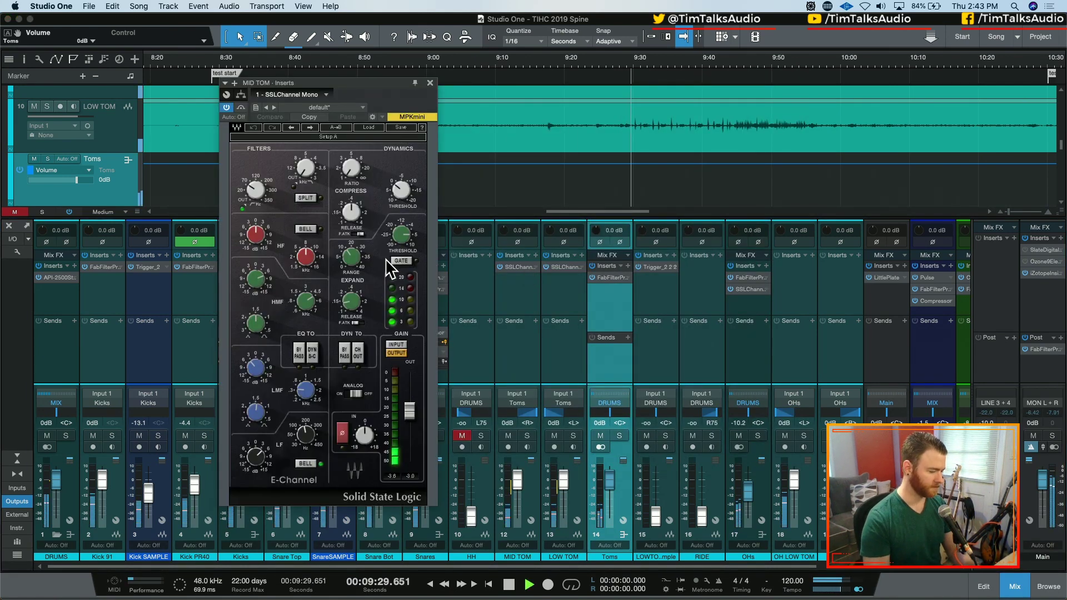
left_click_drag(255, 234, 255, 189)
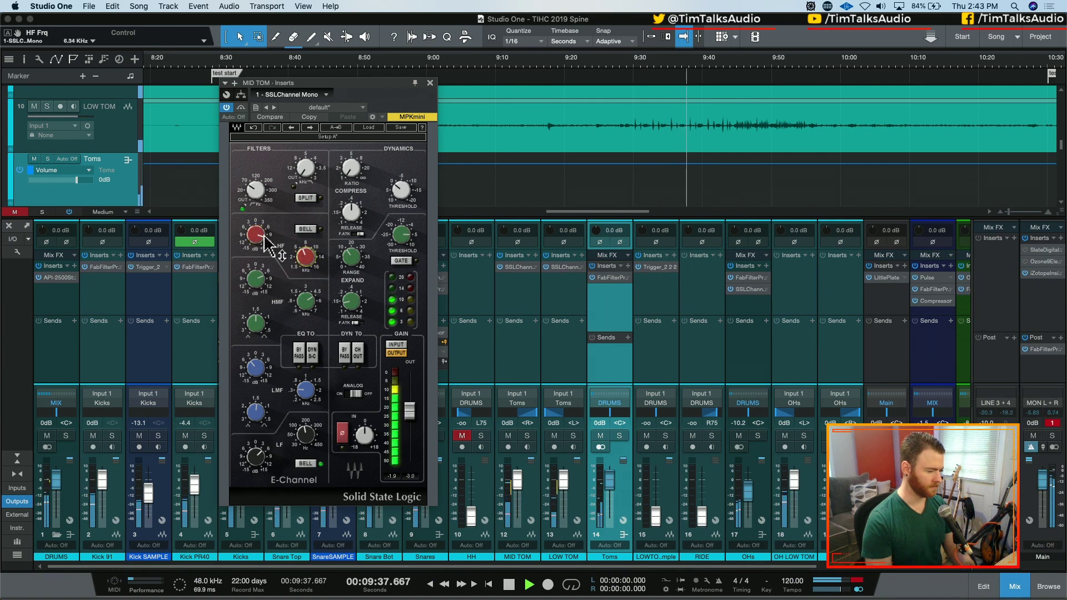
left_click_drag(306, 262, 303, 260)
left_click(305, 229)
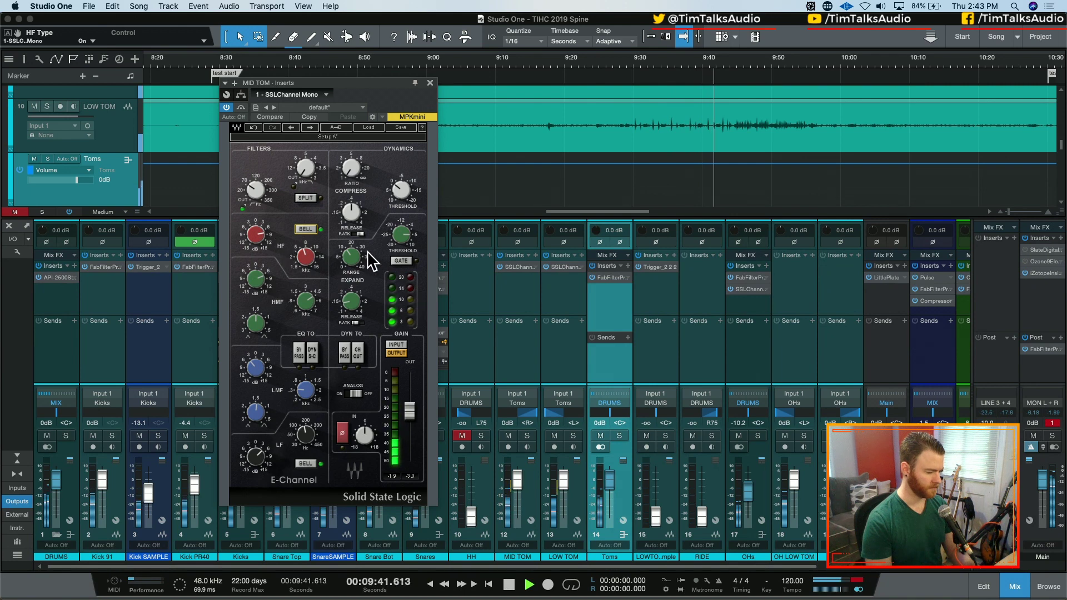
- Set the MID TOM SSLChannel's LF gain to 7.2 dB and HF gain to 6.2 dB during playback
mouse_move(256, 457)
left_mouse_down()
mouse_move(256, 440)
mouse_move(261, 464)
left_mouse_up()
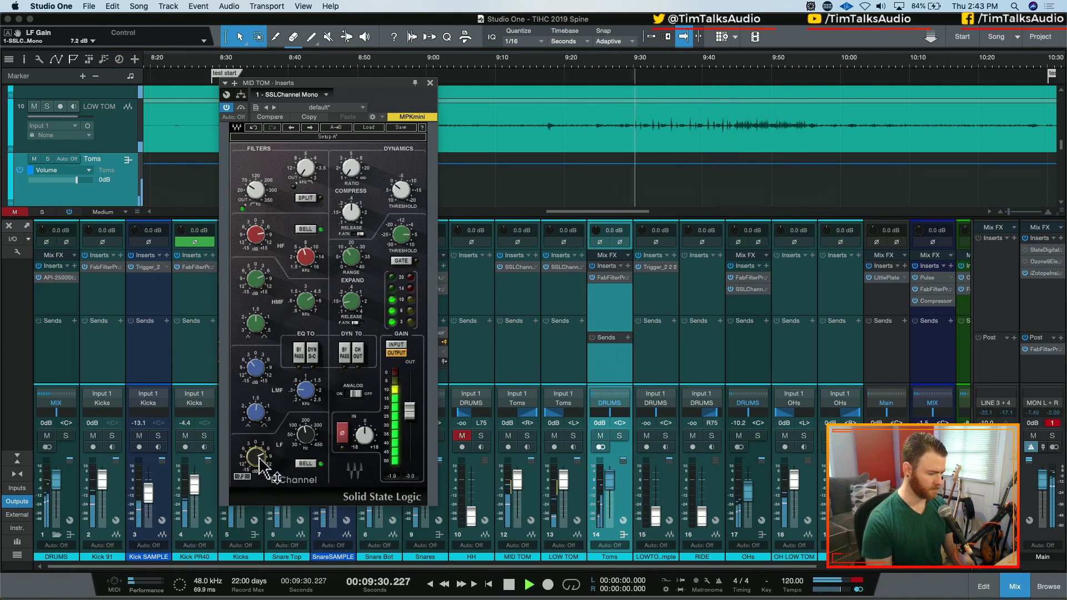
key("s")
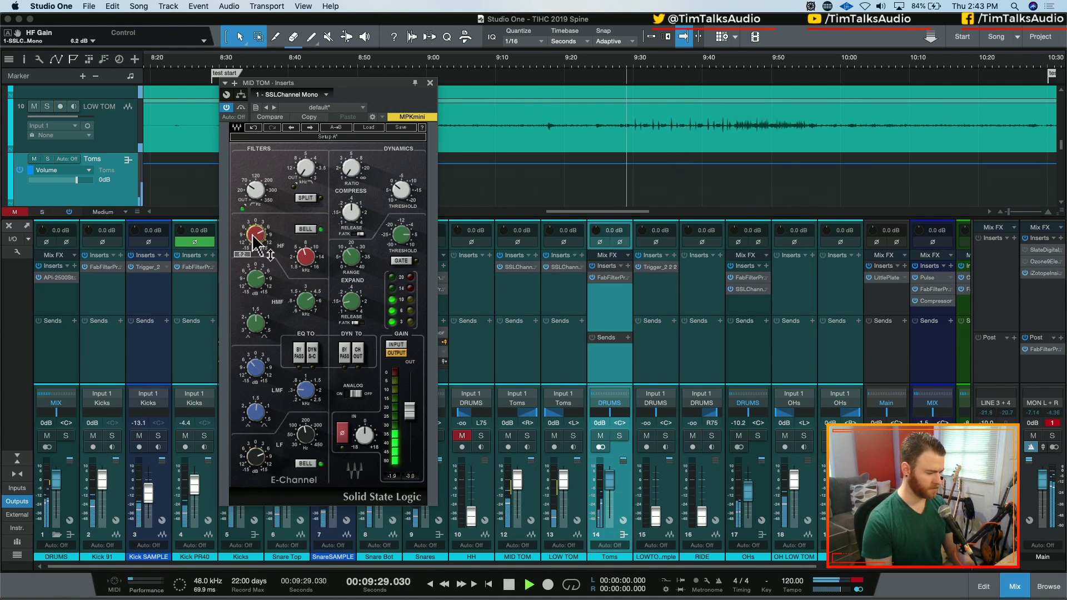
key("space")
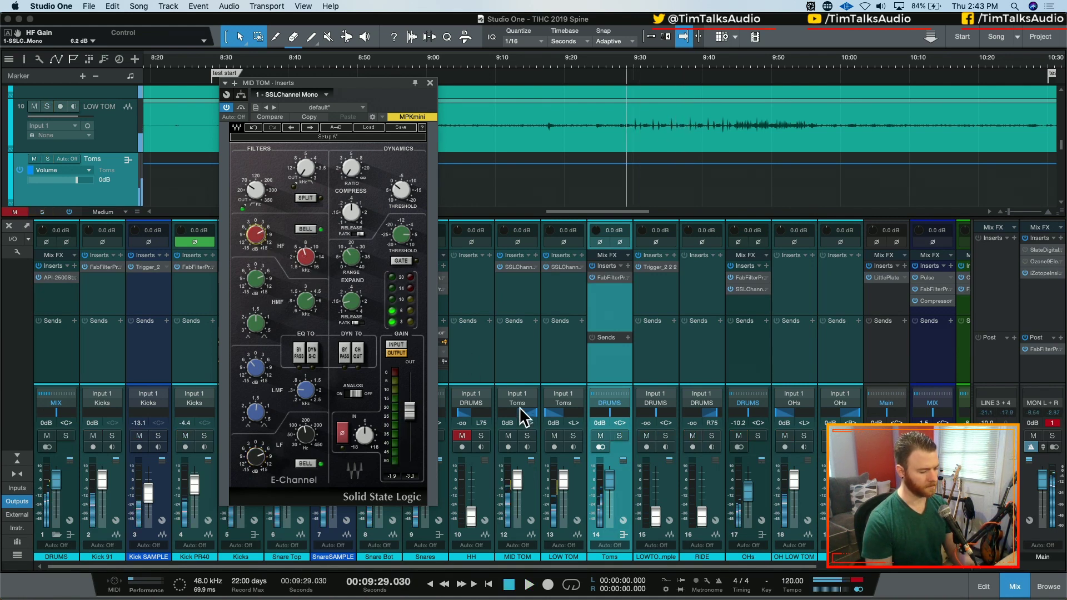
- Open the SSLChannel plug-in on the LOW TOM channel
left_click(566, 273)
left_click(565, 273)
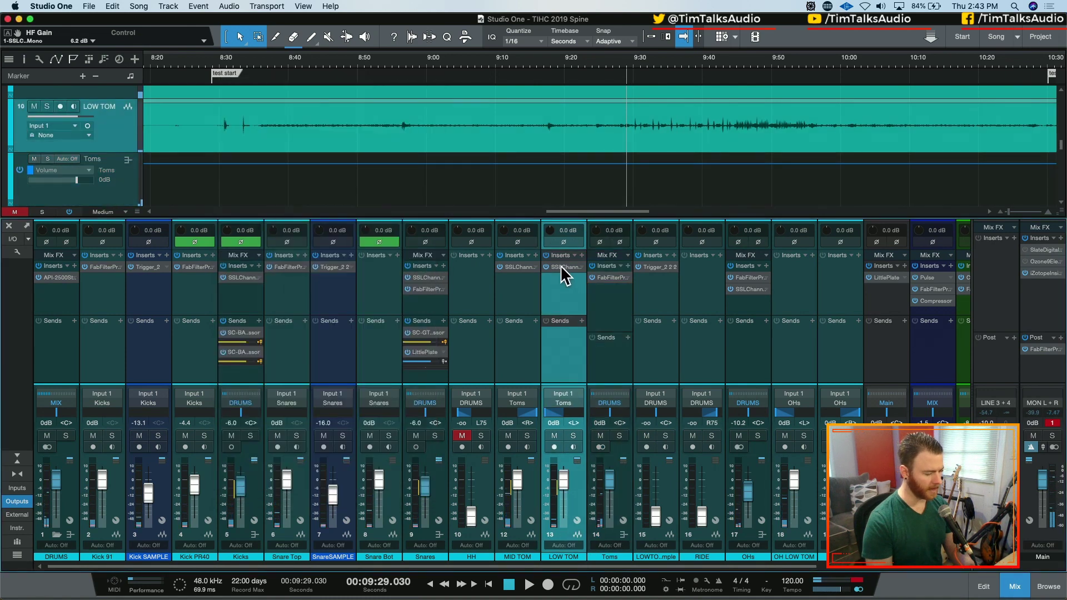
left_click(566, 272)
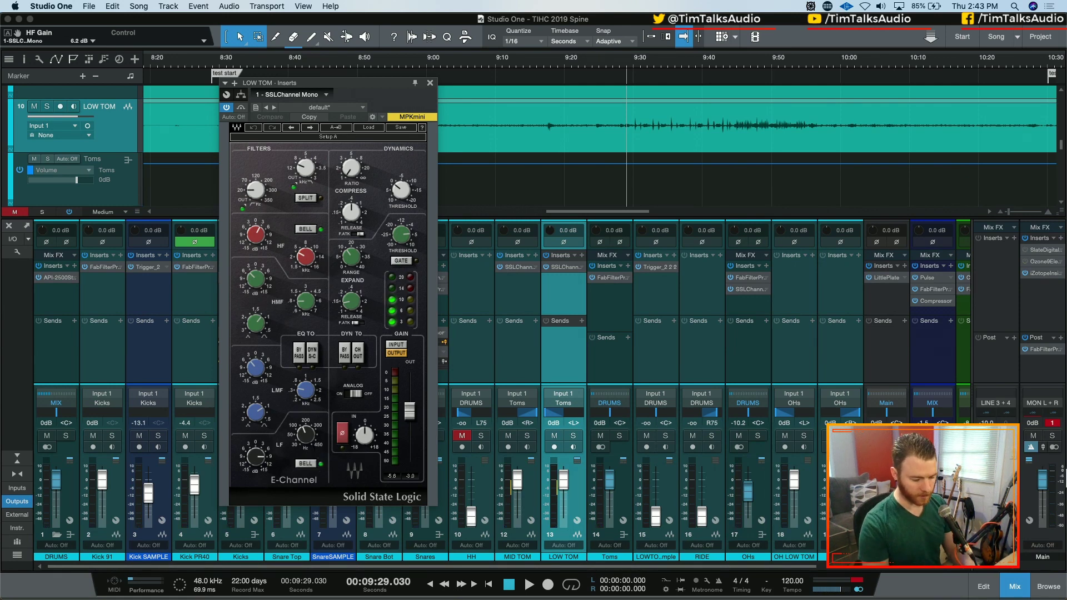
- Clear the Main output's clip indicator and check its iZotope Insight meter and post-fader FabFilter insert
left_click(1053, 423)
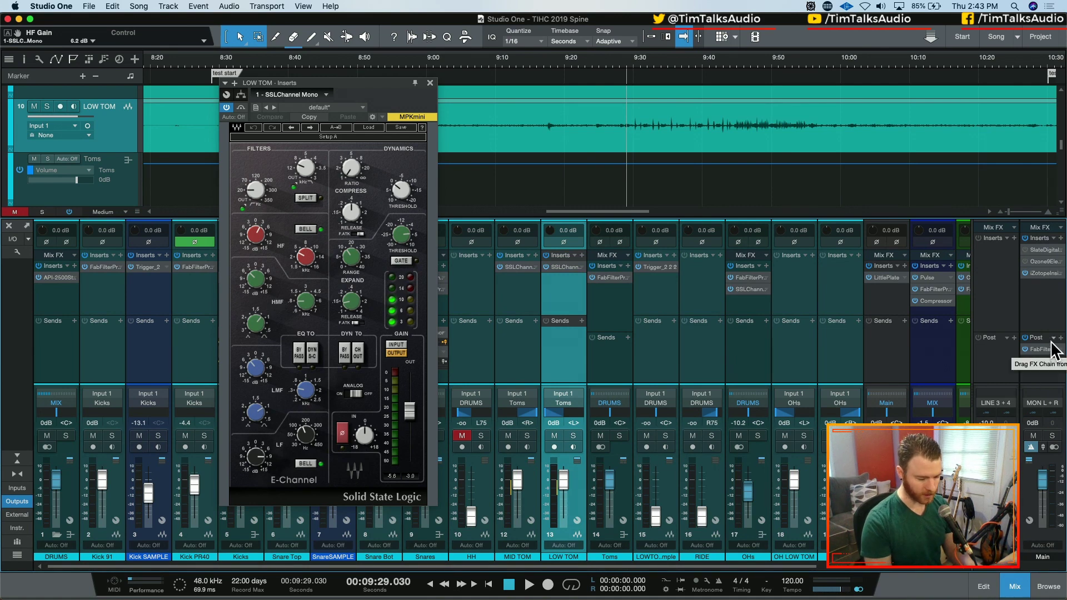
left_click(1042, 274)
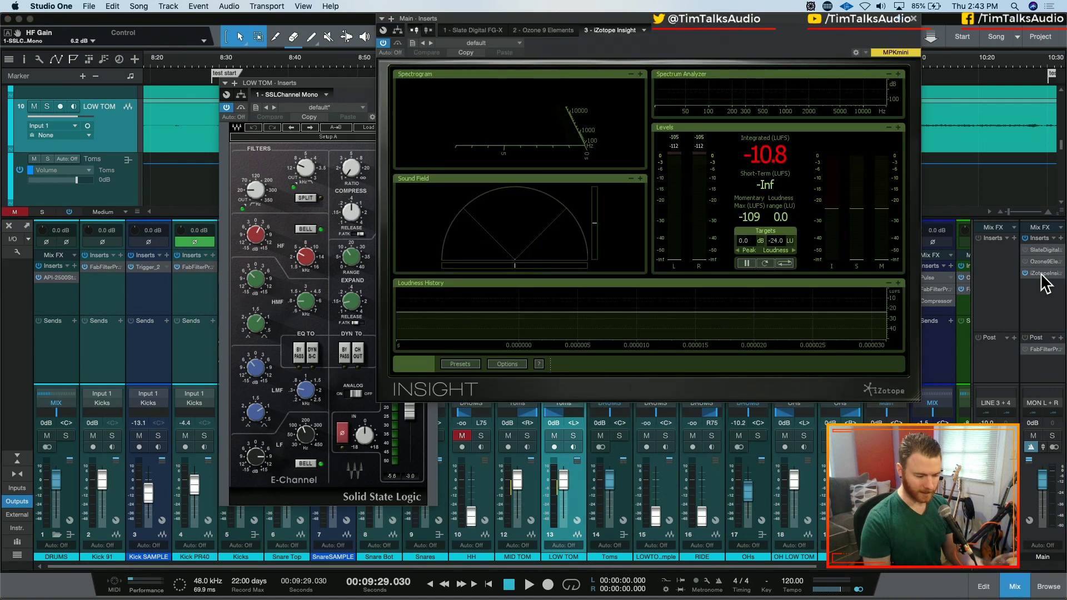
left_click(913, 19)
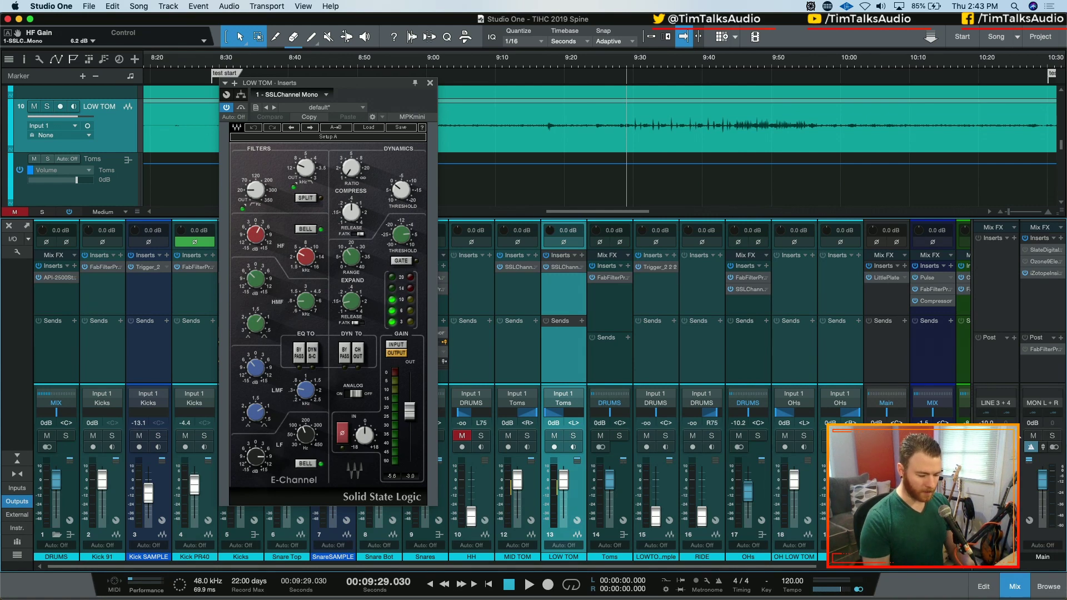
left_click(1025, 349)
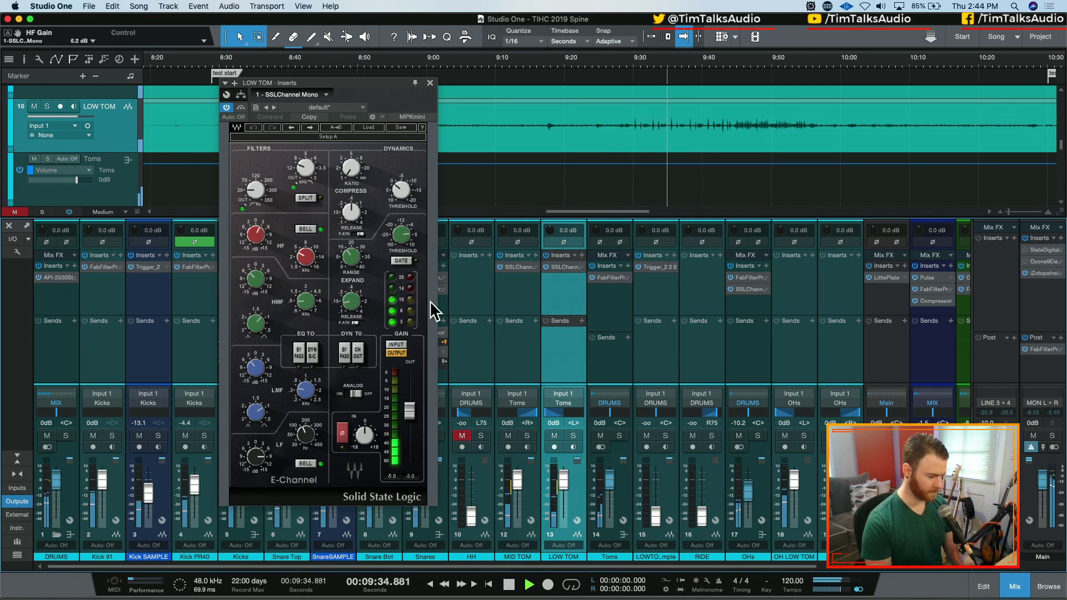
- Audition a 15.0 dB LF gain on the LOW TOM SSLChannel and set its LF frequency to 108 Hz
left_click_drag(257, 456, 262, 467)
key("space")
key("space")
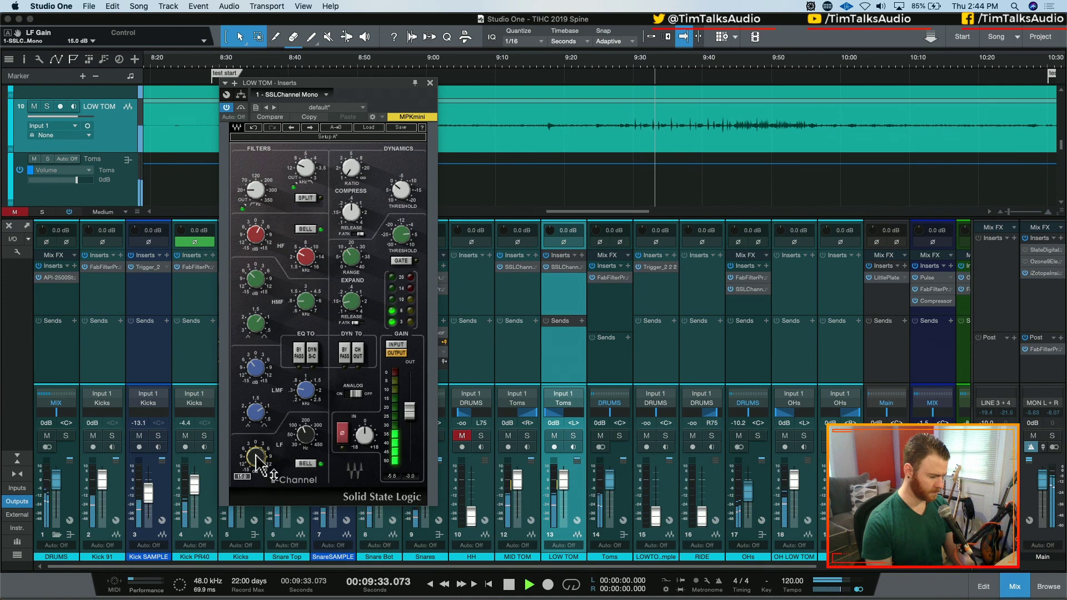
key("space")
left_click_drag(305, 434, 305, 436)
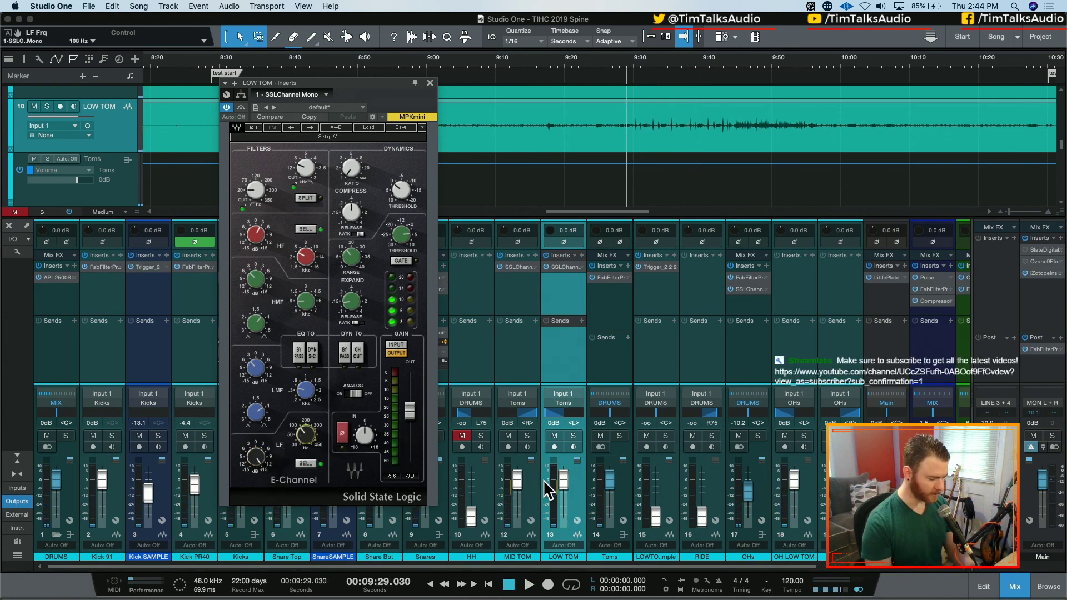
- Solo the LOW TOM, set its SSLChannel LF gain to 12.8 dB while it plays, and return to the full mix
key("s")
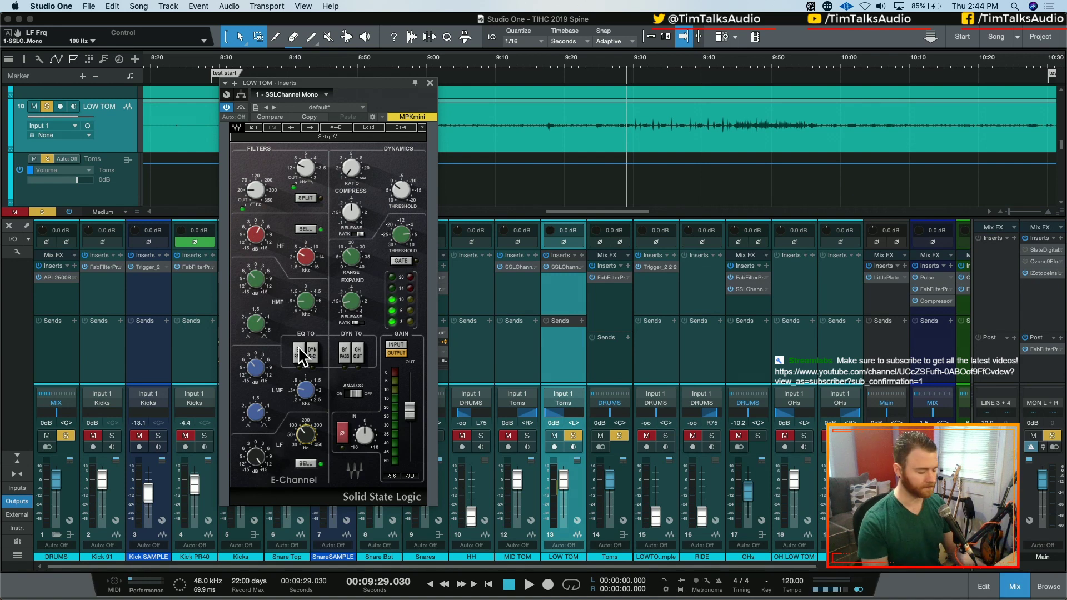
key("space")
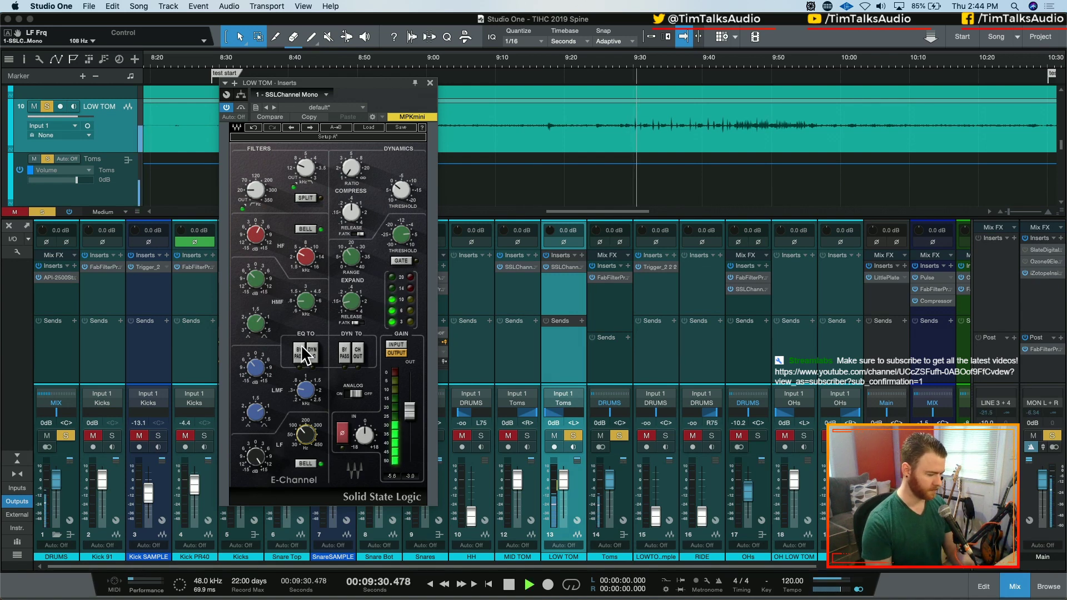
left_click_drag(257, 453, 257, 416)
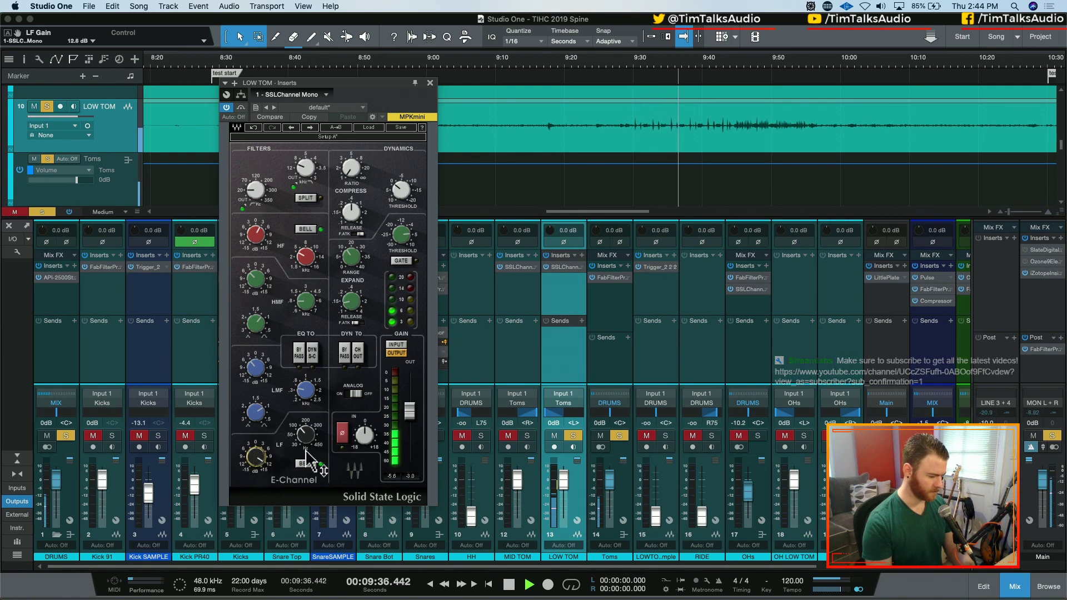
key("s")
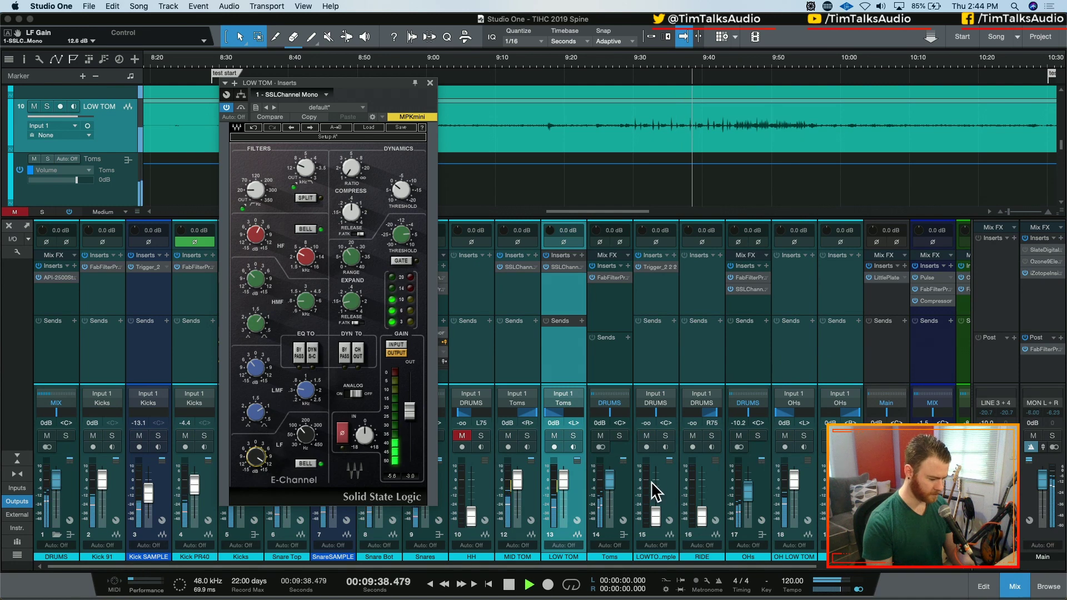
- Examine the Trigger 2 settings on the LOW TOM sample channel and stop playback
left_click(653, 265)
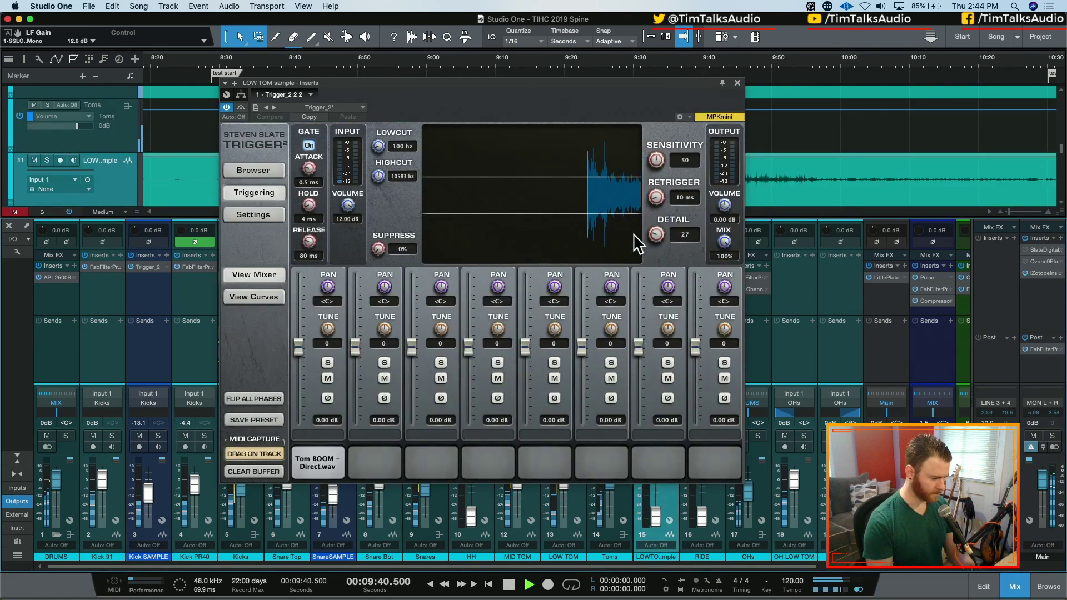
key("space")
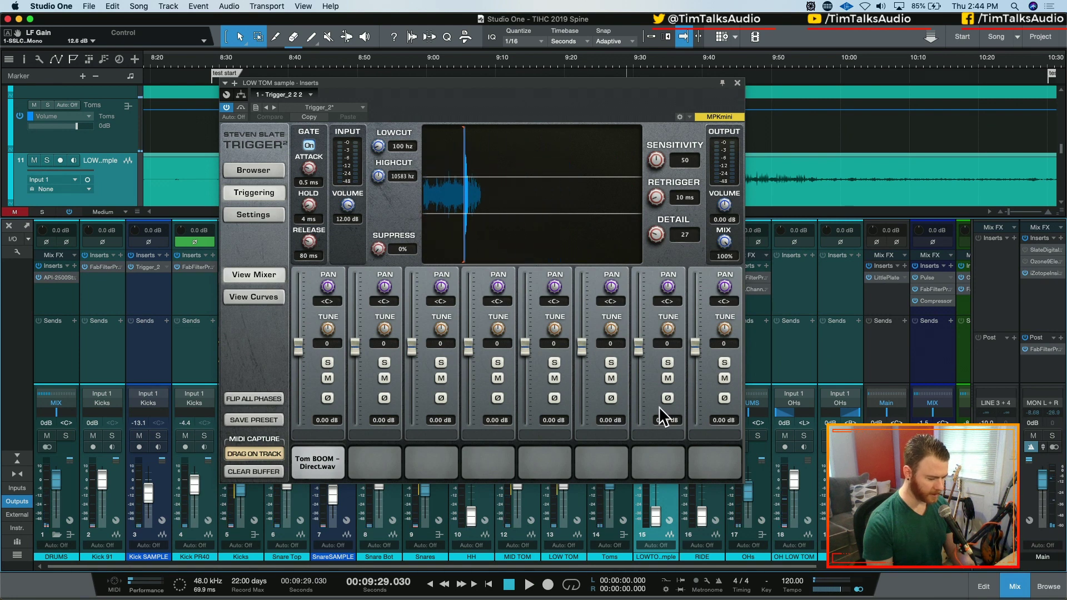
left_click(737, 83)
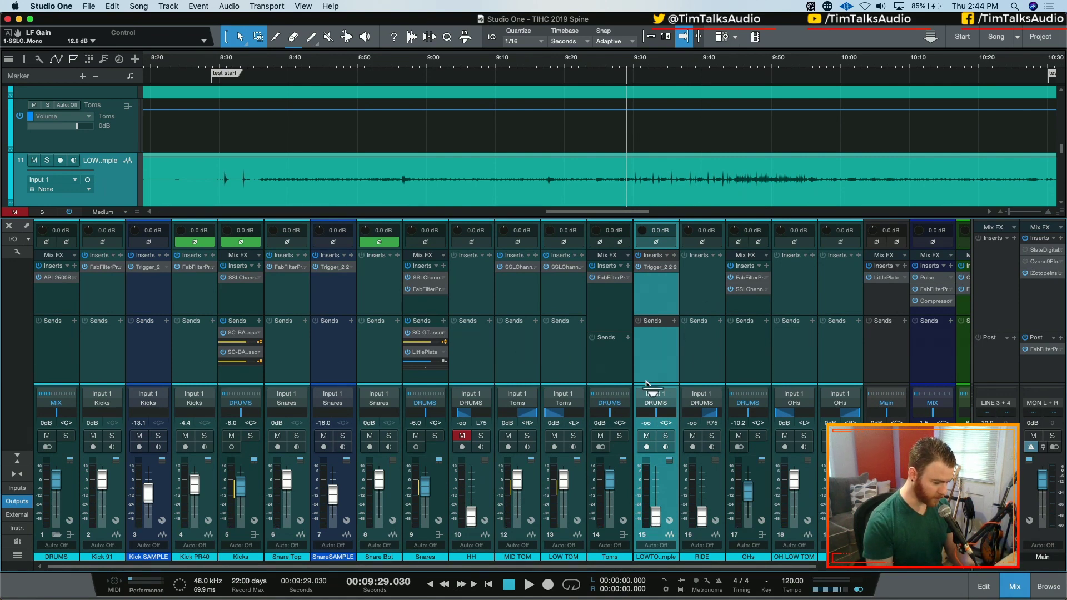
- Route the LOW TOM sample channel's output to the Toms bus and place the channel directly after LOW TOM
left_click(658, 403)
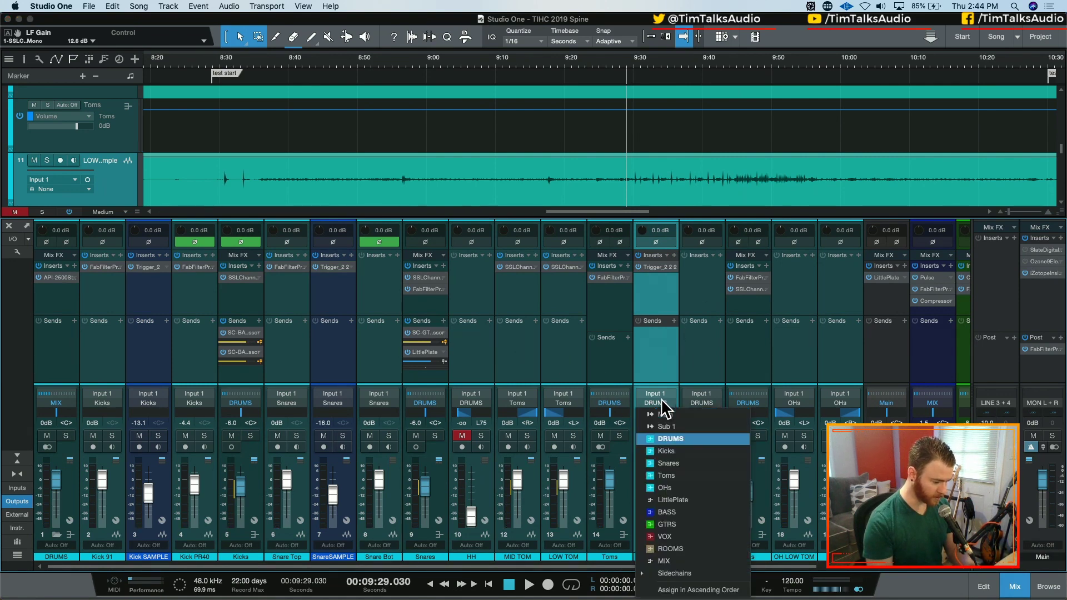
left_click(672, 475)
left_click_drag(660, 500, 612, 517)
- Colour the LOW TOM sample channel blue like the other drum sample channels
left_click(620, 558)
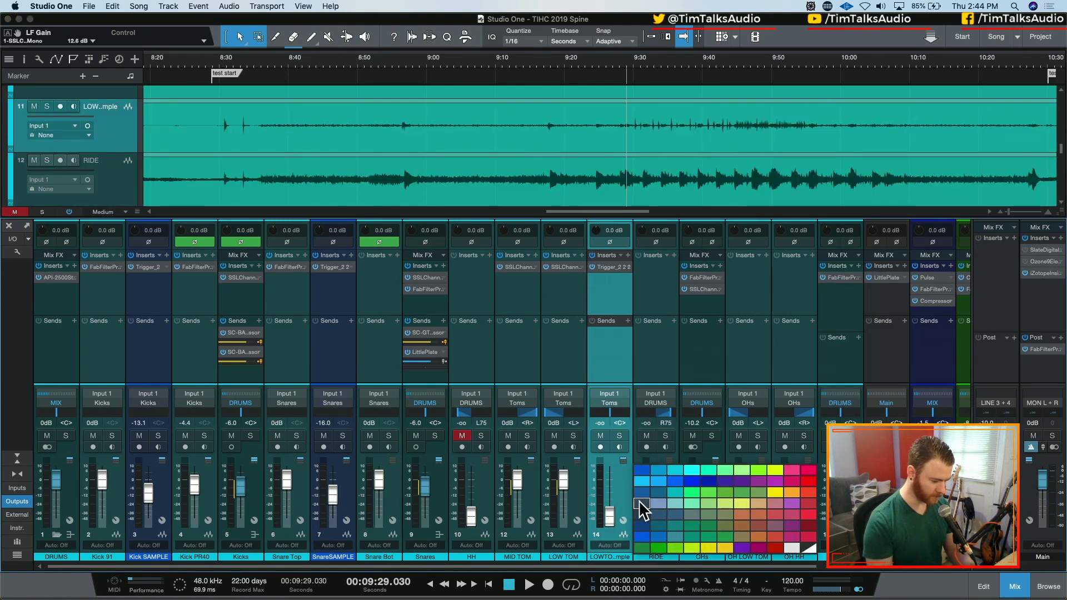
left_click(642, 472)
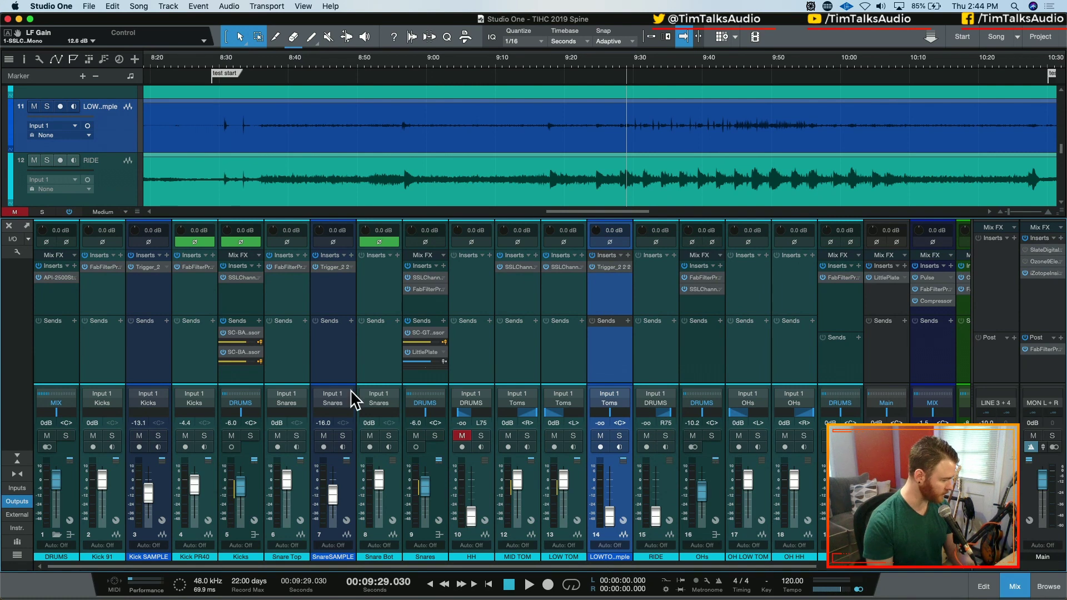
- Open the LOW TOM channel's SSLChannel, solo the channel during playback and set the HF gain to 7.2 dB
left_click(576, 359)
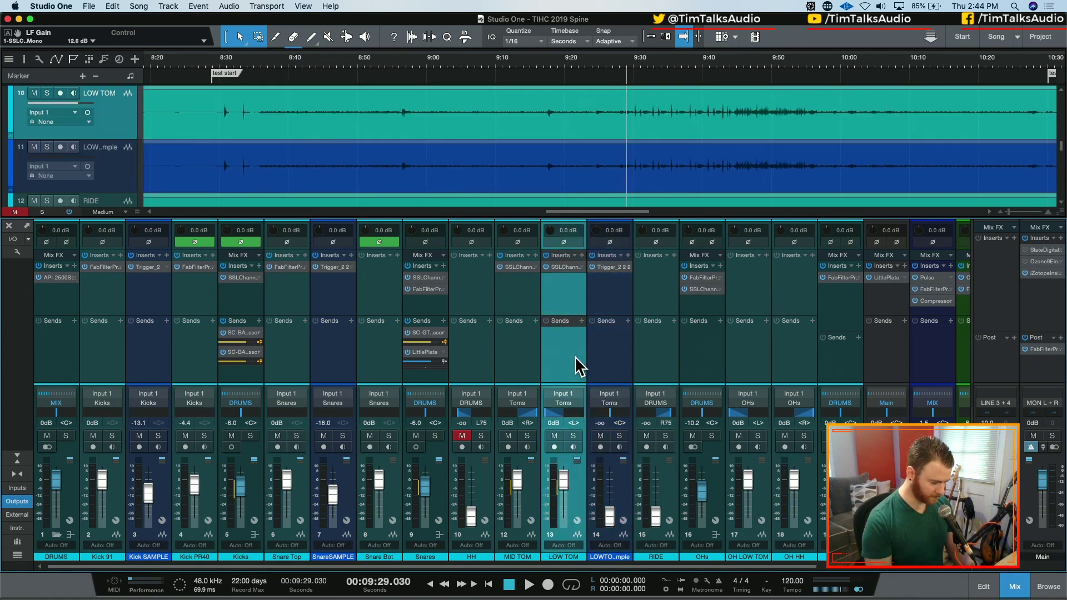
left_click(562, 265)
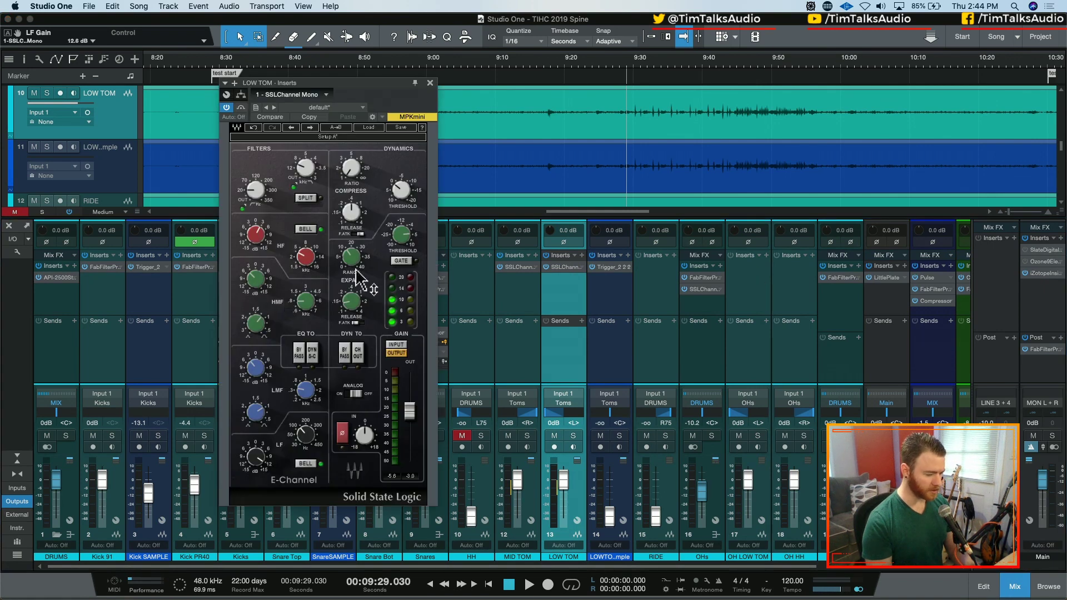
key("space")
key("s")
left_click_drag(258, 238, 258, 222)
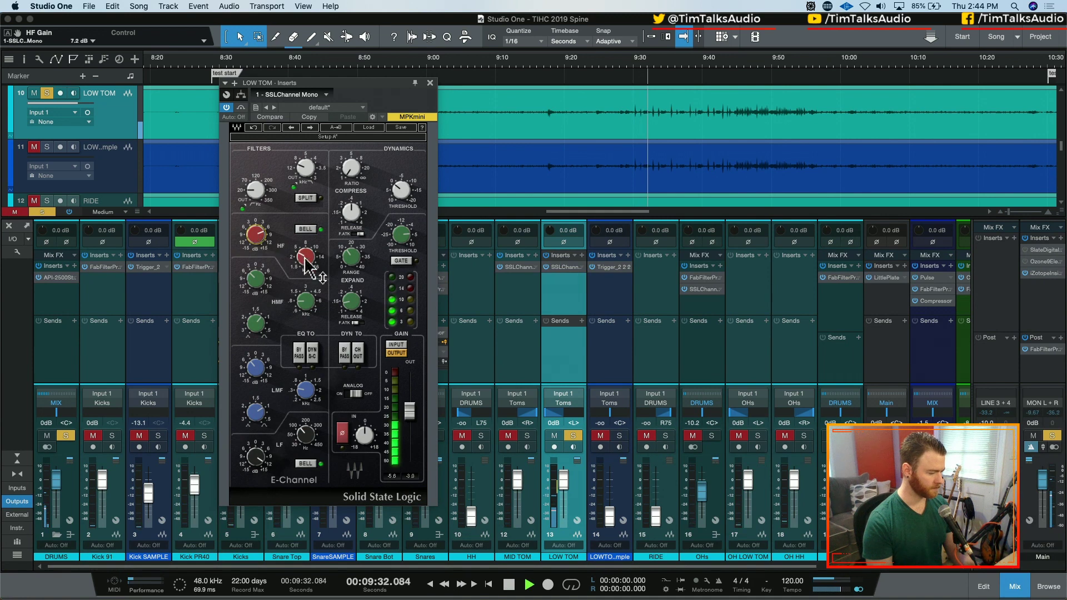
- Adjust LOW TOM's HF and LF frequencies, set its compression ratio to 1.0, and return to the full mix
left_click_drag(305, 259, 305, 254)
left_click_drag(305, 434, 305, 437)
mouse_move(359, 180)
left_mouse_down()
mouse_move(359, 167)
mouse_move(398, 191)
mouse_move(357, 192)
left_mouse_up()
key("space")
key("space")
key("s")
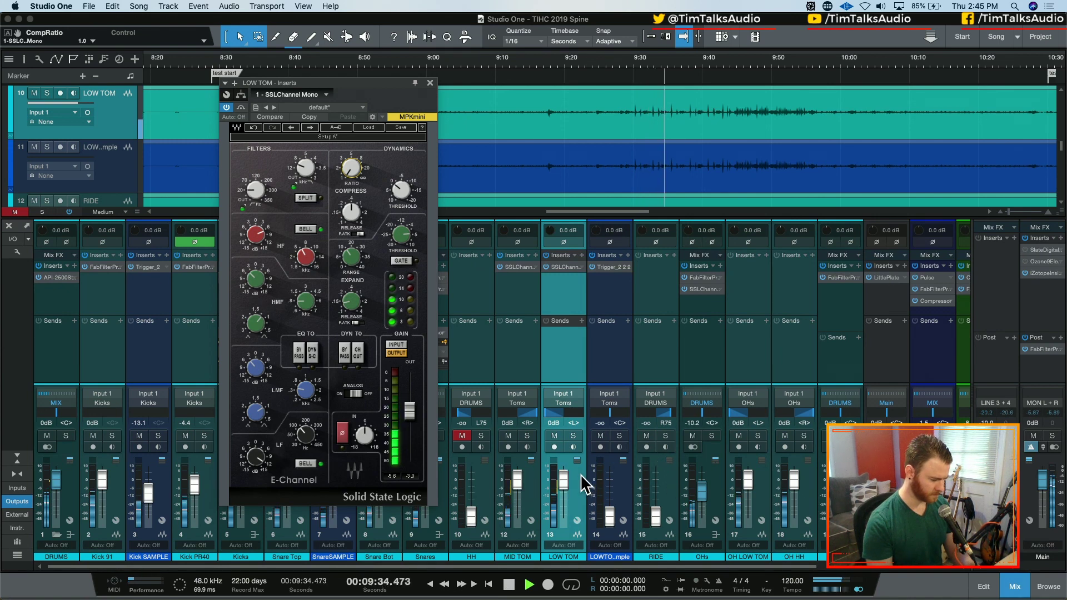
- Place the Toms bus directly after the LOW TOM sample channel, close its Pro-Q 3 window and stop playback
left_click_drag(850, 495, 654, 490)
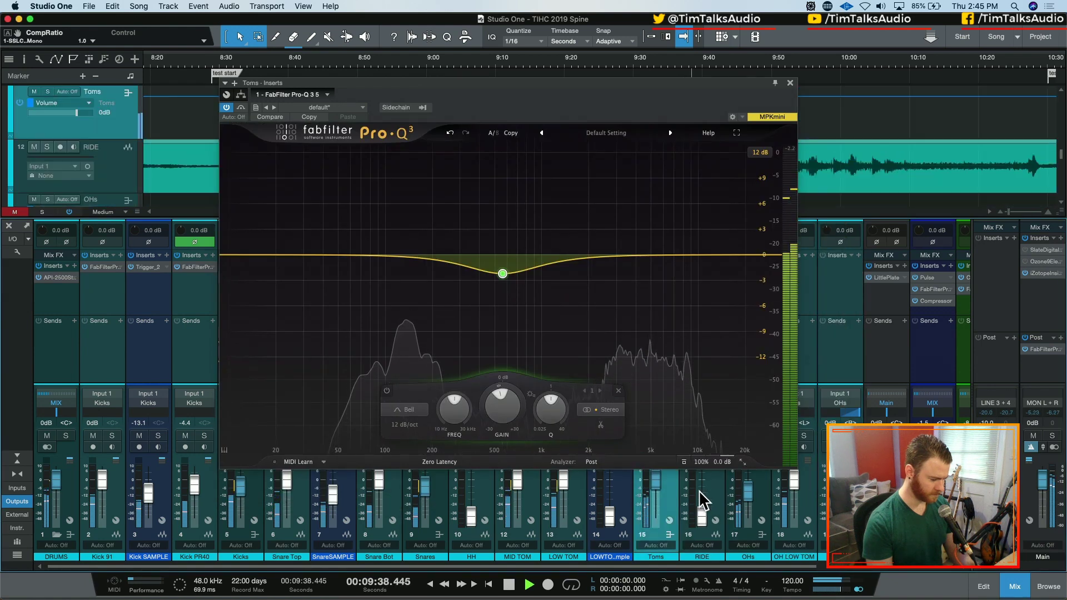
left_click(789, 82)
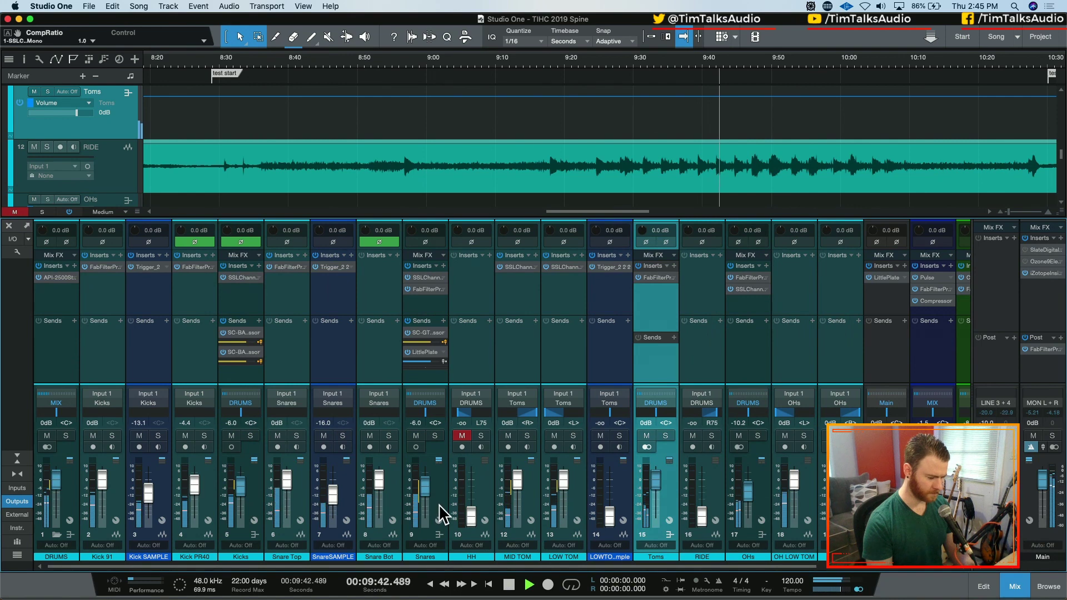
key("space")
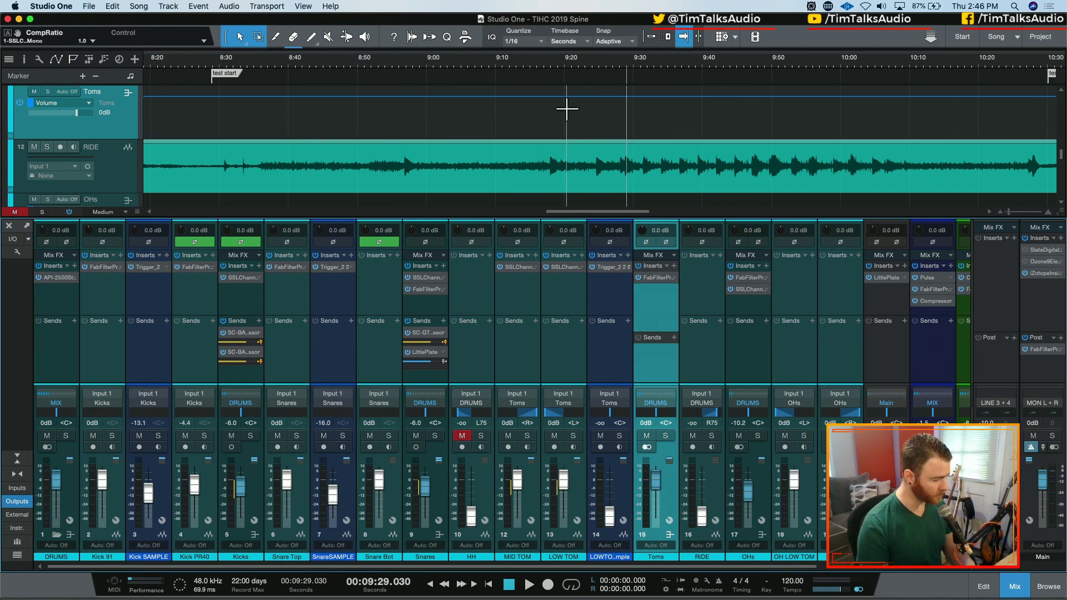
- Pan the LOW TOM sample channel hard left and raise its fader to -6.3 dB during playback
key("w")
scroll(518, 118, "up", 3)
scroll(517, 119, "up", 1)
key("space")
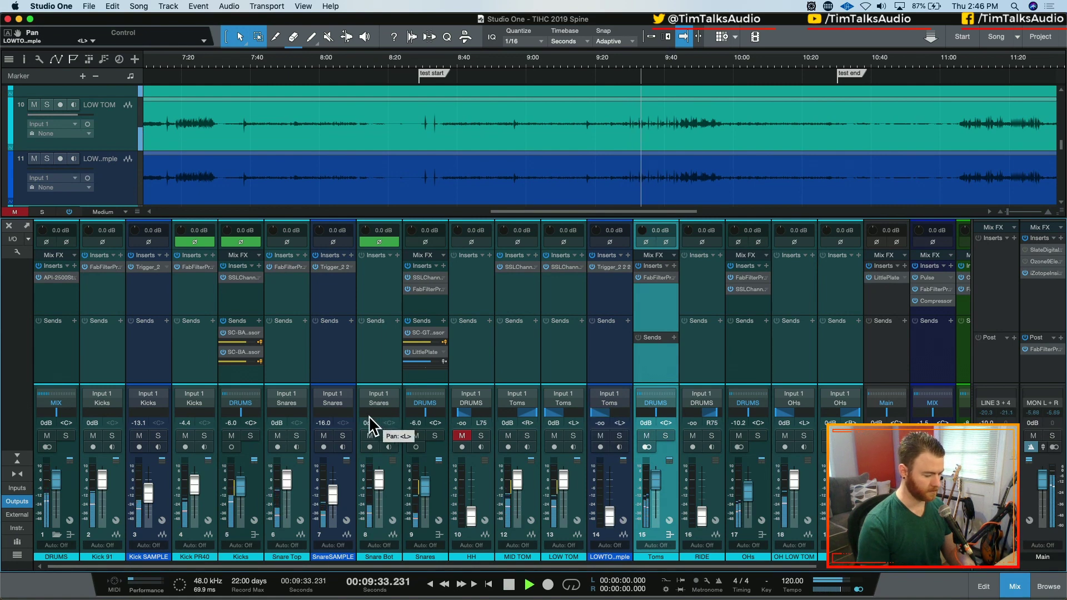
left_click_drag(610, 515, 615, 487)
- Solo the LOW TOM sample channel together with LOW TOM and reset the sample channel's fader to 0 dB
left_click(619, 443)
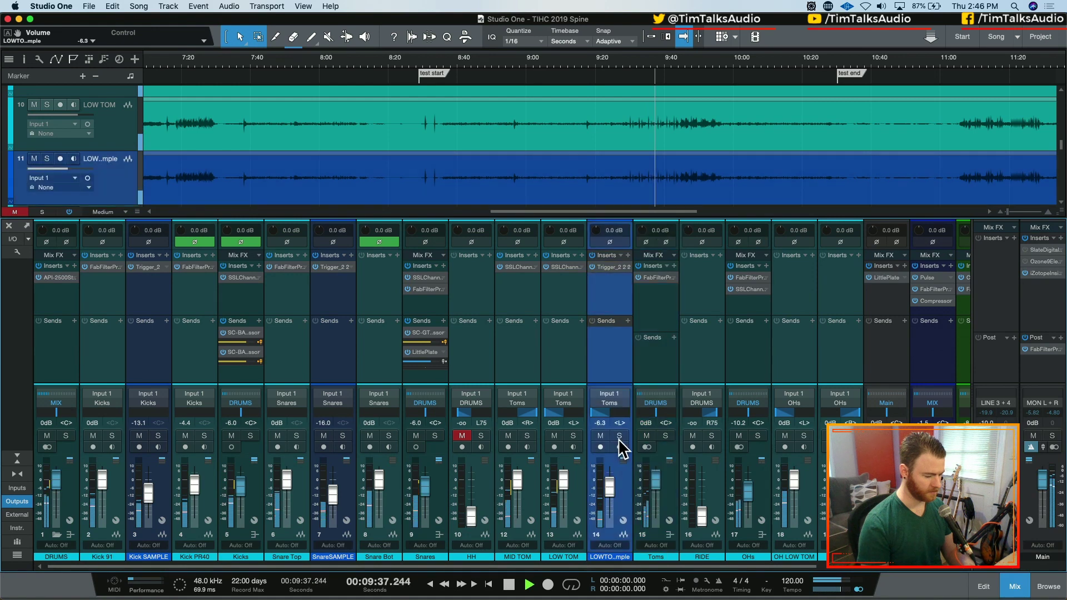
left_click(617, 435)
left_click(573, 435)
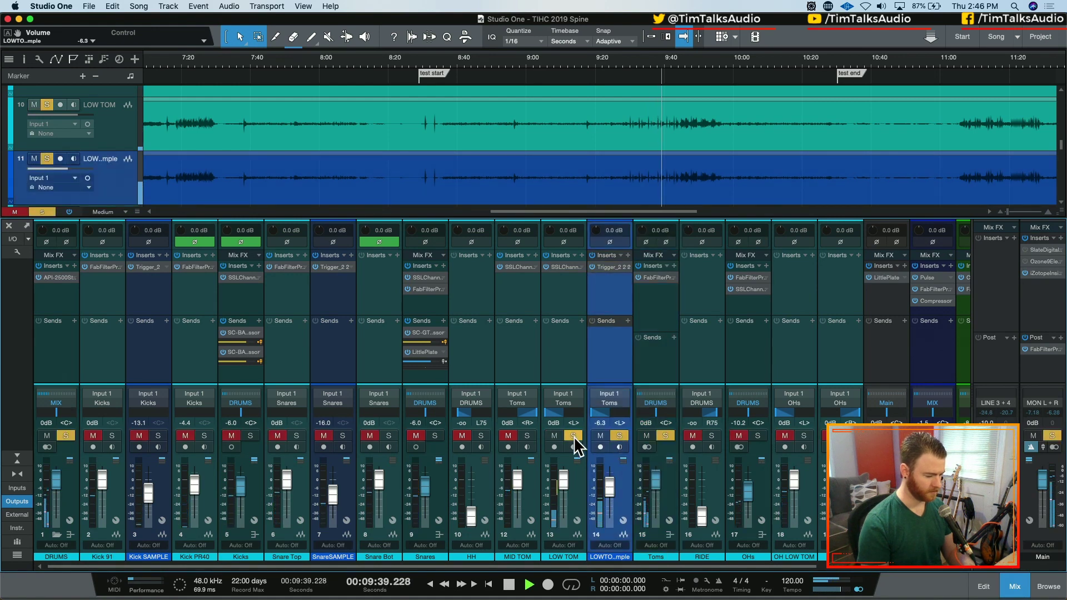
left_click(610, 484, "alt")
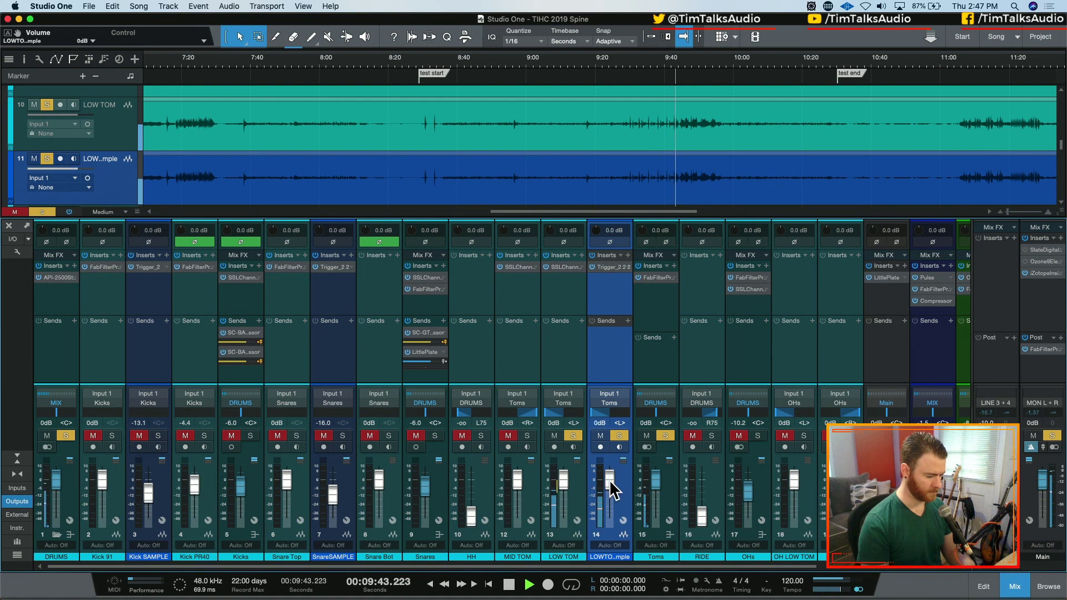
- Open Trigger 2 on the LOW TOM sample channel, set Detail to 44 and audition the triggering
left_click(609, 269)
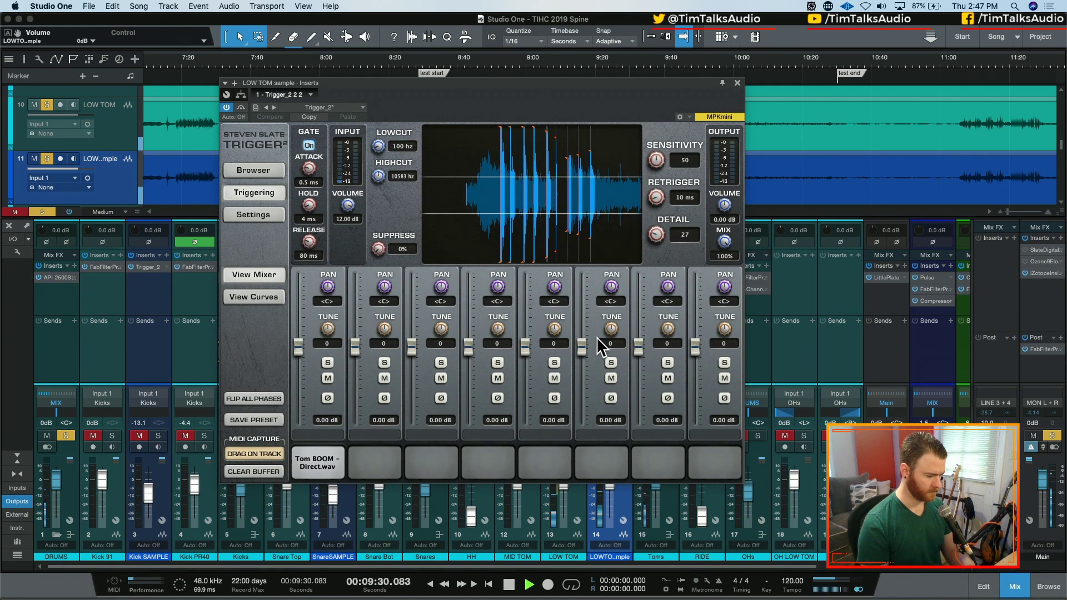
key("space")
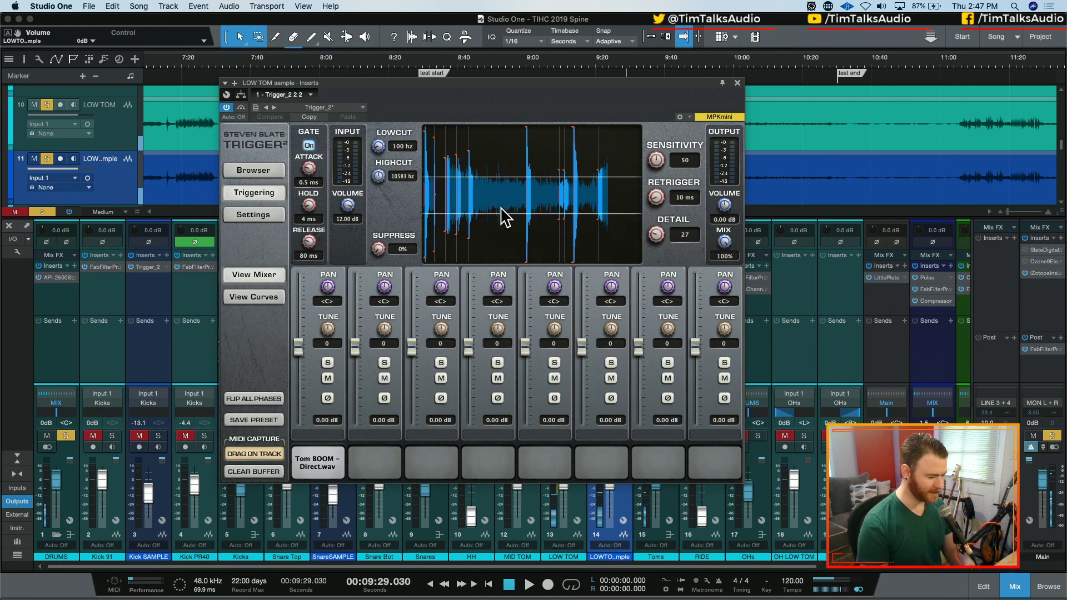
left_click_drag(657, 247, 655, 221)
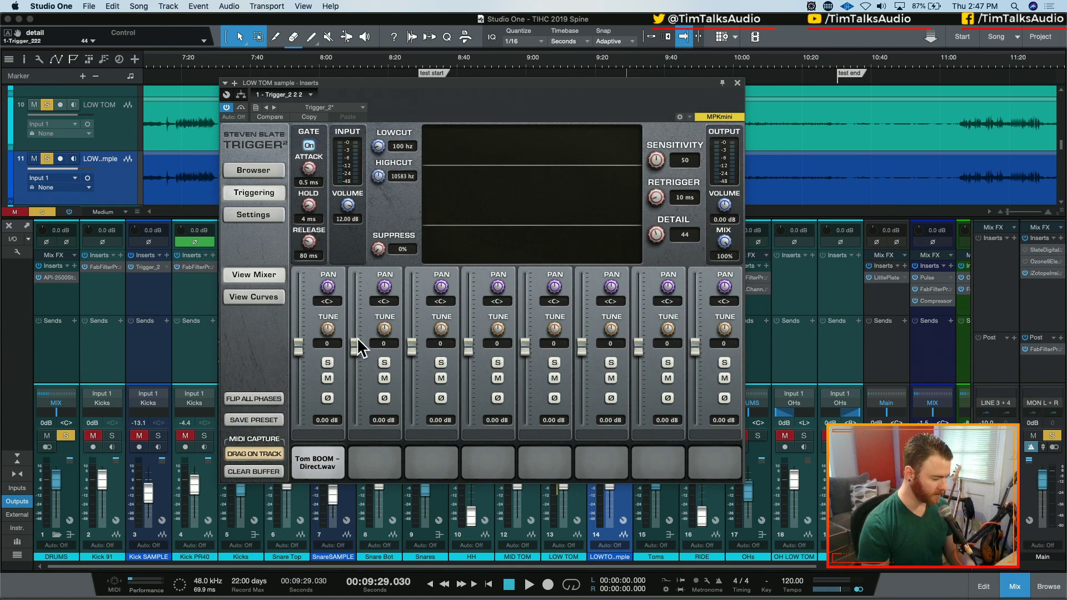
key("space")
key("space")
- Take the LOW TOM sample channel out of solo, audition LOW TOM alone and bring Trigger 2 fully back into view
left_click_drag(599, 89, 1066, 25)
left_click(619, 436)
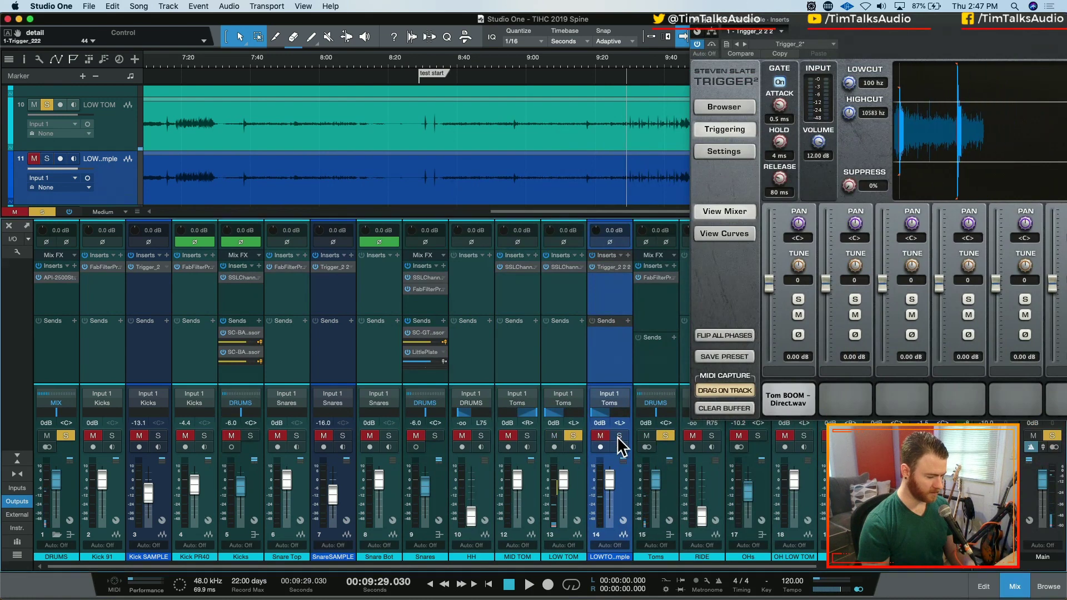
key("space")
key("space")
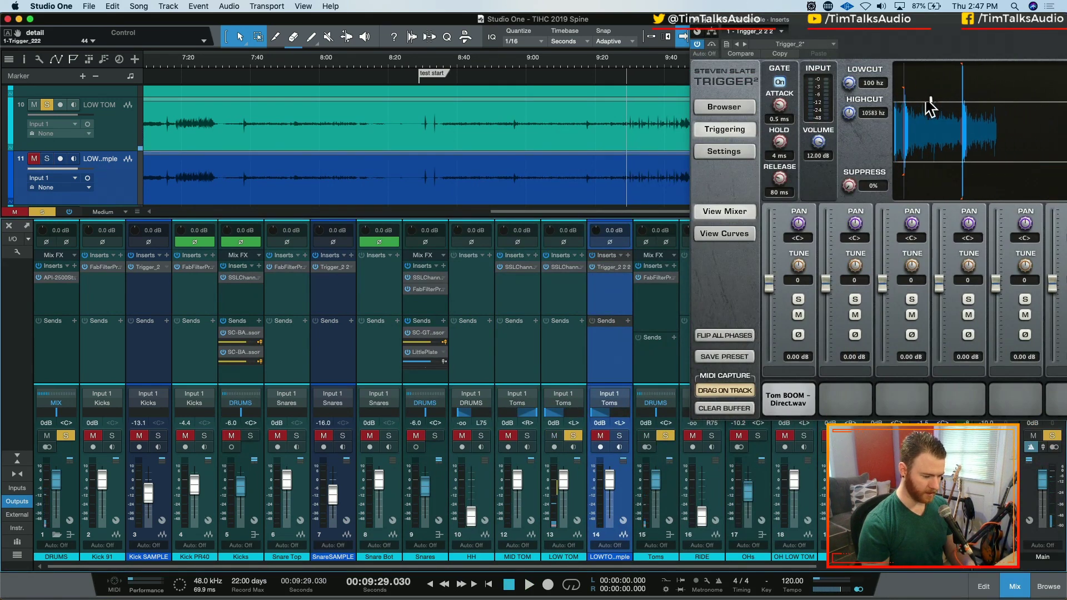
left_click_drag(946, 19, 584, 40)
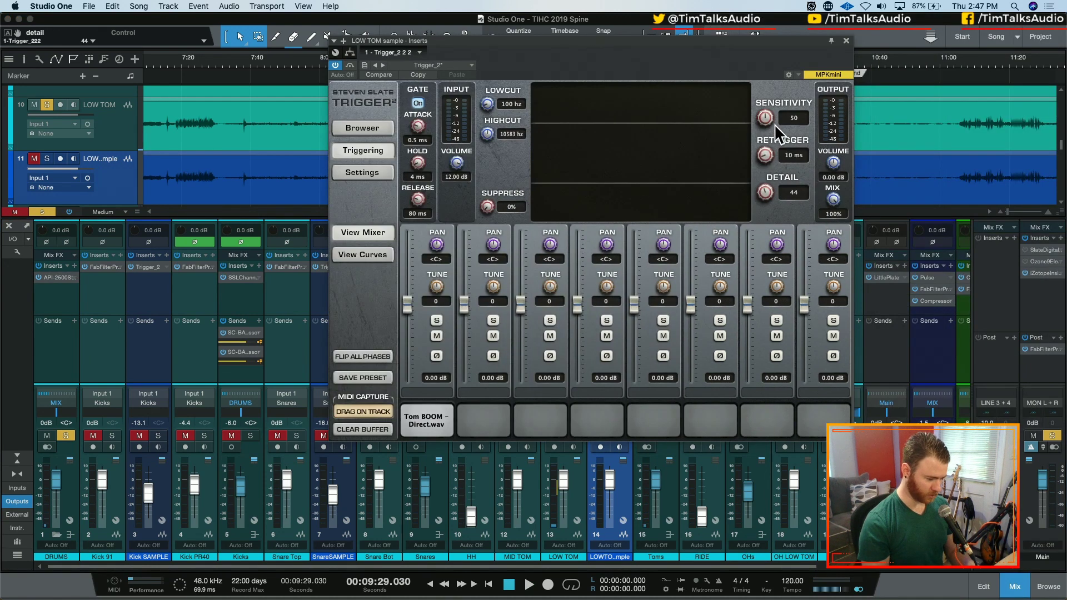
- Raise Detail in Trigger 2 to 72 while auditioning the triggered hits
scroll(767, 194, "up", 5)
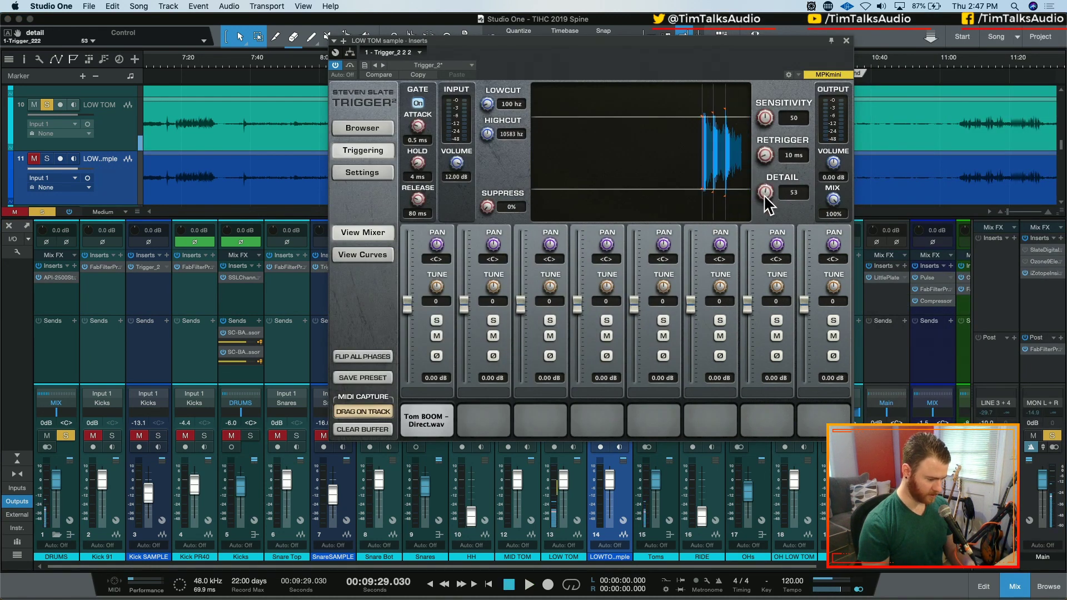
key("space")
scroll(767, 194, "up", 3)
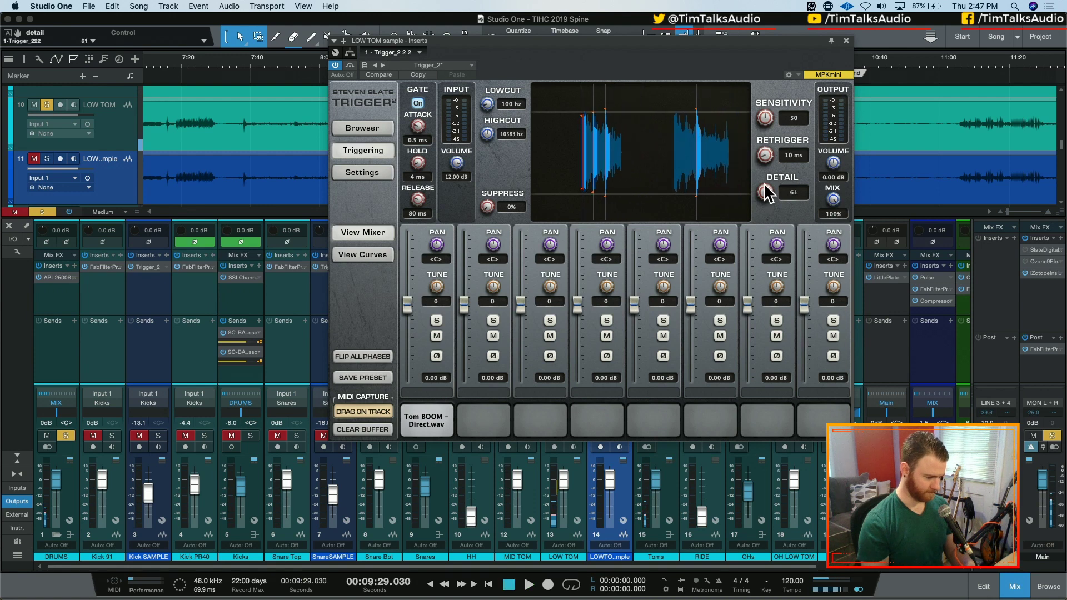
scroll(769, 191, "up", 3)
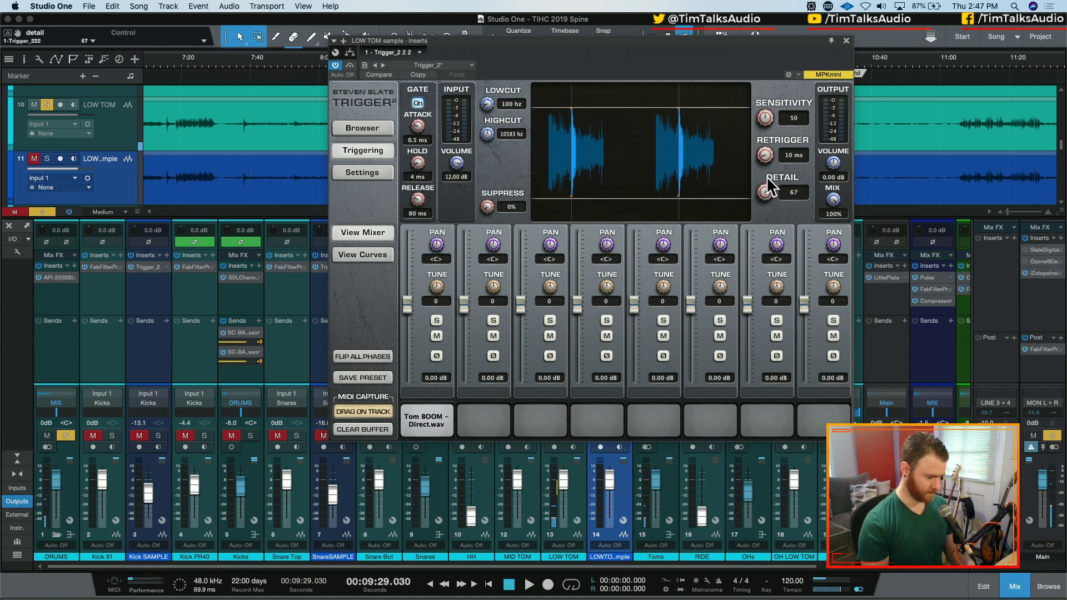
key("space")
scroll(769, 172, "up", 3)
key("space")
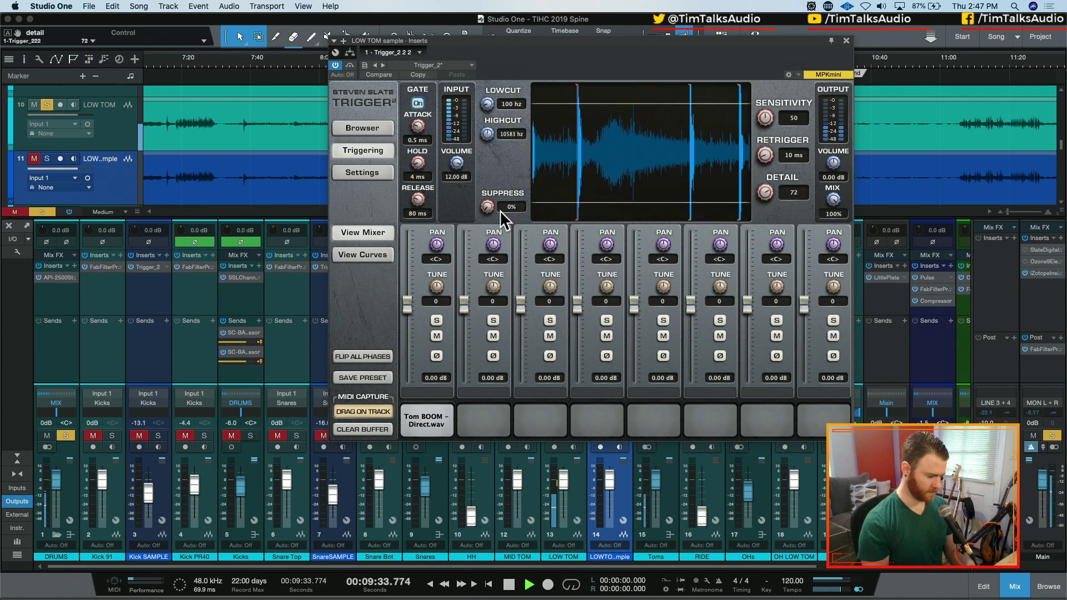
- Solo the LOW TOM sample channel alongside LOW TOM again and compare Tom BOOM - Direct.wav with inverted and normal phase
left_click_drag(628, 41, 373, 24)
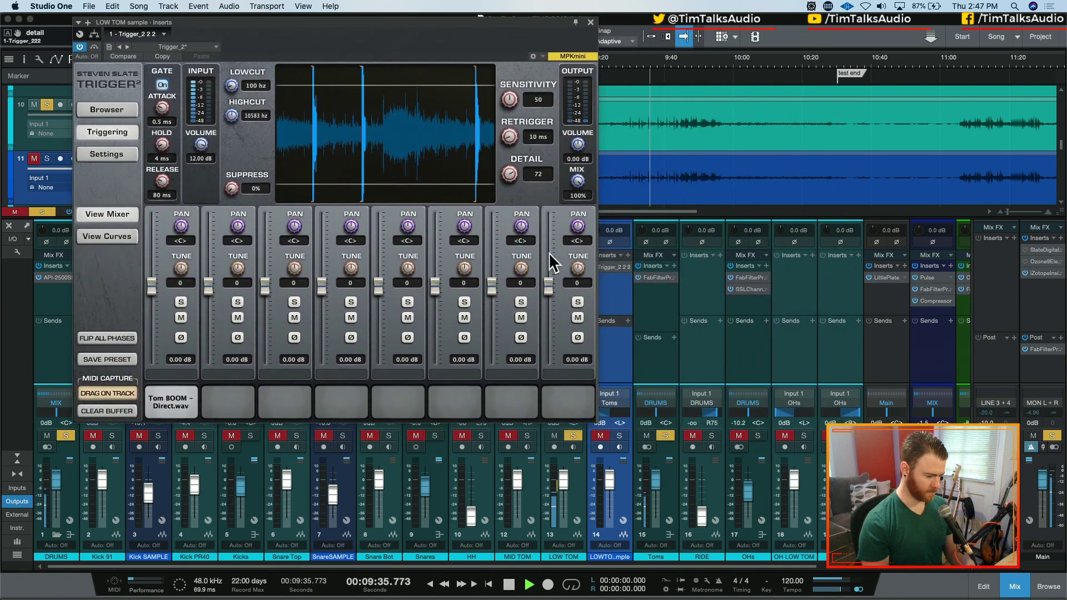
left_click(620, 435)
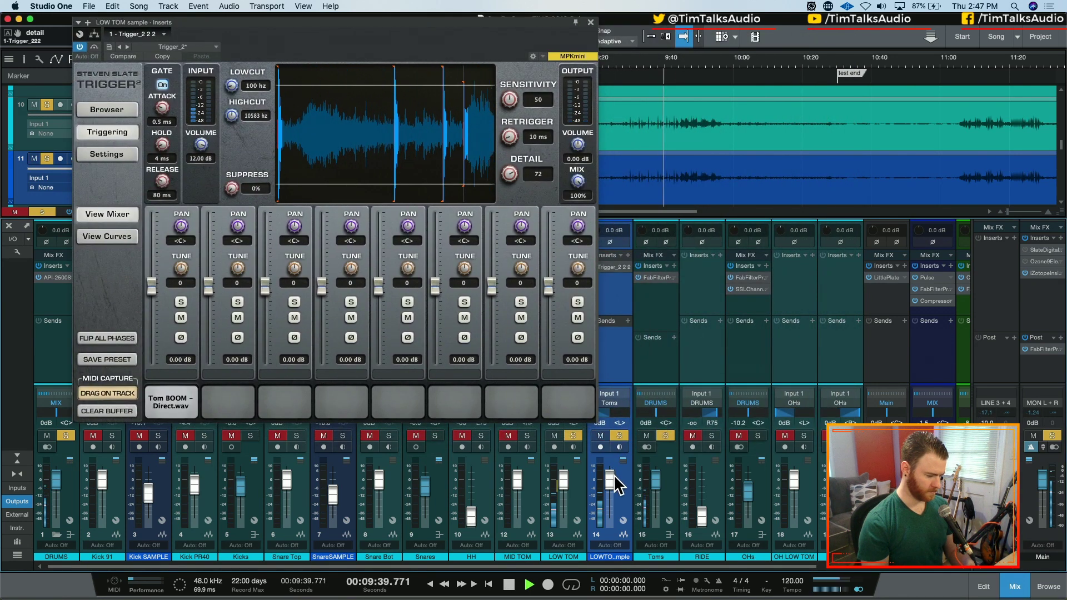
left_click(181, 338)
left_click(182, 337)
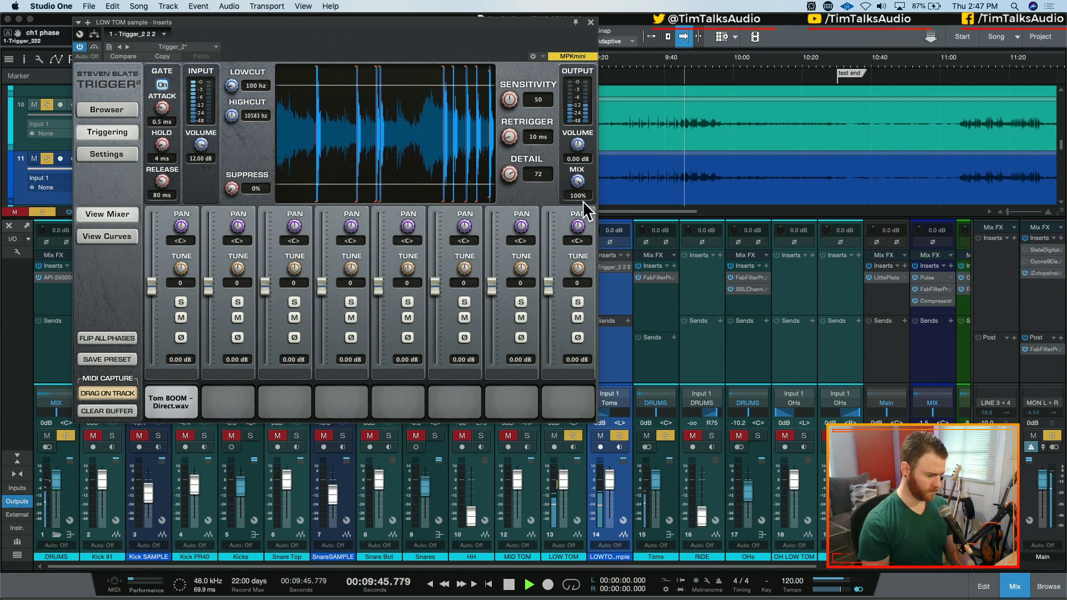
- Compare LOW TOM with and without its sample, set the sample fader to -8.2 dB and close Trigger 2
left_click(620, 438)
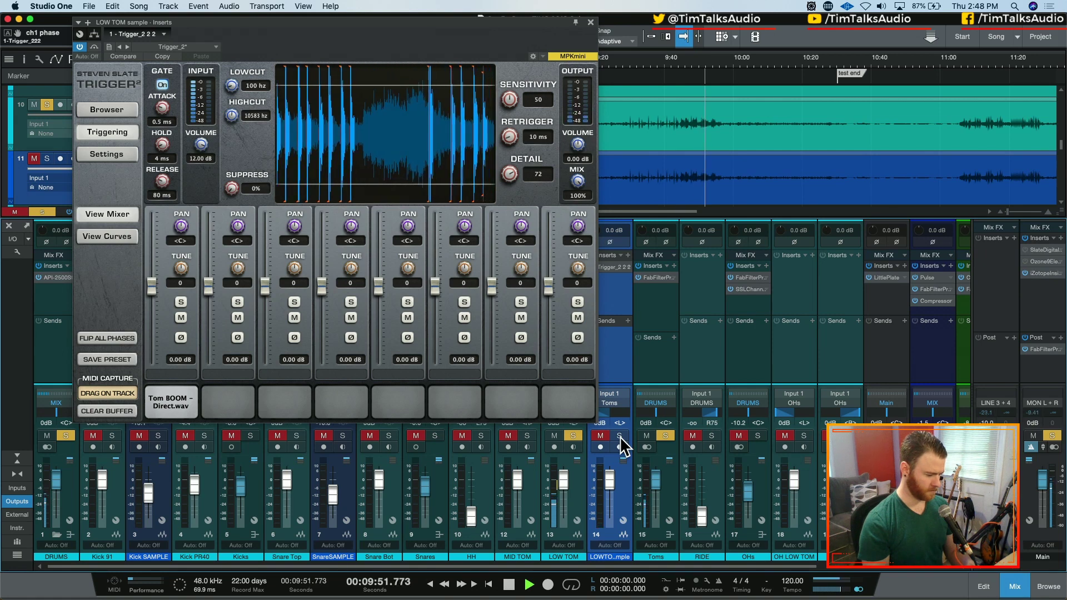
left_click(620, 437)
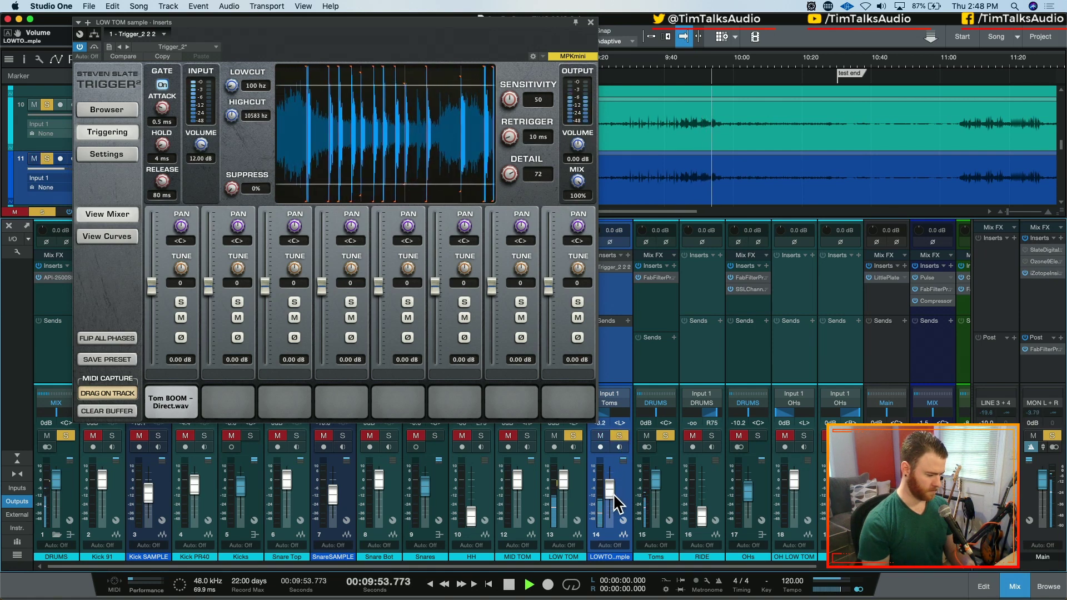
left_click(591, 22)
key("s")
key("space")
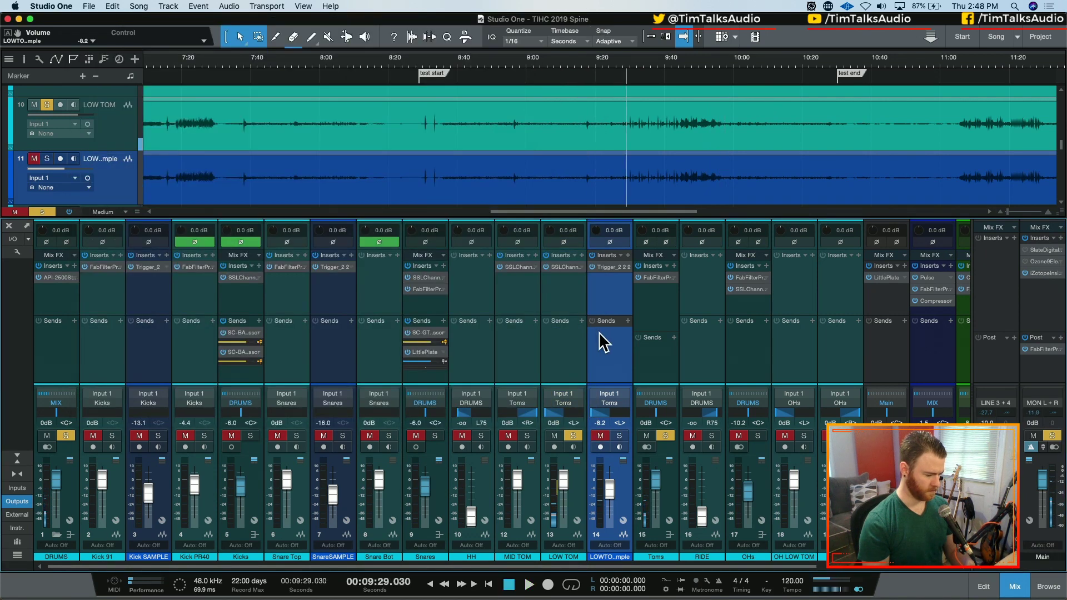
- Take LOW TOM out of solo and compare the full mix with the soloed Toms bus during playback
left_click(574, 436)
key("space")
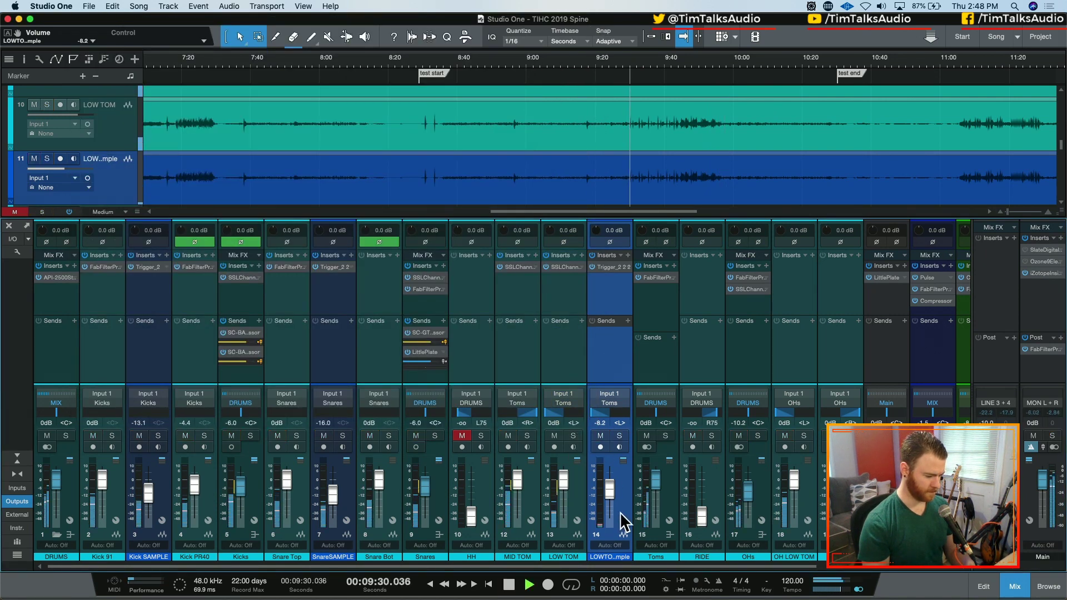
left_click(665, 436)
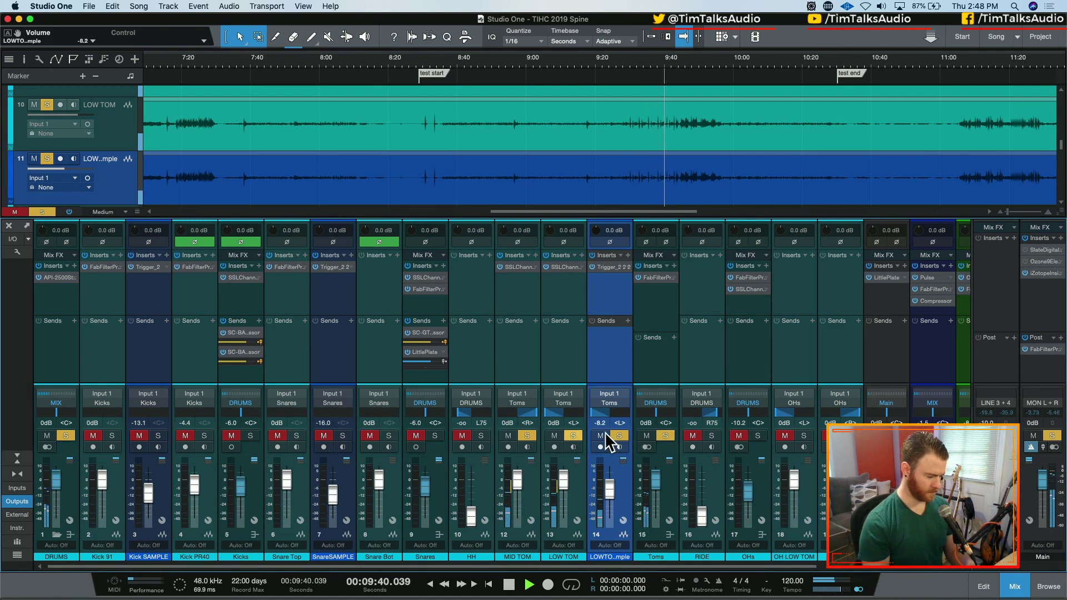
left_click(68, 436)
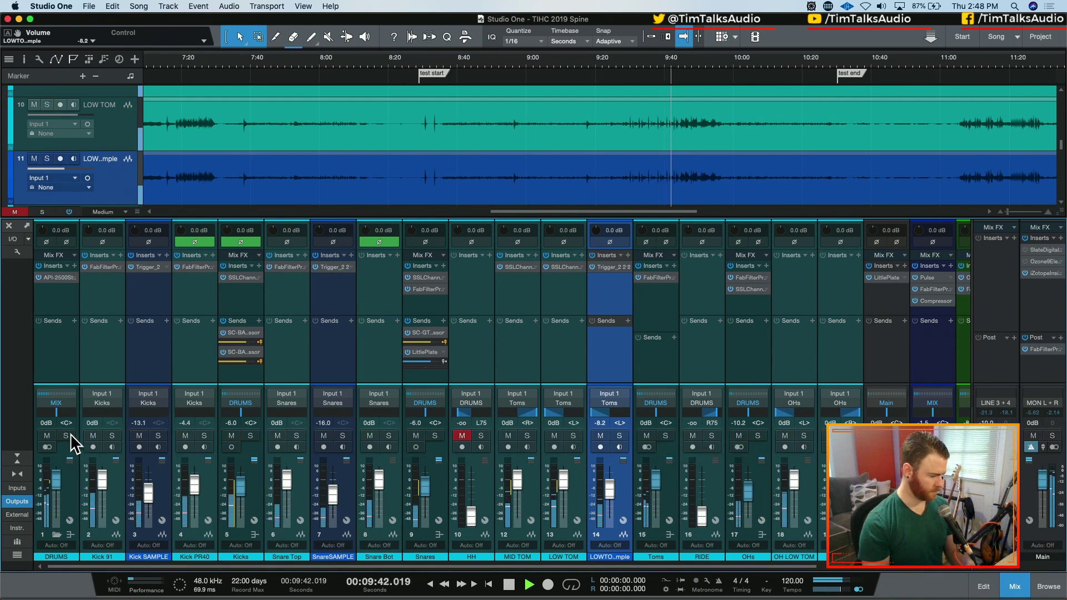
- Solo the DRUMS bus, replay the tom passage to check the sample level, and stop playback
left_click(70, 436)
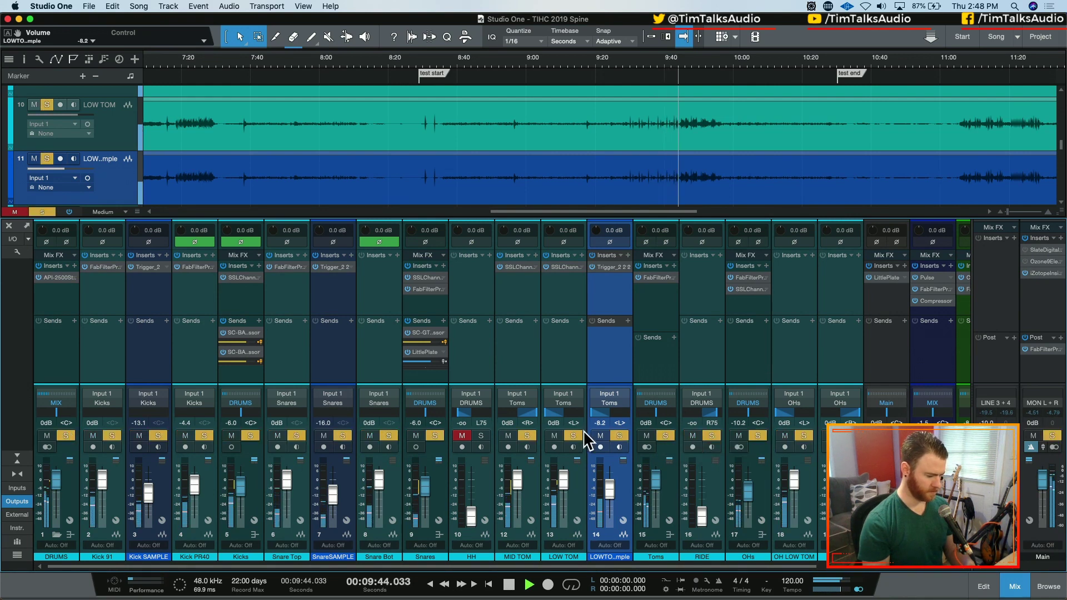
key("space")
key("space")
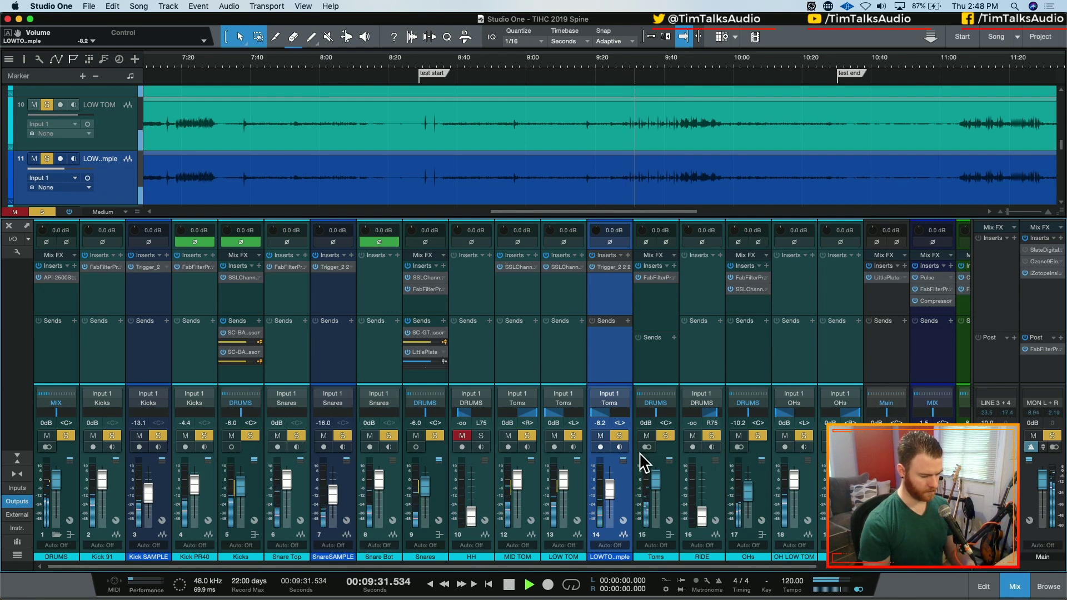
key("space")
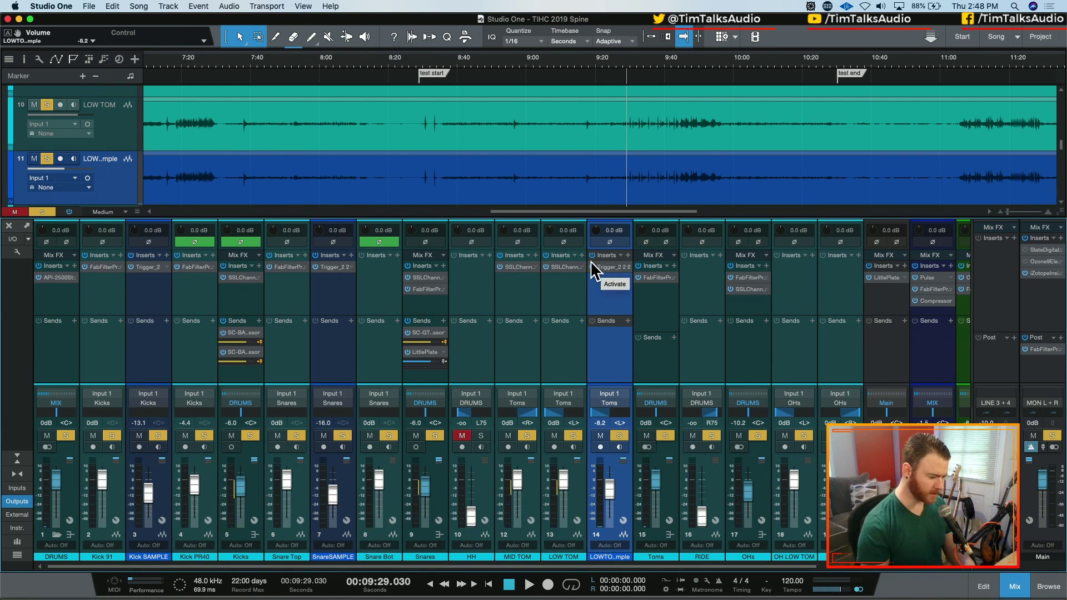
- Mute the LOW TOM sample channel and set the expander range in LOW TOM's SSL channel strip to 5.4 dB, checking it in playback
left_click(601, 436)
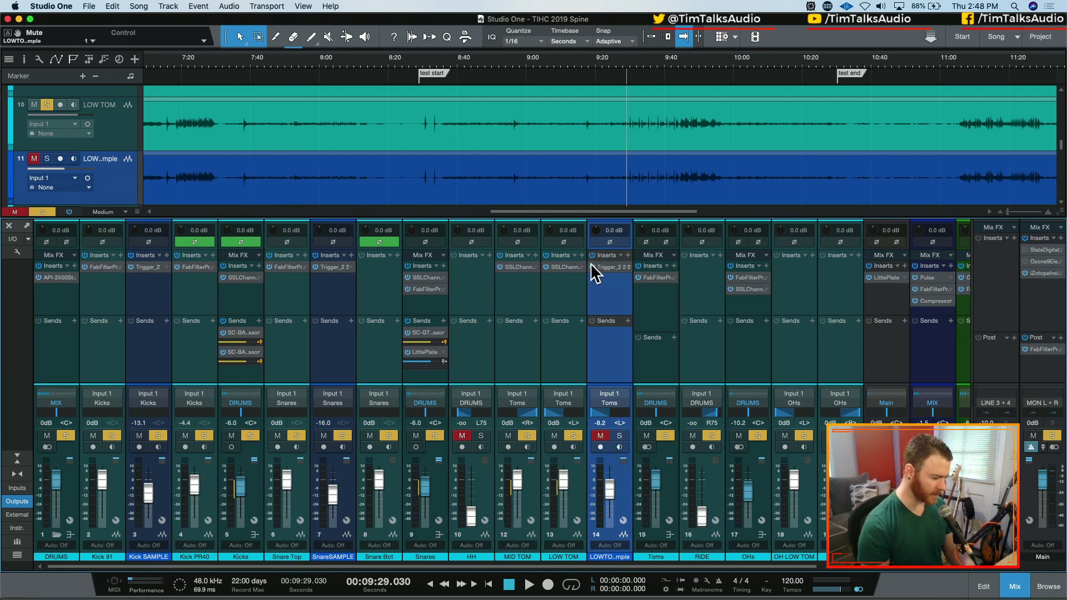
left_click(570, 267)
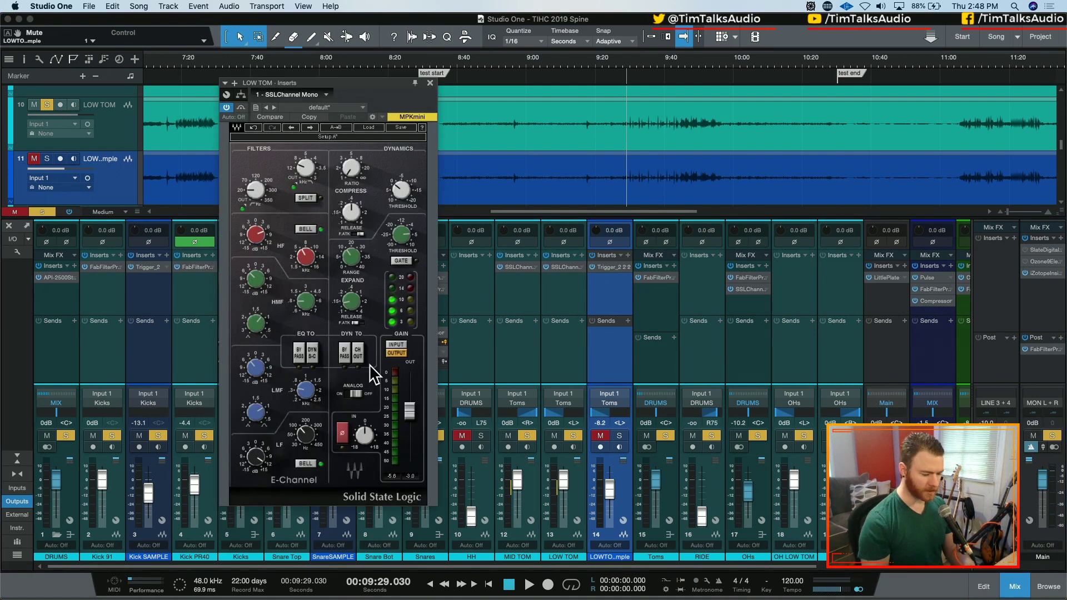
key("space")
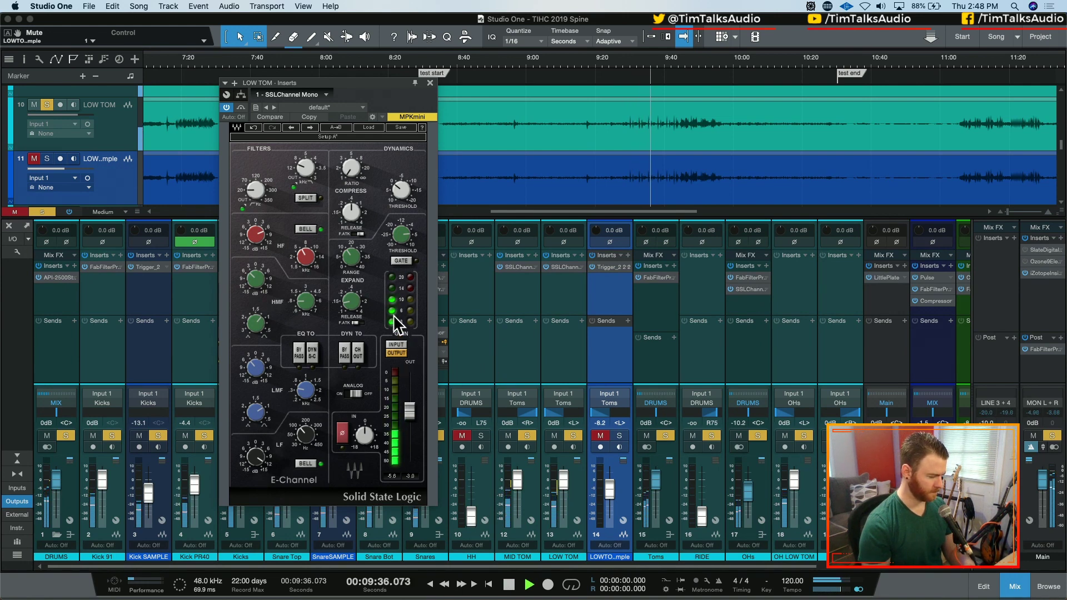
key("space")
left_click_drag(360, 255, 360, 250)
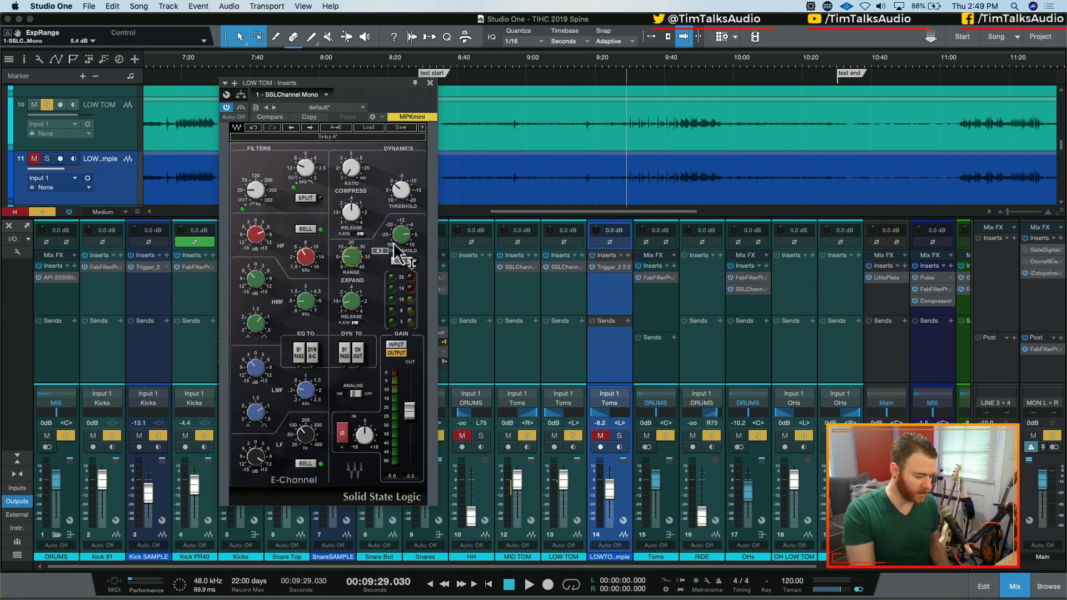
key("space")
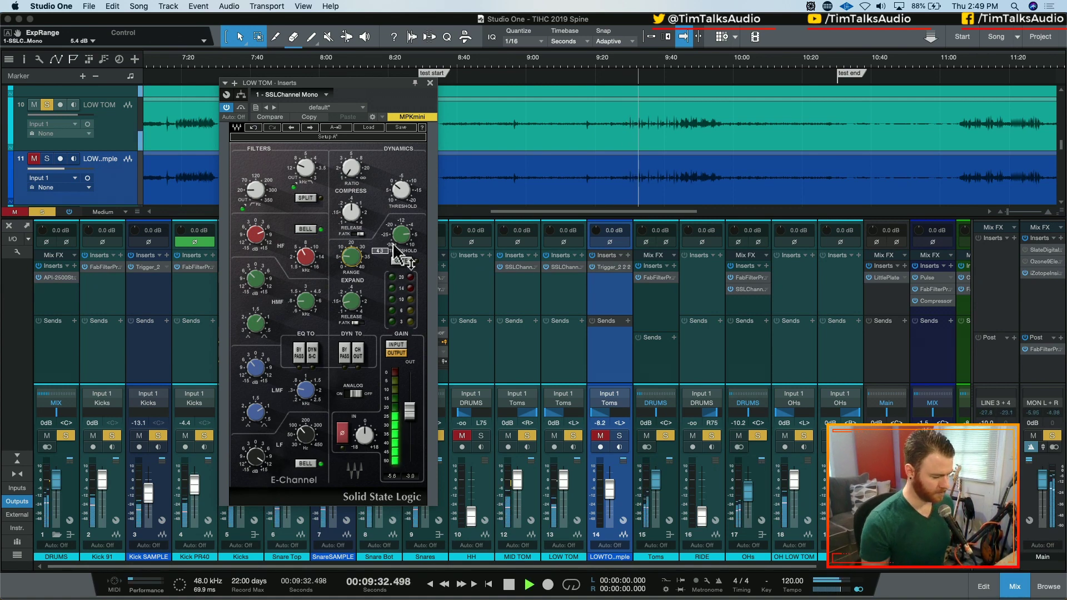
- Set the expander range in MID TOM's SSL channel strip to 6.9 dB and its release to 0.17 ms during playback
left_click(517, 293)
left_click_drag(352, 262, 351, 272)
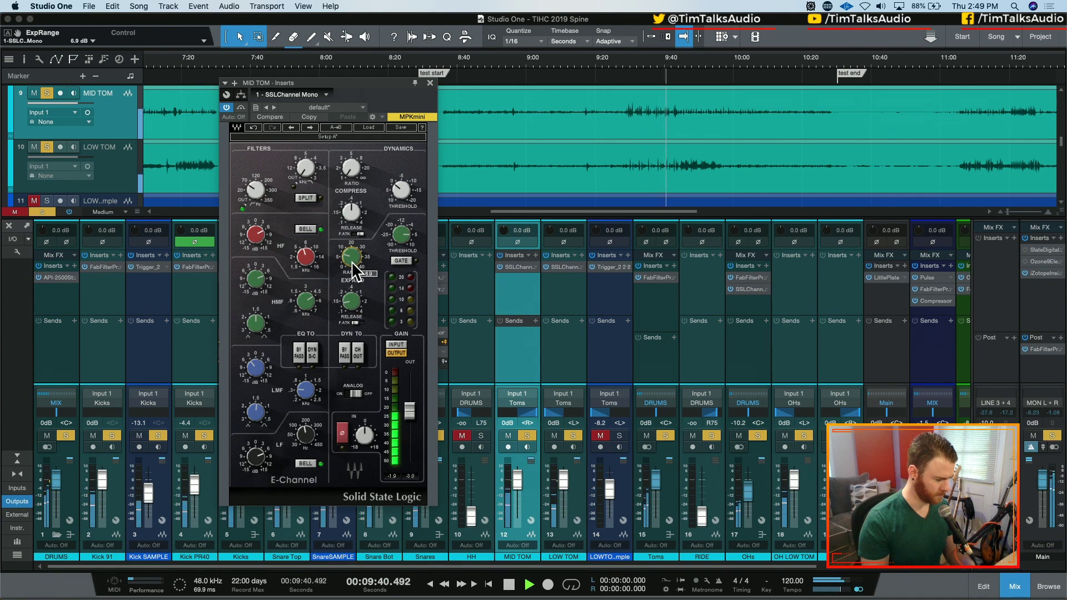
left_click_drag(351, 303, 352, 295)
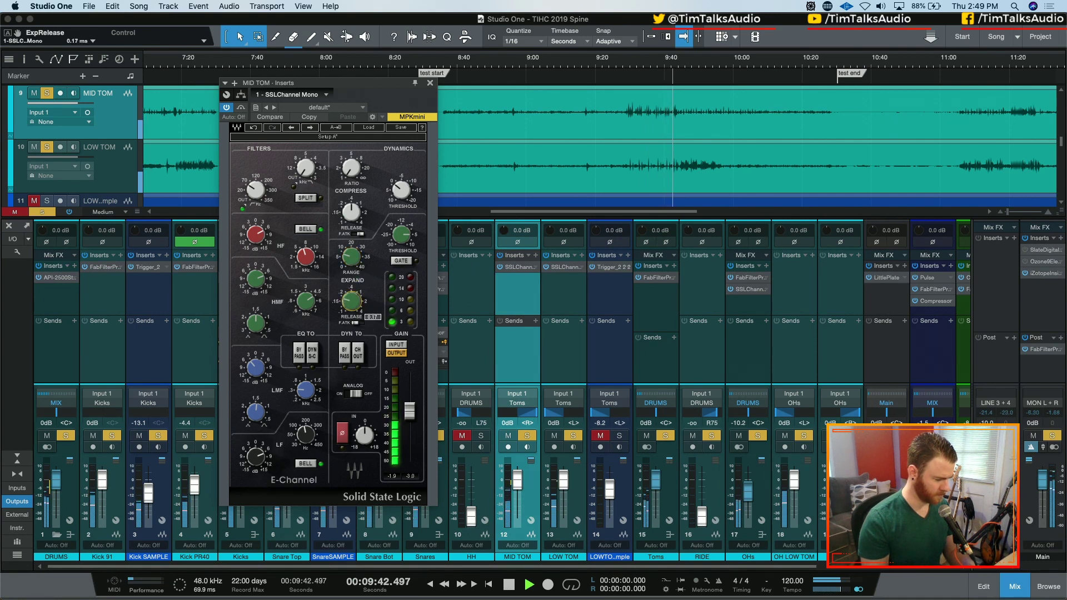
key("space")
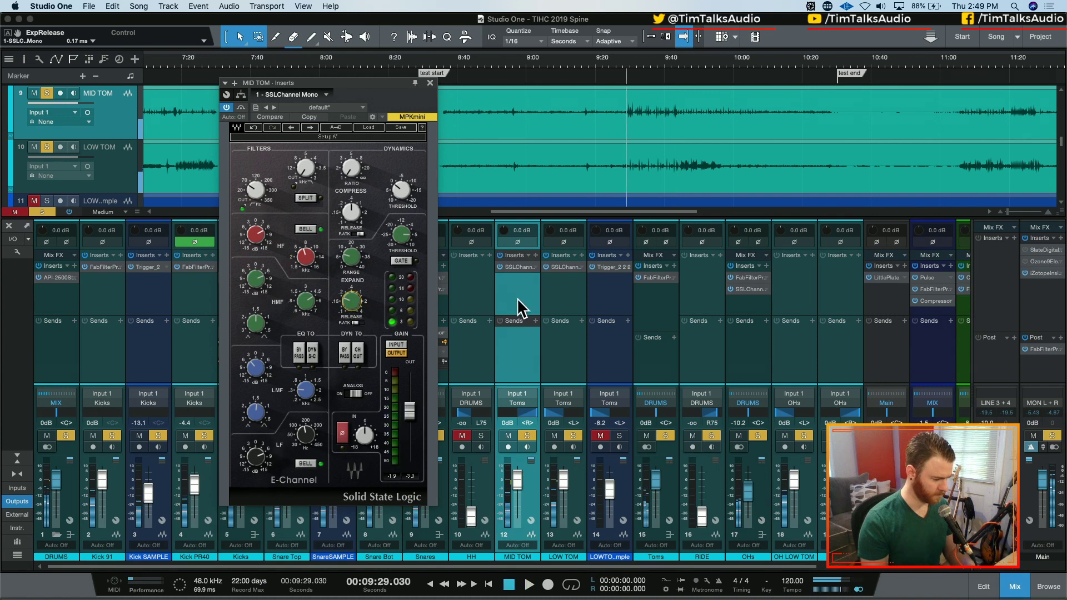
- Set the expander release in LOW TOM's SSL channel strip to 0.29 ms and solo LOW TOM on its own
left_click(574, 299)
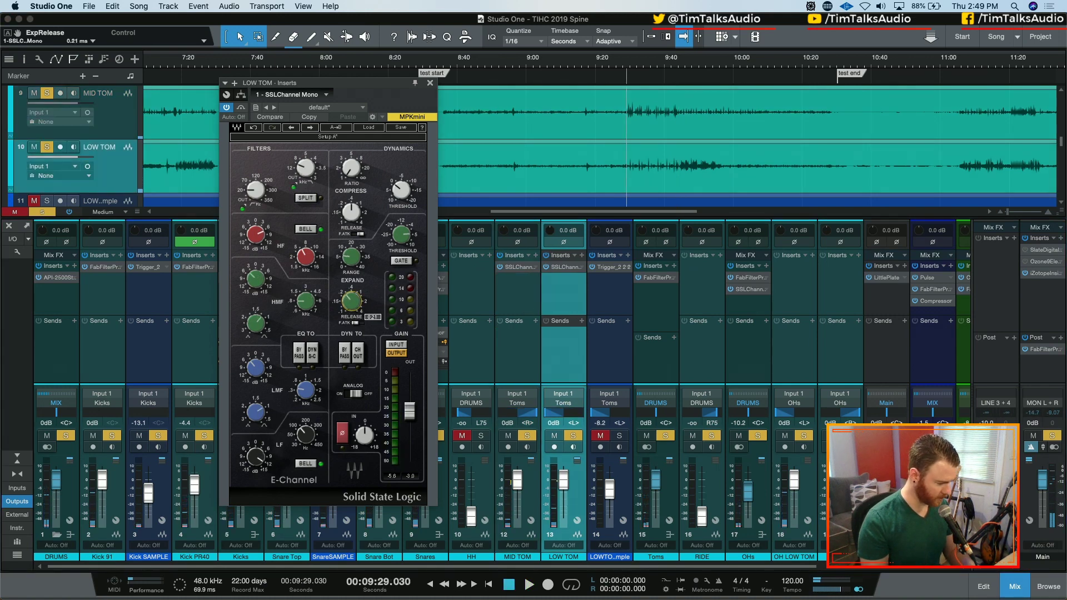
key("space")
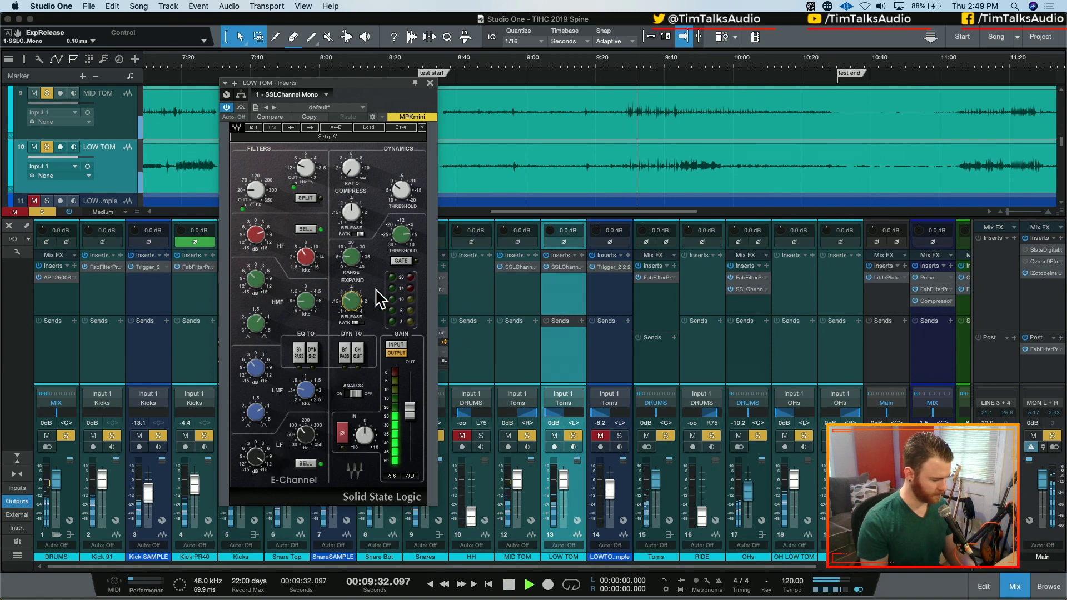
key("m")
key("m")
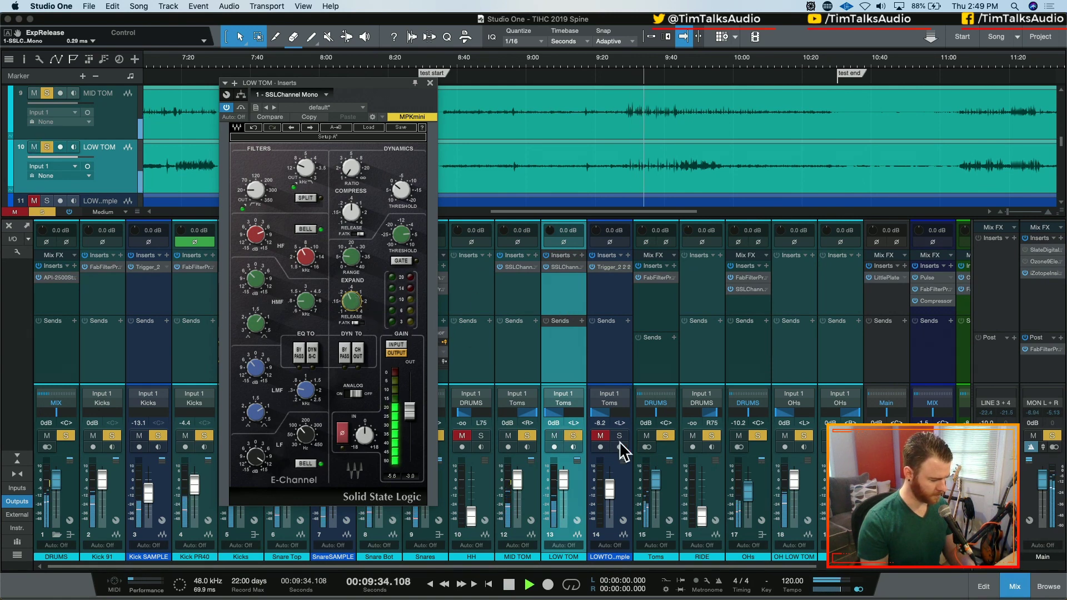
key("shift+s")
key("shift+s")
key("space")
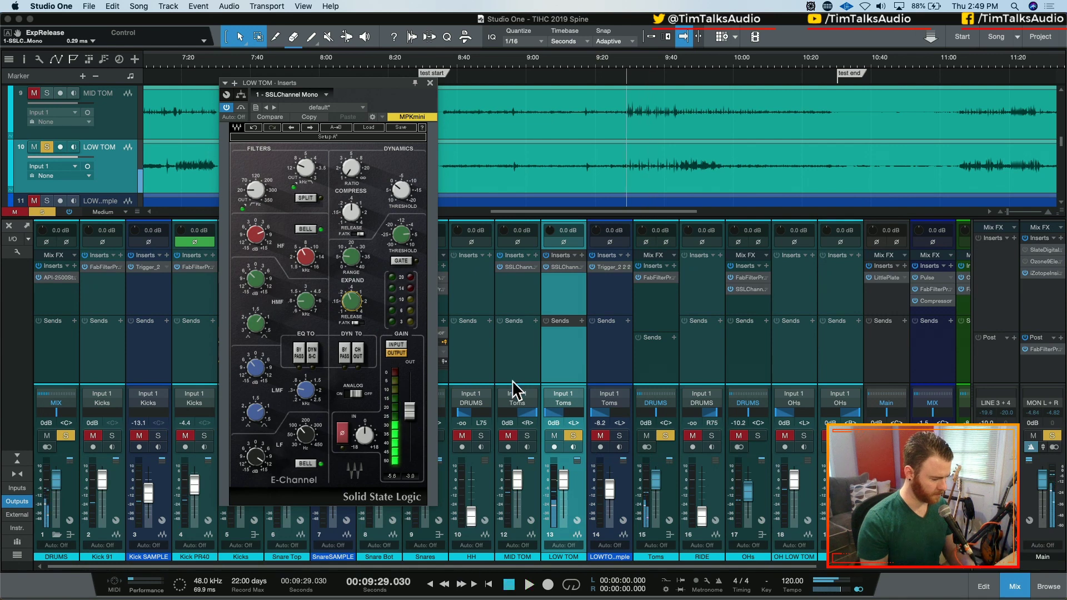
- Set LOW TOM's expander range to 8.9 dB while auditioning the soloed channel, and replay the passage from its start
left_click_drag(354, 259, 354, 266)
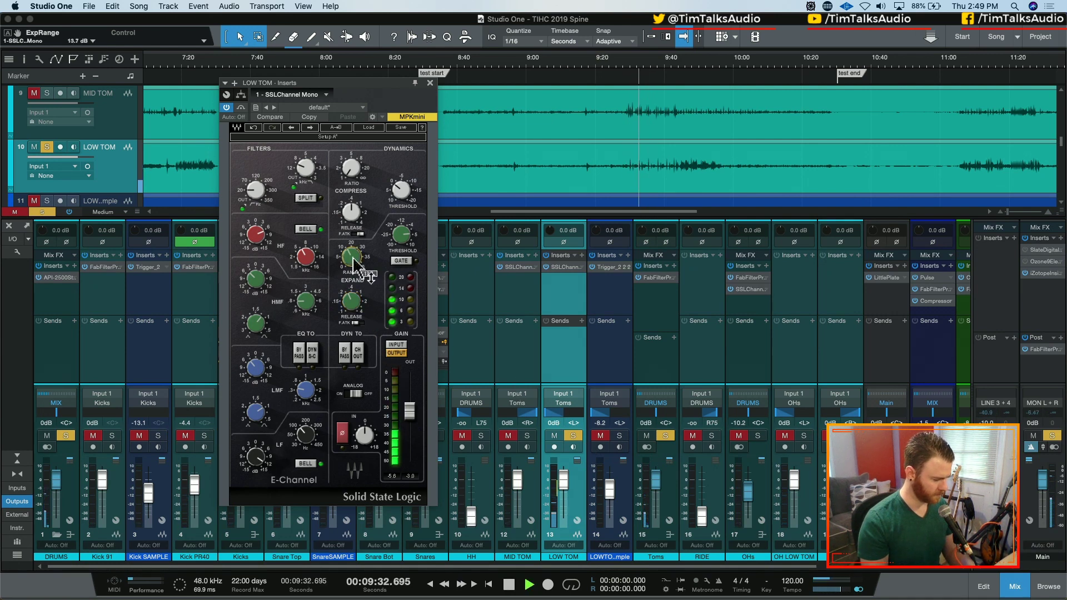
left_click_drag(352, 303, 352, 303)
left_click_drag(354, 259, 354, 263)
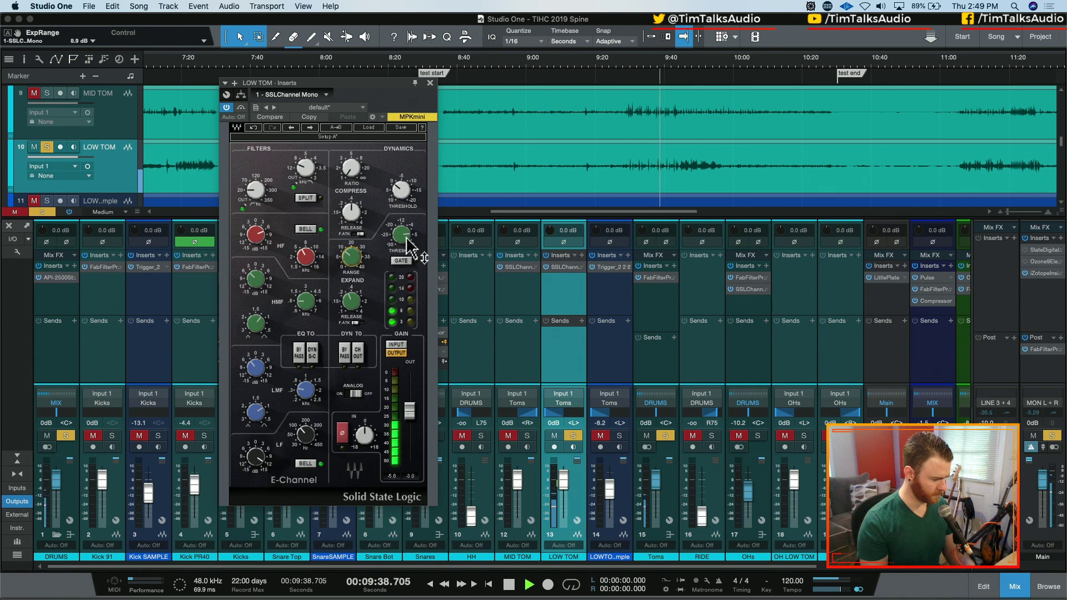
key("space")
key("space")
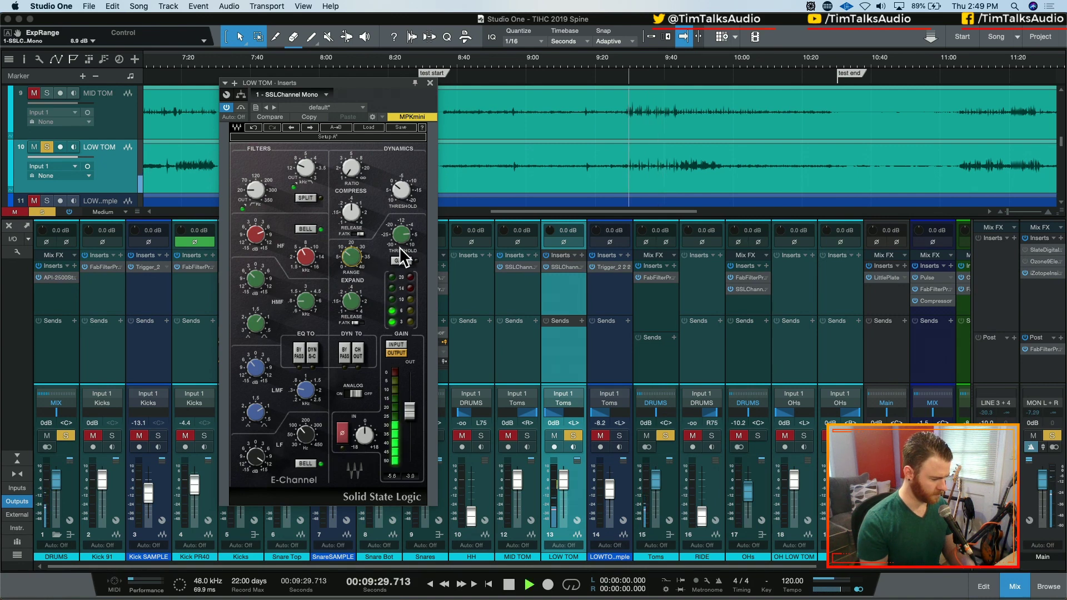
- Compare the gate and expander modes on LOW TOM during playback, finishing in expander mode
key("e")
key("e")
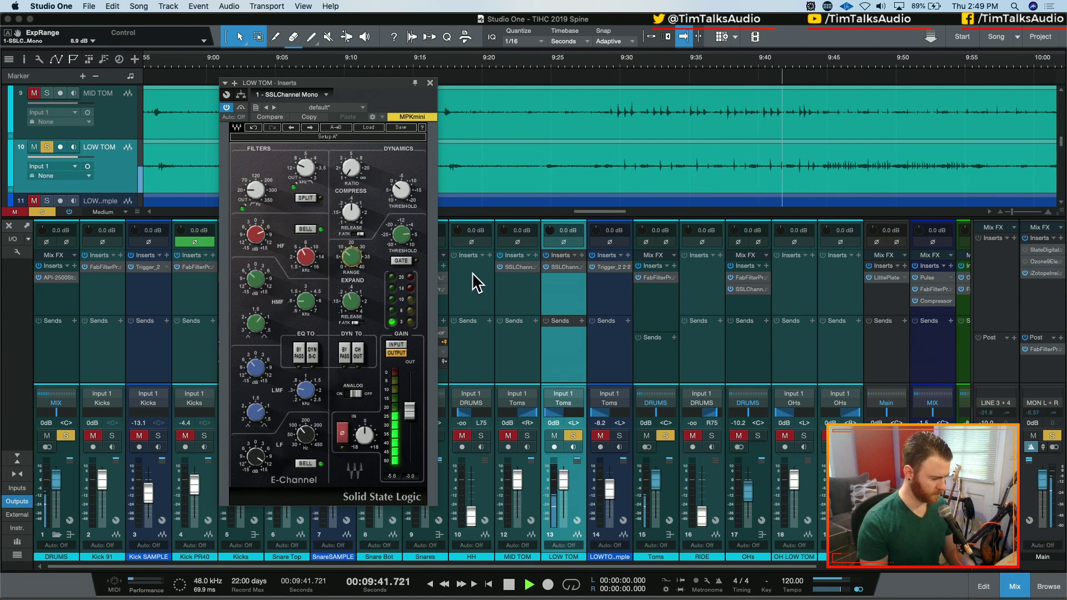
left_click(401, 261)
left_click(393, 260)
key("space")
key("space")
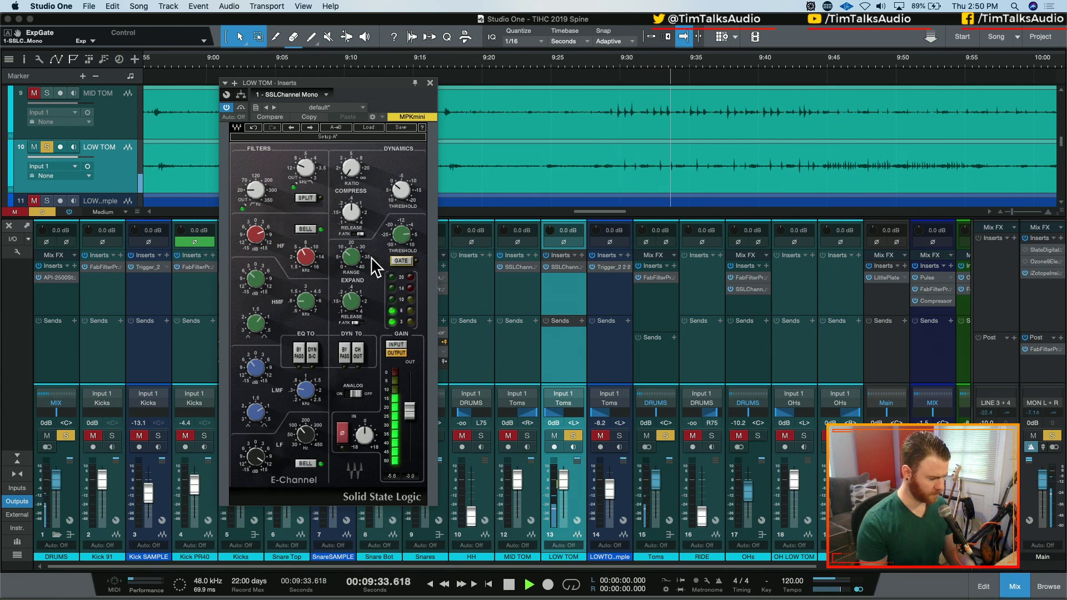
- Solo MID TOM alongside LOW TOM and show both toms' SSL channel strips at the same time in separate windows
left_click(523, 436)
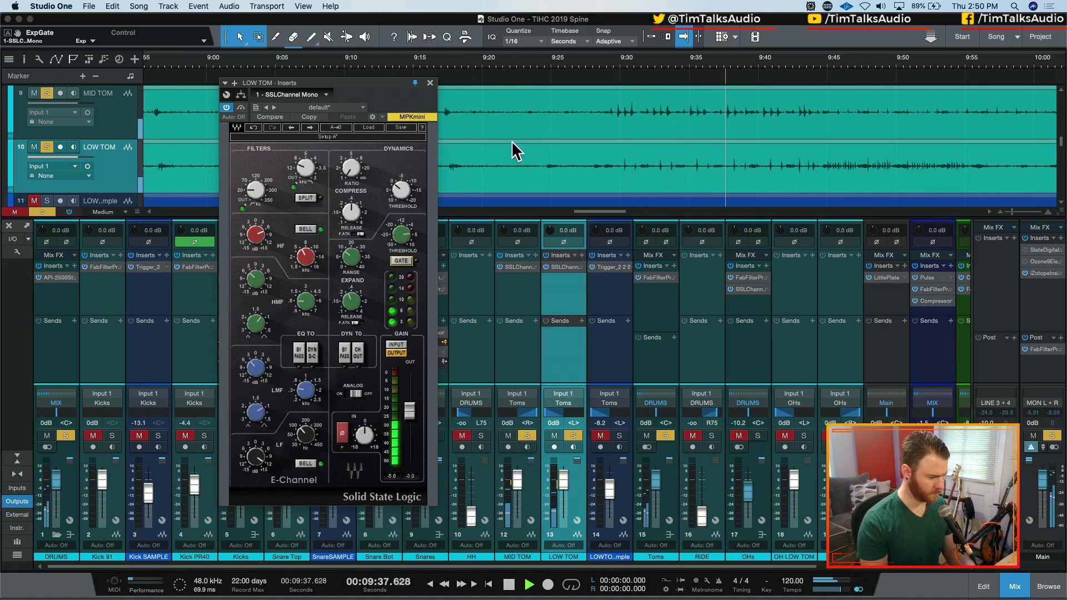
left_click(519, 267)
left_click_drag(389, 81, 809, 68)
left_click_drag(305, 84, 399, 85)
key("space")
left_click_drag(806, 78, 286, 89)
left_click_drag(358, 90, 704, 76)
left_click_drag(236, 89, 389, 77)
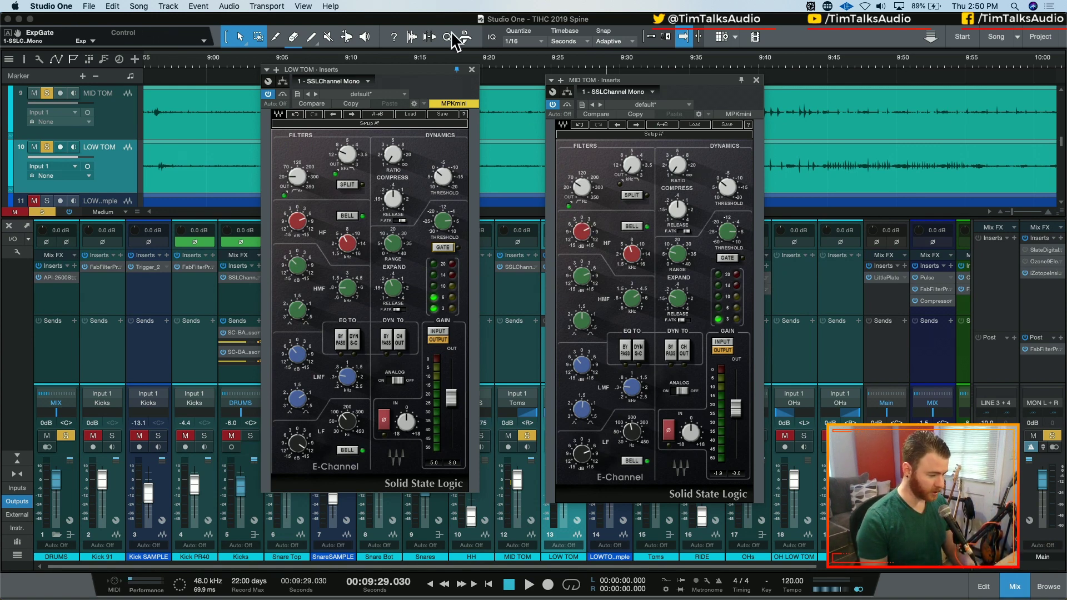
left_click_drag(391, 74, 167, 72)
left_click_drag(587, 71, 836, 53)
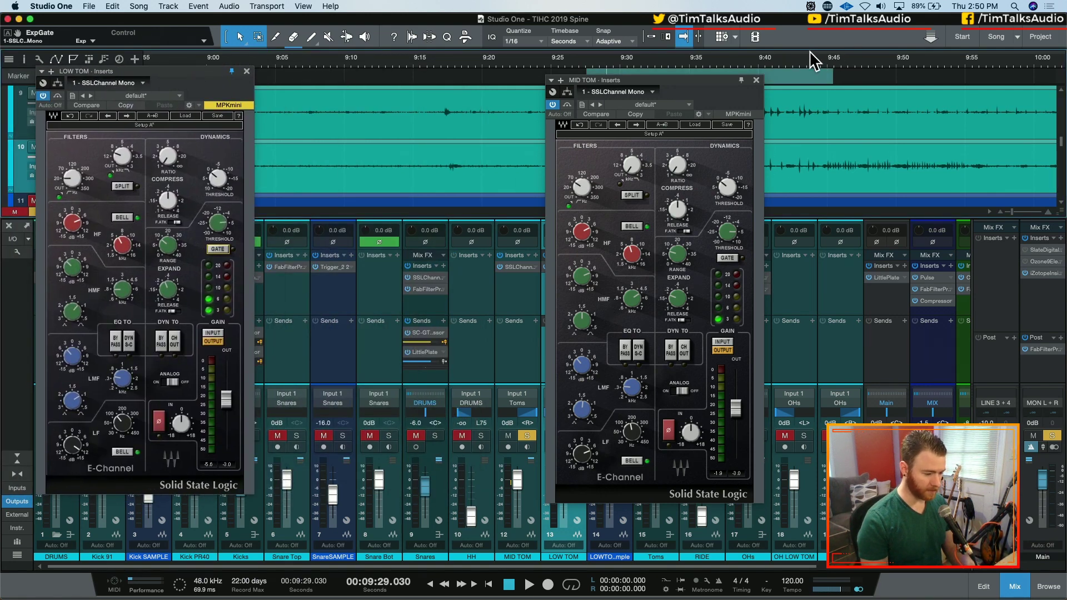
left_click_drag(595, 75, 817, 58)
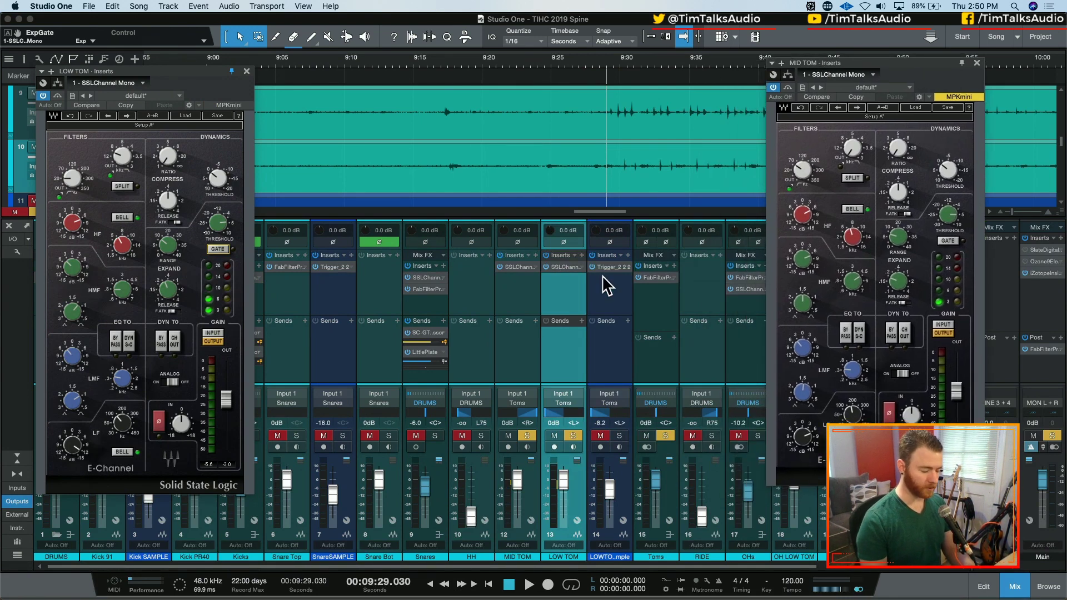
- Bring the two tom channel strips close together and set LOW TOM's expander release to 0.27 ms during playback
key("space")
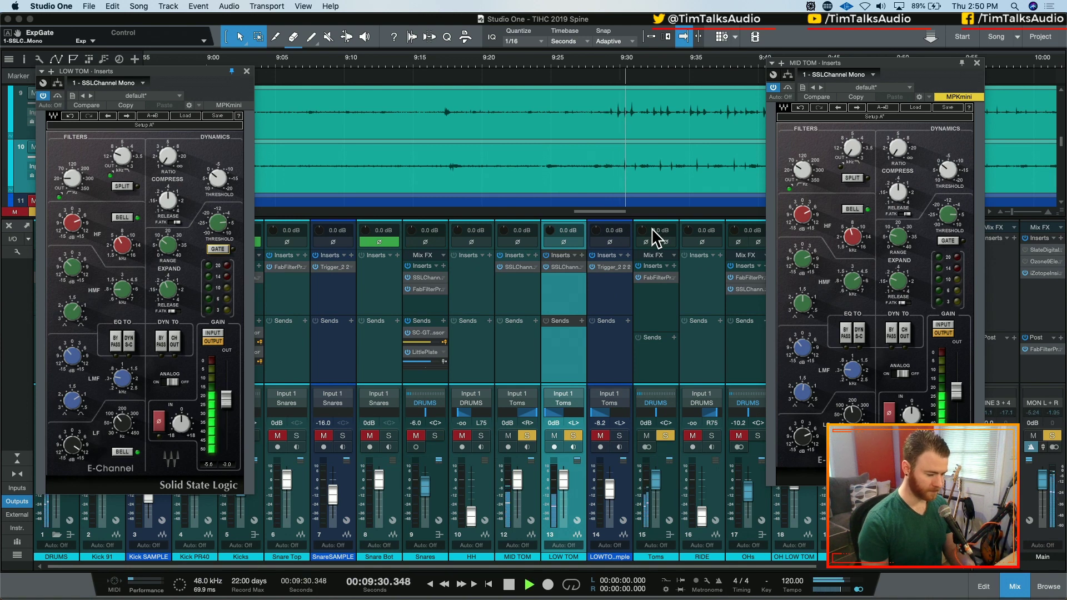
left_click_drag(847, 69, 550, 101)
left_click_drag(151, 71, 336, 85)
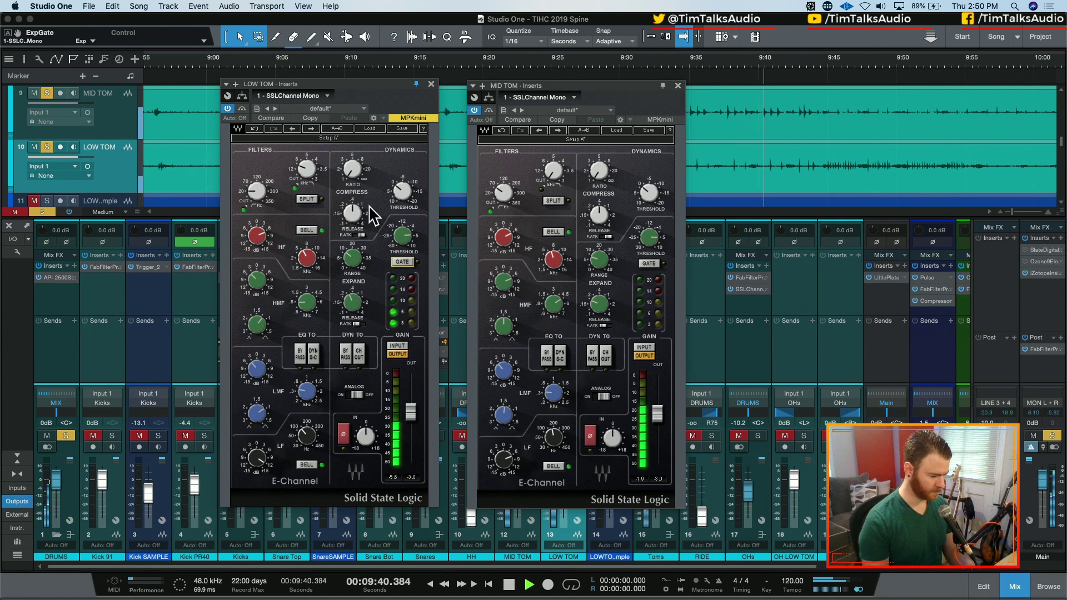
mouse_move(360, 305)
left_mouse_down()
mouse_move(360, 324)
mouse_move(354, 303)
left_mouse_up()
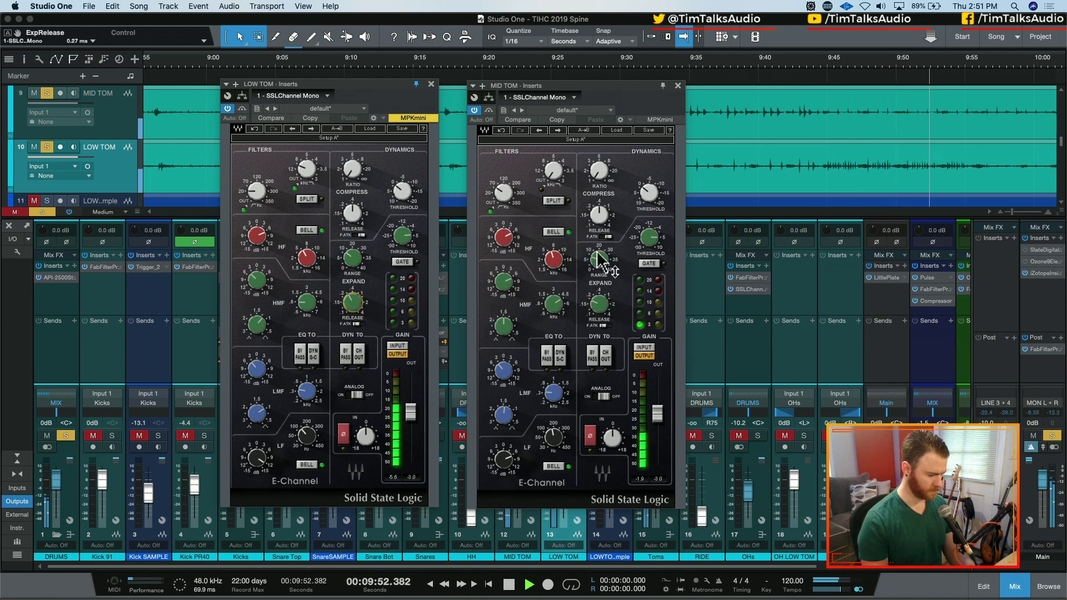
key("space")
key("space")
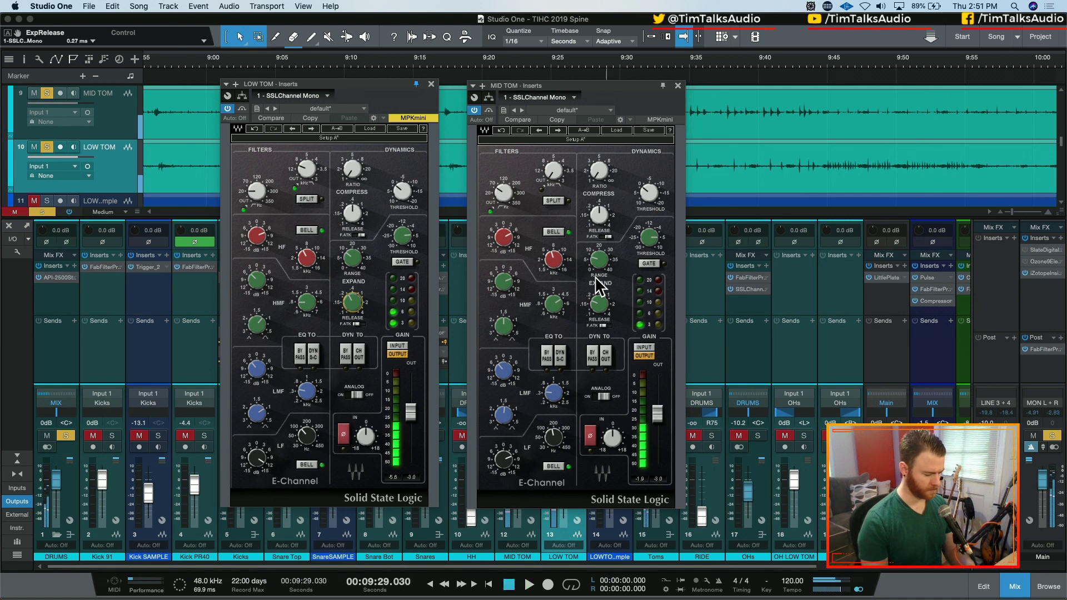
- Solo the DRUMS bus and set LOW TOM's HF gain to 7.0 dB and LMF gain to 15.0 dB during playback
key("space")
left_click(67, 437)
left_click(66, 436)
key("space")
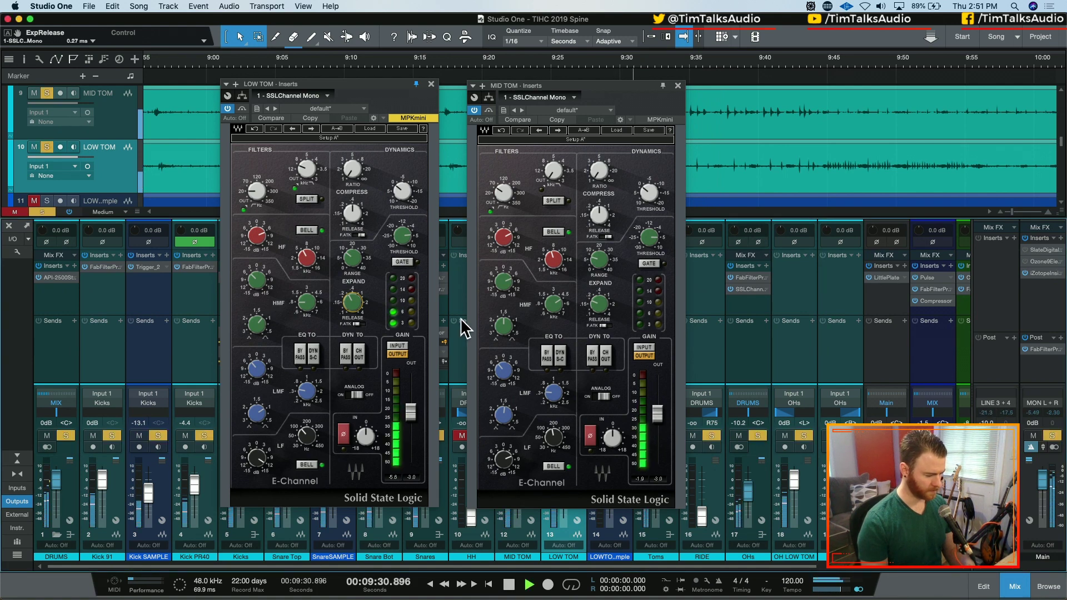
mouse_move(261, 223)
left_mouse_down()
mouse_move(260, 214)
mouse_move(255, 233)
left_mouse_up()
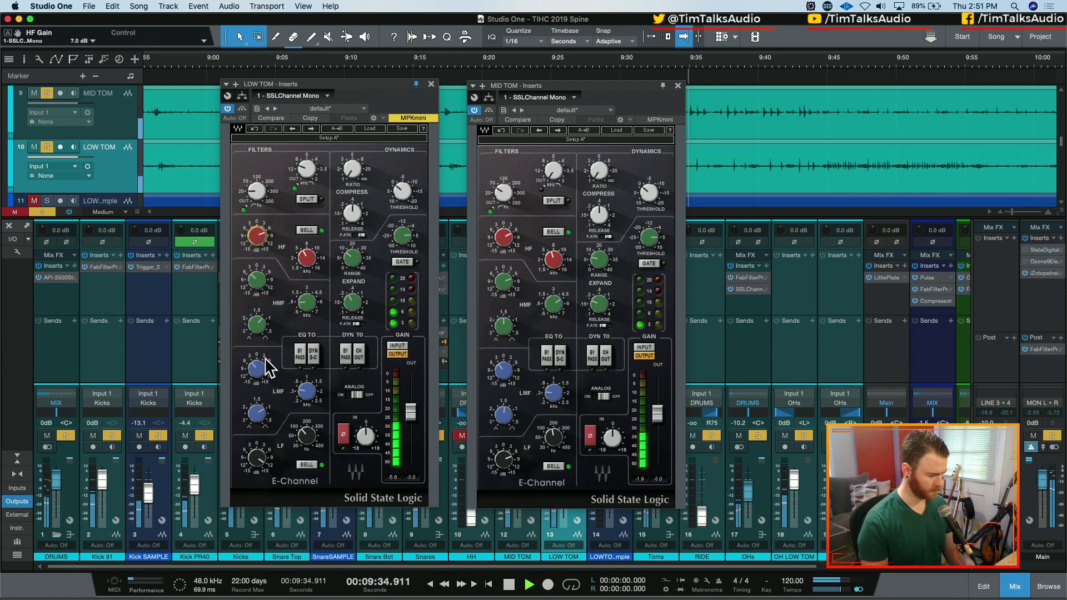
left_click_drag(258, 373, 256, 382)
key("space")
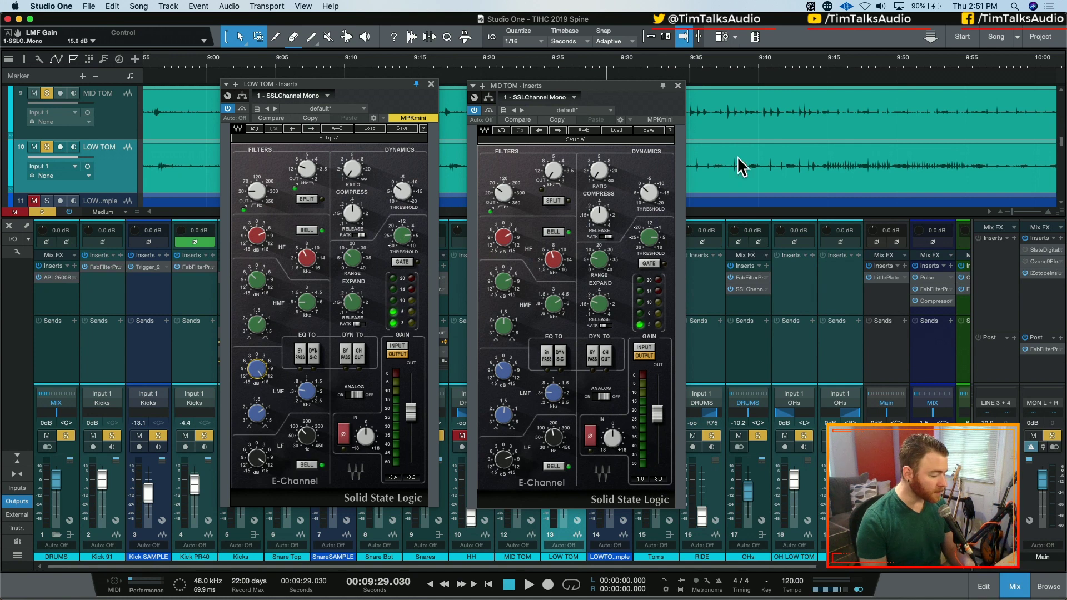
- Bring the LOW TOM sample into the soloed drums with LOW TOM muted, and set the sample fader to +0.4 dB
left_click_drag(646, 79, 972, 106)
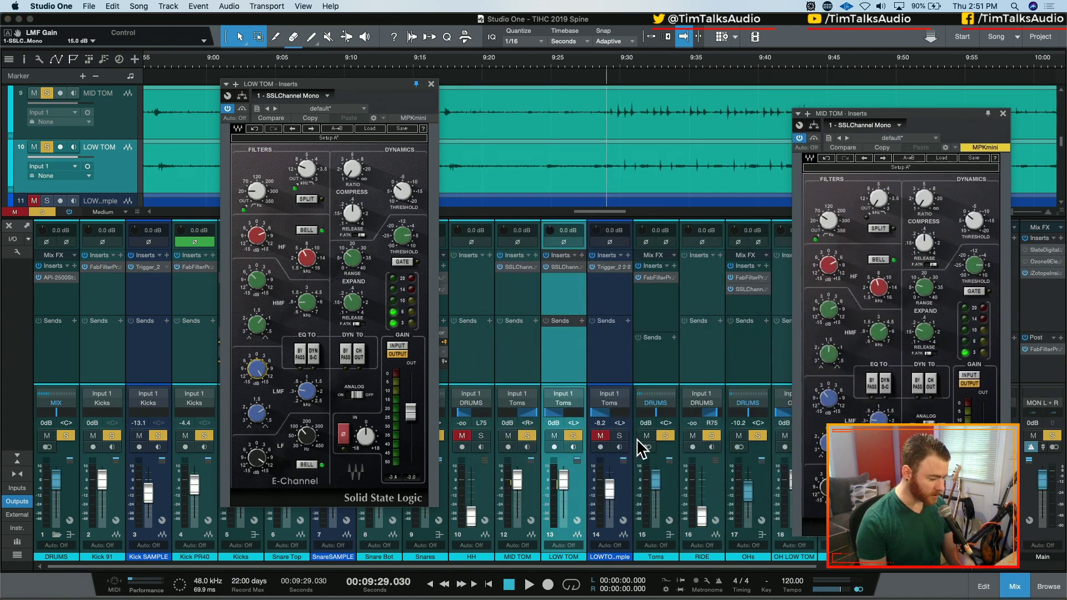
left_click(619, 436)
left_click(600, 435)
key("space")
left_click_drag(616, 481, 613, 478)
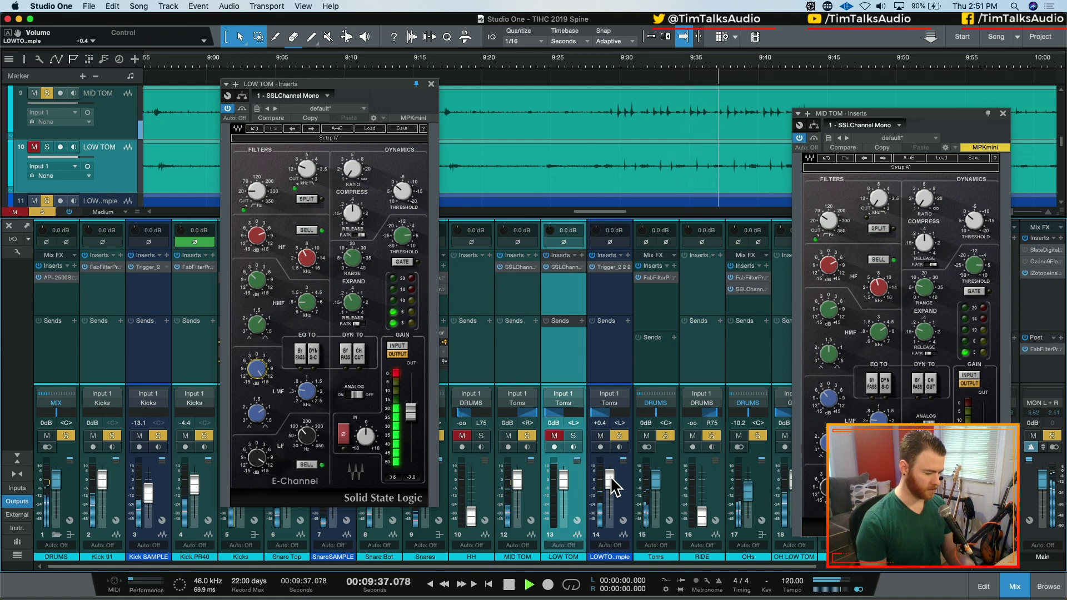
key("space")
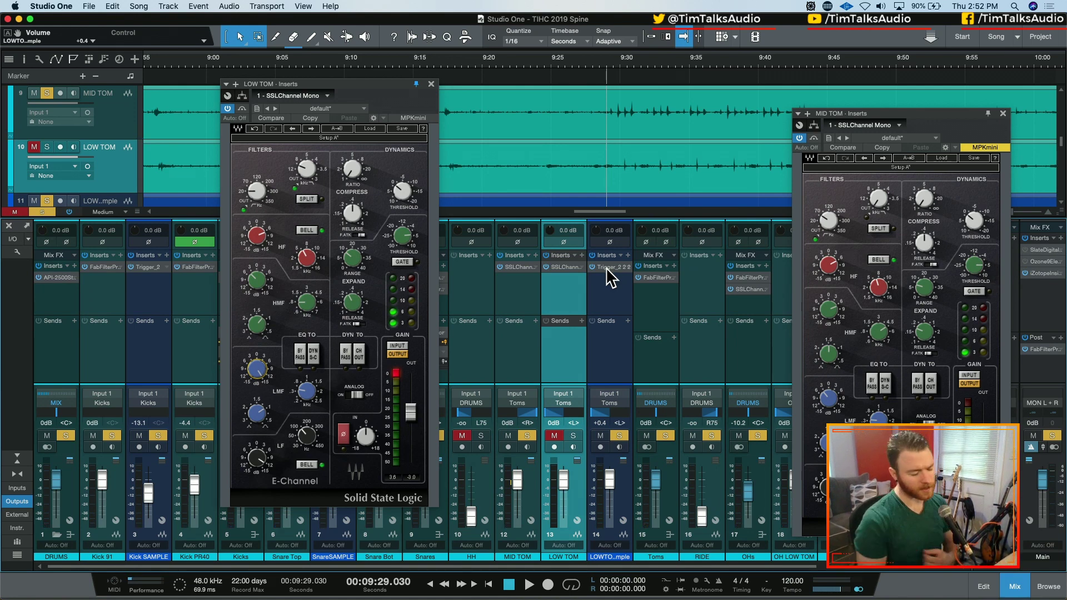
- Tune Tom BOOM - Direct.wav to -12 in the LOW TOM sample's Trigger 2 and audition the sample channel in solo
left_click(605, 268)
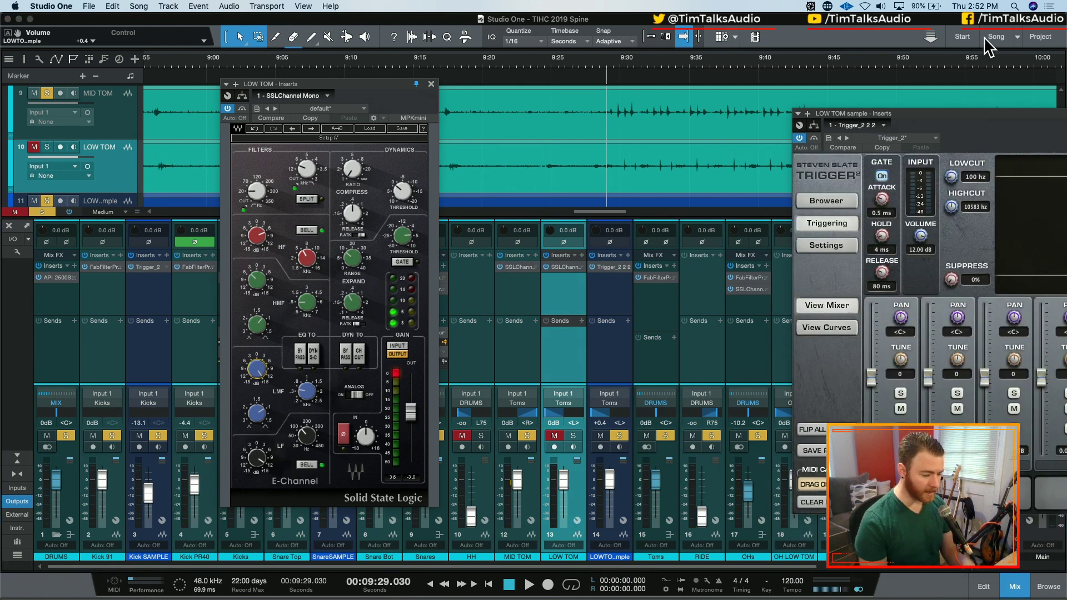
left_click_drag(957, 115, 601, 59)
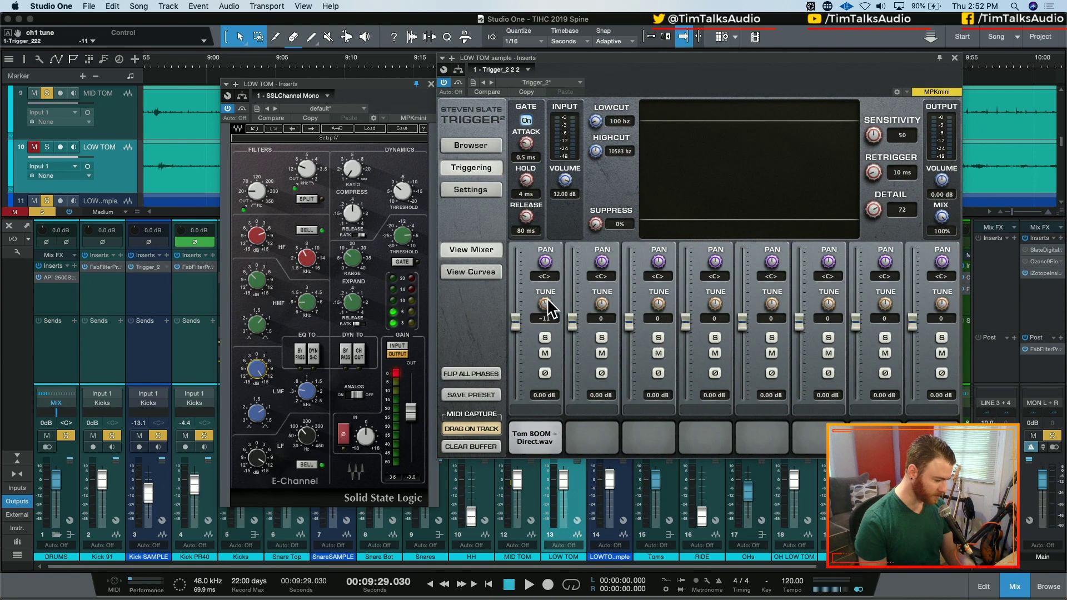
key("space")
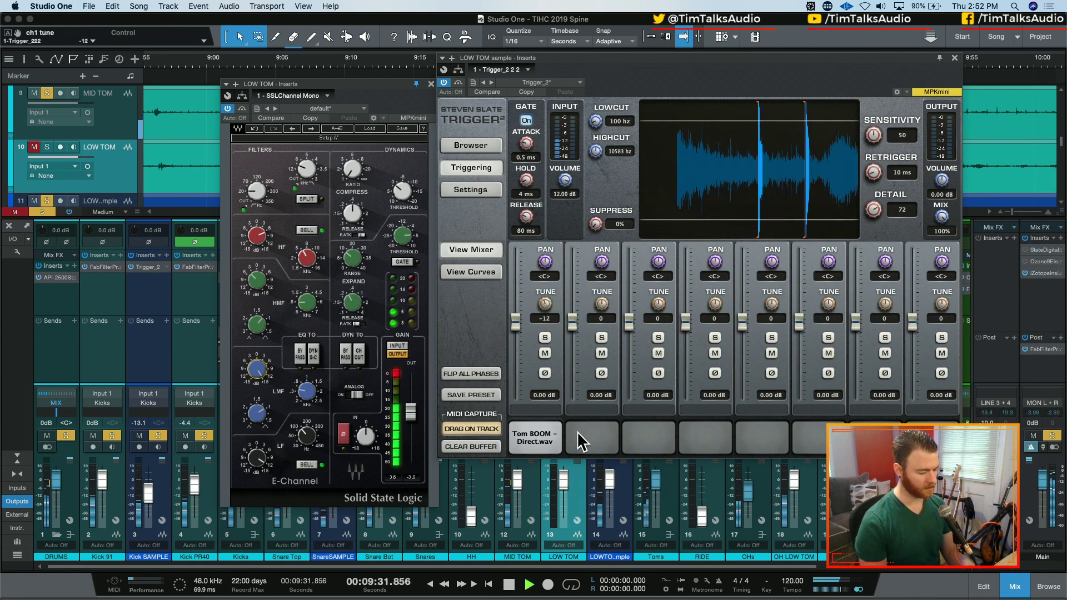
left_click(631, 498)
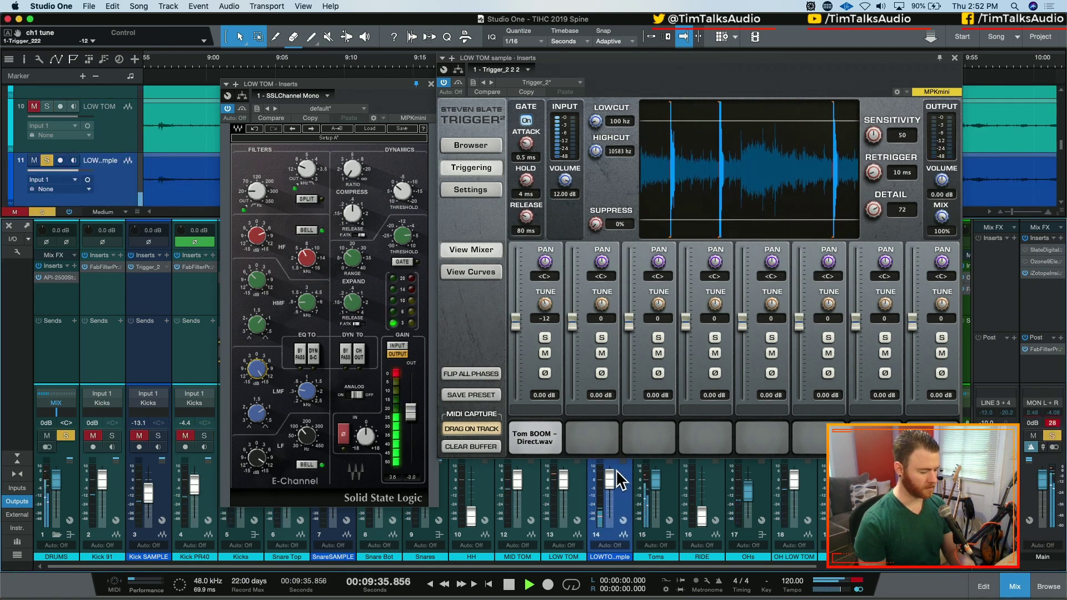
- Tune Tom BOOM - Direct.wav to -42 in the LOW TOM sample's Trigger 2 and audition it
key("space")
left_click_drag(546, 304, 568, 324)
key("space")
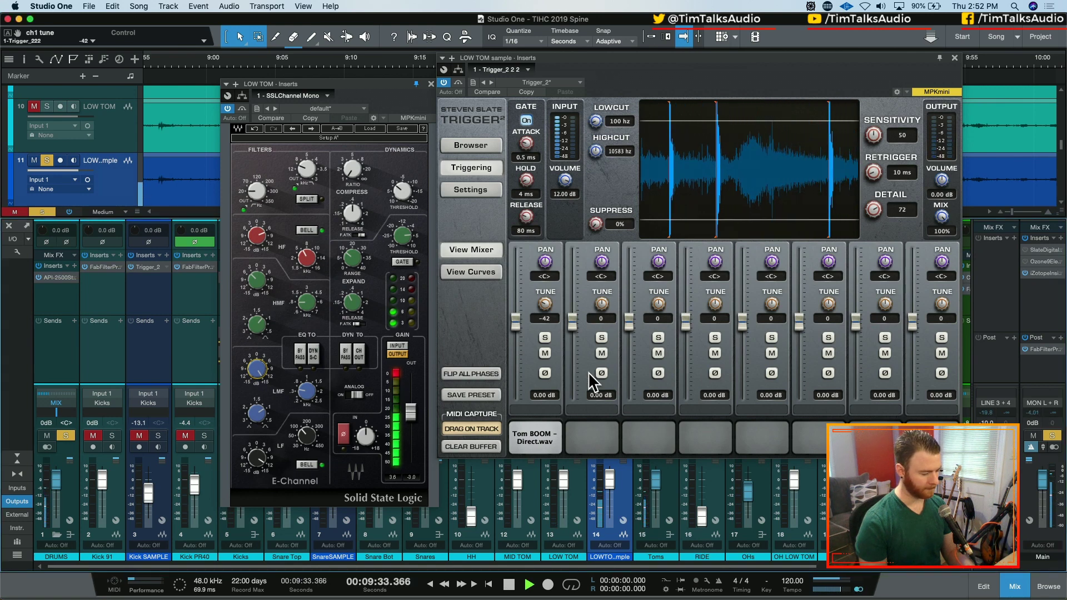
- Bring LOW TOM back into the soloed drums with its LMF gain at 0.0 dB, and pull the LOW TOM sample fader fully down
left_click(582, 493)
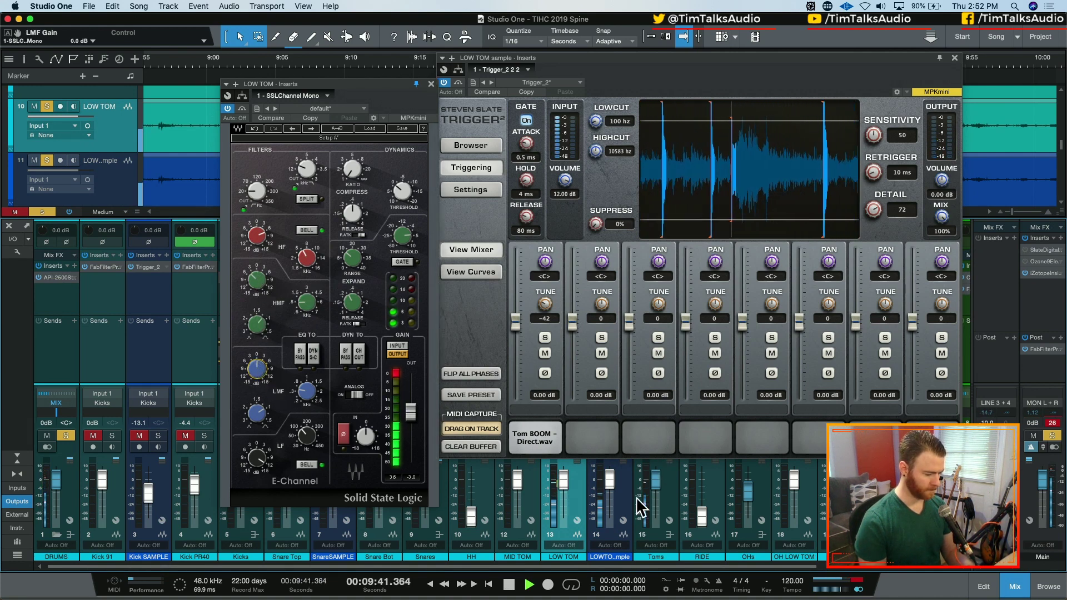
left_click_drag(611, 488, 619, 537)
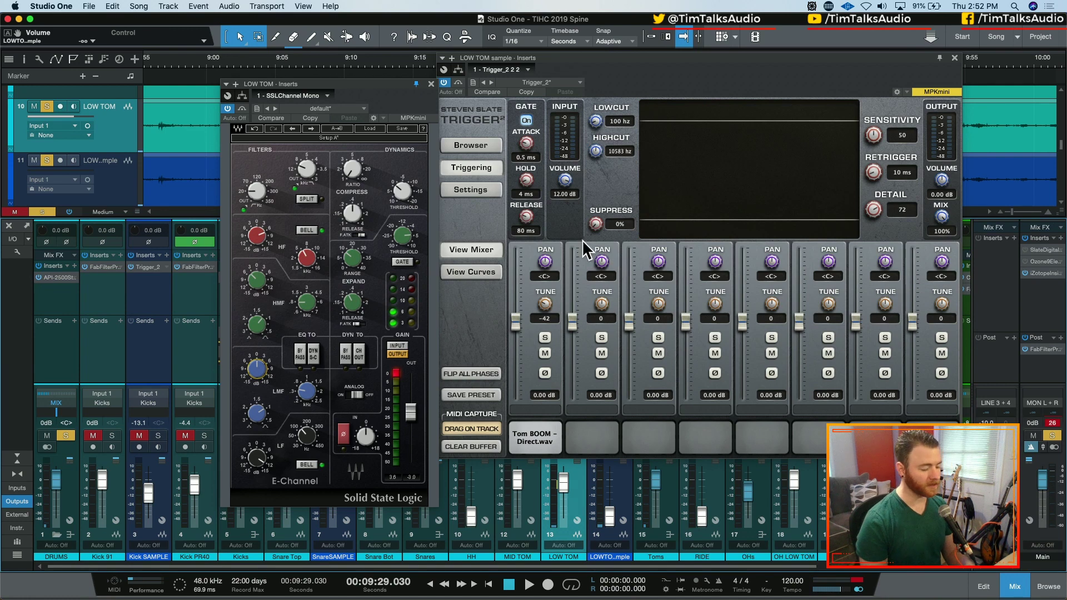
mouse_move(538, 60)
left_mouse_down()
mouse_move(569, 55)
mouse_move(546, 61)
left_mouse_up()
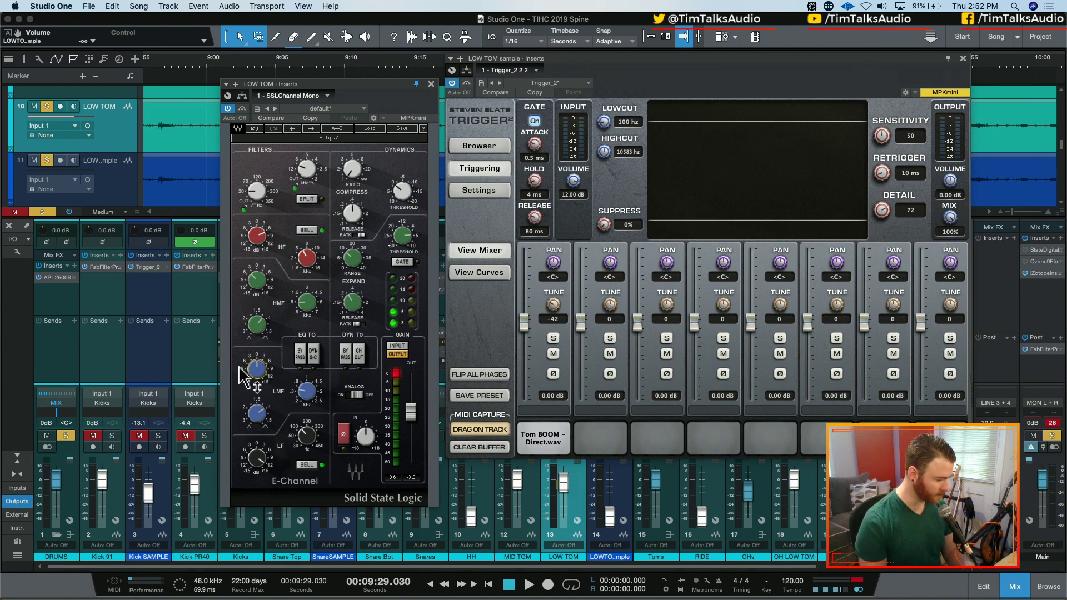
- Raise LOW TOM's LMF gain and sweep the LMF frequency around 0.82 kHz and below during playback
key("space")
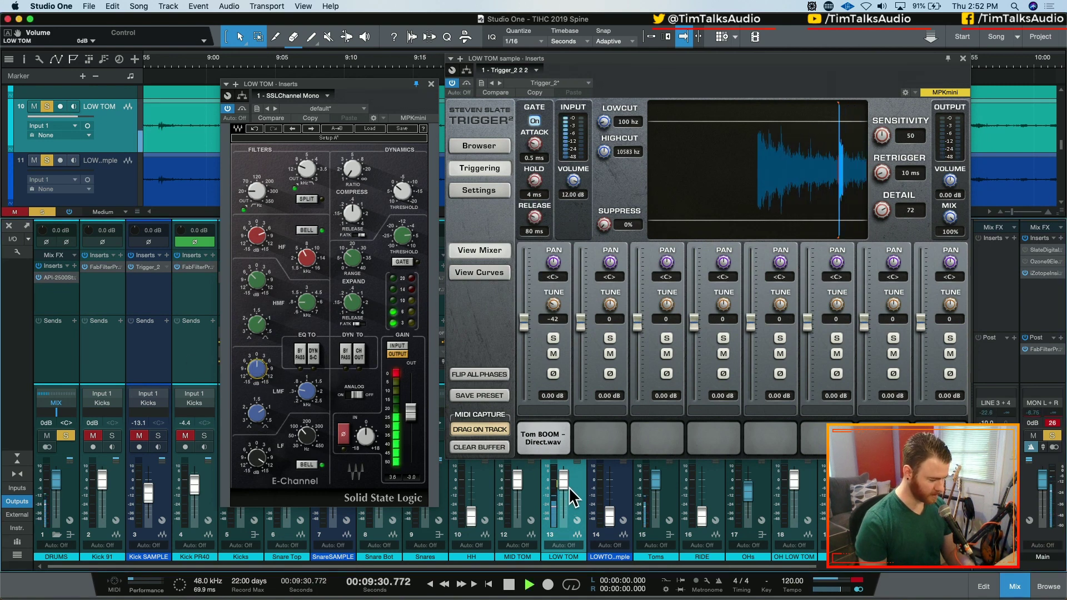
left_click_drag(259, 367, 259, 344)
left_click_drag(307, 389, 307, 375)
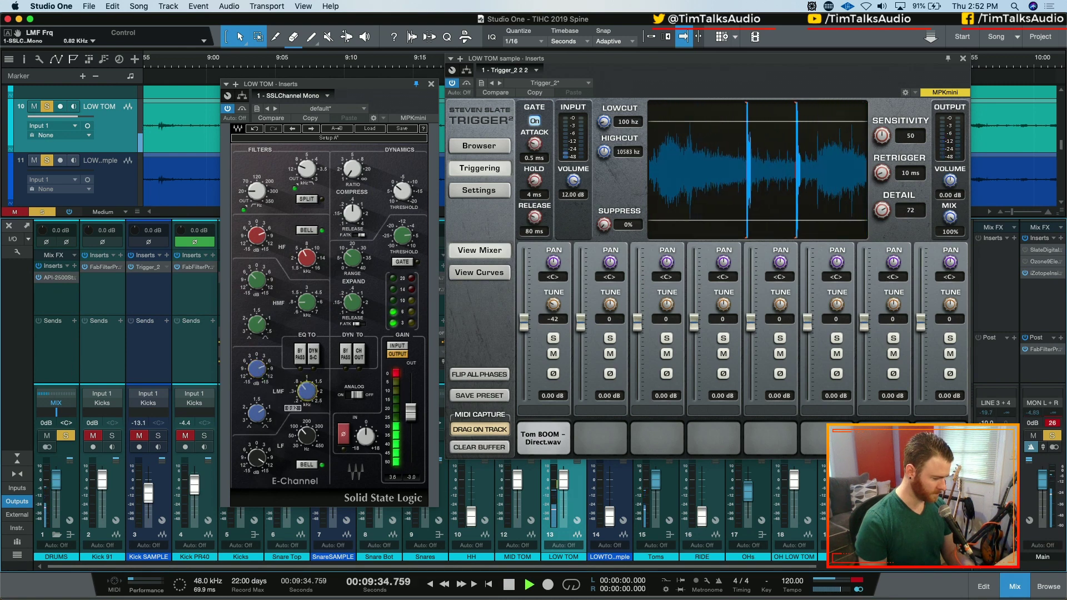
left_click_drag(302, 392, 300, 397)
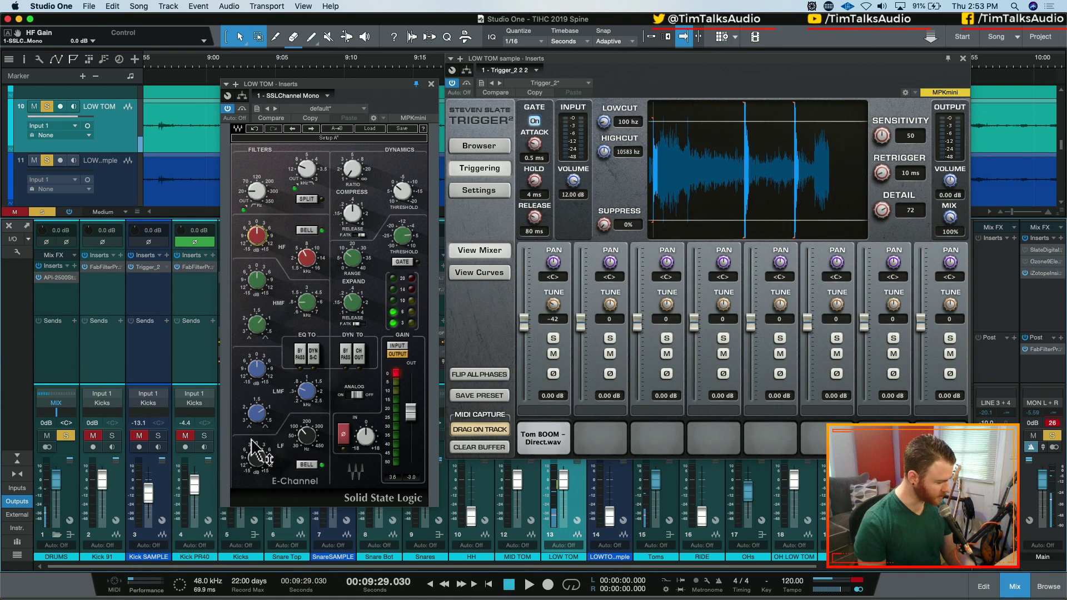
- Refine LOW TOM's LMF band during playback, sweeping its frequency around 0.38 kHz and adjusting its Q
key("space")
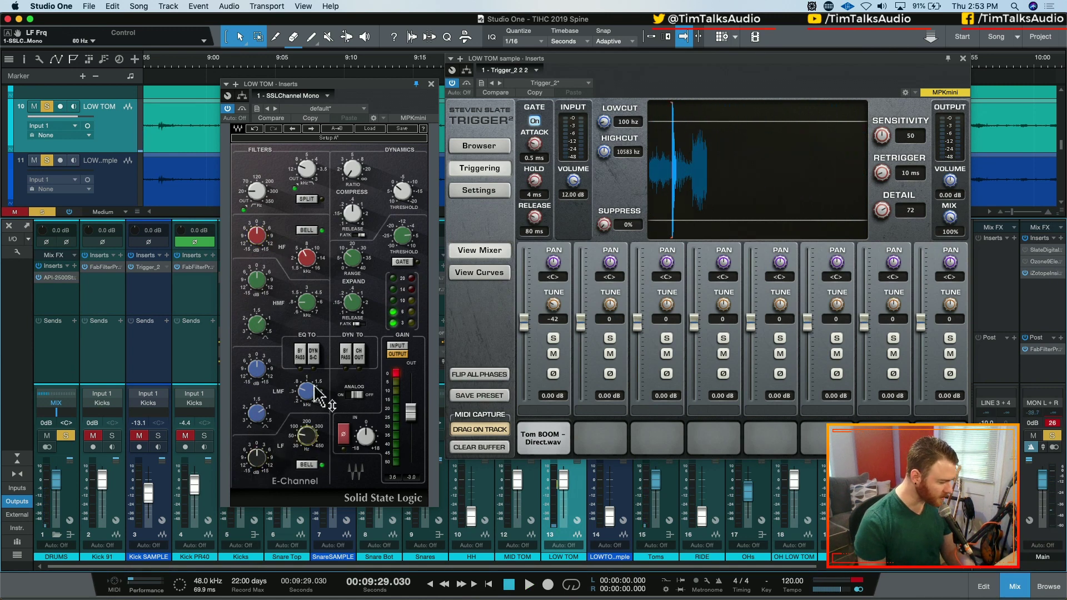
left_click_drag(264, 312, 261, 286)
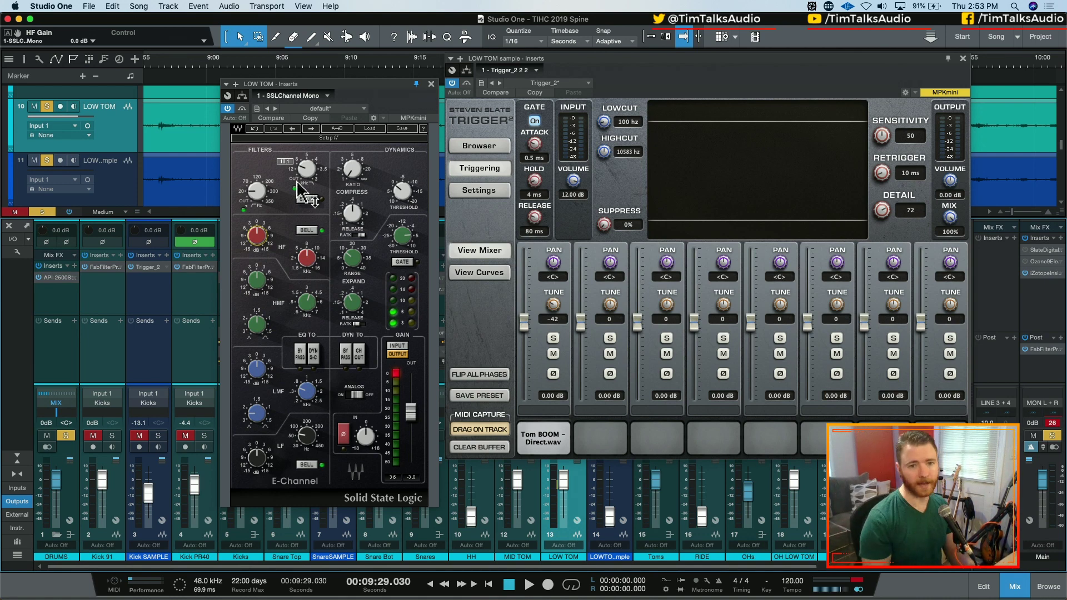
key("space")
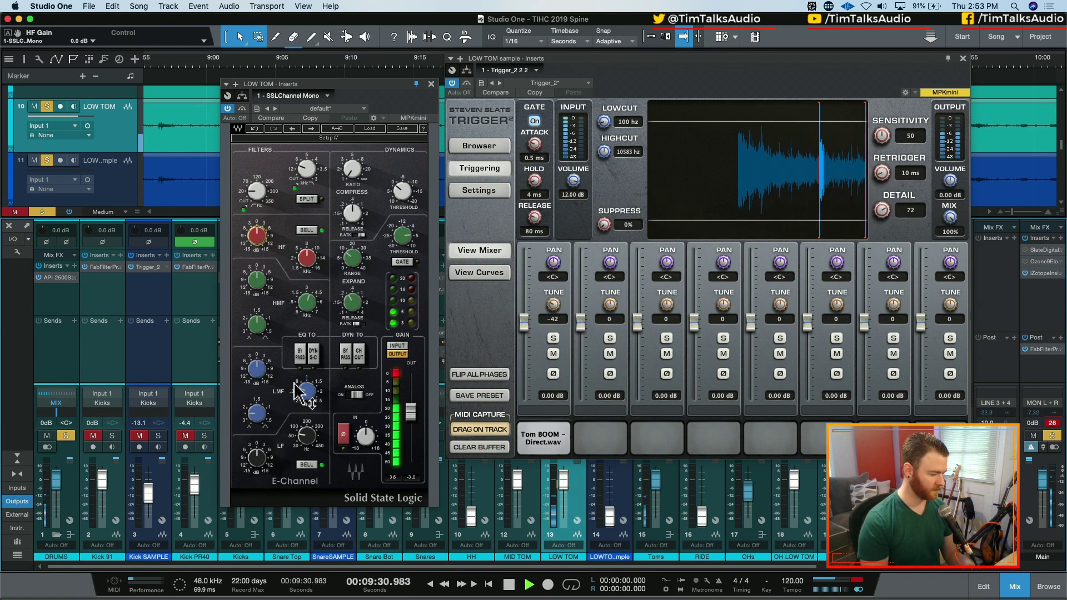
left_click_drag(306, 392, 306, 388)
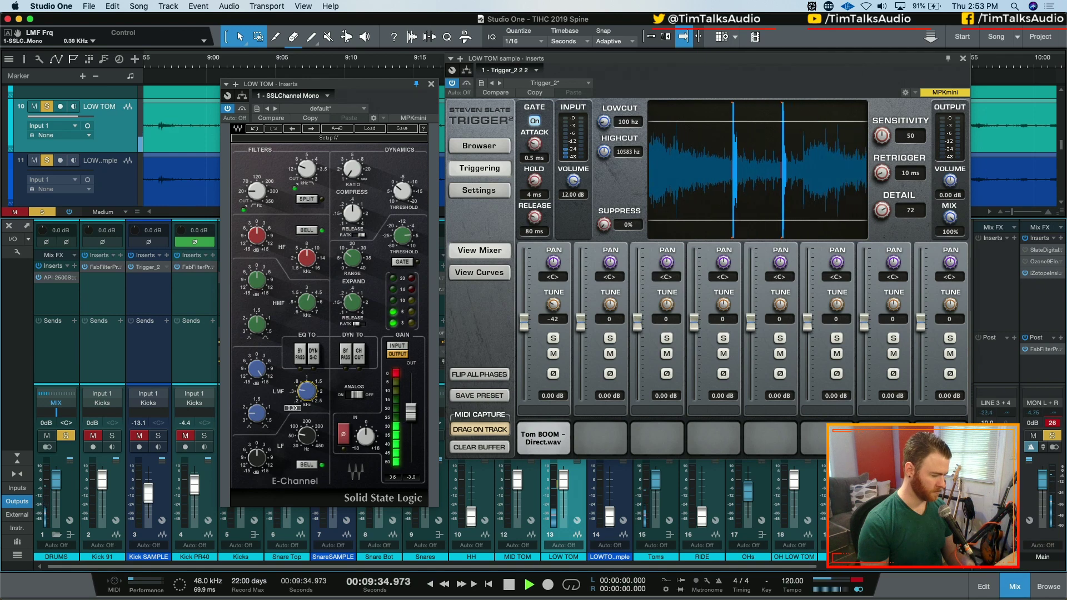
left_click_drag(256, 414, 257, 416)
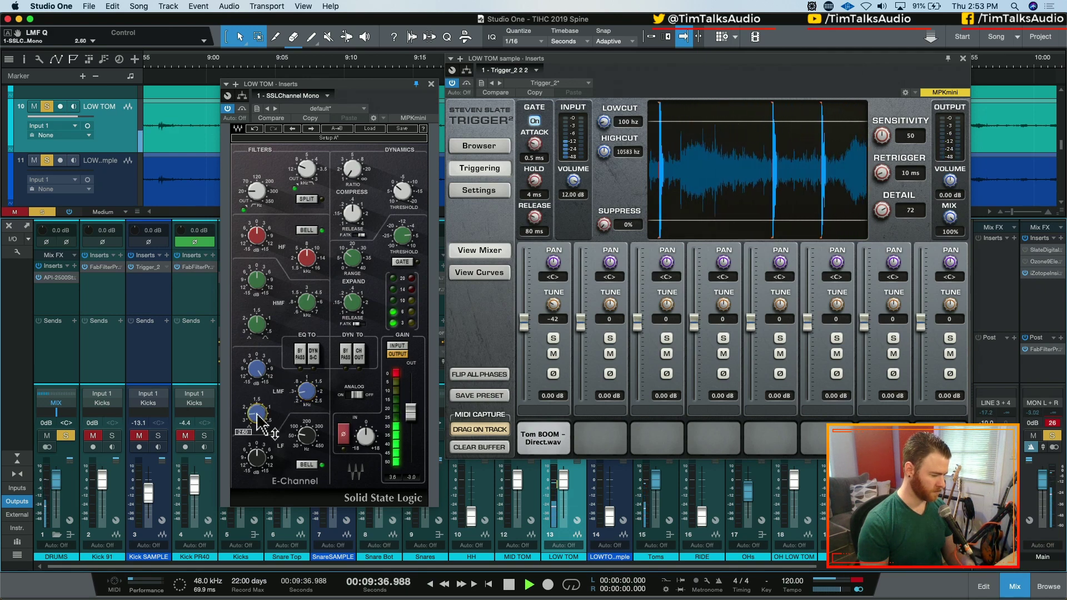
mouse_move(306, 391)
left_mouse_down()
mouse_move(262, 406)
mouse_move(302, 393)
left_mouse_up()
- Set LOW TOM's expander threshold to 0.8 dB and release to 0.28 ms, and close the sample's Trigger 2 window
left_click_drag(403, 249, 404, 245)
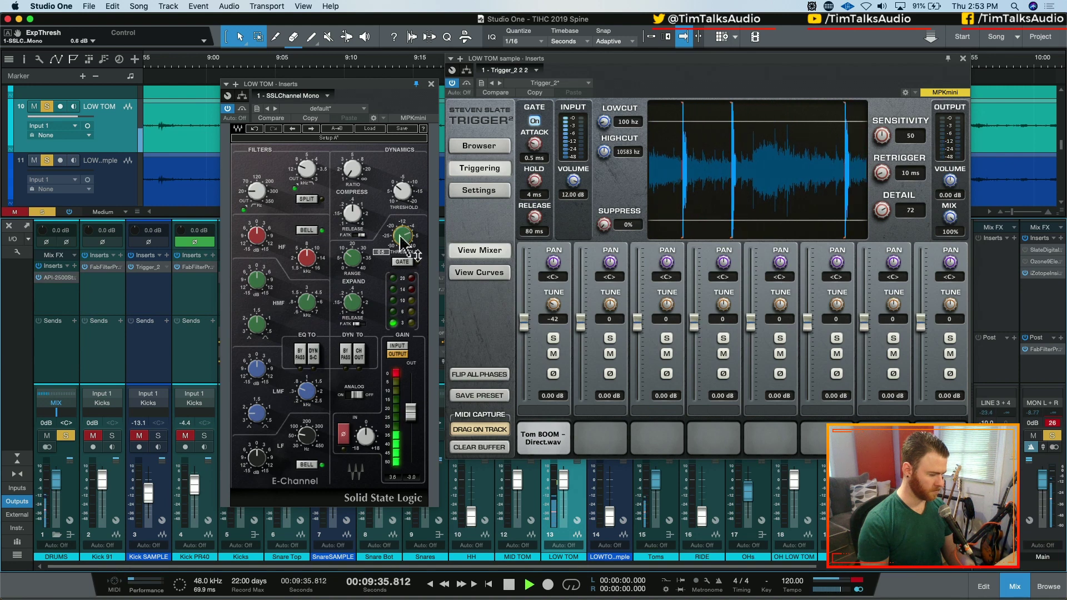
left_click_drag(353, 303, 359, 300)
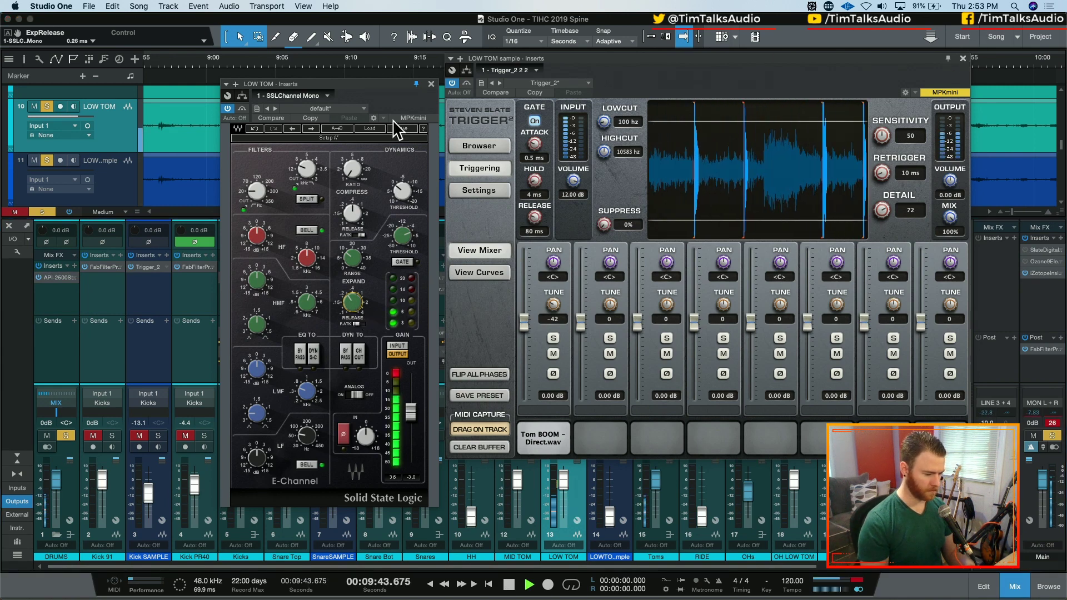
left_click(963, 58)
key("space")
key("space")
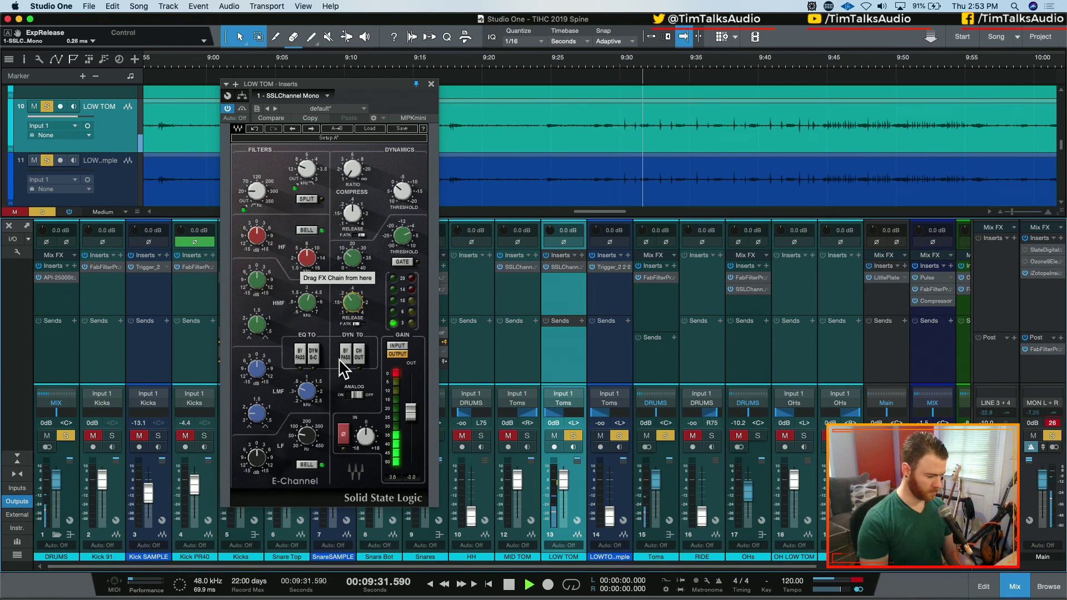
key("space")
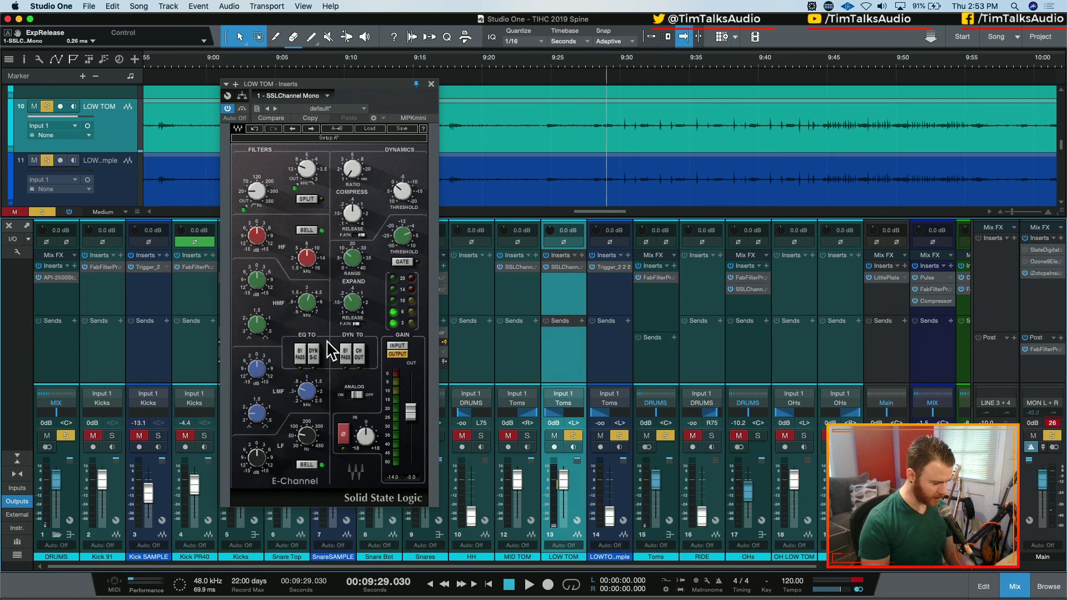
- Set LOW TOM's HMF frequency to 0.71 kHz and boost its HMF gain to 15.0 dB during playback
mouse_move(303, 302)
left_mouse_down()
mouse_move(303, 325)
mouse_move(267, 311)
mouse_move(307, 318)
left_mouse_up()
key("space")
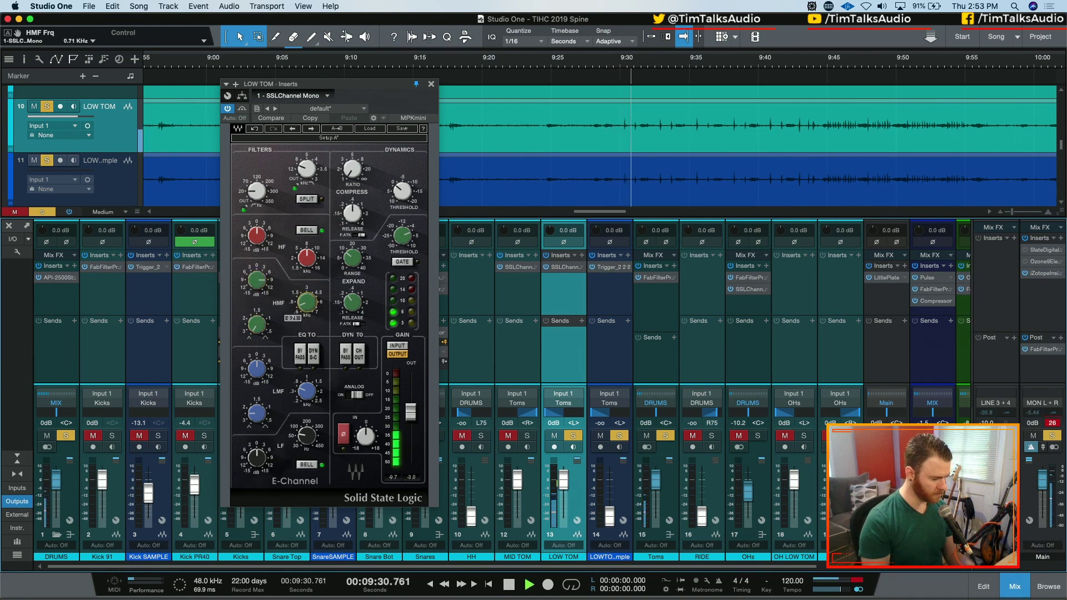
left_click_drag(258, 283, 258, 261)
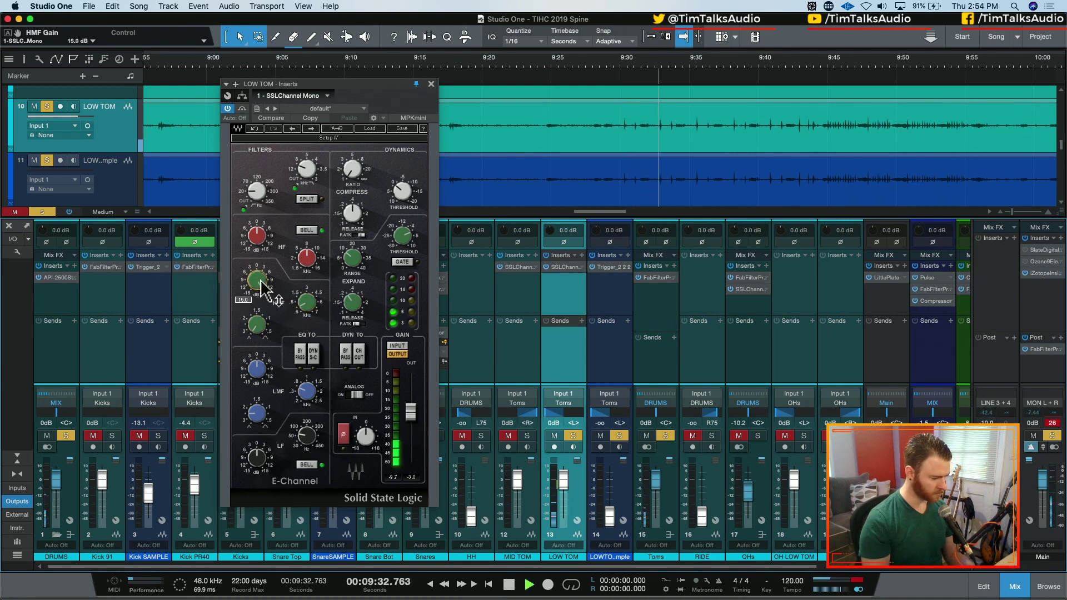
key("space")
key("space")
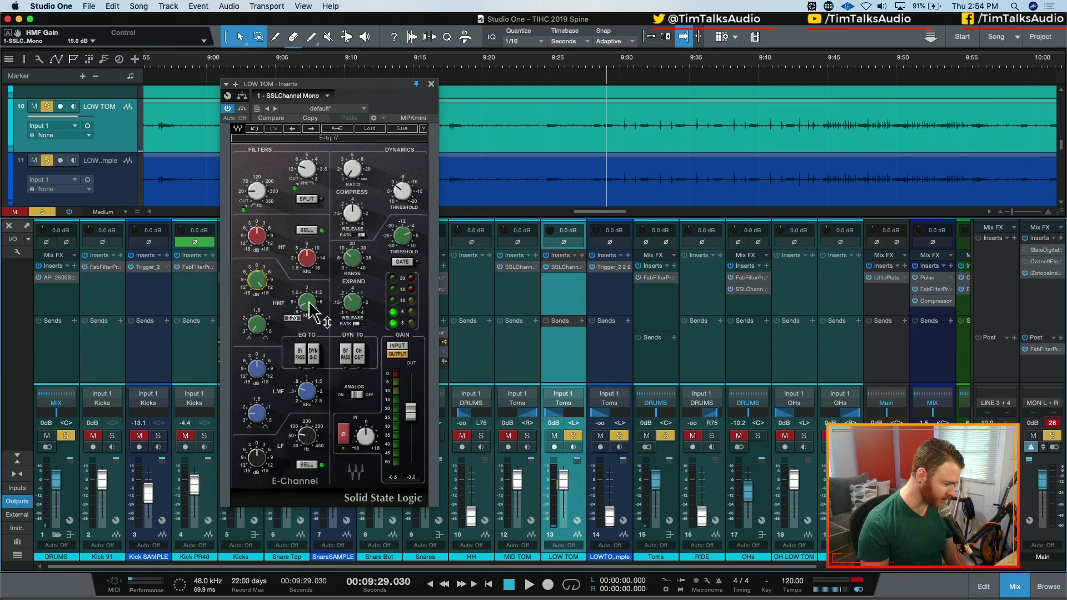
- Adjust LOW TOM's HMF Q and frequency, and cut its HMF gain to -9.8 dB during playback
left_click_drag(257, 325, 307, 306)
key("space")
key("space")
left_click_drag(256, 280, 257, 283)
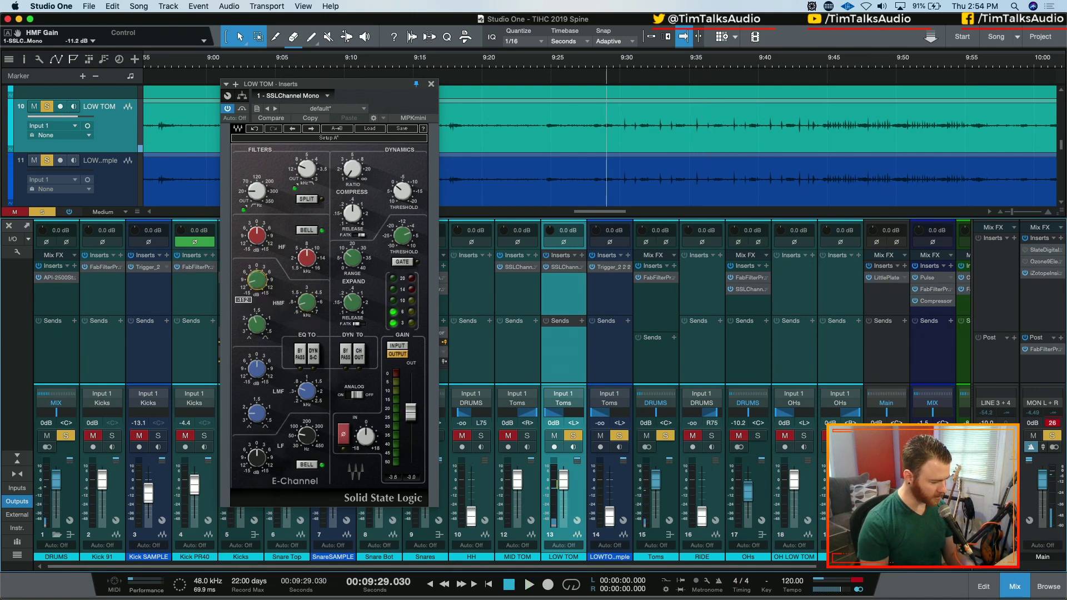
key("space")
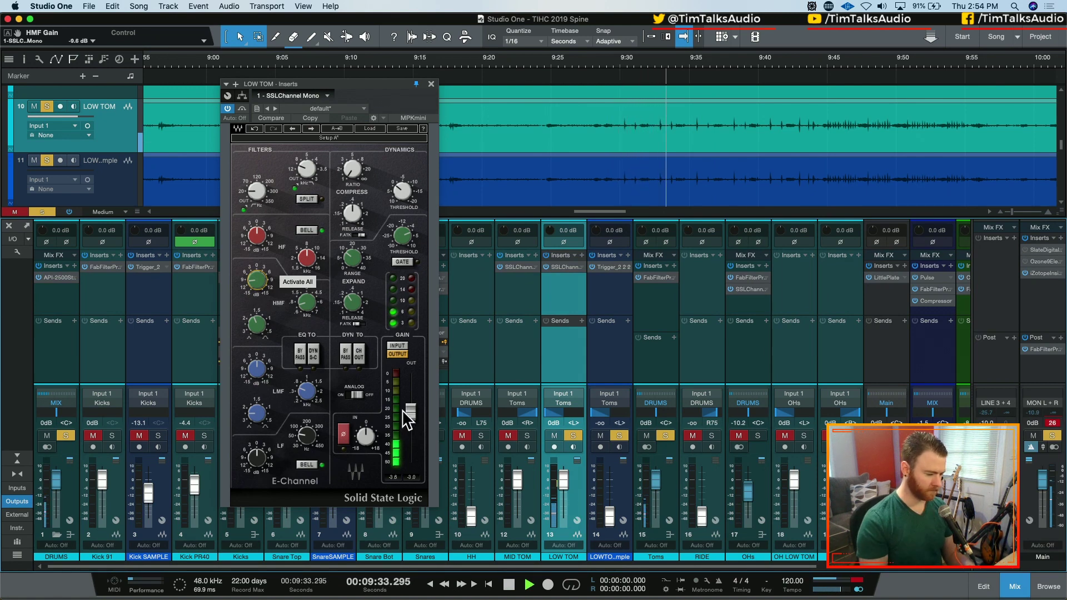
key("space")
- Bypass LOW TOM's dynamics section and compare the tom with its EQ bypassed and engaged during playback
left_click(346, 353)
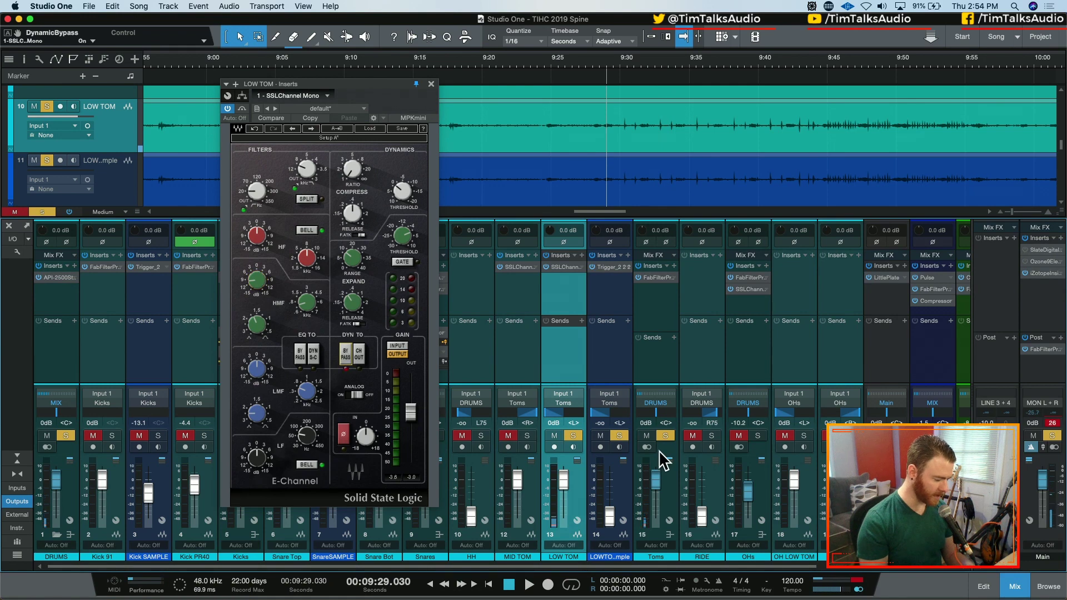
key("space")
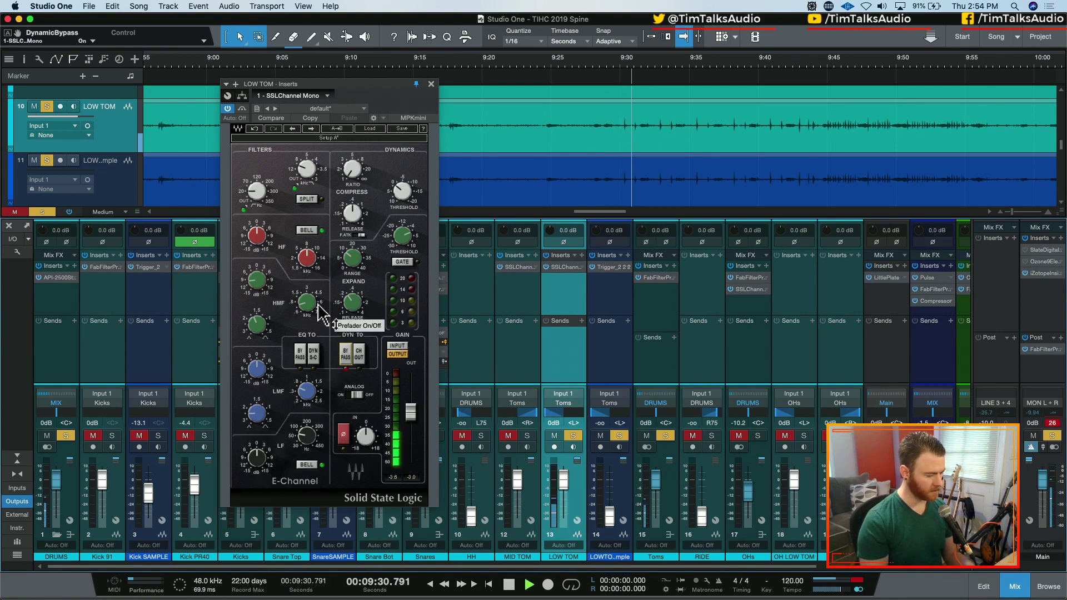
left_click(300, 354)
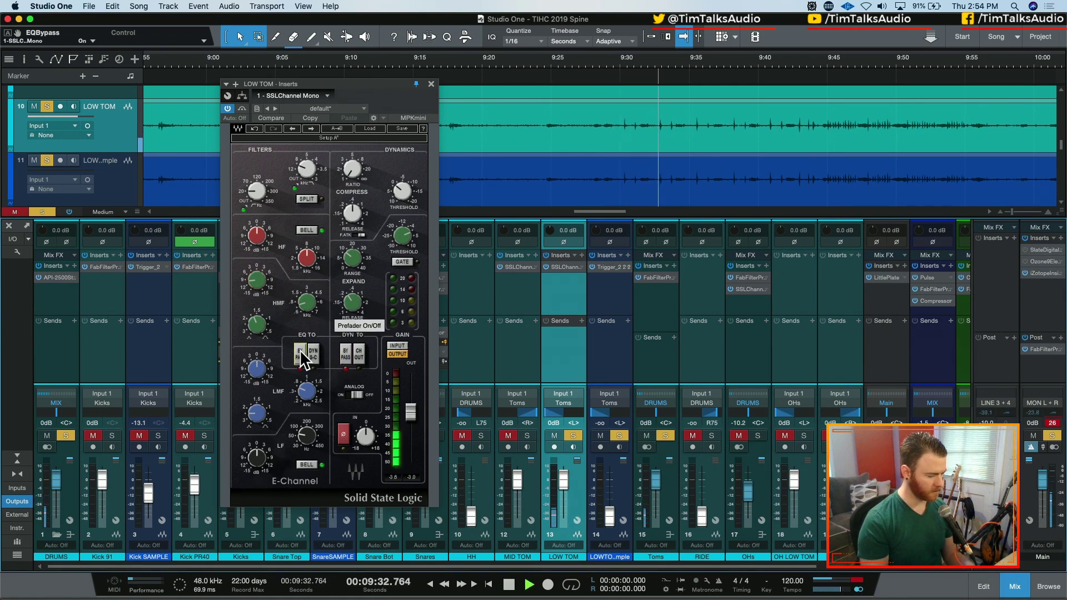
left_click(300, 352)
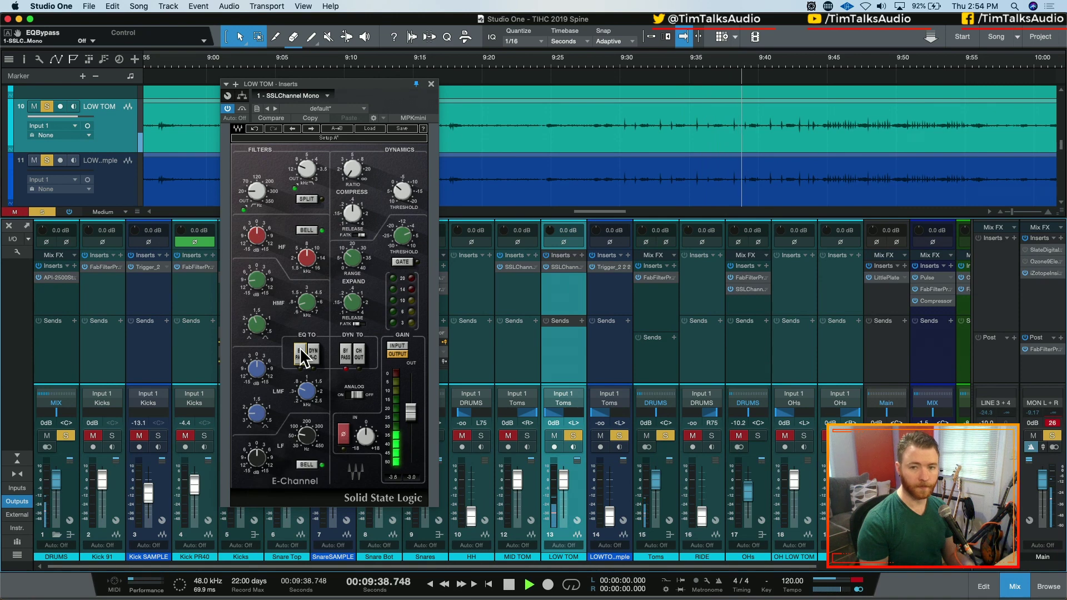
key("space")
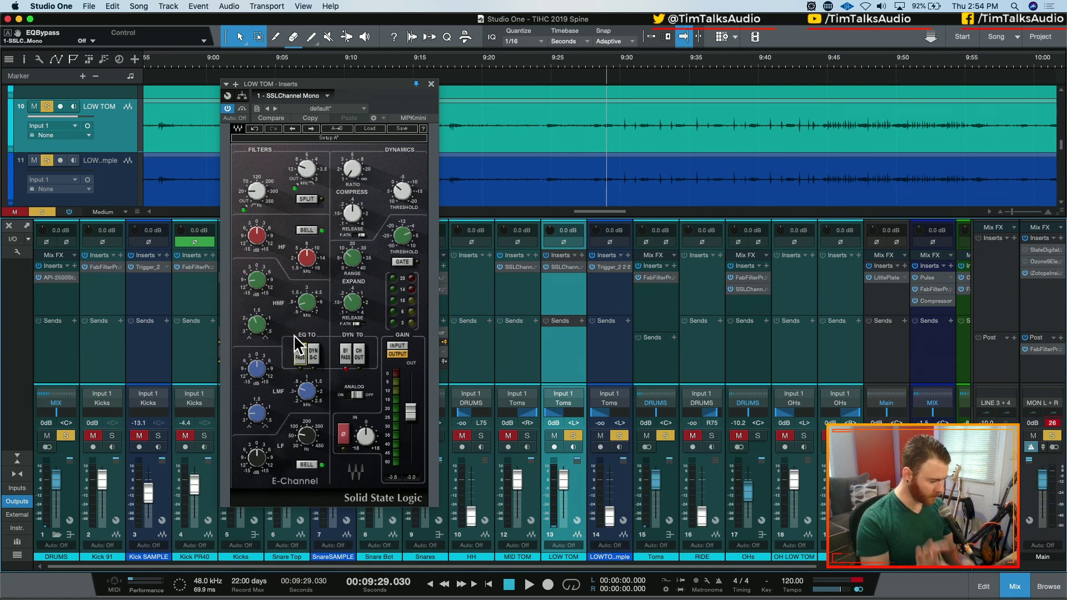
key("space")
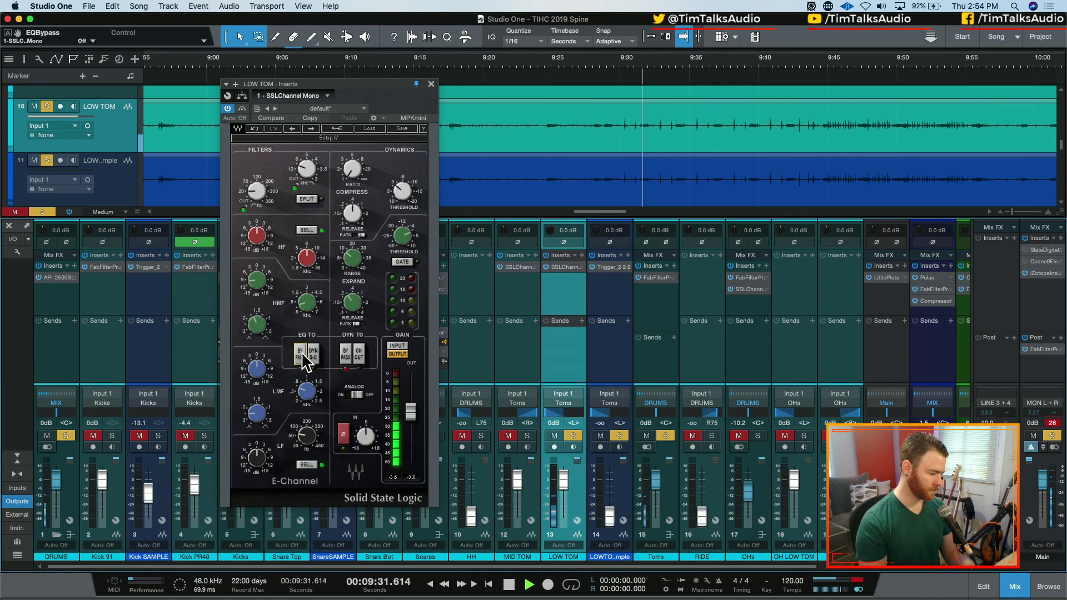
key("space")
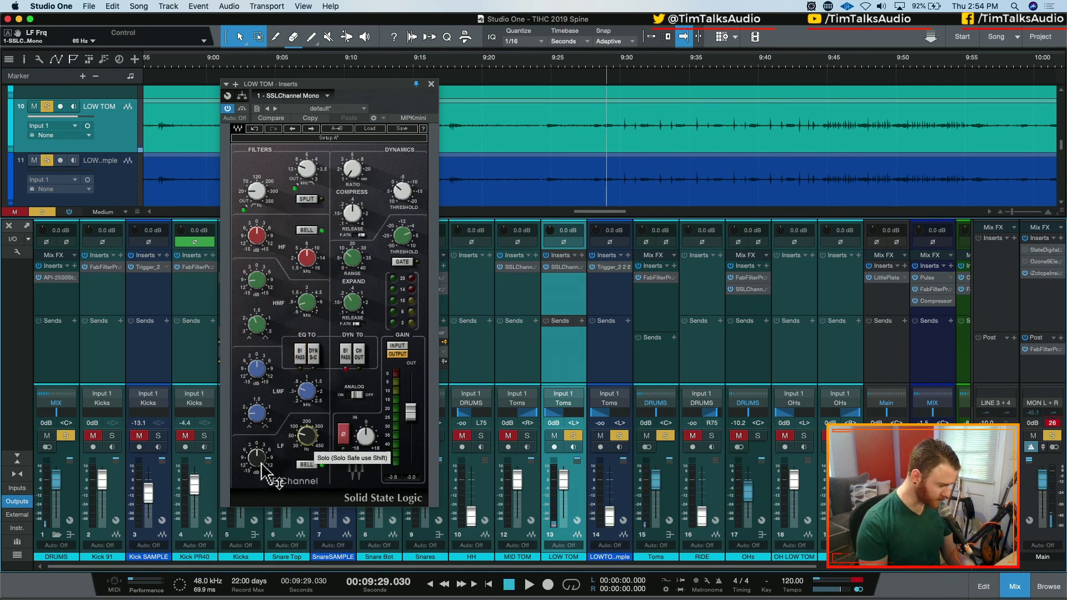
- Set LOW TOM's LF frequency to 100 Hz and LF gain to 9.7 dB during playback
key("space")
left_click_drag(306, 435, 306, 434)
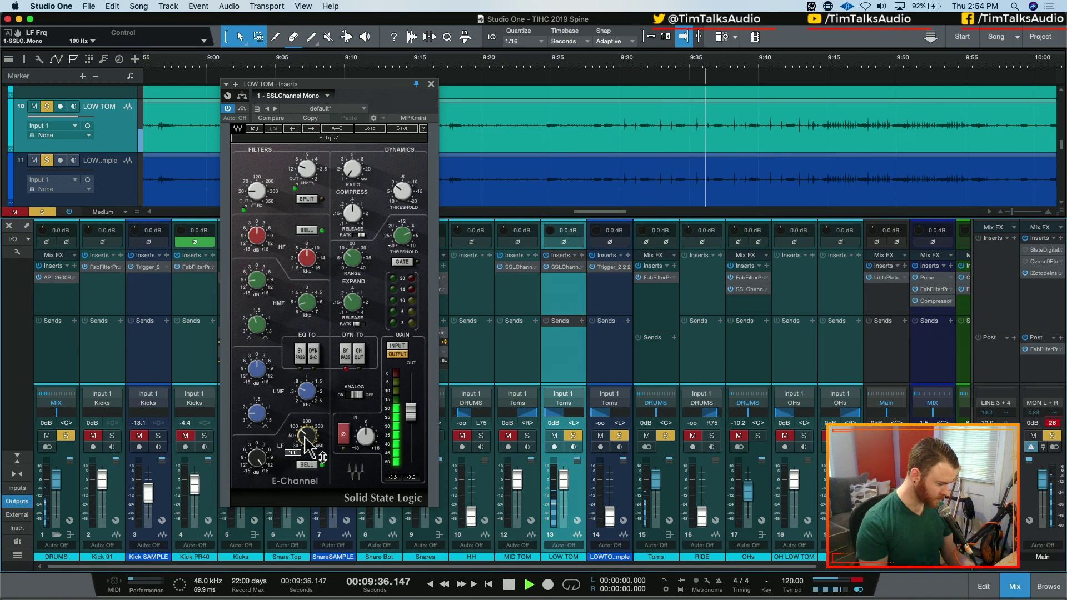
left_click_drag(257, 458, 256, 439)
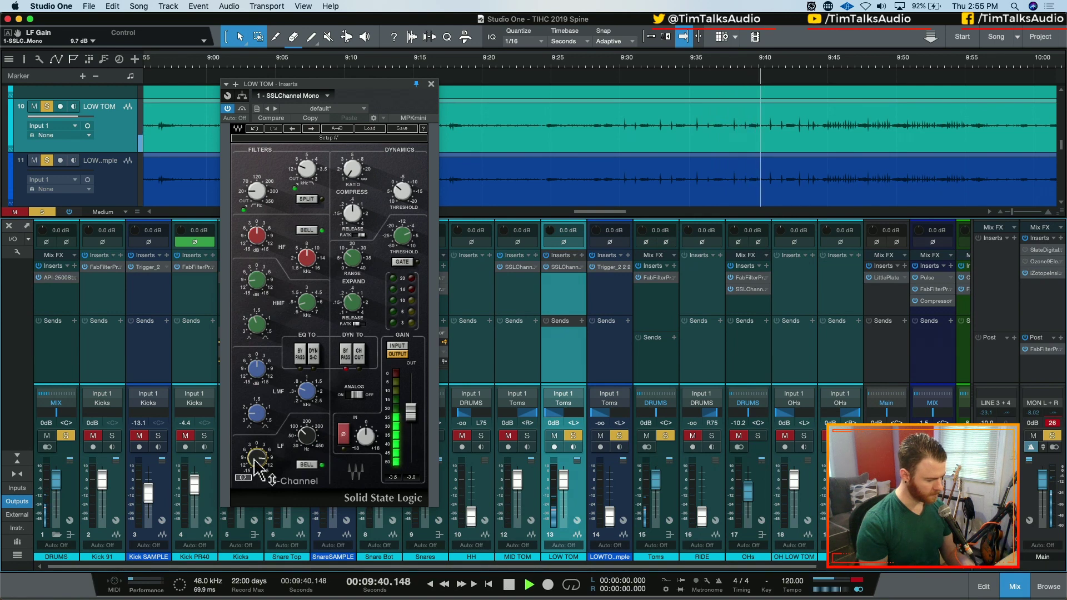
- Compare LOW TOM with its dynamics and EQ sections each switched in and out of bypass during playback
left_click(345, 351)
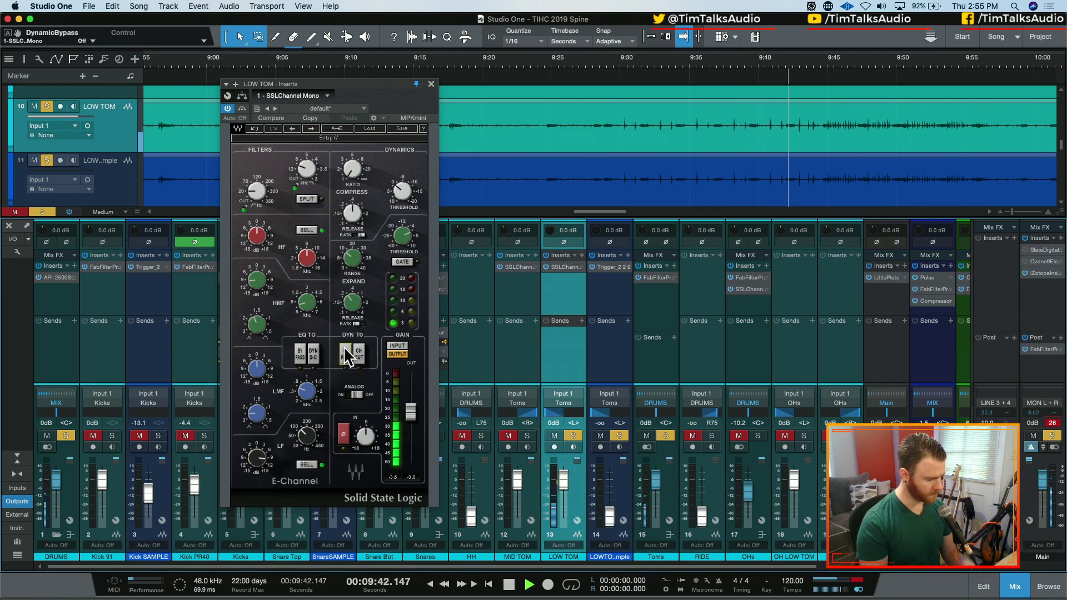
left_click(346, 353)
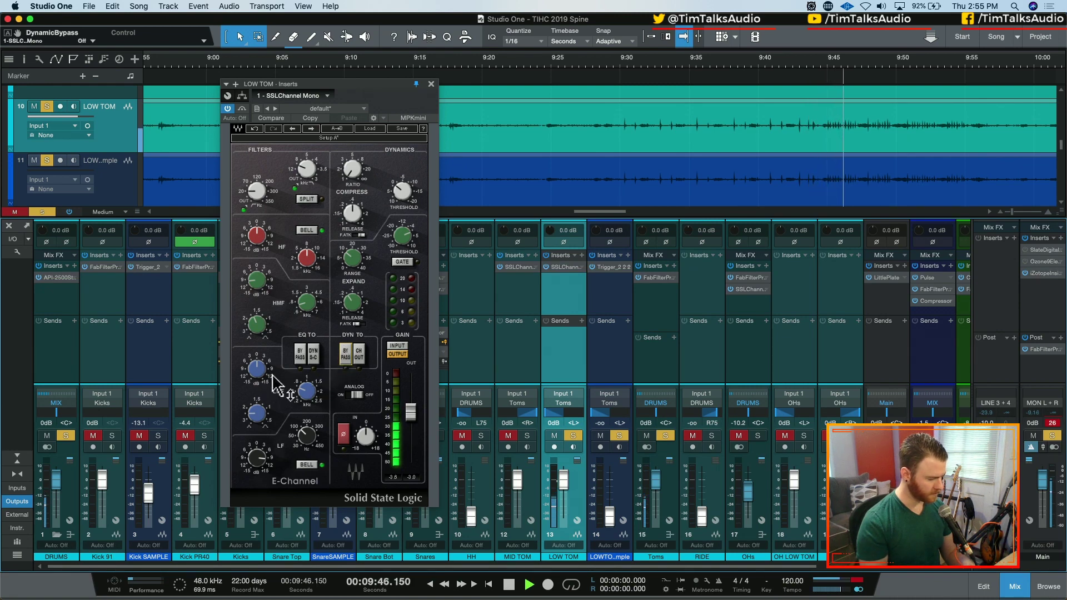
left_click(299, 354)
left_click(299, 353)
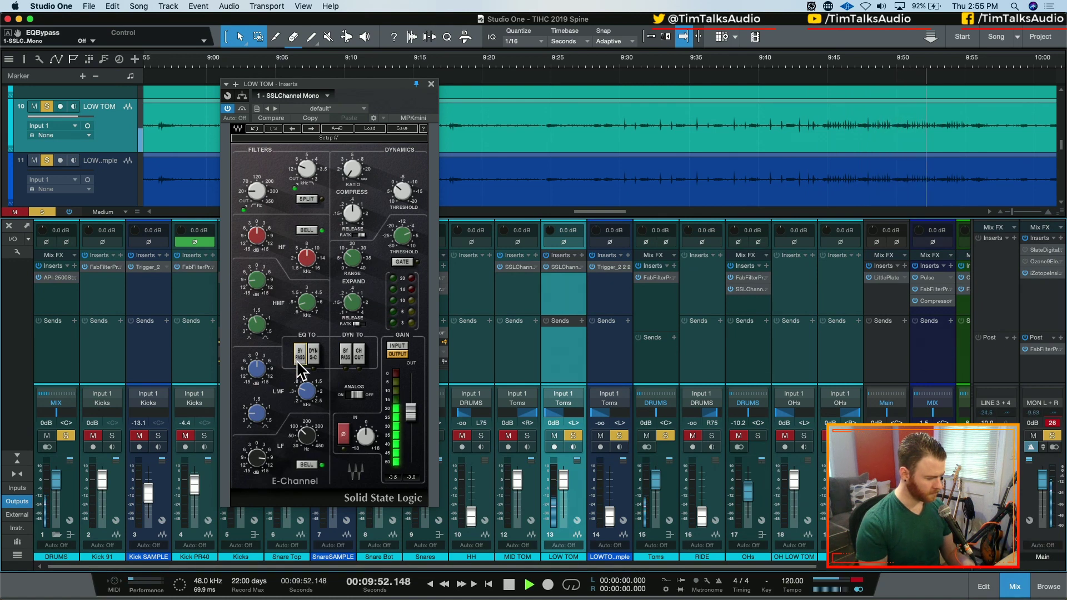
key("space")
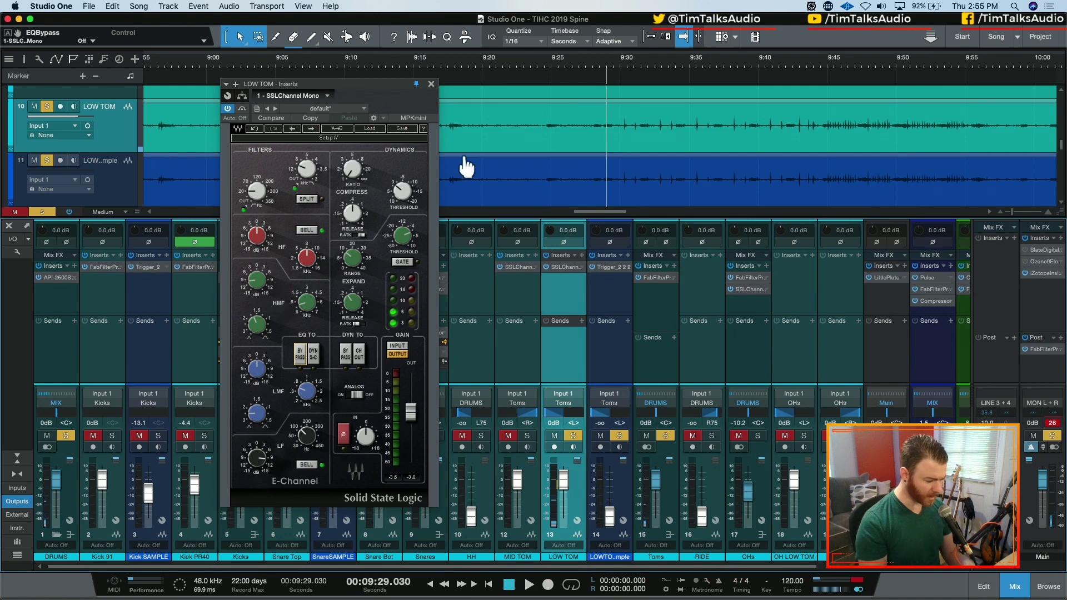
- Add FabFilter Pro-Q 3 to LOW TOM, arrange both insert windows side by side, and place the EQ ahead of SSLChannel
left_click(582, 255)
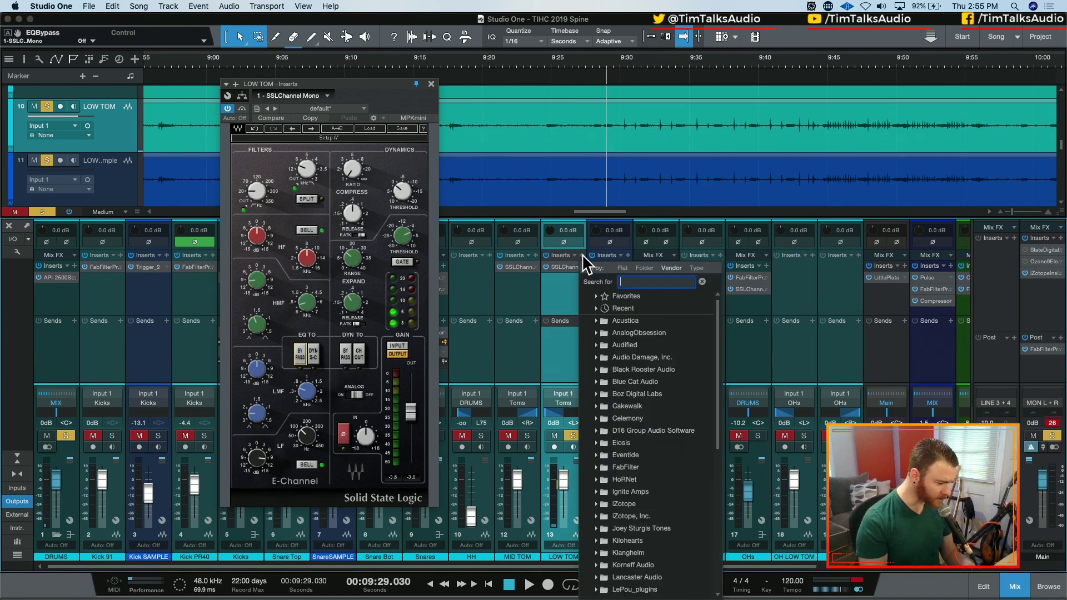
type("fab")
key("Return")
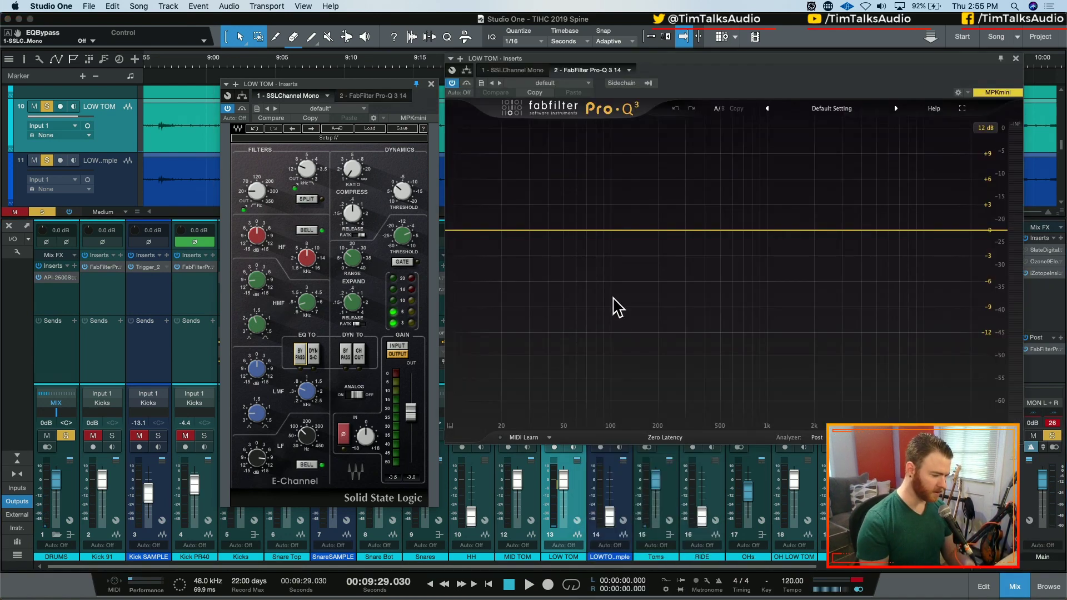
left_click_drag(619, 65, 564, 59)
left_click_drag(384, 84, 748, 121)
left_click_drag(556, 75, 434, 71)
left_click_drag(502, 62, 225, 65)
left_click_drag(744, 119, 861, 54)
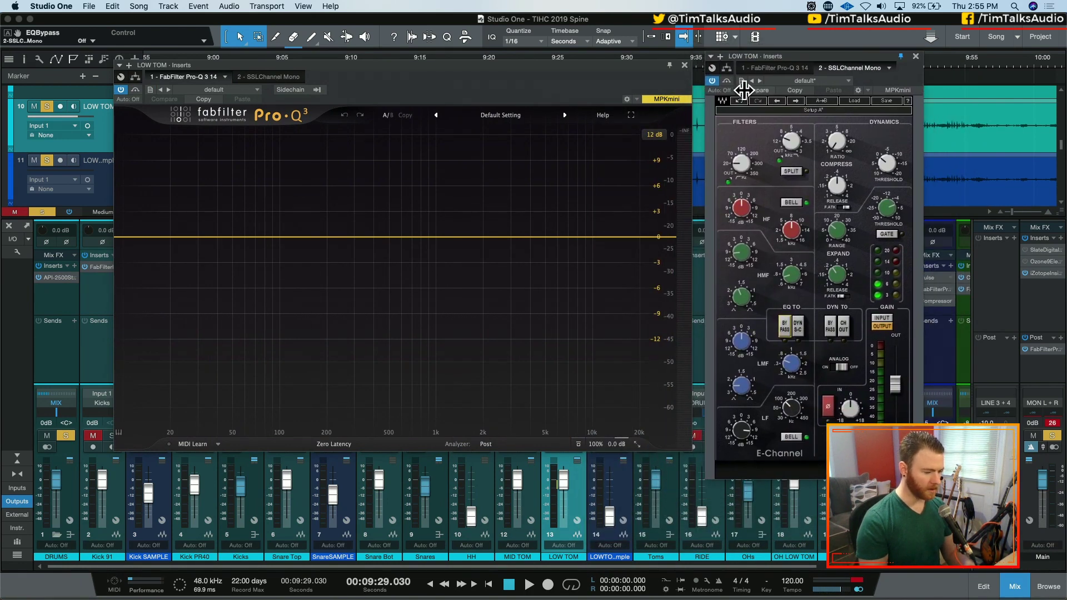
- With SSLChannel bypassed during playback, add a +6.97 dB bell with Q 4.297 and tune it to 184.95 Hz
key("space")
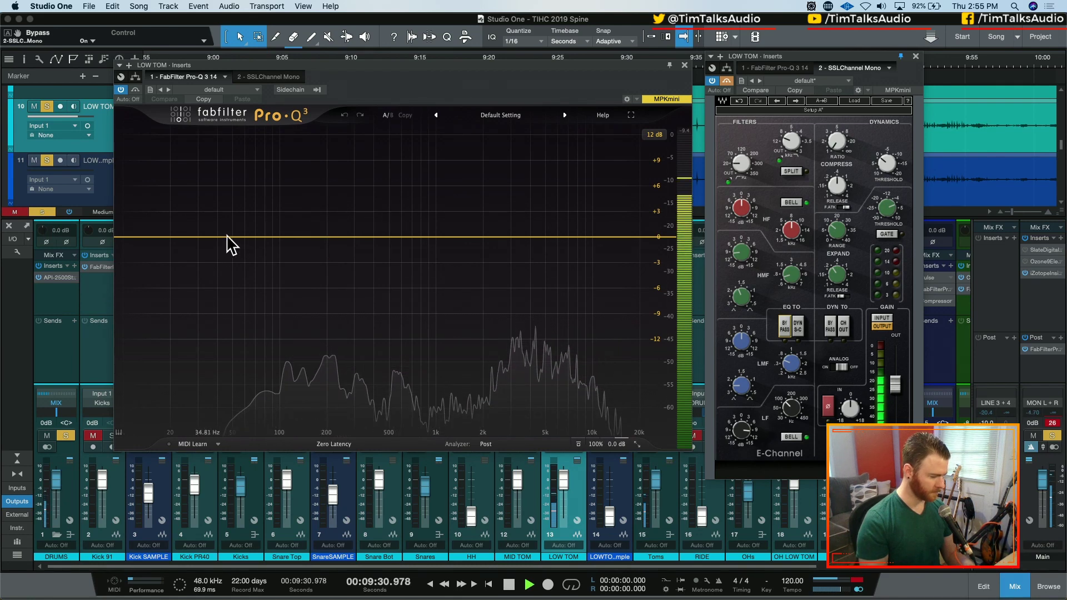
left_click_drag(245, 237, 328, 148)
scroll(268, 182, "up", 5)
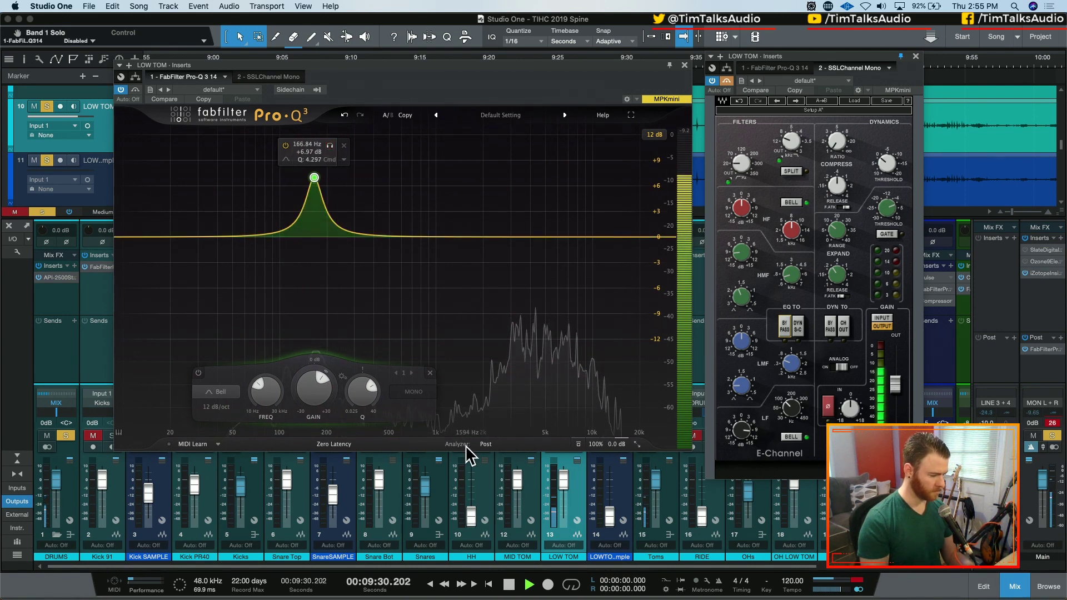
left_click_drag(317, 177, 323, 178)
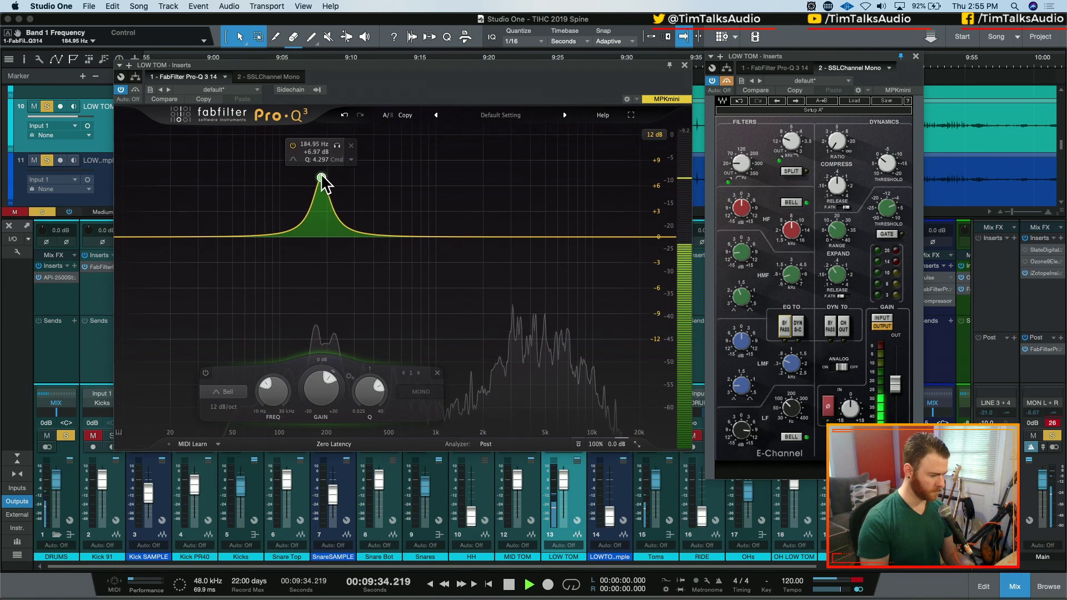
- Widen the 184.95 Hz bell to a Q of 0.927 and audition the tom
key("space")
scroll(323, 195, "down", 10)
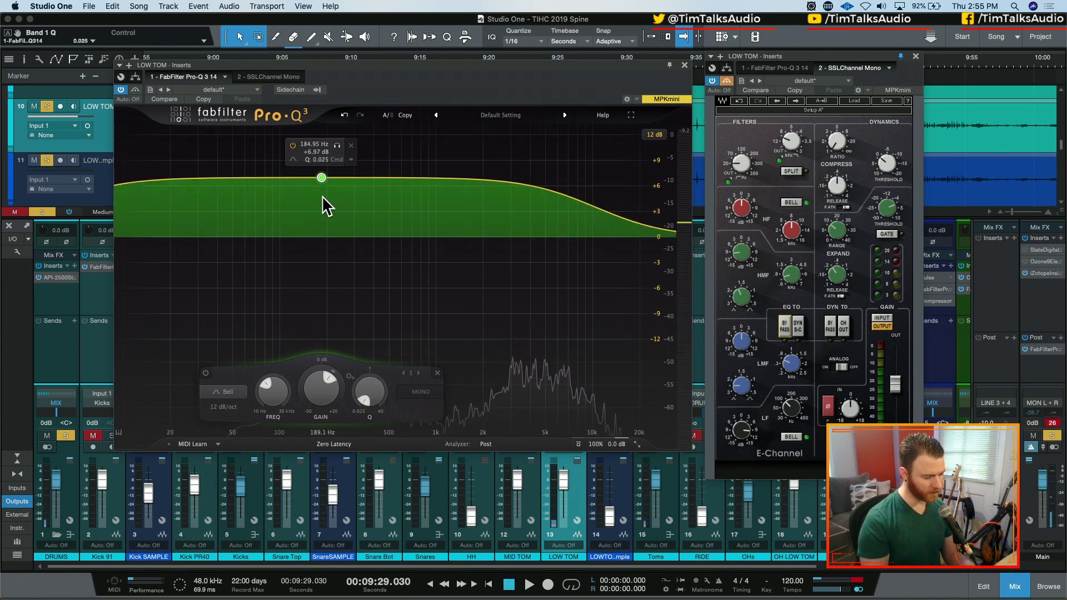
scroll(321, 195, "up", 8)
scroll(322, 195, "down", 3)
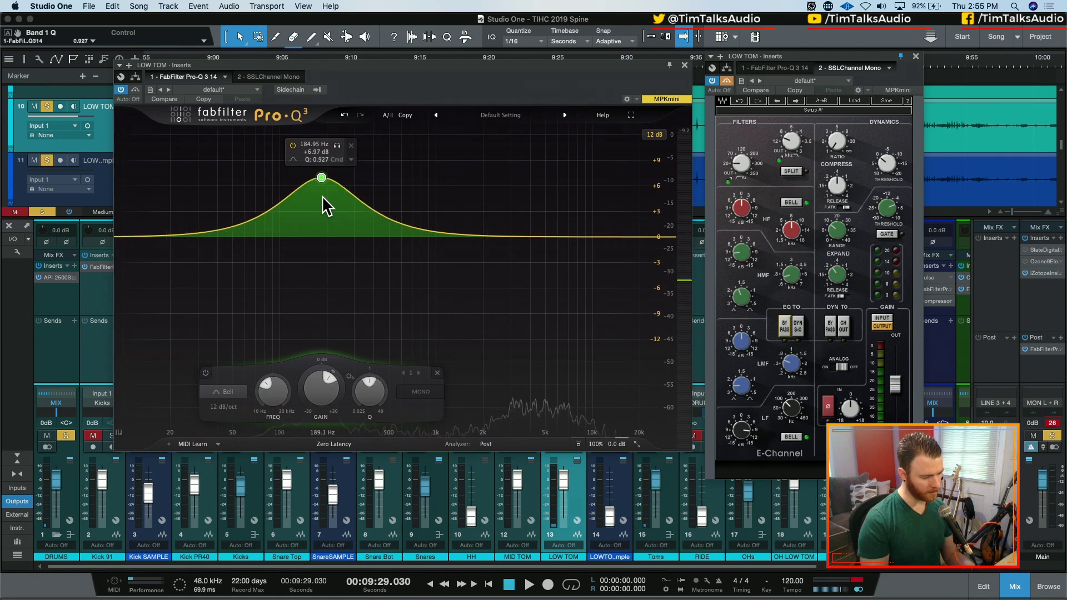
key("space")
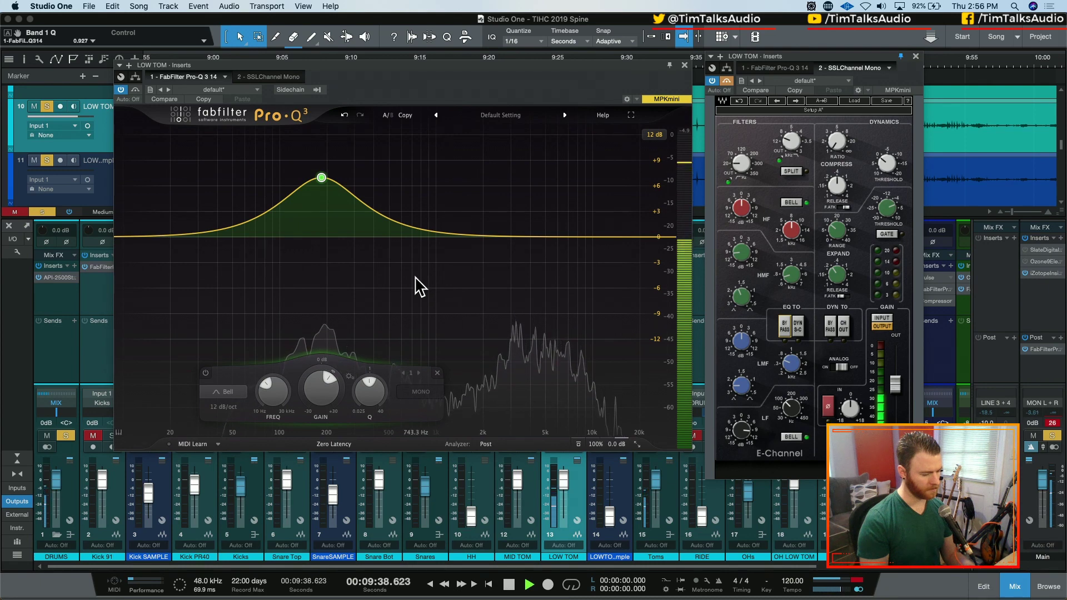
key("space")
- Add a bell at 5374.1 Hz with 0 dB gain and a dynamic range of -4.54 dB
left_click_drag(547, 237, 550, 270)
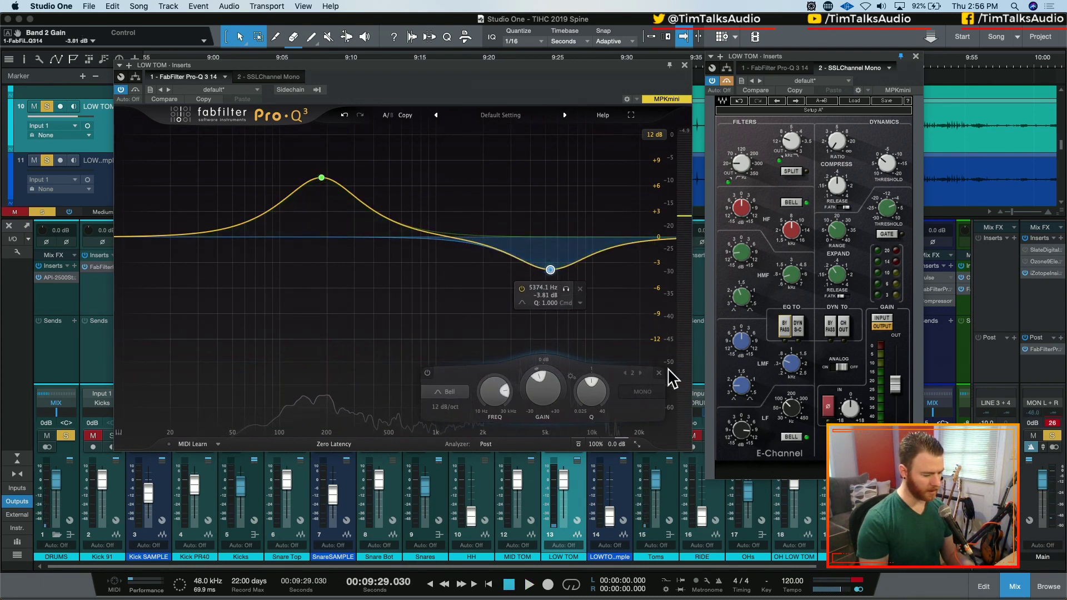
double_click(544, 396)
left_click_drag(521, 384, 518, 431)
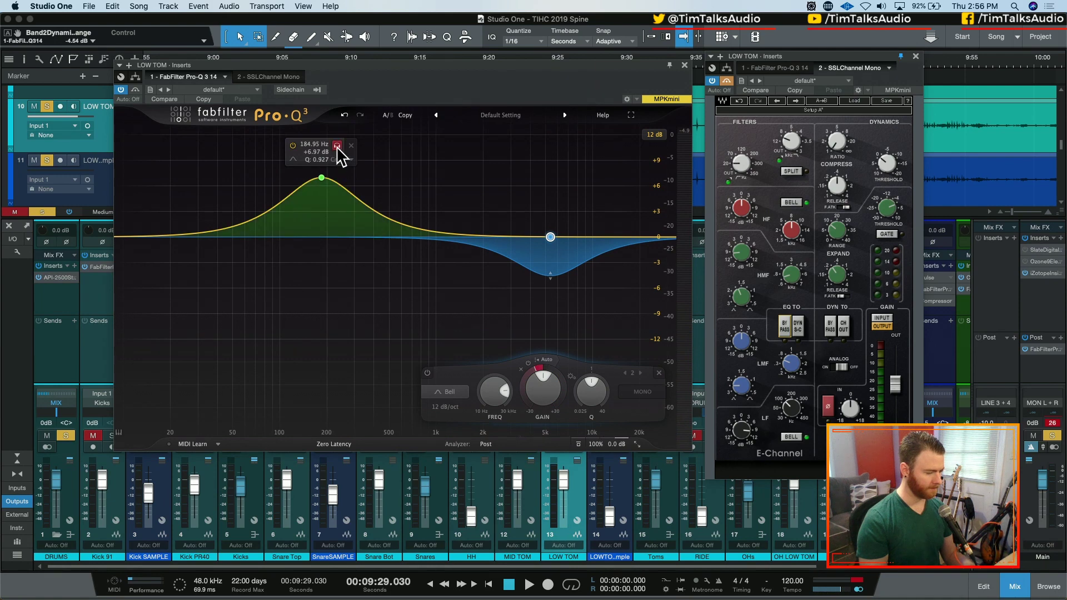
- Disable the 184.95 Hz bell and reduce the high bell's dynamic range to about -2.8 dB during playback
left_click(312, 180)
left_click(294, 145)
key("space")
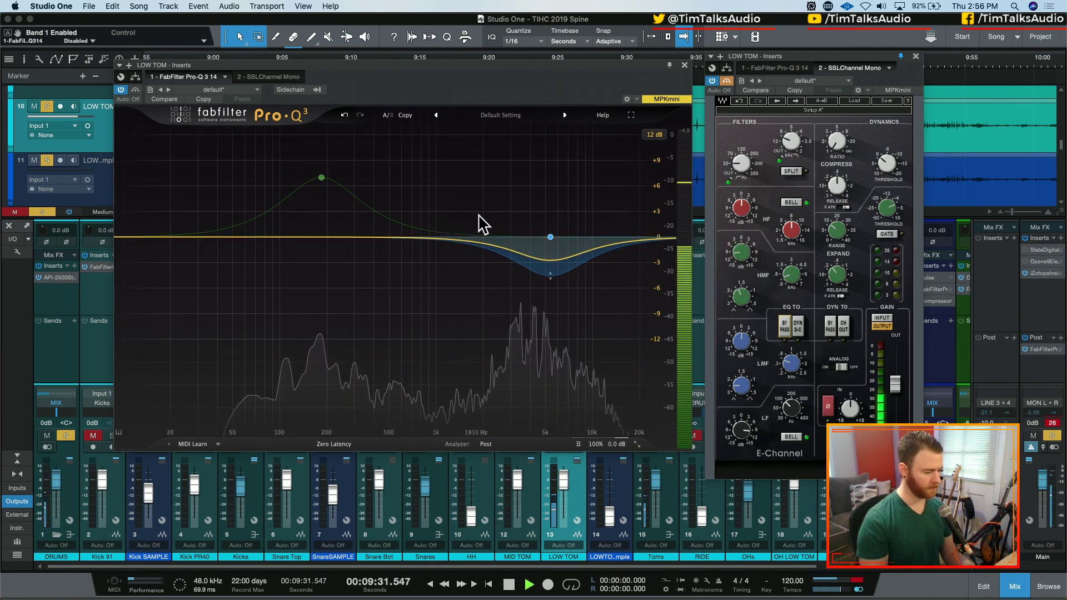
left_click(549, 276)
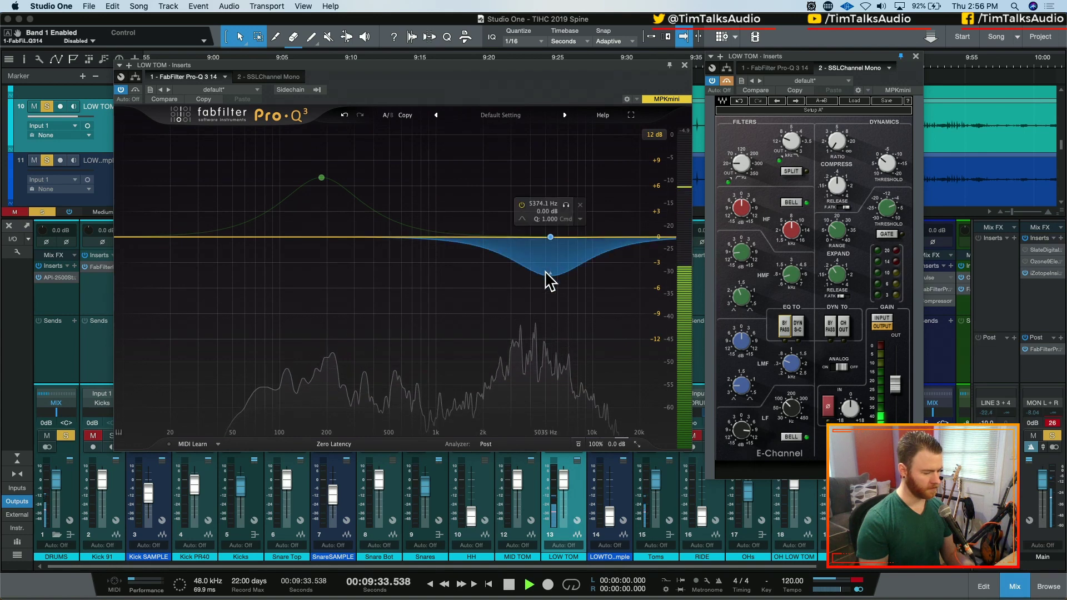
left_click_drag(548, 279, 544, 259)
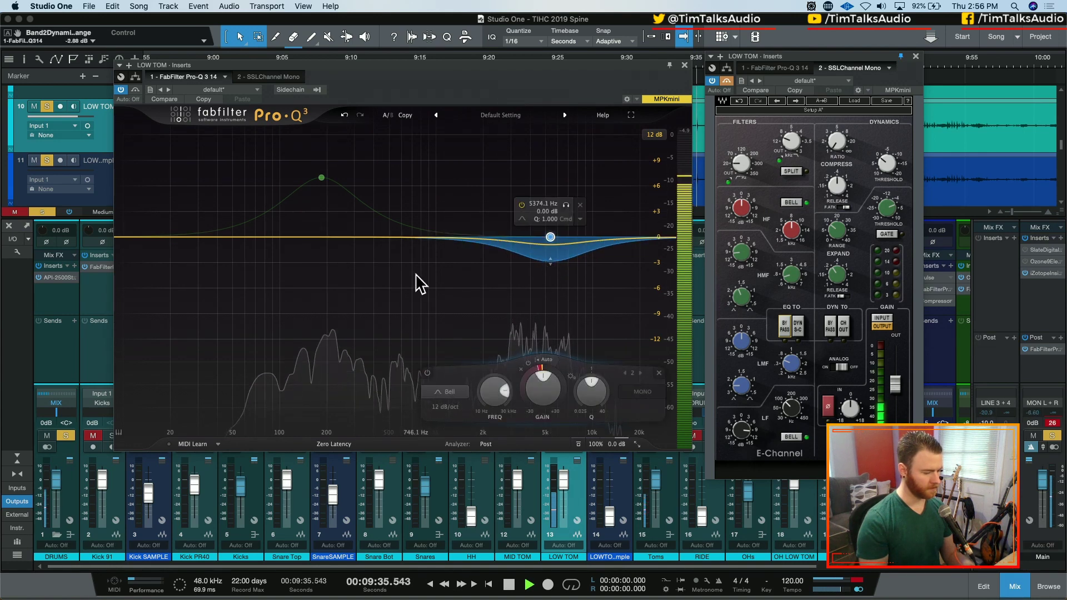
- Solo the dynamic bell, shift it to 5121.0 Hz, and compare the tom with the band disabled and enabled
left_click(565, 202)
left_click(566, 204)
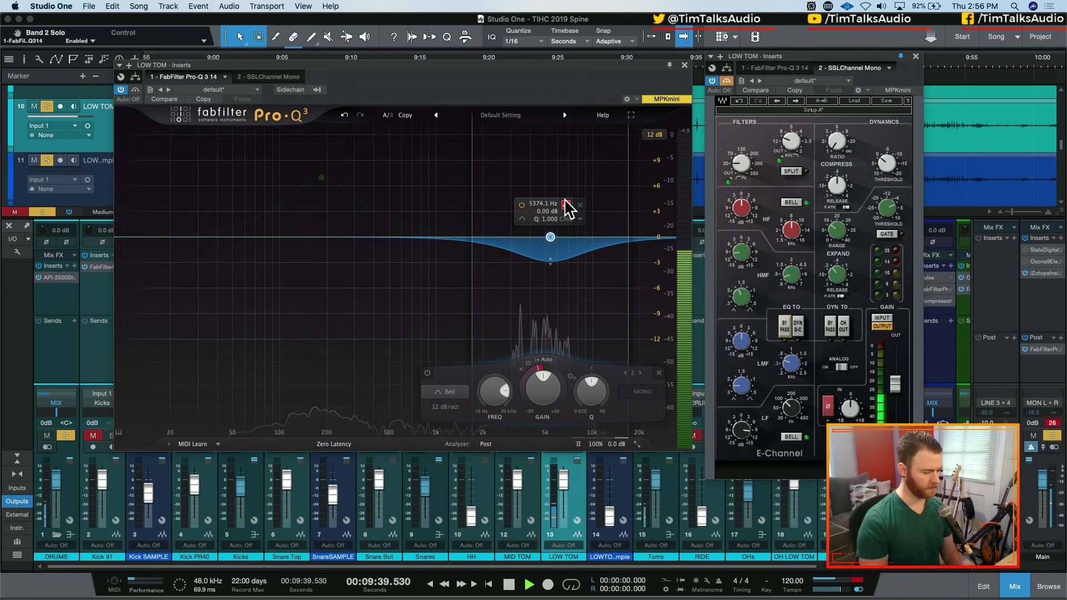
left_click_drag(563, 200, 560, 201)
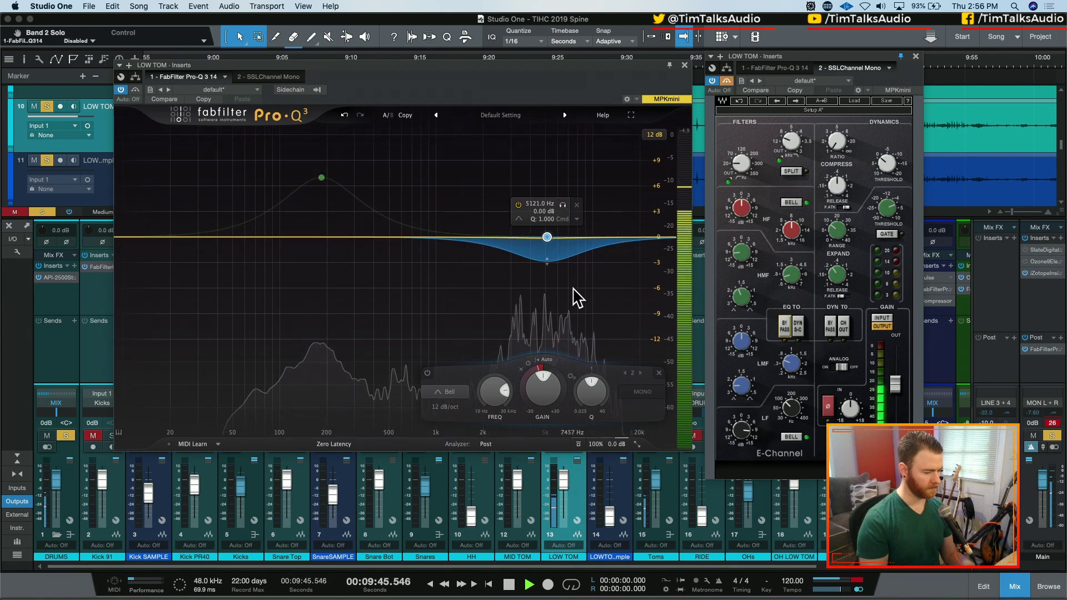
left_click(517, 206)
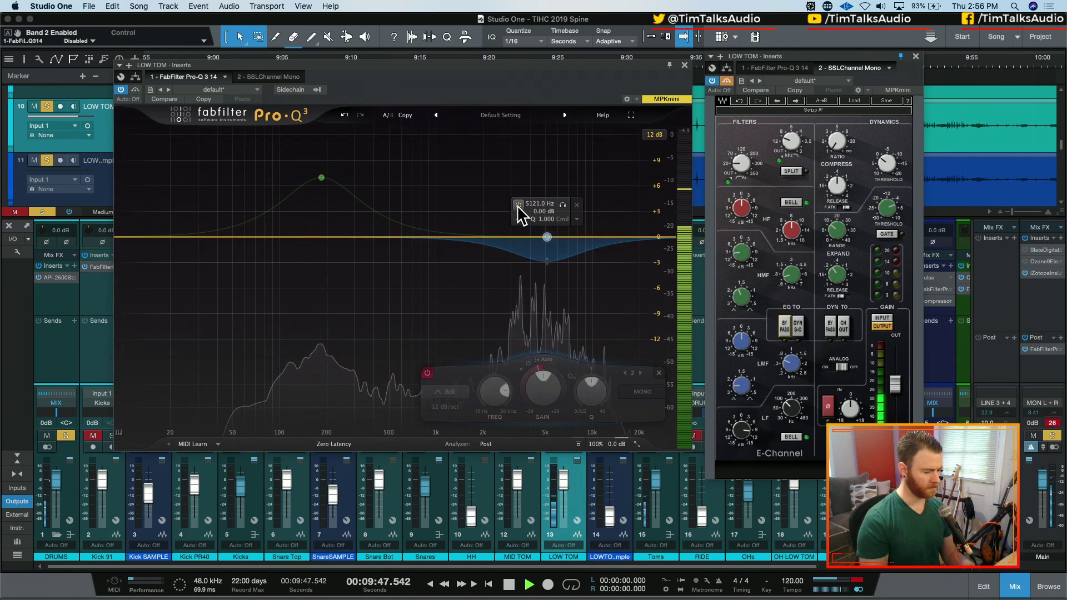
left_click(517, 206)
- Add a high cut at 10425 Hz and set its slope to 30 dB/oct
left_click_drag(639, 239, 596, 238)
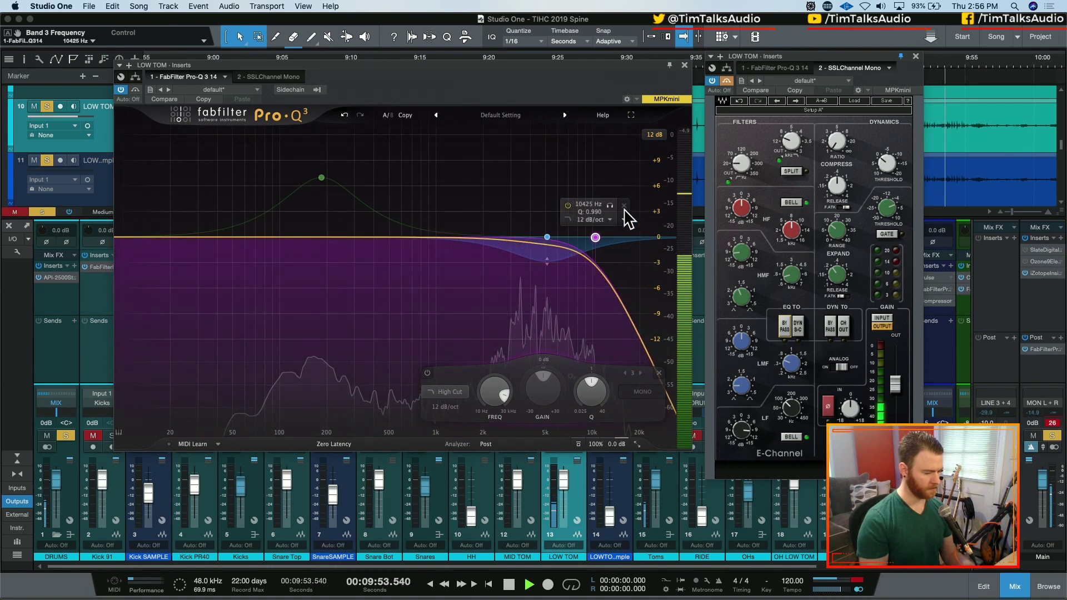
left_click(607, 220)
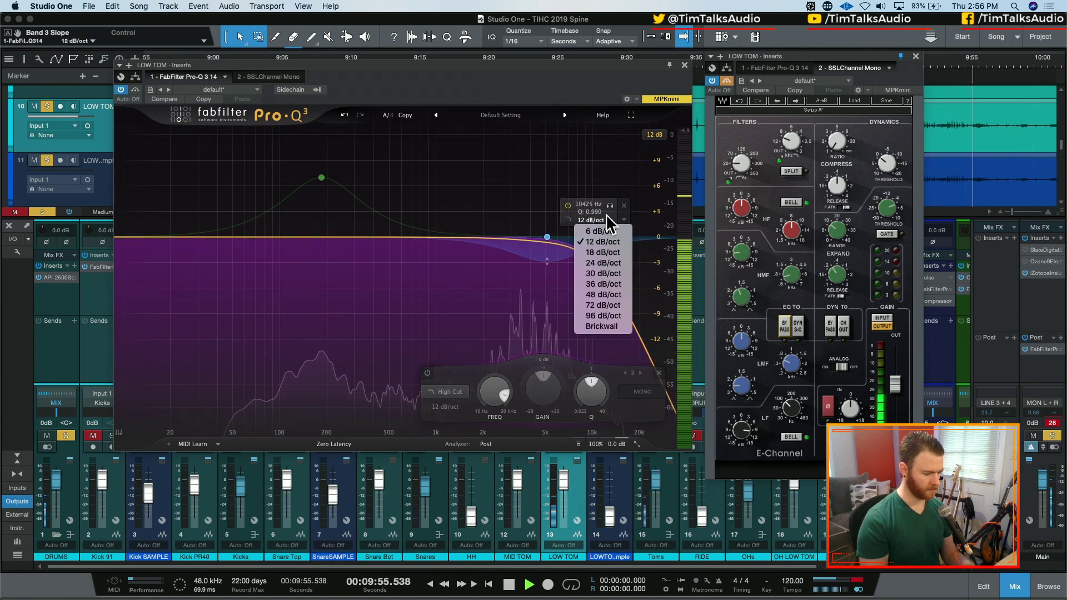
left_click(614, 274)
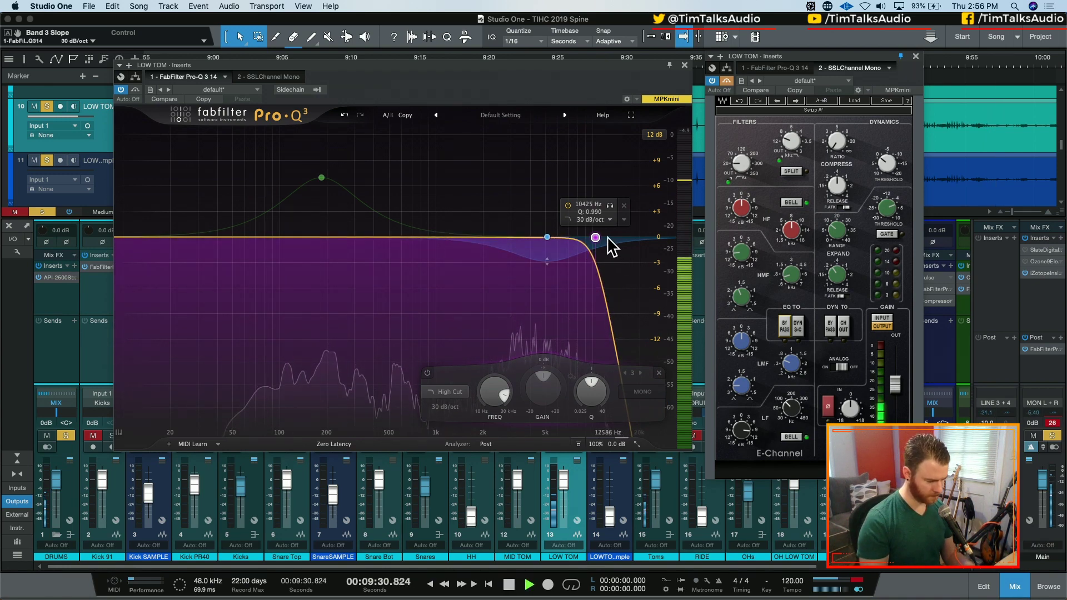
- Sweep the high cut's frequency during playback, compare it switched off and on, and settle it at 9387.5 Hz
left_click_drag(595, 238, 573, 239)
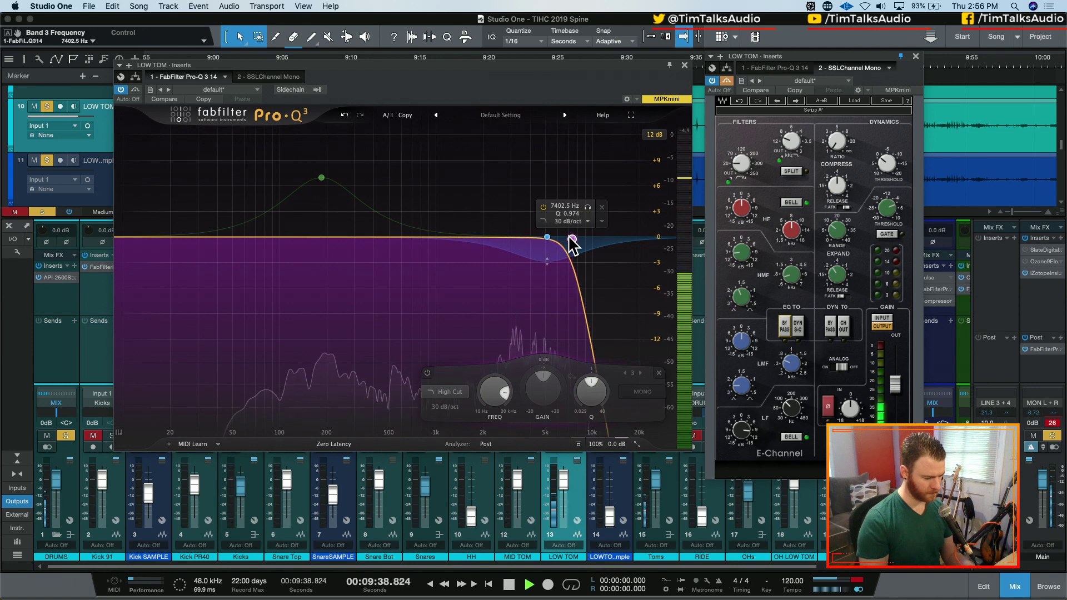
left_click_drag(572, 240, 576, 239)
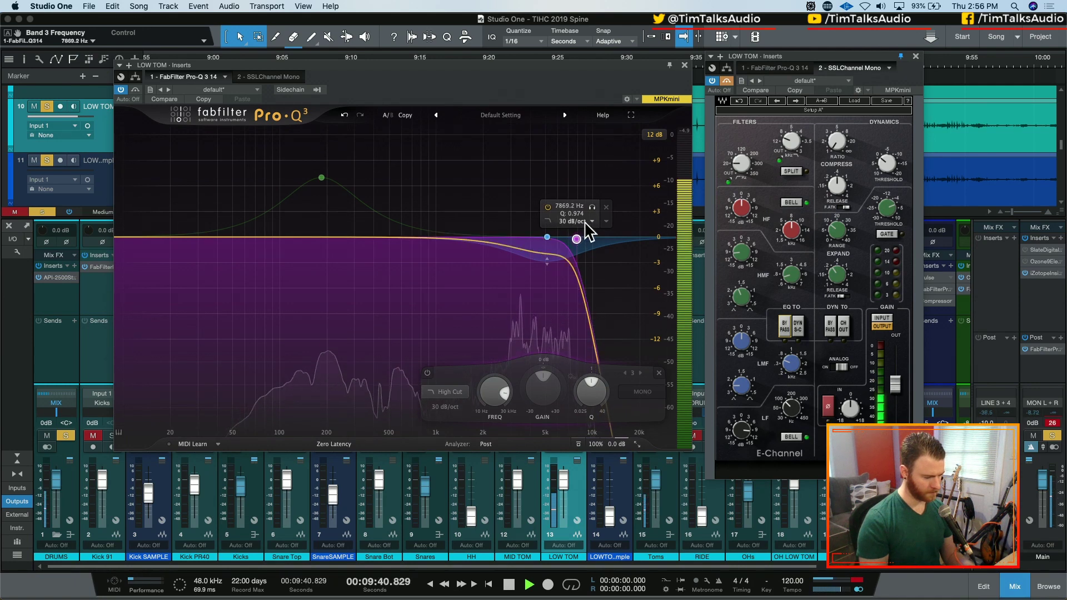
left_click(551, 209)
left_click(551, 209)
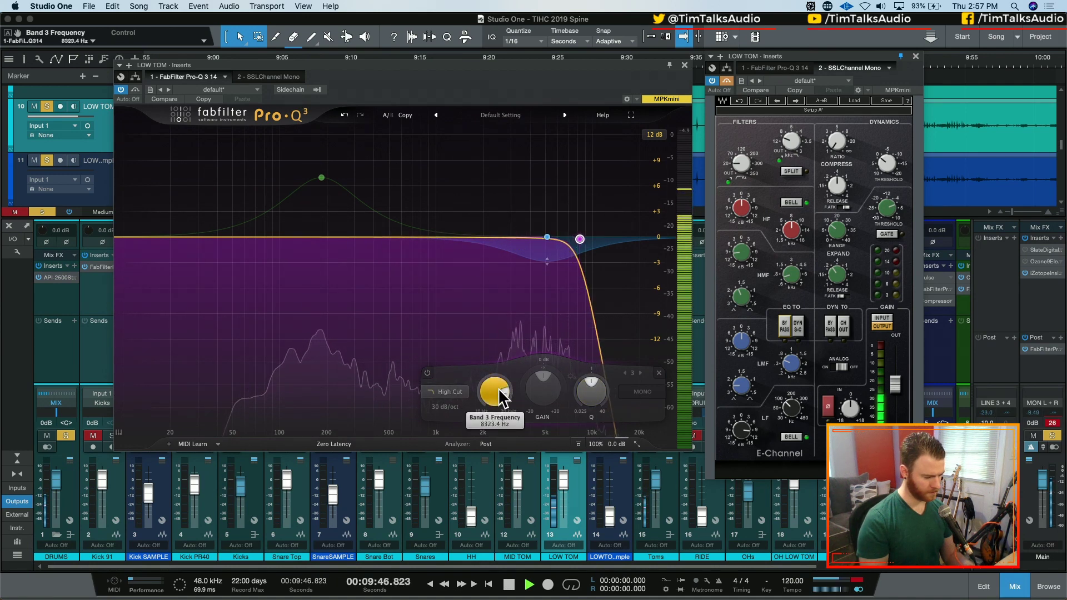
scroll(498, 388, "up", 3)
scroll(498, 388, "down", 2)
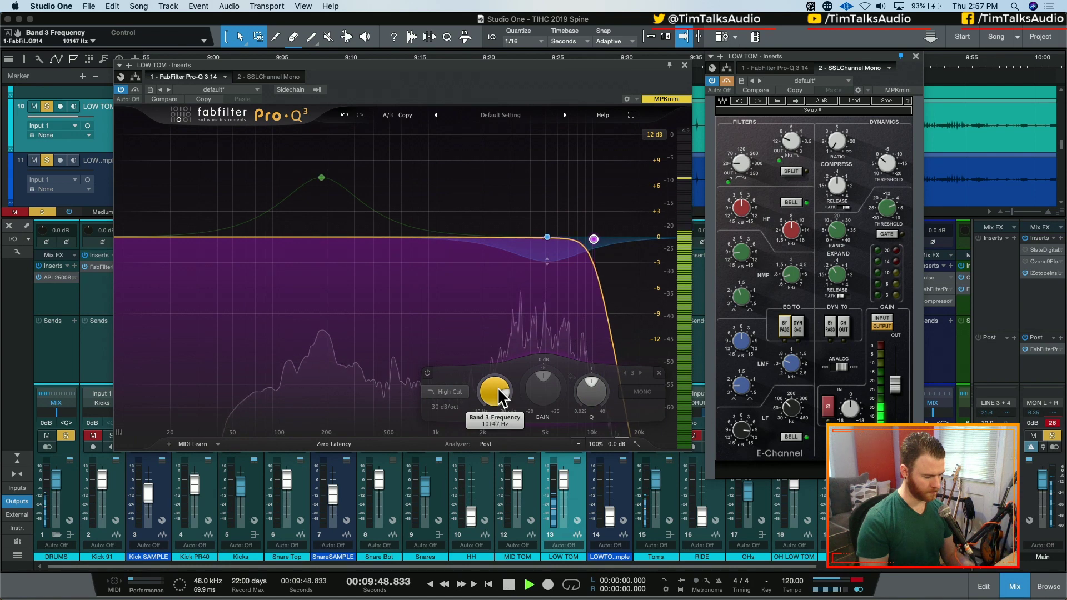
scroll(497, 388, "down", 1)
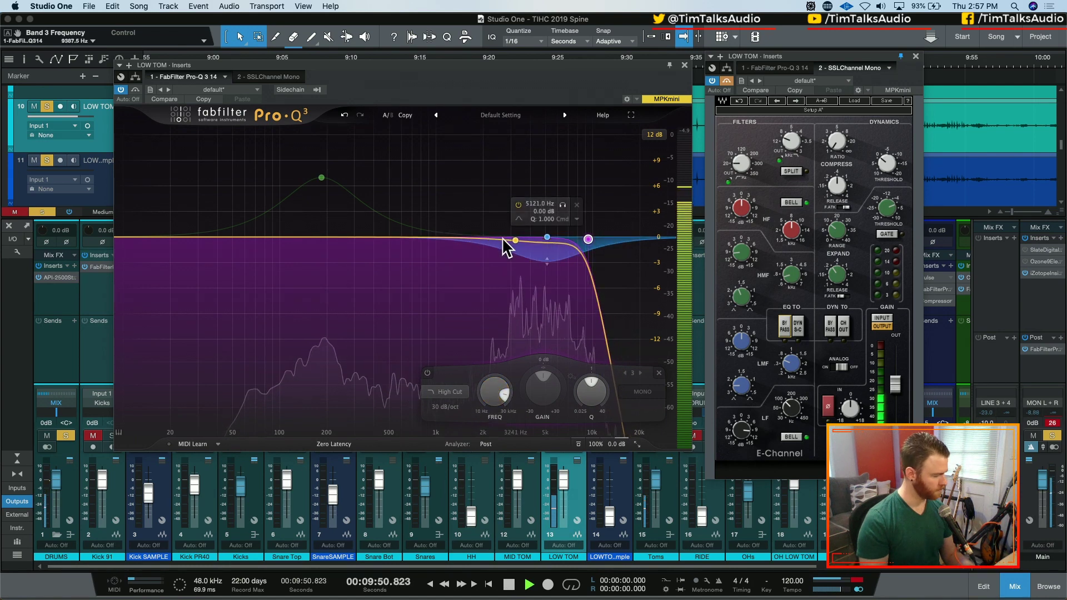
- Compare the tom with the 5121.0 Hz dynamic bell disabled and enabled during playback
left_click(537, 238)
left_click(519, 207)
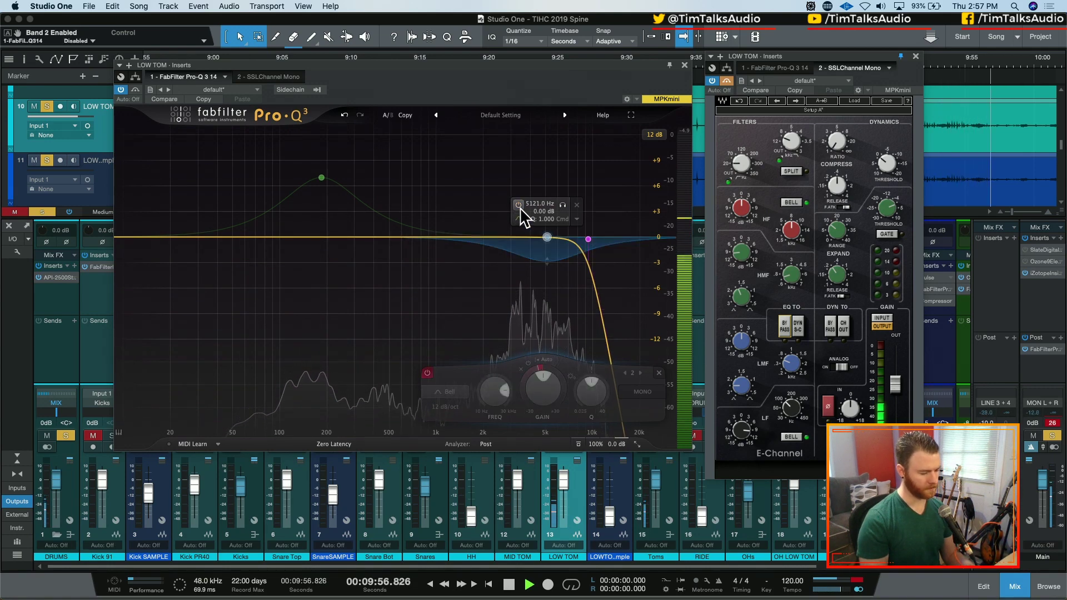
left_click(519, 207)
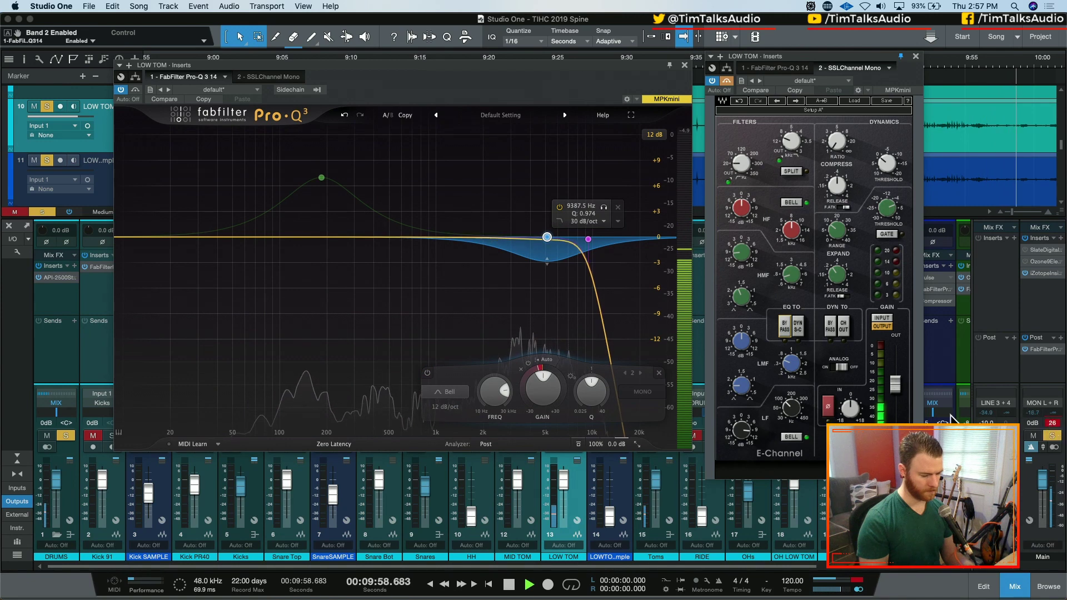
- Re-enable the 184.95 Hz bell and add a 12 dB/oct low cut at 37.894 Hz
left_click(293, 145)
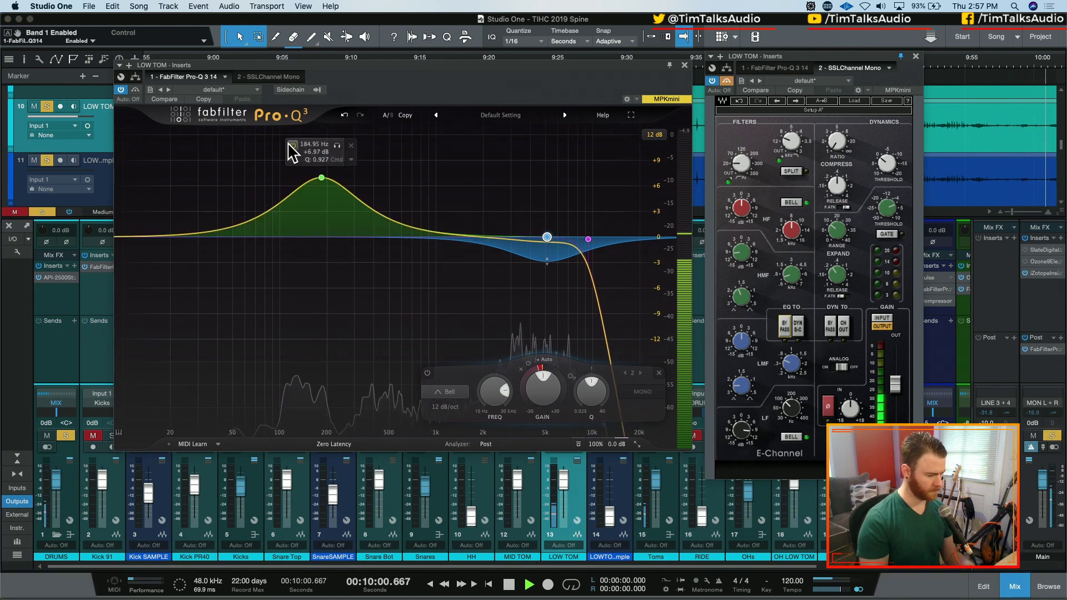
left_click_drag(148, 238, 215, 240)
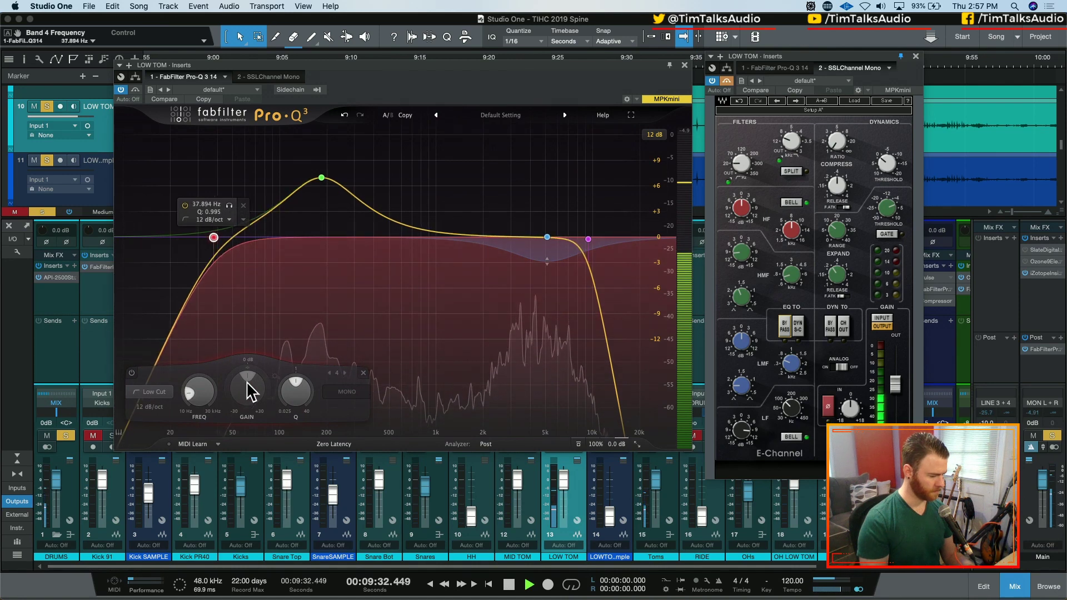
- Move the boosting bell to 64.935 Hz at +9.40 dB and narrow its Q to 1.744
left_click(322, 178)
left_click_drag(322, 182, 242, 160)
scroll(248, 159, "up", 4)
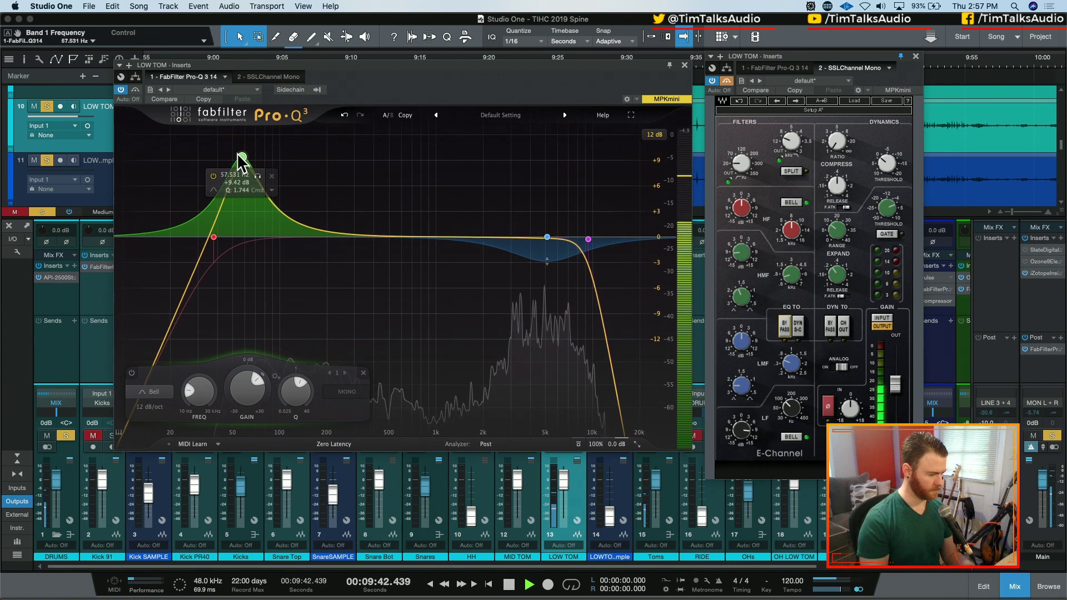
left_click_drag(241, 160, 249, 161)
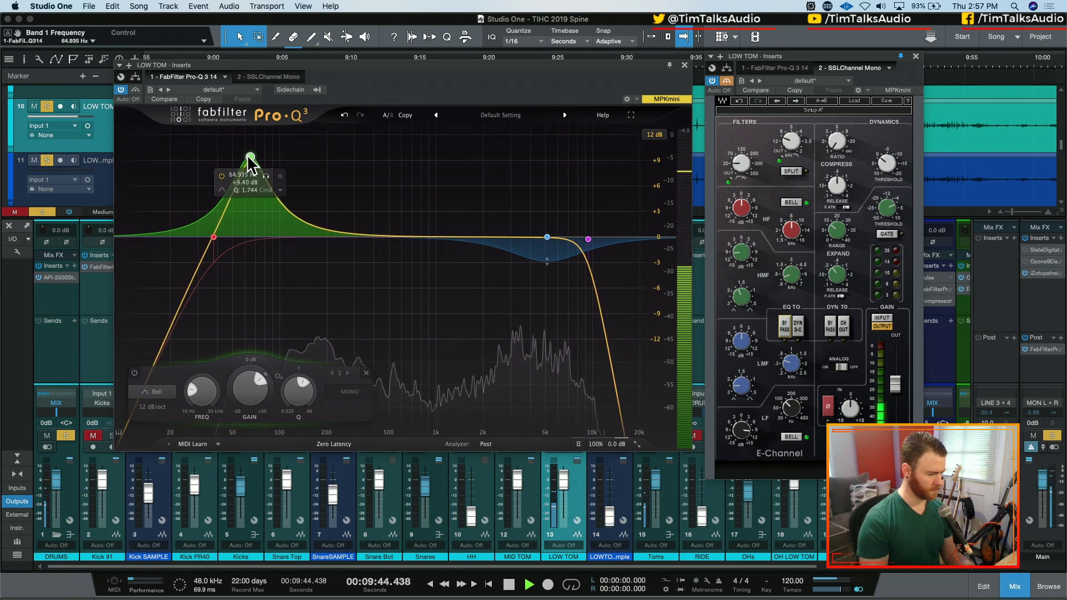
- Add a midrange bell cut of -3.92 dB at 620.77 Hz with a Q of 1.259
left_click_drag(307, 232, 404, 271)
left_click(296, 263)
left_click(362, 189)
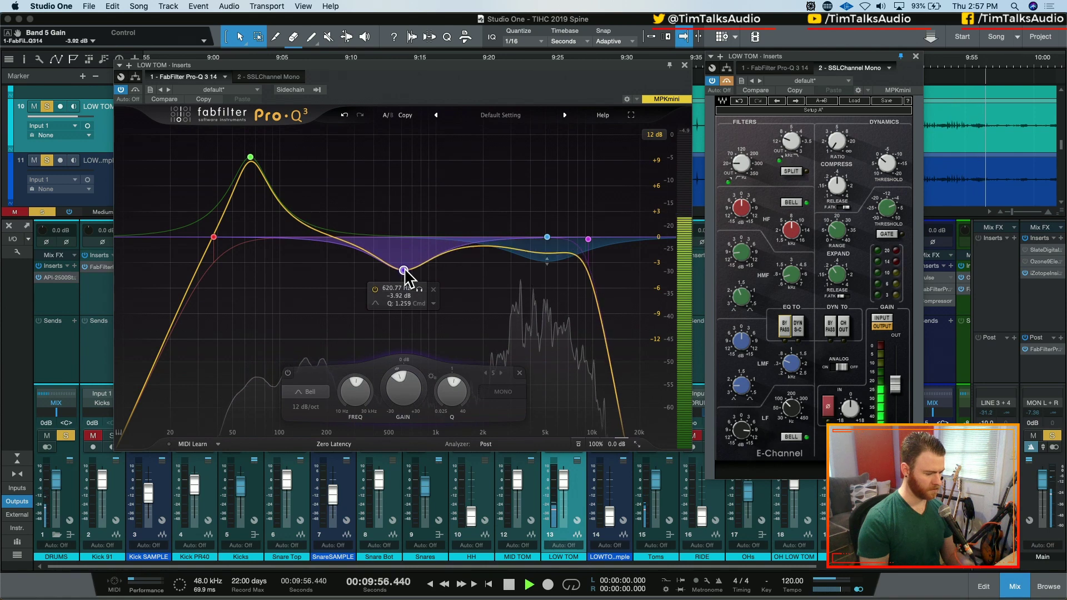
- Audition the 64.935 Hz boosting bell in solo during playback and shift it to 67.602 Hz
key("space")
key("space")
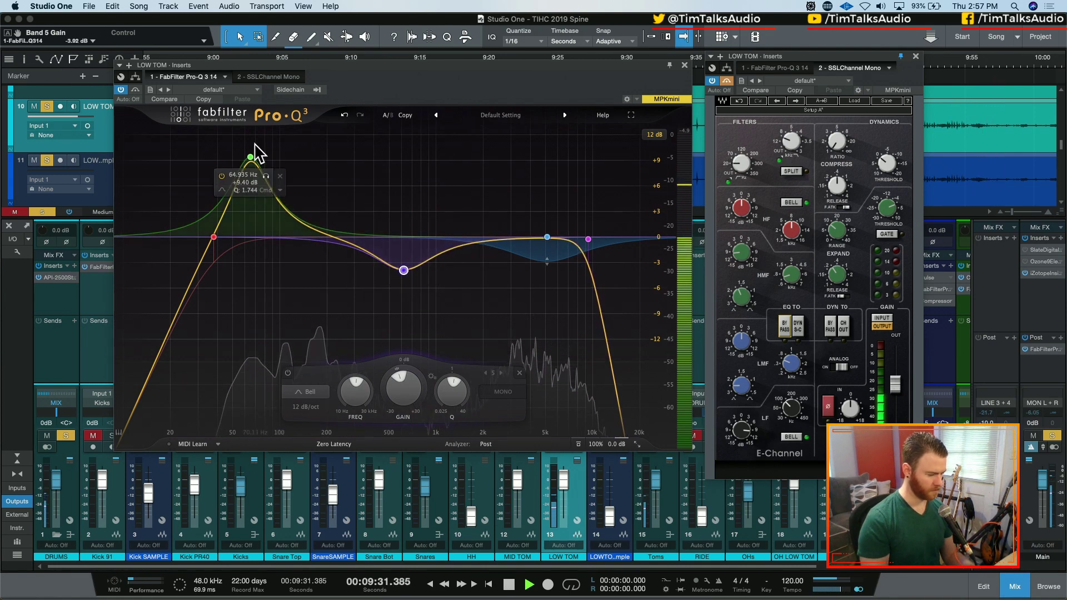
left_click(266, 177)
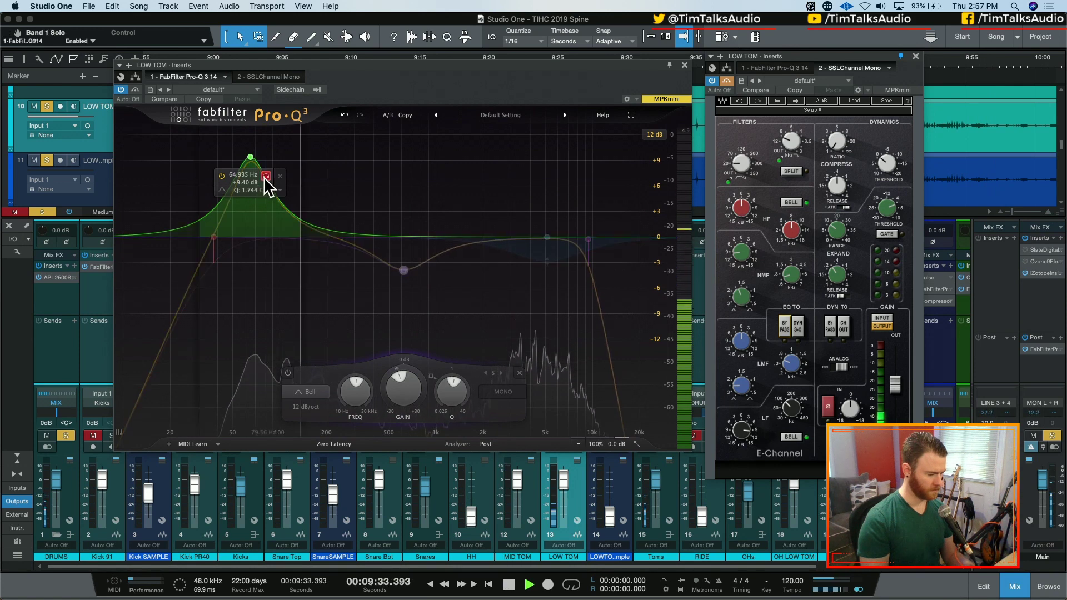
left_click_drag(265, 178, 268, 179)
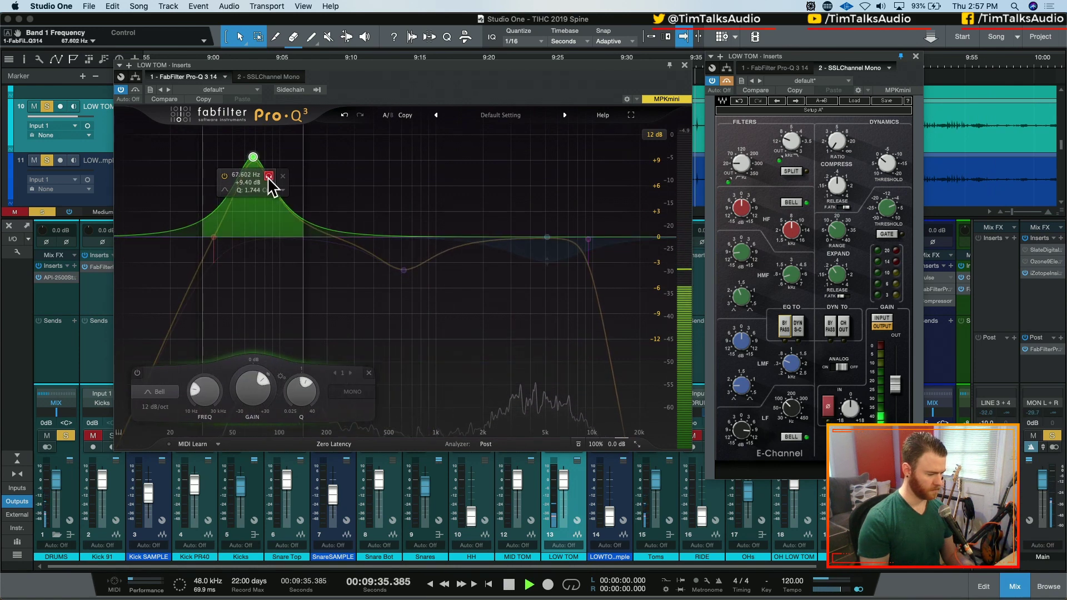
left_click(269, 177)
key("space")
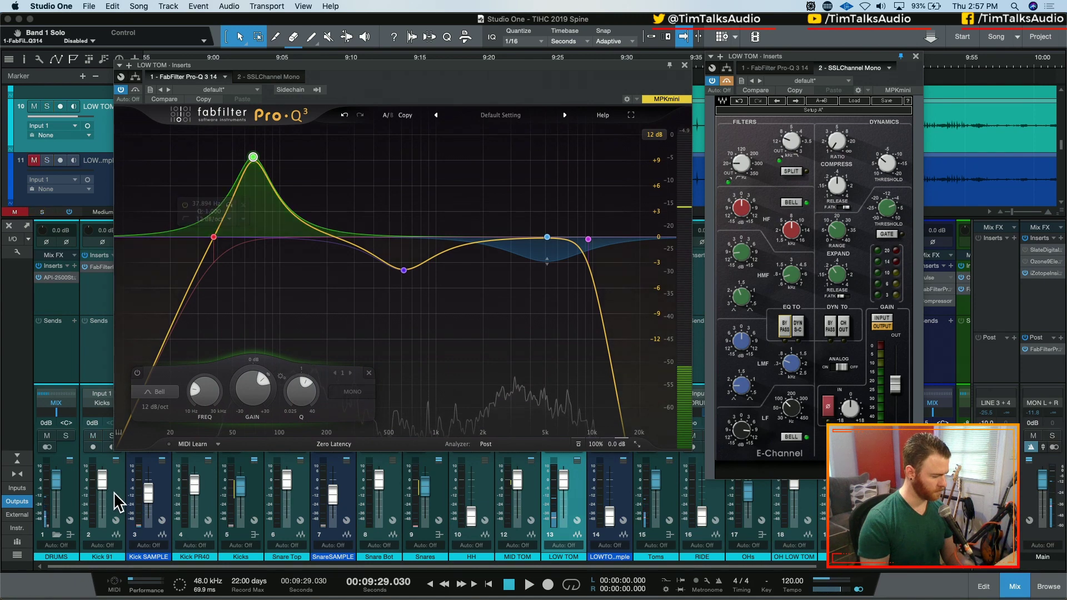
- Solo the DRUMS bus during playback, move the low boosting bell to 107.93 Hz at +8.20 dB, and narrow its Q to 13.40
key("space")
left_click(67, 436)
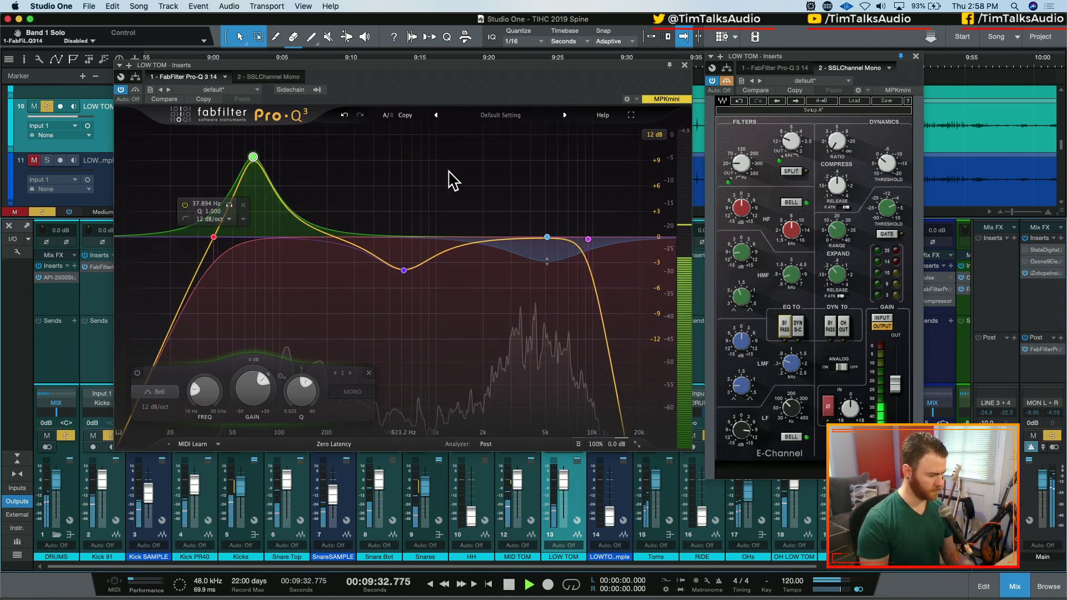
left_click_drag(253, 151, 291, 167)
scroll(274, 202, "down", 5)
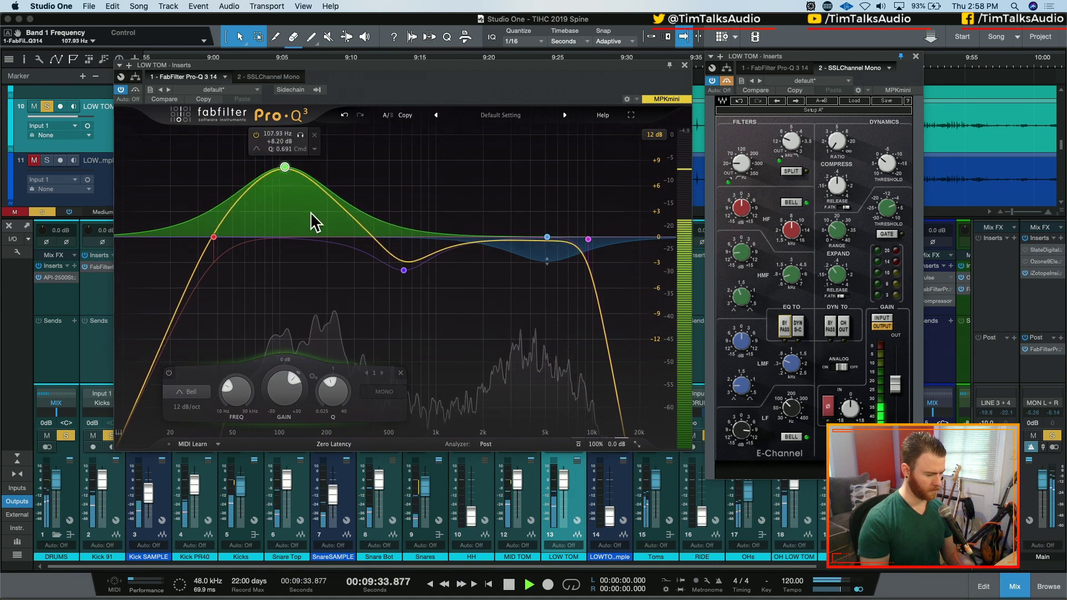
key("space")
scroll(285, 179, "up", 10)
scroll(286, 179, "down", 2)
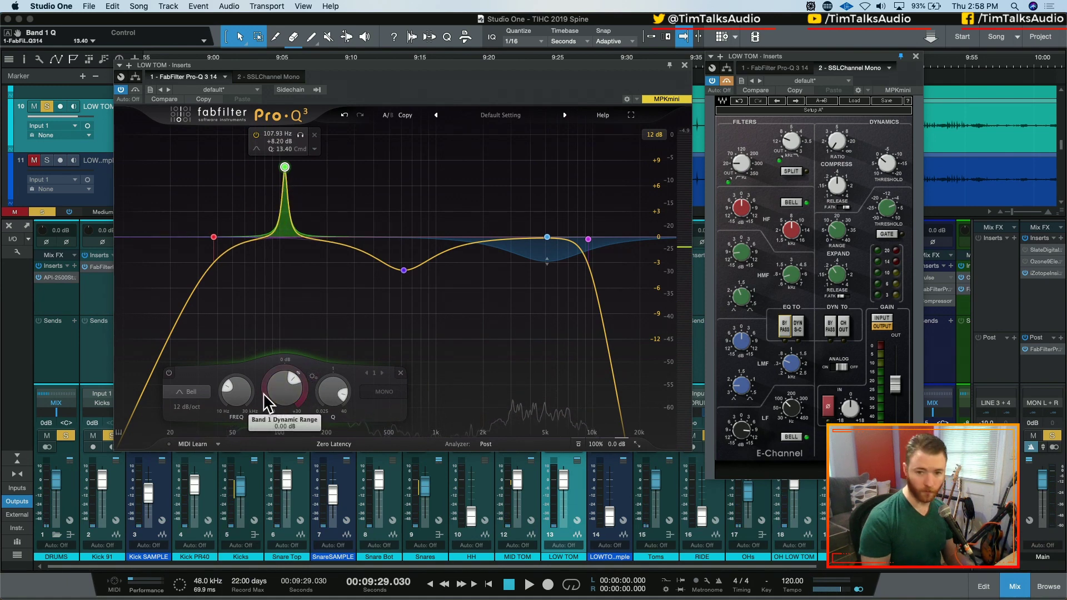
- Audition the narrow 107.93 Hz bell during playback, both in context and with the band soloed
key("space")
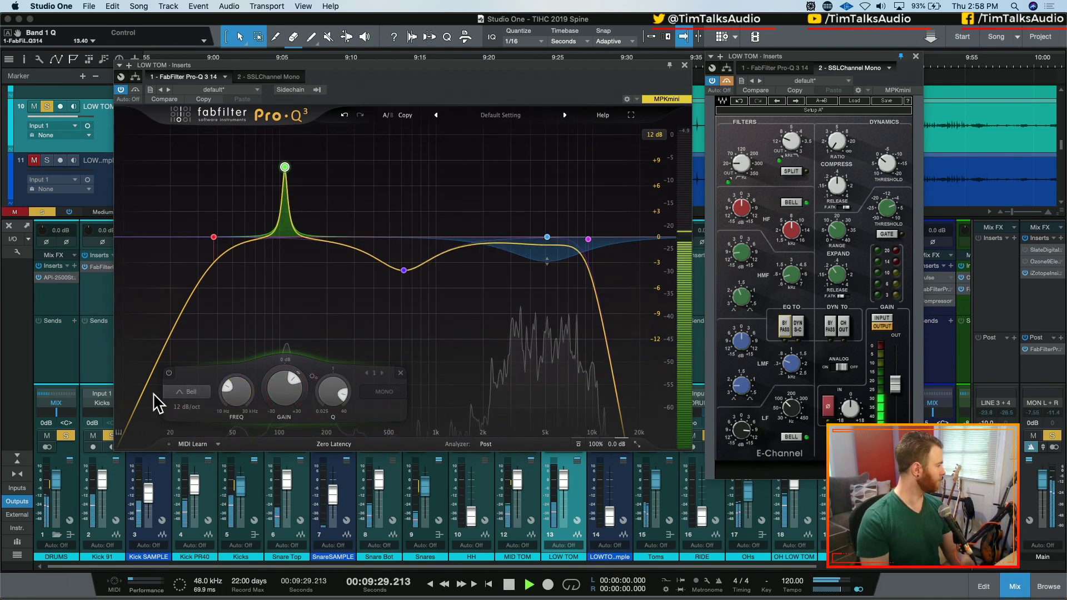
mouse_move(311, 165)
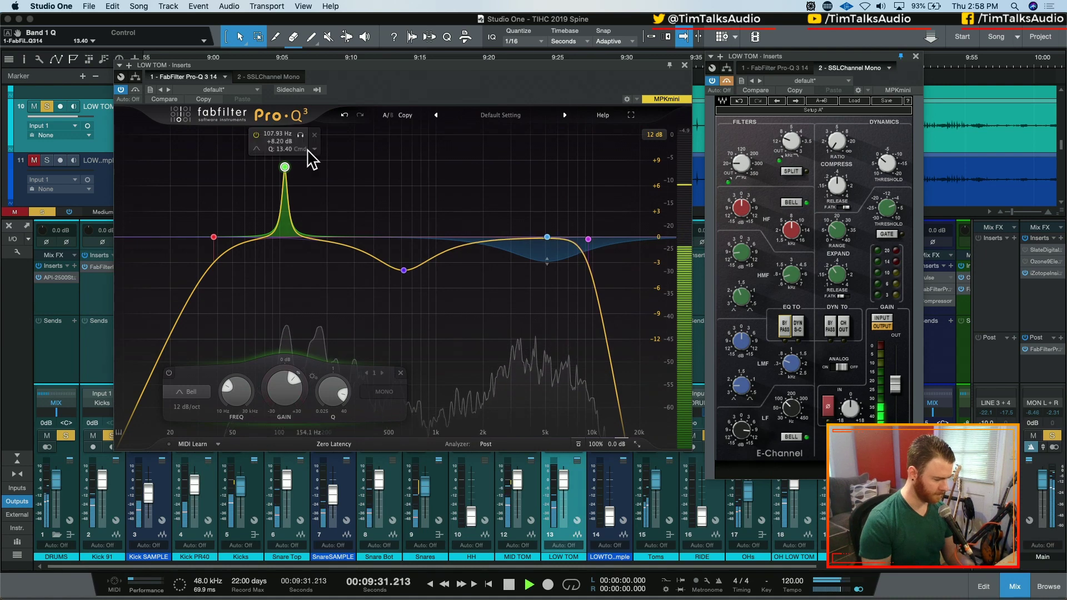
key("space")
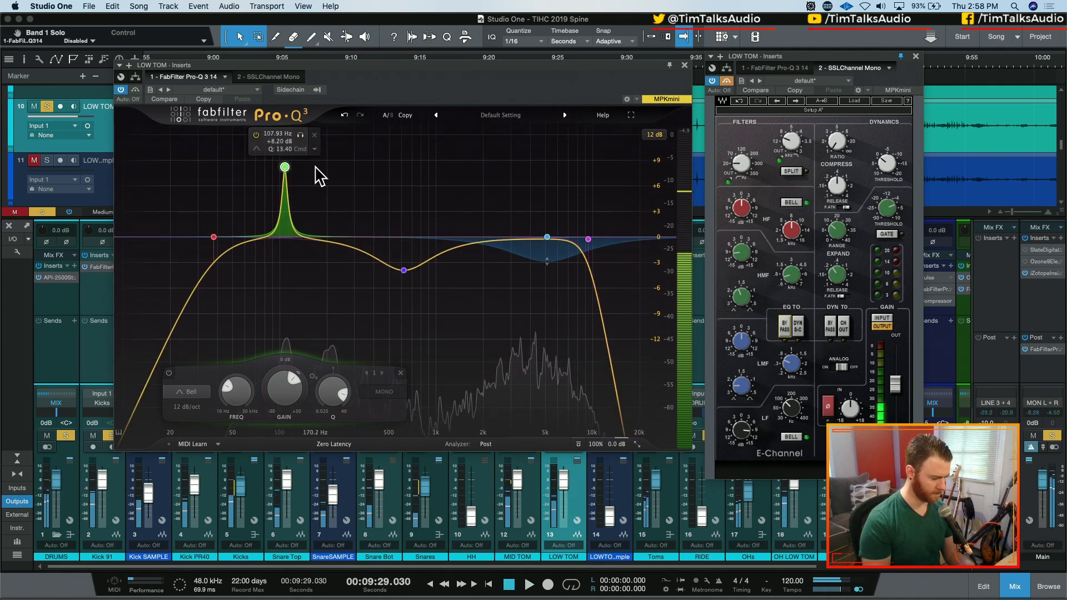
key("space")
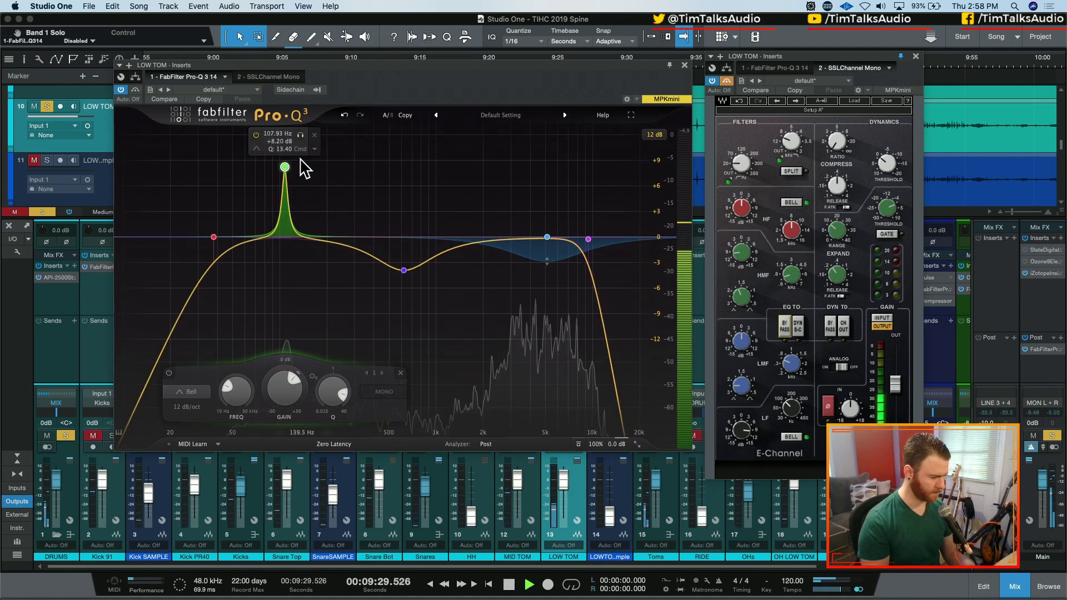
left_click(300, 135)
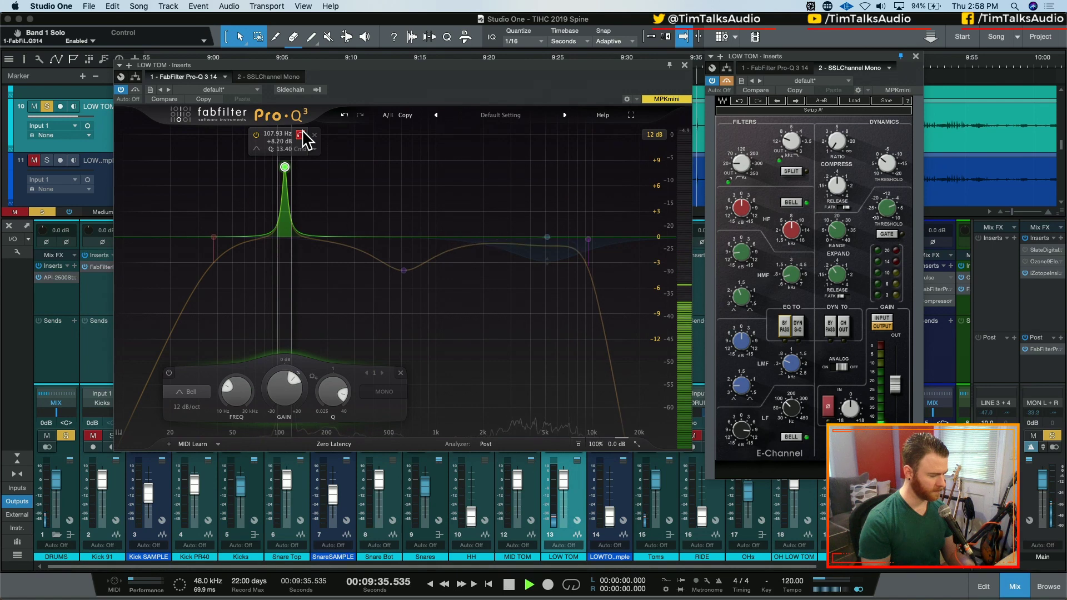
left_click(302, 135)
key("space")
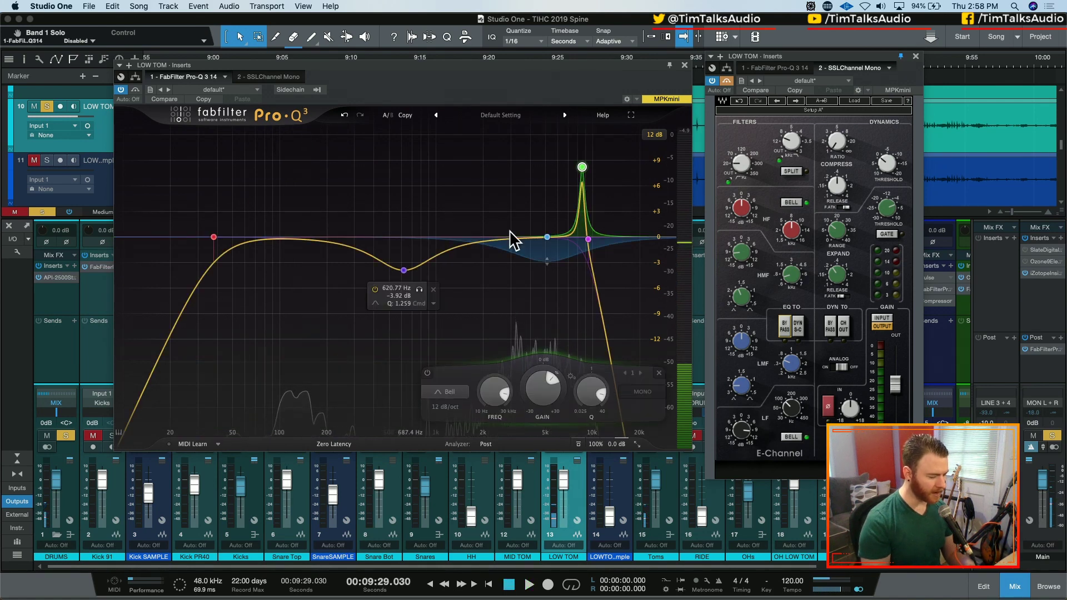
- Undo the last bell move and turn the 107.93 Hz bell into a -10.38 dB cut
left_click(344, 114)
mouse_move(291, 392)
left_mouse_down()
mouse_move(278, 488)
mouse_move(278, 395)
left_mouse_up()
key("space")
- Add a wide boosting bell around the narrow cut, set its Q to 0.750, and move it to about 70 Hz
mouse_move(289, 303)
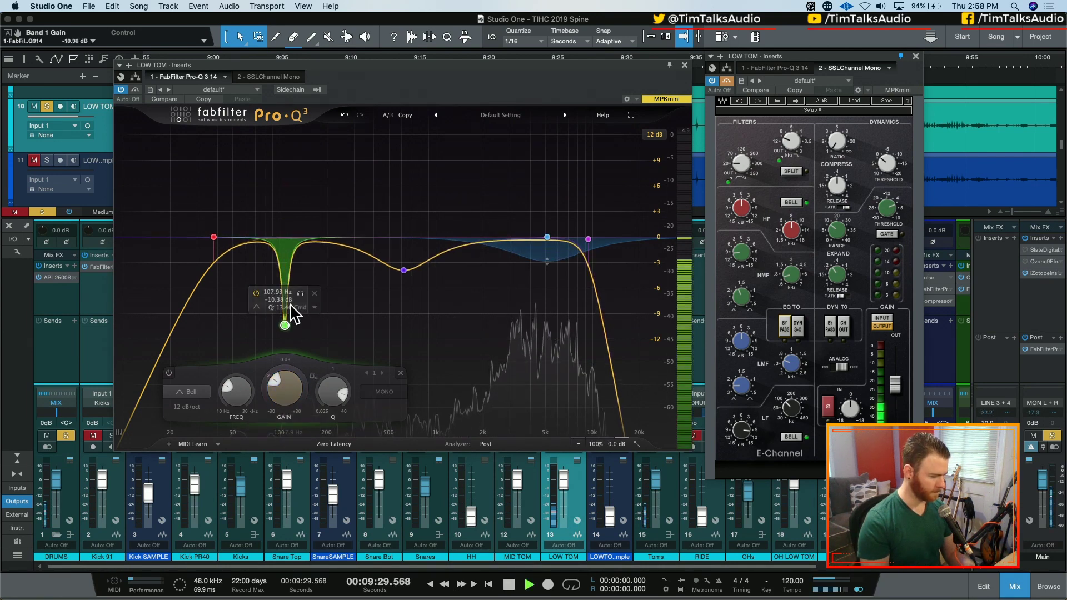
left_click_drag(265, 239, 283, 206)
scroll(290, 210, "down", 10)
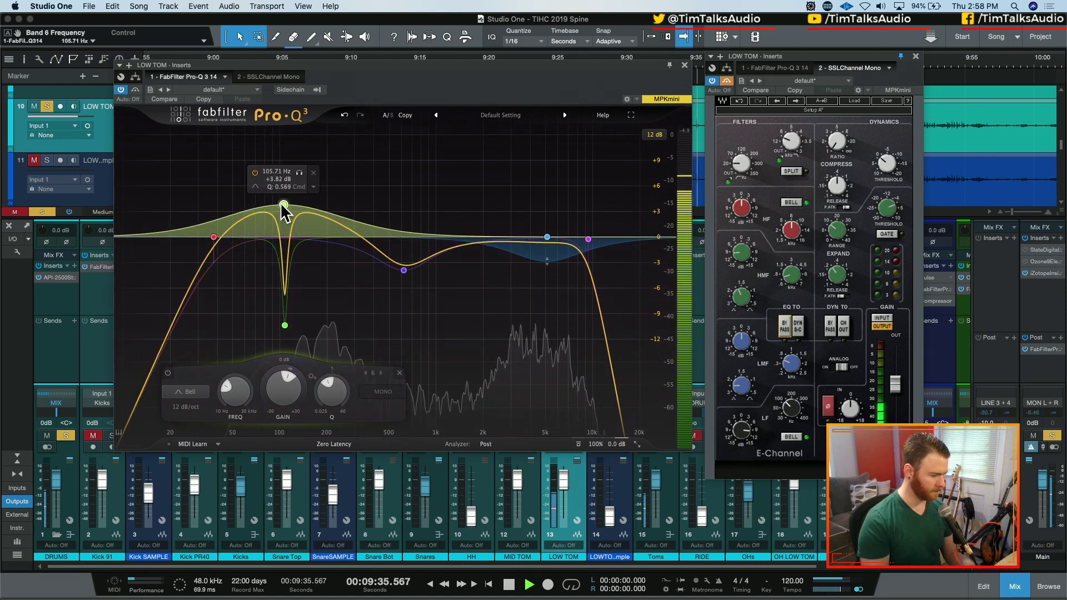
scroll(282, 207, "up", 6)
scroll(280, 205, "down", 4)
left_click_drag(280, 205, 245, 195)
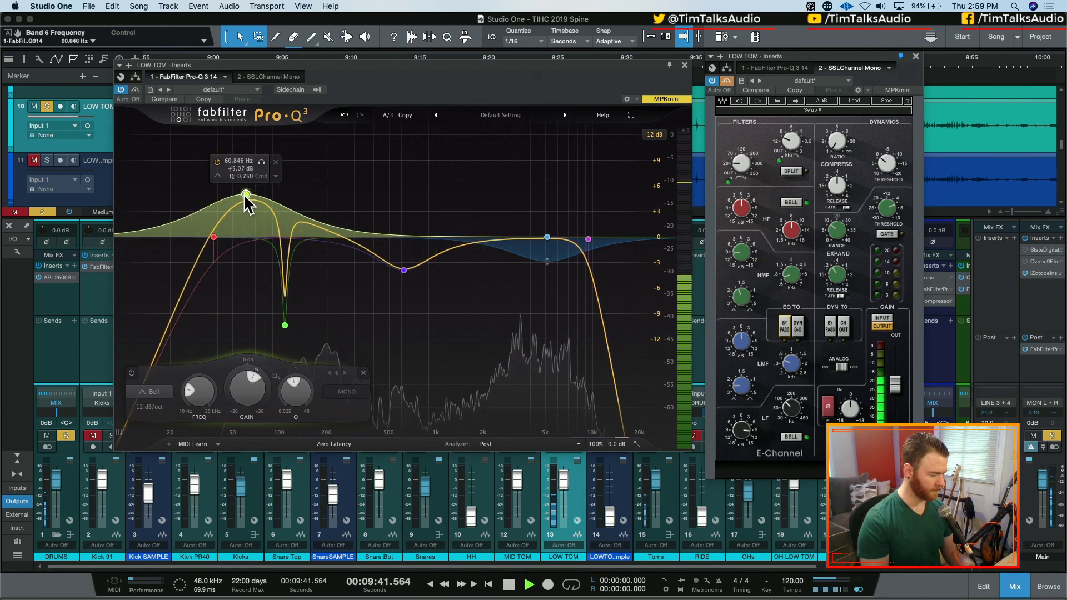
left_click_drag(245, 195, 254, 191)
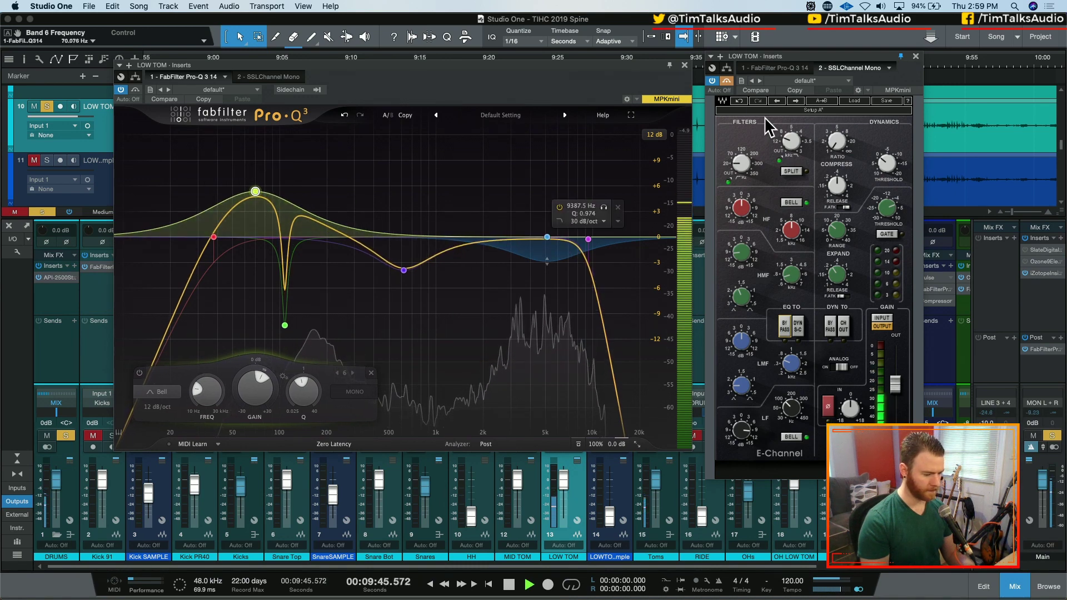
- Reactivate the bypassed SSL channel, set the LF frequency to 82 Hz, and adjust the HF band with its frequency at 6.22 kHz
left_click(728, 78)
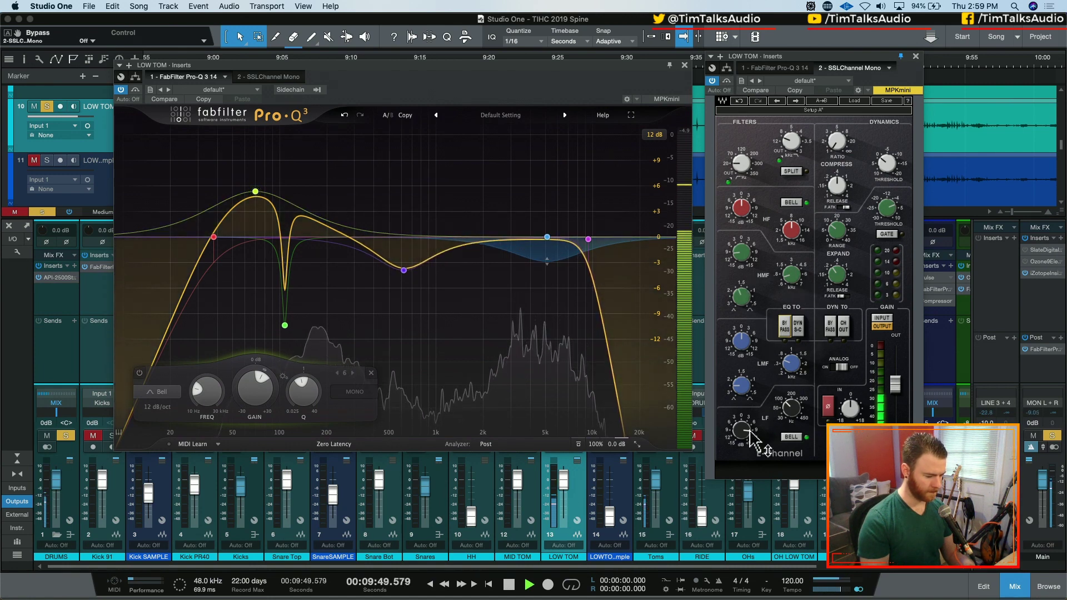
left_click_drag(790, 410, 790, 406)
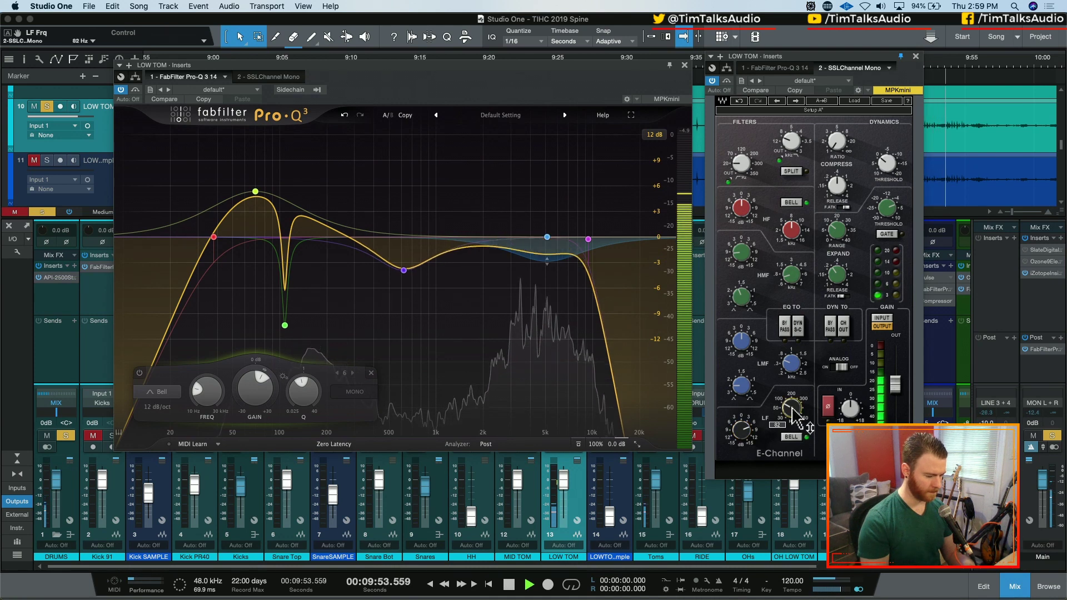
left_click_drag(742, 209, 788, 258)
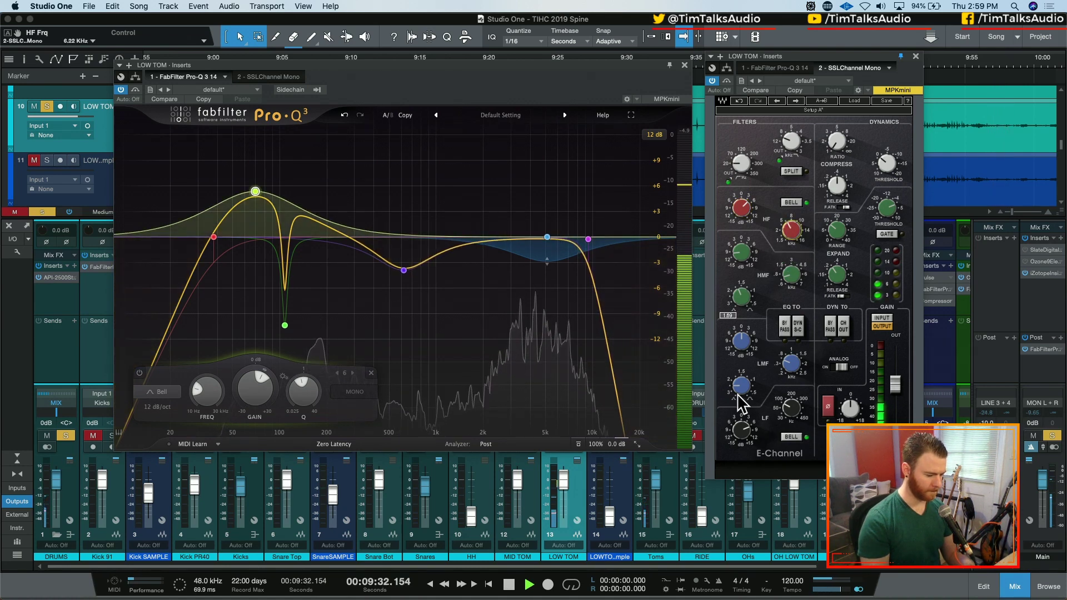
- Shape the SSL LMF band with a -4.0 dB gain and a Q of 1.83, adjusting its frequency
left_click_drag(741, 341, 741, 337)
left_click_drag(783, 367, 741, 390)
left_click_drag(791, 365, 749, 349)
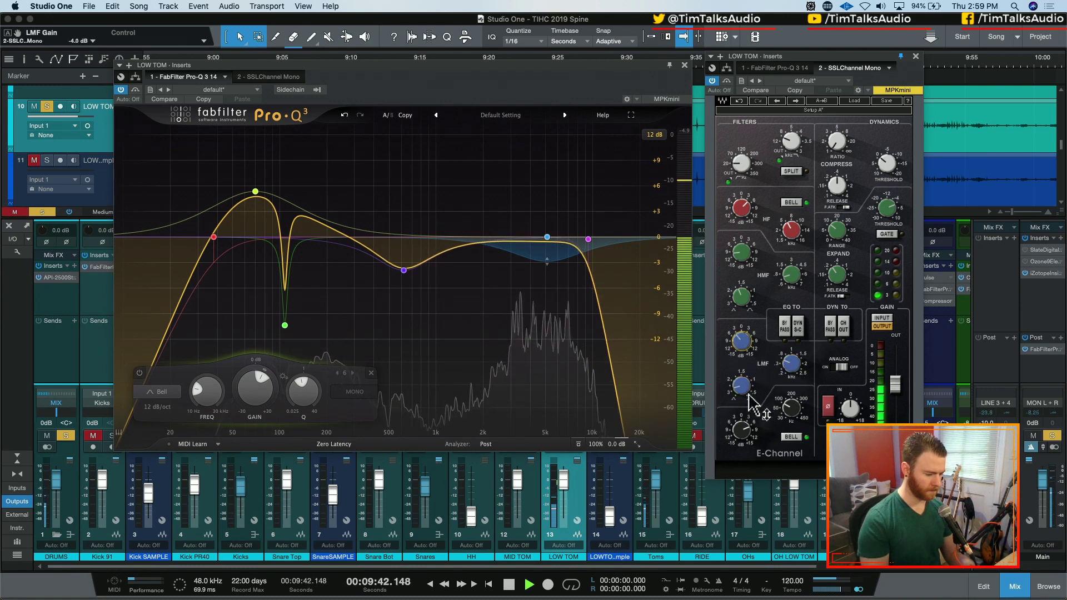
left_click_drag(752, 383, 751, 385)
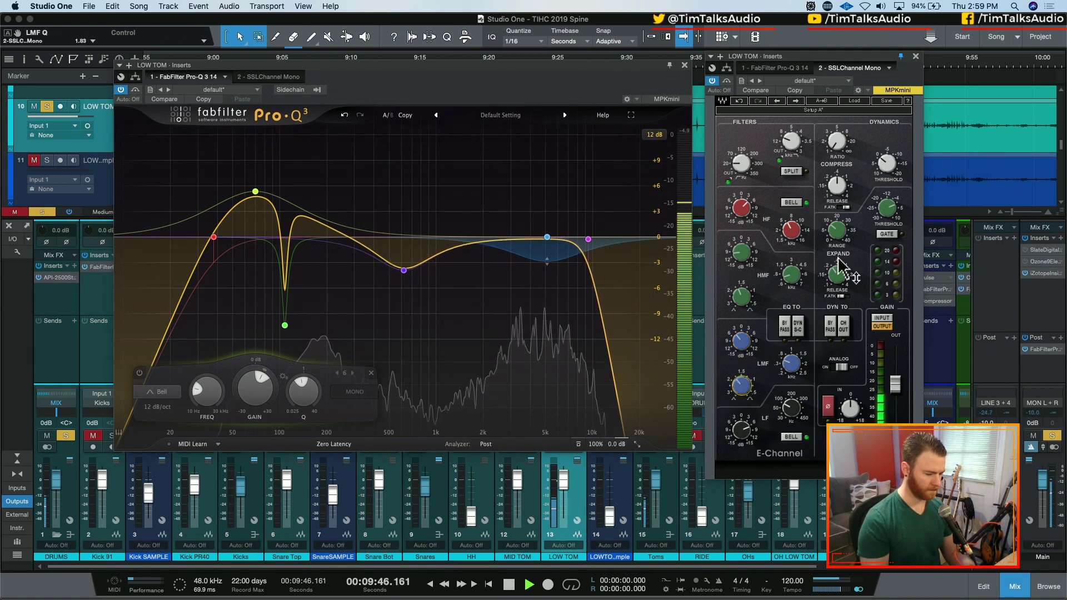
- Adjust the SSL compressor's ratio and release, set its threshold to -2.3 dB, and set the expander release to 0.16 ms
left_click_drag(841, 146, 848, 148)
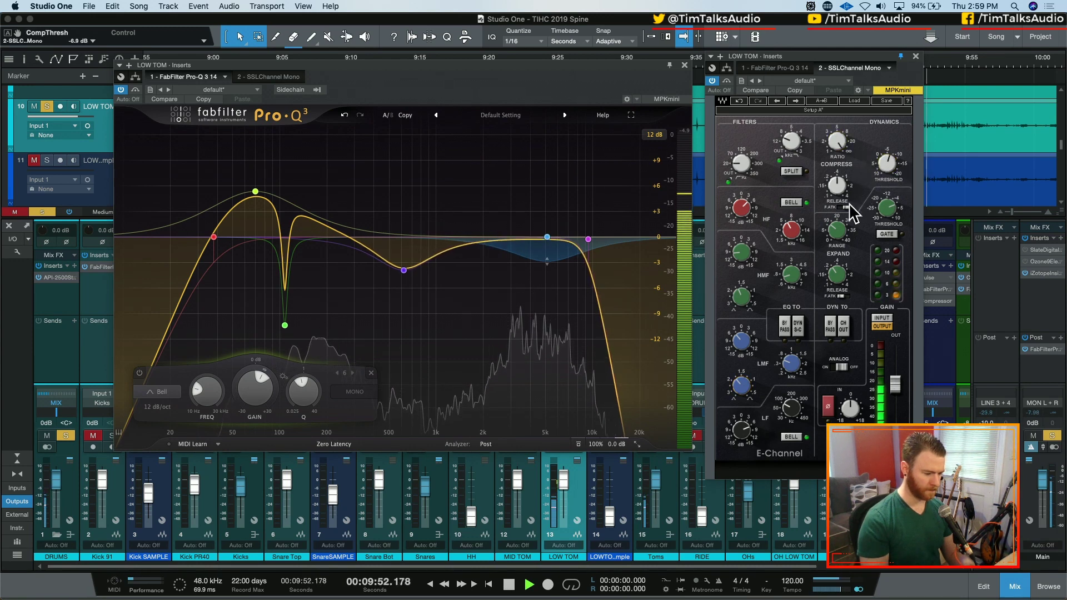
left_click_drag(836, 186, 871, 176)
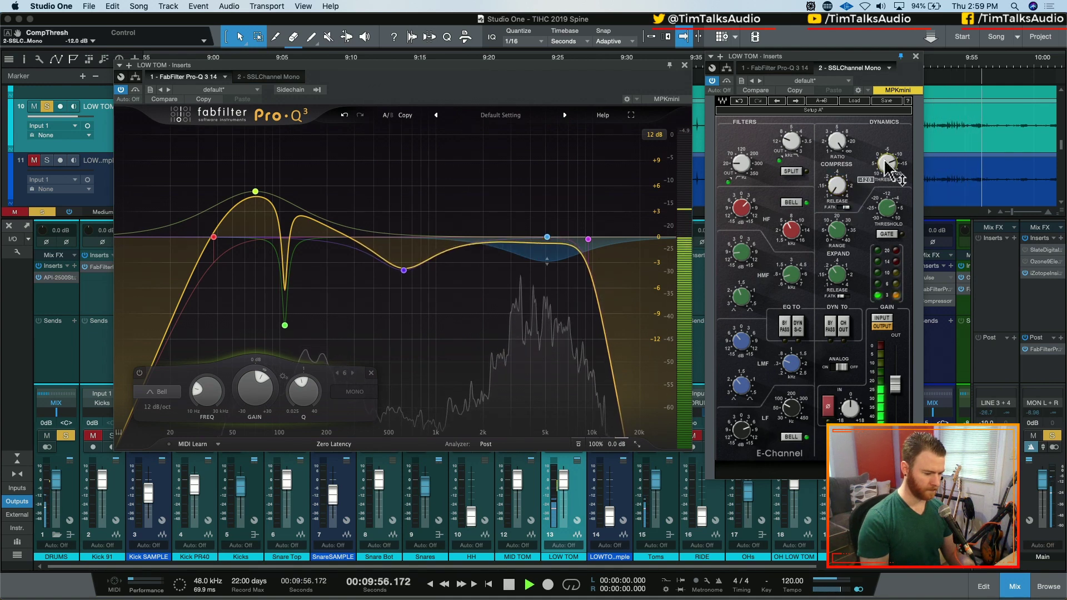
mouse_move(885, 164)
left_mouse_down()
mouse_move(885, 139)
mouse_move(883, 169)
left_mouse_up()
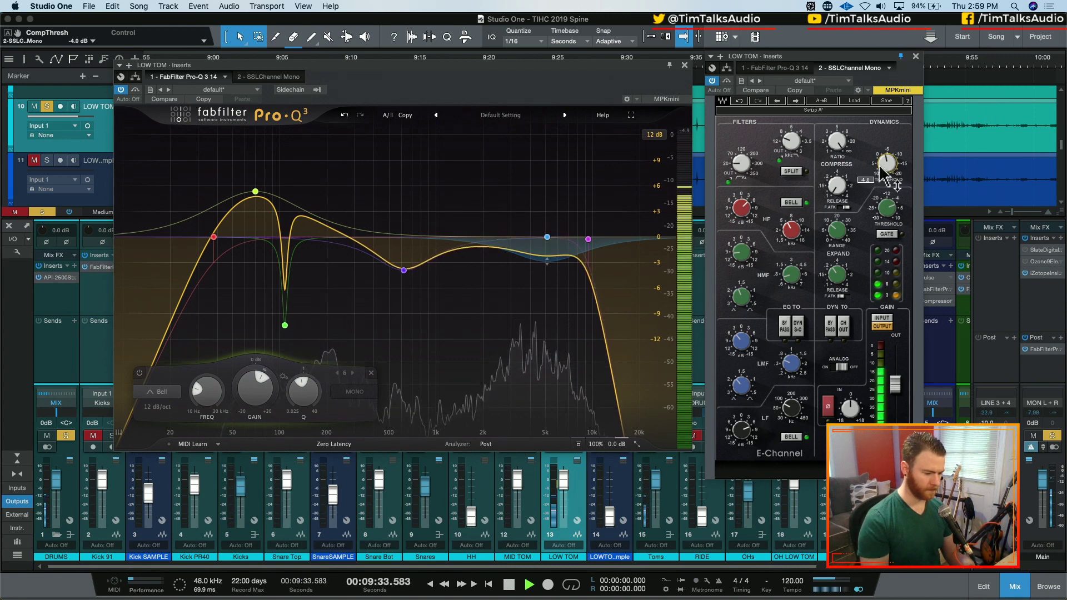
left_click_drag(837, 272, 838, 272)
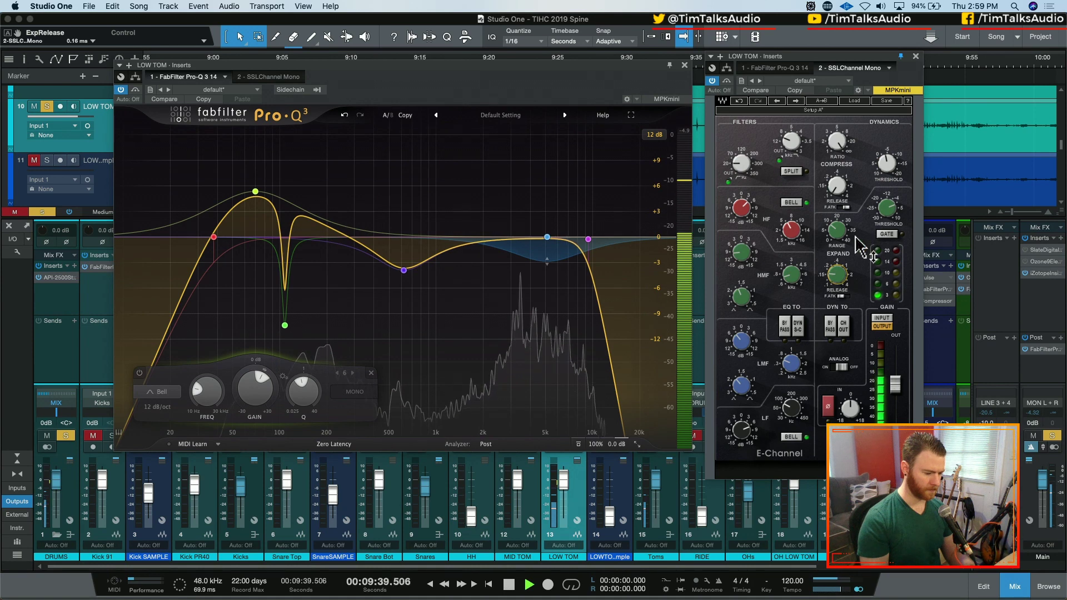
left_click_drag(881, 172, 881, 166)
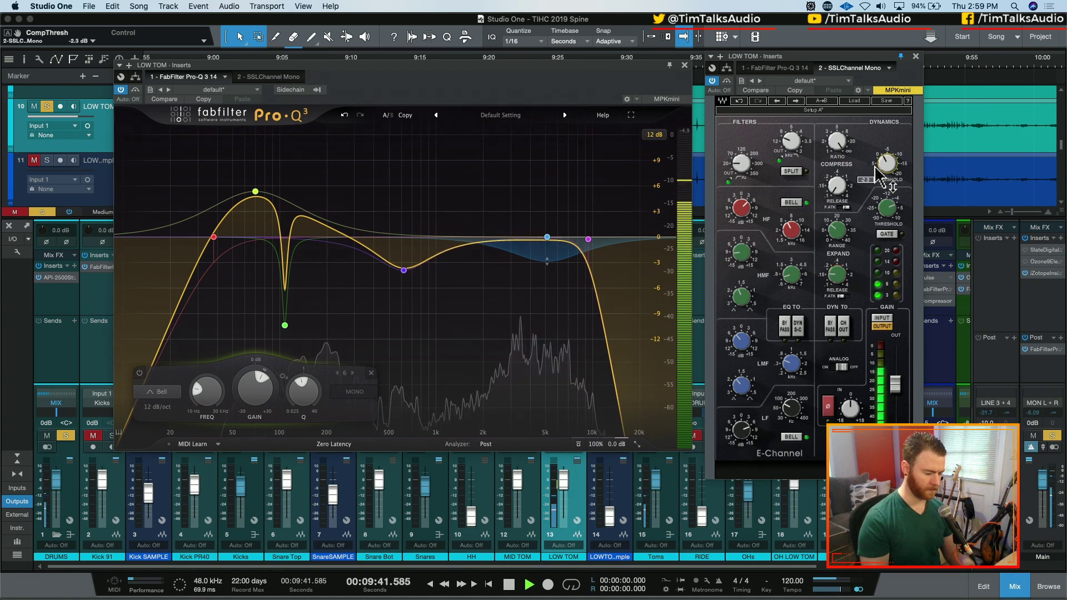
- Bypass the SSL channel on the low tom and restart playback to hear the tom without it
key("space")
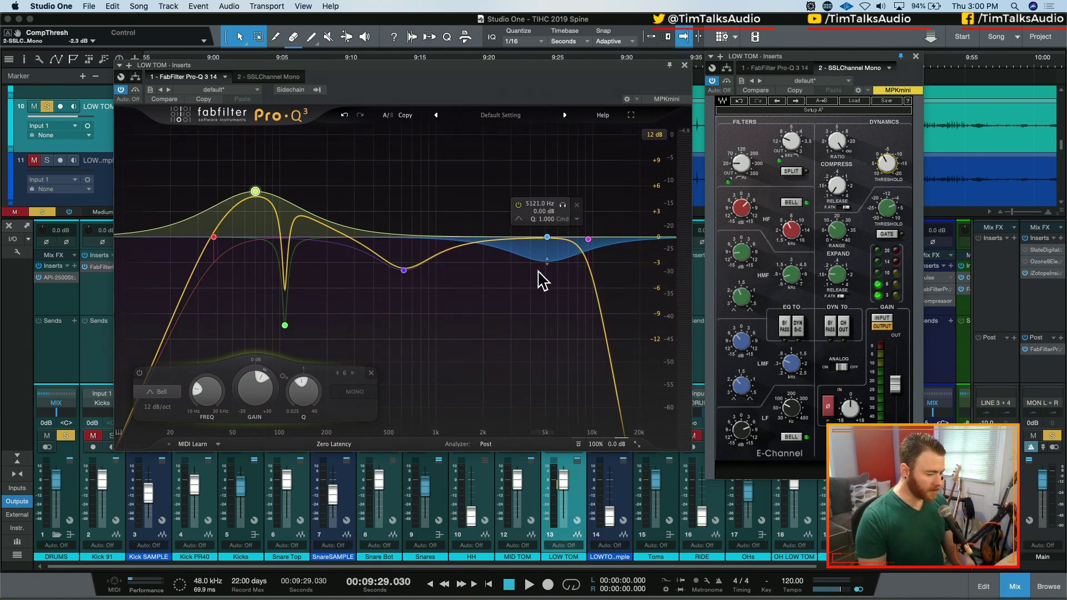
left_click(728, 81)
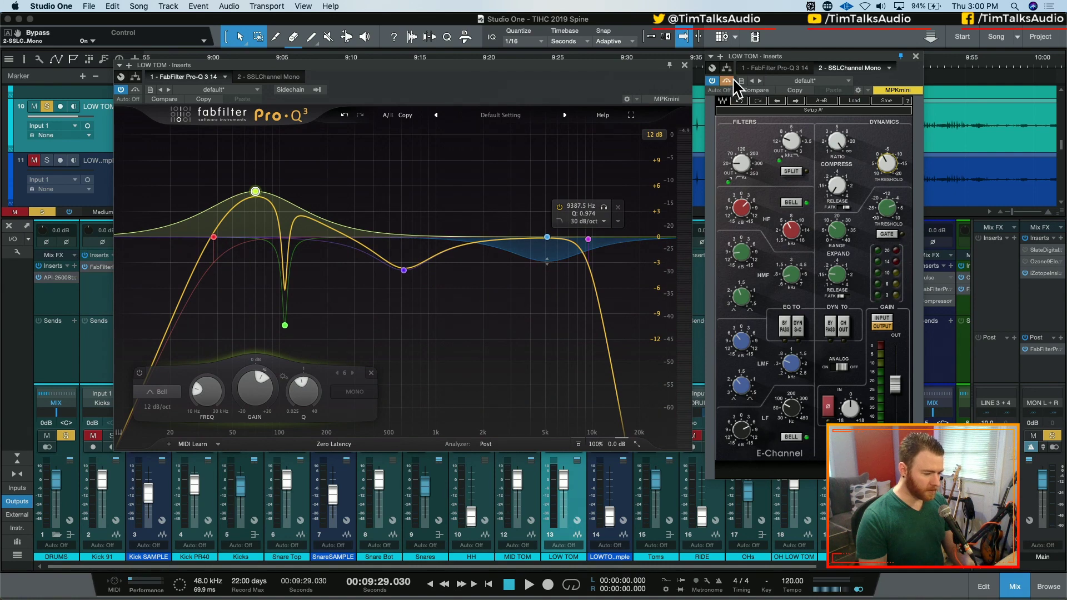
key("space")
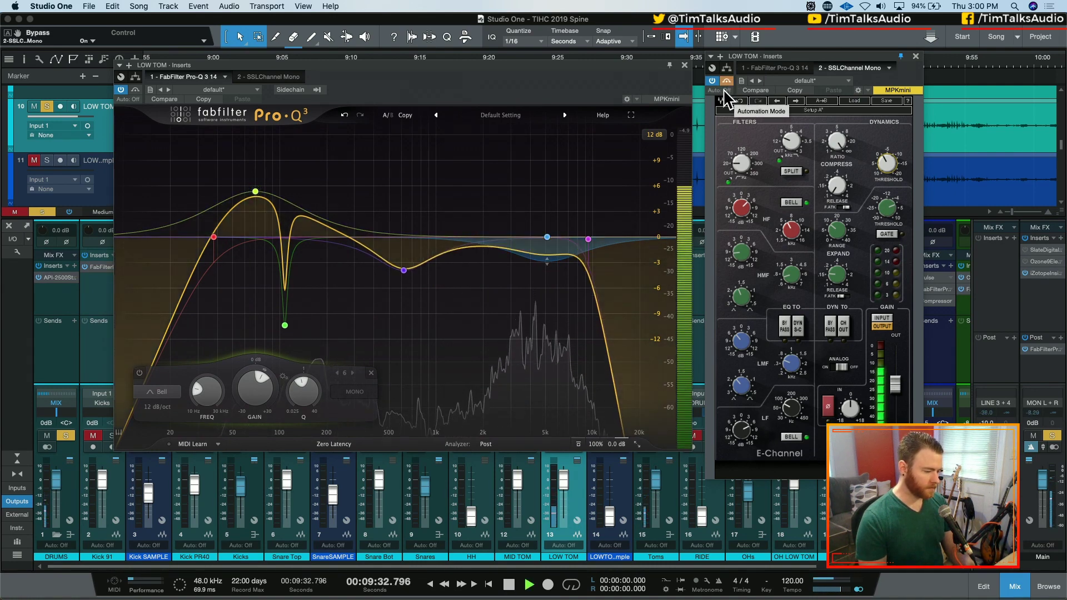
- Compare the low tom with the 5121.0 Hz dynamic bell off and on, then replay the section with it enabled
left_click(547, 238)
left_click(519, 204)
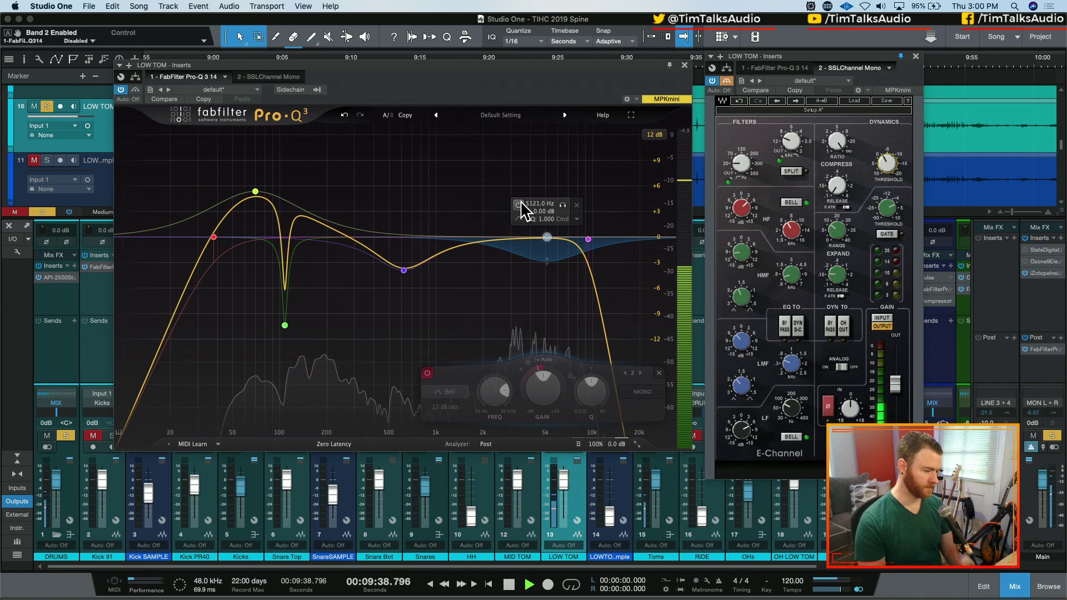
left_click(520, 203)
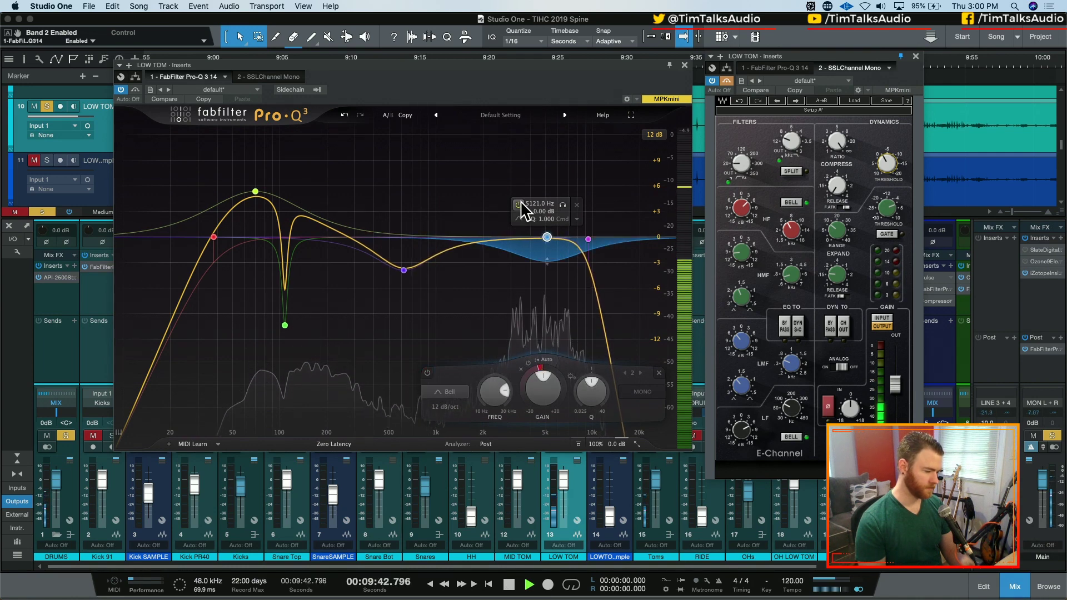
key("space")
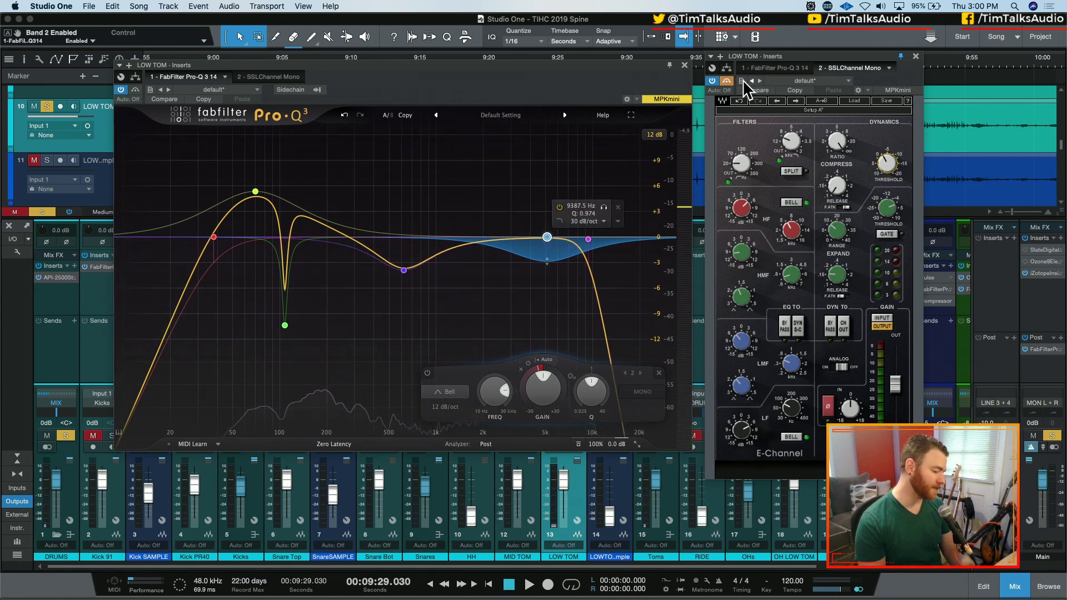
key("space")
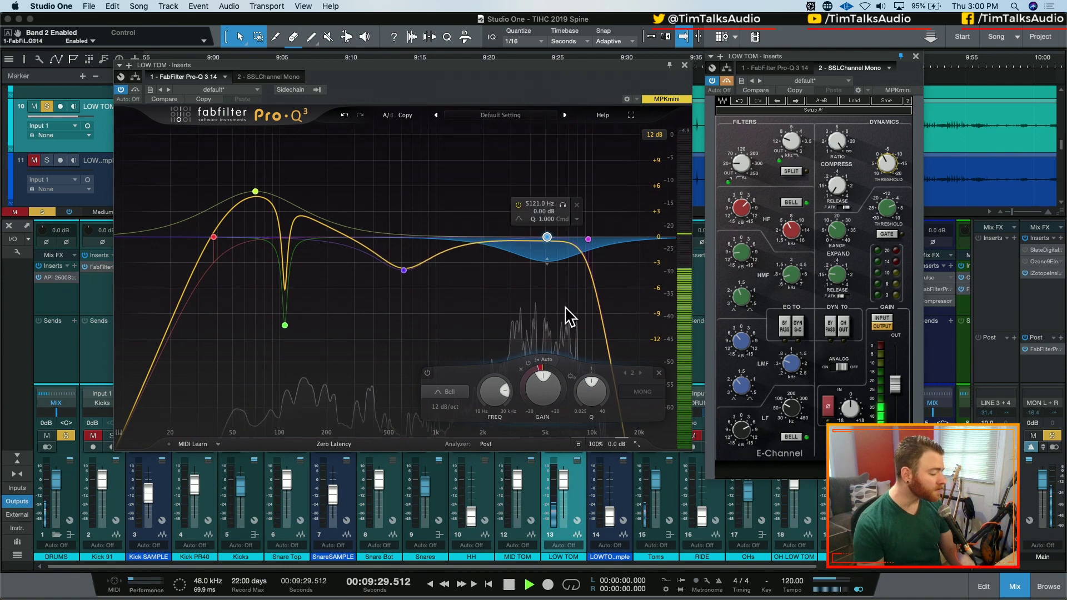
- Compare the low tom's 5121 Hz dynamic EQ band on and off during playback, and leave the band bypassed
left_click(517, 205)
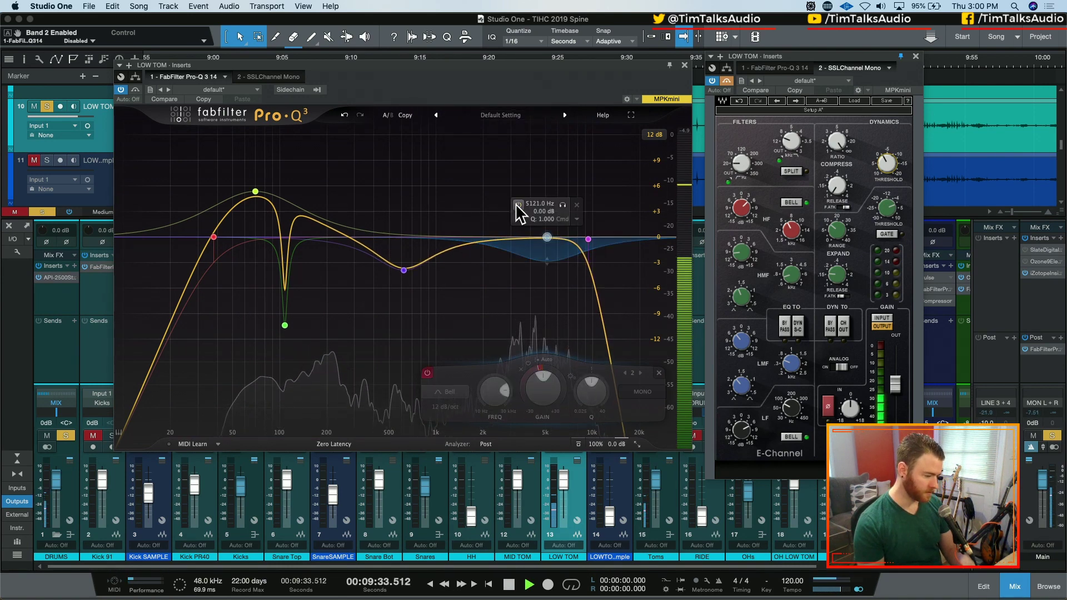
left_click(516, 206)
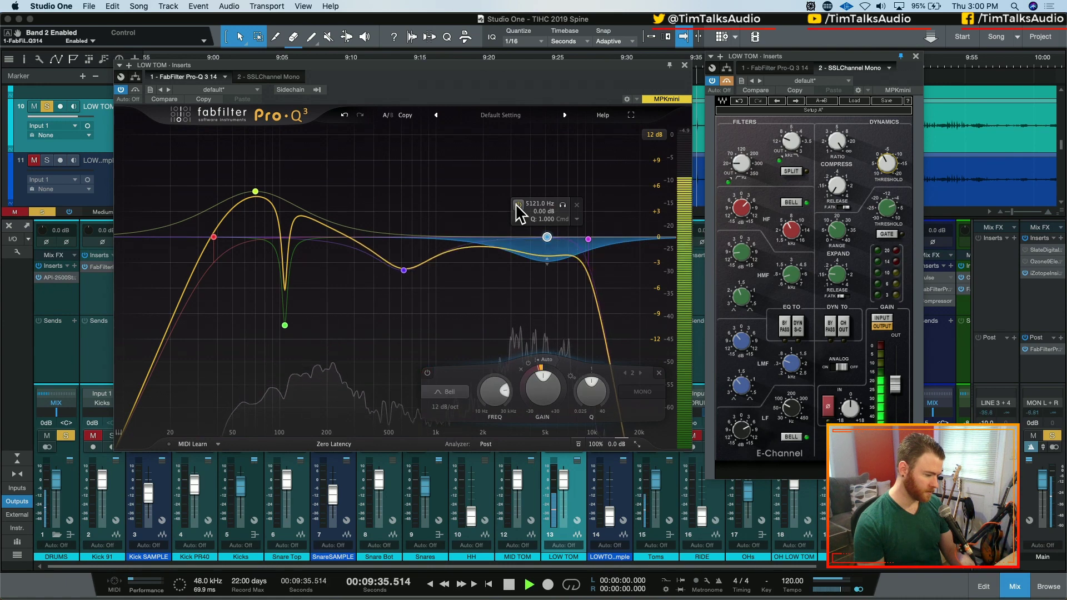
key("space")
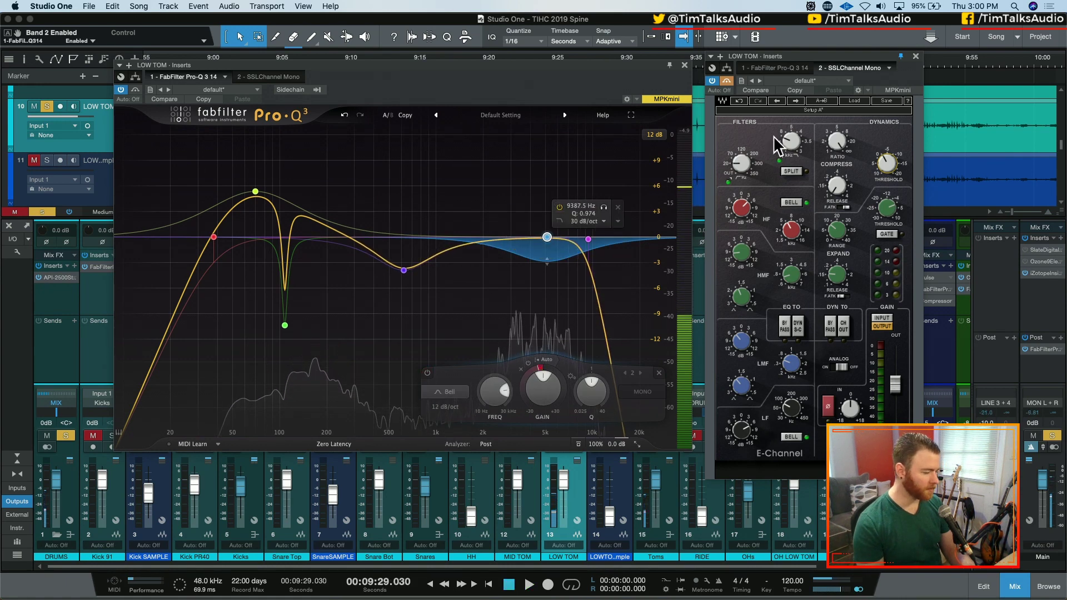
key("space")
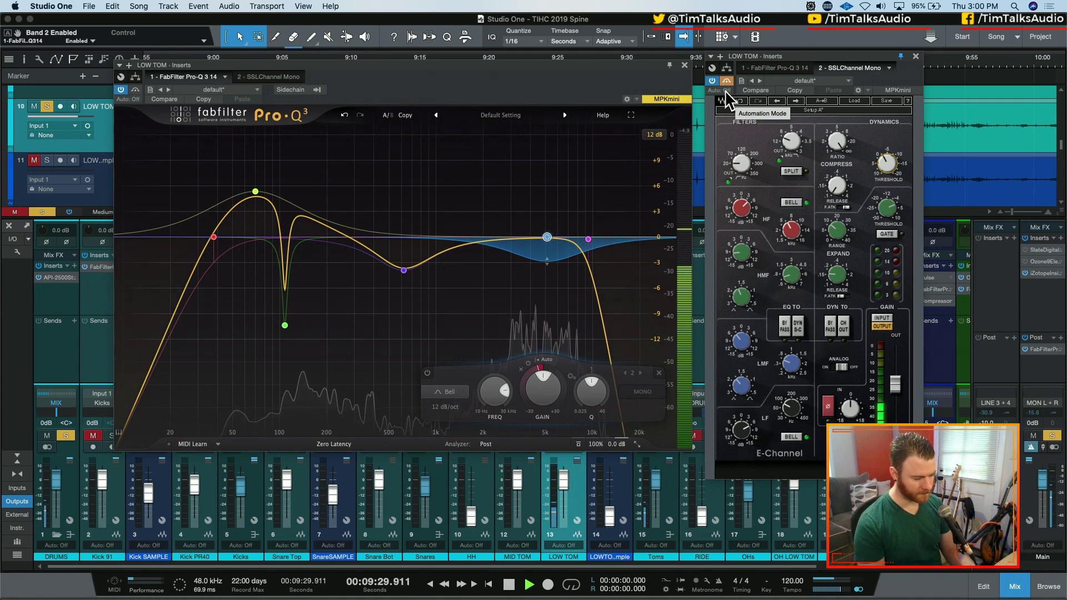
left_click(516, 204)
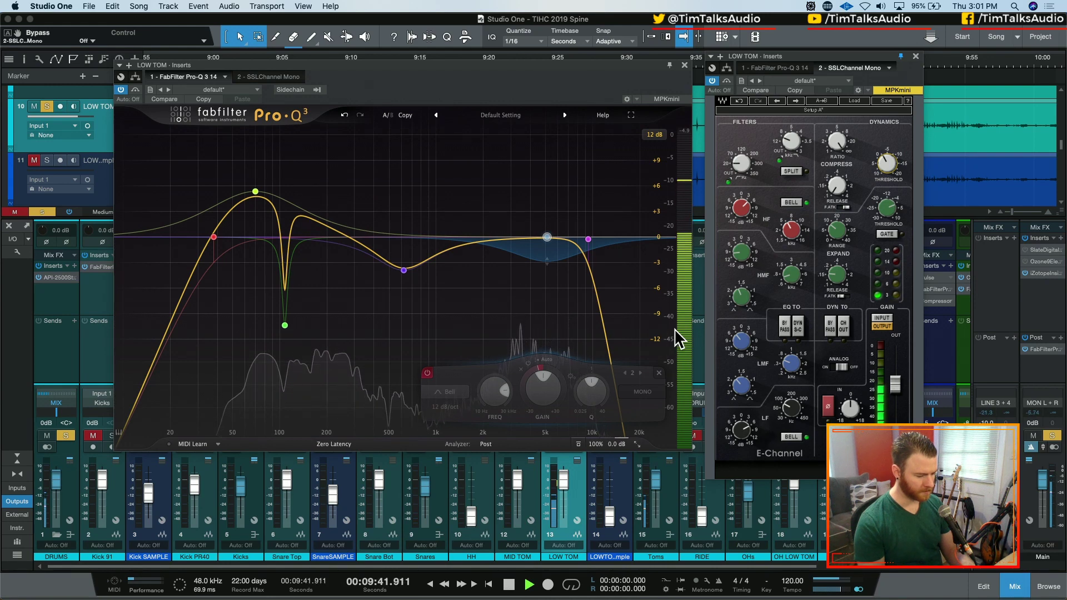
- Try blending the low tom sample track into the playing drums by raising its fader and soloing it
left_click_drag(608, 514, 611, 485)
key("space")
key("space")
left_click(624, 485)
key("s")
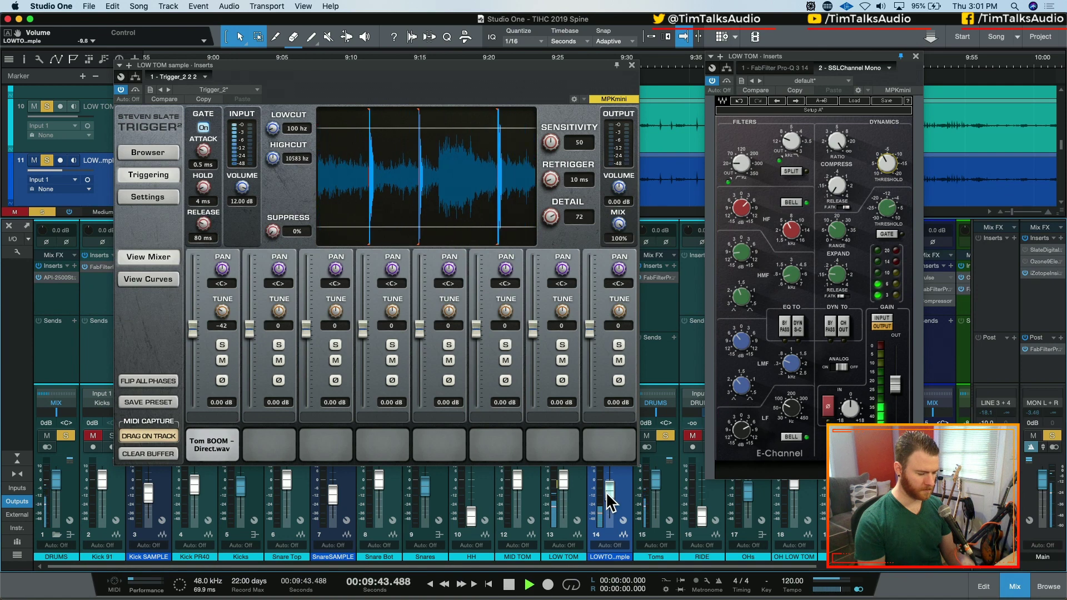
left_click_drag(607, 495, 607, 553)
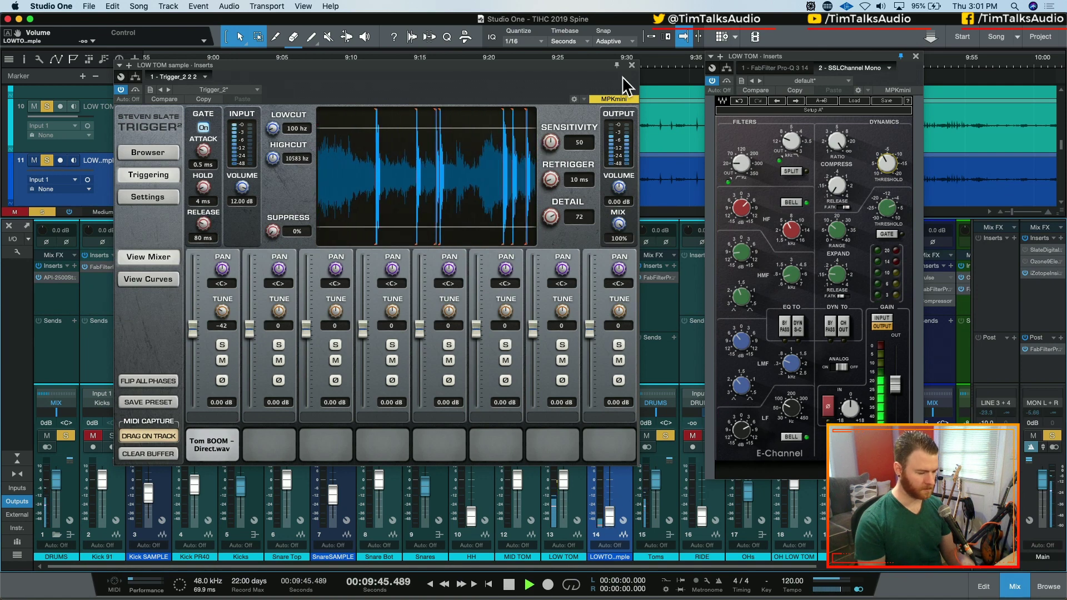
left_click(579, 503)
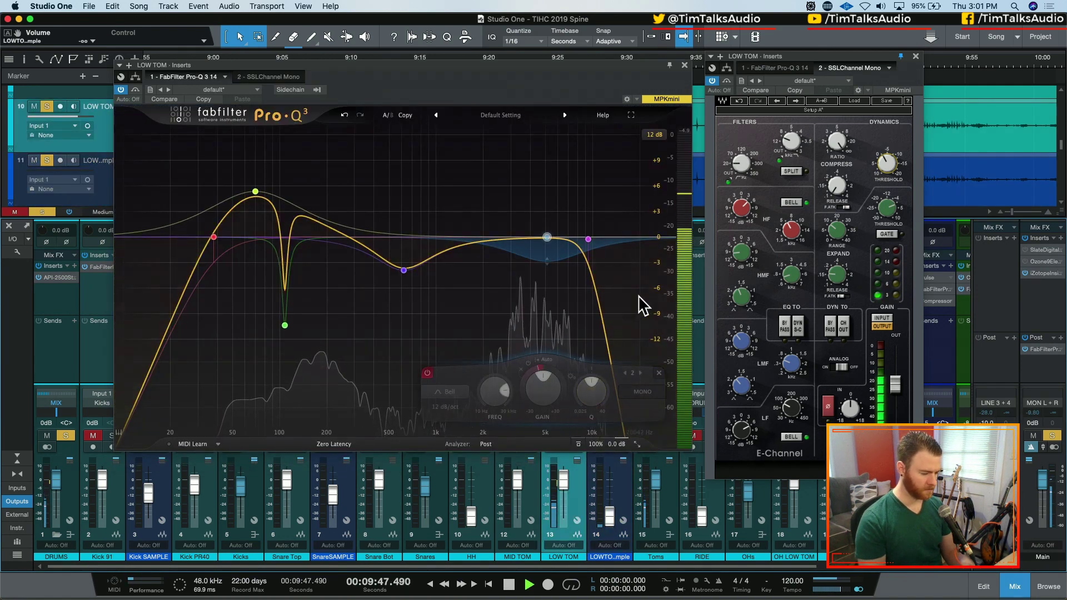
- Reset the DRUMS folder's solo and audition the low tom within the drum mix
left_click(70, 434)
left_click(71, 436)
key("space")
key("space")
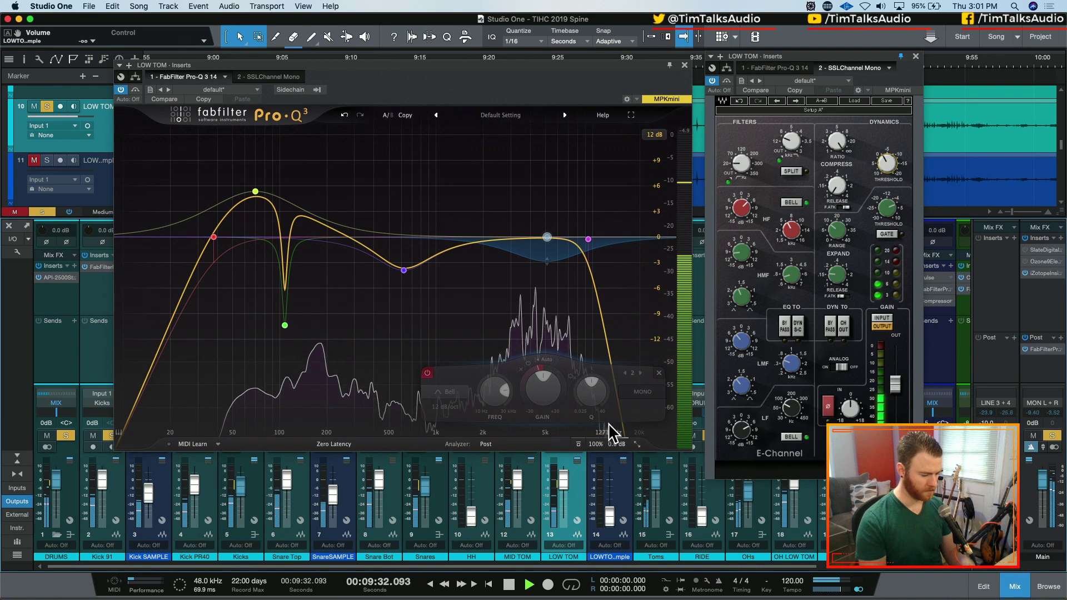
- Set the expander release on the low tom's SSL channel to 0.18 ms and close both low tom plug-in windows
left_click(838, 281)
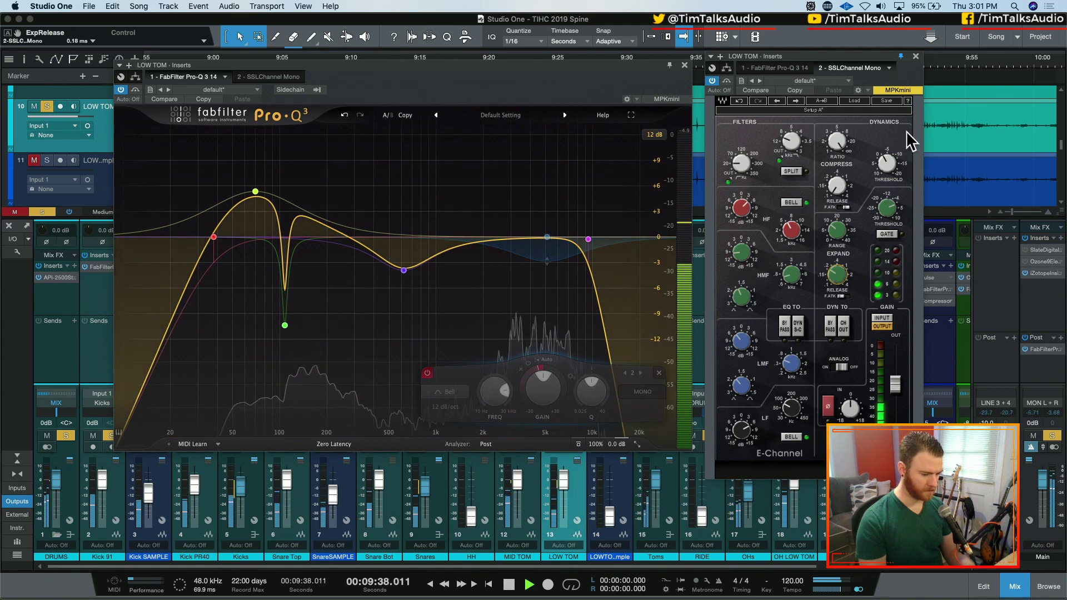
left_click(916, 58)
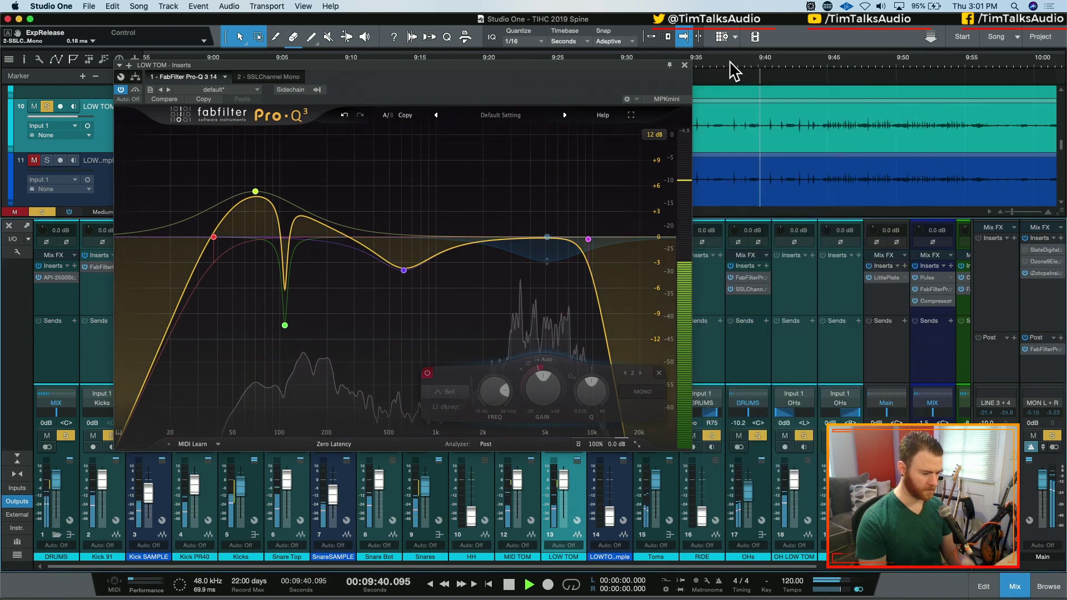
left_click(685, 65)
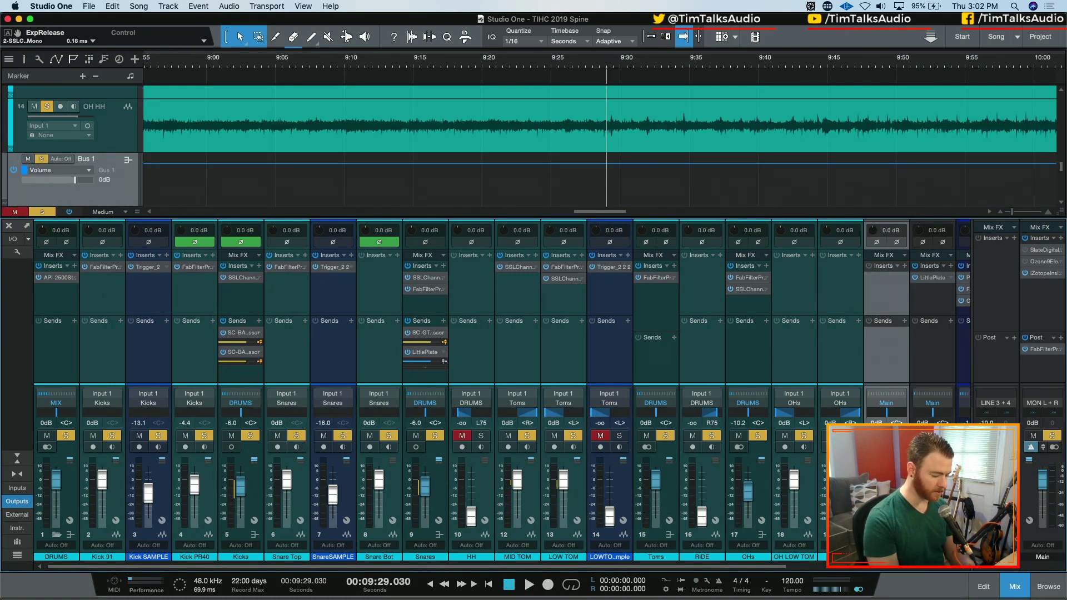
- Name the new bus PARA SHELLS and add a send to it from the low tom, mid tom, Snares and Kicks channels together
type("PARASHELLS")
key("Return")
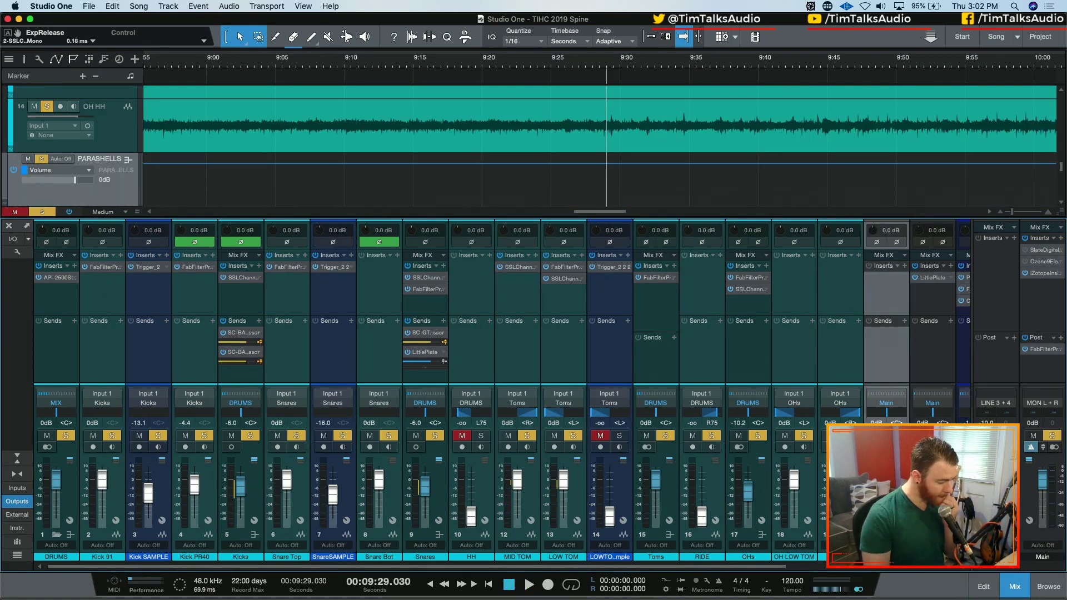
left_click(544, 361)
left_click(517, 364, "shift")
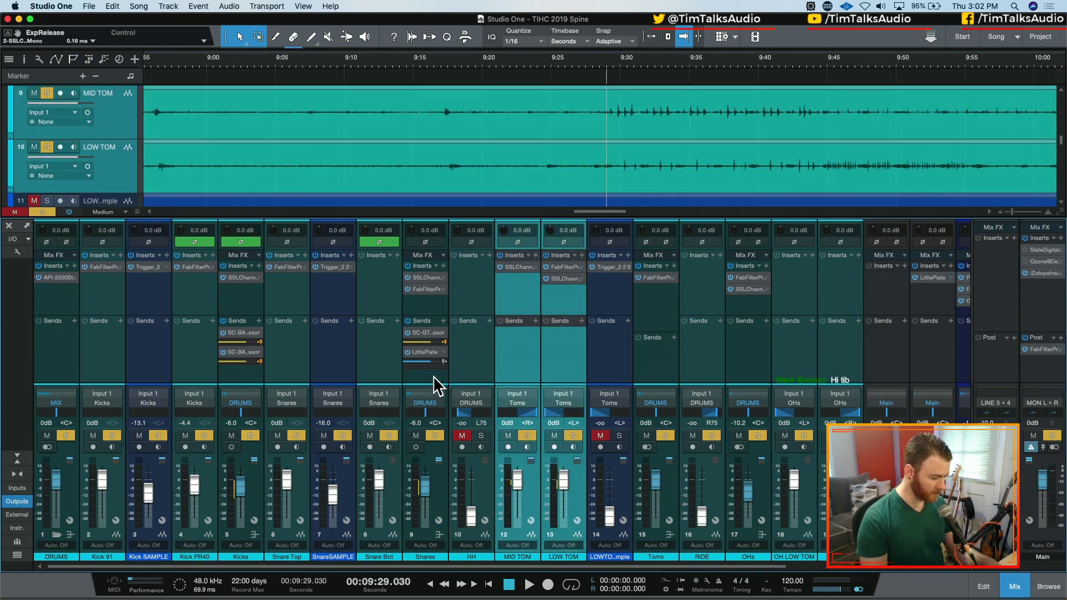
left_click(440, 497, "super")
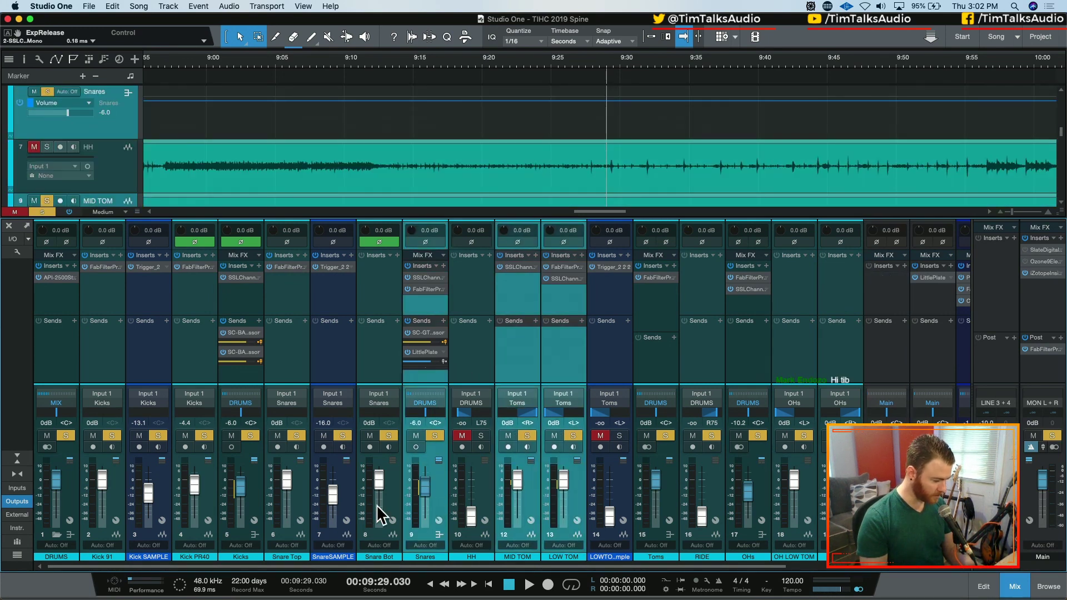
left_click(254, 494, "super")
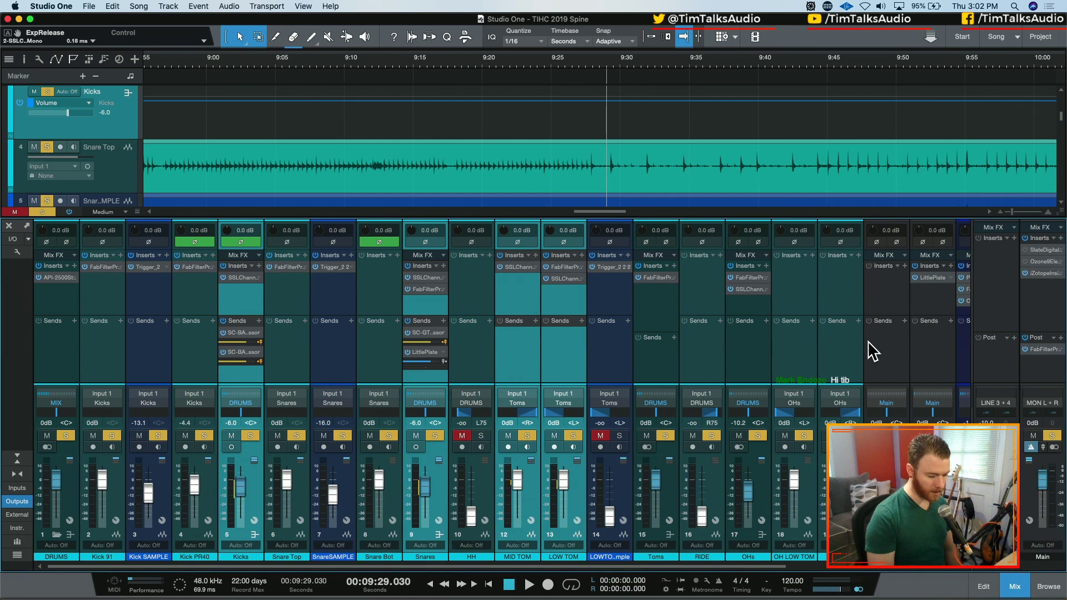
left_click(585, 331)
left_click(617, 418)
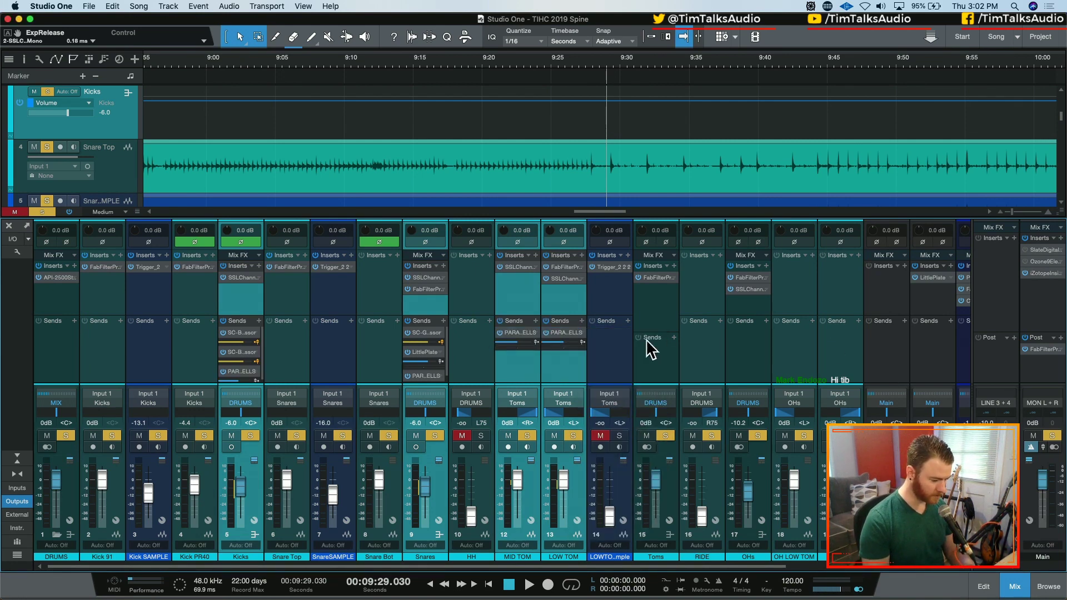
- Switch the PARA SHELLS sends on the selected kick, snare and tom channels to pre-fader
left_click(582, 342)
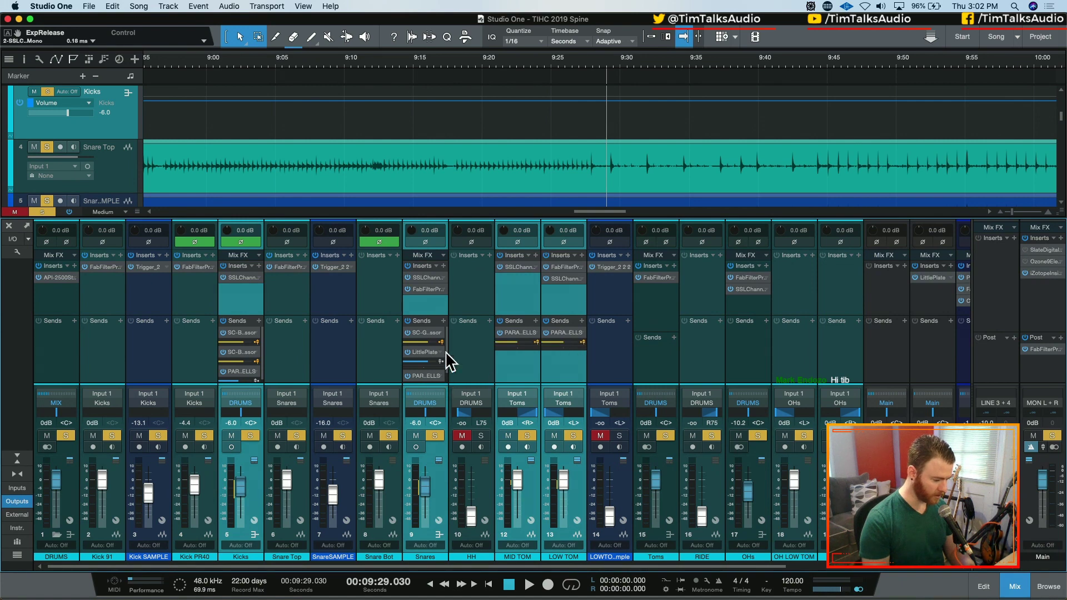
scroll(447, 361, "down", 1)
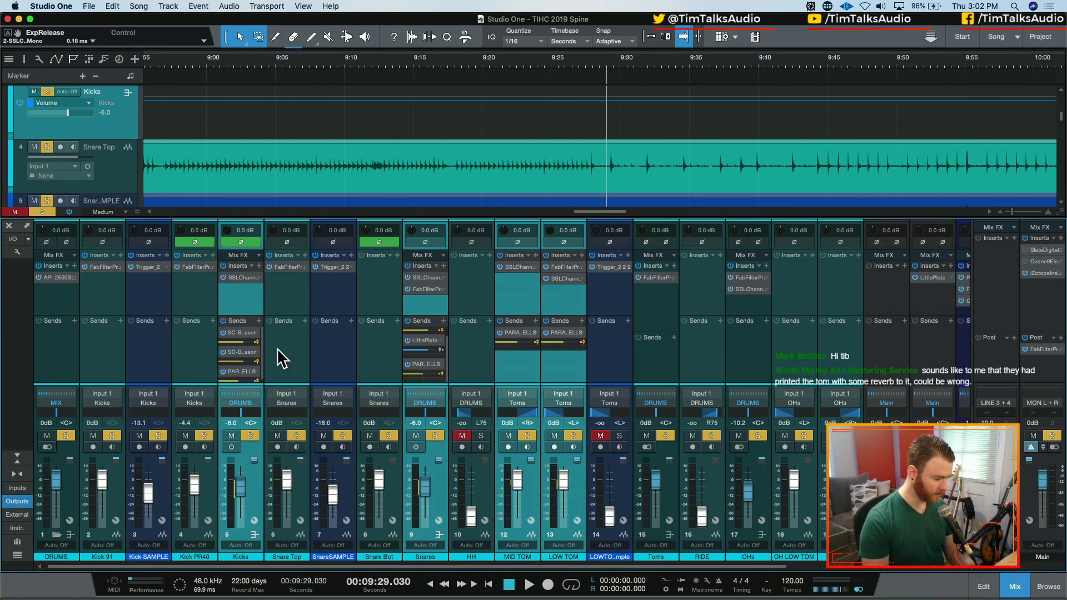
scroll(263, 361, "down", 1)
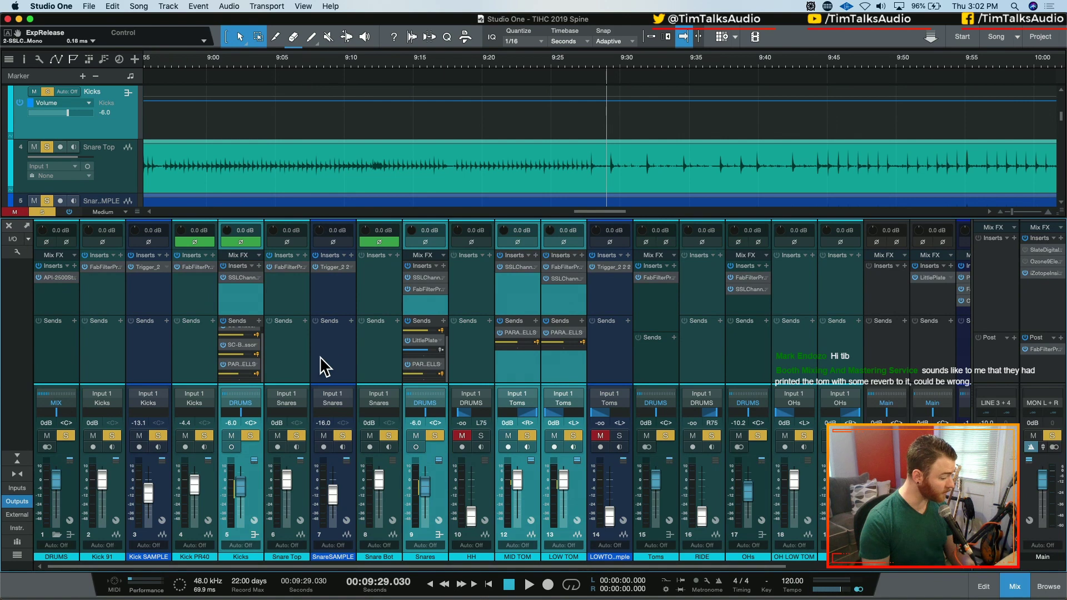
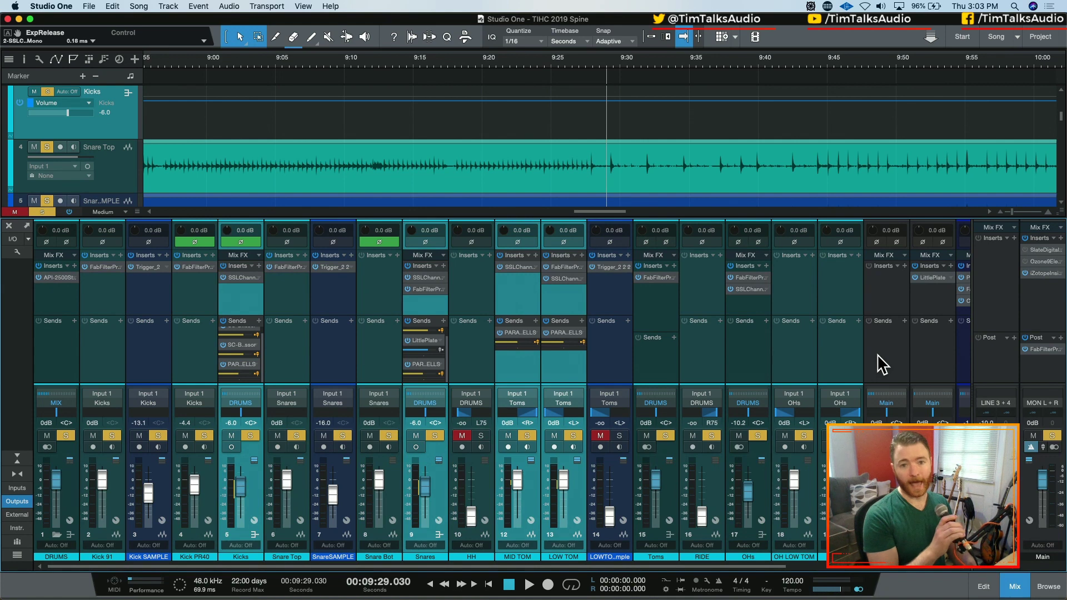
- Solo only the low tom and compare its sound with the inserts bypassed and with them active
left_click(559, 372)
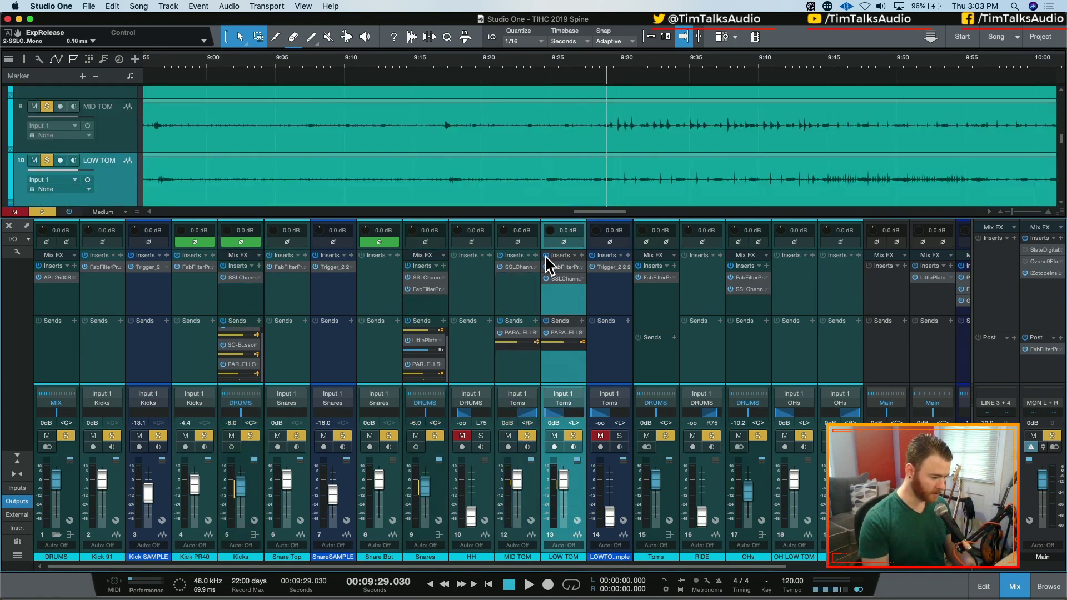
left_click(574, 435, "super")
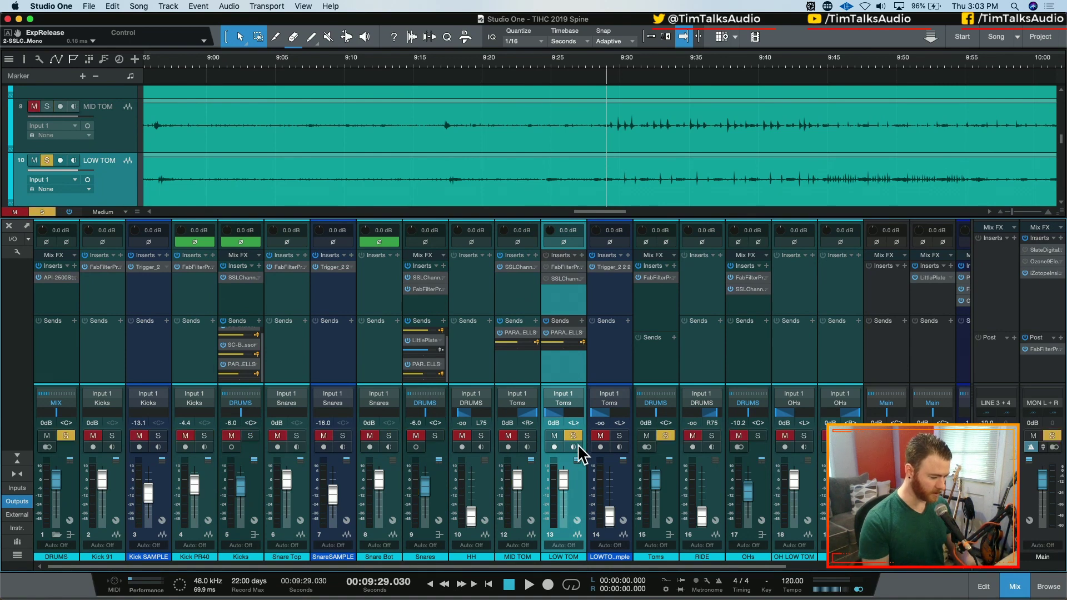
key("space")
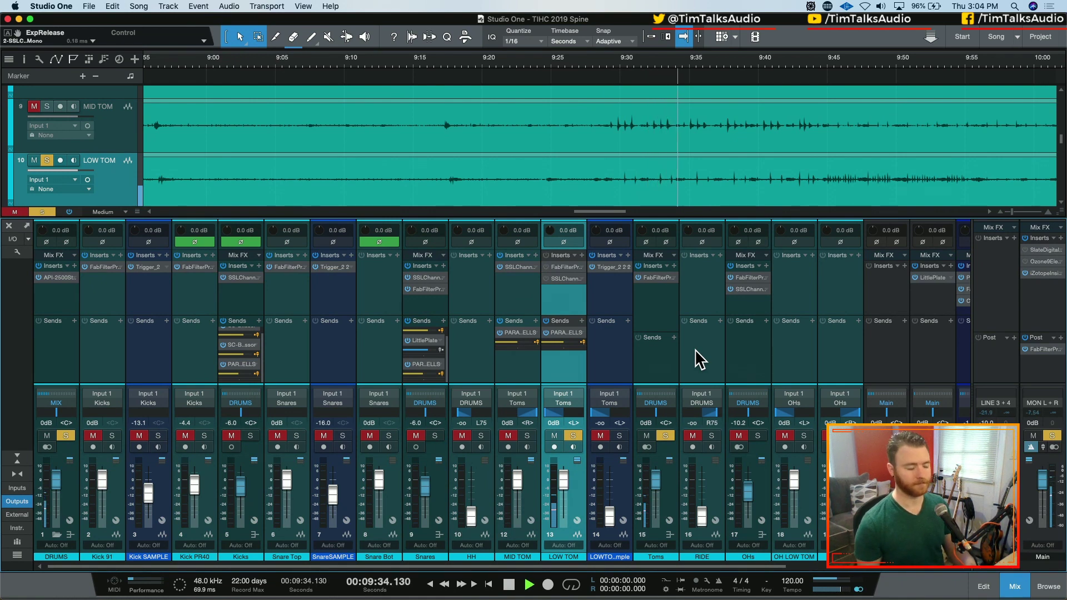
key("space")
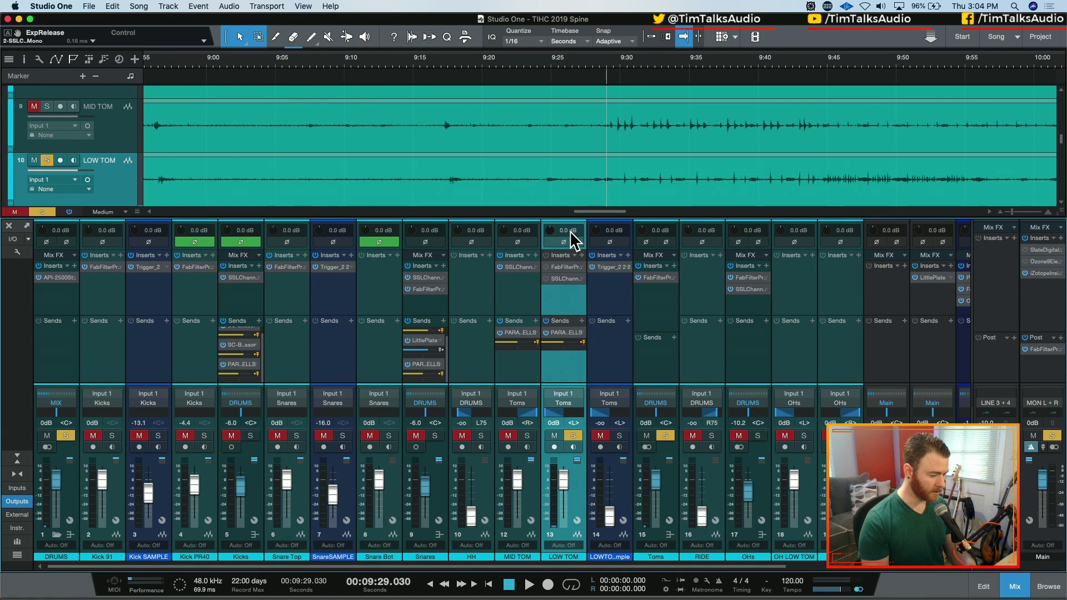
key("space")
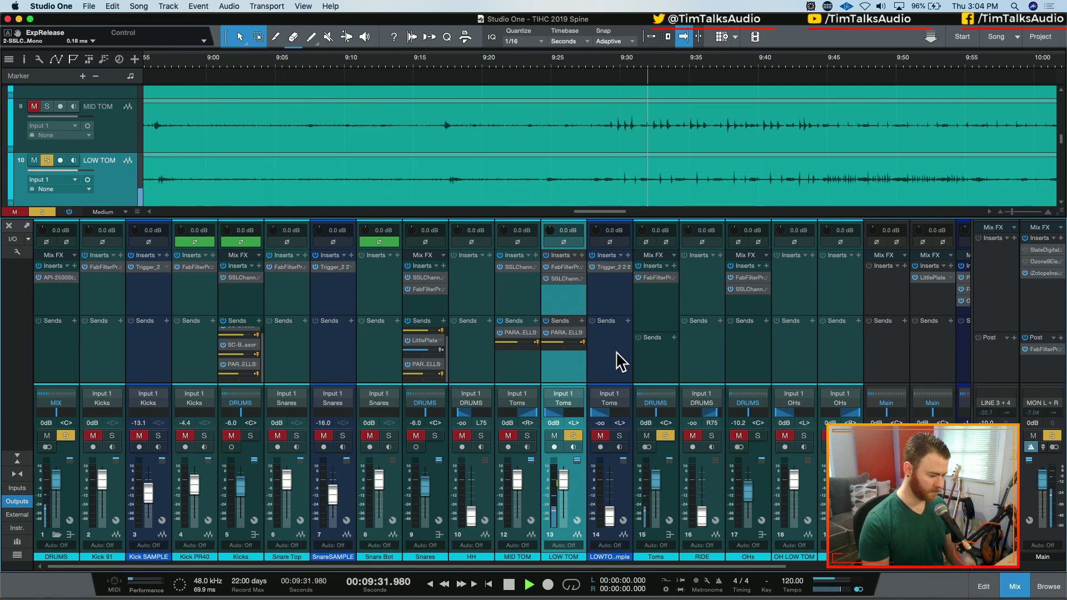
key("space")
- Clear the low tom's solo and solo the whole DRUMS folder instead
left_click_drag(742, 563, 771, 563)
key("s")
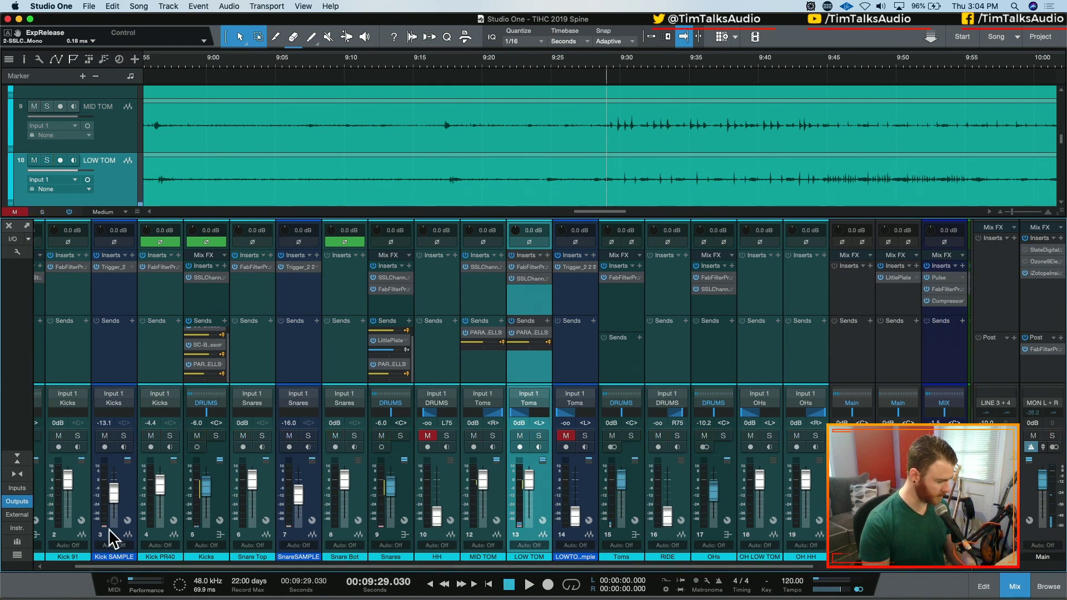
left_click(67, 563)
left_click(65, 436)
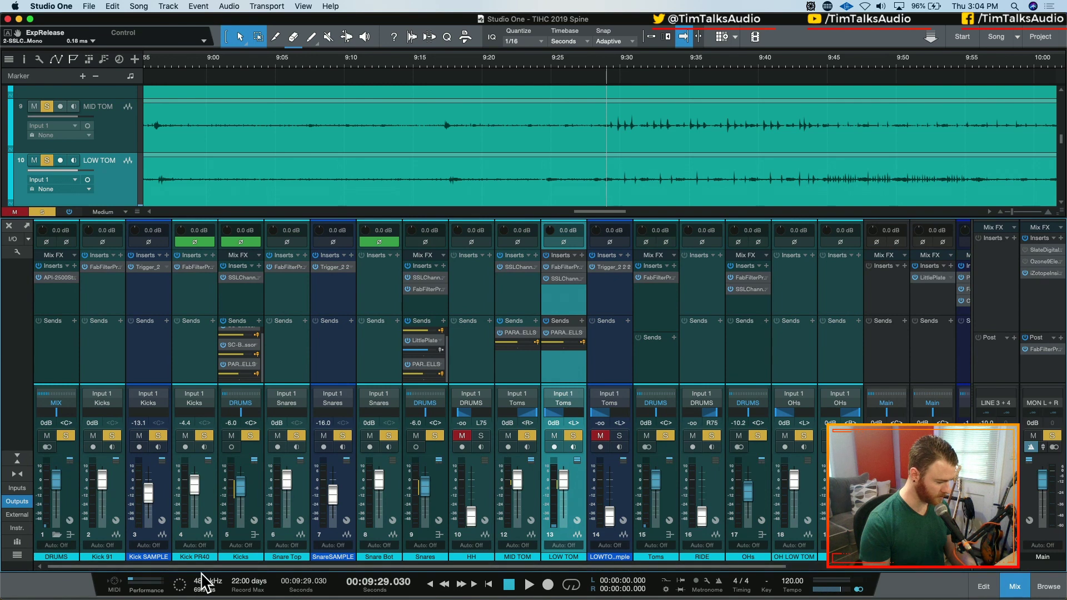
- Engage solo on the PARA SHELLS bus and route its output to DRUMS
left_click_drag(210, 568, 381, 567)
left_click(679, 435)
left_click(670, 403)
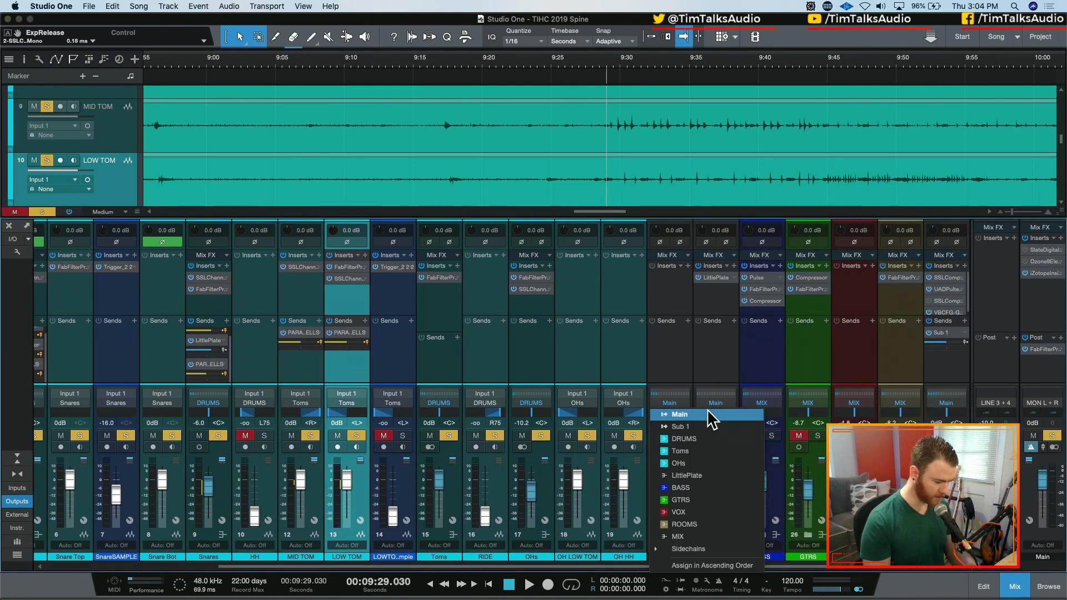
left_click(704, 440)
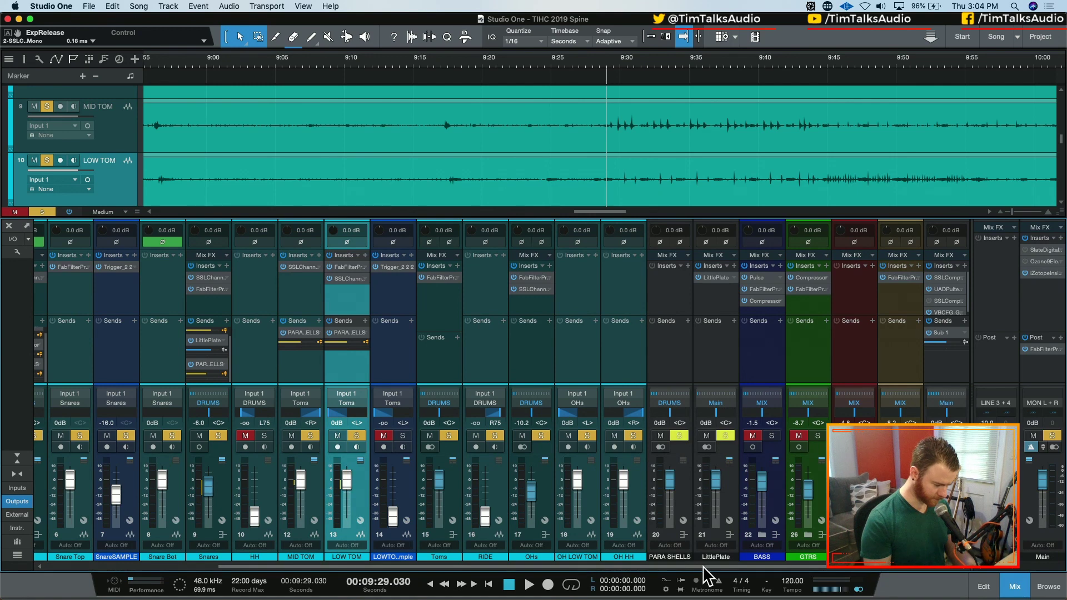
- Prefix the LittlePlate effects channel's name with Snare and route its output to MIX
left_click(726, 499)
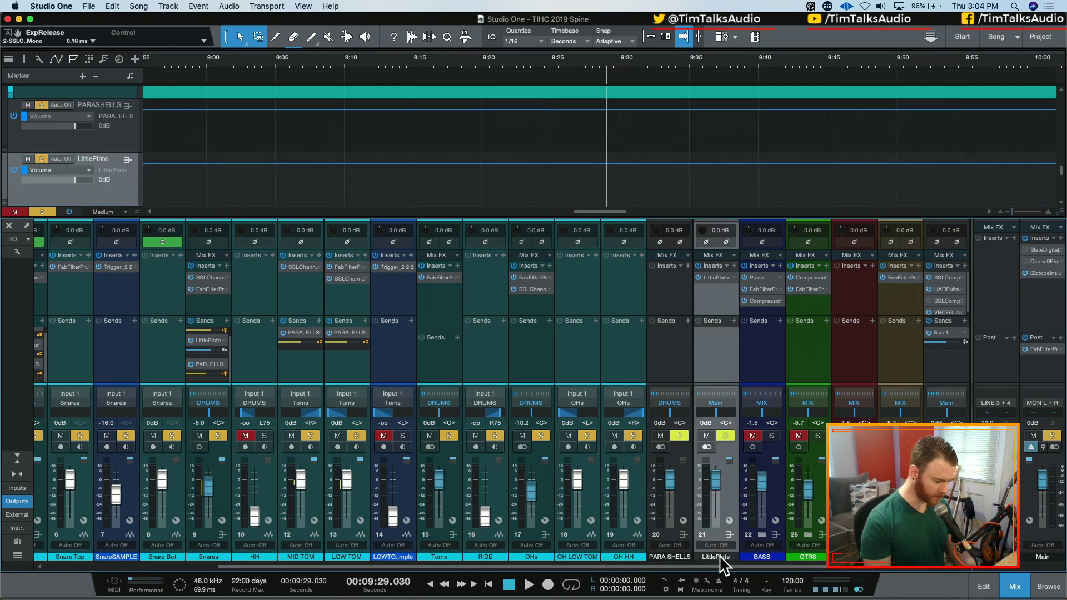
key("Left")
type("Snare")
key("Return")
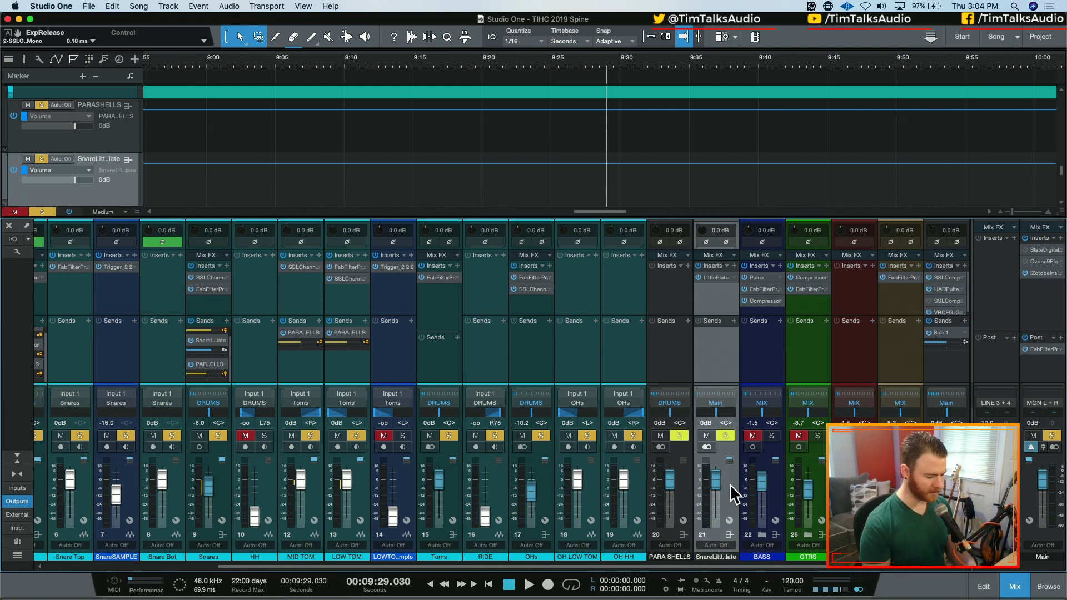
left_click(716, 412)
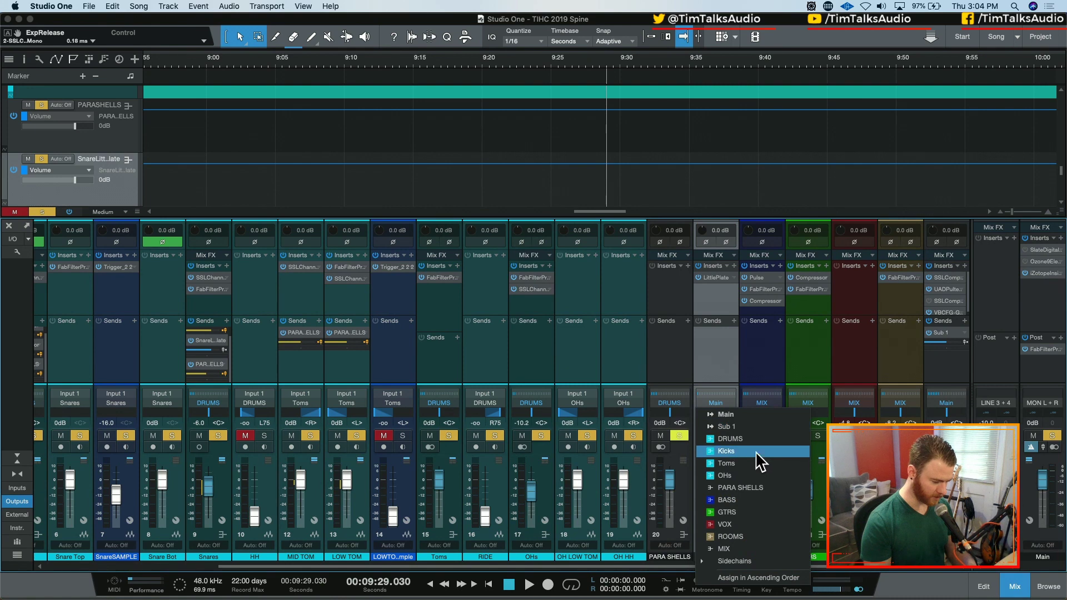
left_click(751, 549)
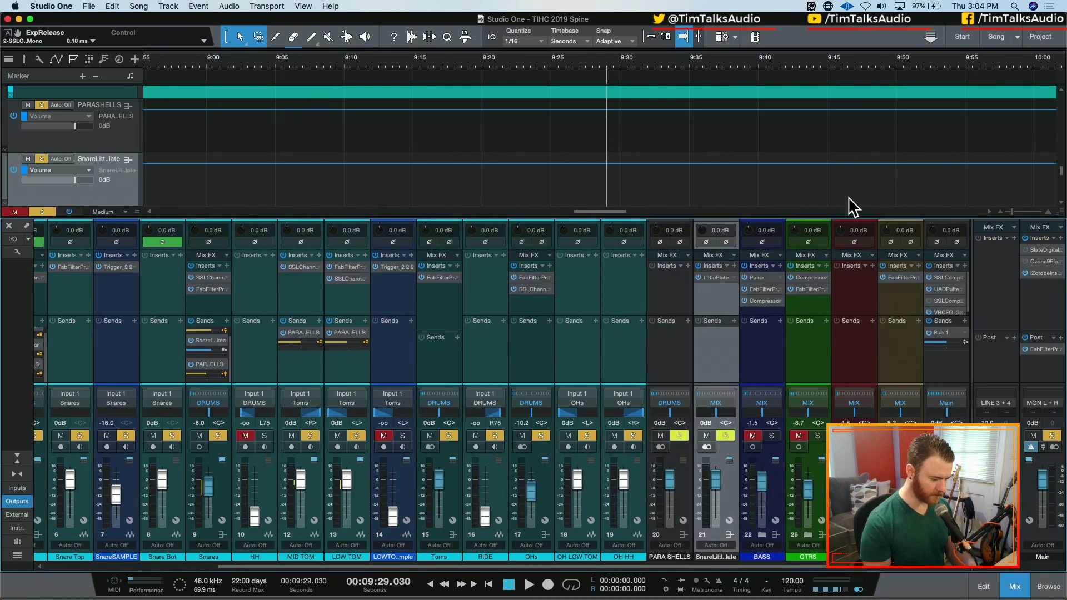
left_click(688, 266)
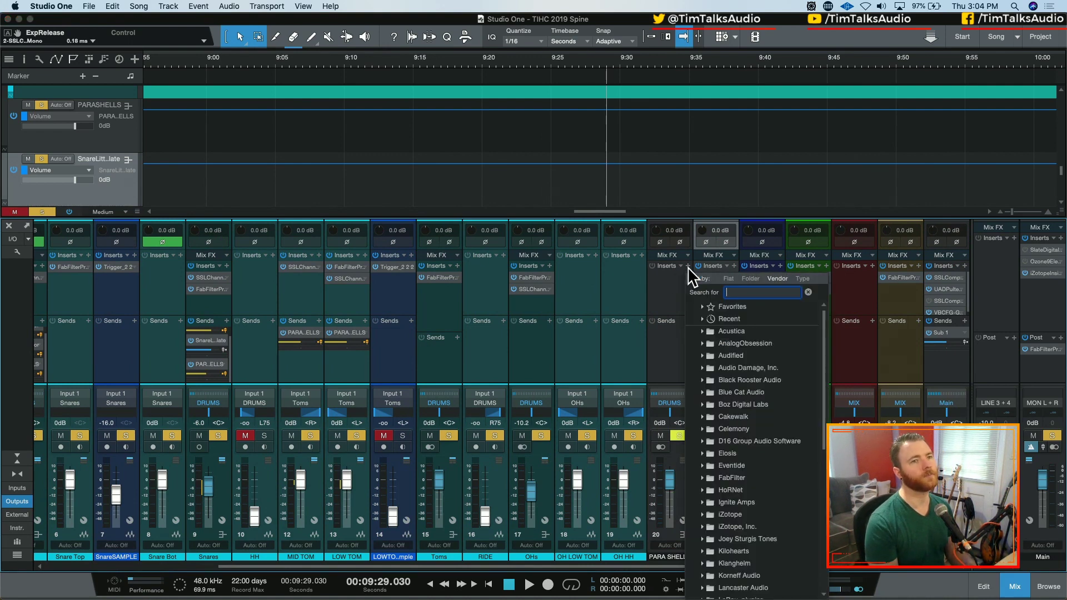
type("cla76")
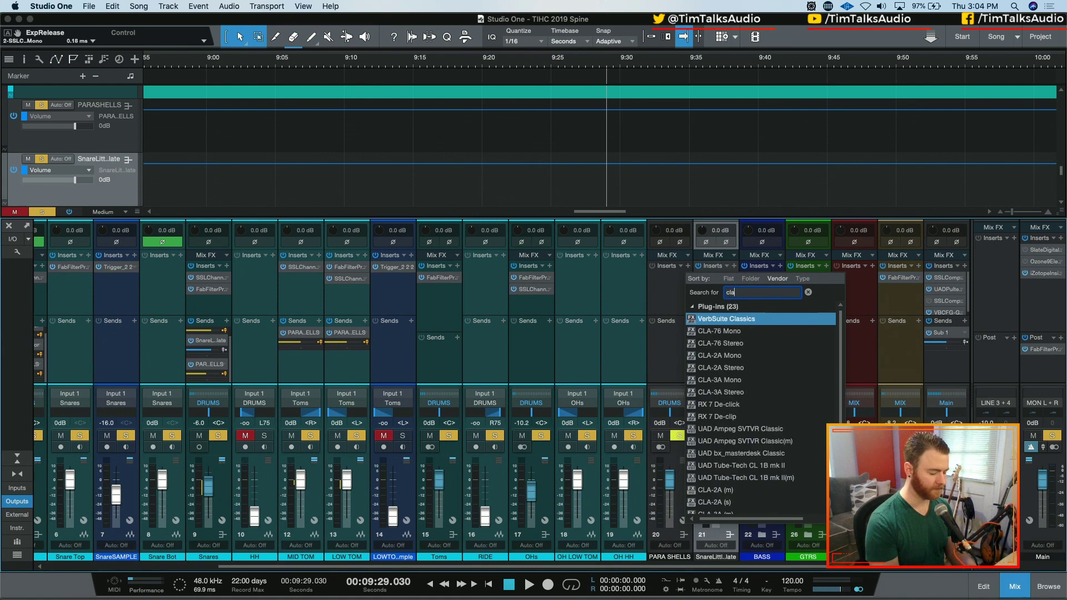
key("BackSpace")
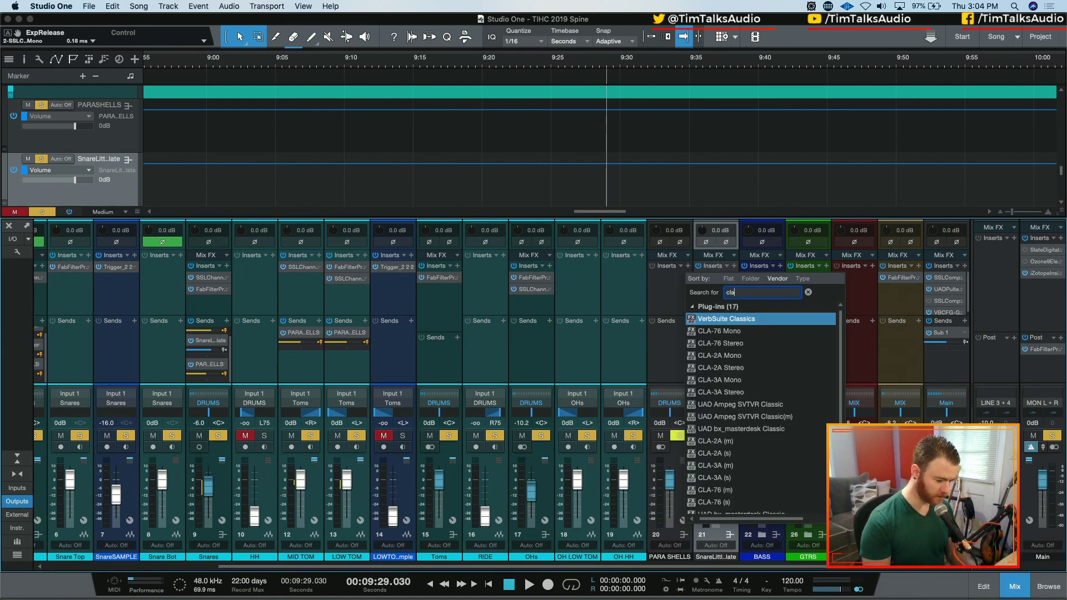
key("Down")
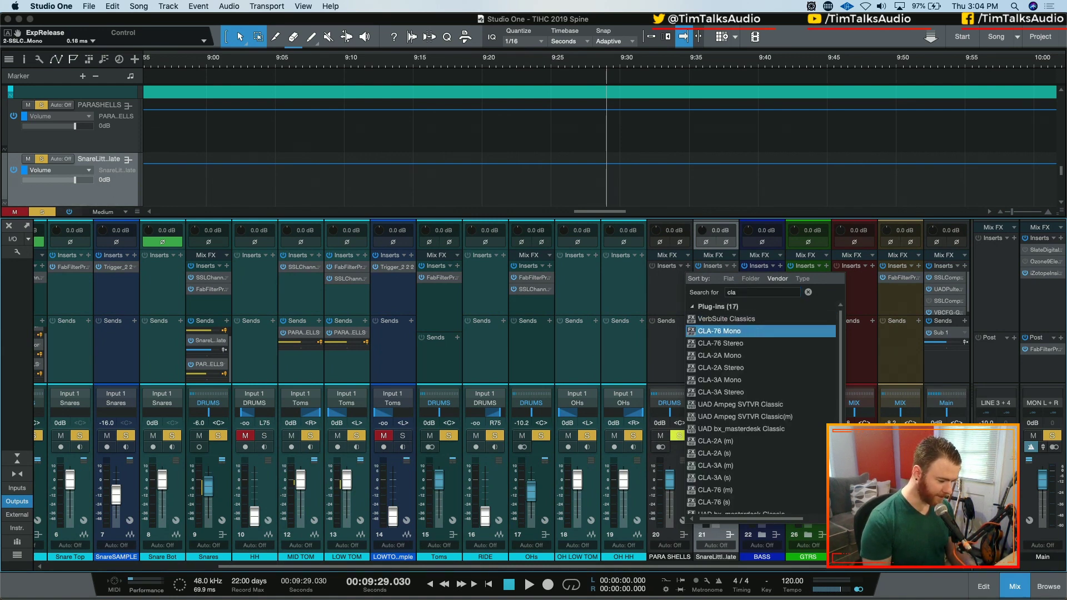
key("Escape")
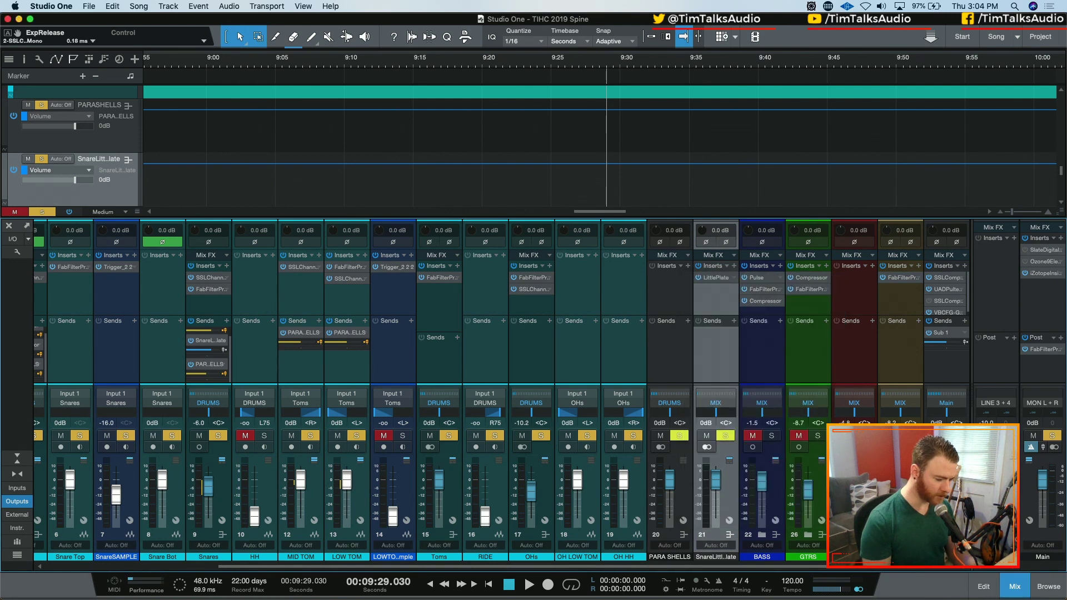
- Insert the API-2500 Stereo compressor on the PARA SHELLS bus
left_click(688, 267)
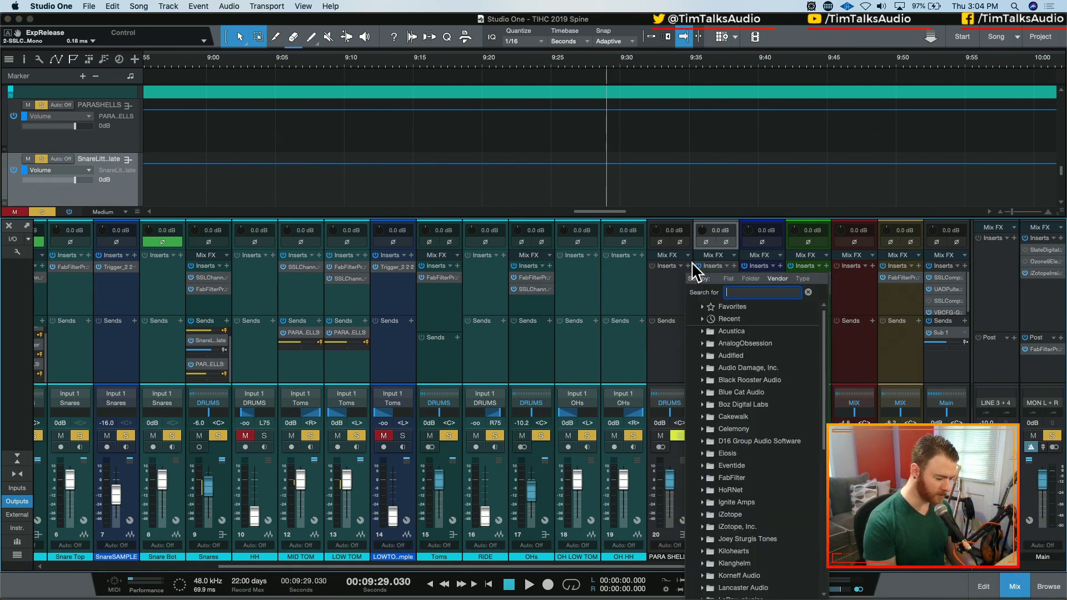
type("api")
key("Down")
key("Down")
key("Down")
key("Down")
key("Down")
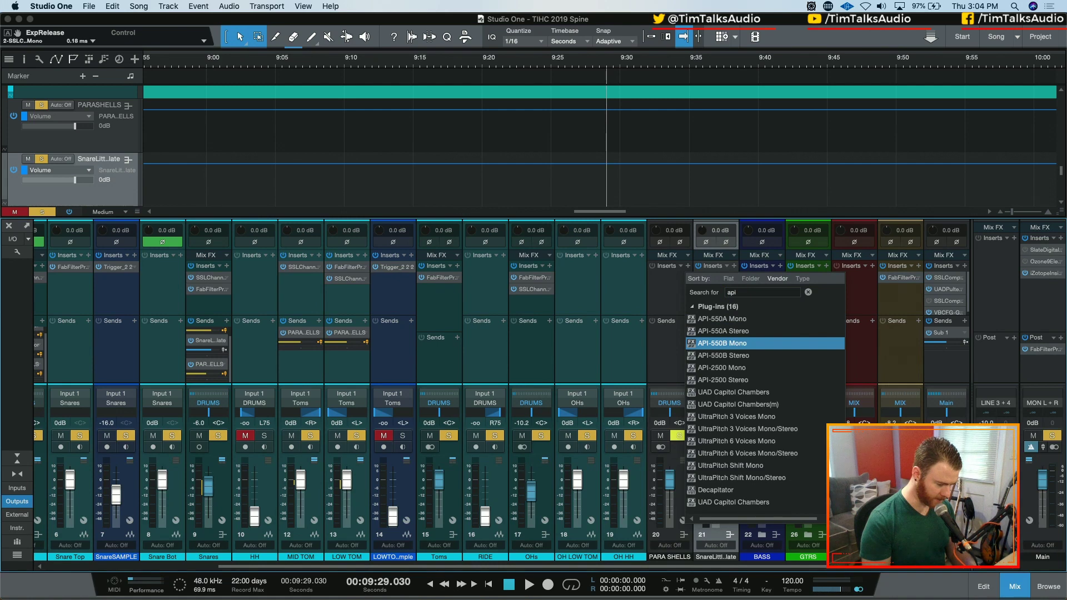
key("Return")
- Configure the API-2500 with L/R Link IND, Thrust Loud, attack 1 ms, release 0.05 s and an infinite ratio
left_click_drag(362, 293, 336, 292)
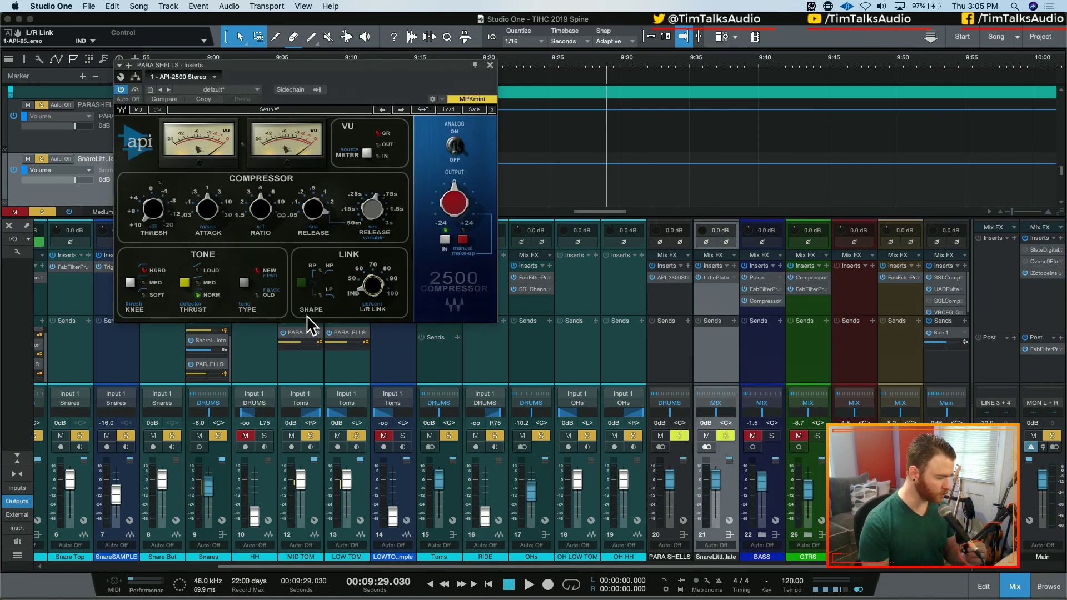
left_click(183, 282)
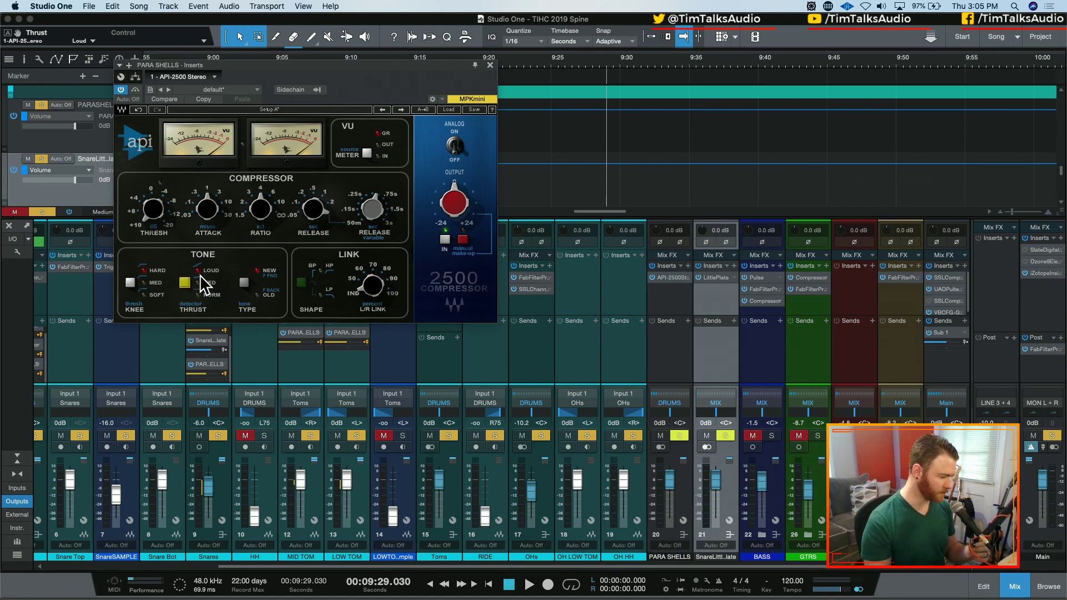
mouse_move(198, 213)
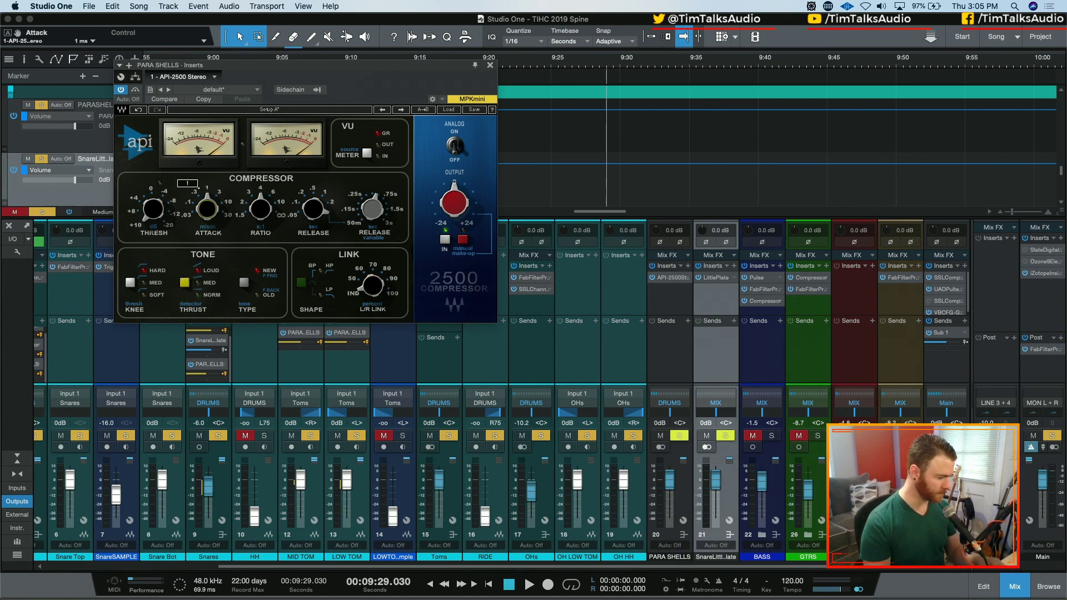
left_click_drag(312, 210, 303, 223)
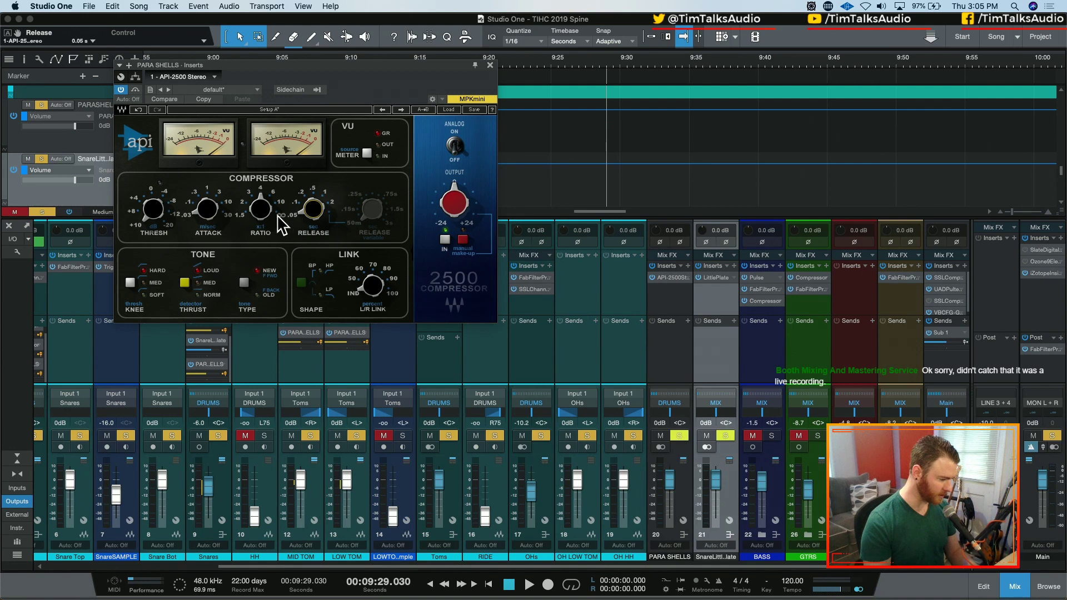
mouse_move(251, 221)
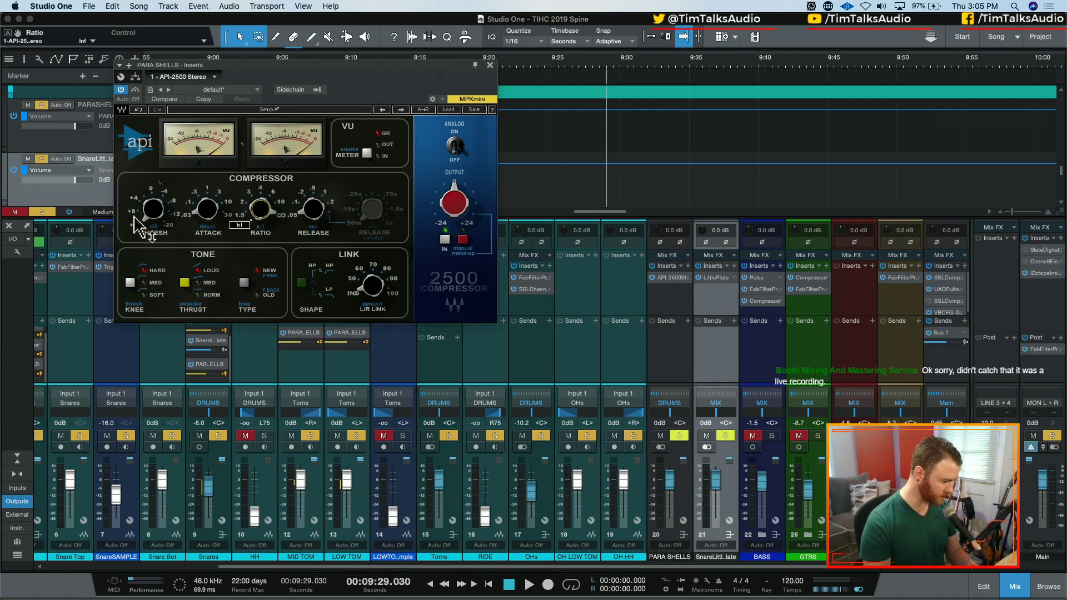
- Lower the PARA SHELLS compressor's threshold to 5.27 dB while the drums play
key("space")
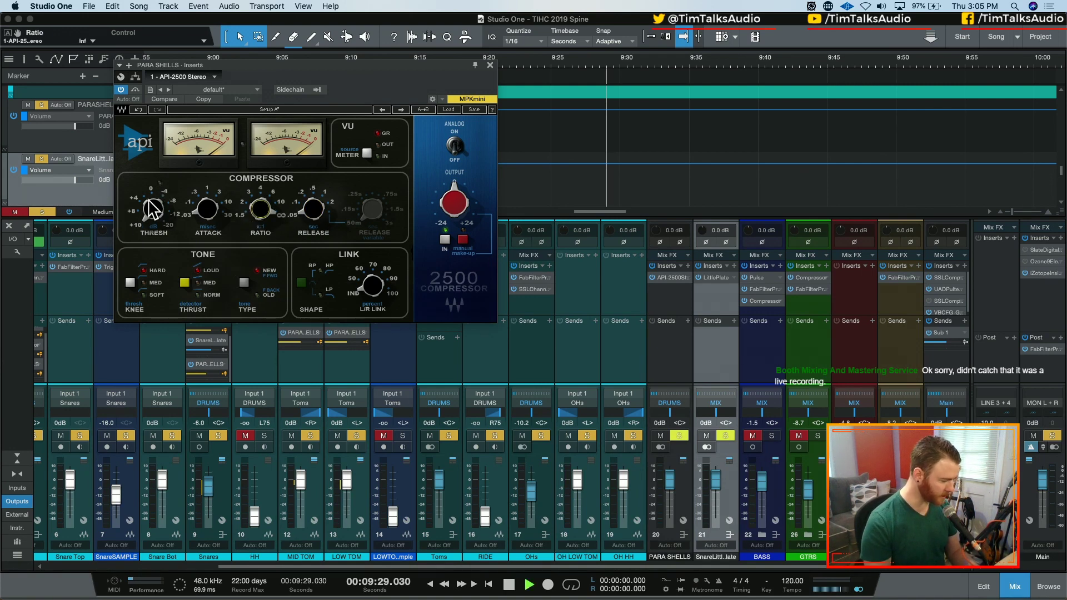
left_click_drag(151, 213, 151, 210)
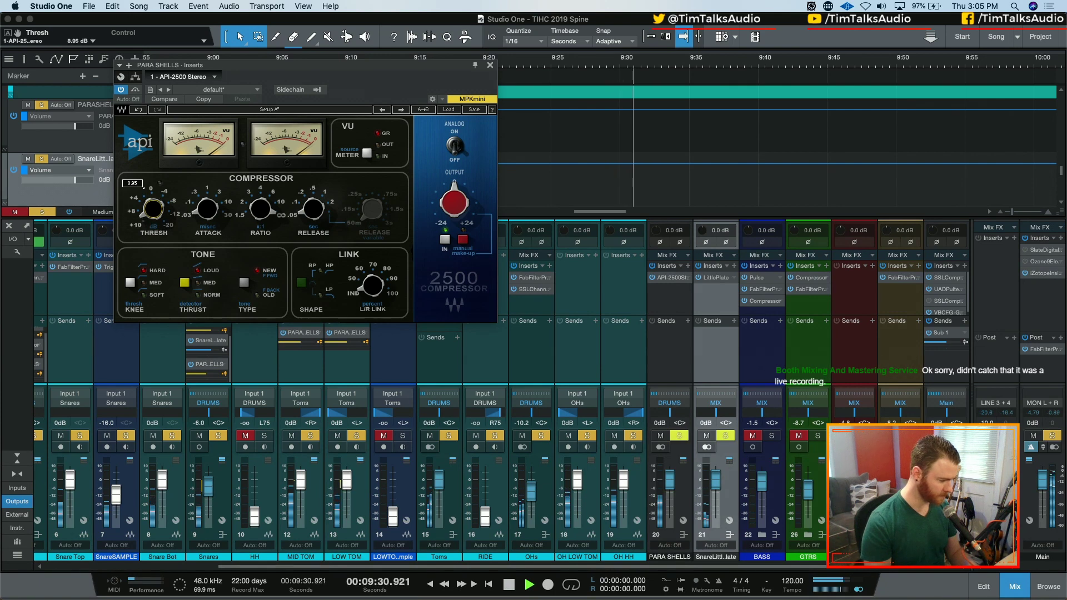
left_click_drag(152, 210, 150, 215)
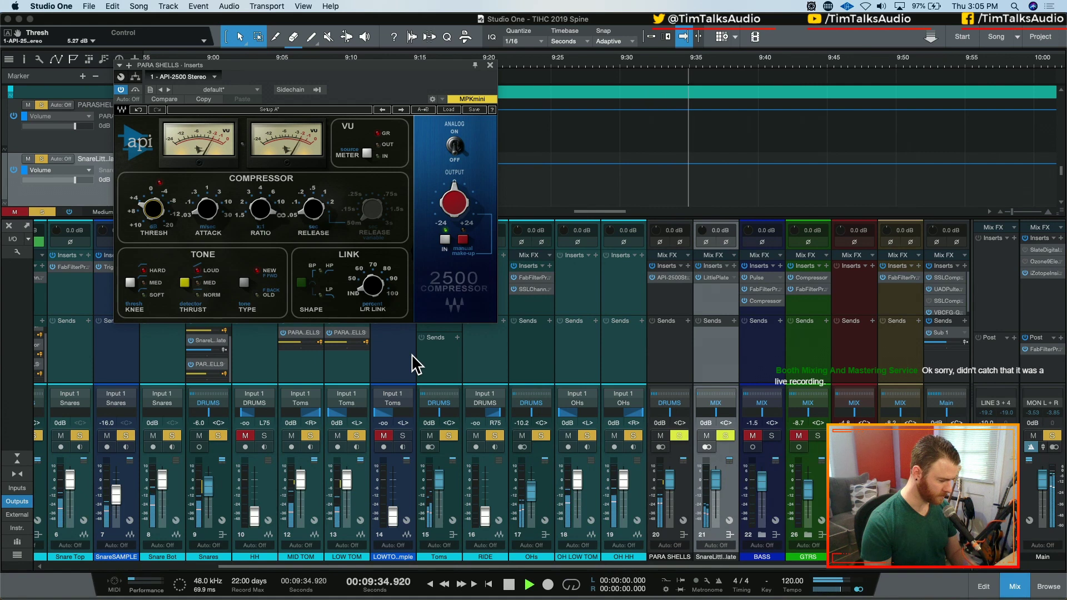
- Isolate the toms for listening by muting the Kicks and Snares sends to PARA SHELLS and soloing the Toms bus
left_click(191, 364)
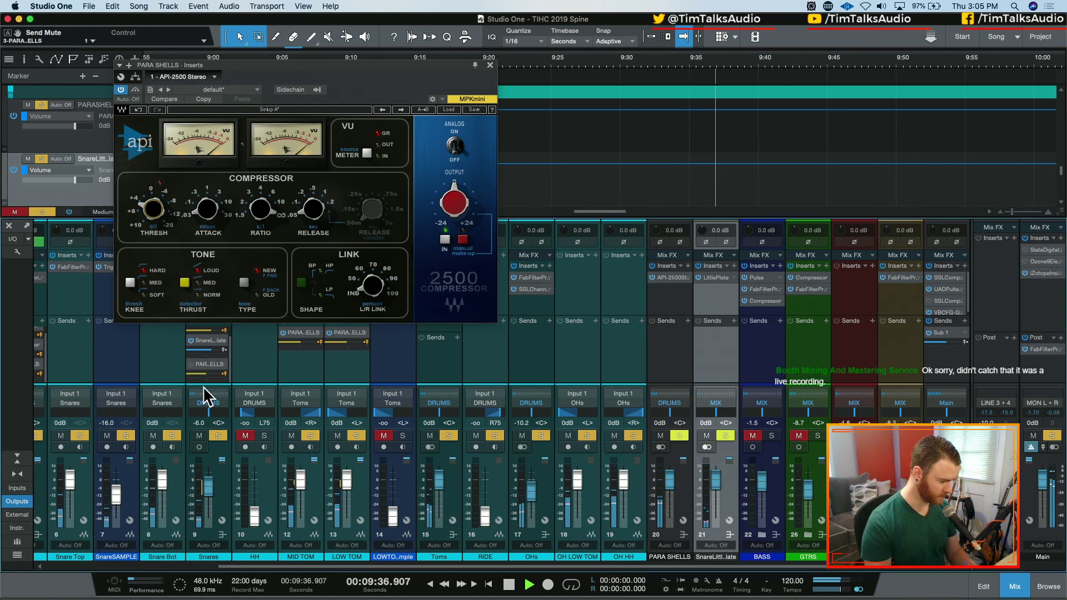
left_click(206, 567)
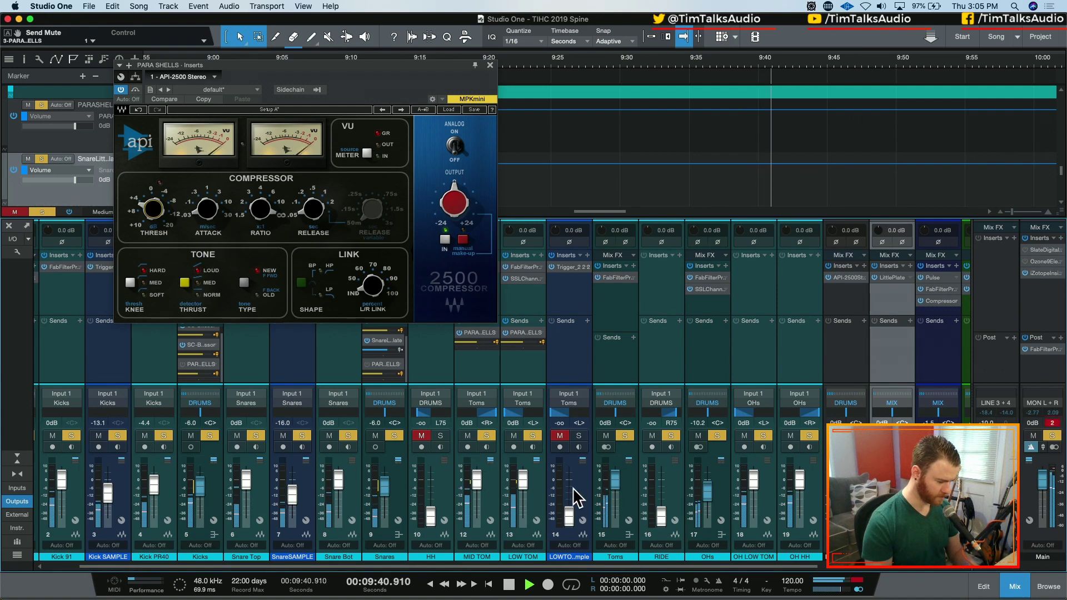
key("space")
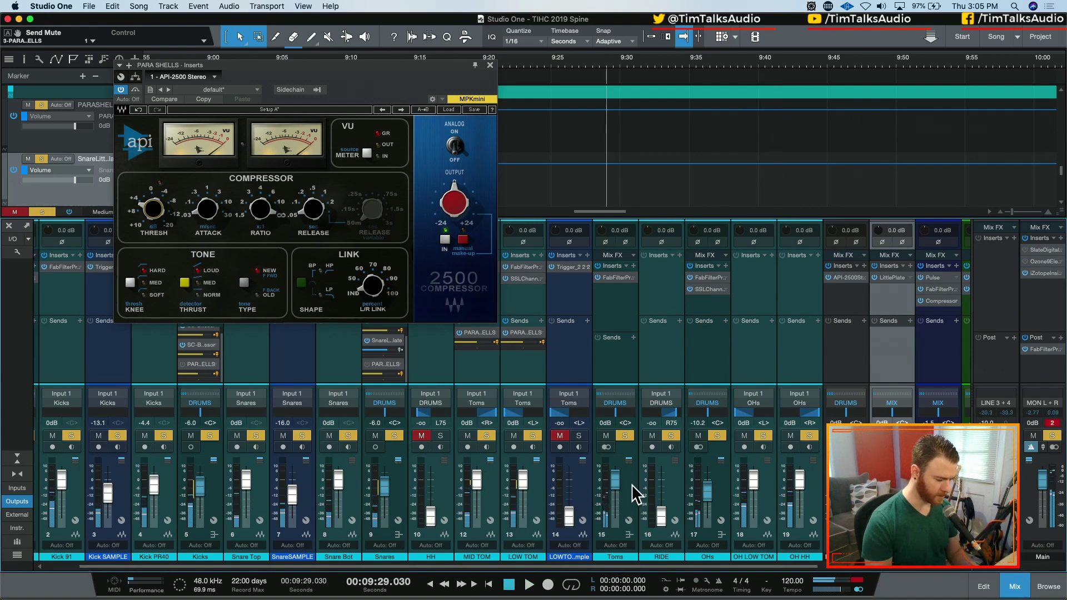
left_click(632, 481)
key("space")
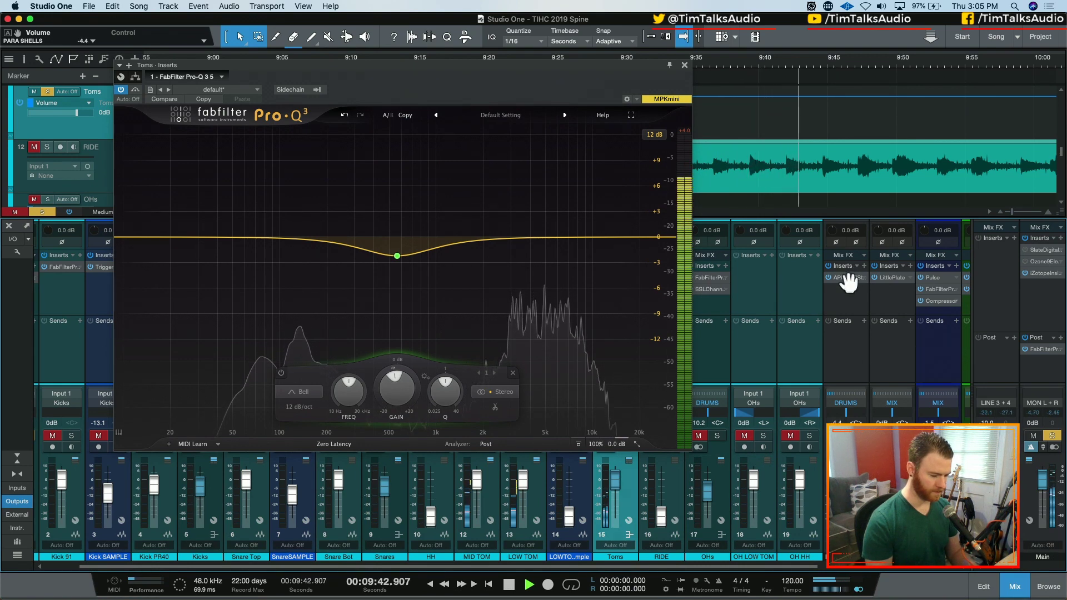
- Lower the PARA SHELLS compressor's threshold to 1.47 dB and set the bus volume to -3.9 dB against the toms
left_click(848, 278)
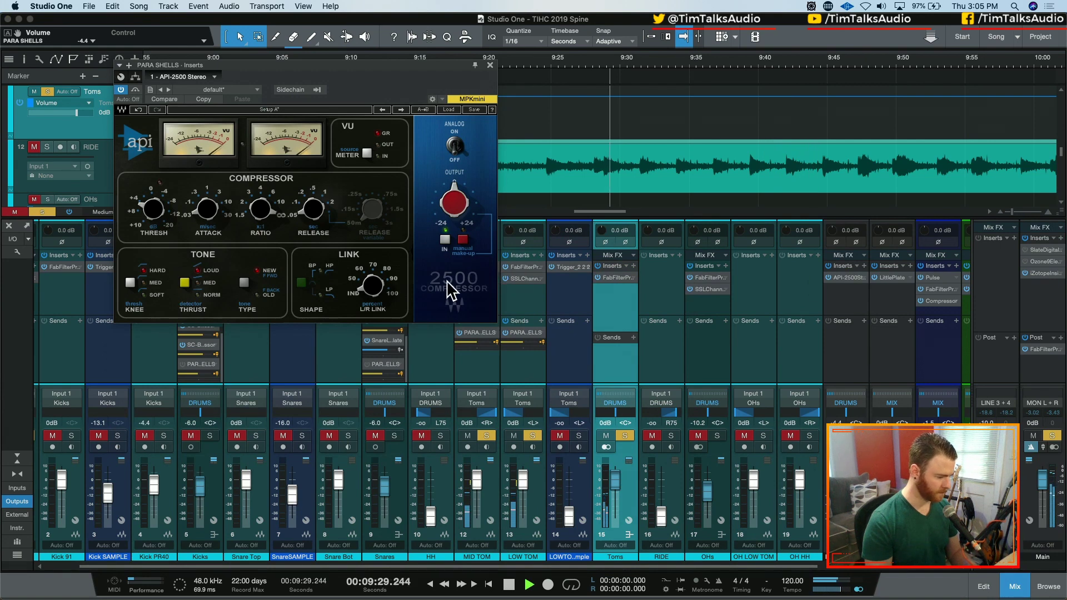
left_click(153, 209)
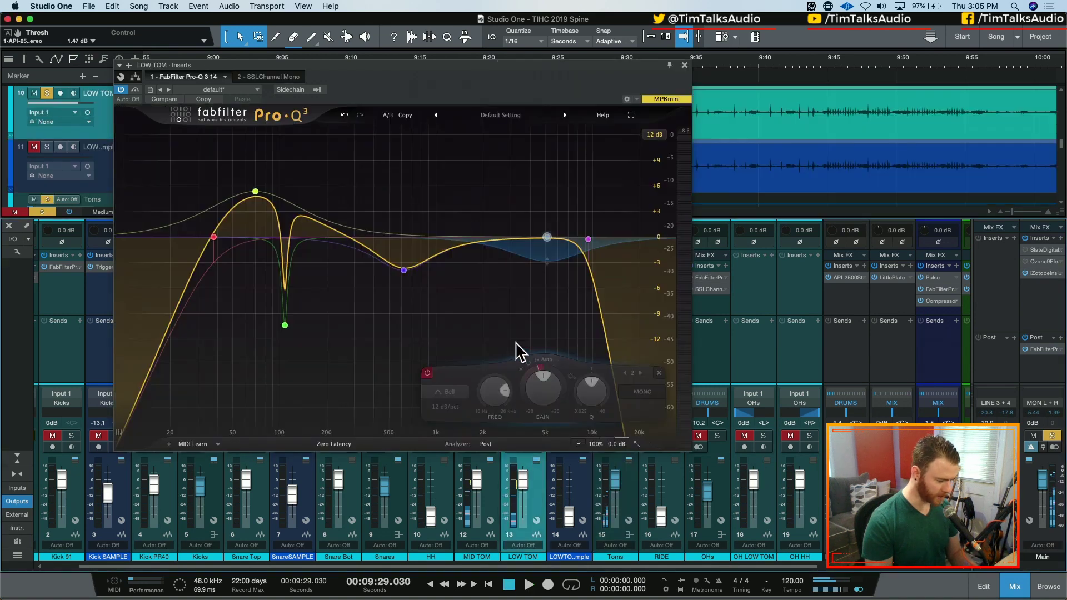
left_click(685, 65)
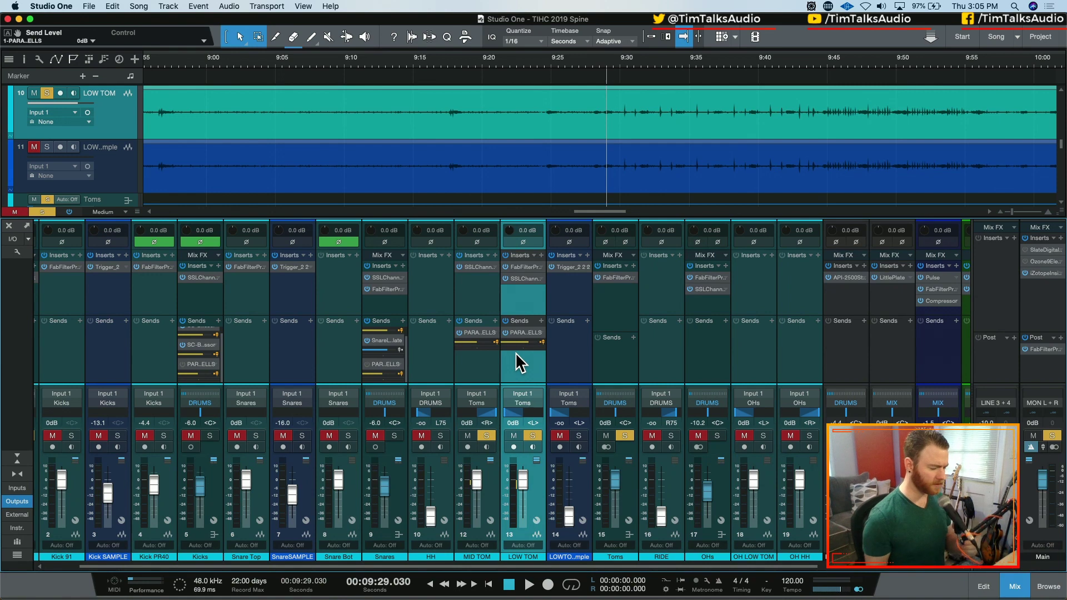
key("space")
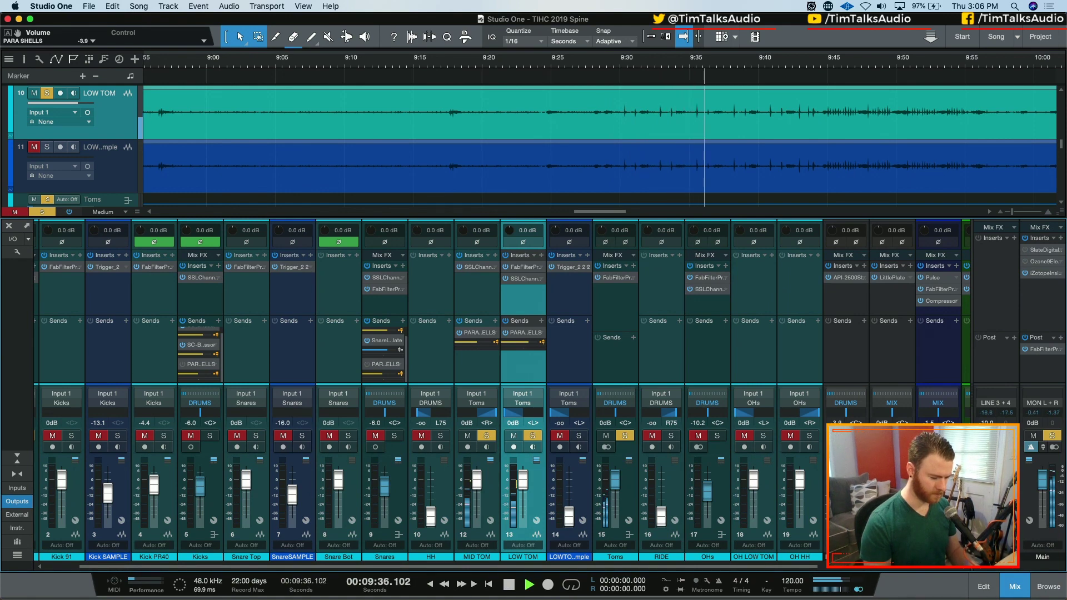
- Re-enable the Kicks and Snares sends to PARA SHELLS and solo the whole DRUMS folder
left_click(846, 278)
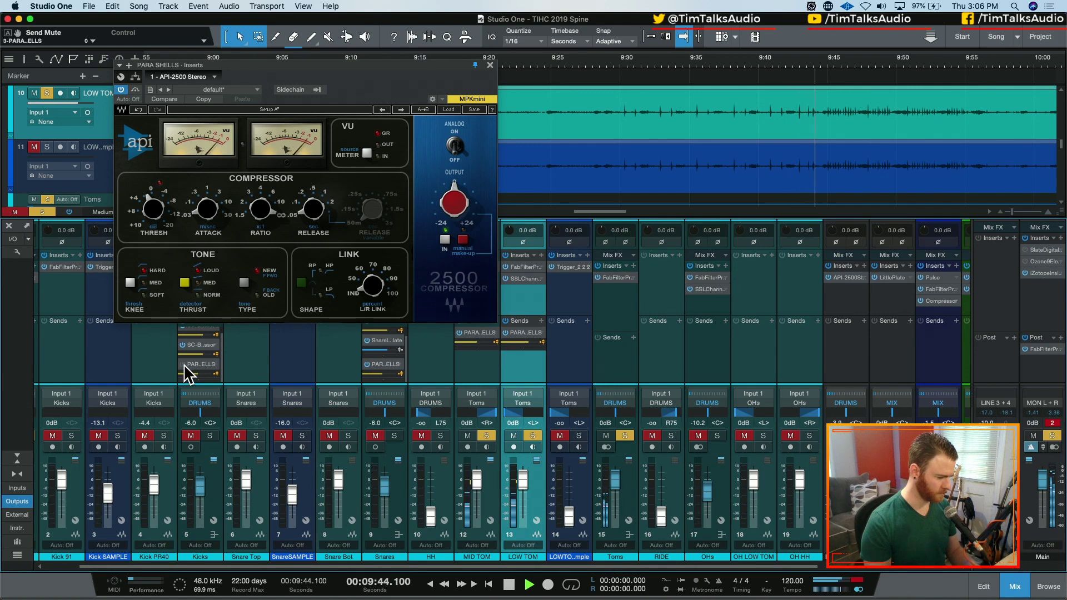
scroll(78, 517, "left", 2)
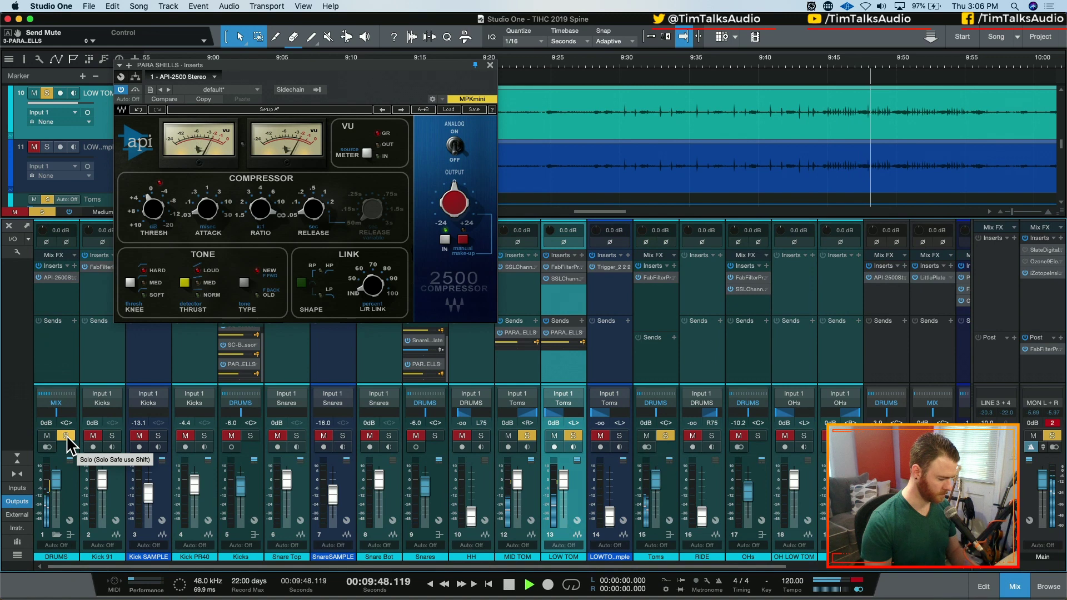
left_click(67, 437)
left_click(66, 436)
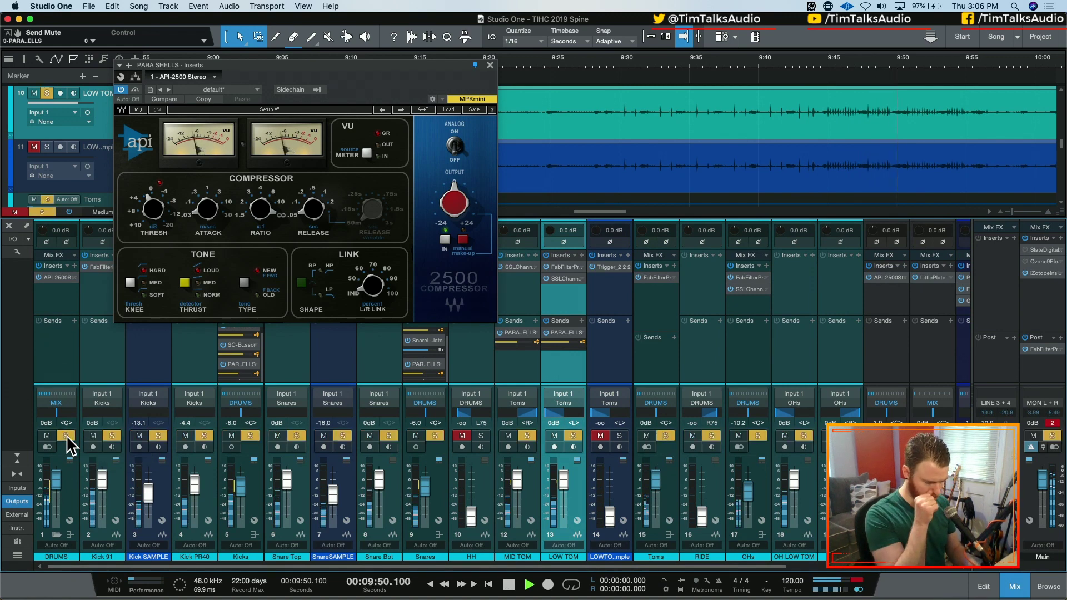
- Compare the drums with the PARA SHELLS fader at minus infinity and raised to -9.6 dB, and set the Snare LittlePlate volume to -6.8 dB
left_click_drag(887, 483, 887, 571)
left_click(1052, 423)
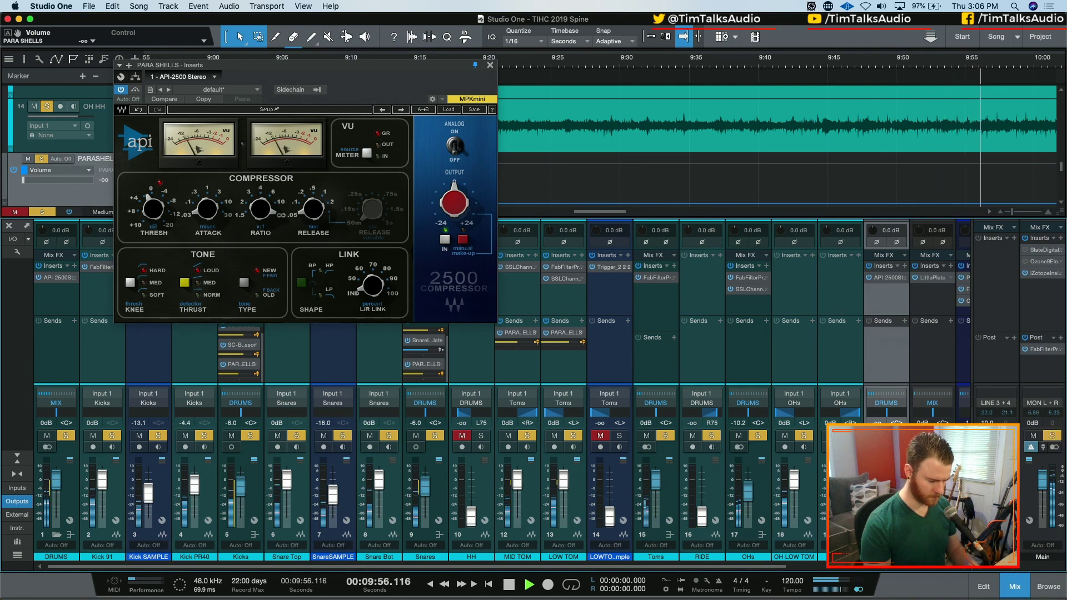
left_click_drag(887, 516, 932, 501)
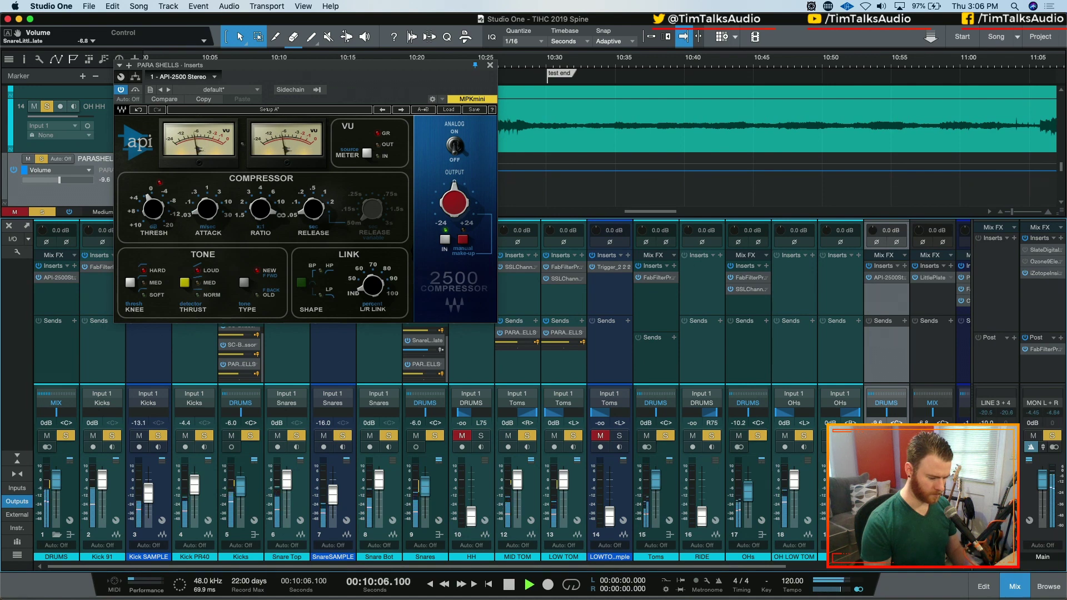
- Pull the PARA SHELLS fader fully down for comparison, settle it at -3.9 dB, and play the full mix with all solos cleared
left_click_drag(887, 490, 889, 596)
left_click_drag(887, 517, 887, 484)
key("space")
key("s")
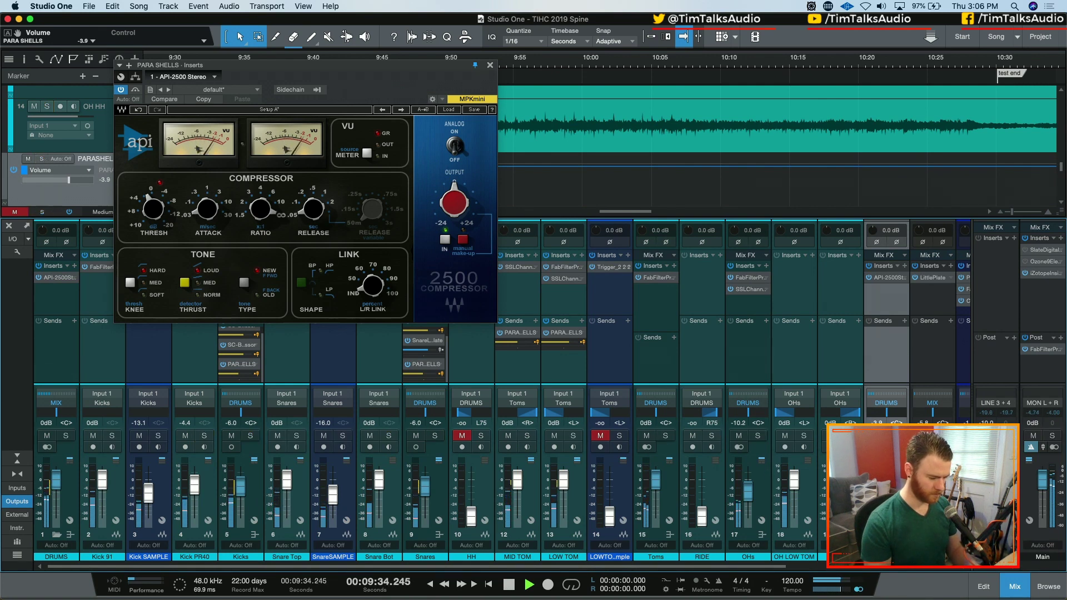
- Set the PARA SHELLS compressor's threshold to 3.96 dB while the full mix plays
left_click(877, 447)
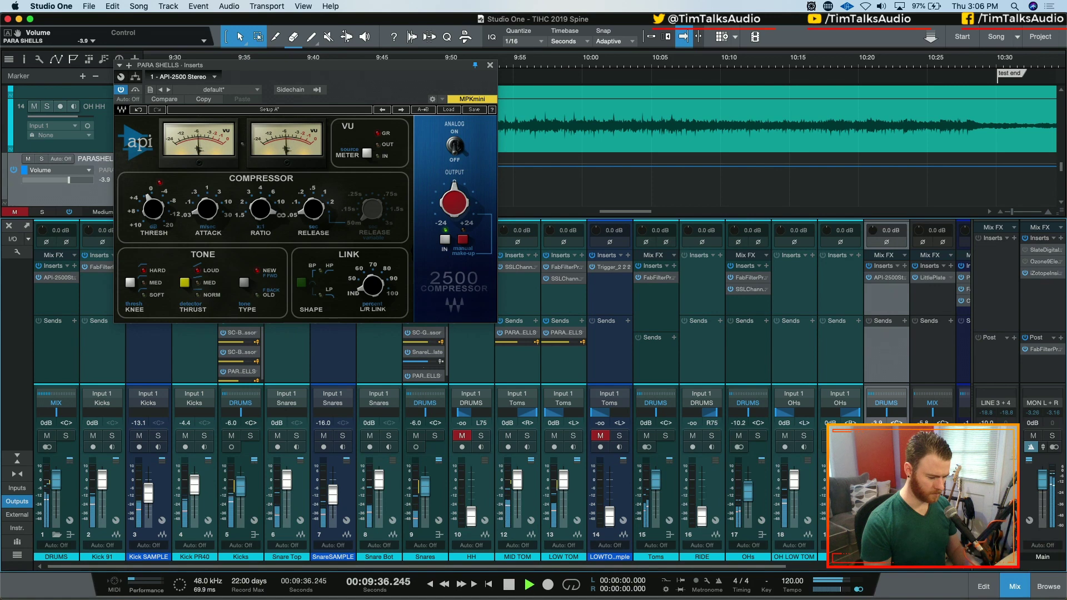
left_click(153, 211)
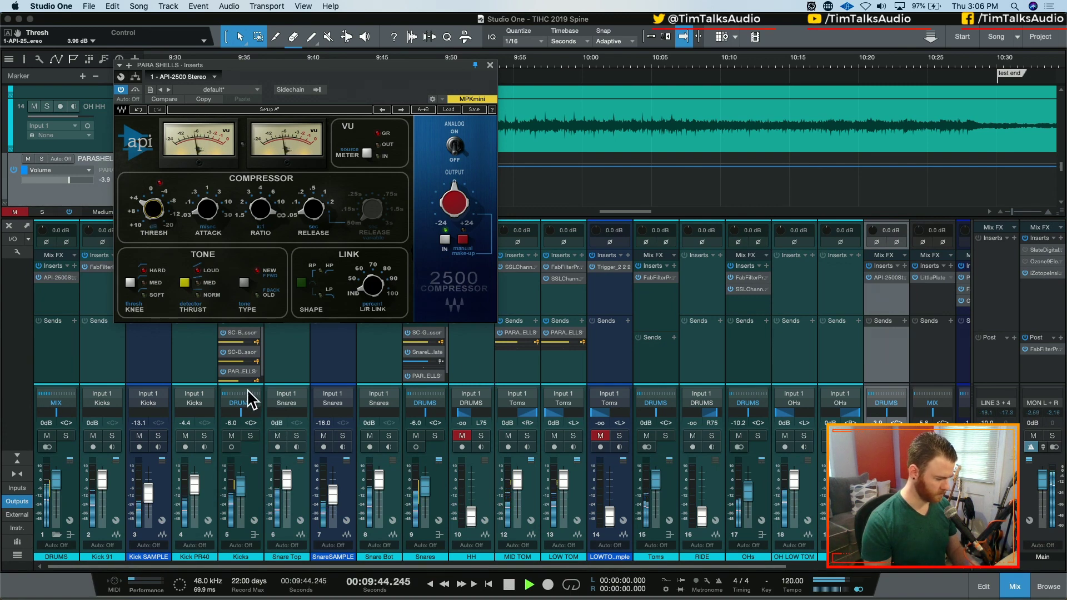
- Solo the Kicks bus and mute its send to PARA SHELLS
scroll(262, 361, "down", 1)
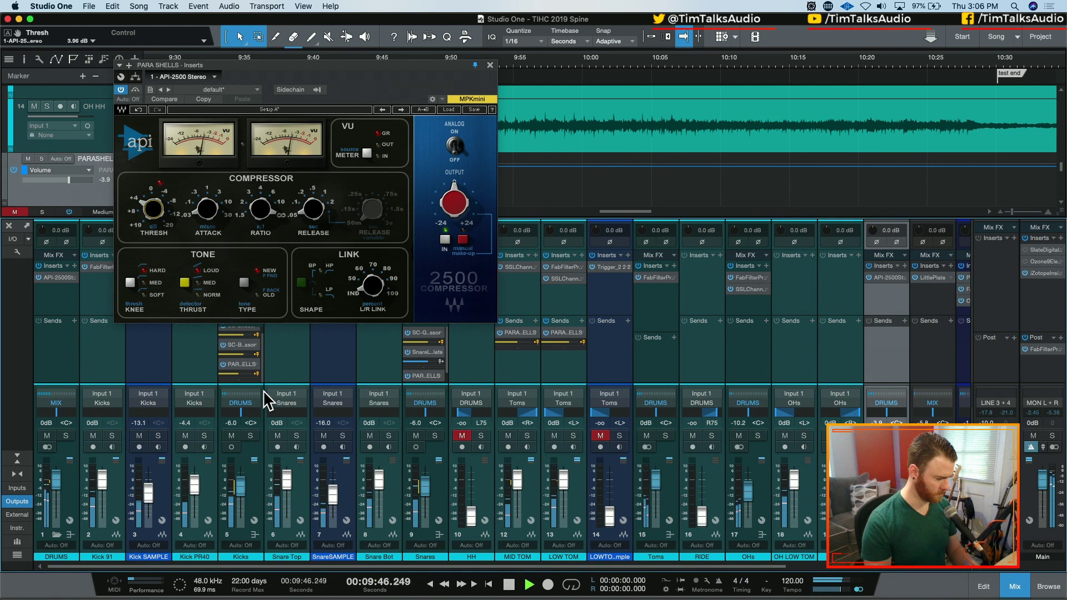
scroll(449, 366, "down", 1)
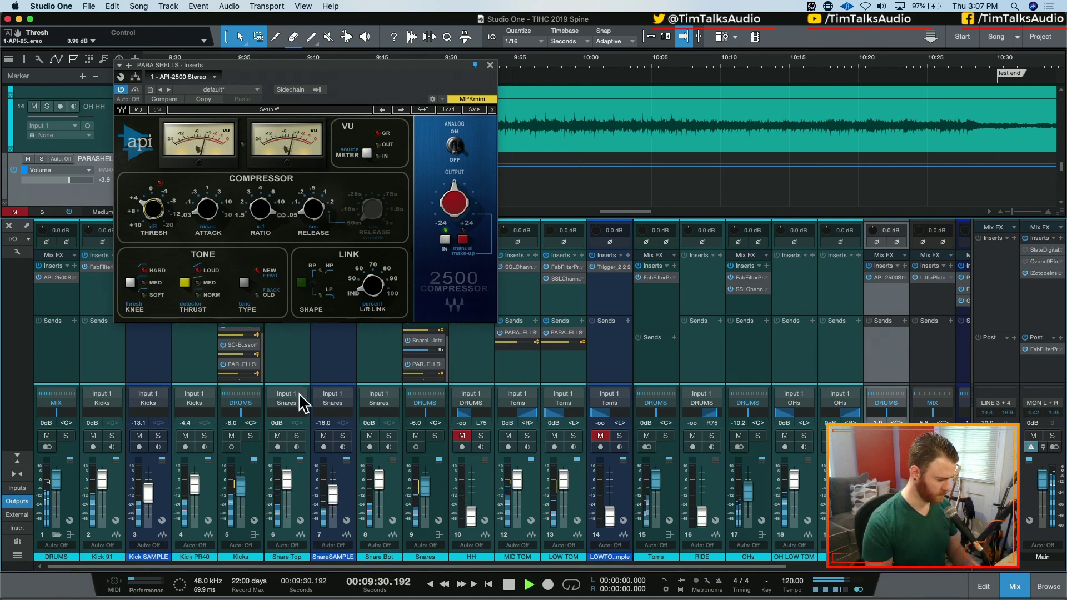
left_click(252, 436)
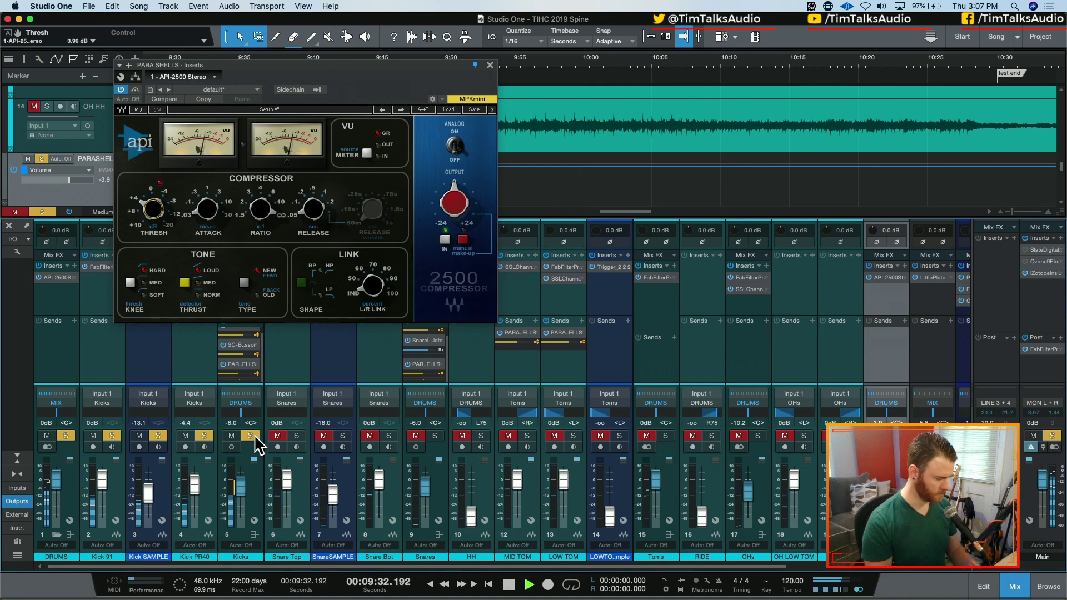
left_click(223, 364)
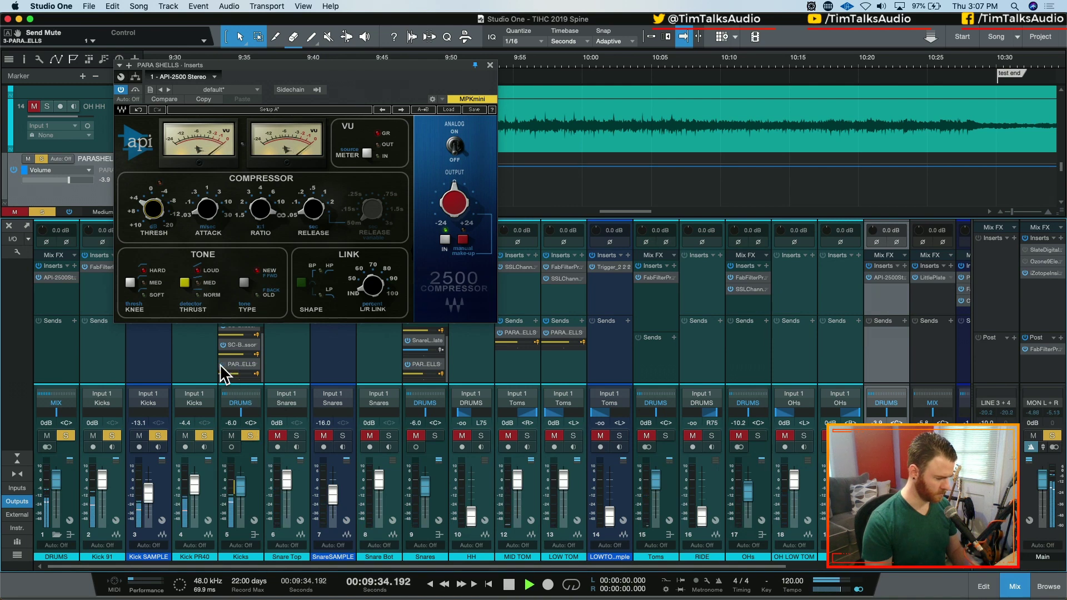
- Set the Kicks bus's send to PARA SHELLS to -13.8 dB and insert FabFilter Pro-Q 3 on the Kicks bus
left_click_drag(242, 376, 232, 375)
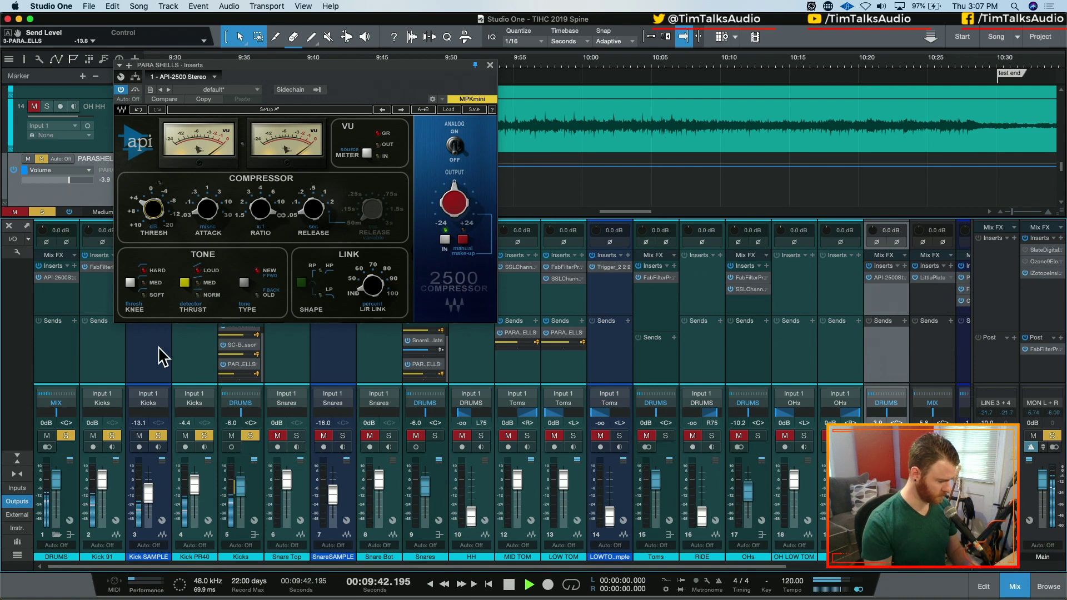
left_click_drag(248, 66, 493, 56)
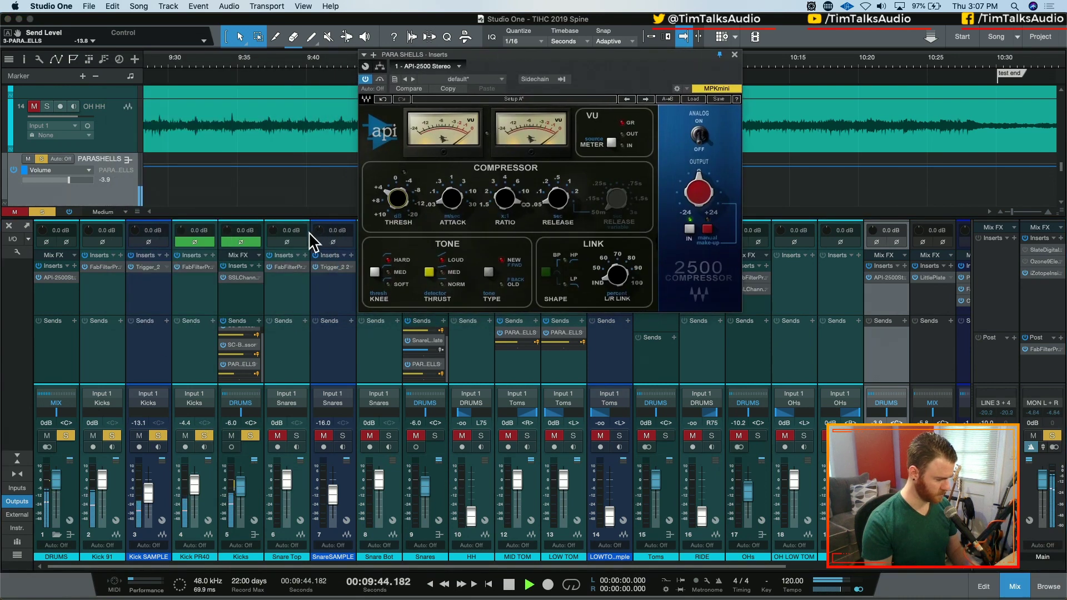
left_click(259, 265)
type("fab")
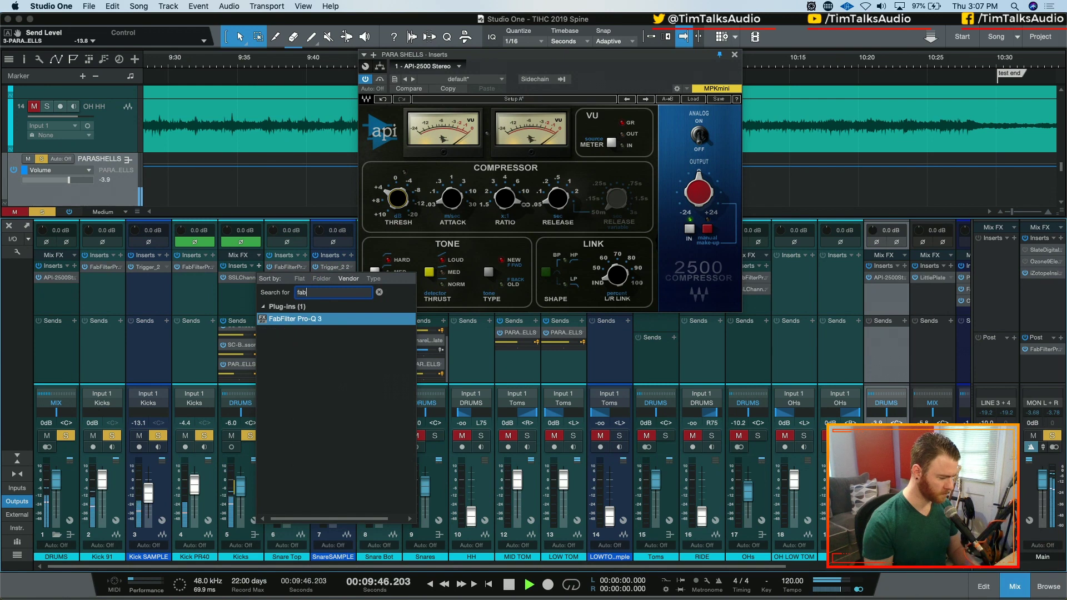
key("Return")
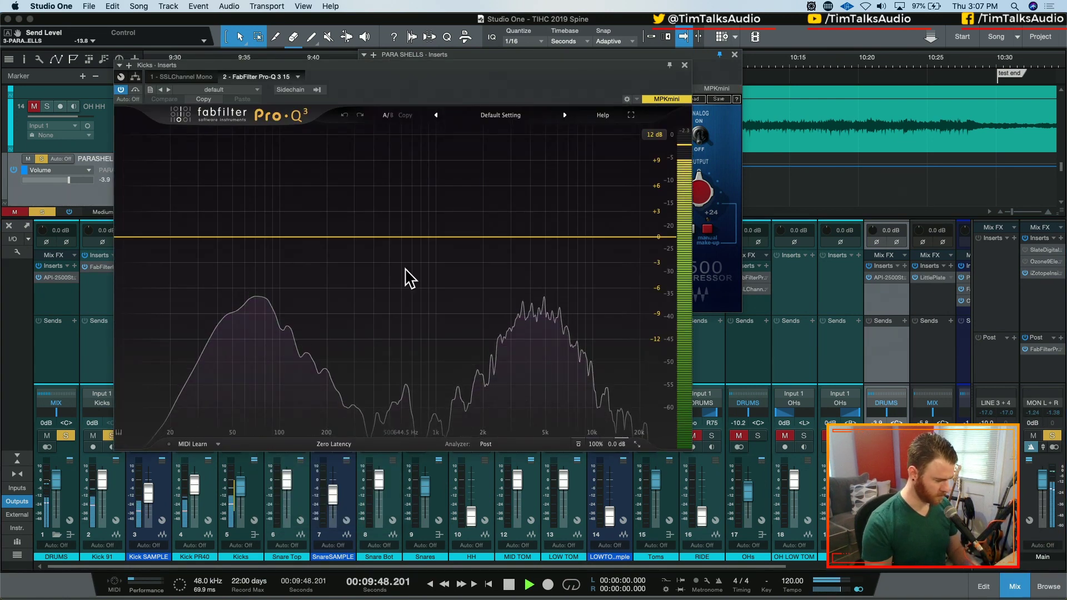
- Add a bell cut of -4.15 dB at about 667 Hz with Q 1.179 to the Kicks EQ, auditioning it with the whole DRUMS bus soloed
left_click_drag(370, 238, 388, 286)
scroll(402, 162, "up", 5)
scroll(402, 162, "down", 8)
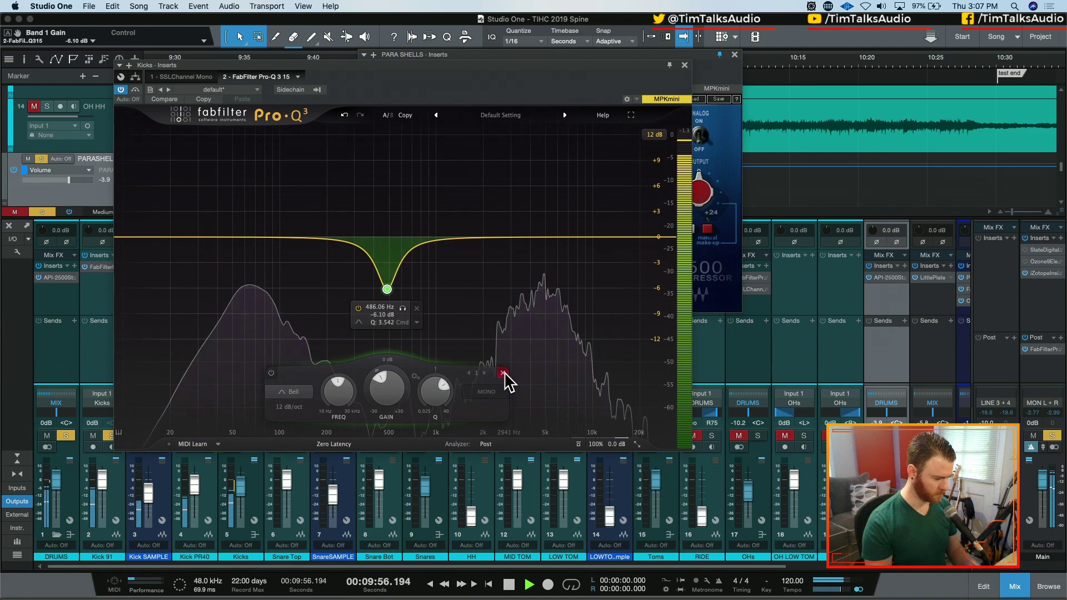
left_click(595, 276)
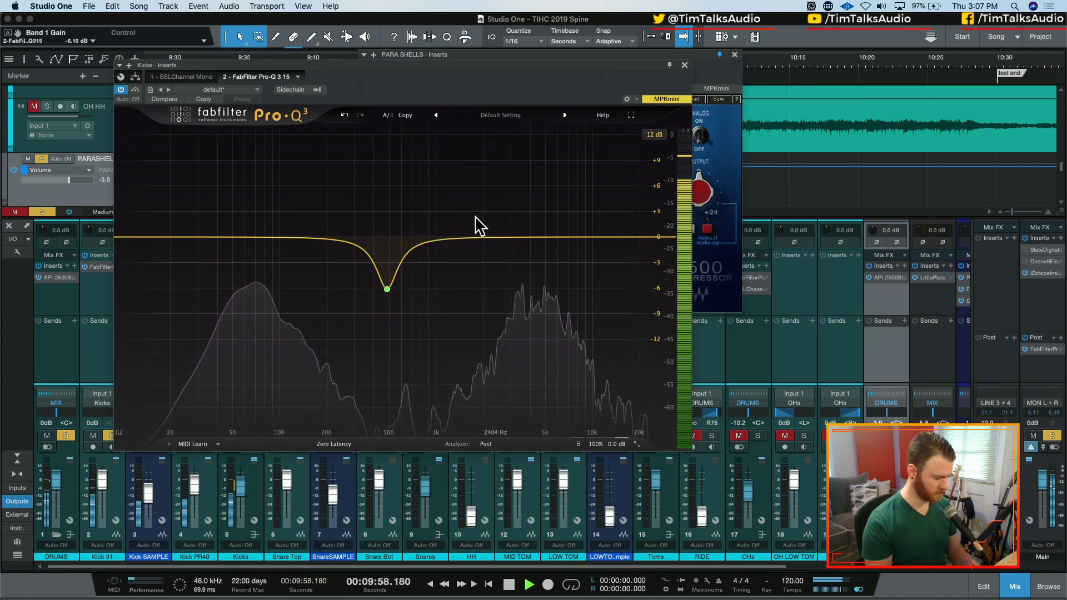
scroll(390, 278, "down", 5)
left_click_drag(389, 281, 409, 284)
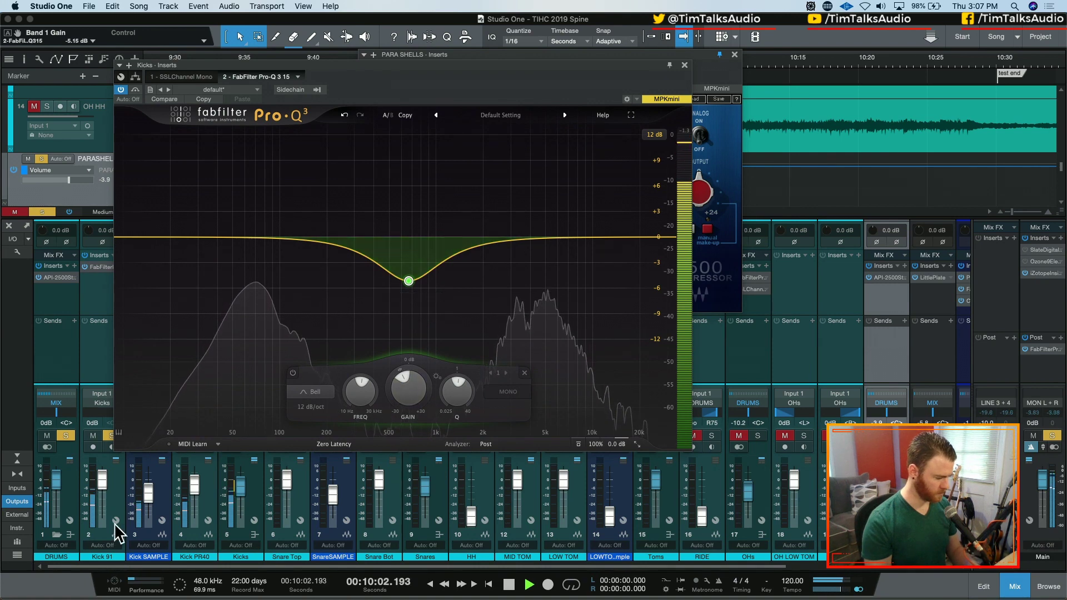
left_click(65, 436)
left_click(65, 437)
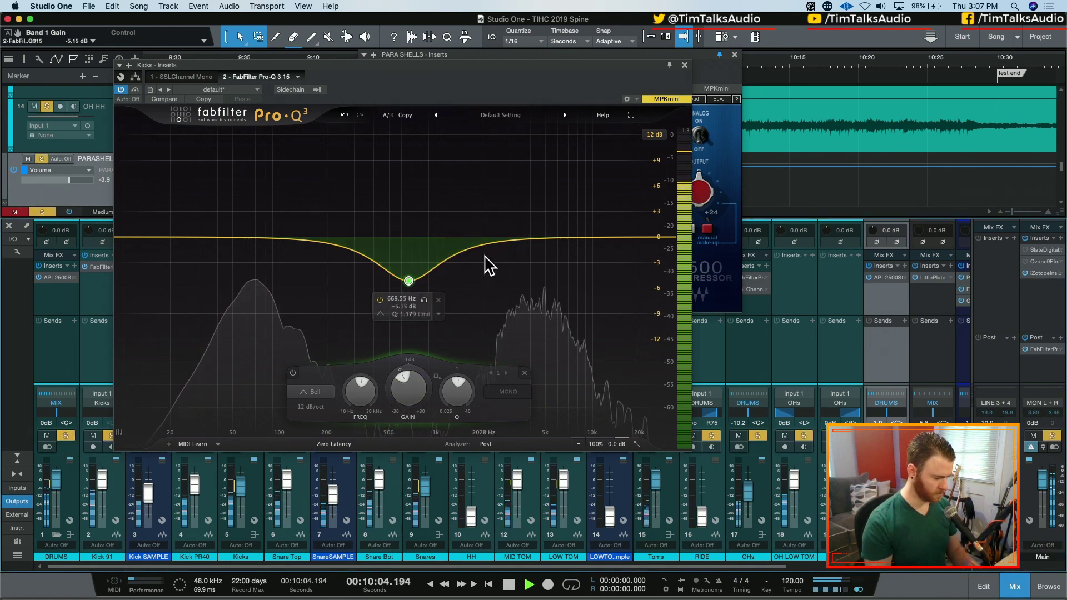
left_click_drag(408, 281, 408, 272)
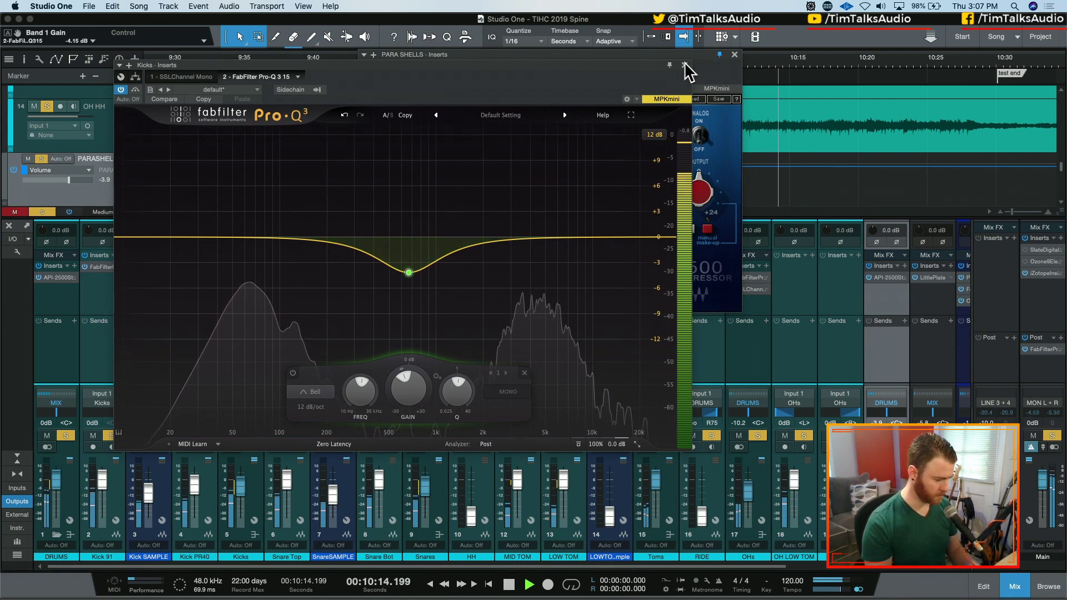
- Boost the Kicks EQ by 4.36 dB at about 60 Hz with Q 6.722, stop playback and close the open plug-in windows
left_click_drag(245, 237, 245, 200)
scroll(253, 210, "up", 2)
scroll(233, 209, "up", 10)
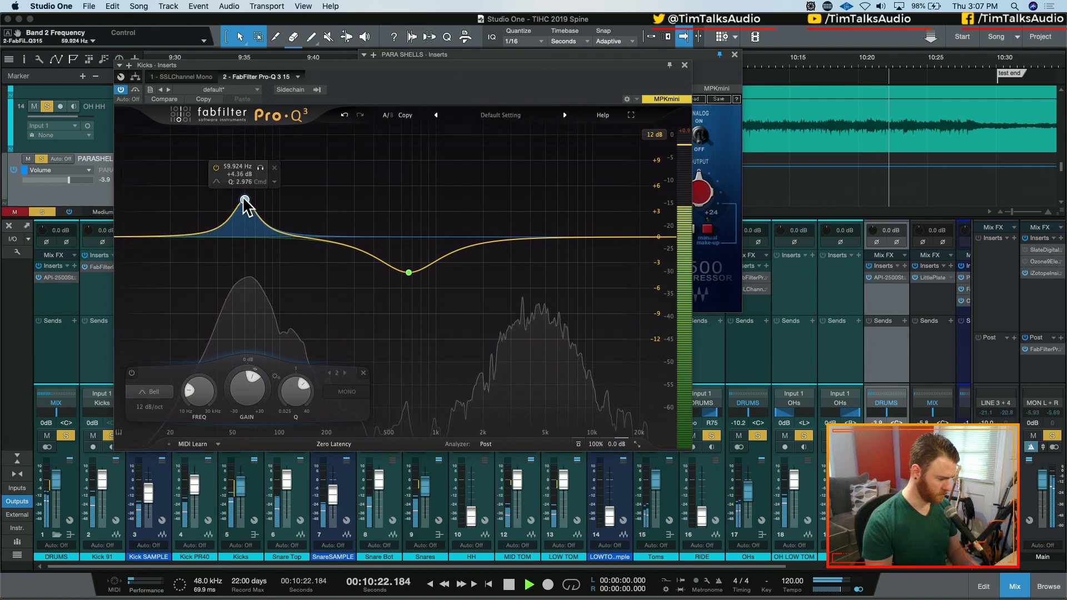
scroll(245, 200, "up", 2)
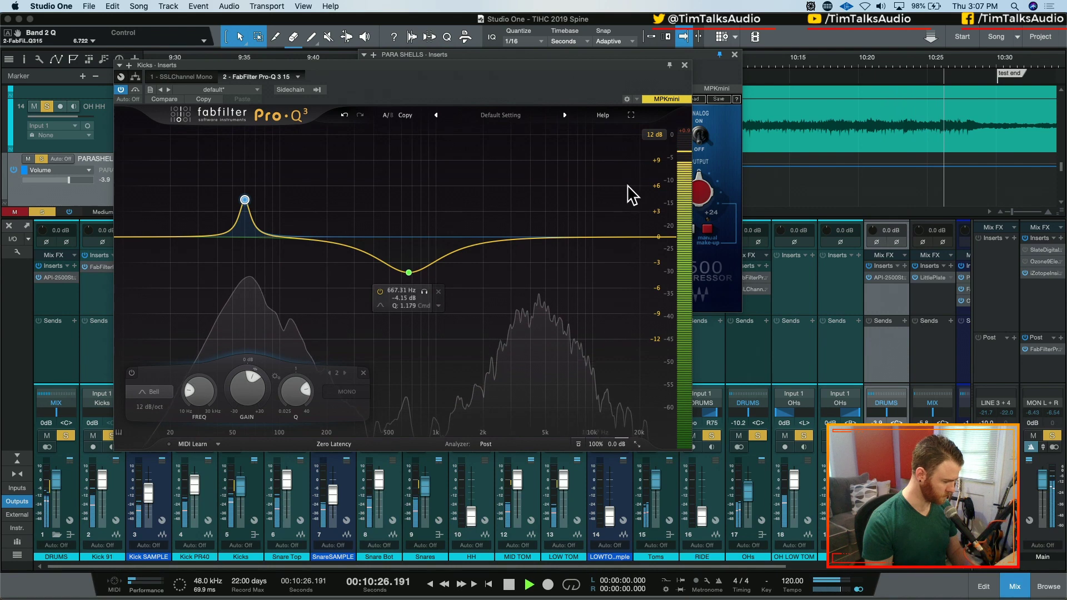
left_click(685, 65)
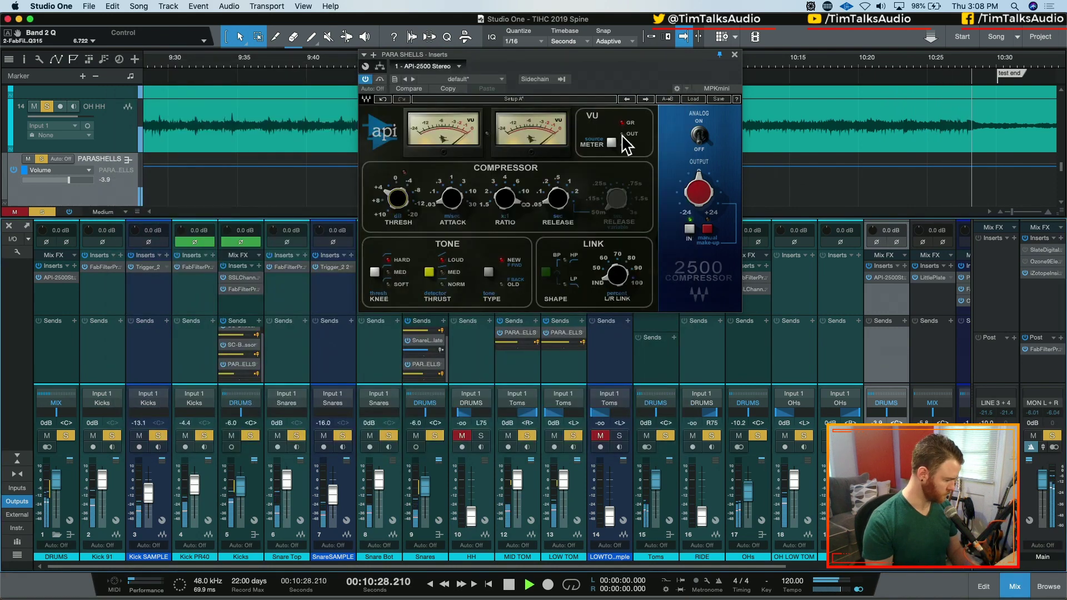
key("space")
left_click(734, 54)
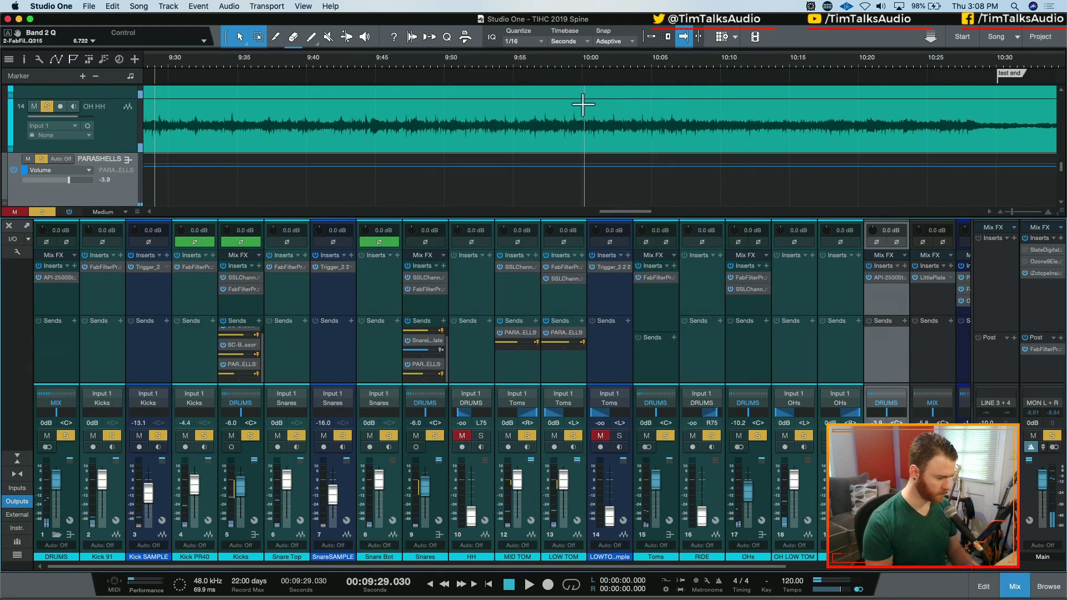
- Move the playhead to 53.176 s, just before the first run of kick hits near the recording's start
scroll(229, 109, "up", 10)
scroll(262, 131, "left", 15)
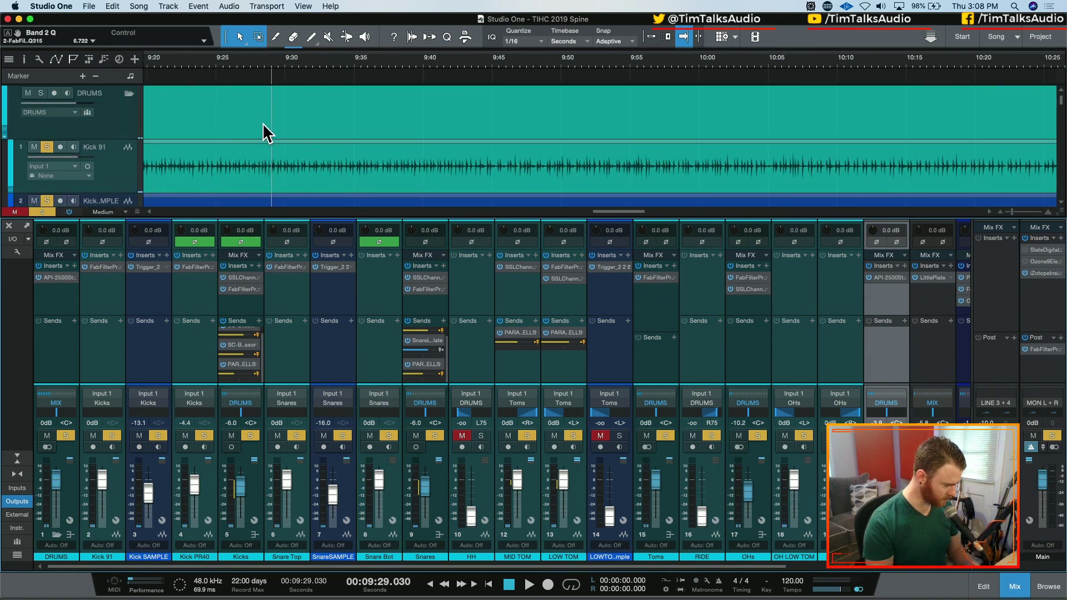
scroll(262, 125, "left", 20)
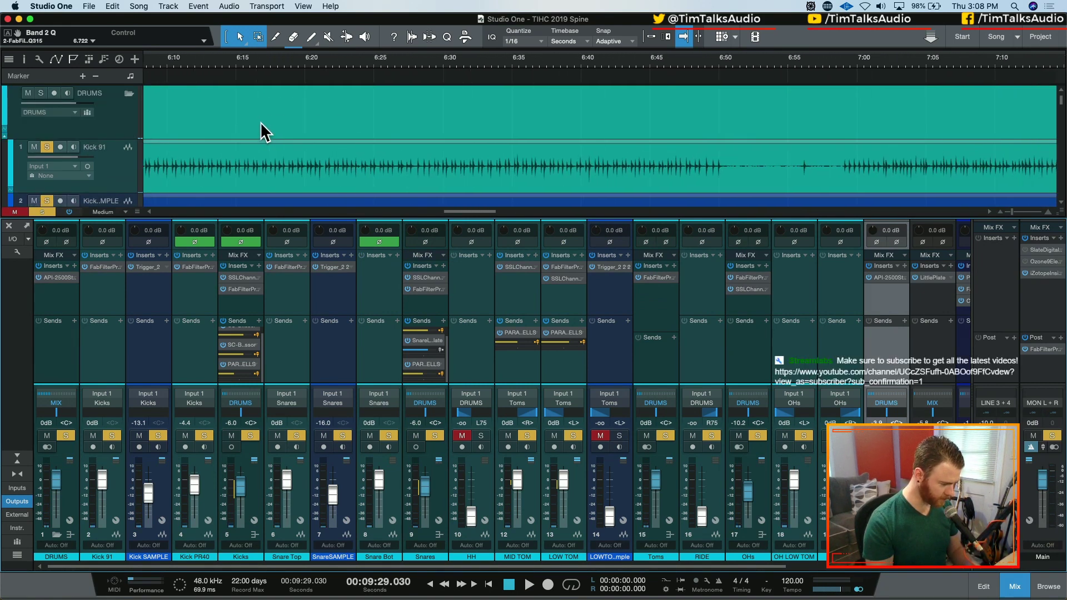
key("w")
key("w")
key("w")
key("w")
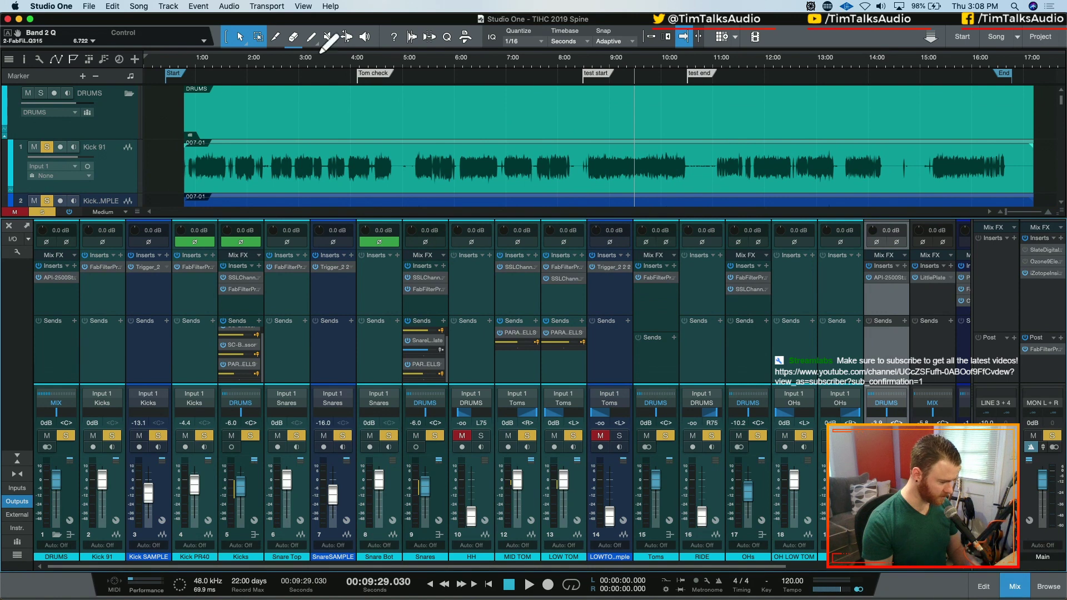
left_click(206, 56)
key("e")
key("e")
key("e")
key("e")
key("e")
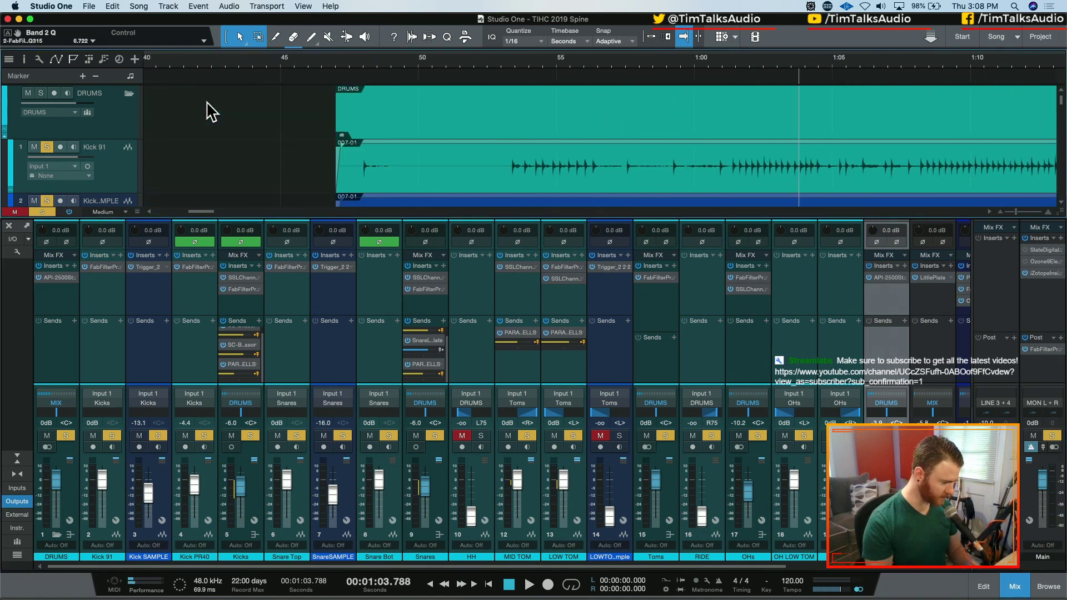
left_click(506, 64)
- Enlarge the arrangement on the kick tracks and place the playhead at the first kick hit's onset, at 53.429 s
scroll(185, 130, "down", 3)
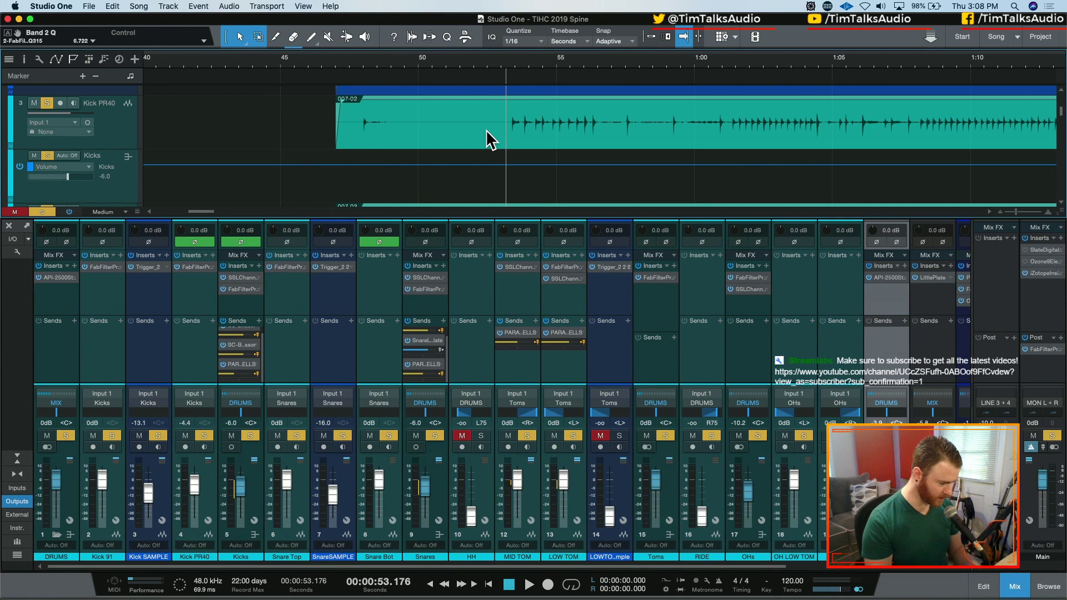
scroll(491, 157, "up", 3)
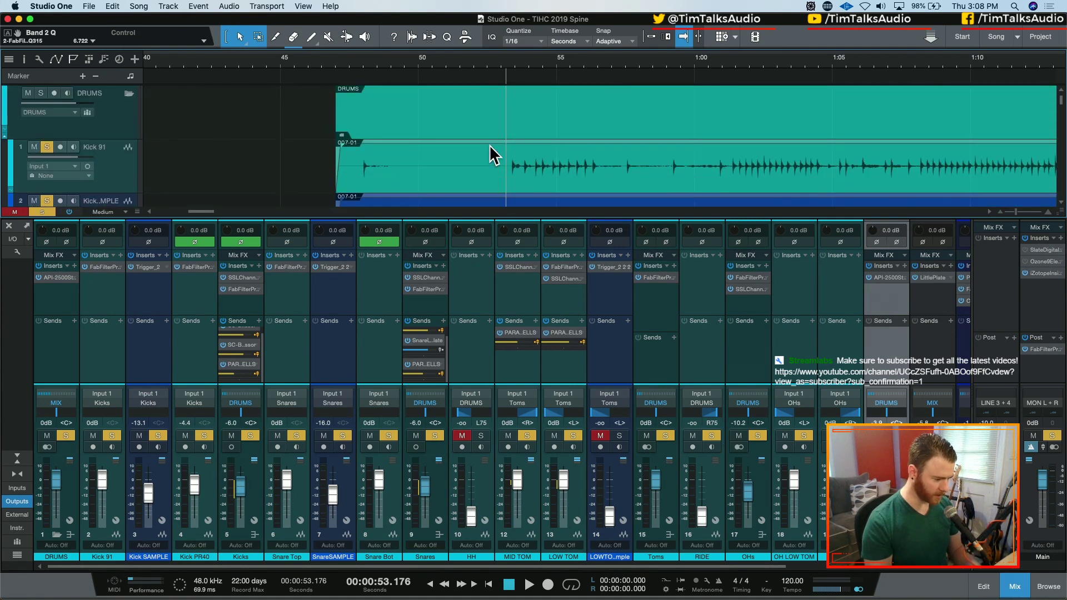
left_click(505, 177)
scroll(505, 177, "right", 1)
scroll(506, 176, "down", 2)
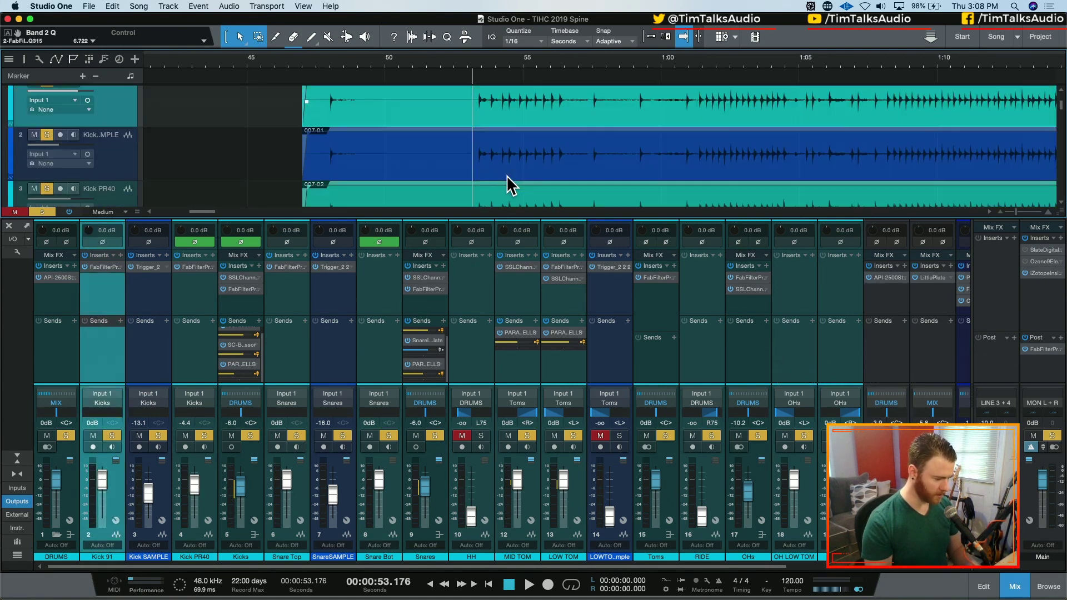
key("e")
key("F3")
scroll(488, 334, "down", 5)
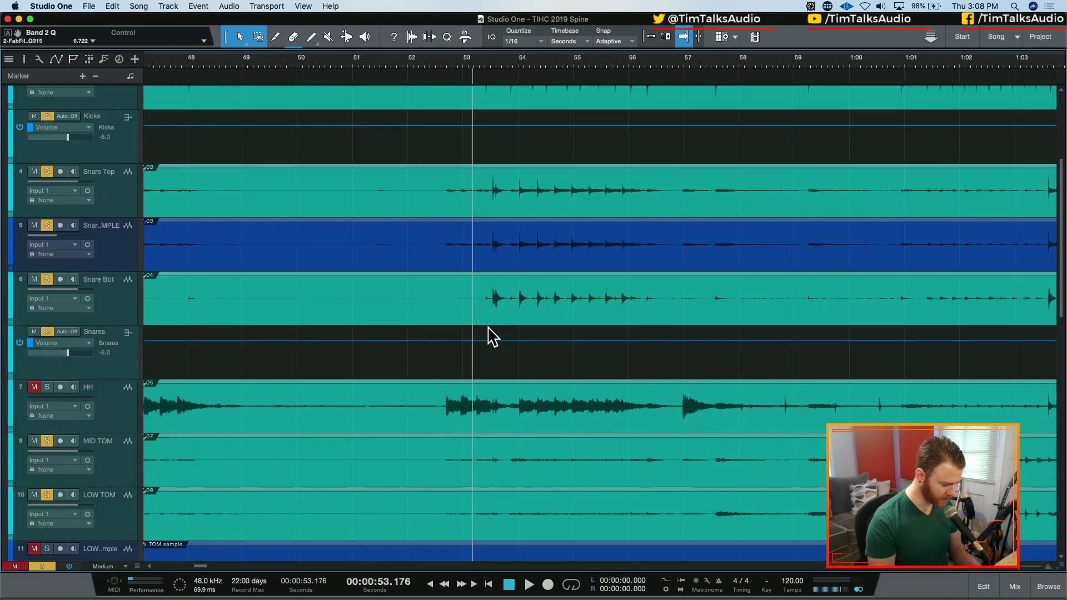
scroll(489, 337, "down", 5)
scroll(489, 337, "up", 10)
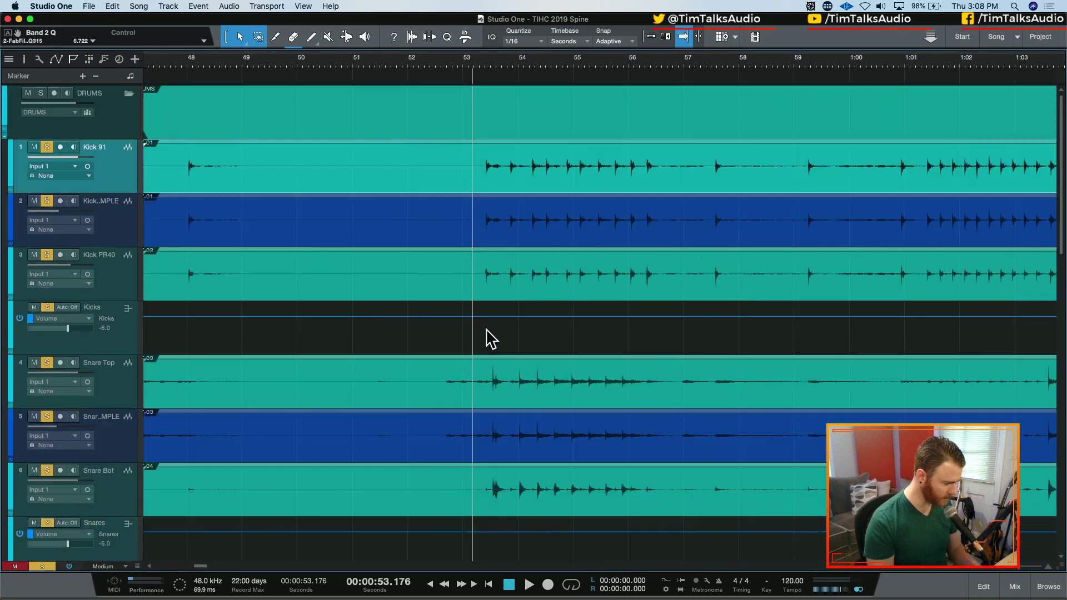
key("space")
key("space")
key("e")
key("e")
key("e")
key("space")
key("space")
left_click_drag(579, 55, 651, 114)
left_click_drag(615, 61, 626, 132)
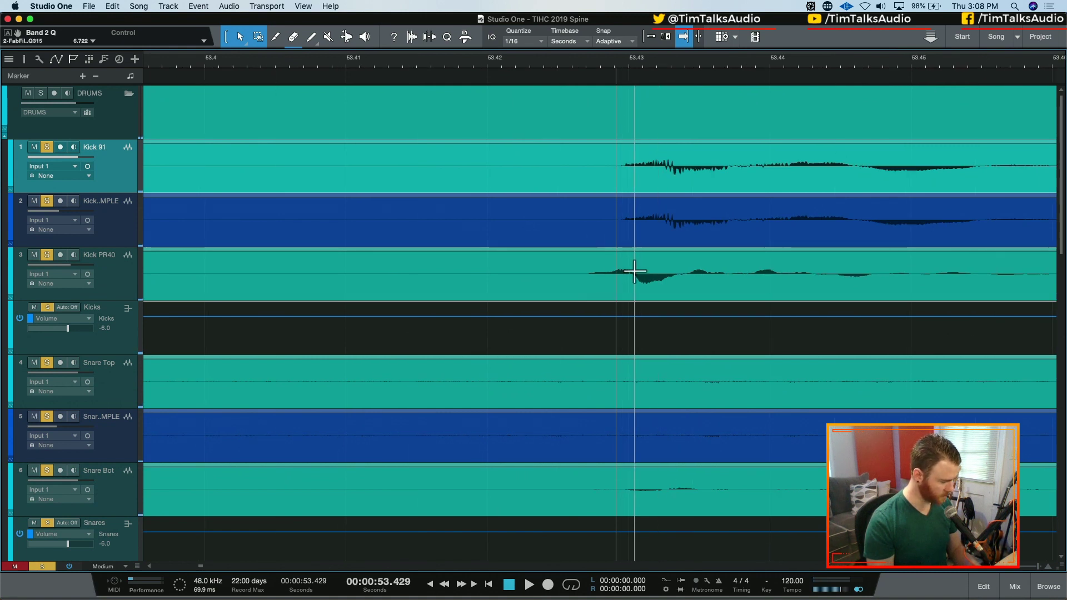
- Compare the Kick PR40 waveform's initial direction with the ride and overhead waveforms at the same kick hit
mouse_move(638, 286)
left_mouse_down()
mouse_move(663, 286)
mouse_move(650, 287)
left_mouse_up()
key("w")
key("w")
key("w")
key("w")
scroll(539, 291, "down", 8)
scroll(539, 292, "down", 10)
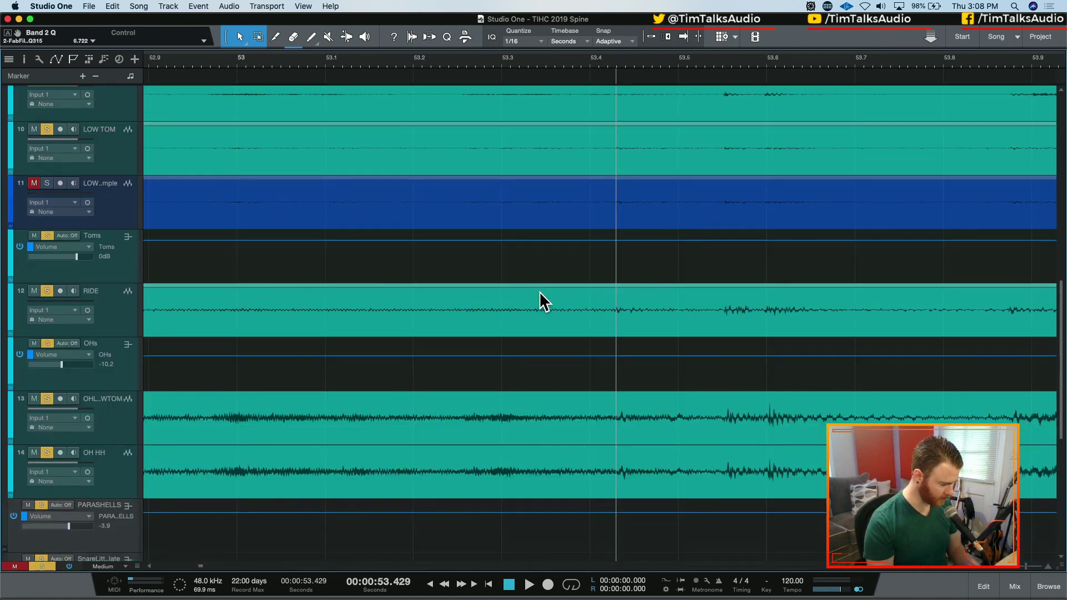
key("e")
key("e")
key("e")
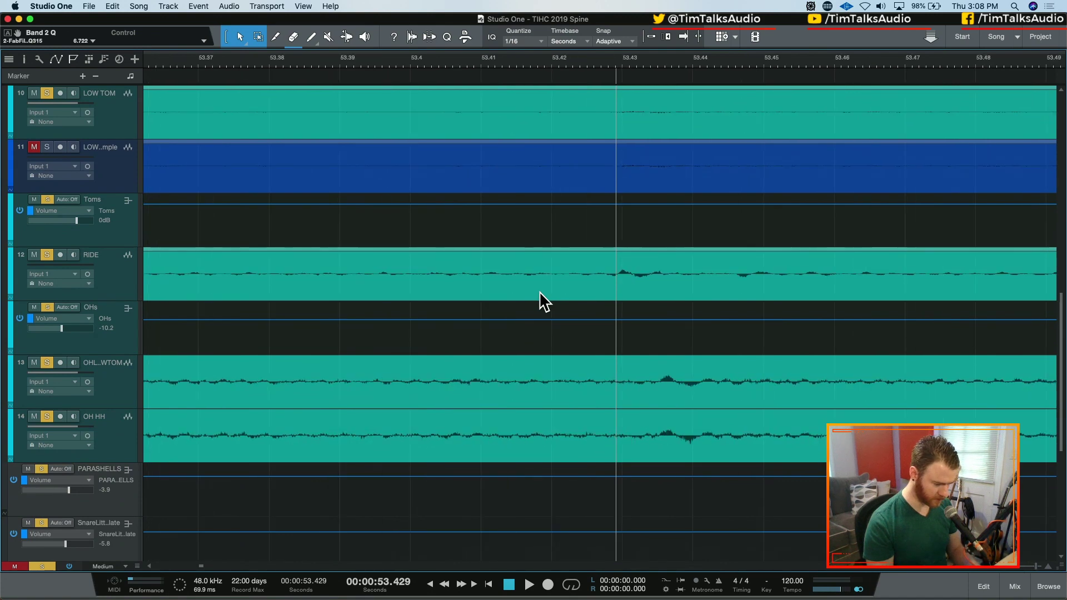
- Return to the mixer and invert the polarity of the OH LOW TOM and OH HH channels
key("w")
key("w")
key("w")
key("w")
key("w")
key("w")
key("F3")
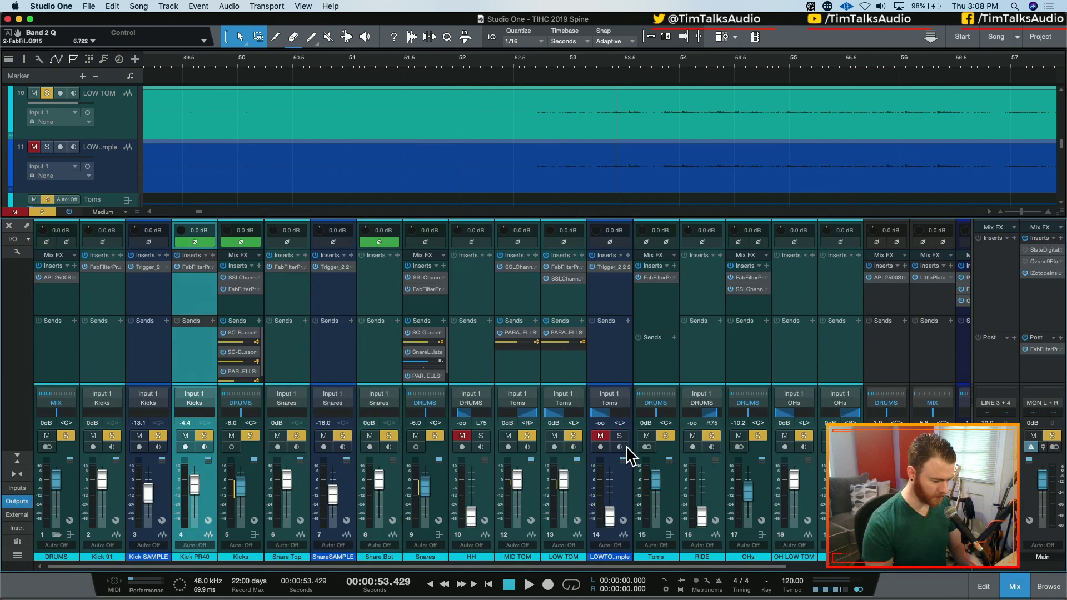
left_click(795, 241)
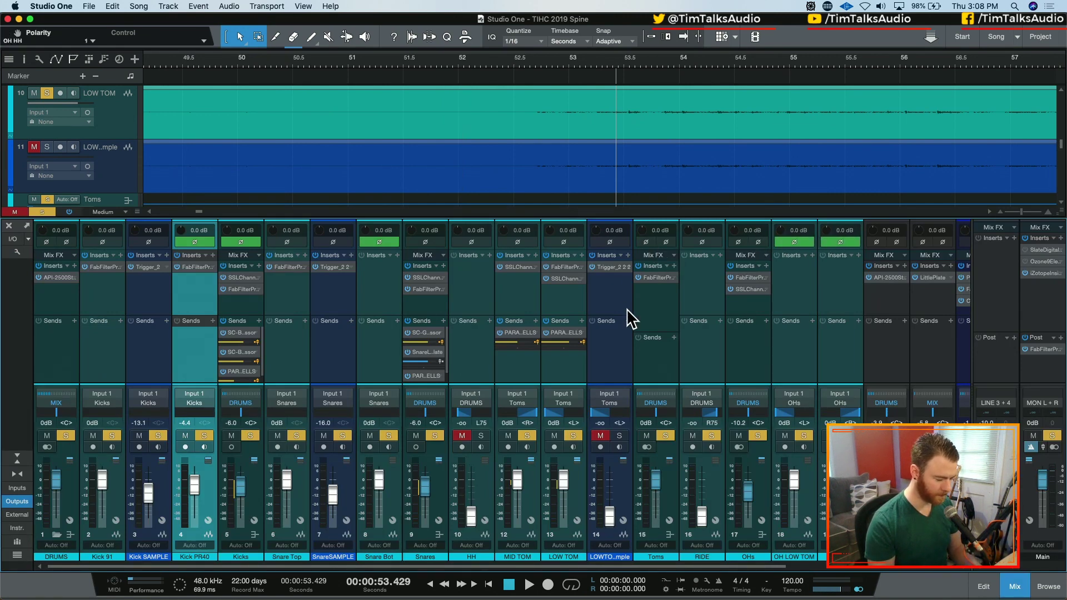
- Play the drums from the first kick hit and toggle the Kick PR40 polarity to compare both settings
key("space")
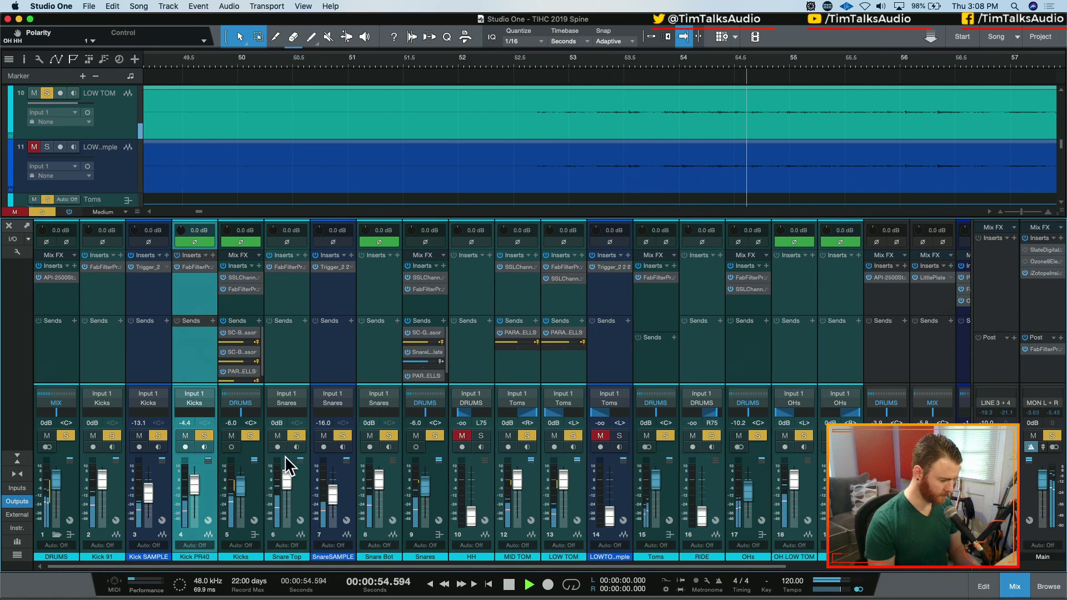
left_click(194, 244)
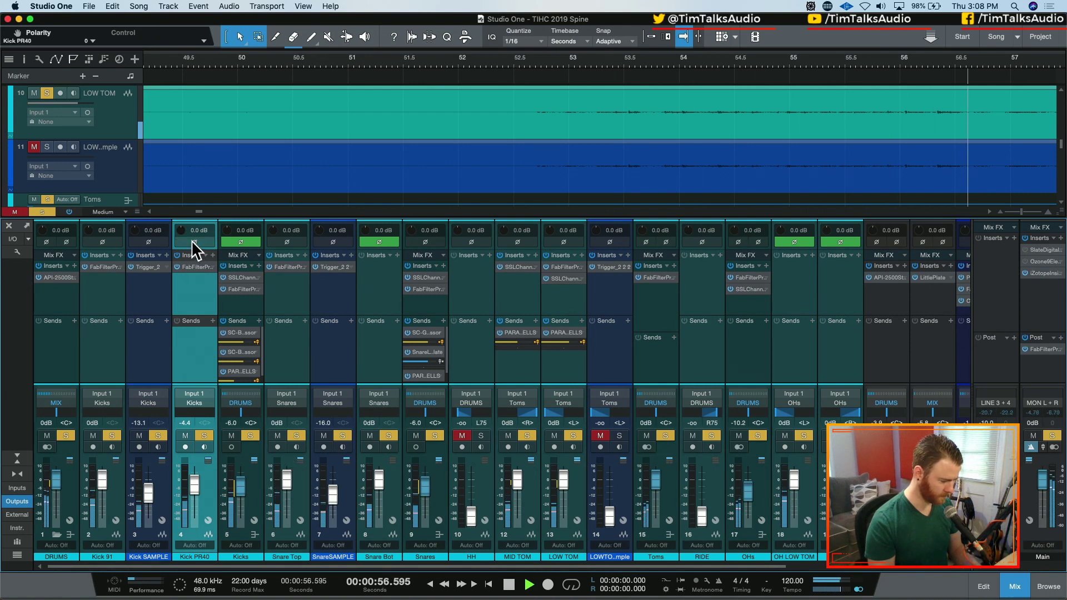
key("space")
key("space")
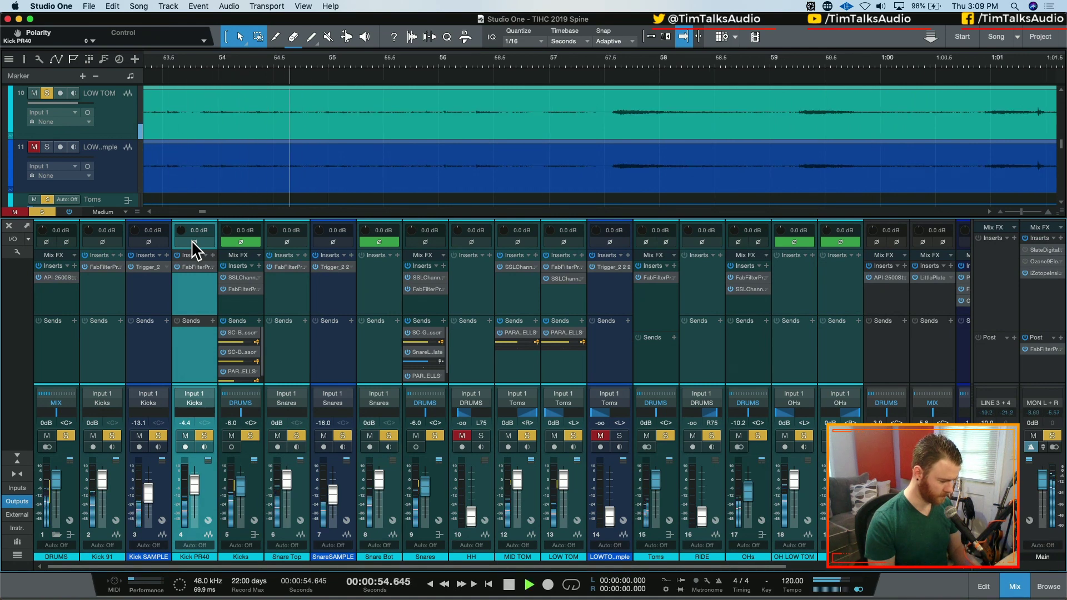
left_click(194, 243)
left_click(191, 241)
key("space")
key("space")
- Solo the Kicks bus, compare the Kick PR40 polarity both ways during playback, and leave it inverted
left_click(250, 435)
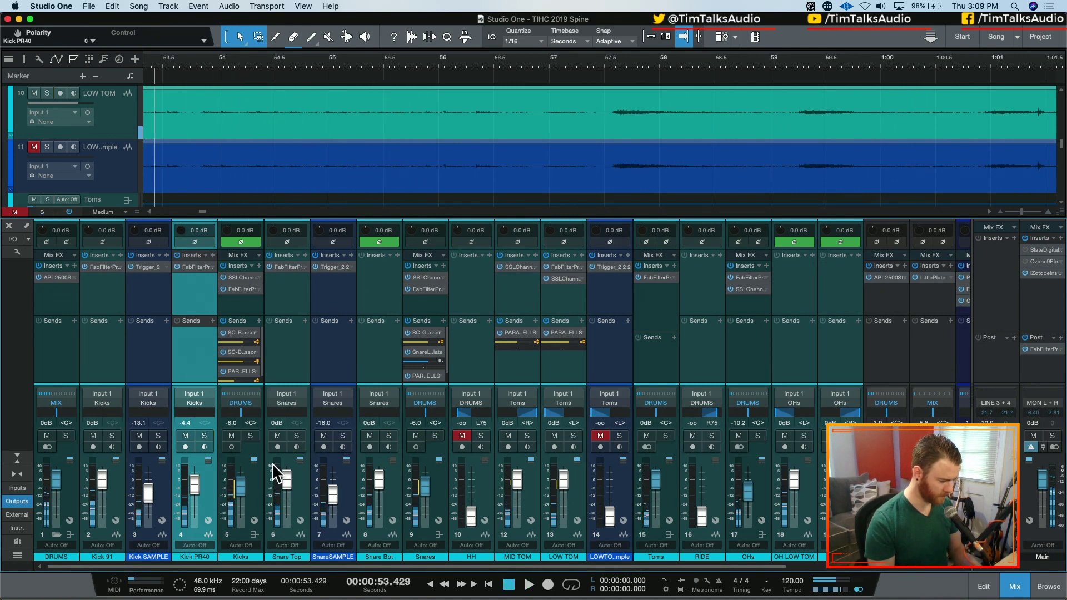
left_click(195, 244)
left_click(195, 242)
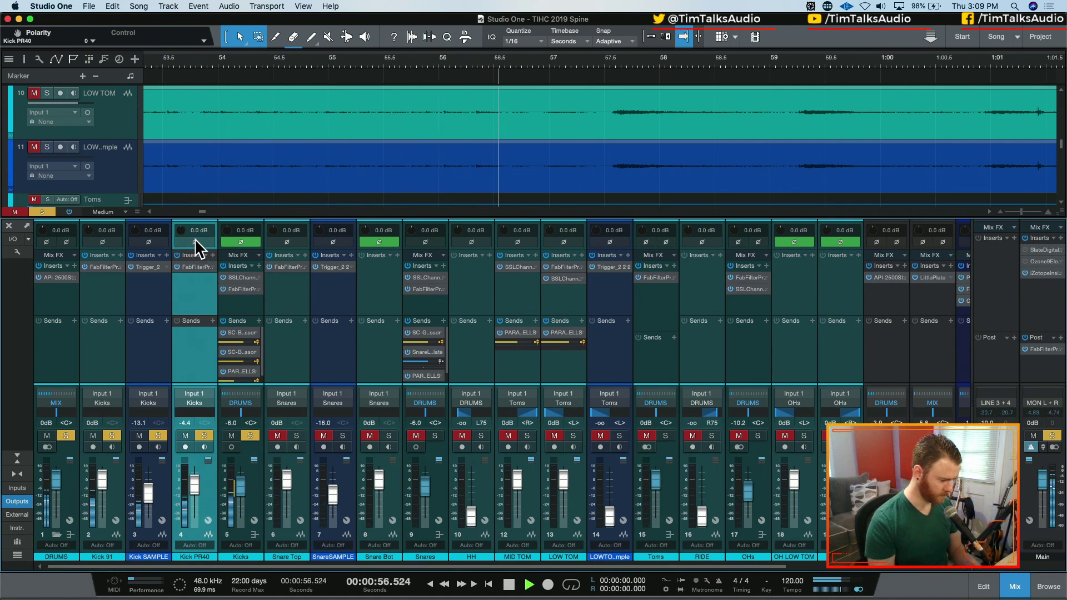
left_click(195, 241)
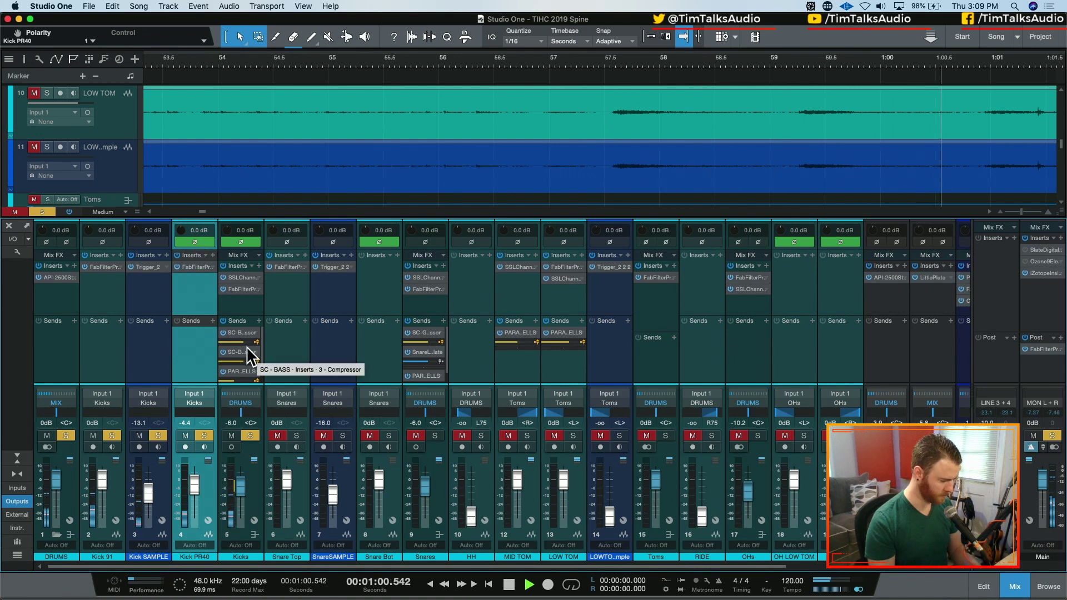
- Mute the Kick SAMPLE channel while the soloed kicks play
key("w")
key("w")
key("w")
key("w")
key("w")
key("w")
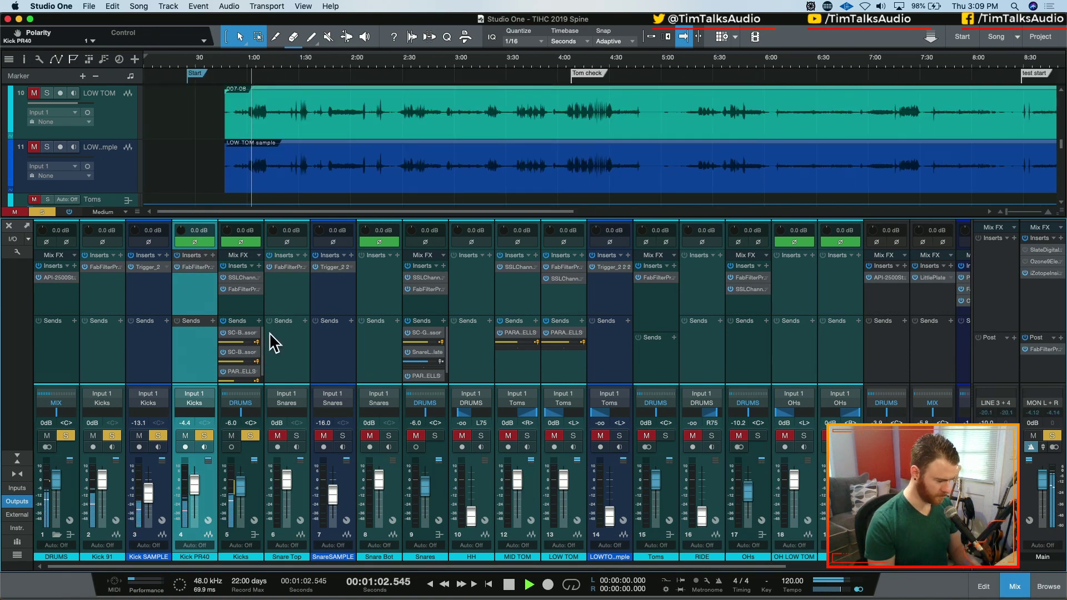
left_click(138, 435)
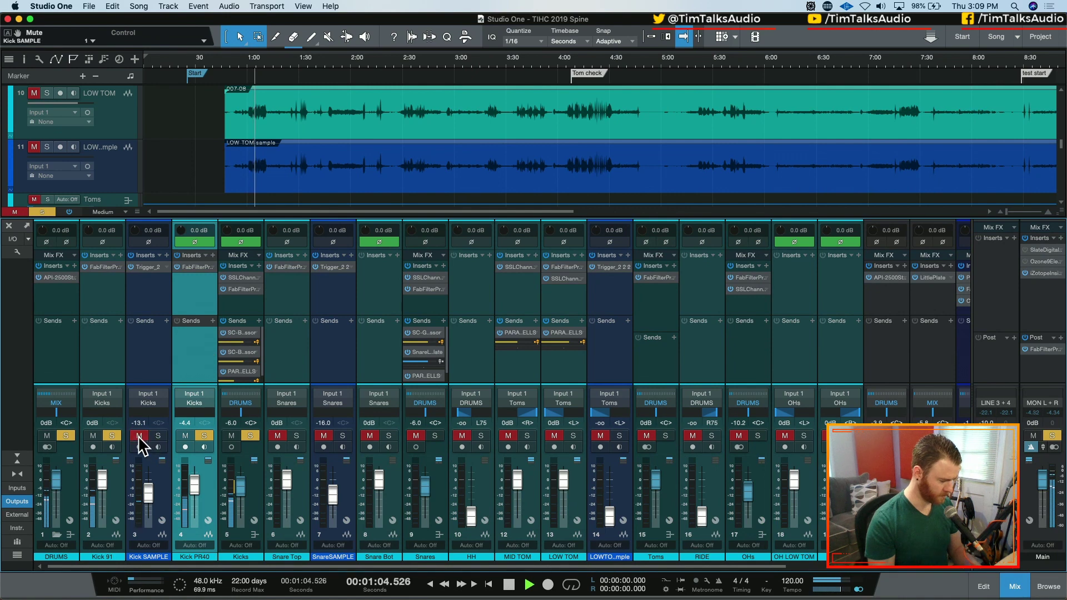
- Unmute the Kick SAMPLE channel, enable the Kicks bus Pro-Q 3, and widen its 60 Hz boost to a Q of about 2.2
left_click(138, 436)
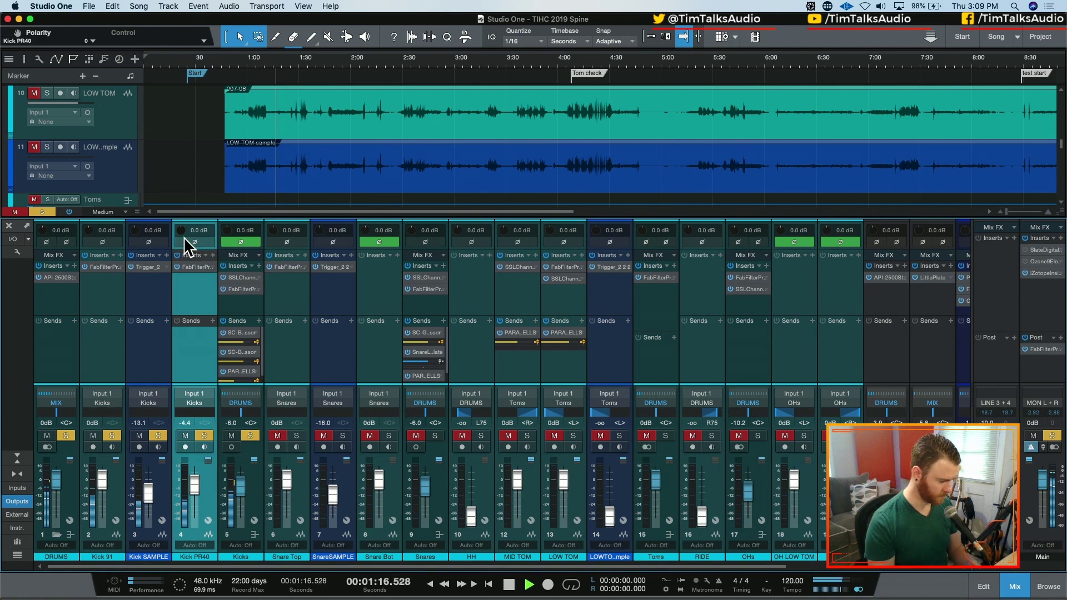
left_click(224, 287)
left_click(233, 288)
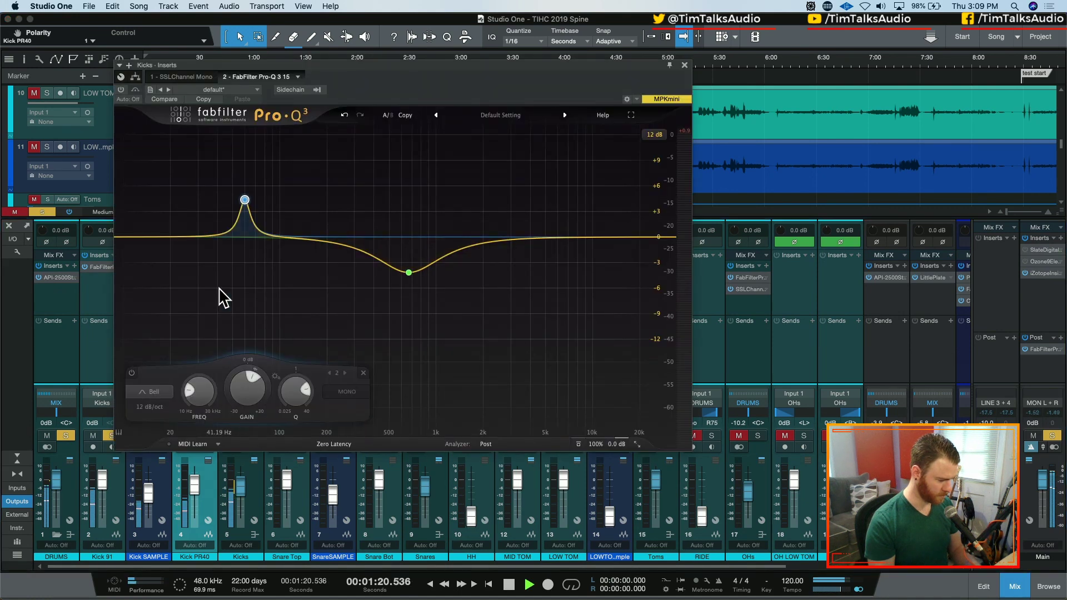
left_click(122, 91)
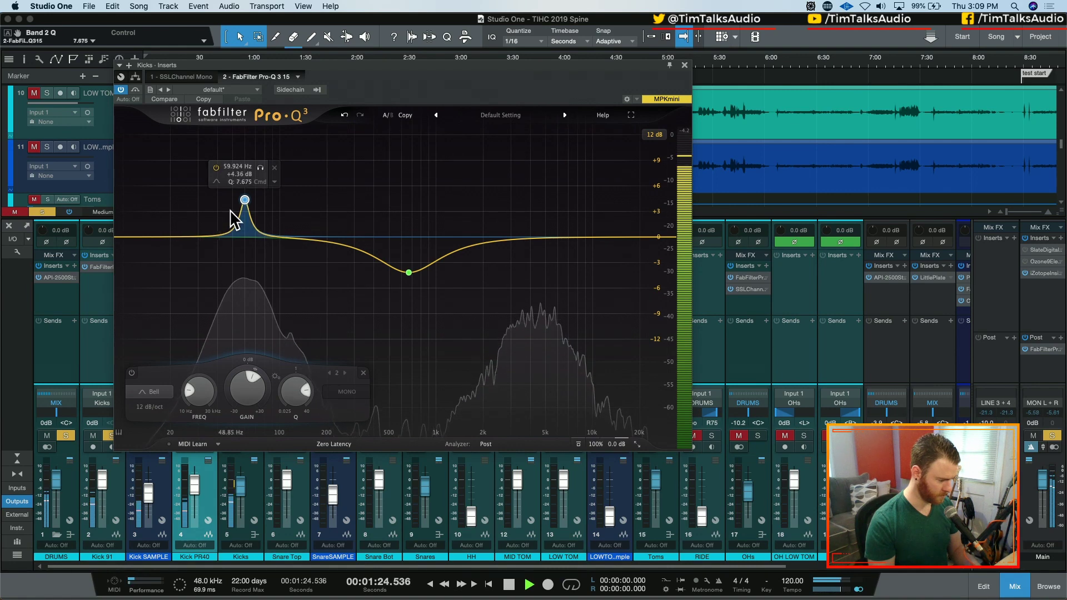
scroll(235, 219, "down", 5)
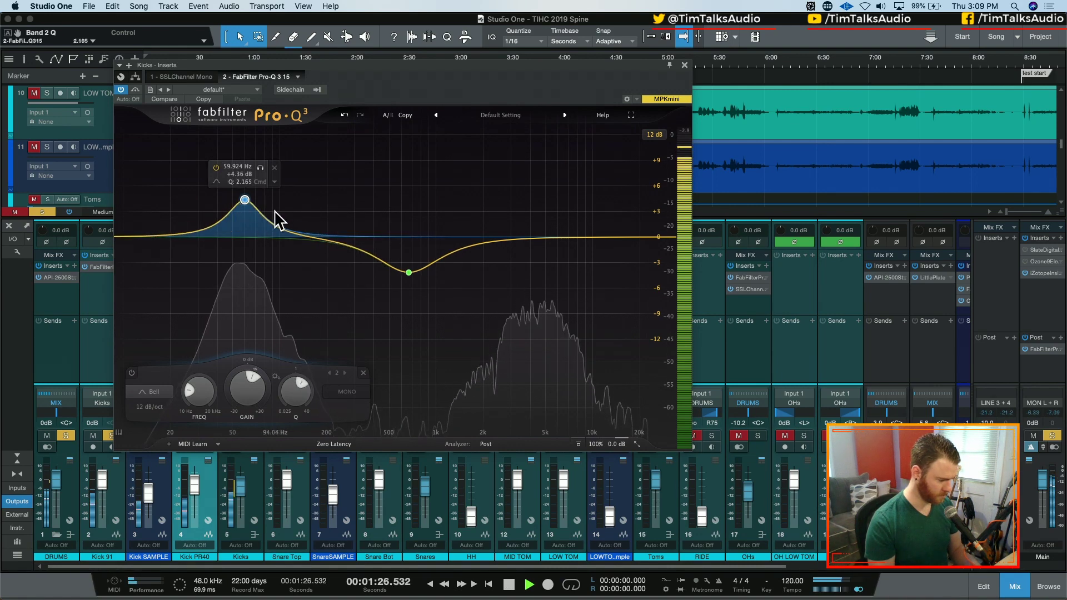
- Add a cut of about 3 dB near 100 Hz with a Q of about 4.8, and lower the 60 Hz boost to about 3.5 dB
left_click_drag(284, 233, 278, 263)
scroll(281, 256, "up", 5)
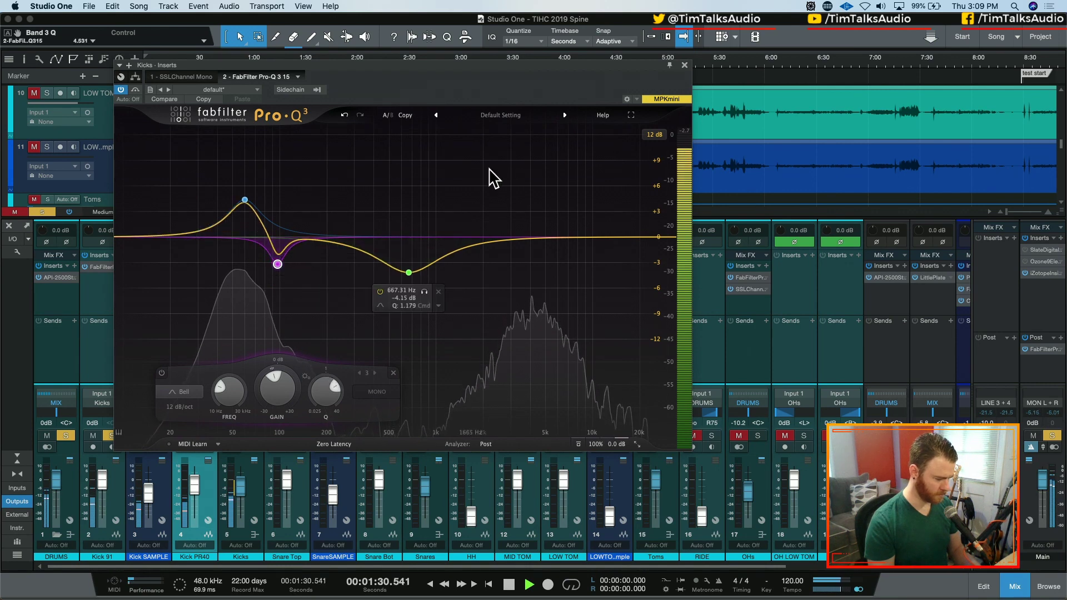
left_click(244, 201)
left_click_drag(247, 210, 248, 213)
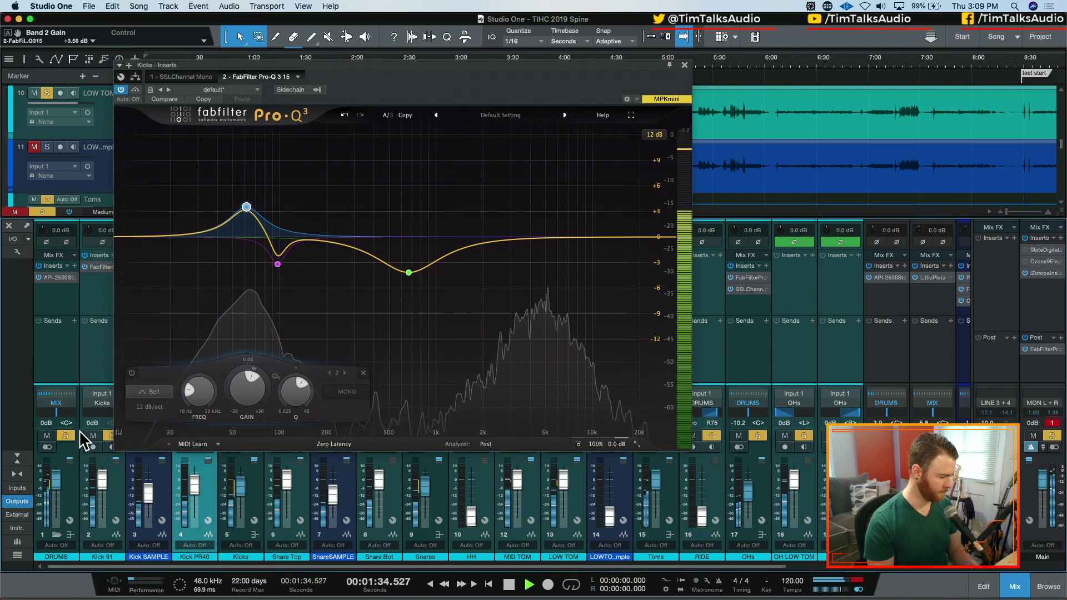
- Set the DRUMS bus API-2500 threshold to 7.35 dB and lower the OHs bus to -11.2 dB during playback
left_click(56, 277)
key("space")
key("space")
left_click_drag(158, 217, 158, 225)
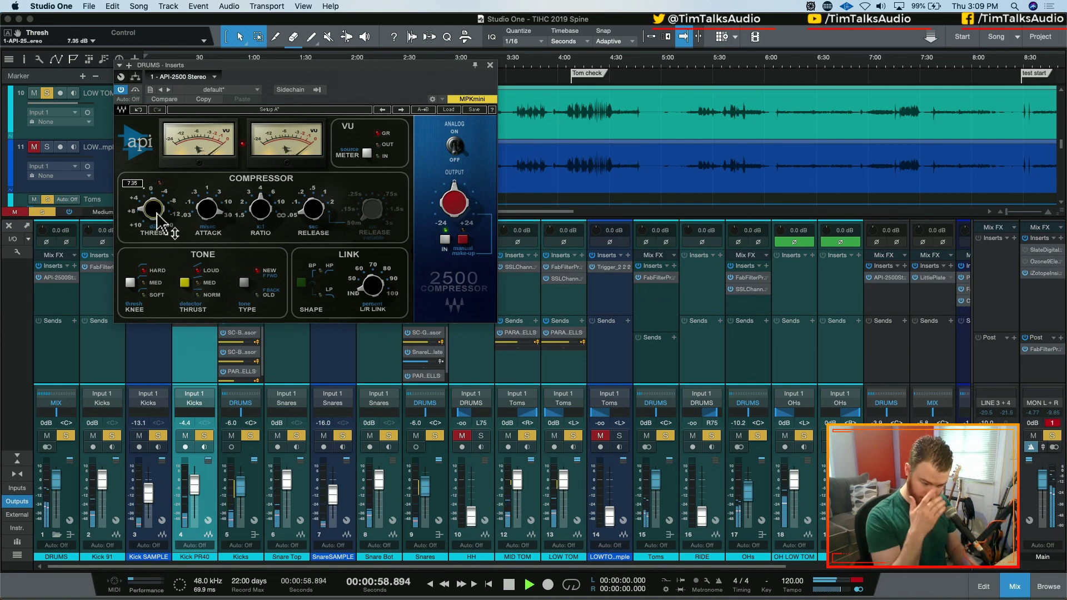
left_click_drag(752, 518, 748, 493)
key("shift+s")
key("shift+s")
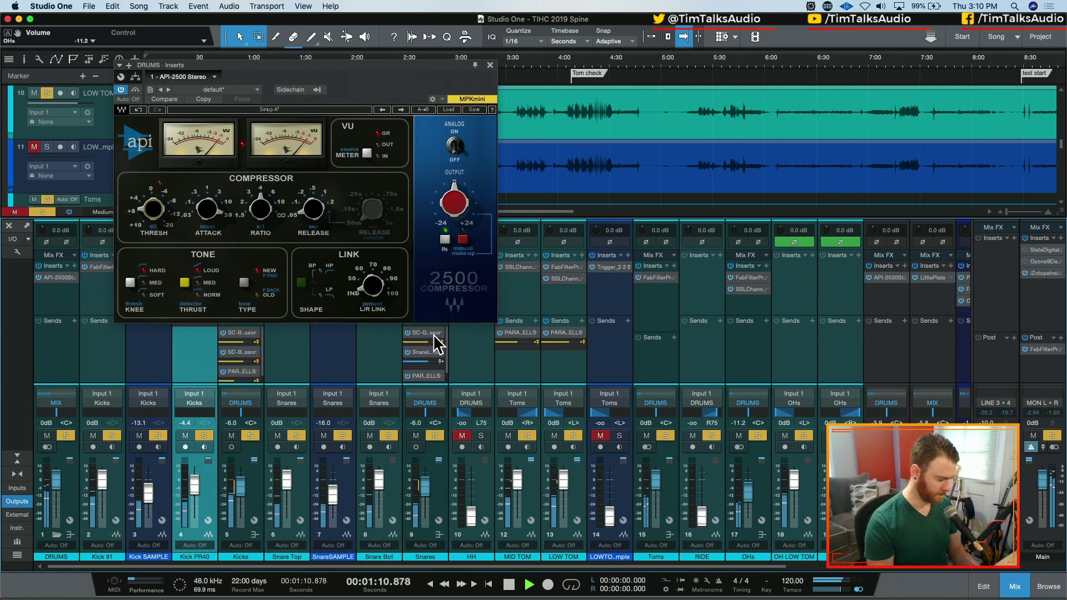
- Compare the drums with the Kicks bus send to PARA SHELLS off and on, leaving it active
scroll(263, 365, "down", 1)
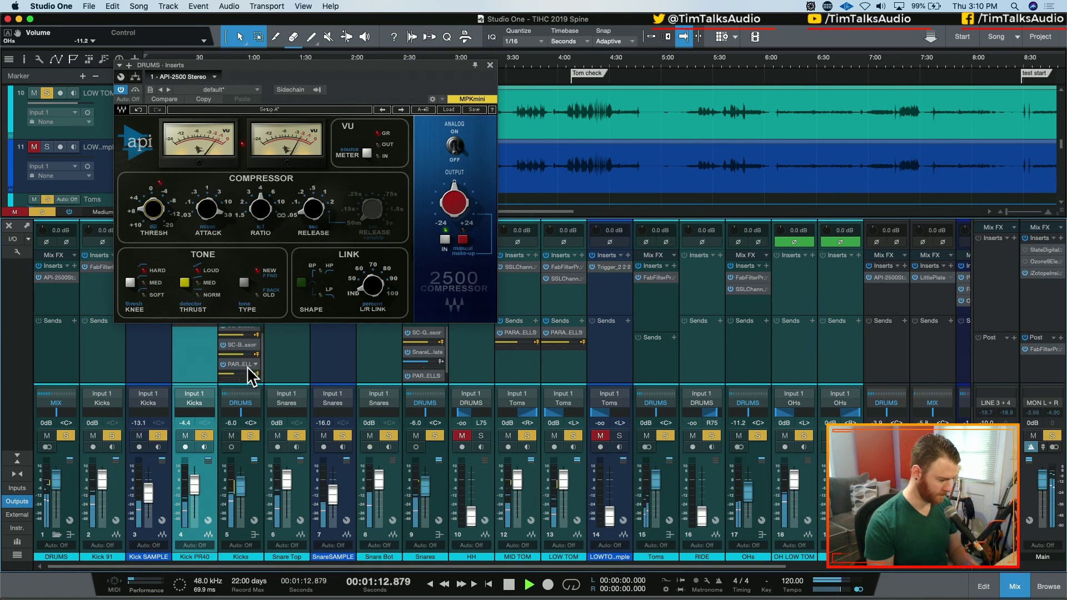
left_click(223, 366)
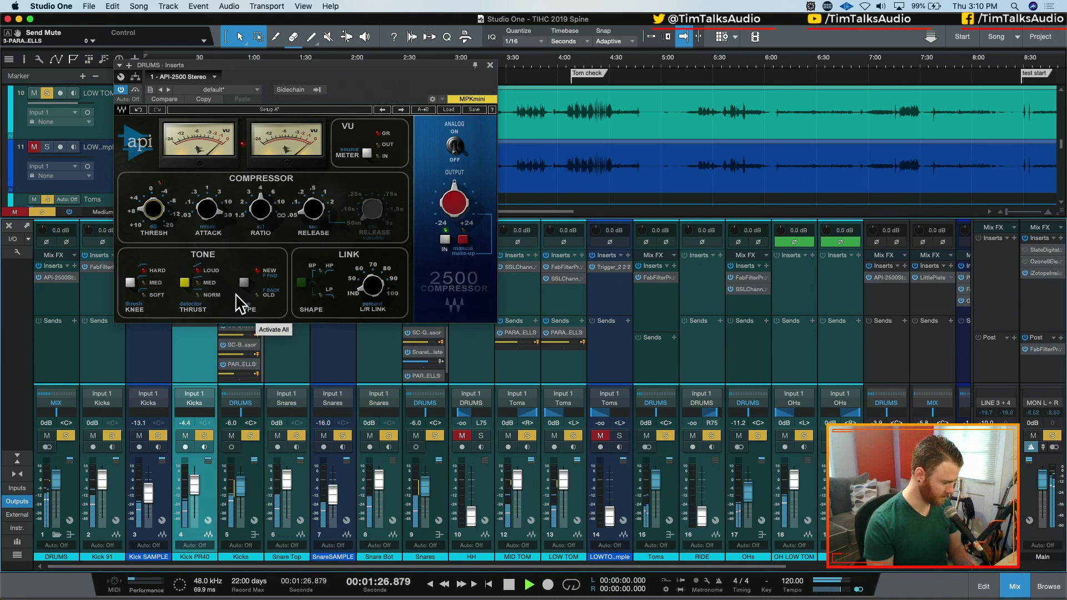
left_click(224, 365)
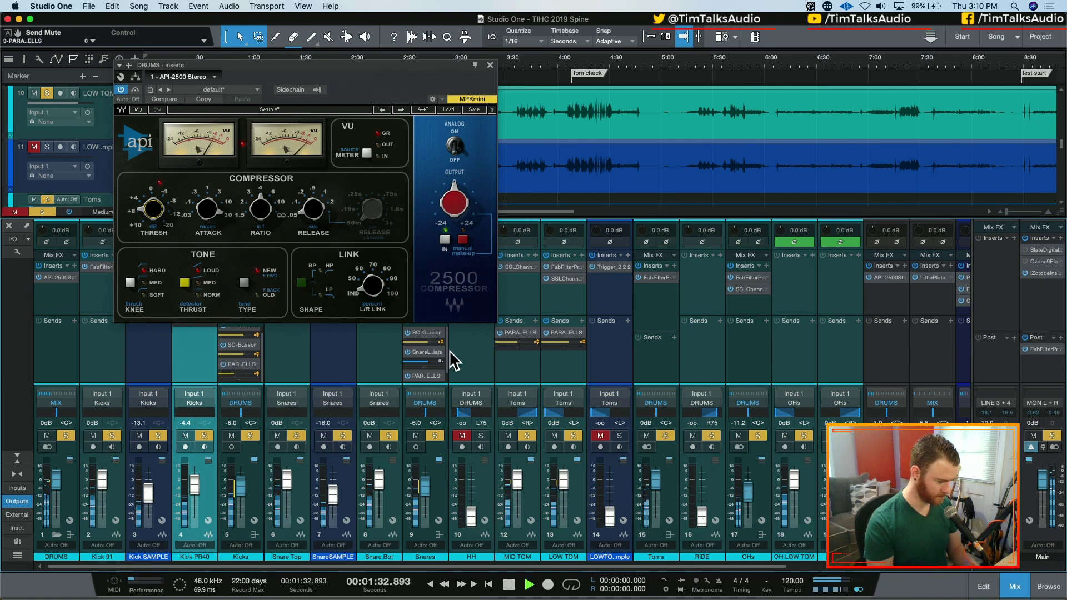
- Clear all solos to hear the full mix and close the DRUMS bus compressor window
scroll(447, 356, "down", 1)
key("shift+s")
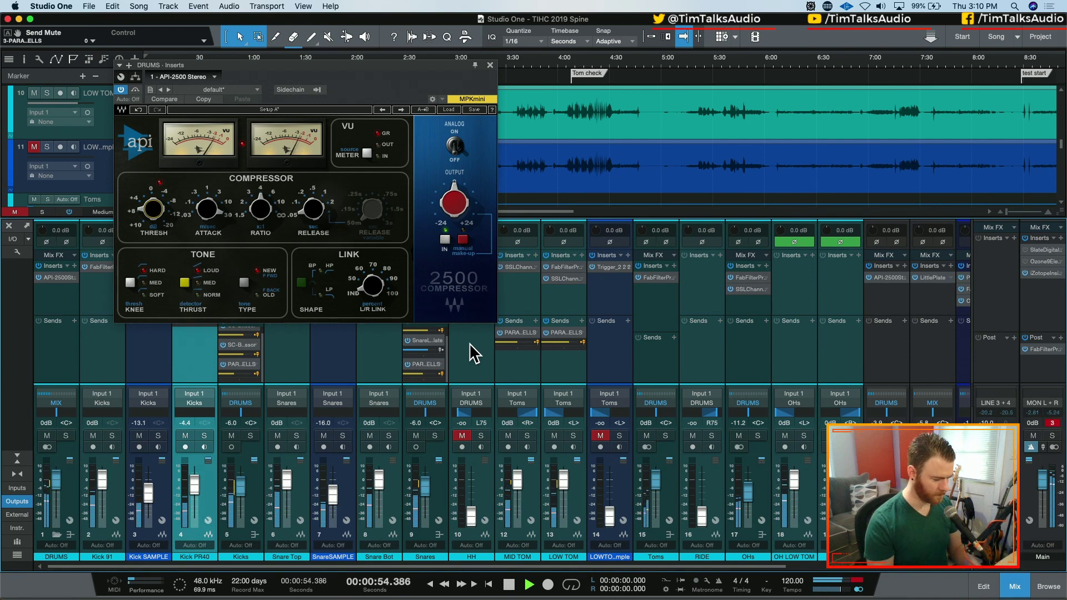
key("w")
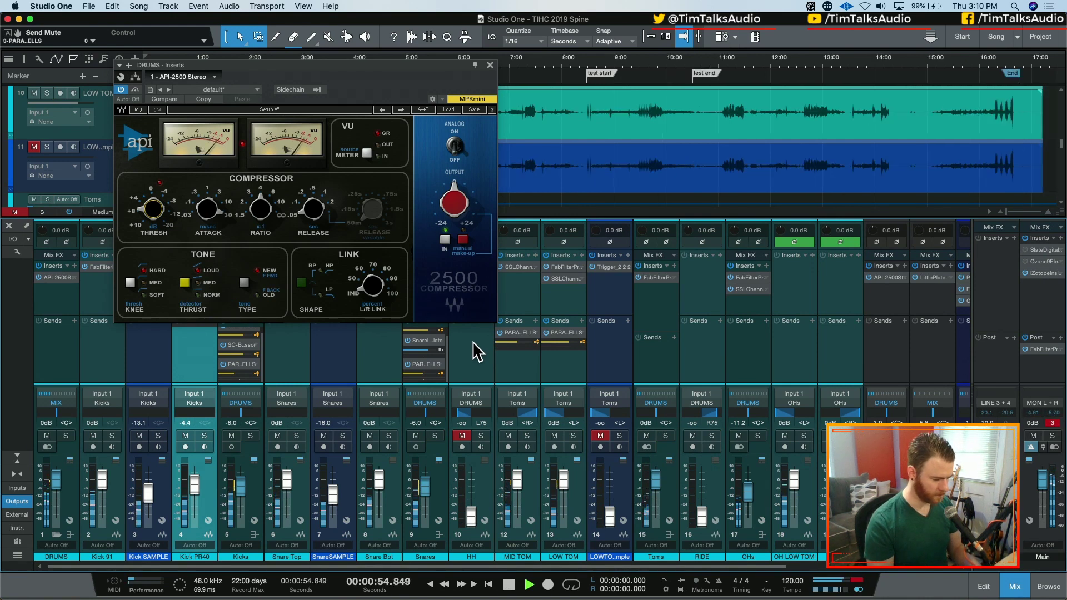
left_click(489, 65)
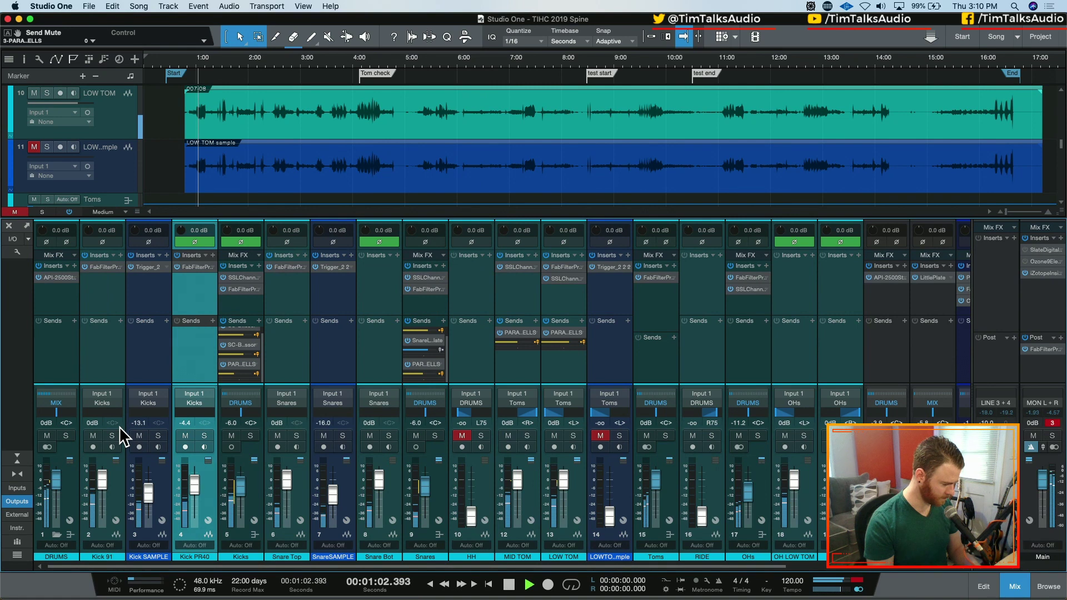
- Pull the OHs bus fader all the way down and replay the full mix without the overheads
left_click_drag(754, 497, 755, 562)
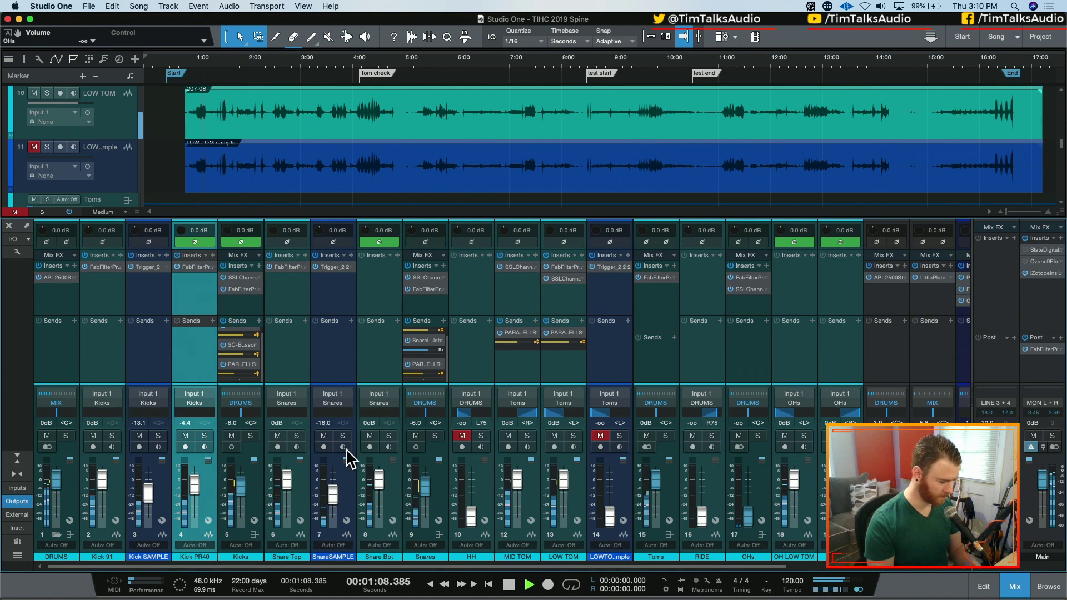
key("space")
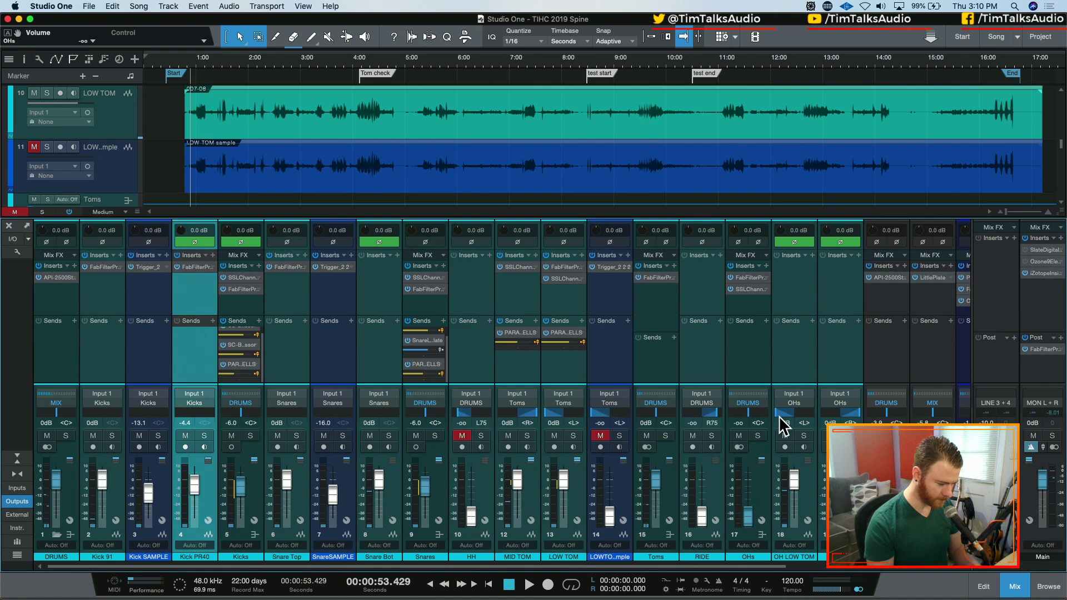
left_click(761, 494)
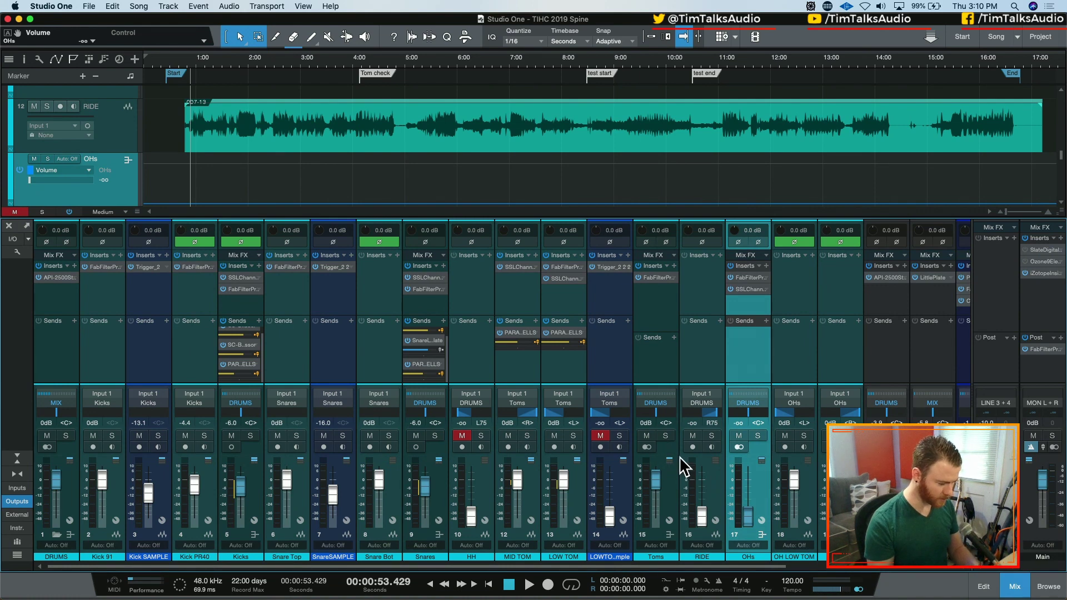
key("space")
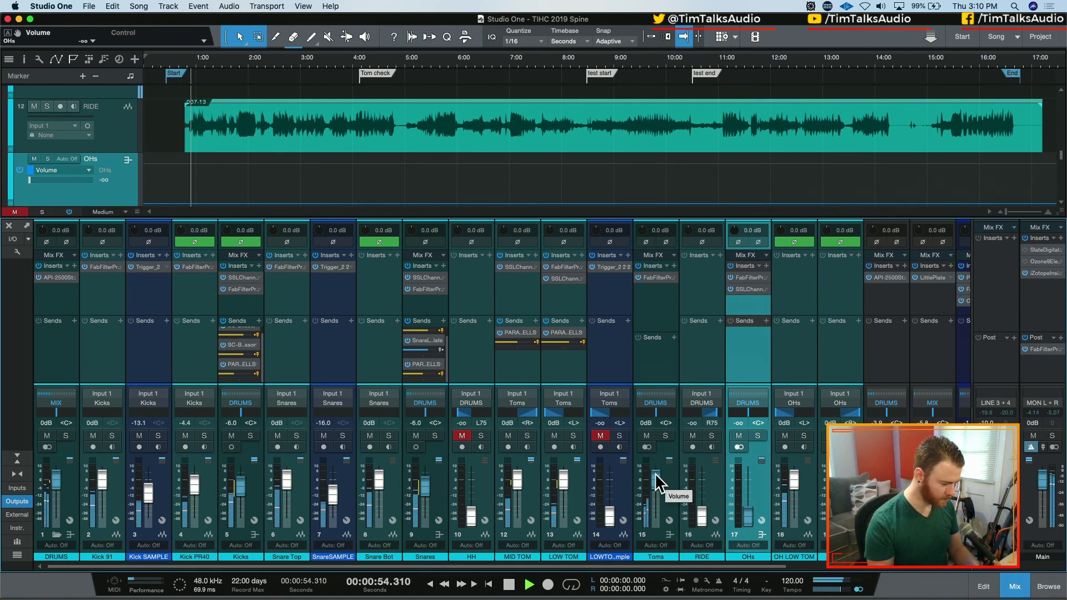
- Check the Snares bus briefly in solo, switch the solo to the Toms bus, and restart playback
left_click(435, 436)
left_click(435, 436)
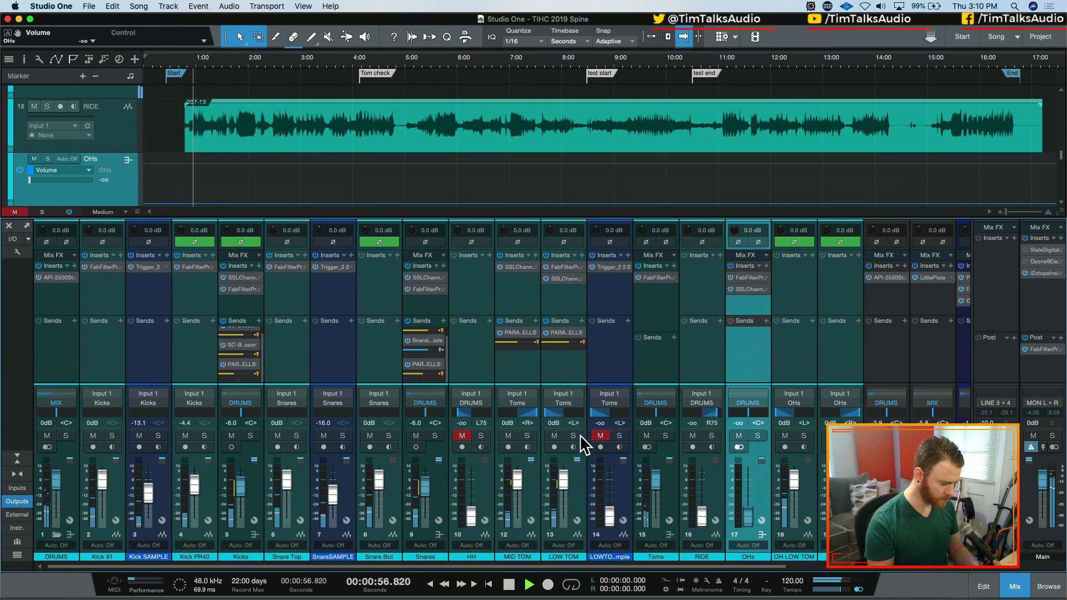
left_click(665, 436)
key("space")
key("space")
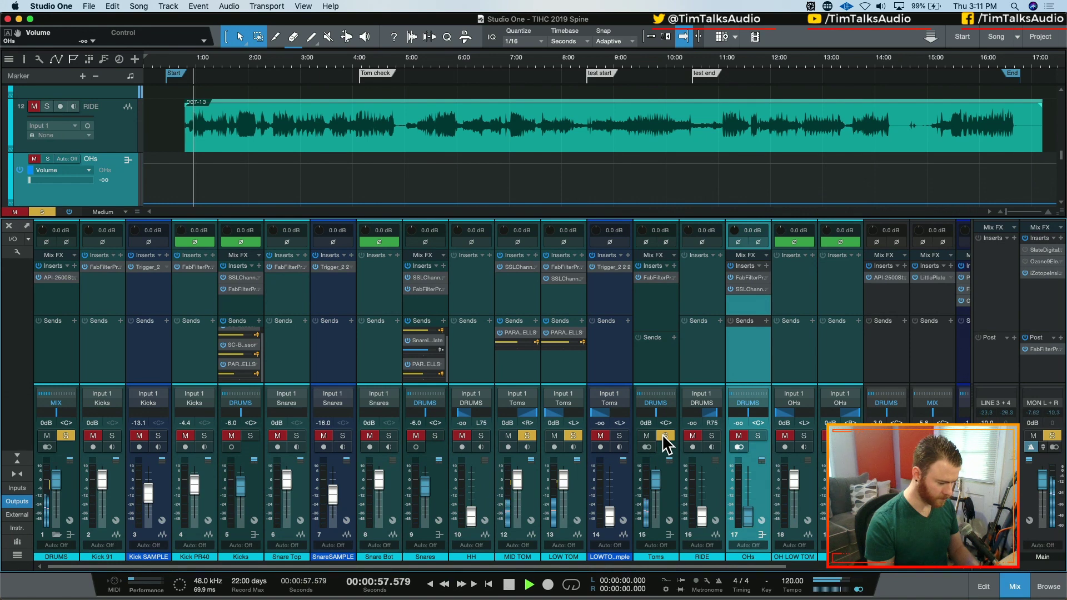
- Set the expander range in the MID TOM channel's SSLChannel plug-in to 7.0 dB
scroll(345, 169, "up", 2)
scroll(345, 169, "up", 4)
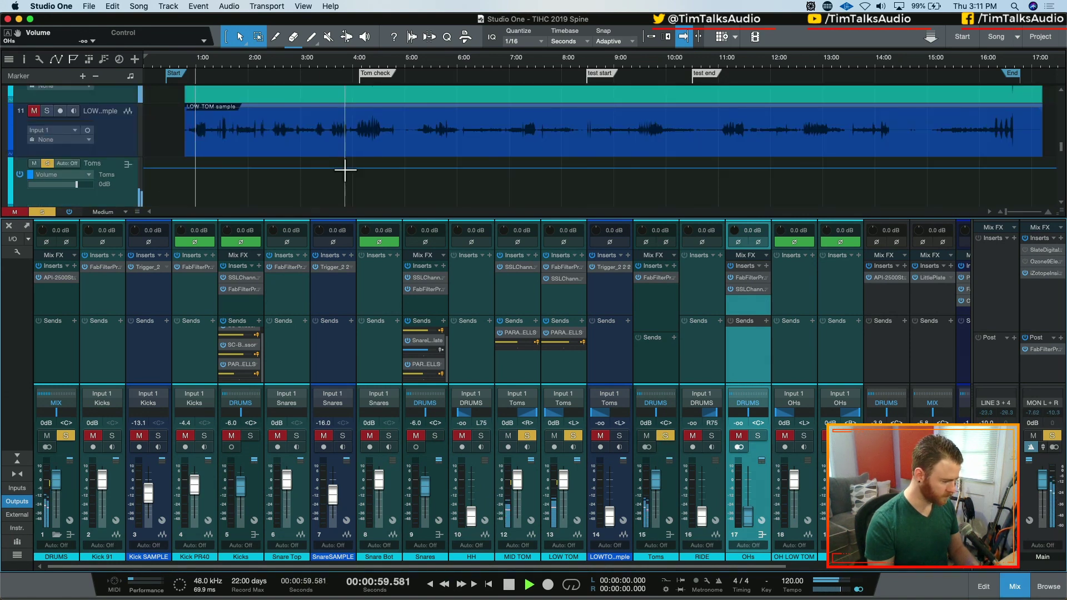
scroll(235, 165, "down", 2)
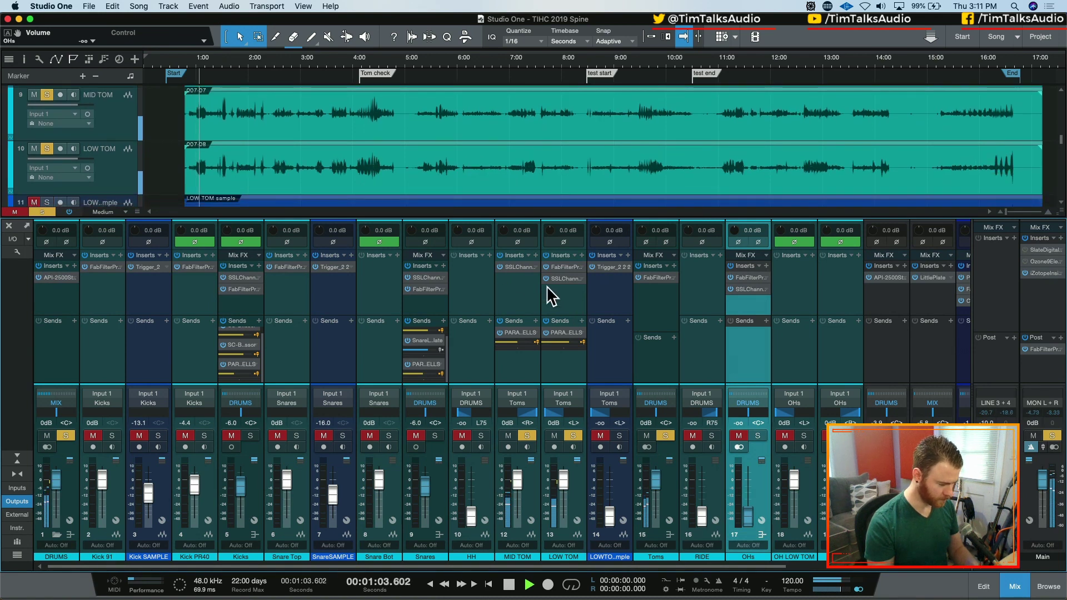
double_click(517, 266)
left_click_drag(923, 288, 924, 279)
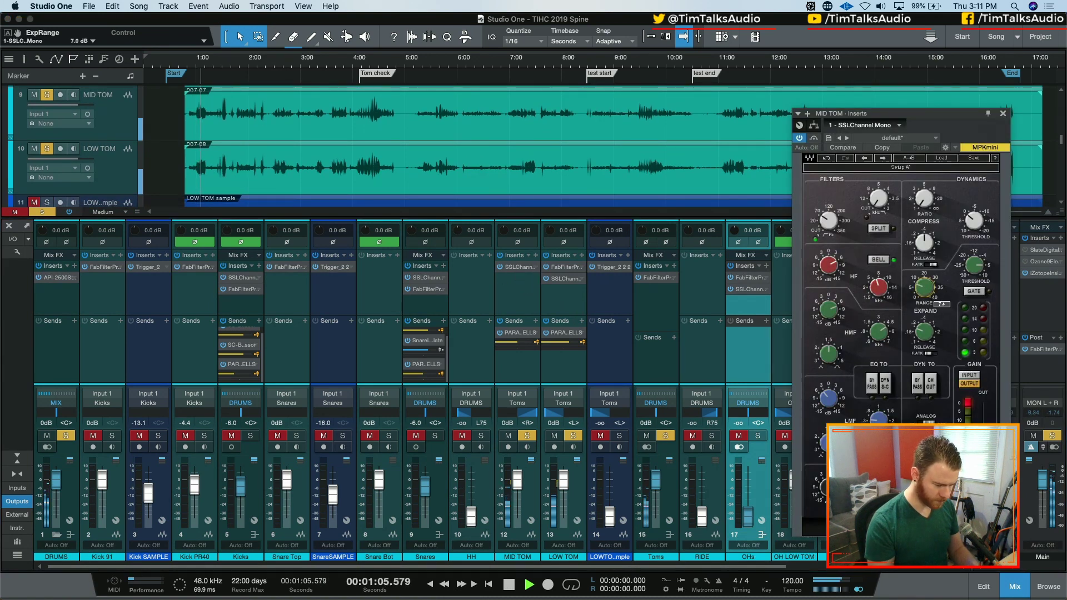
- Set the expander range in the LOW TOM channel's SSLChannel plug-in to 21.8 dB and replay the soloed toms
double_click(561, 278)
left_click_drag(837, 229, 837, 239)
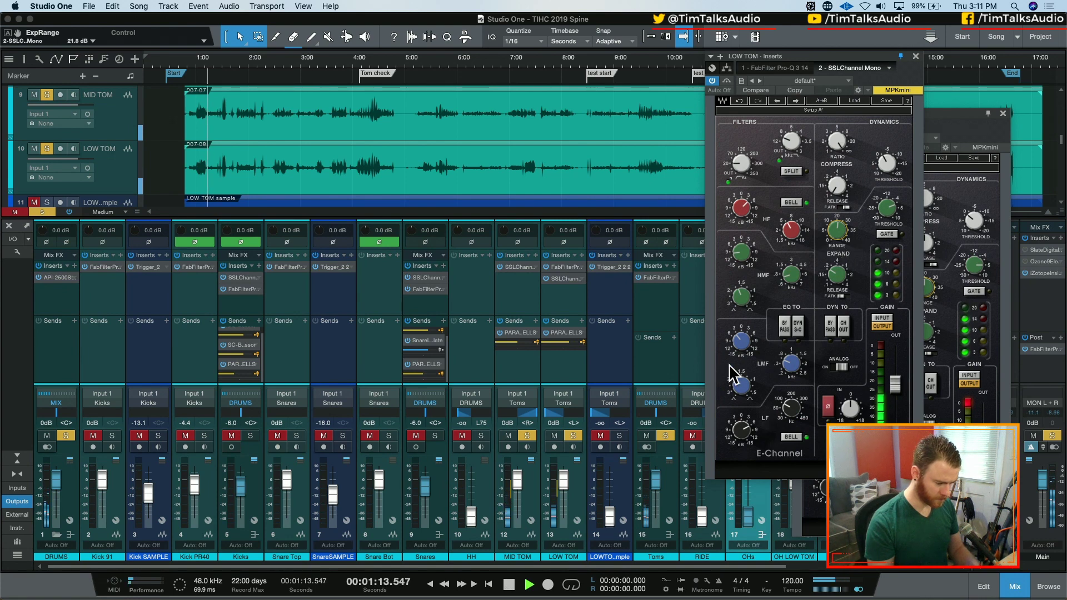
key("space")
key("space")
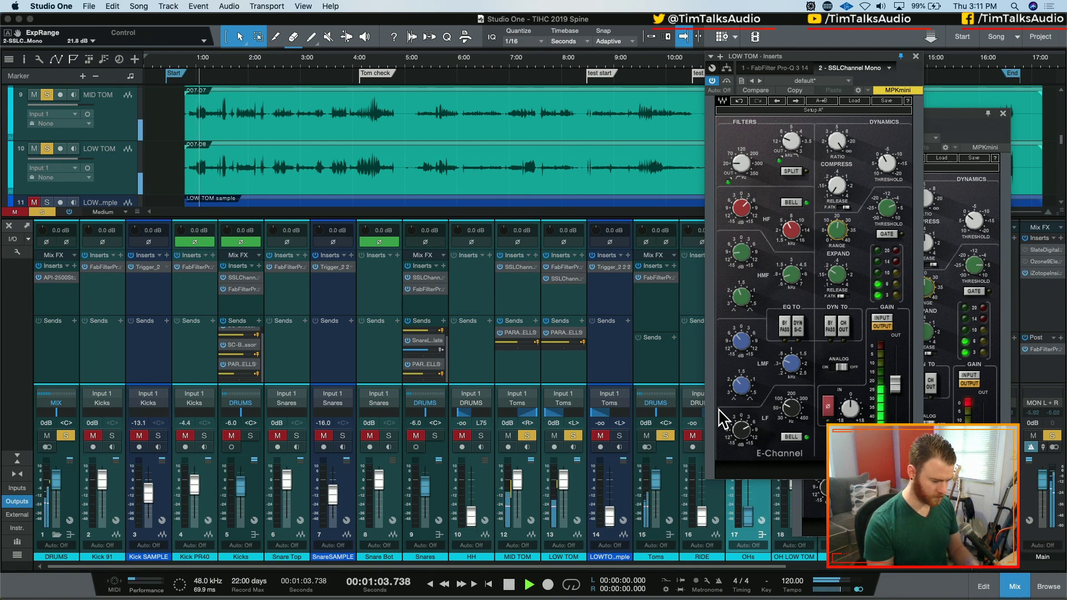
- Solo the whole DRUMS bus and raise the OHs bus fader to -8.2 dB
left_click(65, 433)
left_click(66, 434)
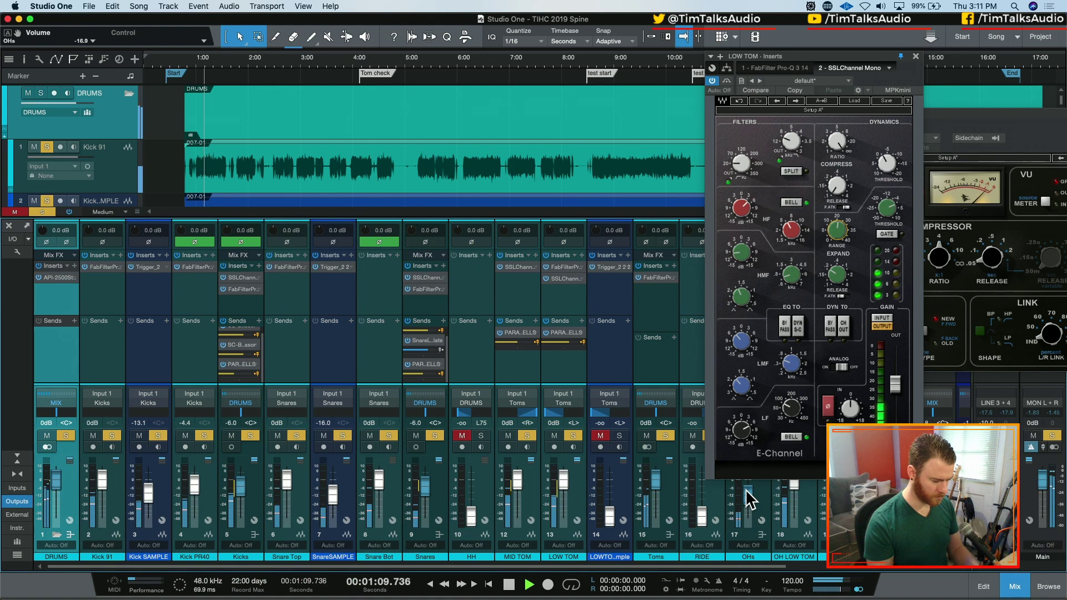
left_click_drag(745, 486, 749, 487)
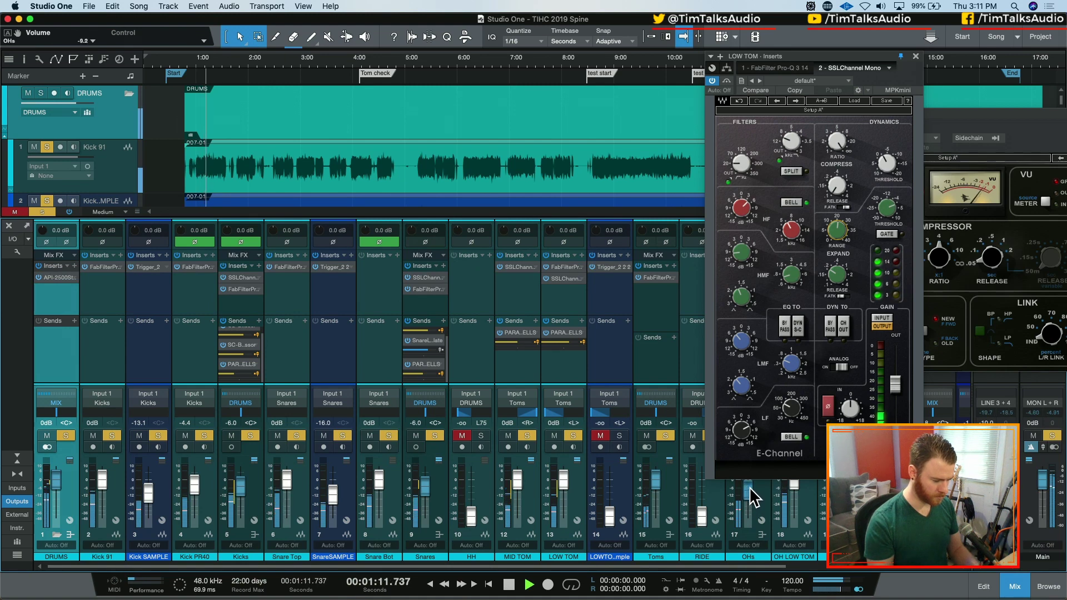
- Close the LOW TOM channel strip and the DRUMS bus compressor windows
left_click(915, 56)
left_click_drag(970, 116, 707, 111)
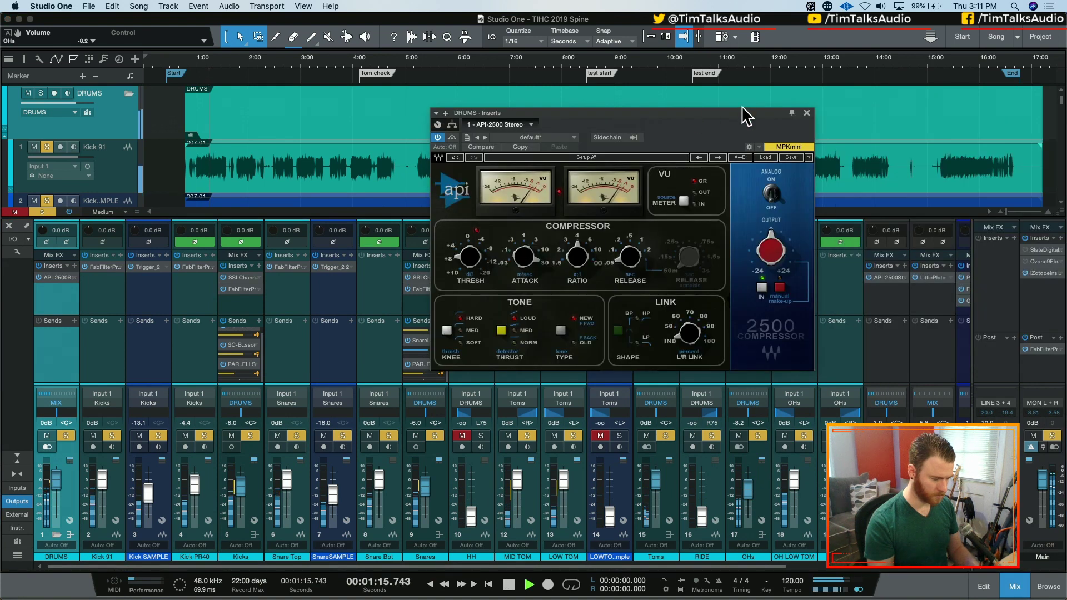
left_click(806, 112)
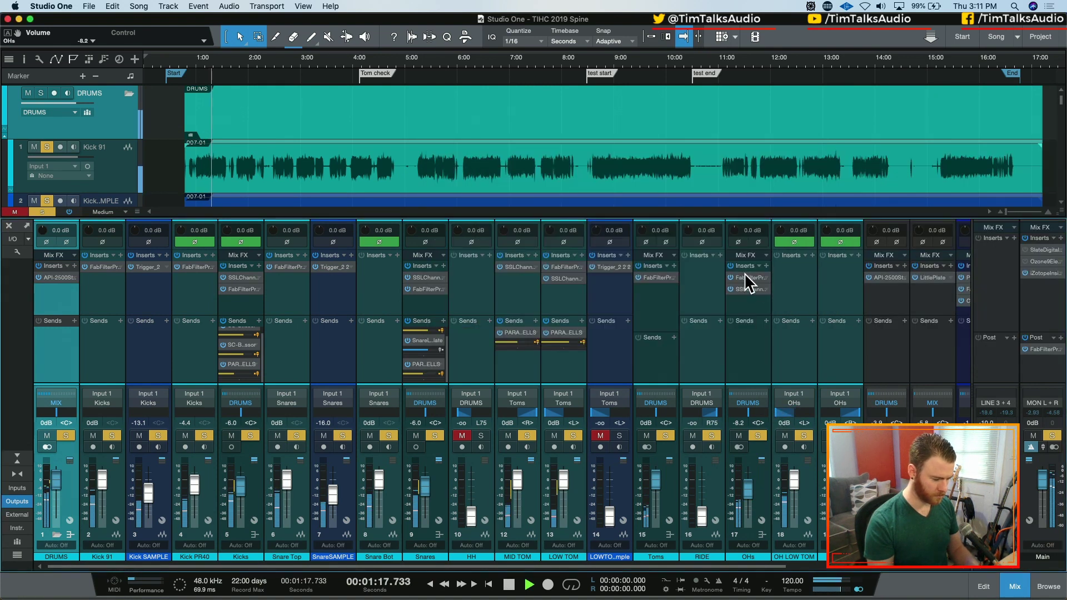
- In the OHs bus SSLChannel plug-in, set the HF gain to 0.0 dB and adjust the HMF band
left_click(735, 289)
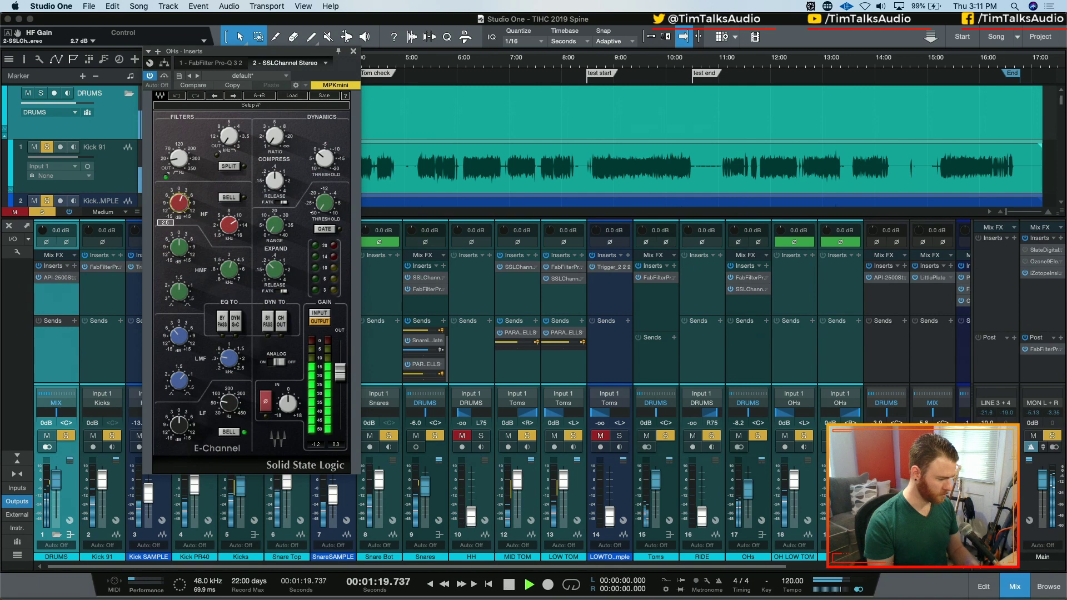
left_click_drag(185, 207, 198, 224)
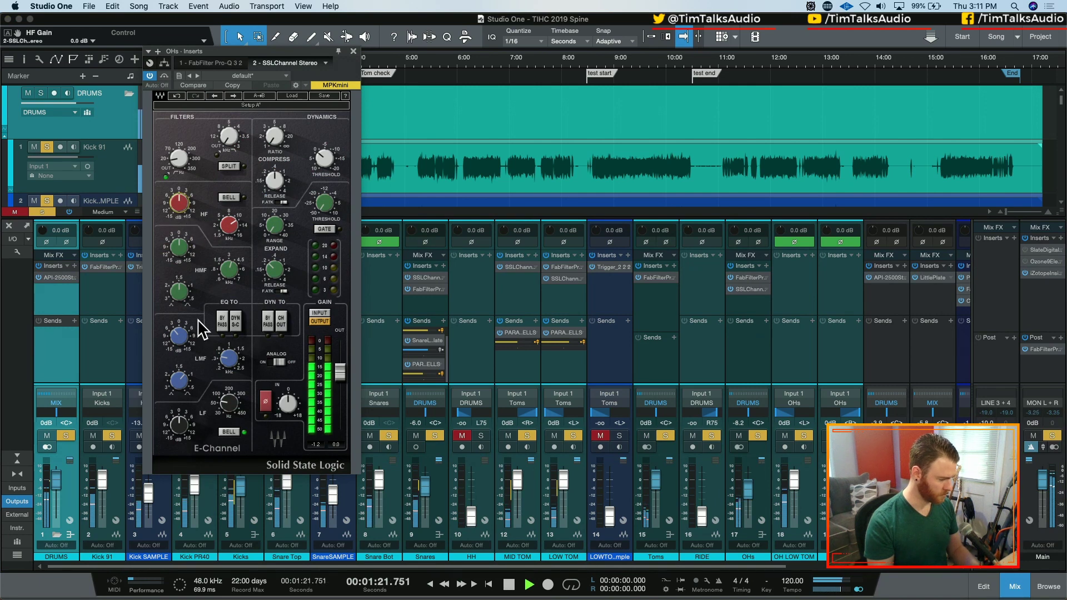
left_click_drag(183, 256, 183, 234)
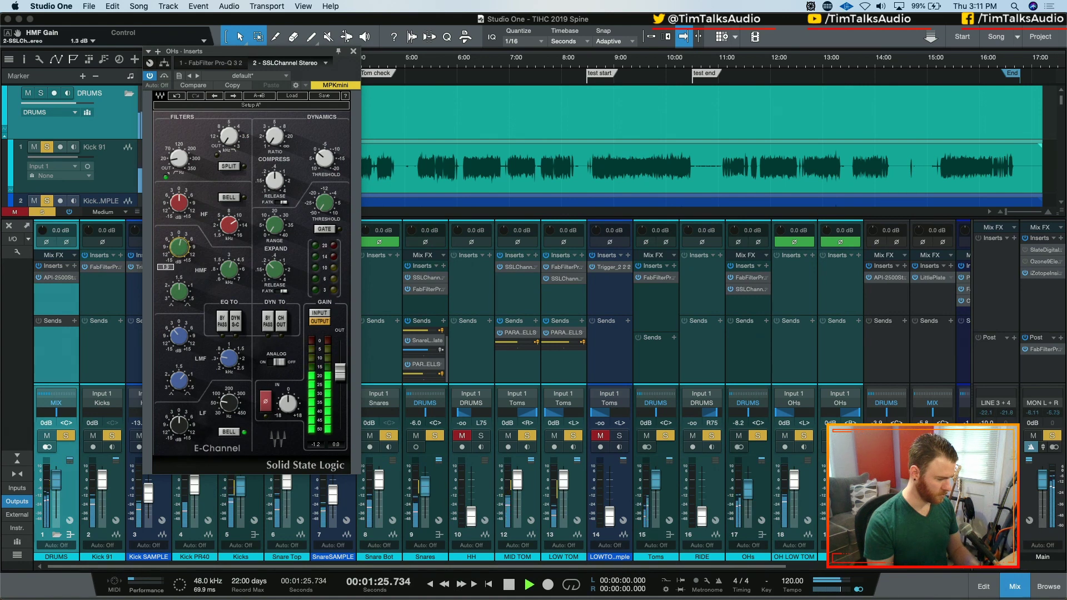
left_click_drag(229, 270, 177, 283)
- Restart playback of the soloed drums and raise the OHs bus fader to -4.8 dB
key("space")
key("space")
left_click_drag(746, 492, 747, 486)
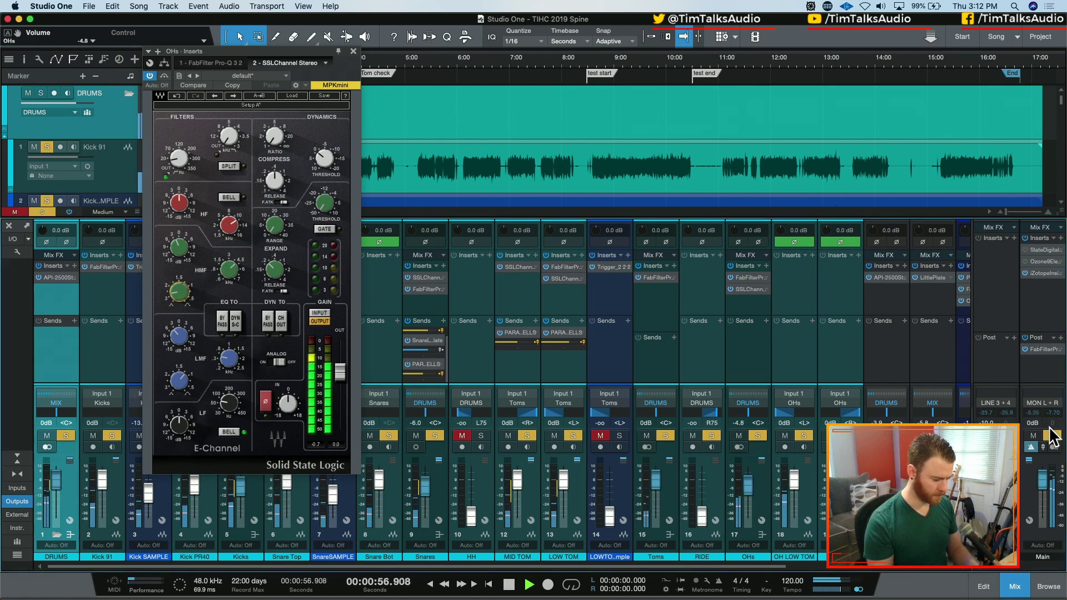
- Clear the solos and replay the section to judge the overhead level in the full mix
key("shift+s")
key("space")
key("space")
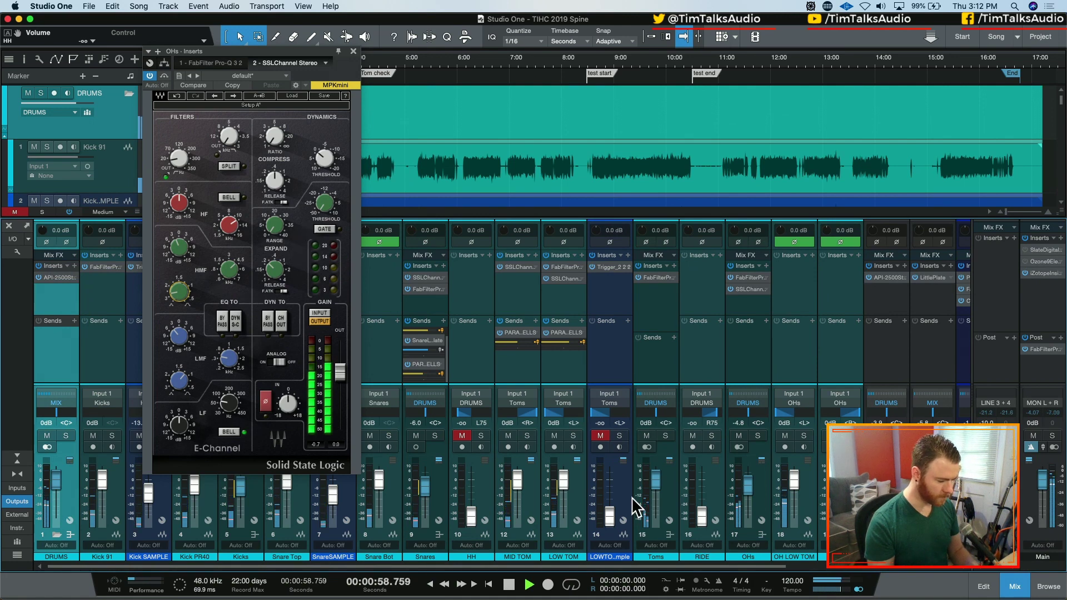
key("space")
key("space")
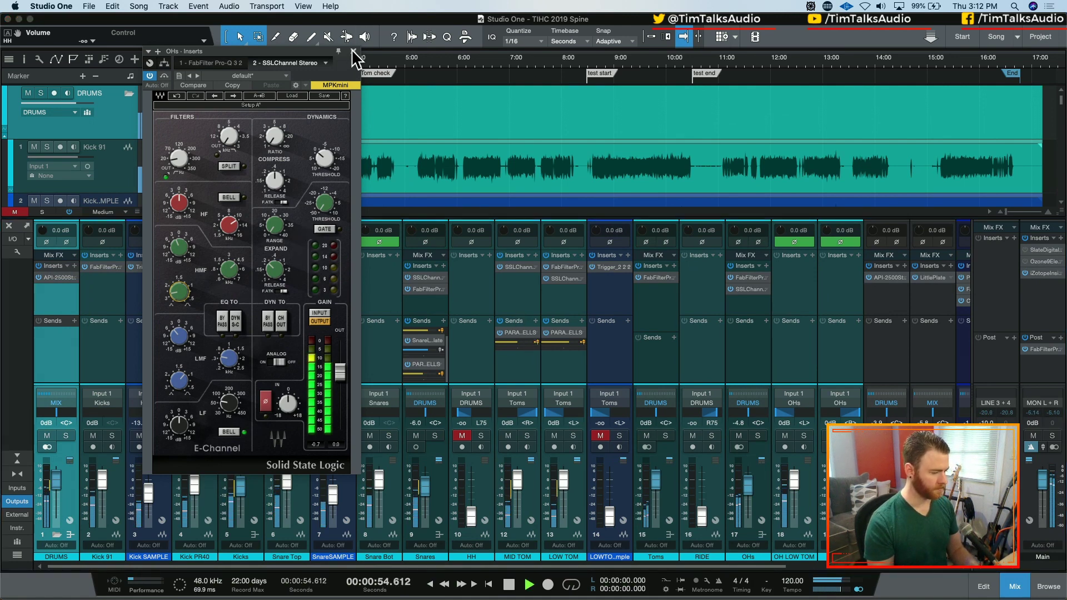
- Close the OHs channel strip window and examine the EQ curve of the Kicks bus in FabFilter Pro-Q 3
left_click(353, 53)
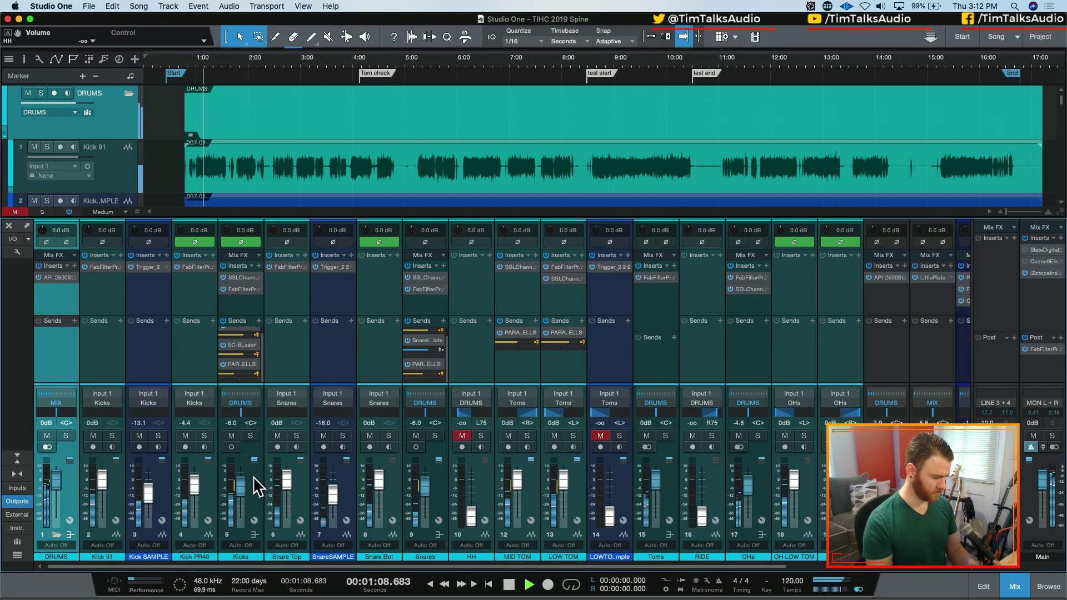
left_click(238, 289)
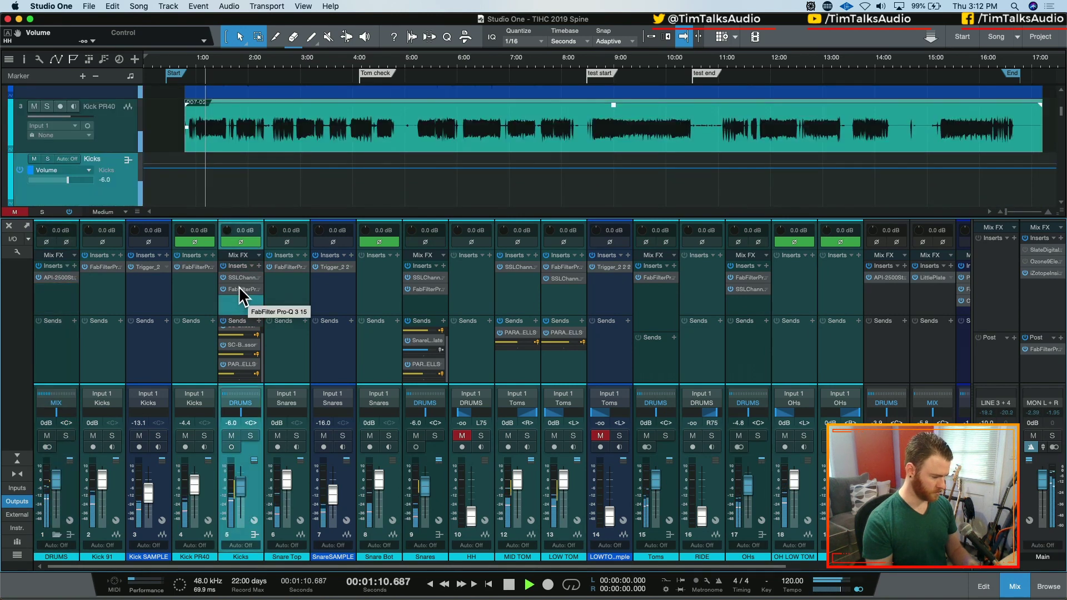
left_click(240, 288)
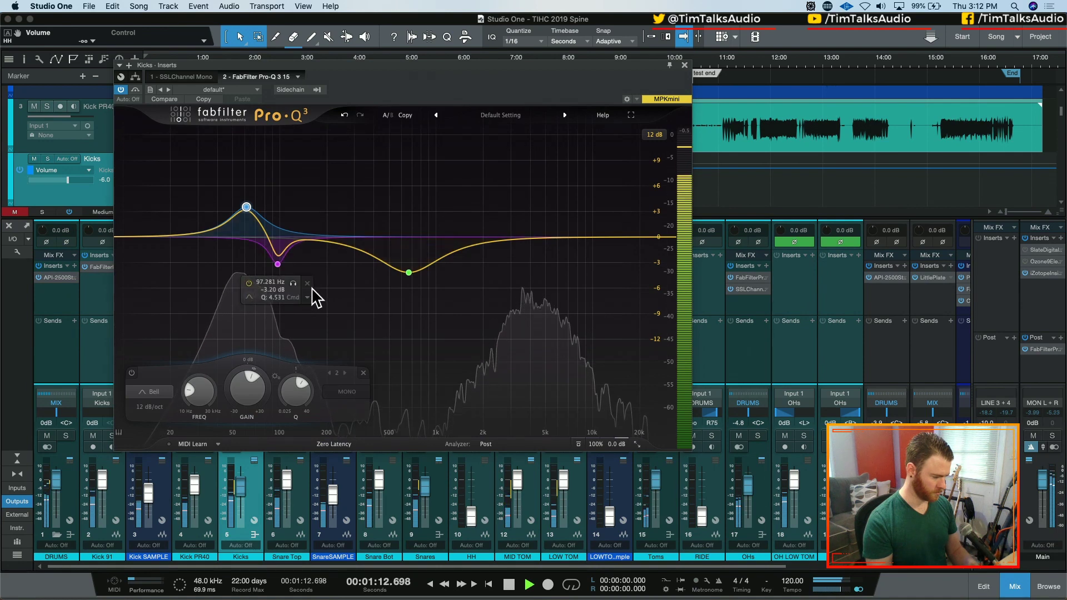
left_click(685, 65)
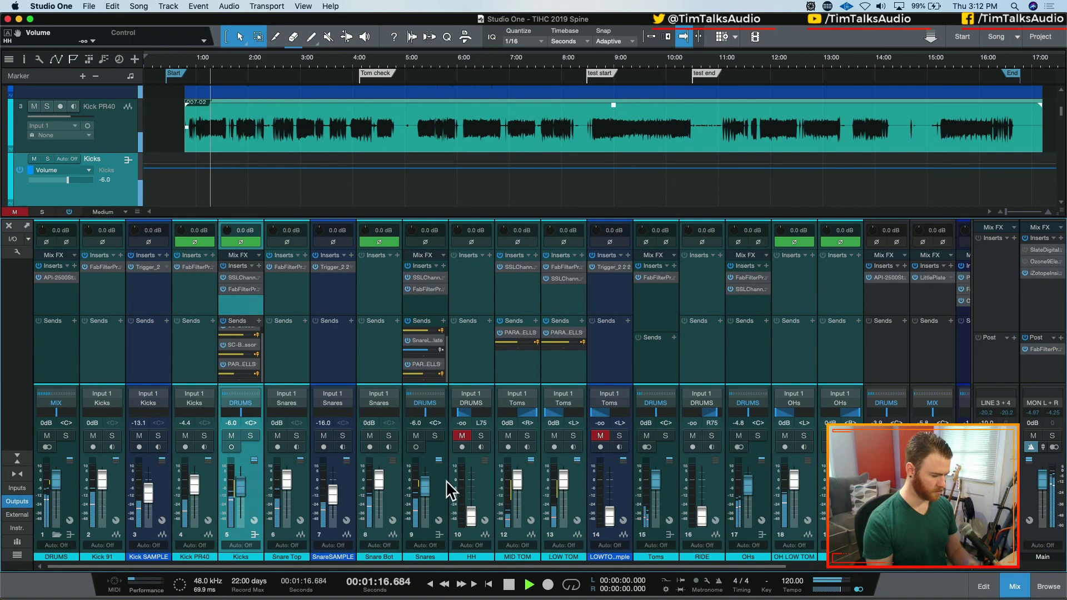
- Try the Snares bus fader at 0 dB and return it to -6.0 dB
left_click(428, 486, "alt")
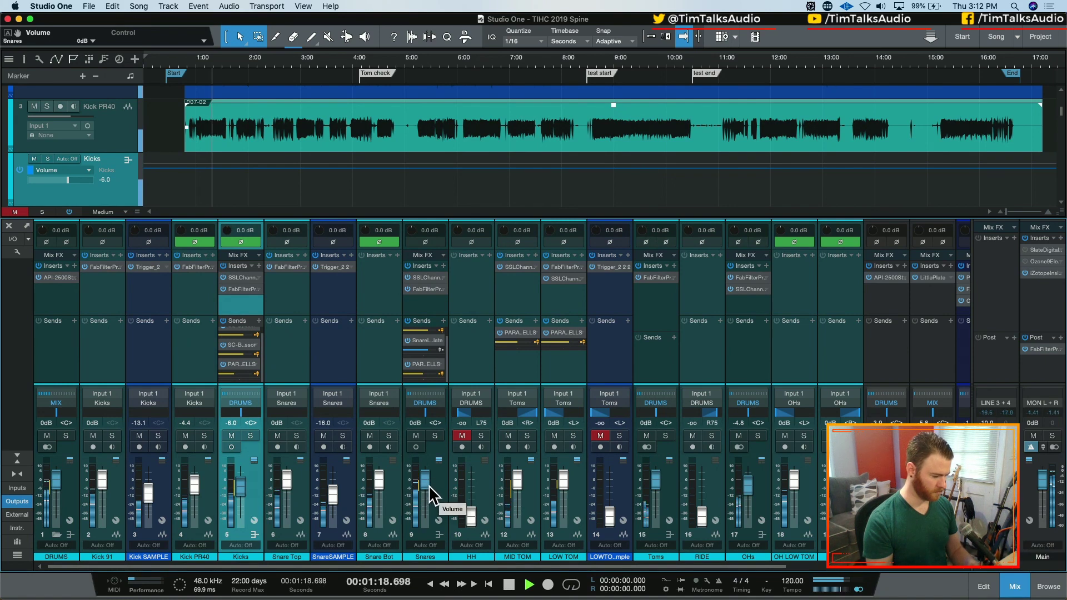
left_click_drag(429, 487, 426, 490)
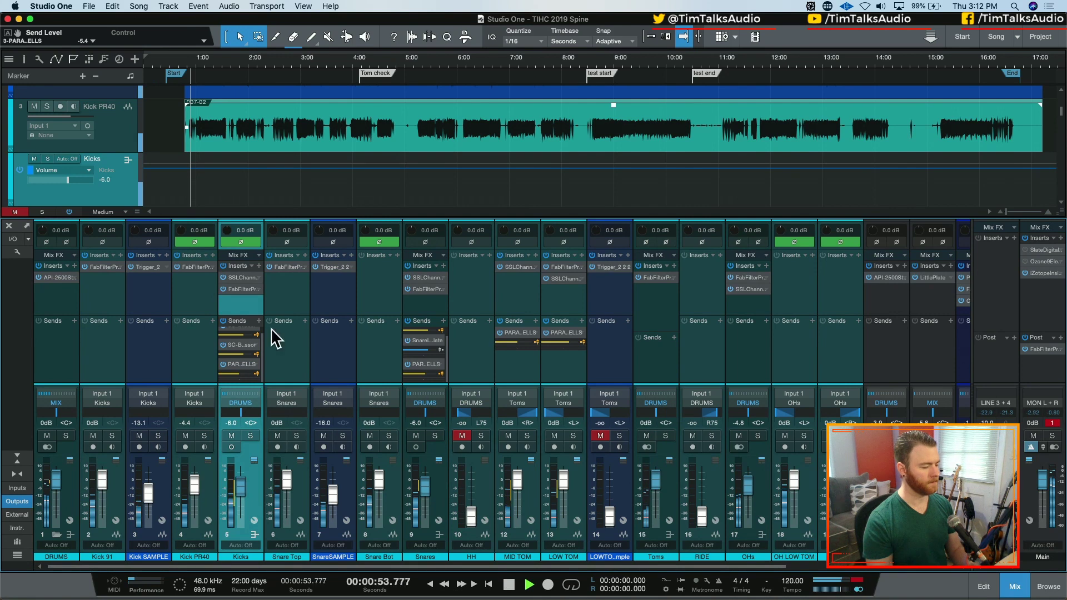
- Replay from the test start marker, raising the Kick SAMPLE fader to -8.7 dB and the OHs bus fader to -3.4 dB
key("space")
key("shift+n")
key("shift+n")
key("shift+n")
key("shift+b")
key("space")
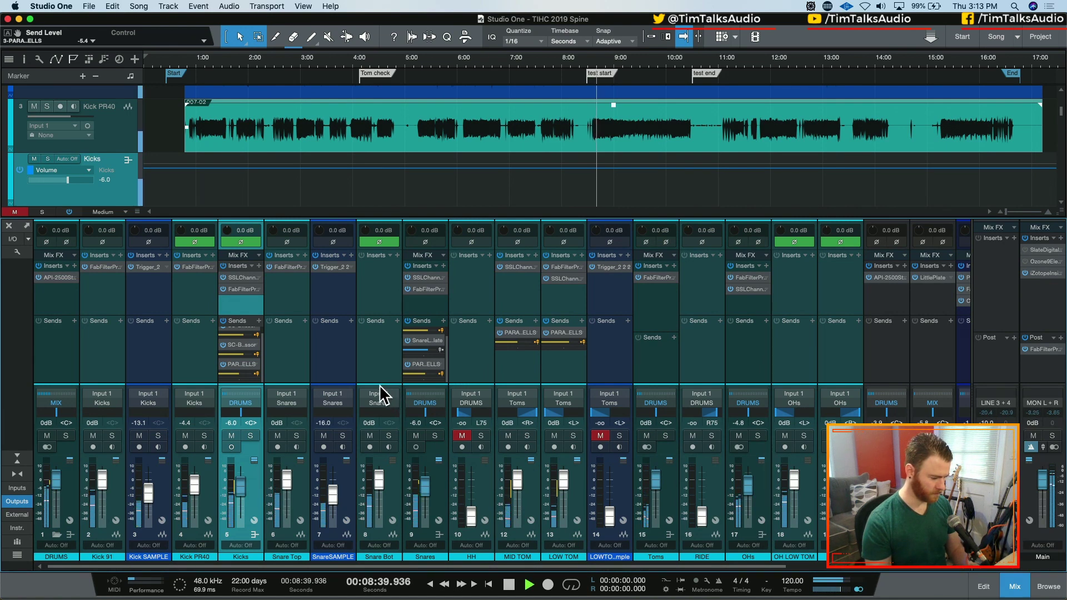
left_click_drag(153, 488, 152, 482)
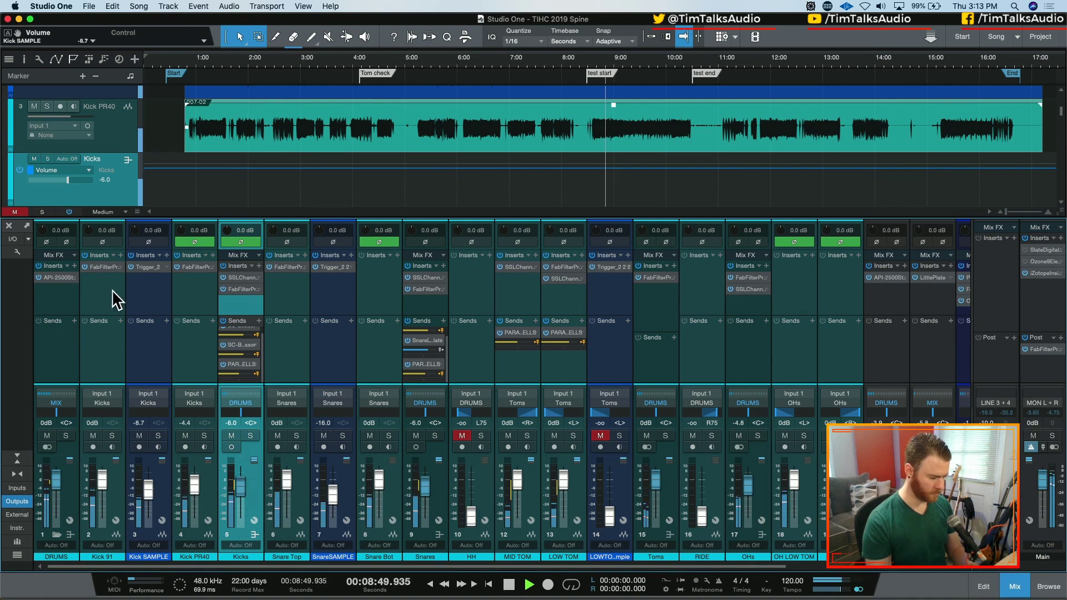
left_click_drag(749, 483, 748, 481)
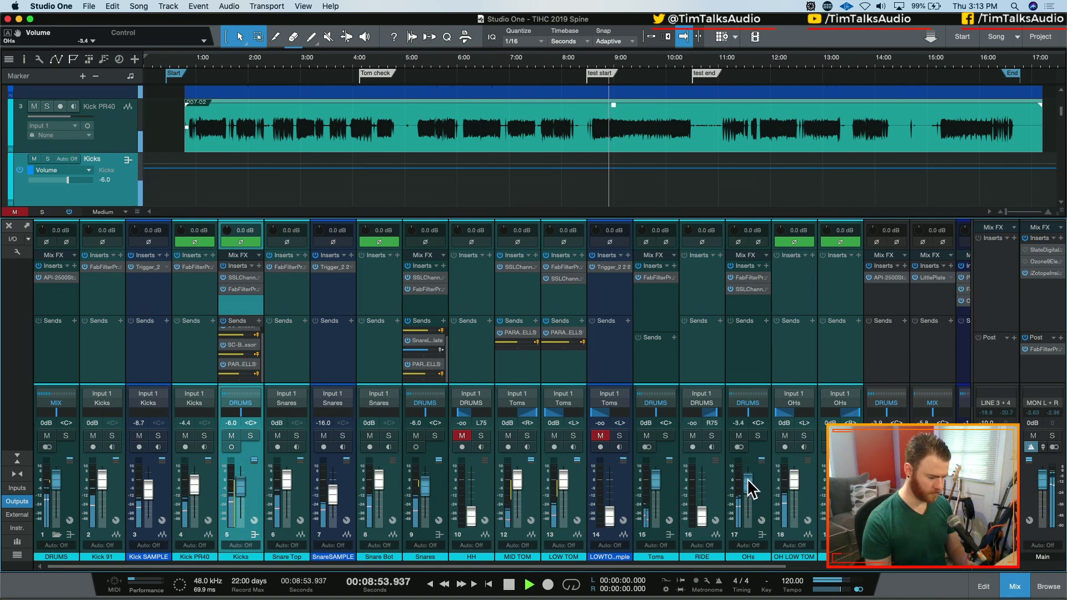
- Compare the PARA SHELLS bus with its mute and polarity toggled, and lower its fader to -7.2 dB
left_click_drag(485, 565, 688, 565)
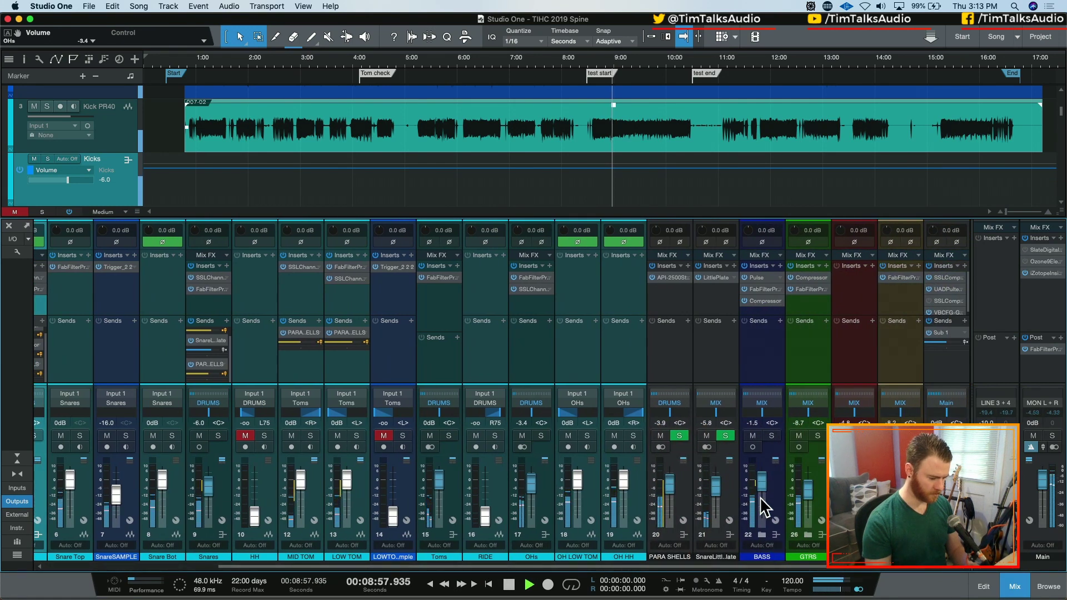
left_click(660, 438)
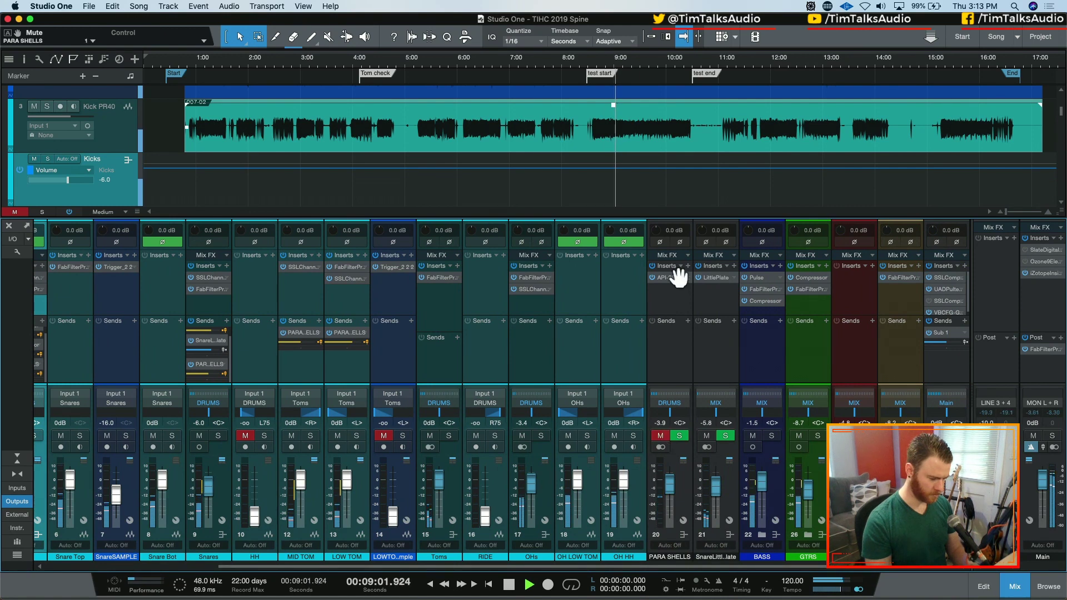
left_click(659, 431)
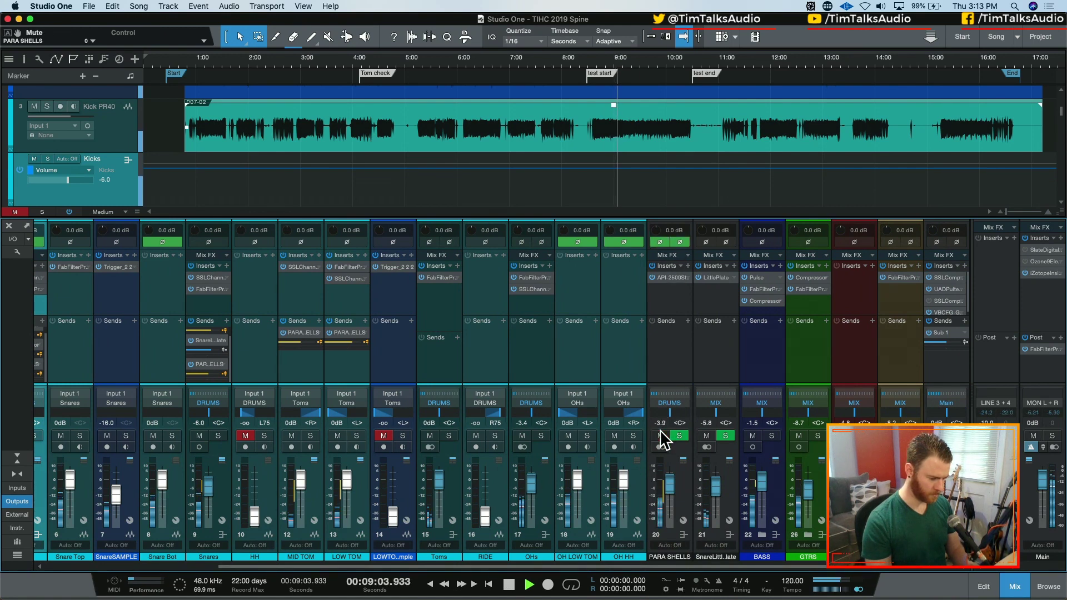
left_click(679, 242)
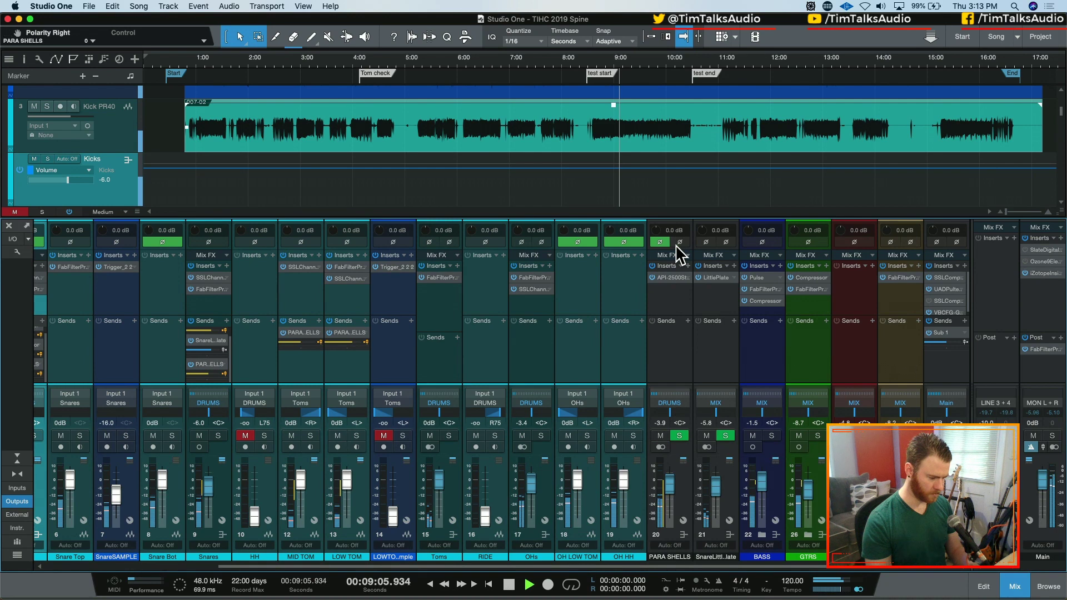
left_click_drag(671, 481, 674, 489)
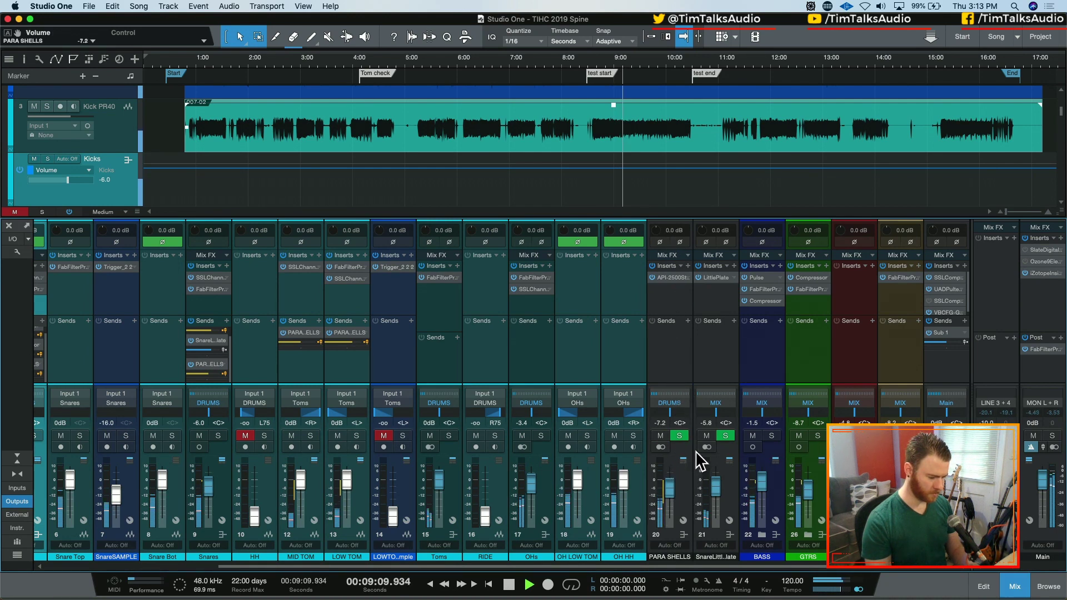
- Set the OHs bus level to -4 dB and stop playback
left_click_drag(615, 565, 559, 565)
left_click(592, 423)
type("-4")
key("Return")
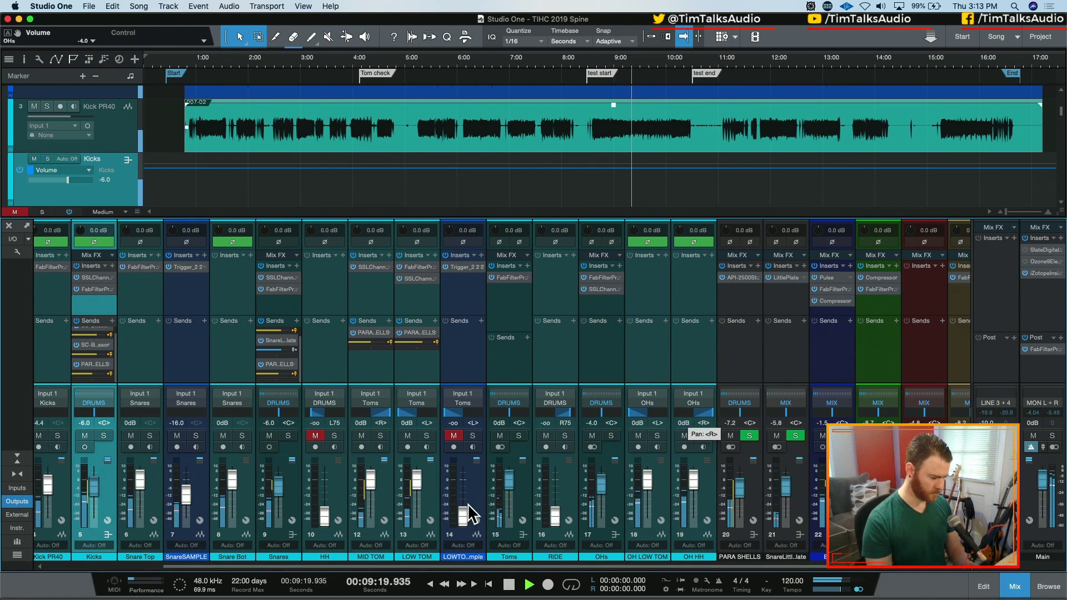
scroll(481, 158, "up", 4)
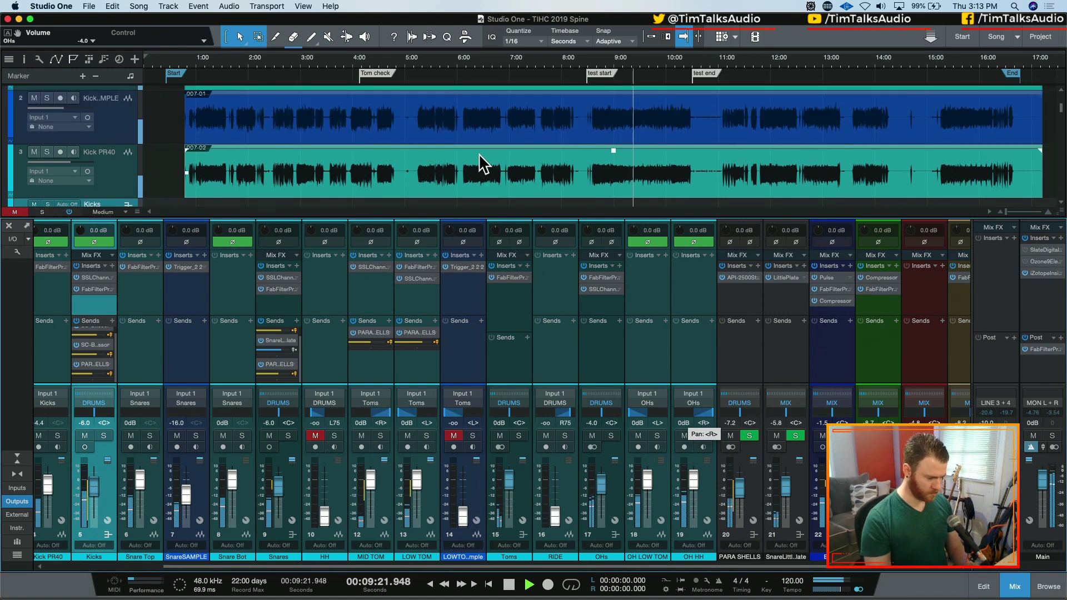
key("space")
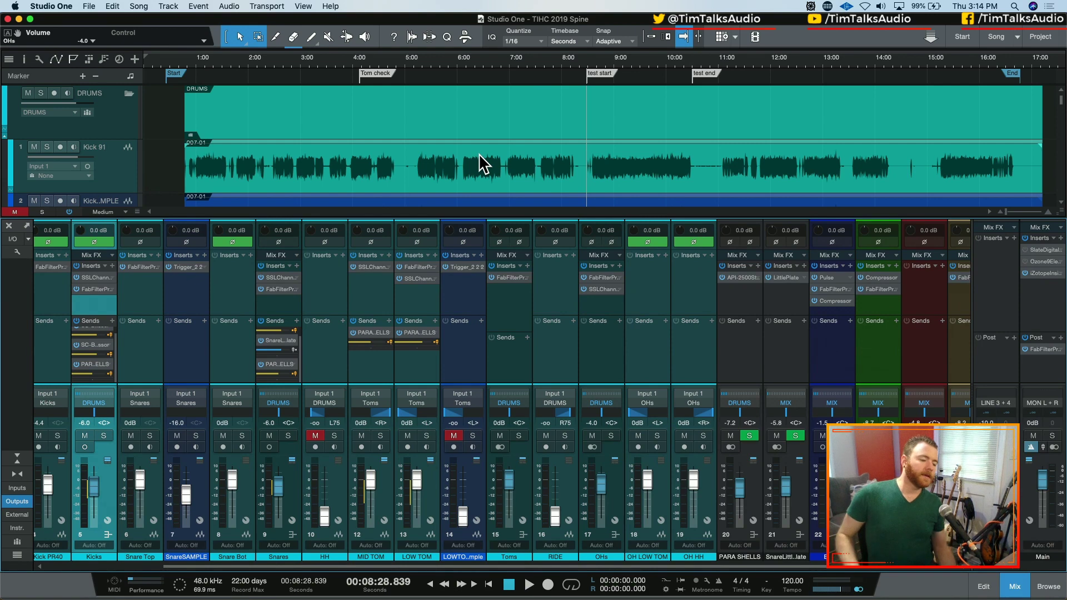
- Zoom the timeline in on the MID TOM and LOW TOM tracks around 1:00 and play the passage with DRUMS soloed
scroll(479, 154, "down", 5)
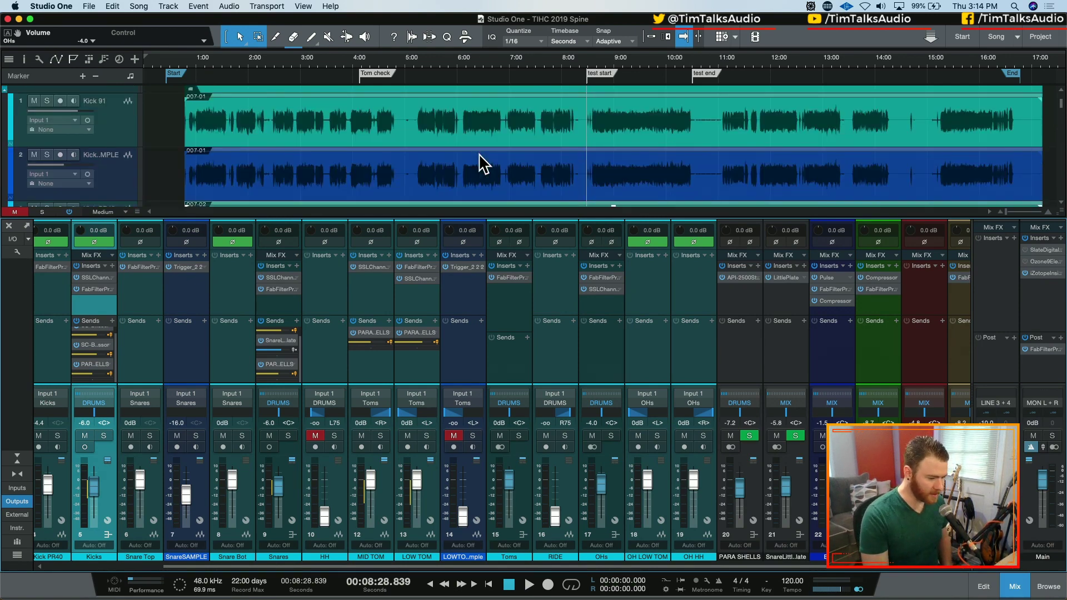
scroll(477, 151, "down", 4)
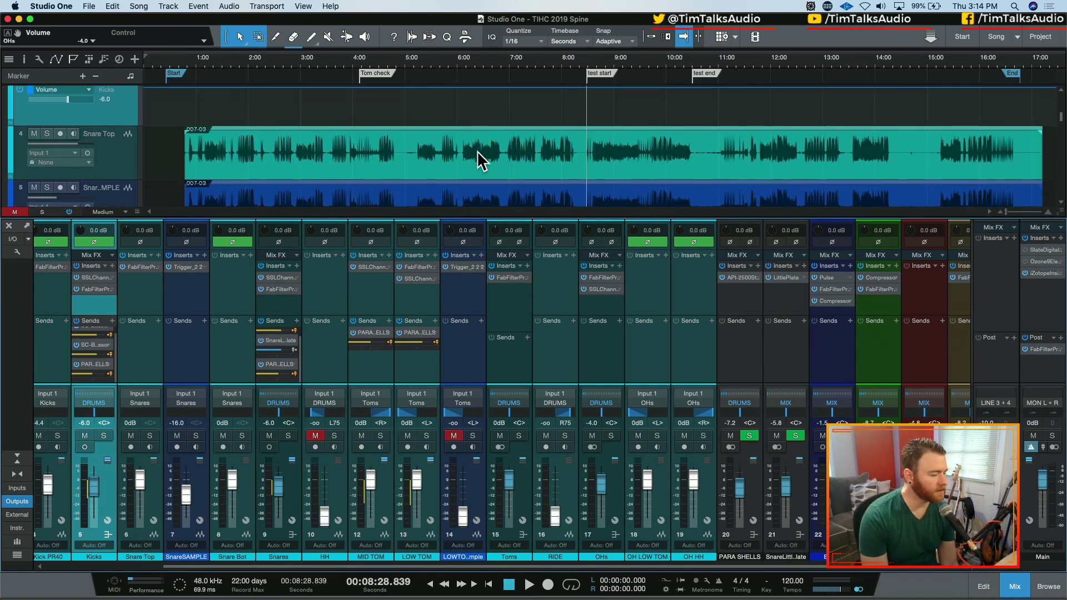
scroll(480, 162, "down", 4)
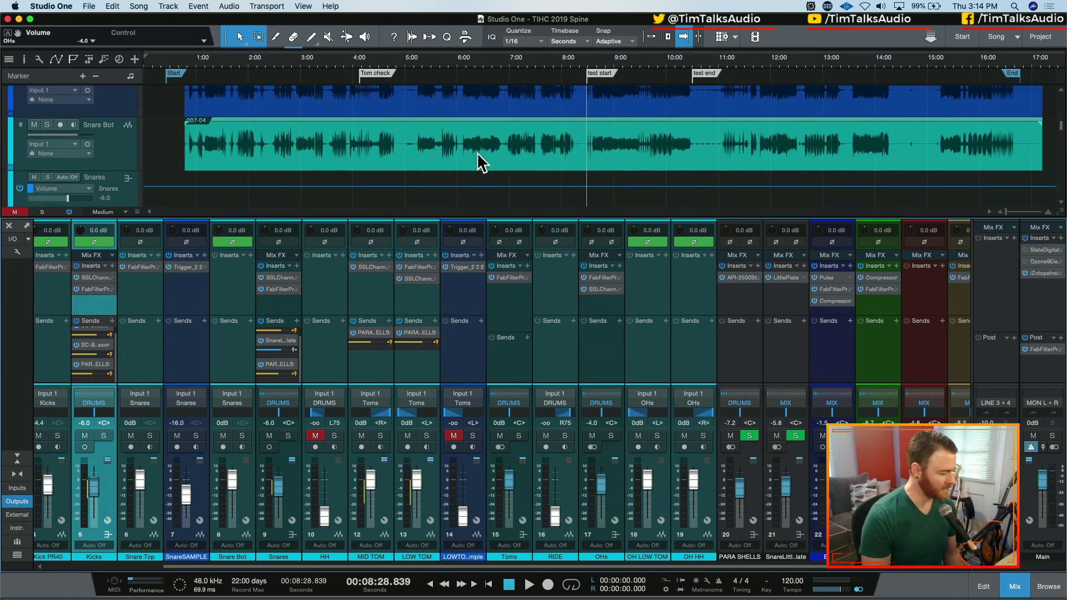
scroll(480, 164, "down", 3)
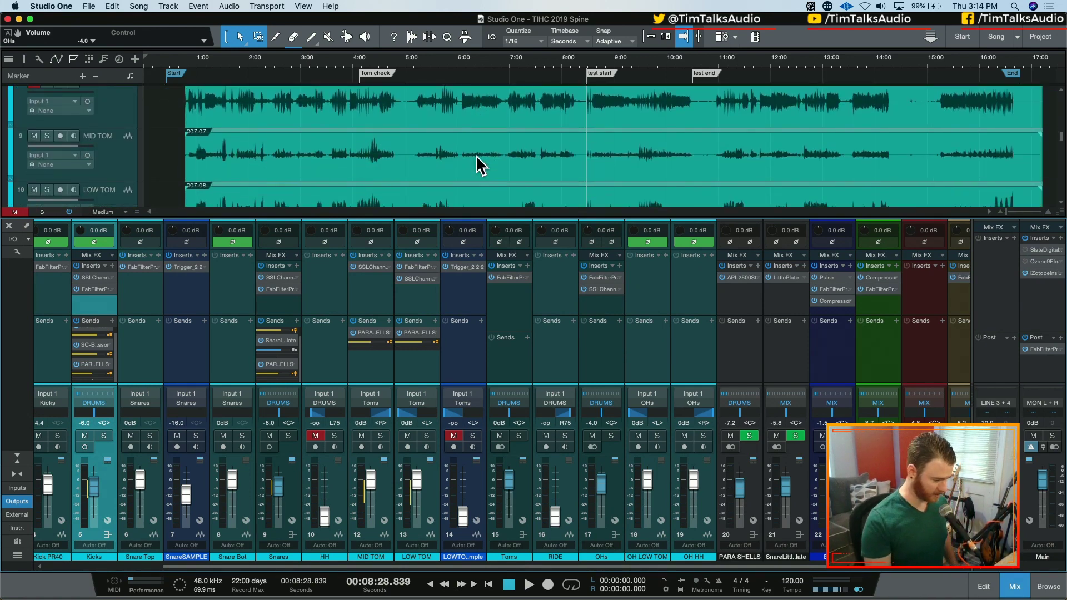
scroll(470, 159, "down", 1)
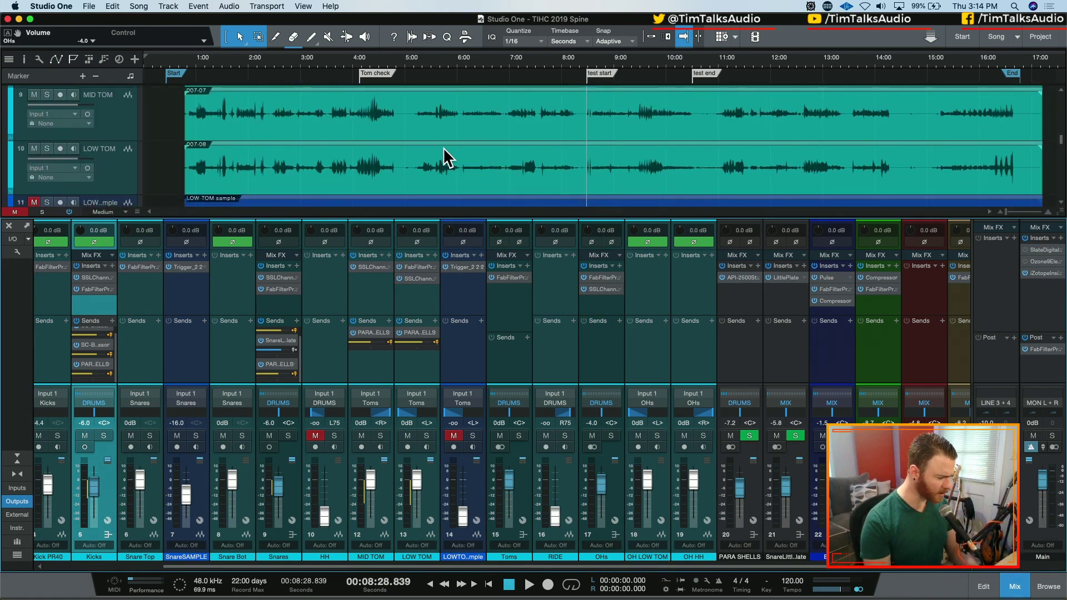
left_click(195, 56)
key("e")
key("e")
key("e")
key("e")
left_click(215, 56)
key("space")
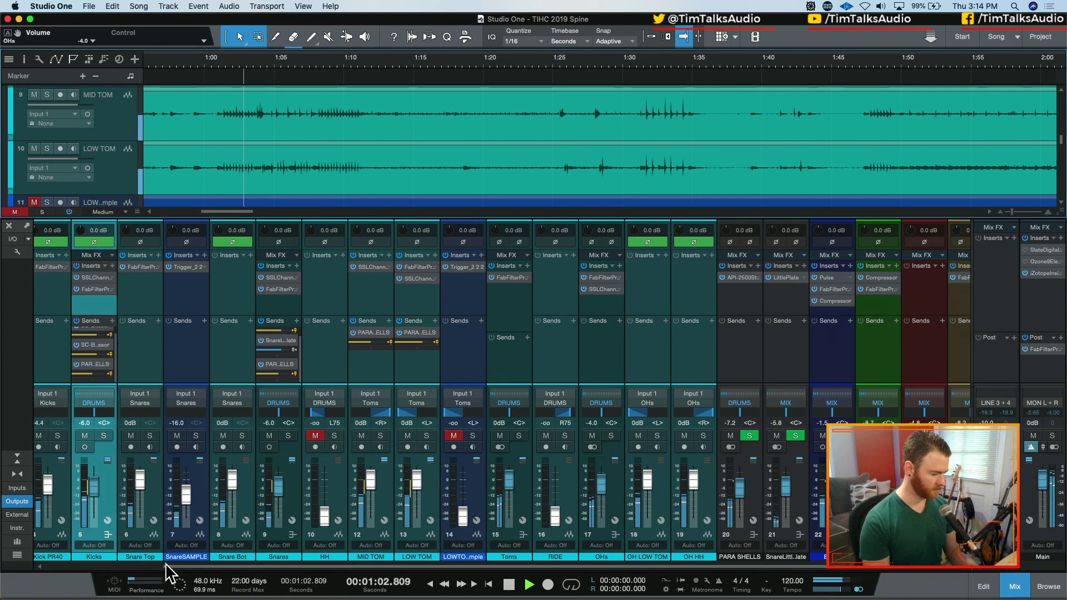
left_click_drag(180, 566, 62, 567)
left_click(69, 435)
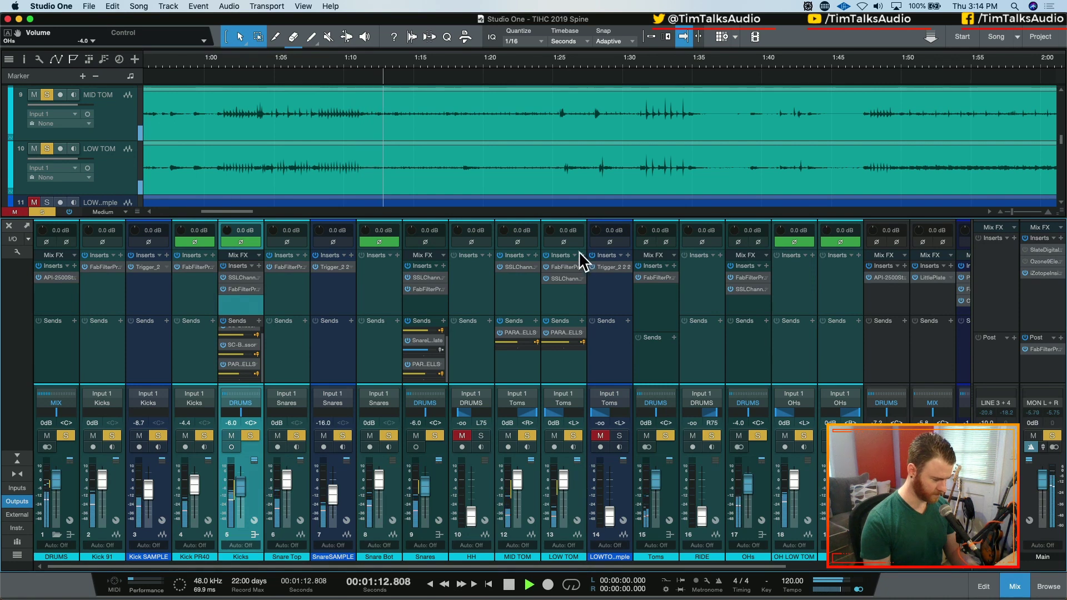
- Try an input gain of +8.2 dB on the LOW TOM channel and reset it to 0.0 dB
scroll(549, 229, "up", 5)
scroll(549, 229, "up", 8)
key("space")
key("space")
scroll(549, 229, "up", 1)
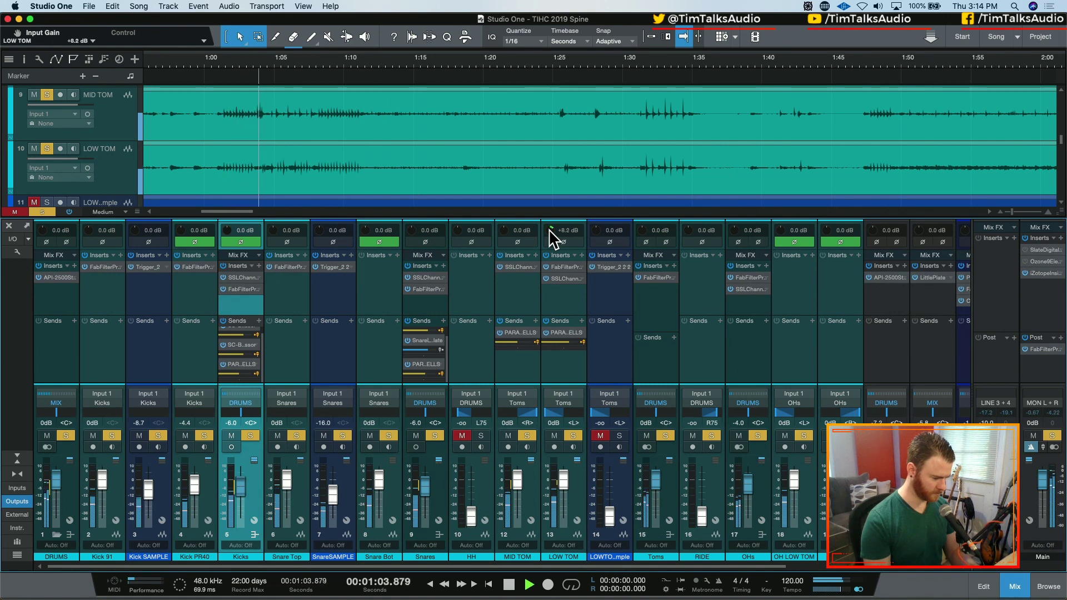
left_click(549, 230, "alt")
key("space")
- Insert Mixtool as the last plug-in on LOW TOM and raise its gain to 6.72 dB during playback
left_click(582, 255)
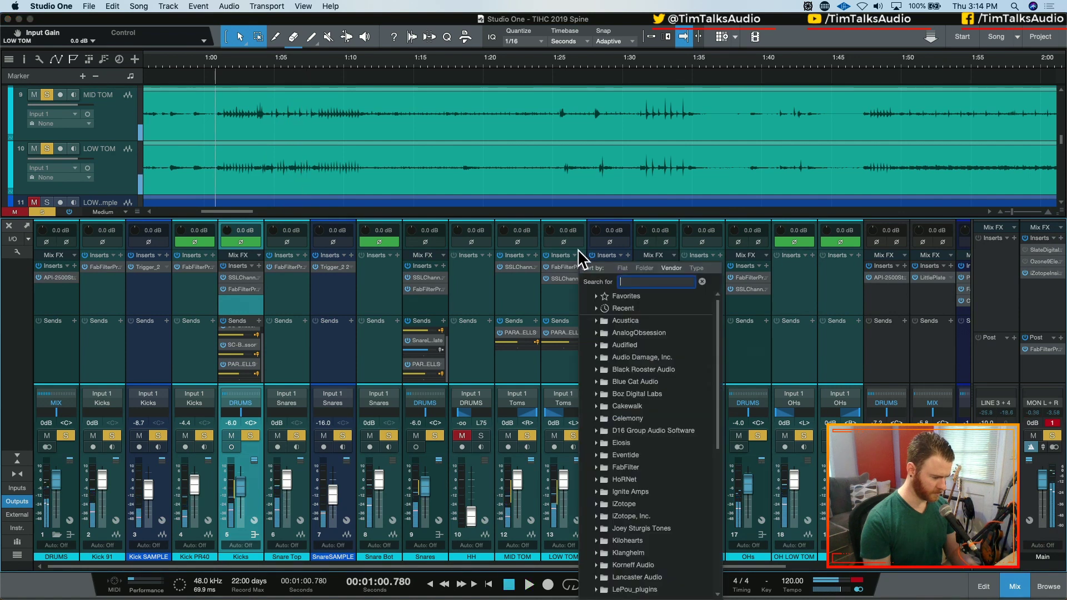
type("mix")
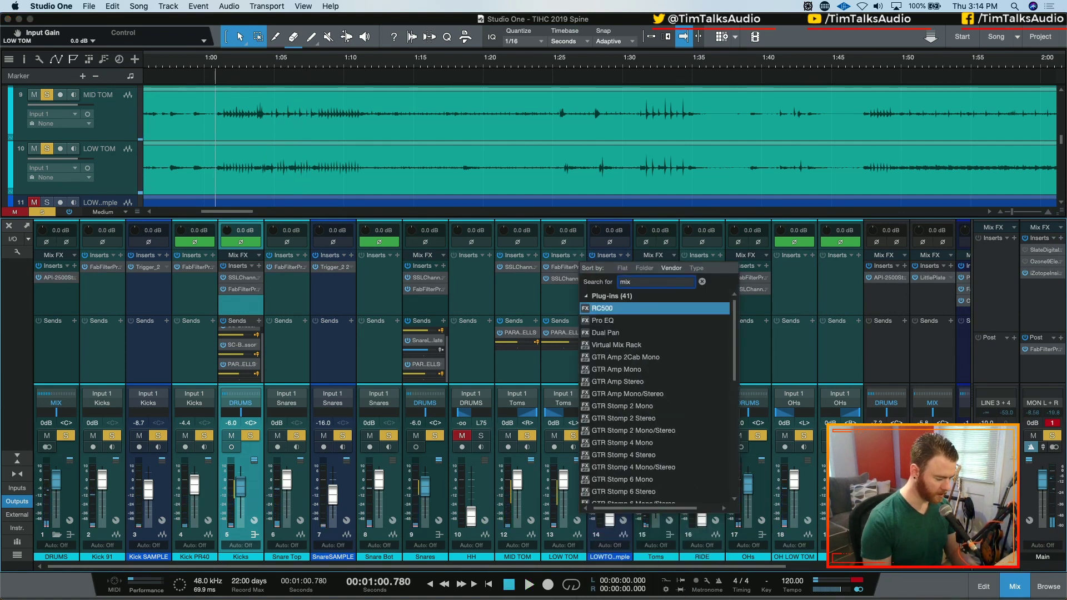
type("to")
key("Return")
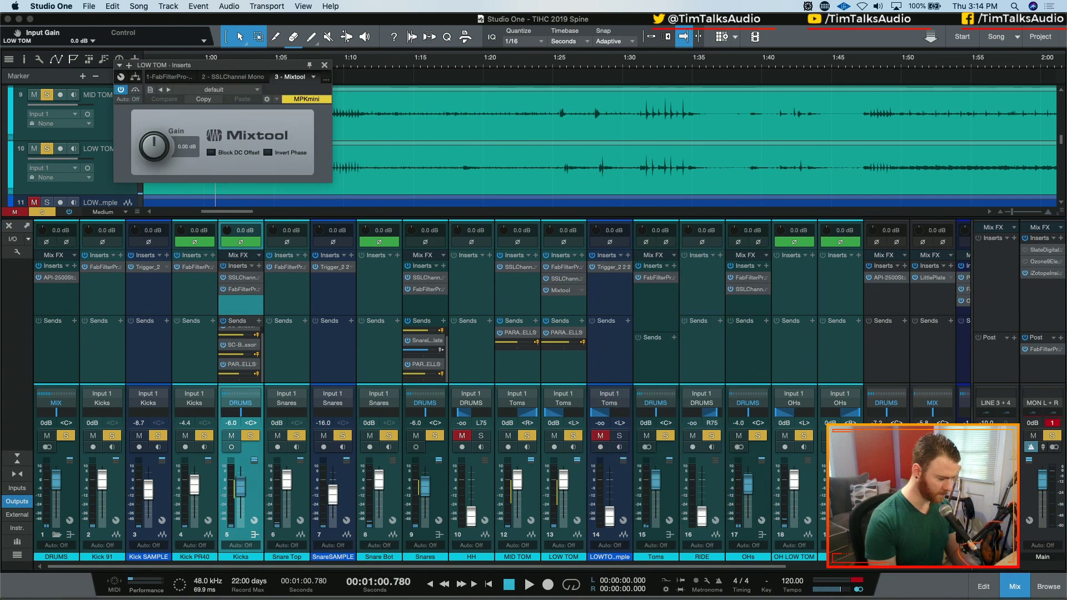
left_click_drag(155, 145, 158, 151)
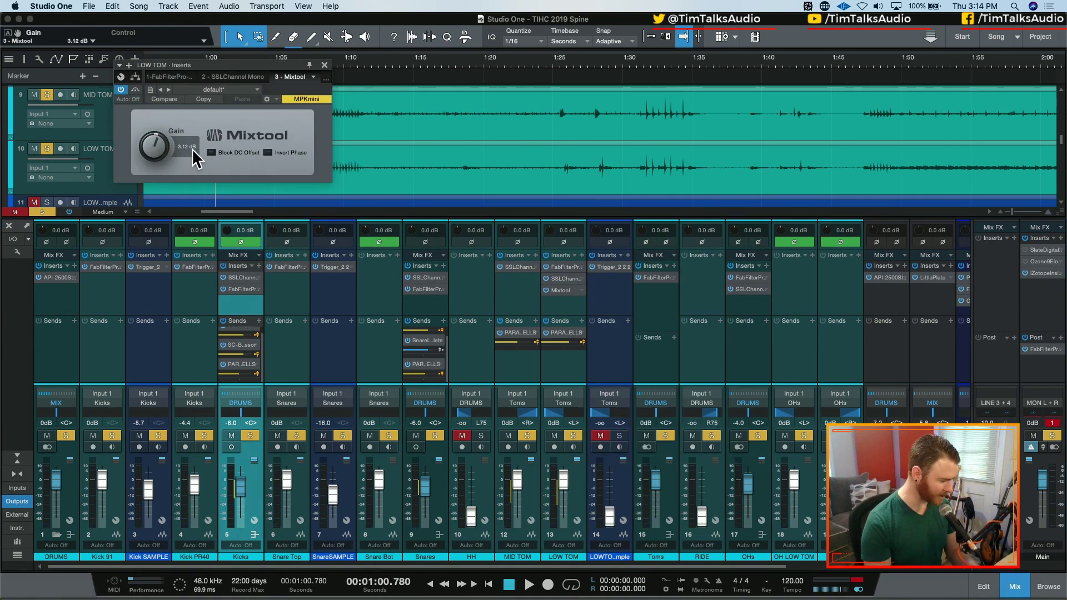
key("space")
mouse_move(146, 160)
left_mouse_down()
mouse_move(147, 131)
mouse_move(155, 158)
left_mouse_up()
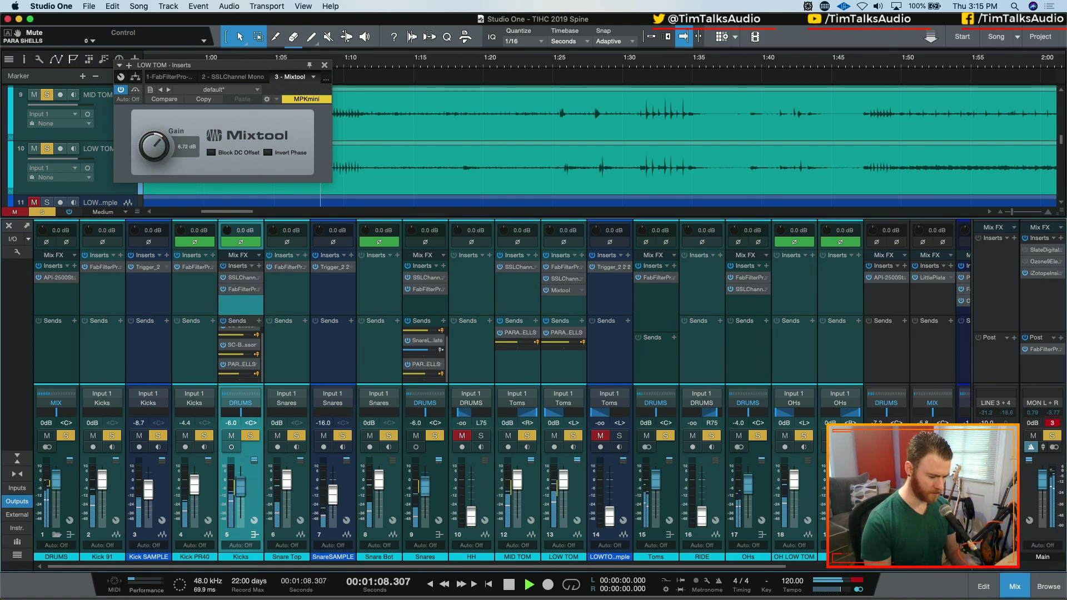
- Check the PARA SHELLS compressor, pull that bus fader fully down, and restart playback with the Main clip indicator reset
double_click(888, 278)
left_click_drag(886, 488, 886, 522)
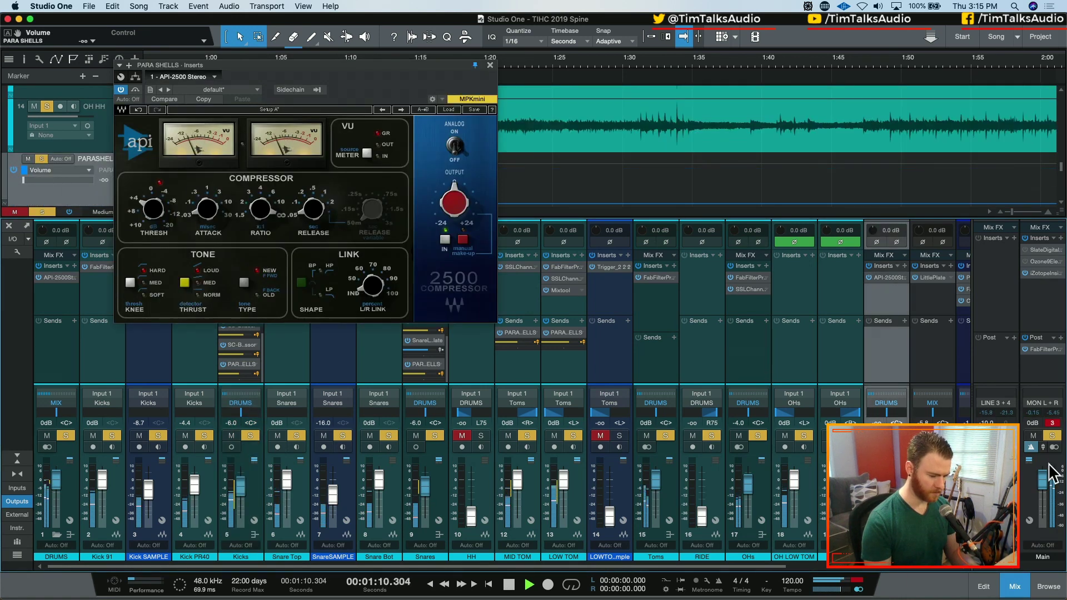
left_click(1051, 422)
key("space")
key("space")
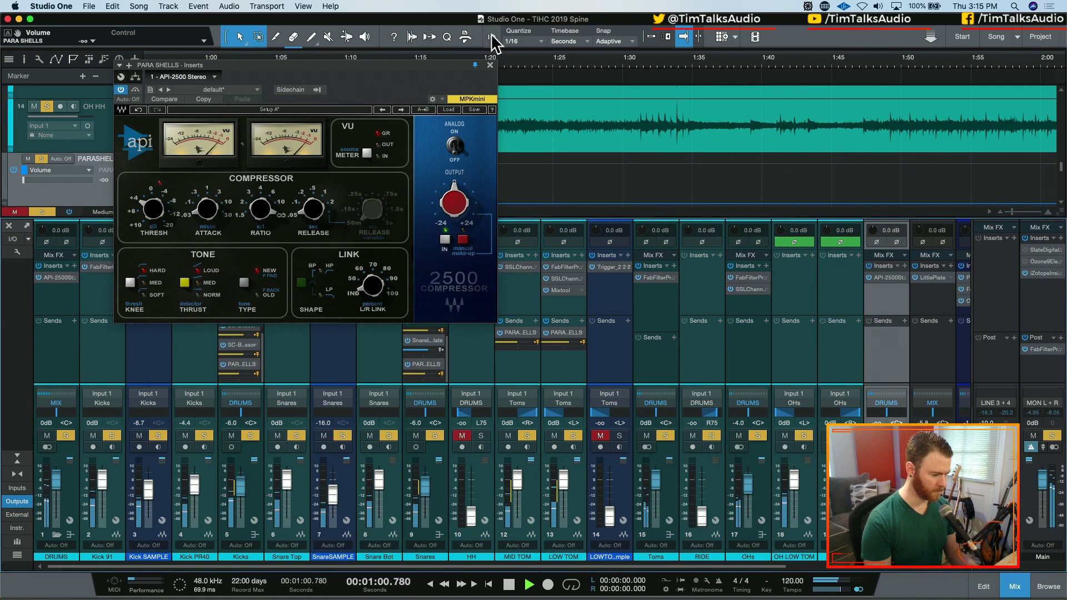
left_click(489, 65)
- Bring the PARA SHELLS bus fader back to -7.2 dB and mute LOW TOM's send to PARA SHELLS
left_click(554, 333)
left_click_drag(24, 179, 56, 179)
mouse_move(886, 493)
left_mouse_down()
mouse_move(887, 517)
mouse_move(886, 489)
left_mouse_up()
left_click(546, 332)
left_click(545, 333)
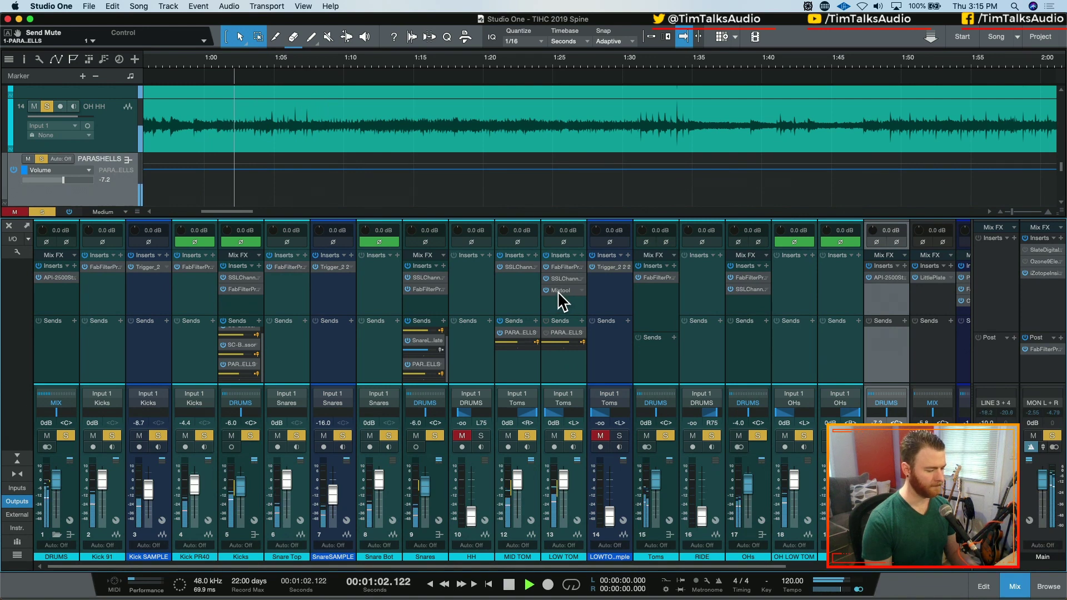
- Raise the gain of LOW TOM's Mixtool to 8.88 dB
left_click(559, 290)
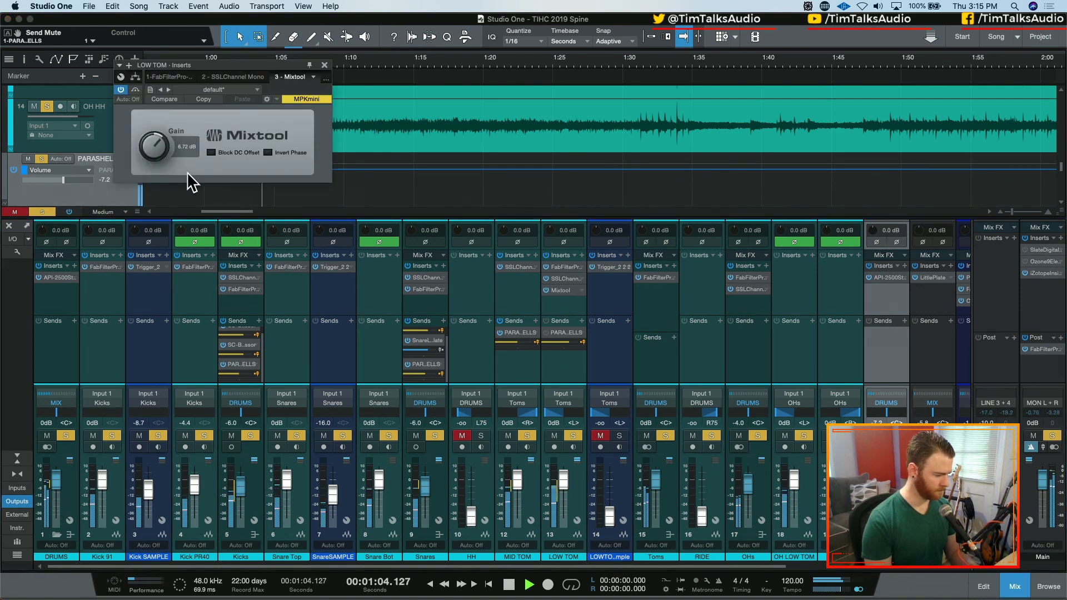
mouse_move(146, 139)
left_mouse_down()
mouse_move(143, 40)
mouse_move(155, 155)
mouse_move(153, 145)
left_mouse_up()
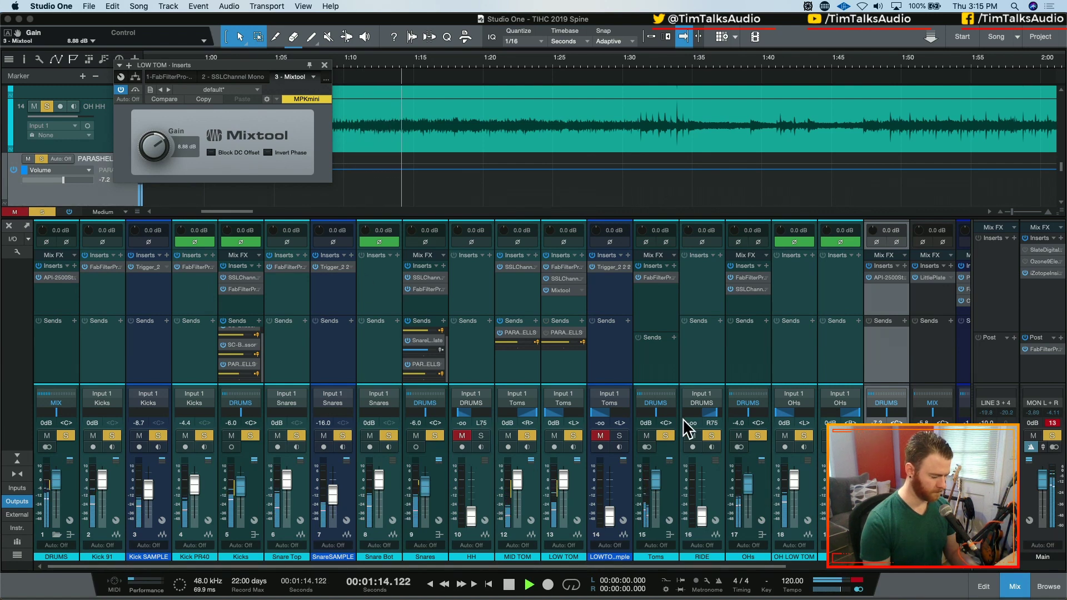
- Stop playback, close LOW TOM's Mixtool, and restart playback from the test start marker
key("space")
key("w")
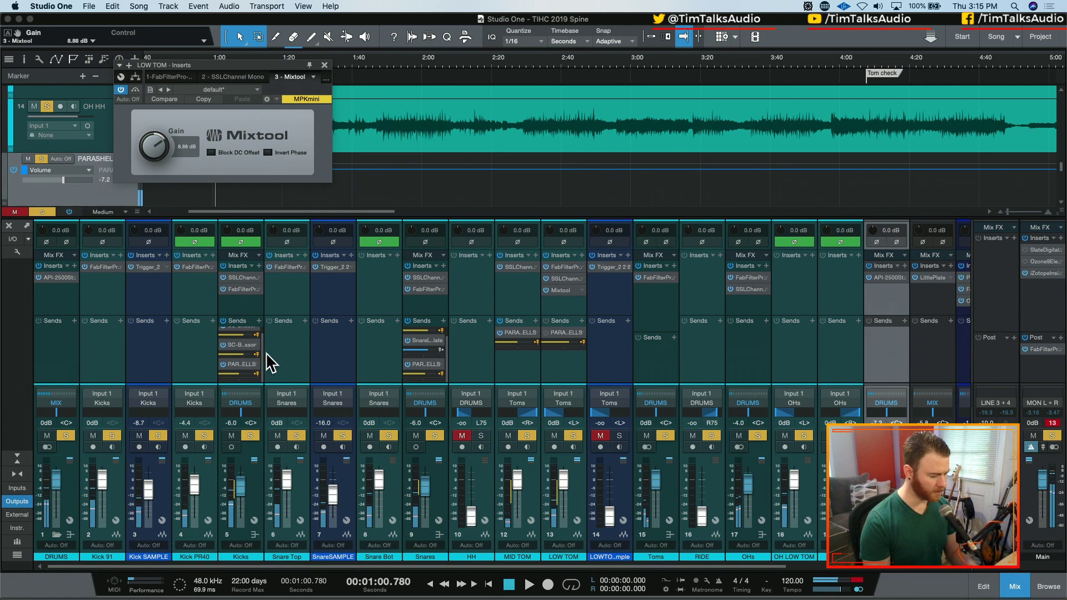
left_click(325, 65)
key("w")
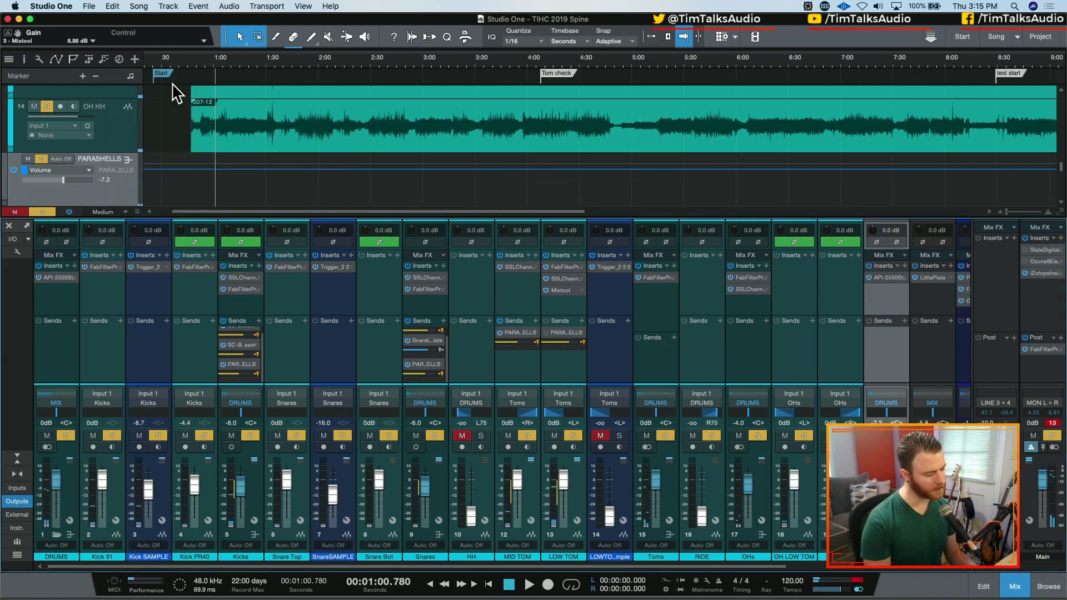
left_click(552, 56)
key("n")
key("space")
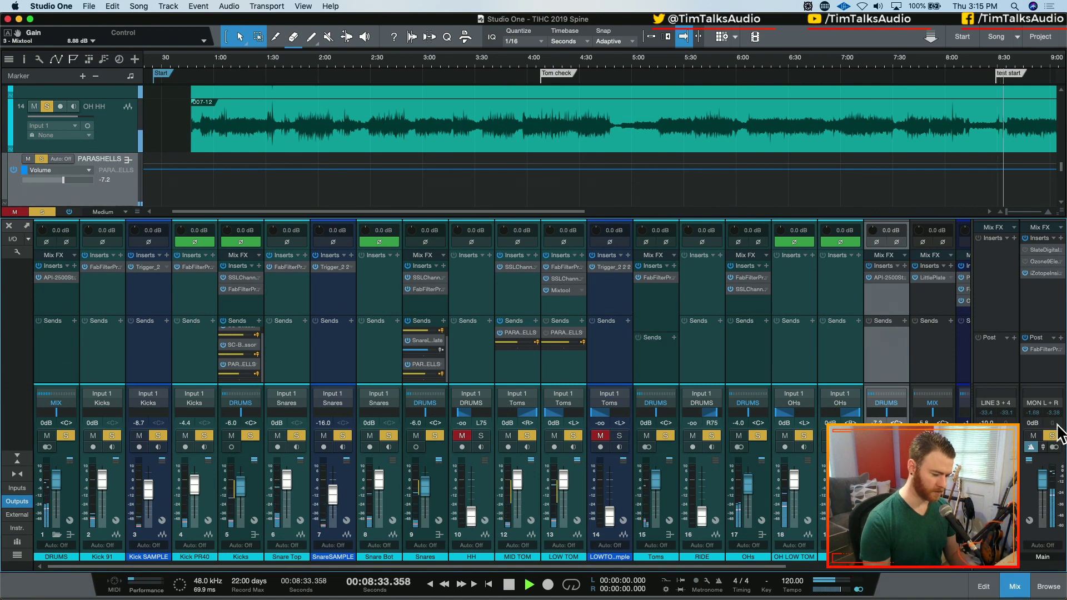
- Check the UAD Pultec EQP-1A and VBC FG-Grey plug-ins on the MIX bus during playback
scroll(898, 566, "right", 5)
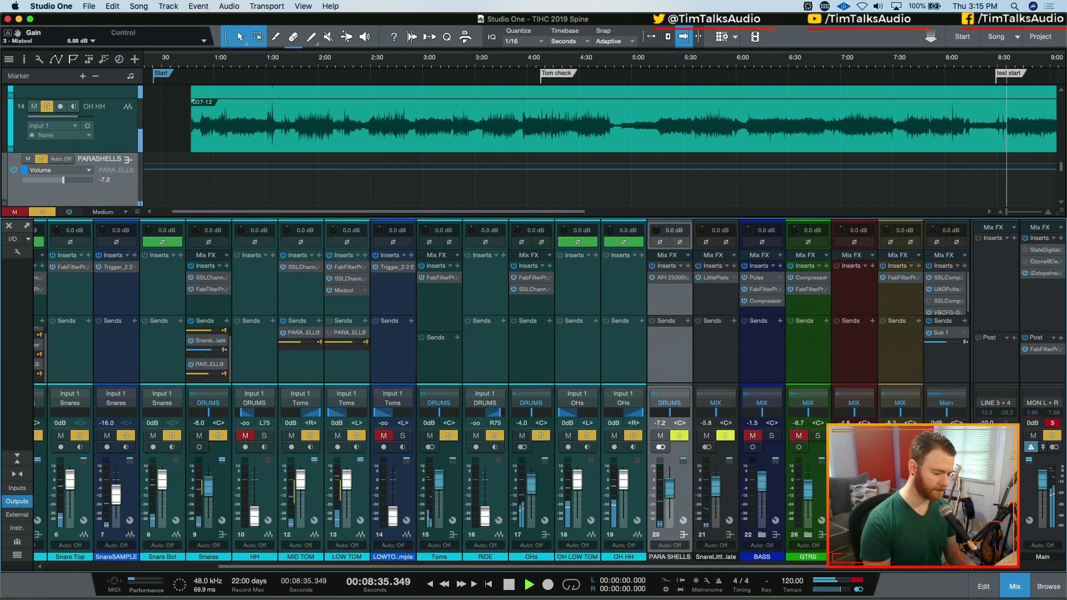
left_click(942, 277)
left_click(947, 289)
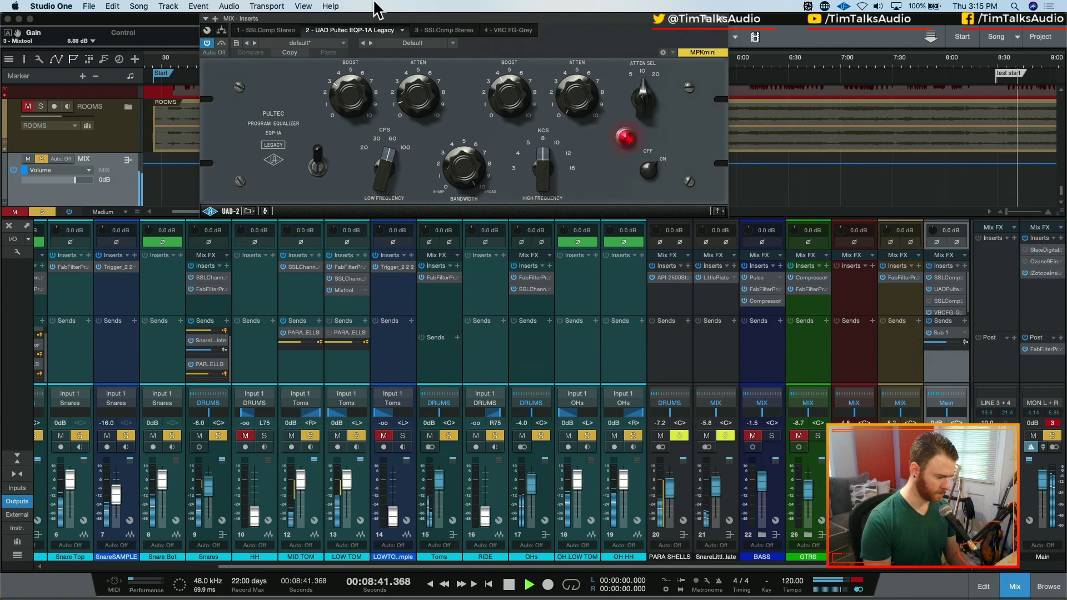
left_click(489, 30)
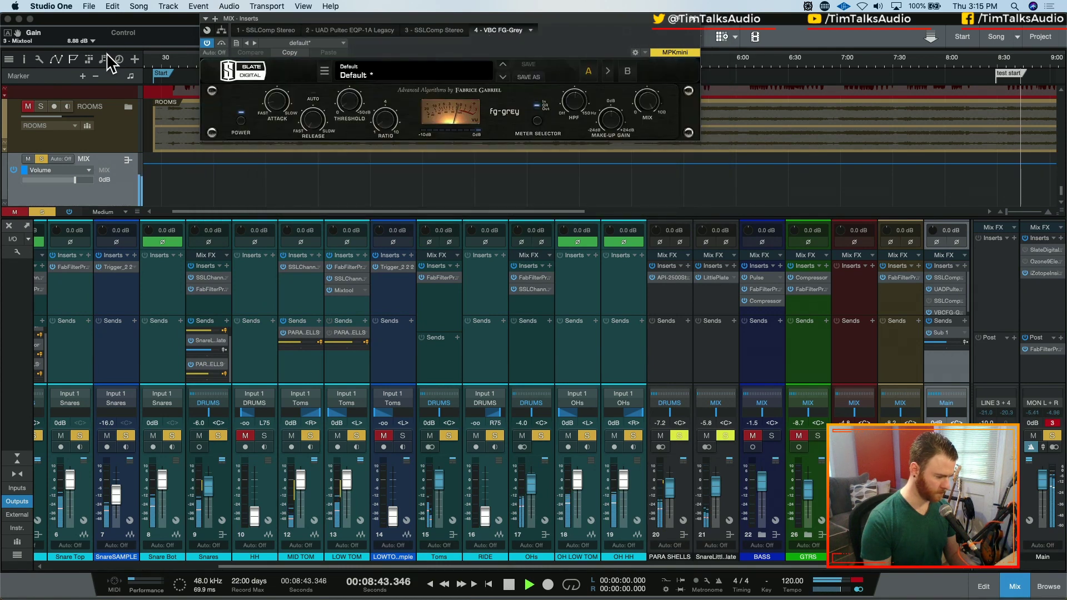
left_click(675, 35)
left_click_drag(378, 565, 258, 564)
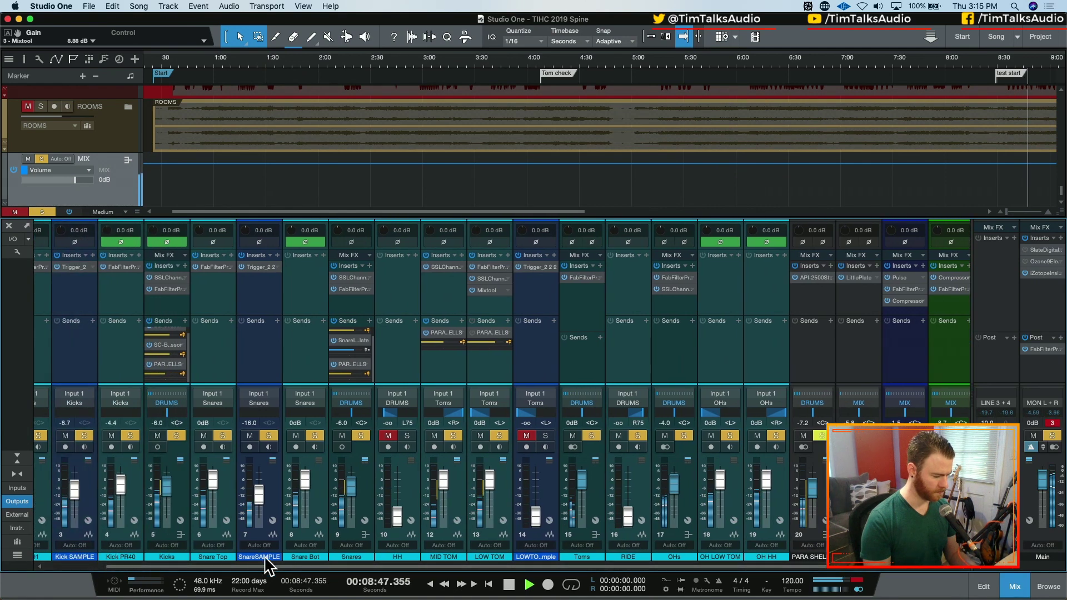
- Set the Snares bus fader to 0 dB and add a narrow 2.69 dB cut at about 417 Hz in its Pro-Q 3
scroll(354, 499, "up", 3)
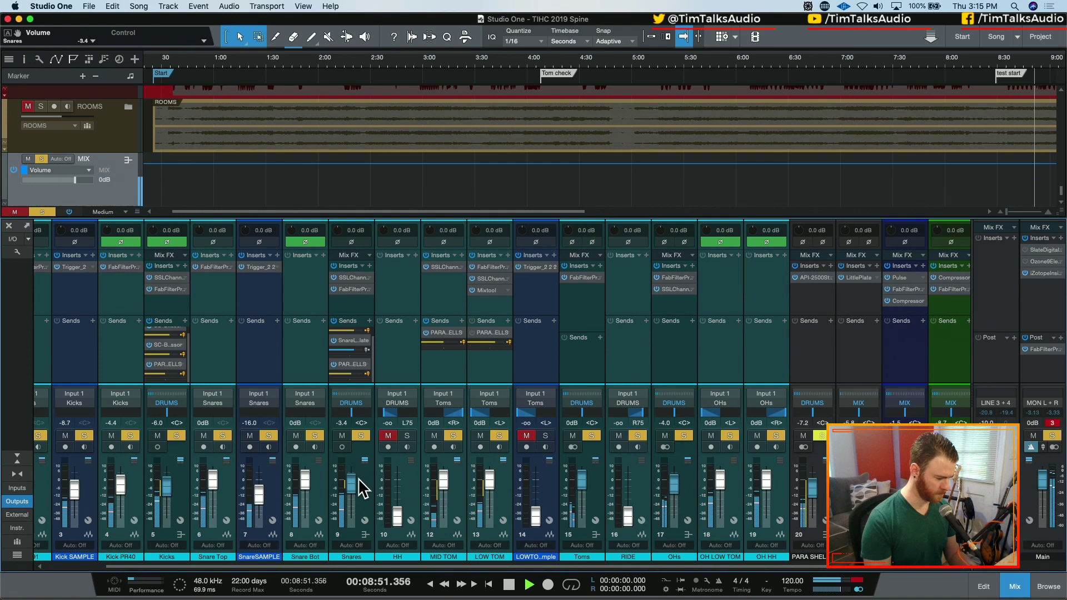
left_click(350, 483, "alt")
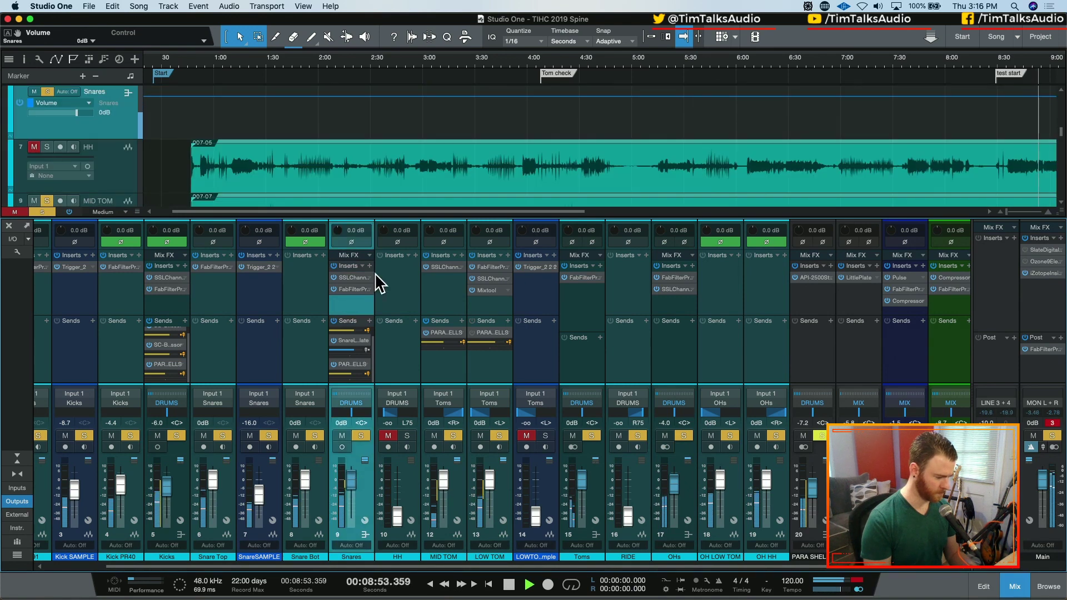
left_click(356, 289)
left_click(558, 195)
left_click_drag(558, 195, 464, 133)
scroll(499, 115, "up", 5)
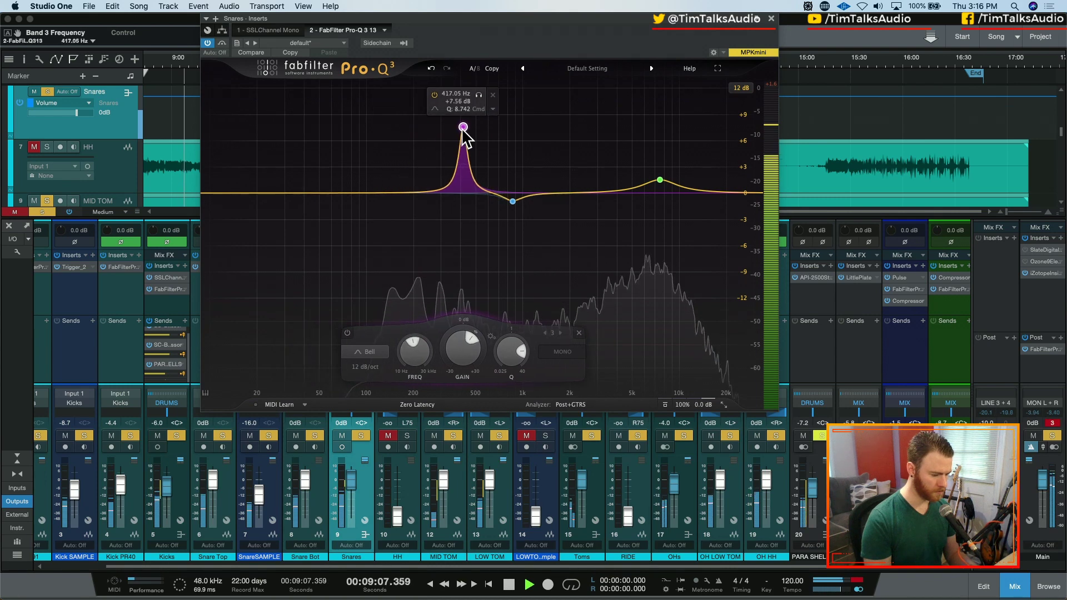
left_click_drag(474, 365, 458, 415)
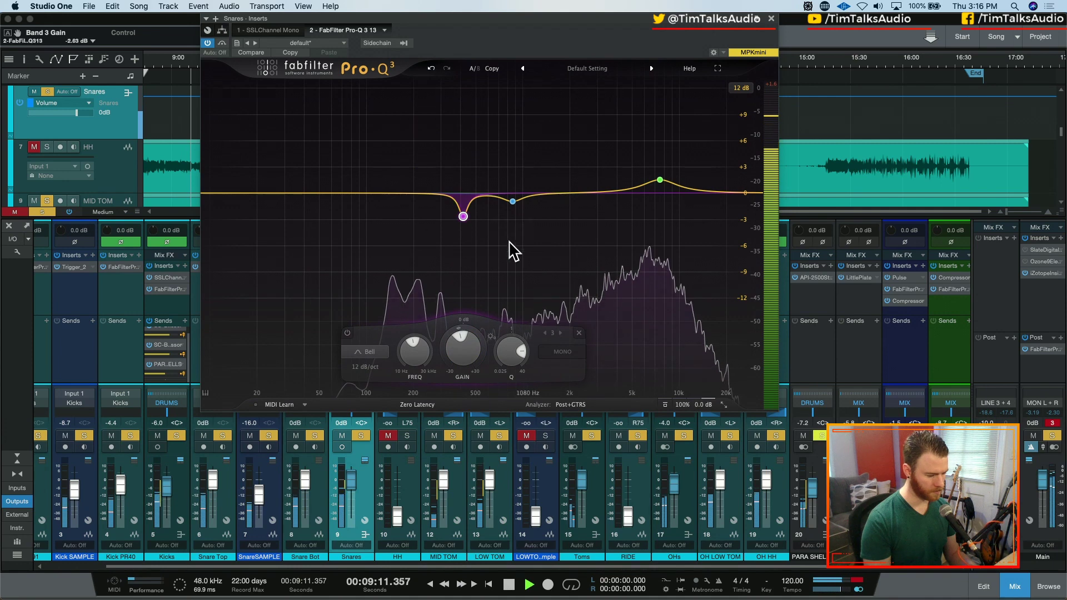
- Add a 3.03 dB bell boost at 186.85 Hz to the Snares EQ and clear the drum solos, keeping the Snares fader at 0 dB
double_click(406, 185)
left_click_drag(406, 186, 409, 154)
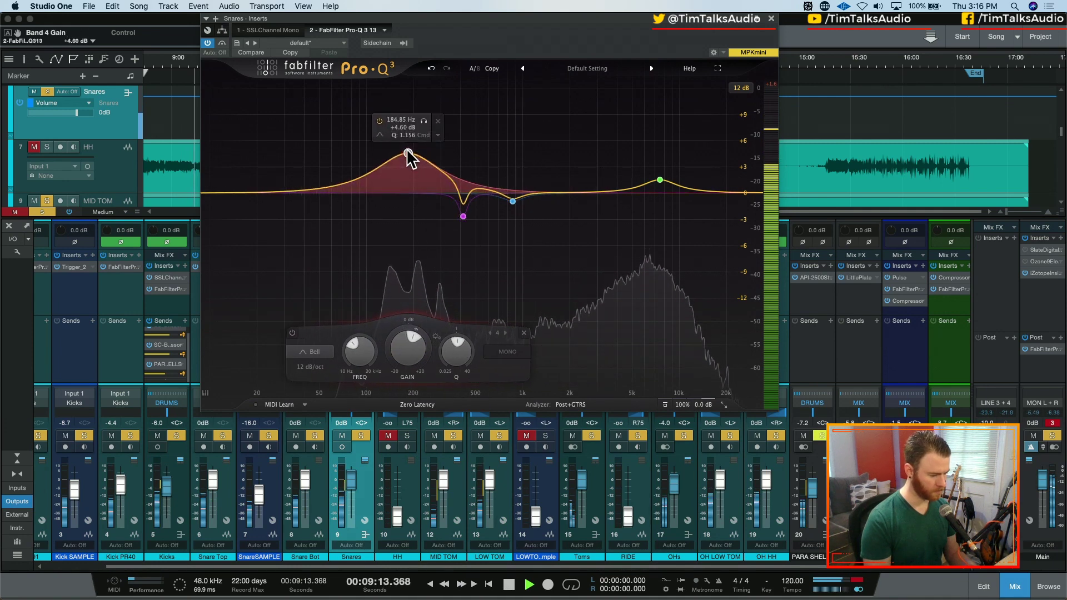
left_click_drag(408, 153, 407, 167)
left_click(314, 437)
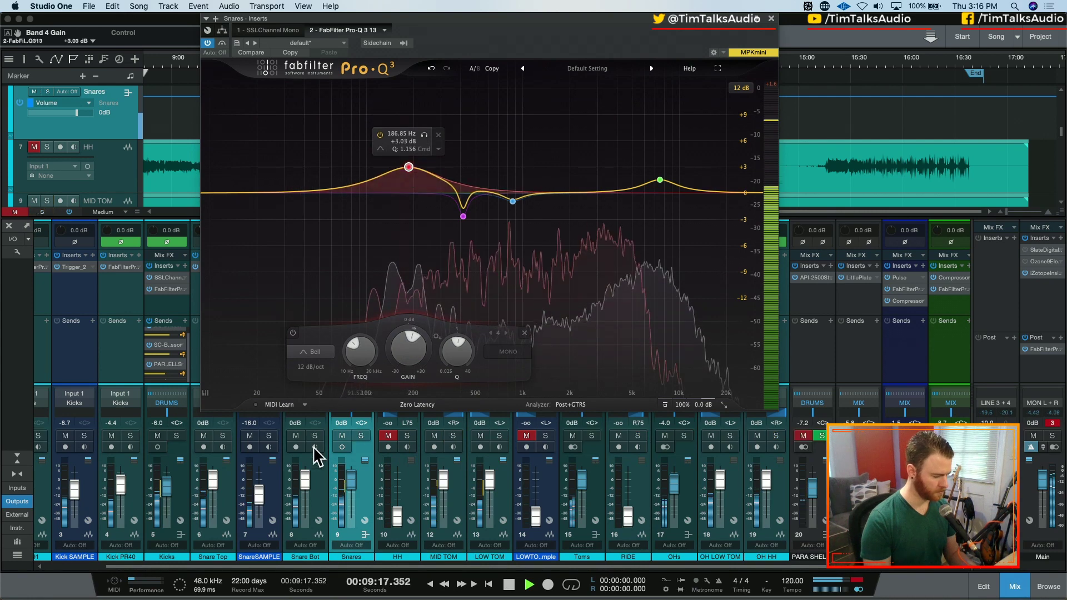
left_click(772, 18)
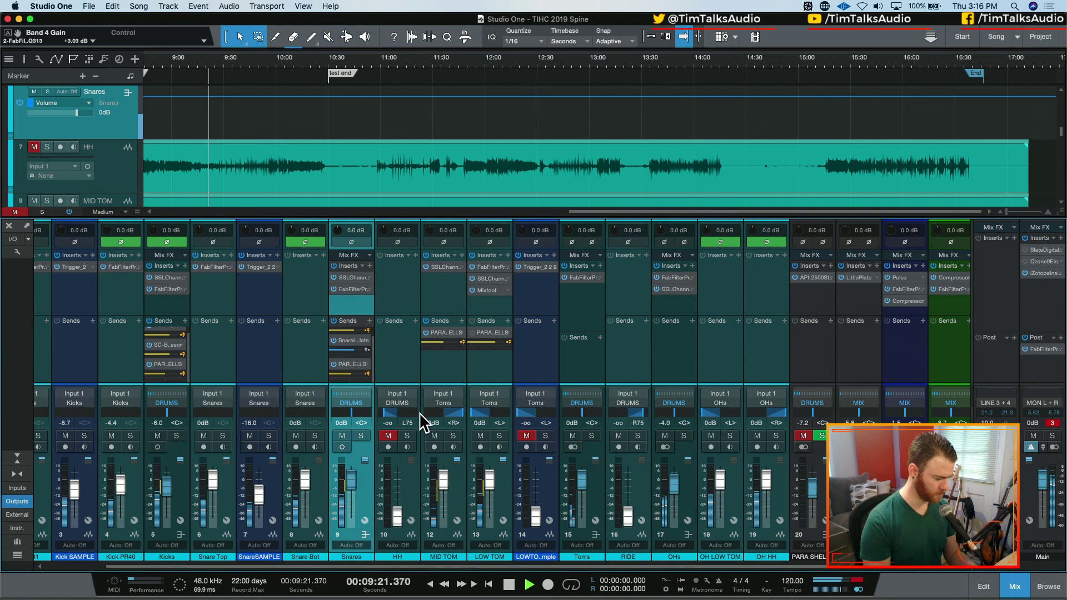
mouse_move(358, 476)
left_mouse_down()
mouse_move(360, 561)
mouse_move(351, 482)
left_mouse_up()
left_click(351, 481, "super")
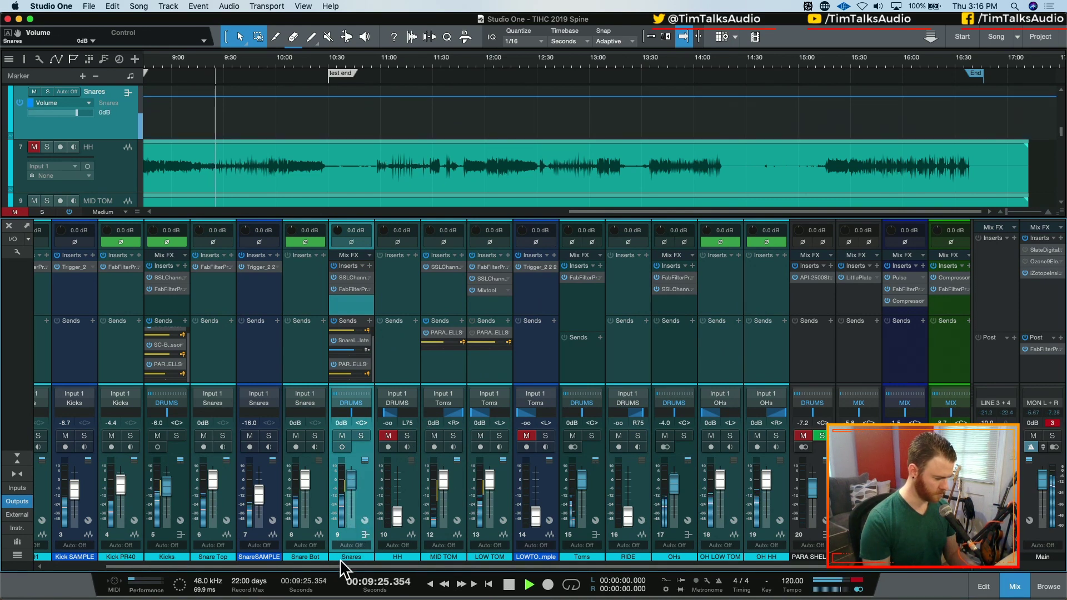
- Check the DRUMS bus API-2500 compressor and the Main output's loudness in iZotope Insight, resetting the Main clip indicator
left_click_drag(338, 566, 219, 571)
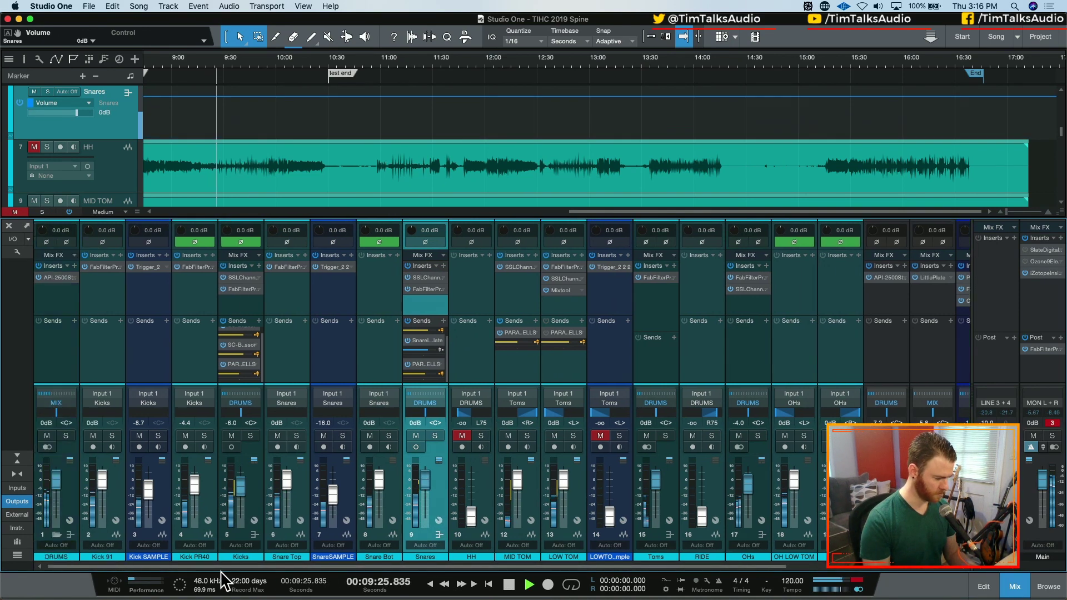
left_click(58, 278)
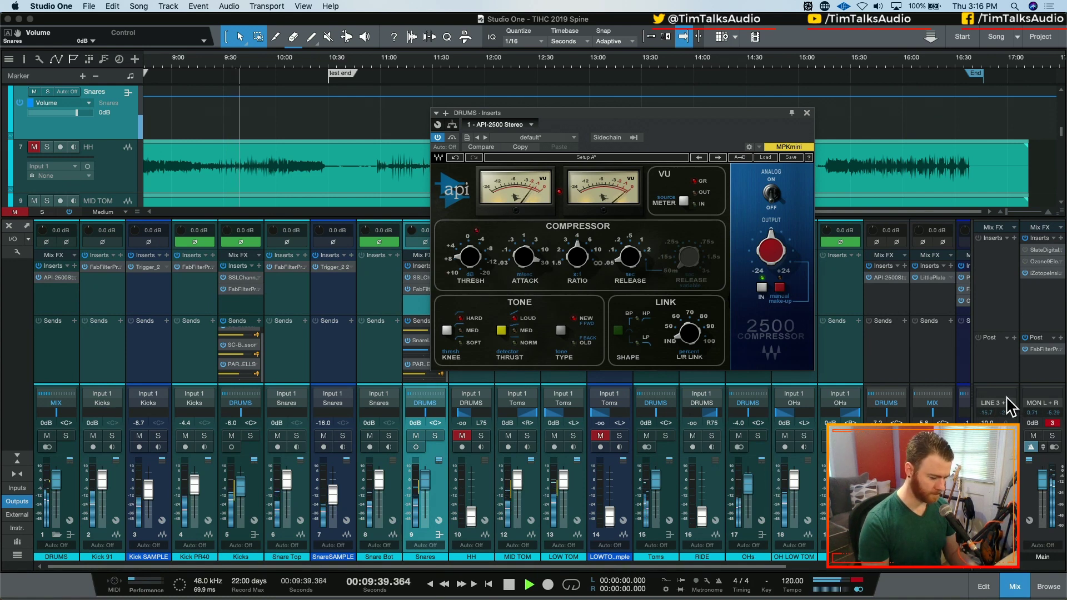
left_click(1051, 432)
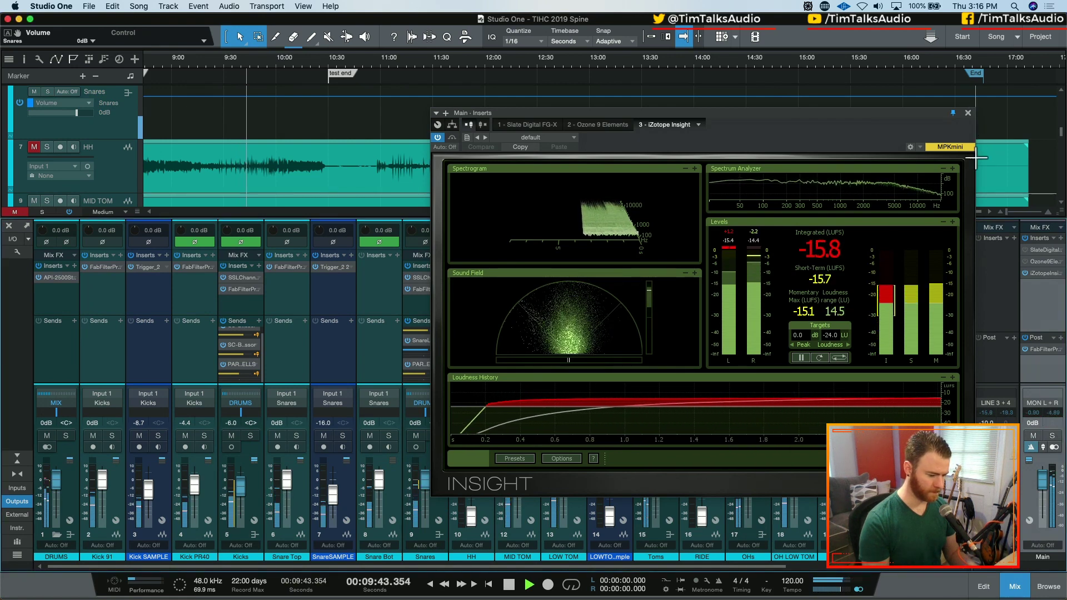
left_click(968, 114)
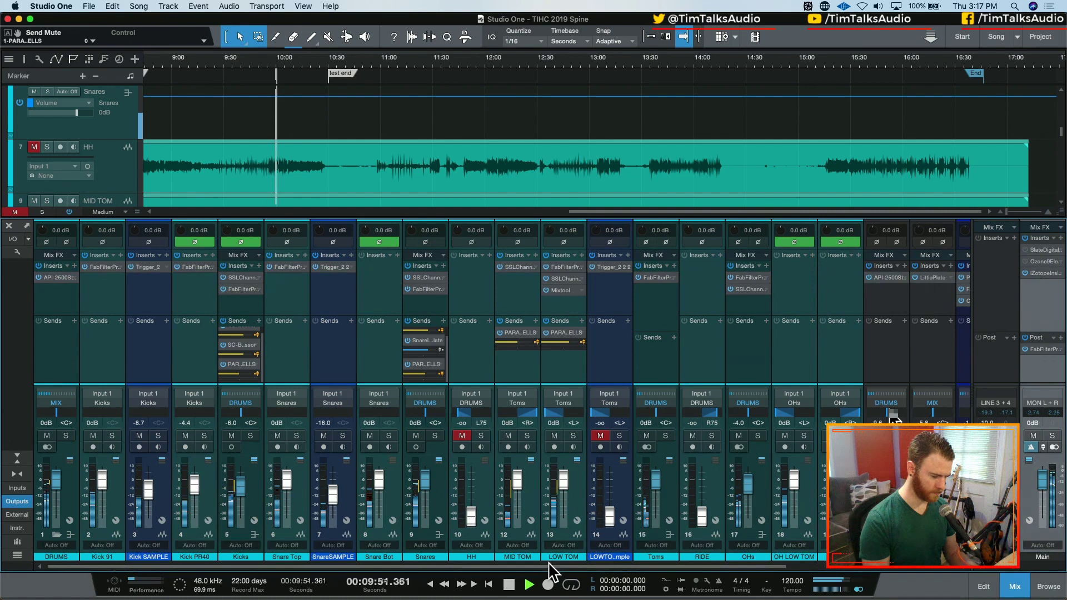
- Solo the DRUMS bus, stop playback, and pull the Kicks, Snares, Toms and OHs bus faders fully down together
left_click(65, 436)
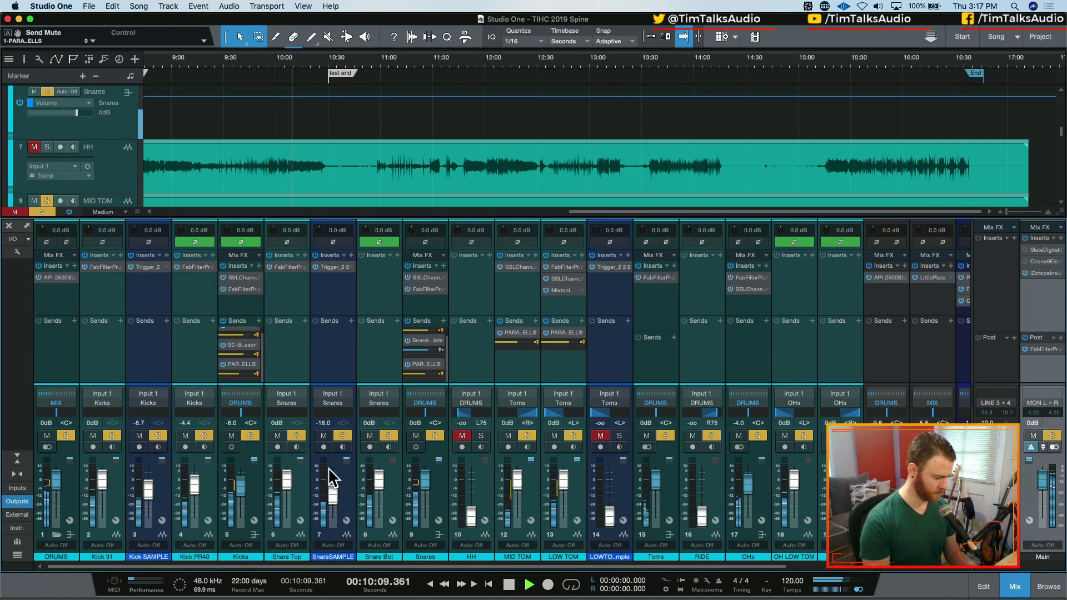
key("space")
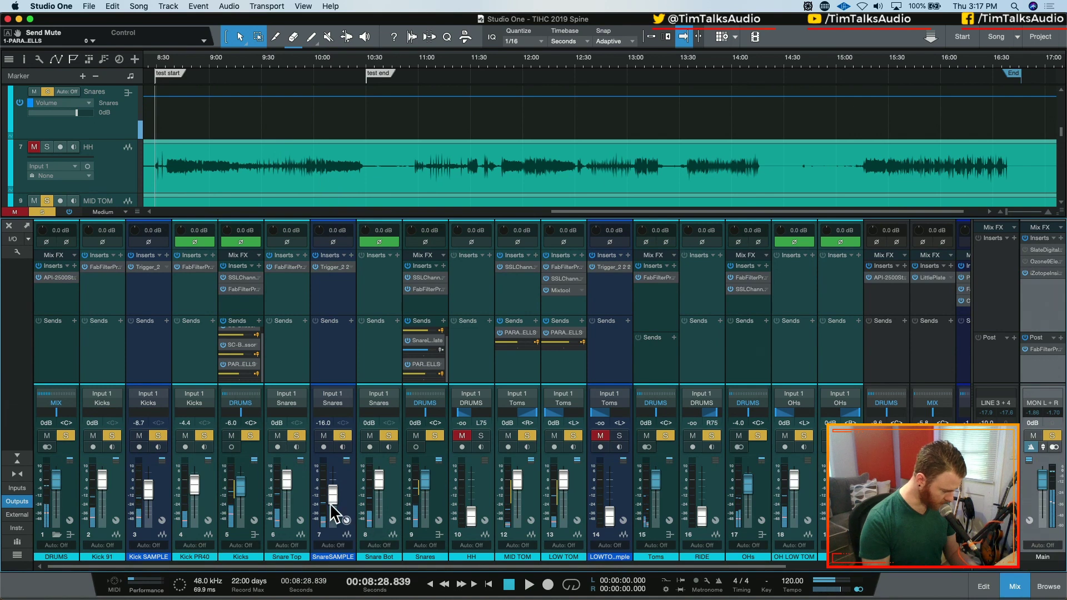
left_click(245, 495)
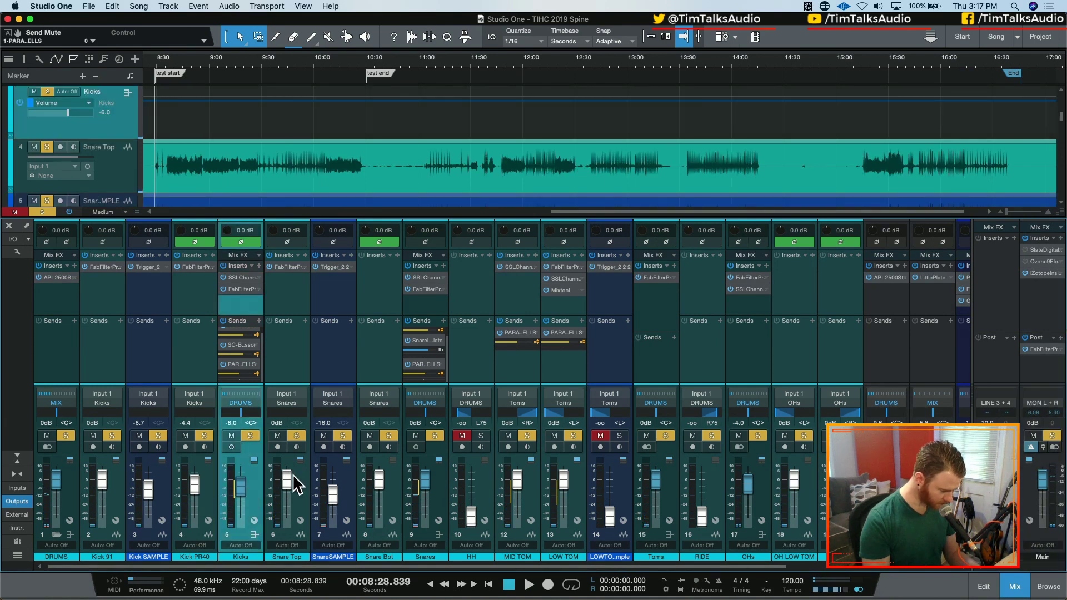
left_click(441, 478)
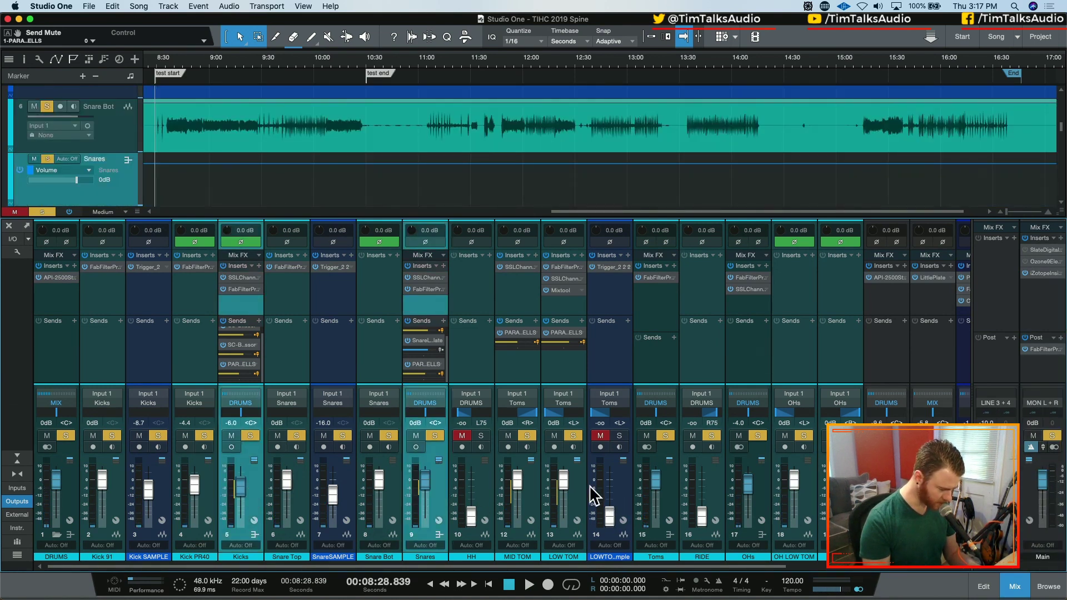
left_click(675, 497)
left_click(749, 494)
left_click_drag(747, 488, 687, 517)
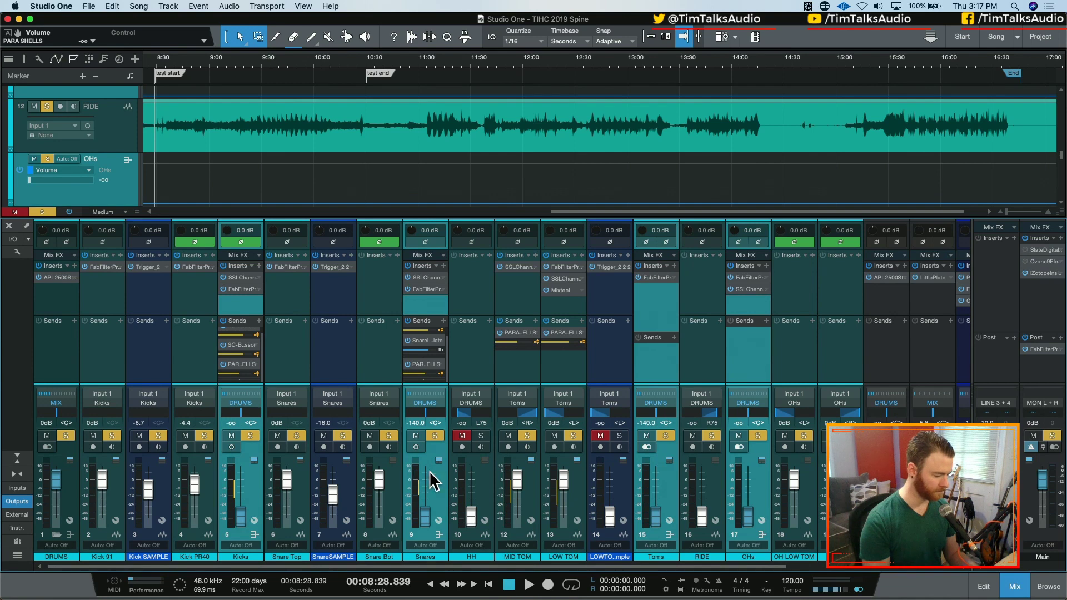
- Clear the solos and, during playback, bring the Kicks bus up to -5.8 dB and the Snares bus to -7.2 dB
left_click(444, 490)
key("shift+s")
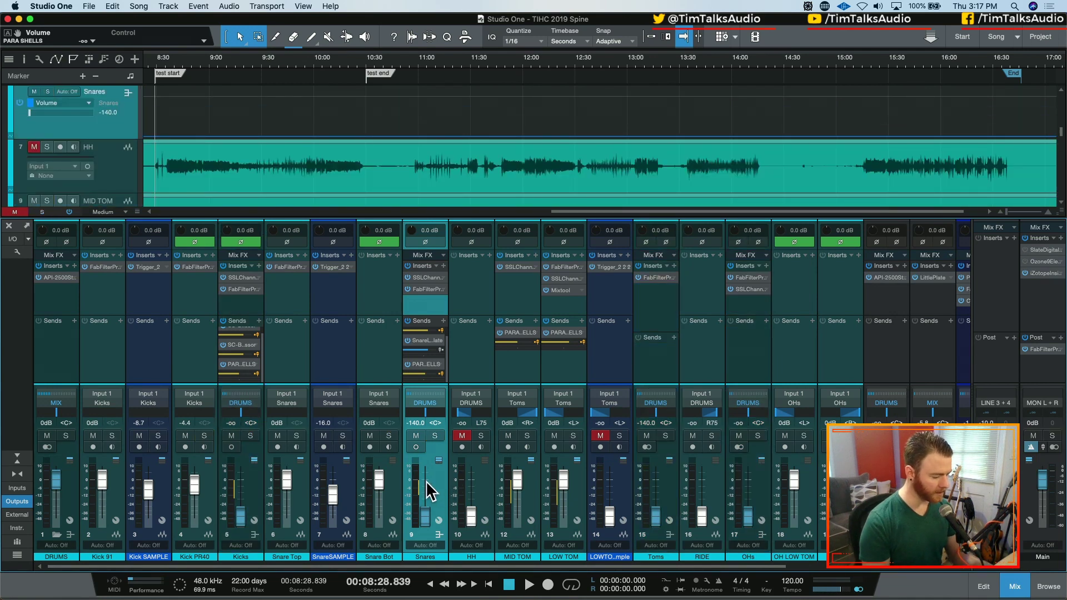
key("space")
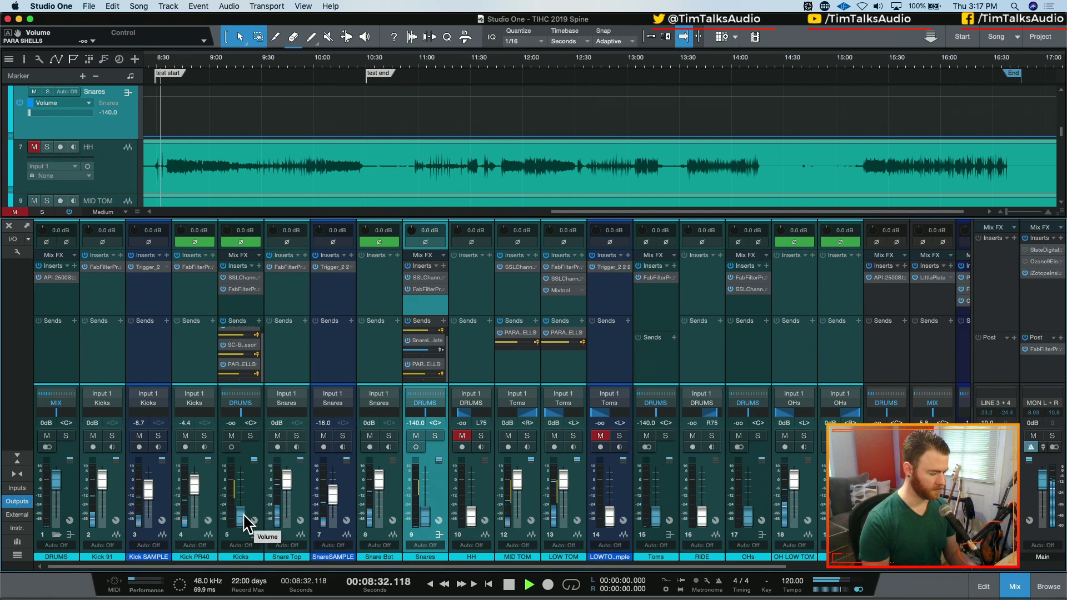
left_click_drag(243, 514, 242, 482)
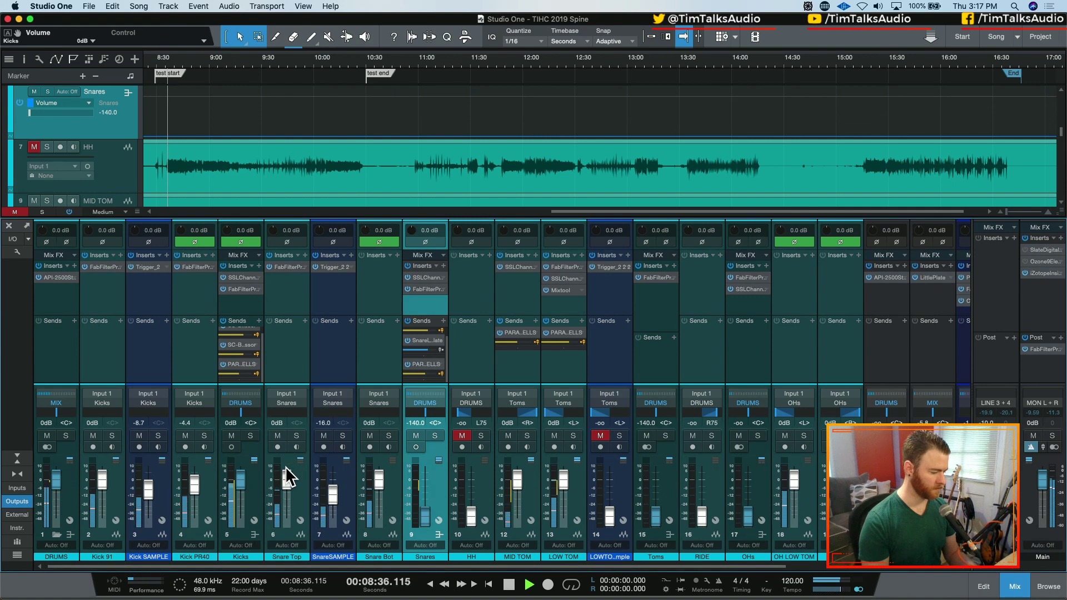
mouse_move(241, 481)
left_mouse_down()
mouse_move(239, 533)
mouse_move(243, 498)
left_mouse_up()
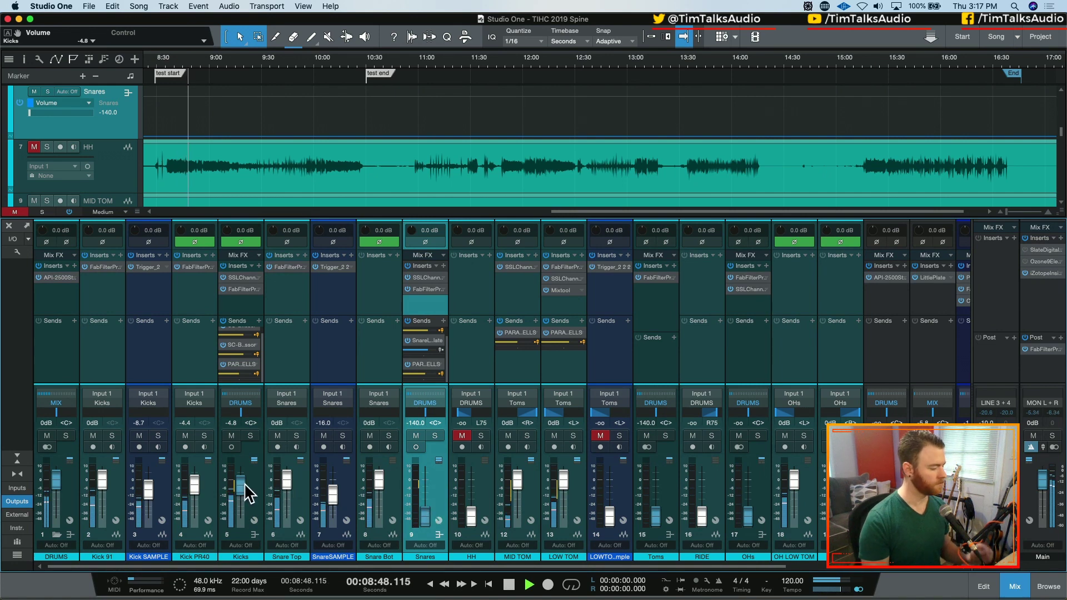
left_click_drag(238, 492, 239, 497)
left_click_drag(425, 519, 426, 491)
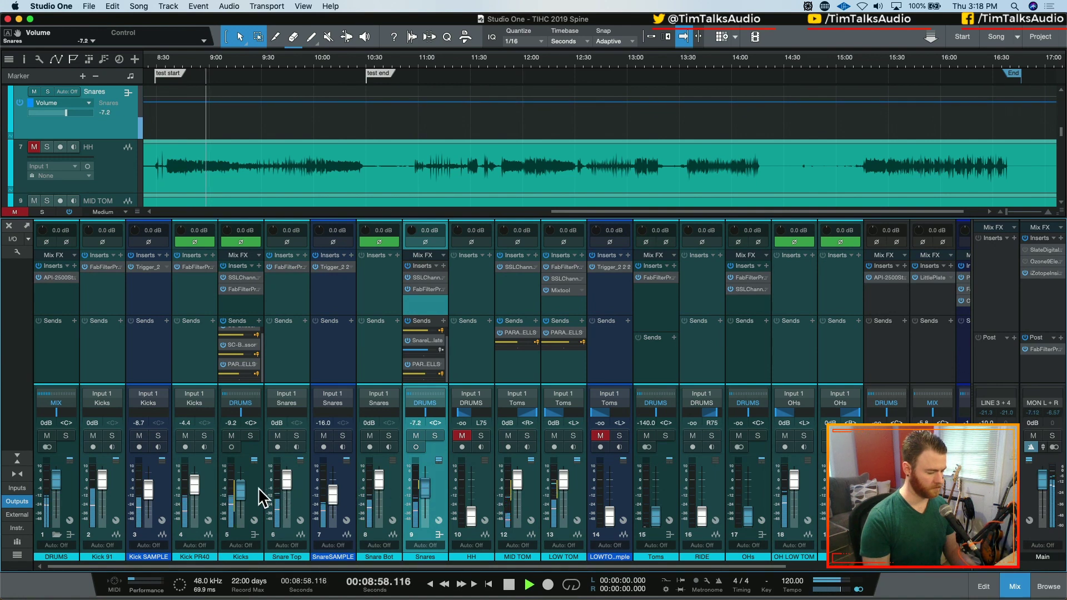
scroll(243, 490, "up", 3)
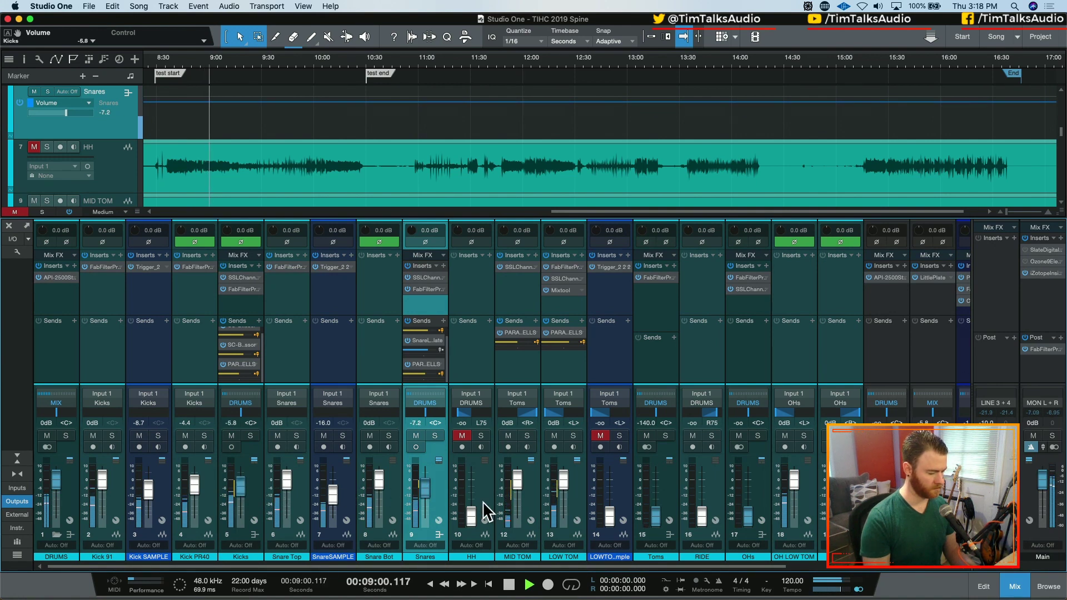
- Raise the OHs bus fader to -12.1 dB and the Toms bus fader to 0 dB
left_click_drag(748, 517, 750, 494)
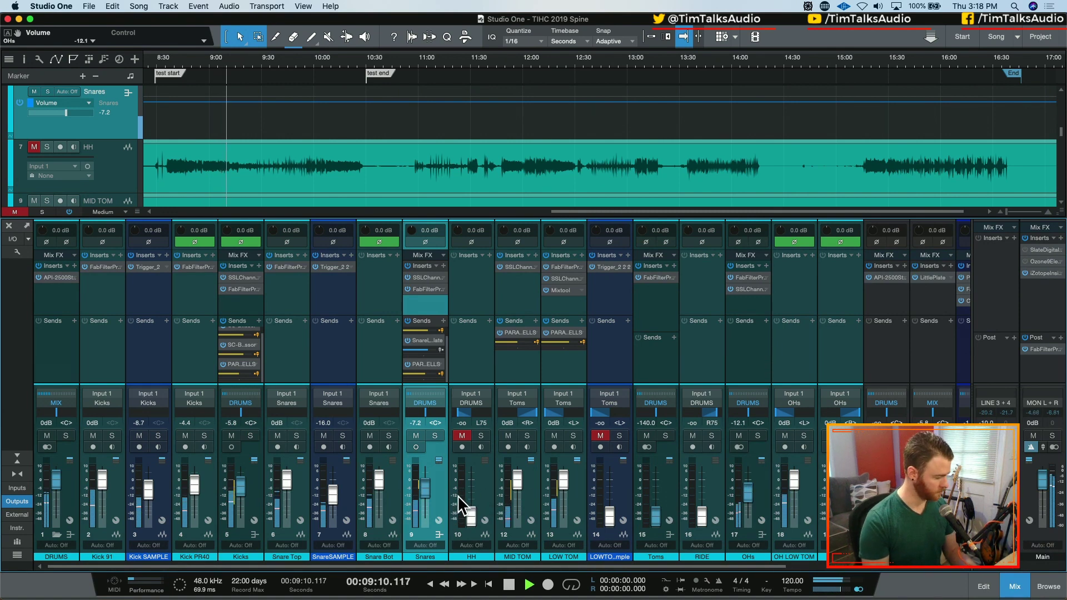
left_click_drag(655, 515, 659, 496)
left_click(659, 489, "alt")
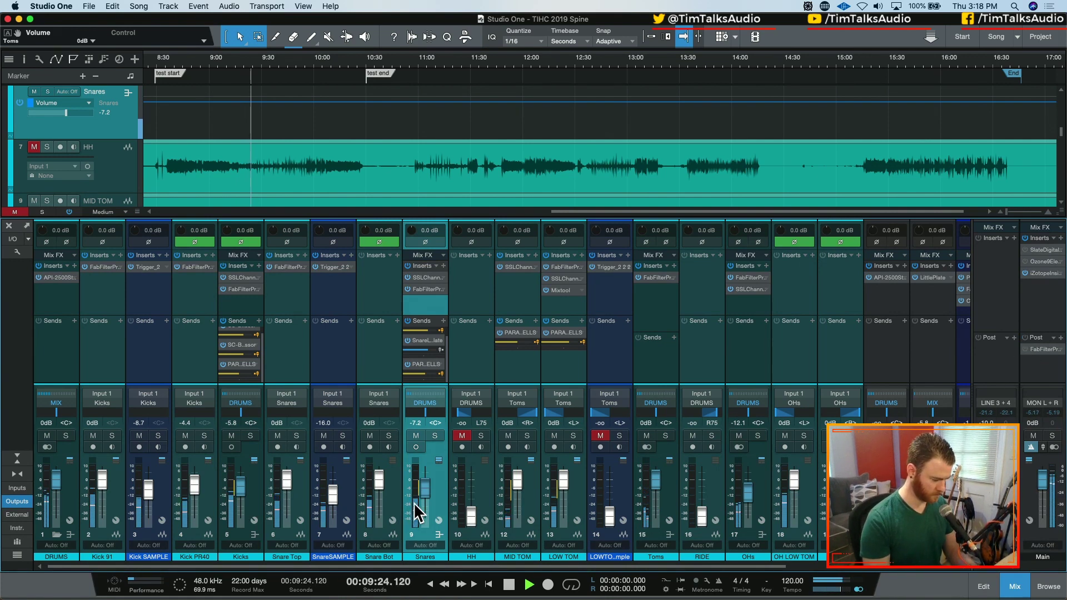
- Raise the Snares bus fader to -4.4 dB by ear during playback
left_click_drag(426, 494, 425, 490)
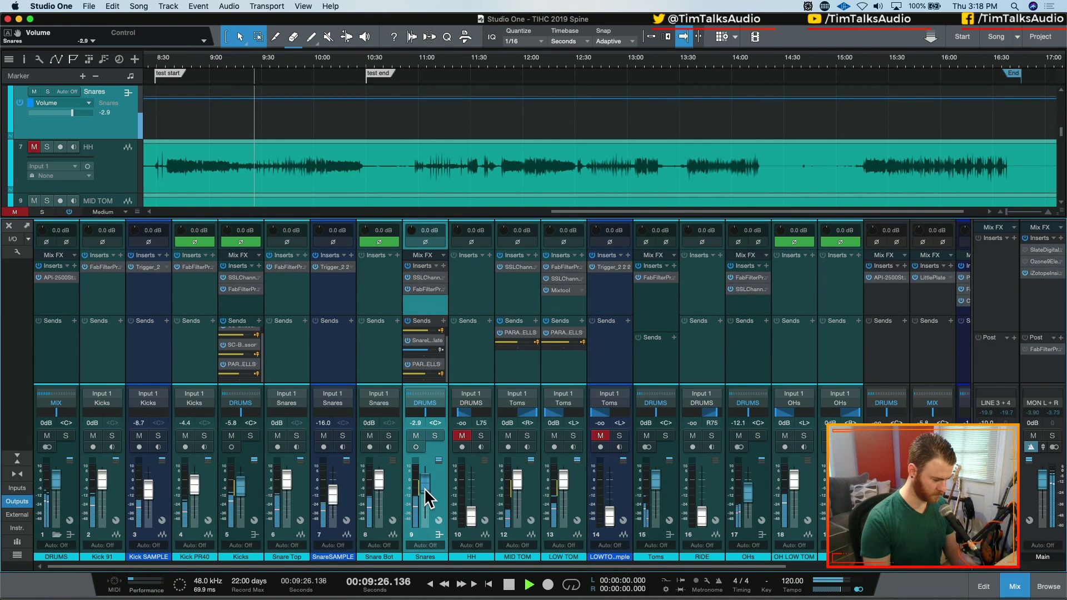
scroll(427, 495, "down", 3)
scroll(427, 497, "up", 3)
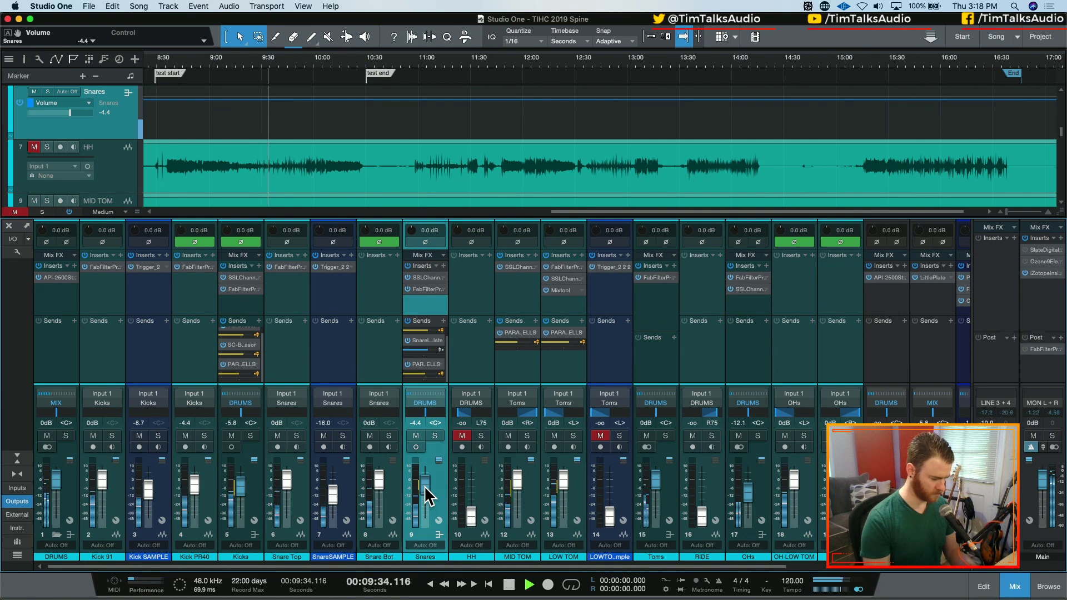
- Reset the Main clip indicator and enable the post-fader FabFilter plug-in on the Main output
left_click(1051, 424)
left_click(1025, 349)
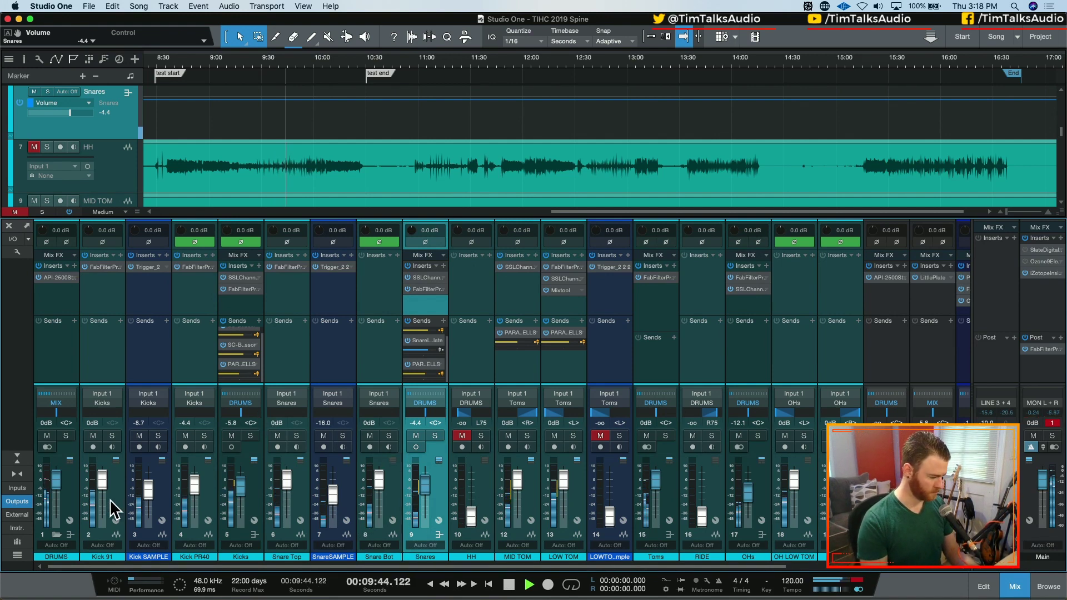
- Solo the DRUMS bus and overlay the Kicks spectrum in the analyzer of LOW TOM's FabFilter Pro-Q 3
left_click(66, 435)
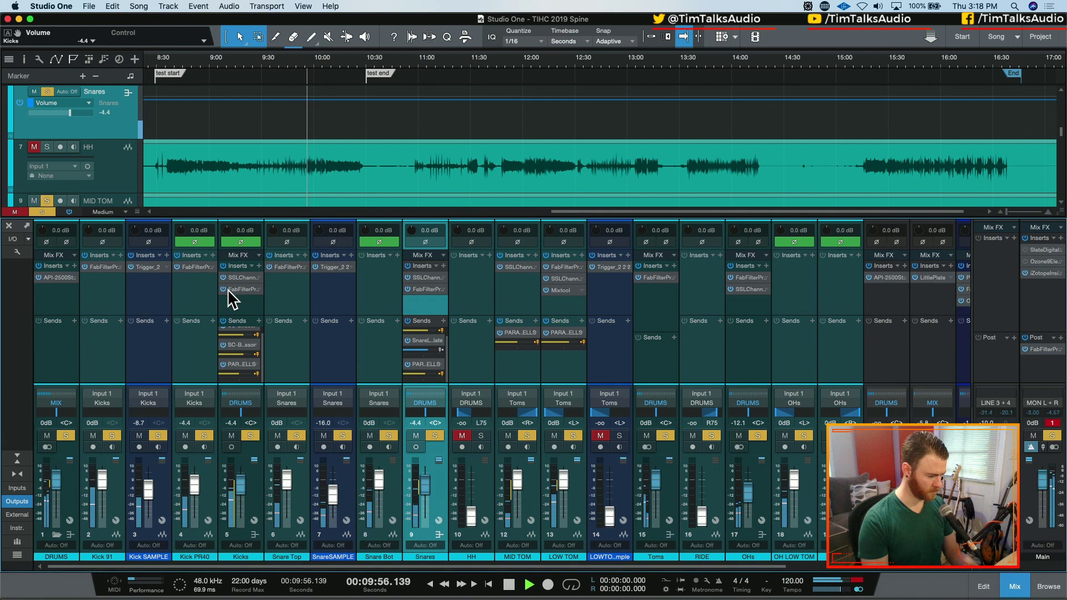
left_click(564, 268)
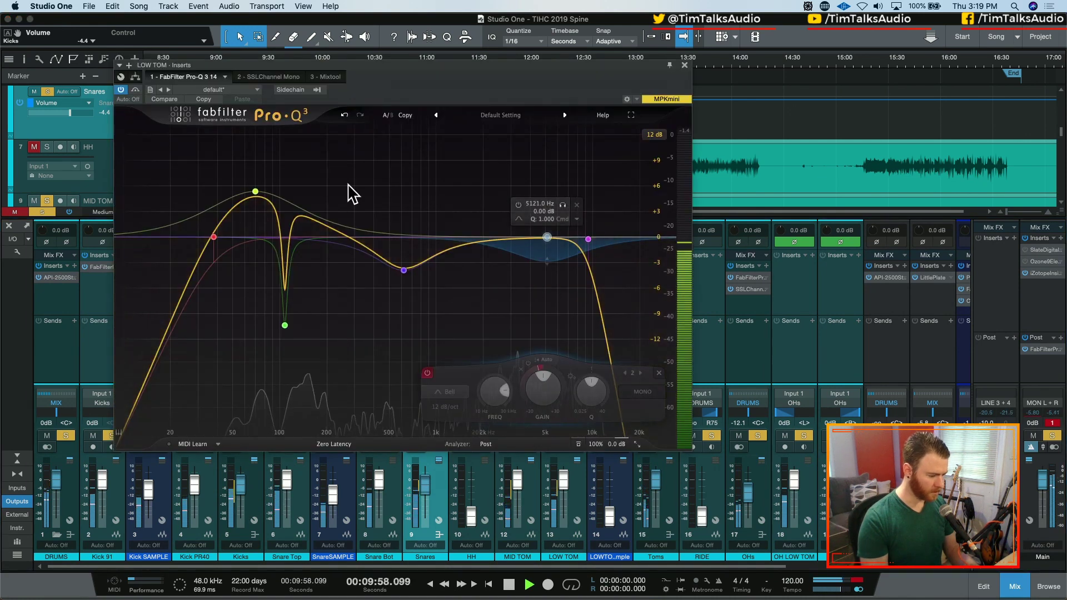
left_click(489, 444)
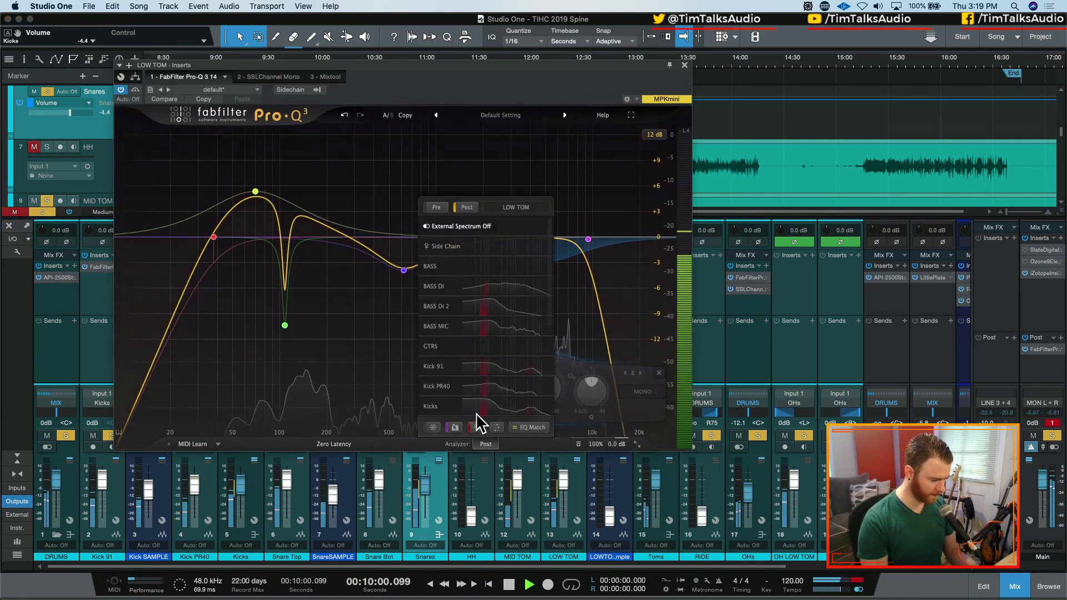
left_click(494, 407)
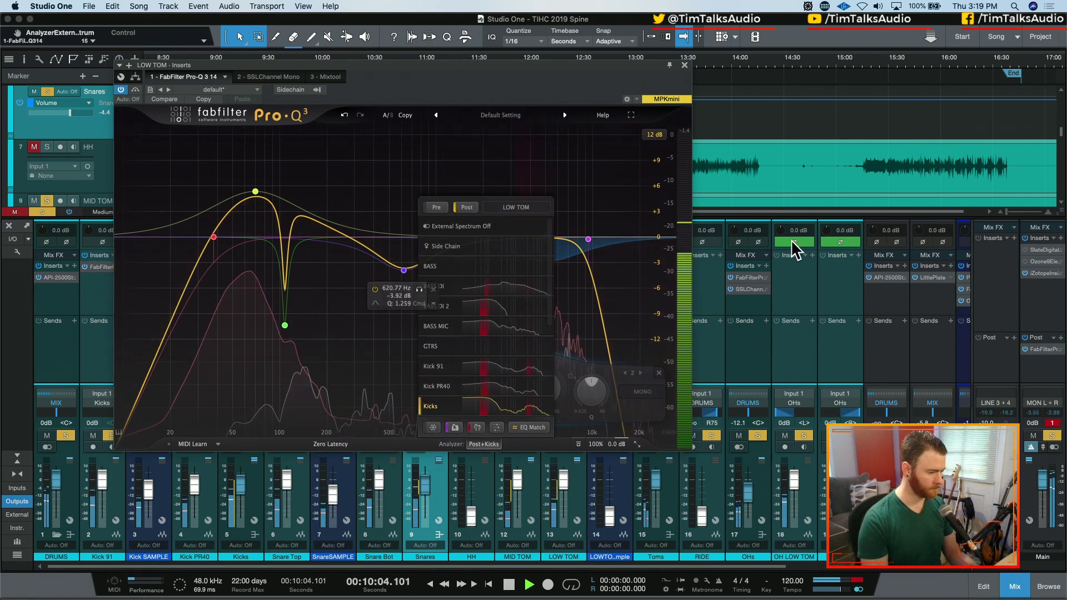
left_click(492, 444)
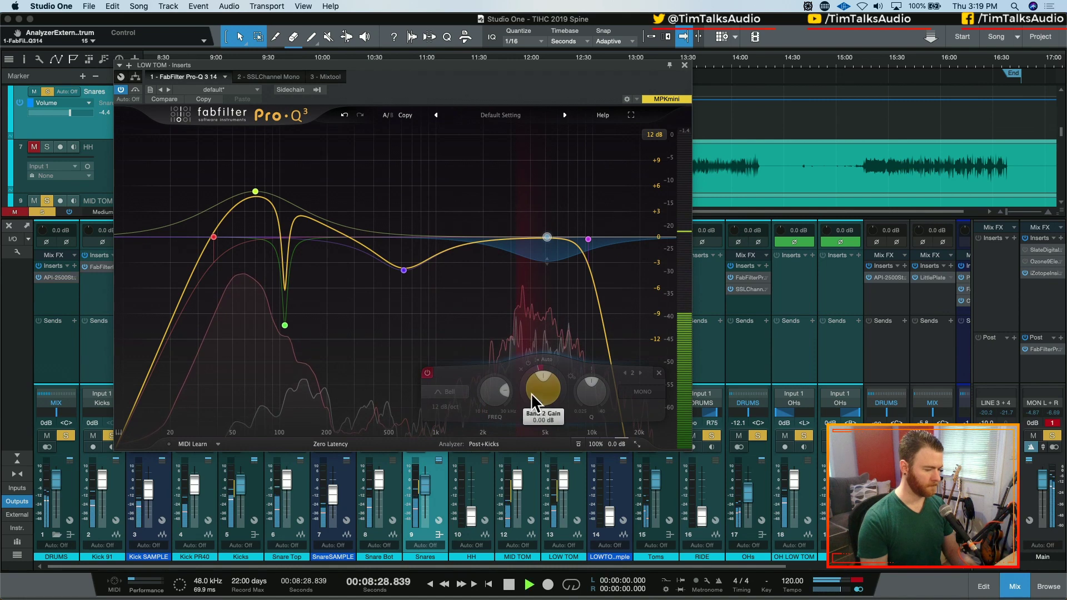
- Restart playback from the Tom check marker and reopen LOW TOM's FabFilter Pro-Q 3
key("space")
left_click(684, 65)
key("w")
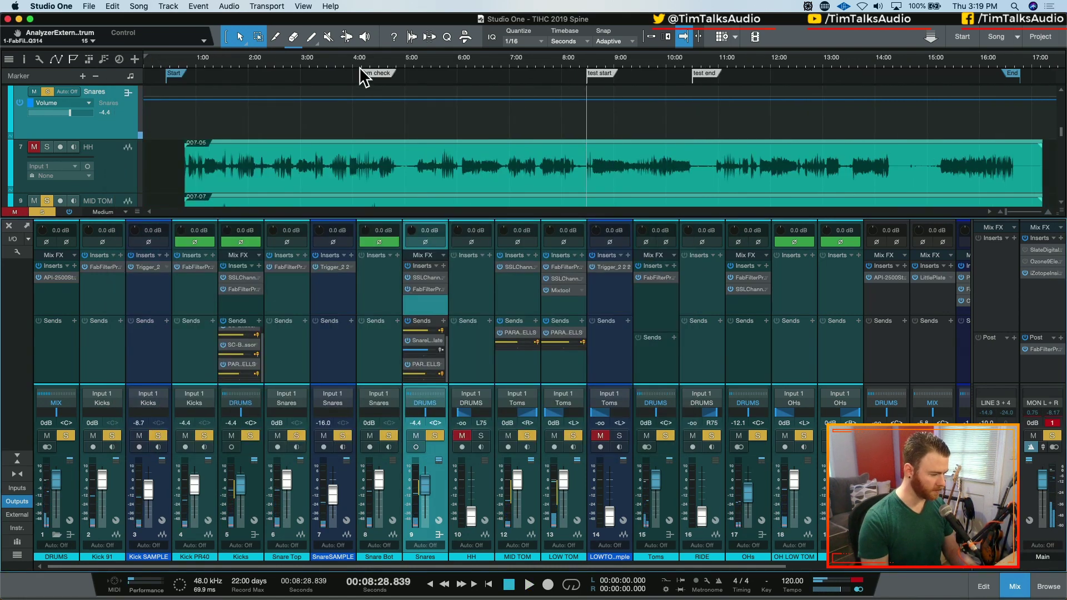
left_click(373, 54)
key("space")
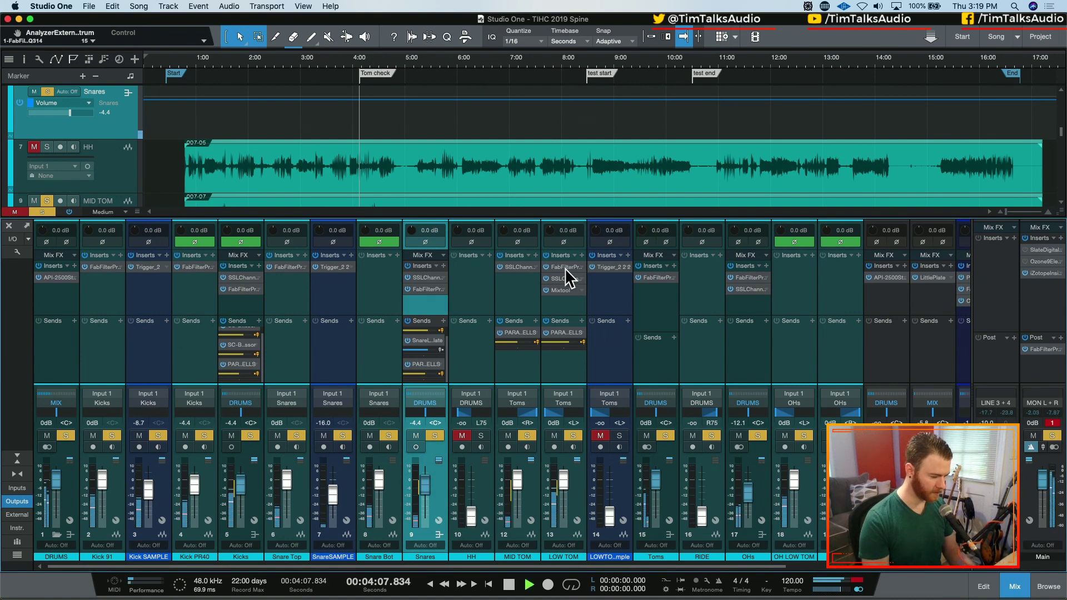
left_click(559, 266)
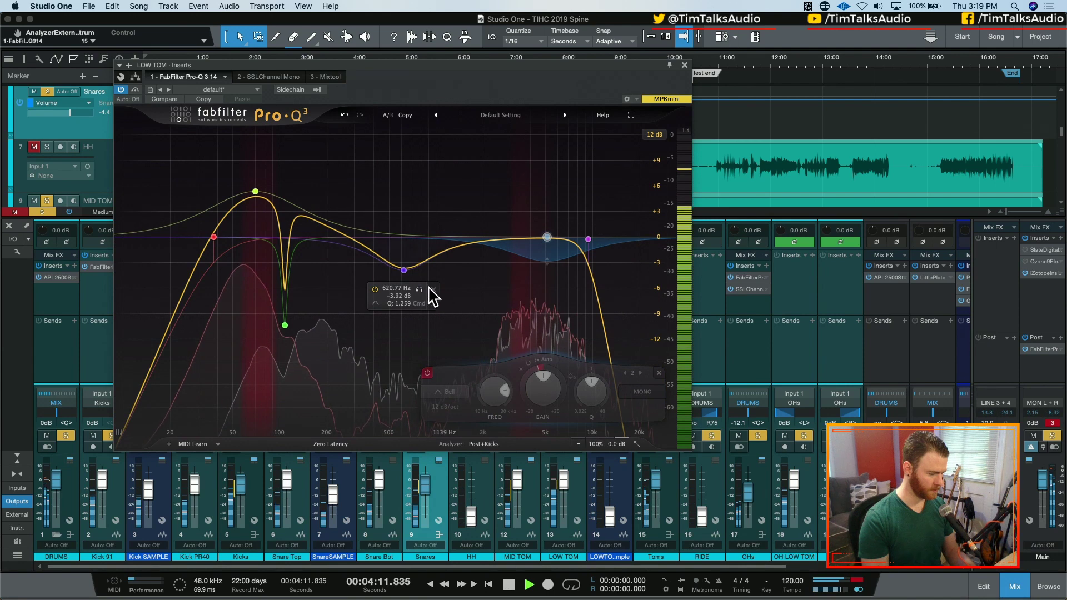
- Add a bell band at about 75 Hz, -0.8 dB to the LOW TOM EQ and undo the widening of the existing low boost
left_click_drag(260, 196, 260, 203)
scroll(261, 204, "down", 10)
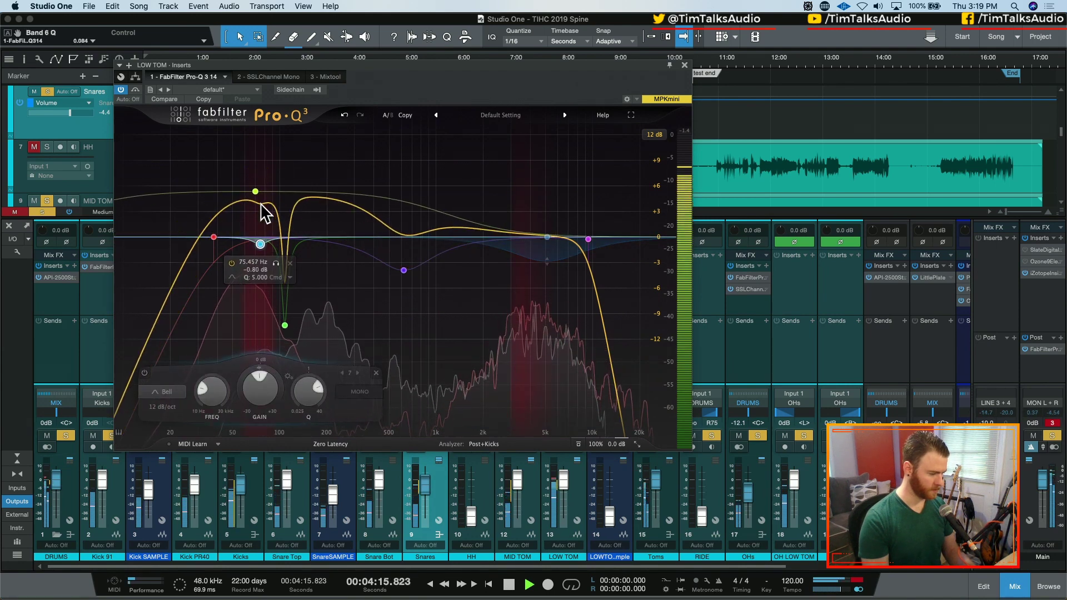
left_click(345, 115)
left_click(345, 115)
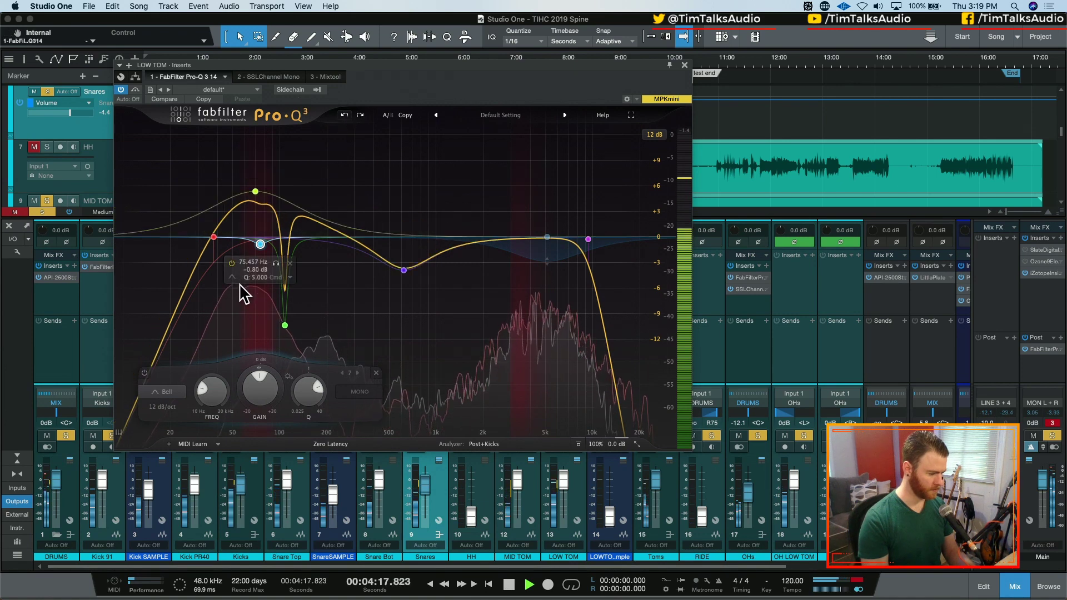
- Shape the new LOW TOM band into a narrow cut at about 77.5 Hz, -4.3 dB with a Q of about 7.3
scroll(260, 244, "up", 6)
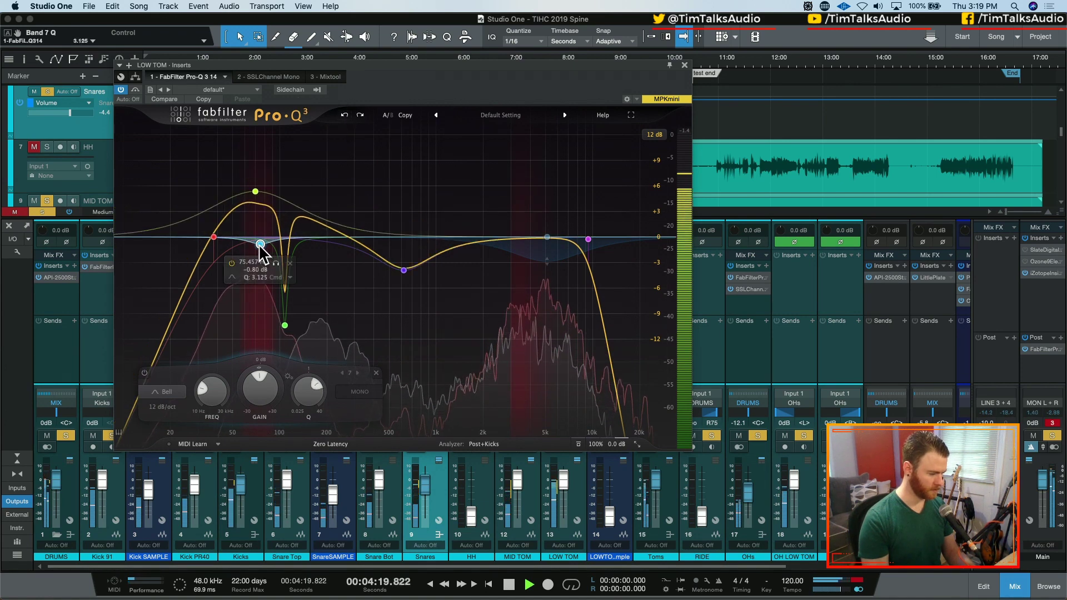
scroll(260, 244, "down", 2)
left_click_drag(260, 244, 265, 273)
scroll(258, 274, "down", 4)
key("space")
key("space")
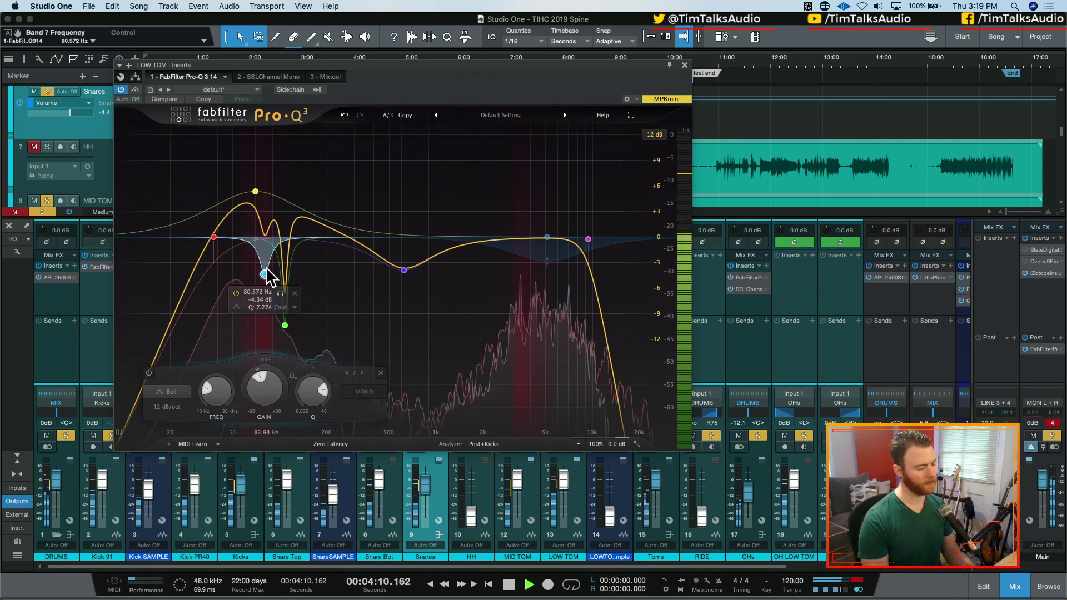
left_click_drag(276, 293, 273, 286)
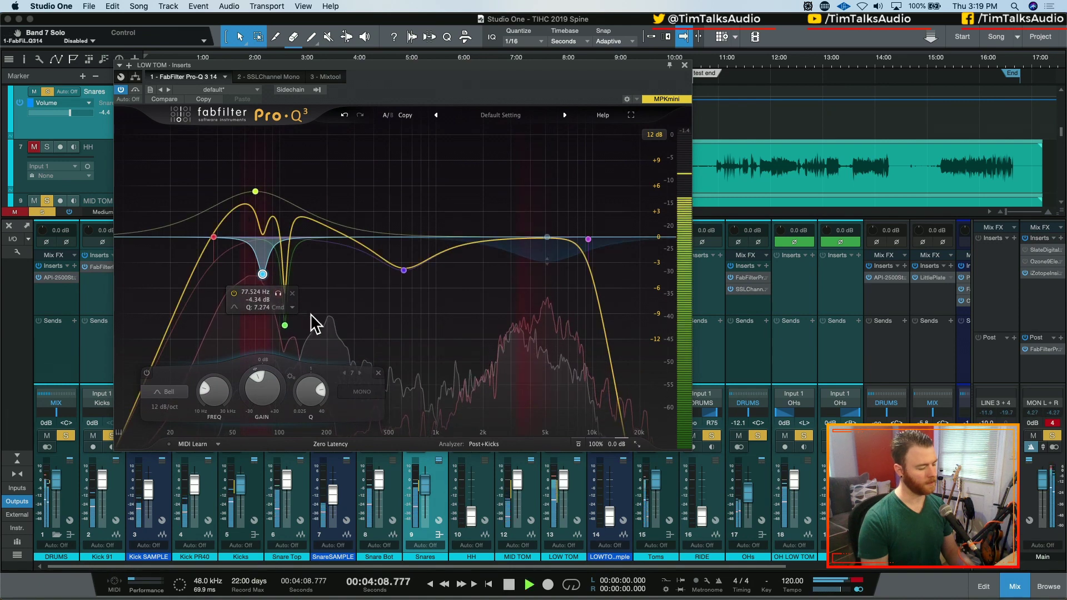
- Isolate the LOW TOM track with solo and restart playback
key("space")
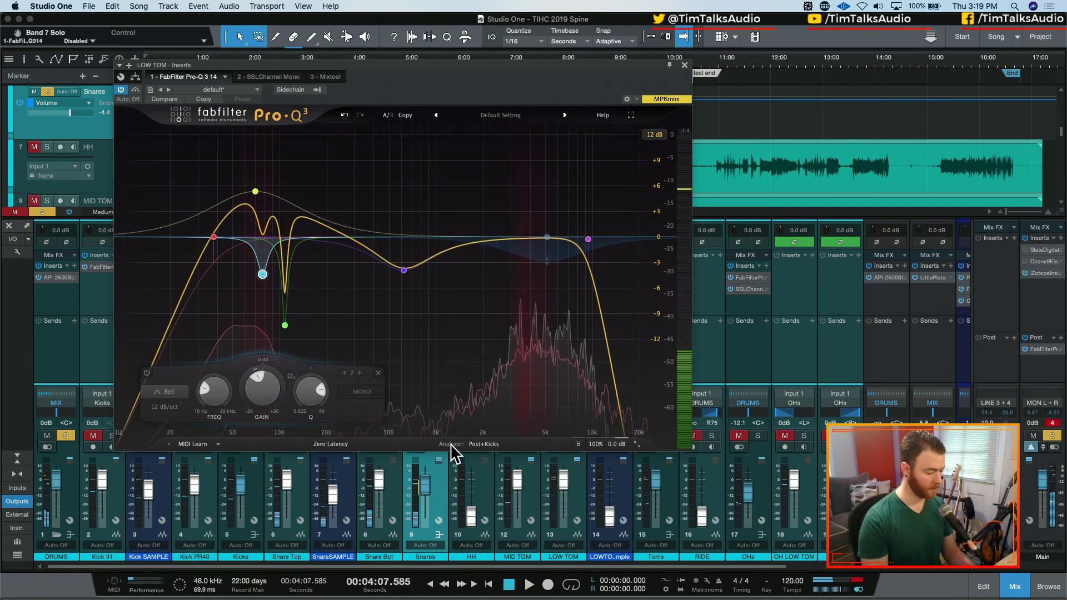
key("s")
key("Down")
key("Down")
key("Down")
key("s")
key("space")
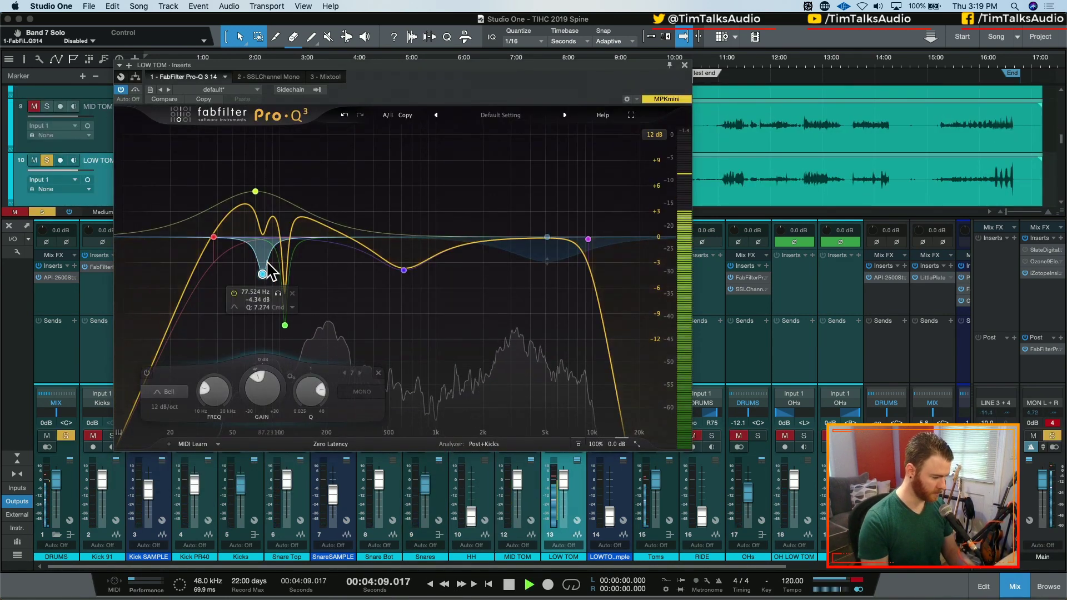
- Audition LOW TOM's 70 Hz boost and narrow 77.5 Hz cut by soloing each EQ band during playback
mouse_move(279, 210)
left_click(271, 159)
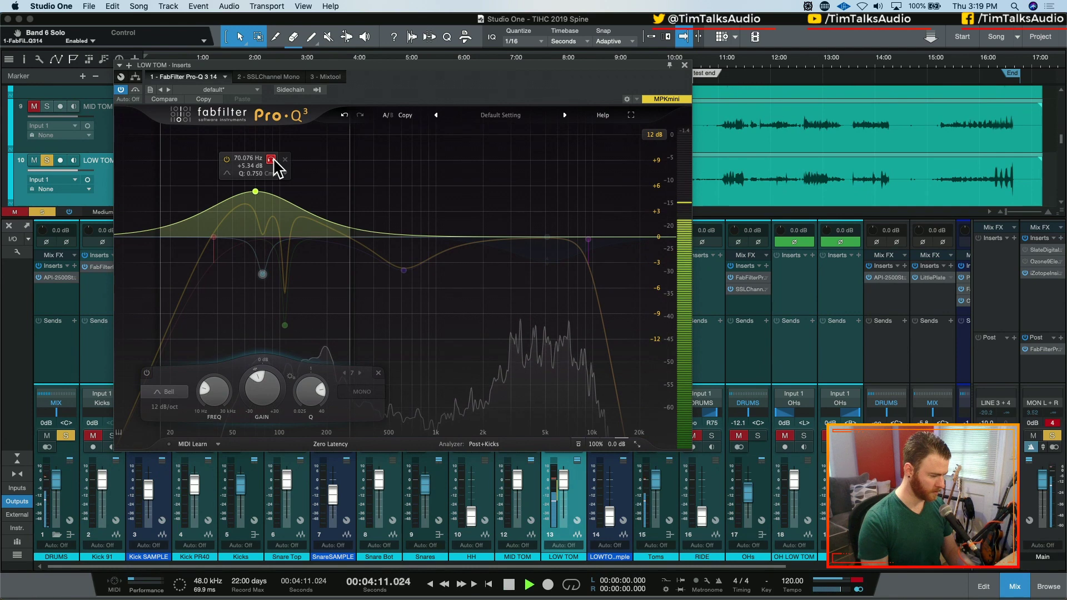
left_click(262, 274)
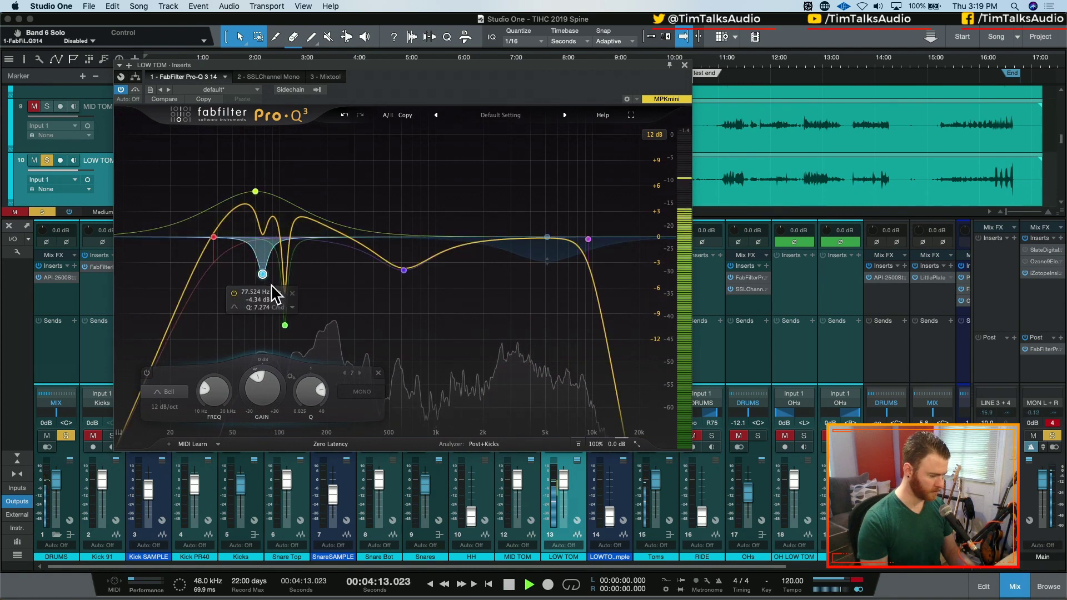
left_click(274, 290)
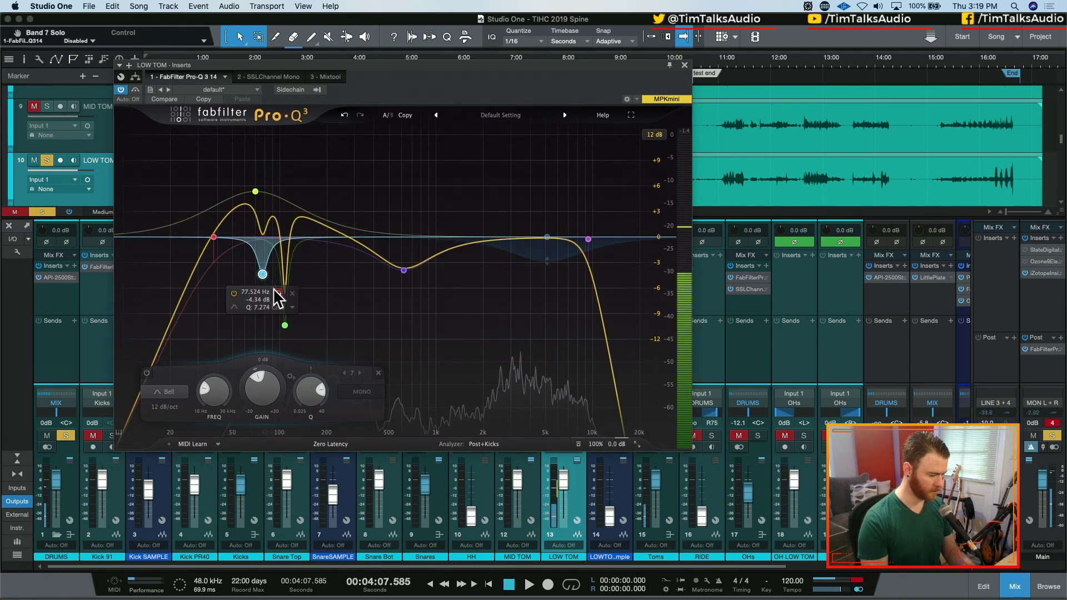
left_click(278, 293)
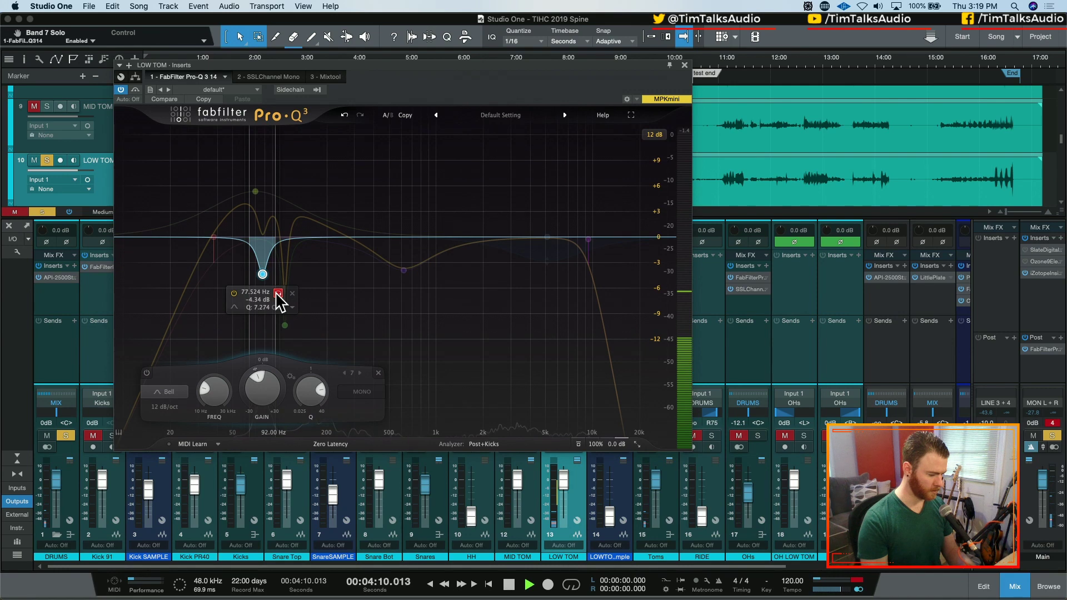
left_click(278, 294)
- Bypass the SSLChannel plug-in on LOW TOM and return to its FabFilter Pro-Q 3
left_click(266, 76)
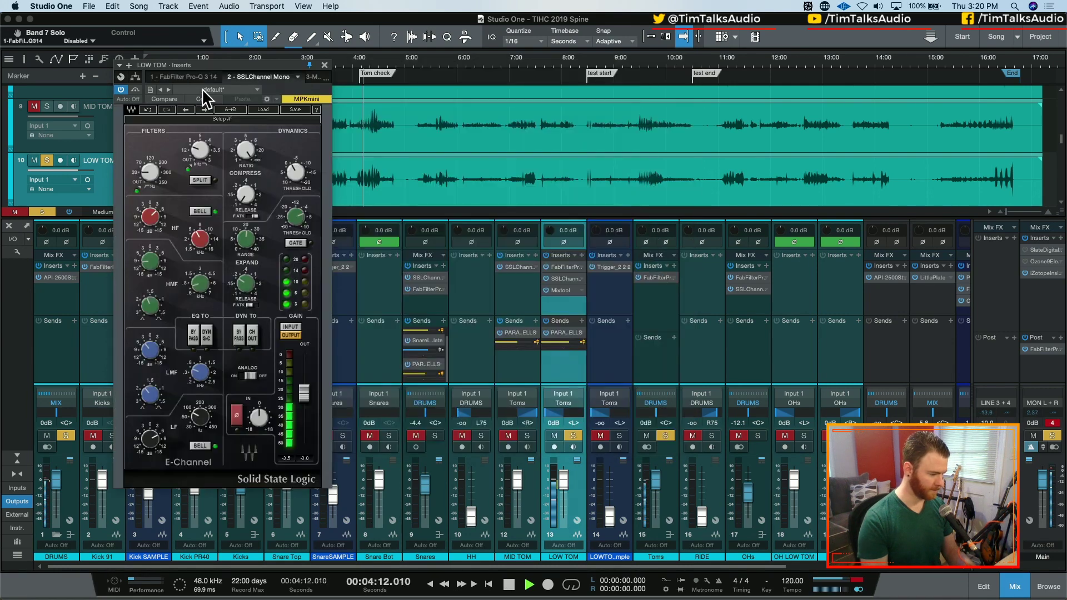
left_click(135, 89)
left_click(172, 76)
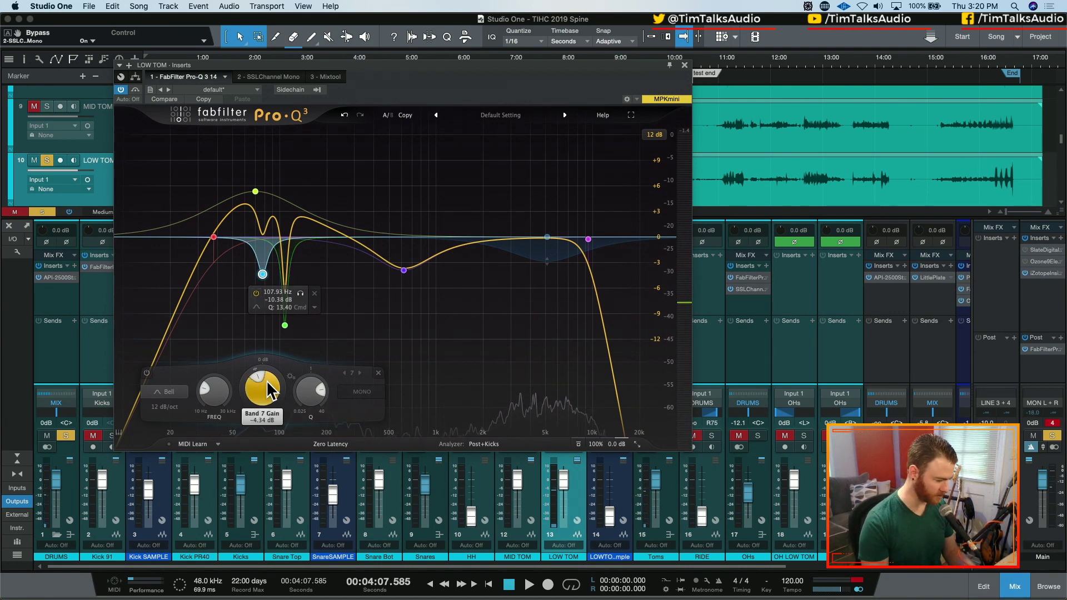
- Compare LOW TOM's 108 Hz and 77.5 Hz cuts by soloing each EQ band in turn
left_click(301, 293)
key("space")
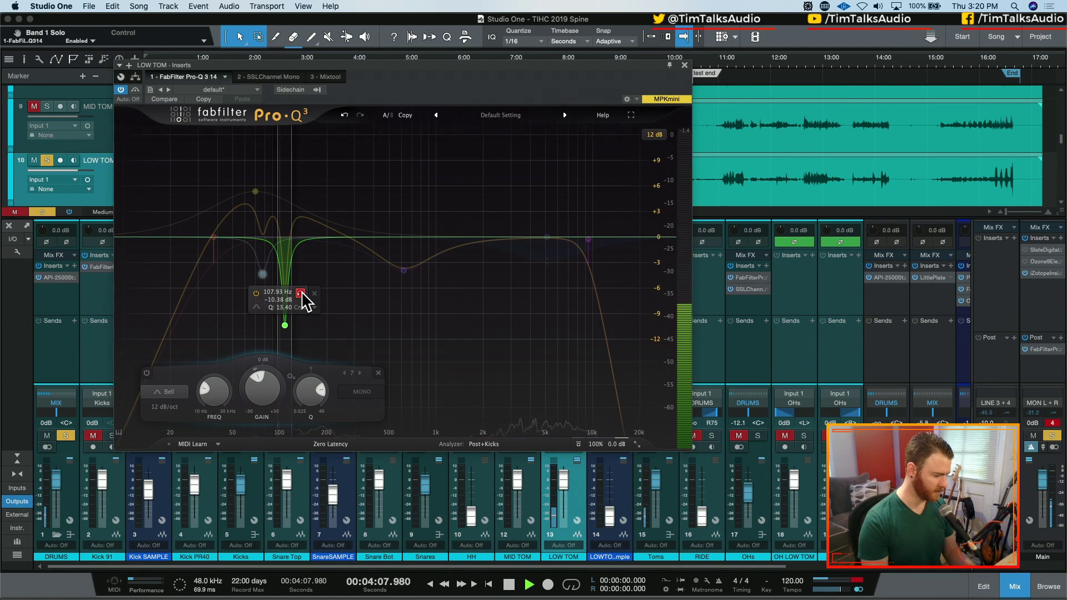
left_click(276, 293)
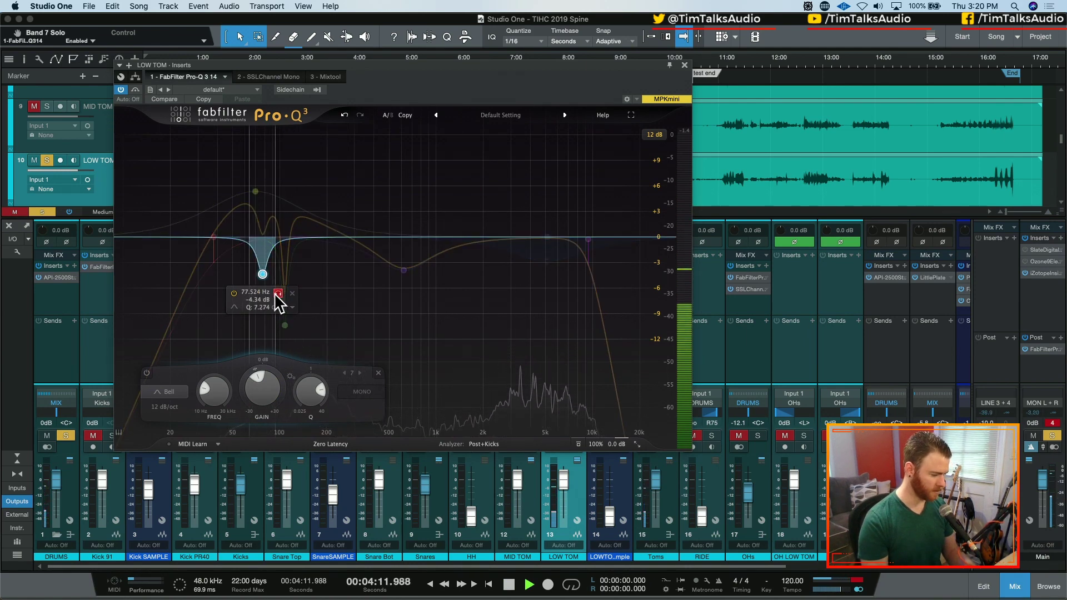
left_click_drag(274, 292, 278, 297)
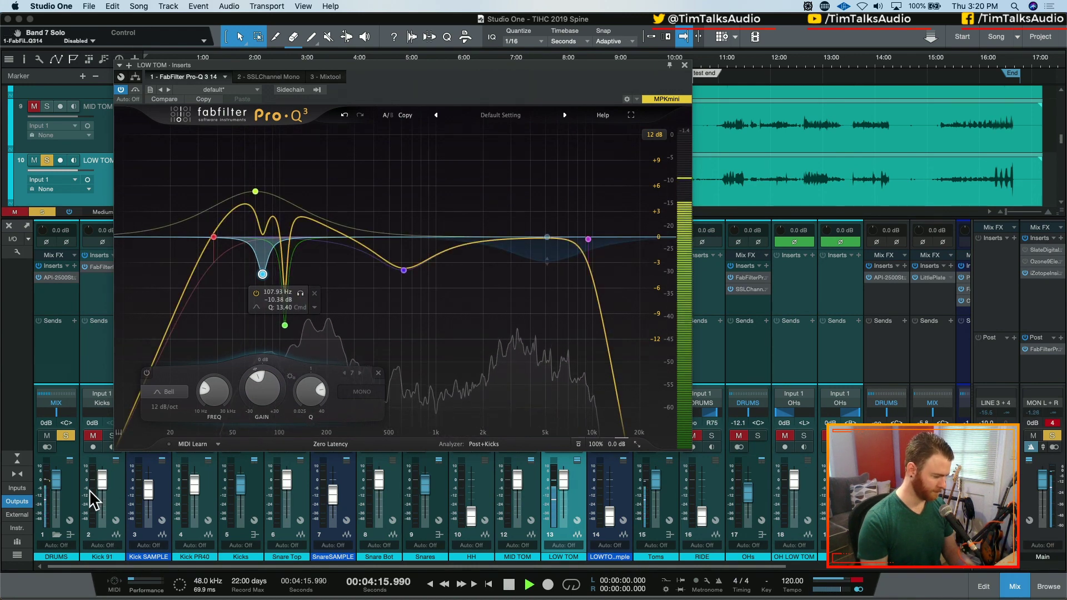
- With Kicks soloed too, raise LOW TOM's 70 Hz boost to about +6 dB and move its narrow cut to about 74 Hz, -4.9 dB
left_click(261, 495)
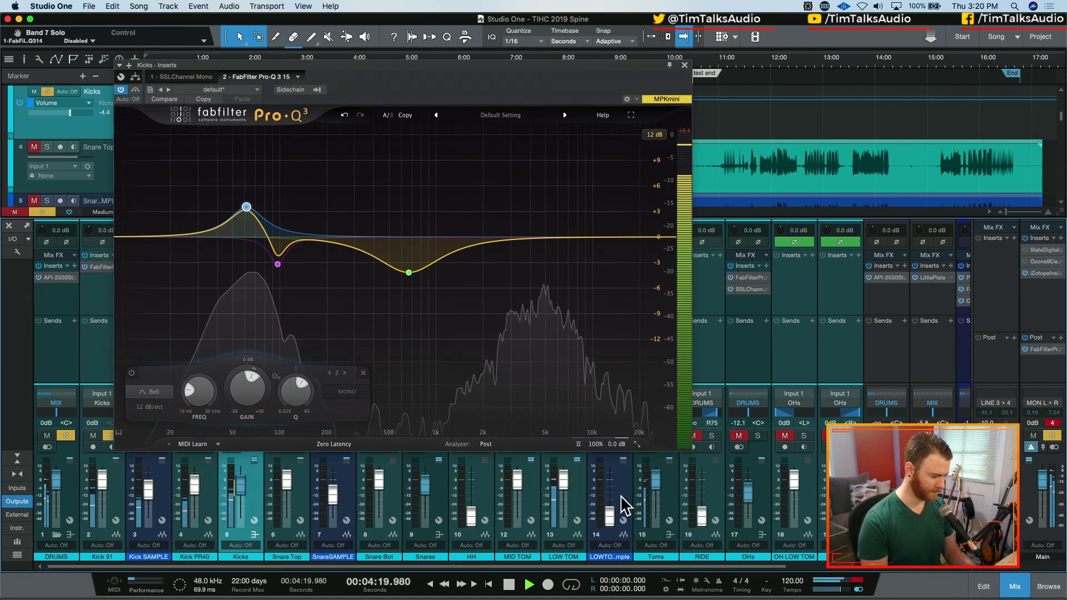
left_click(566, 502)
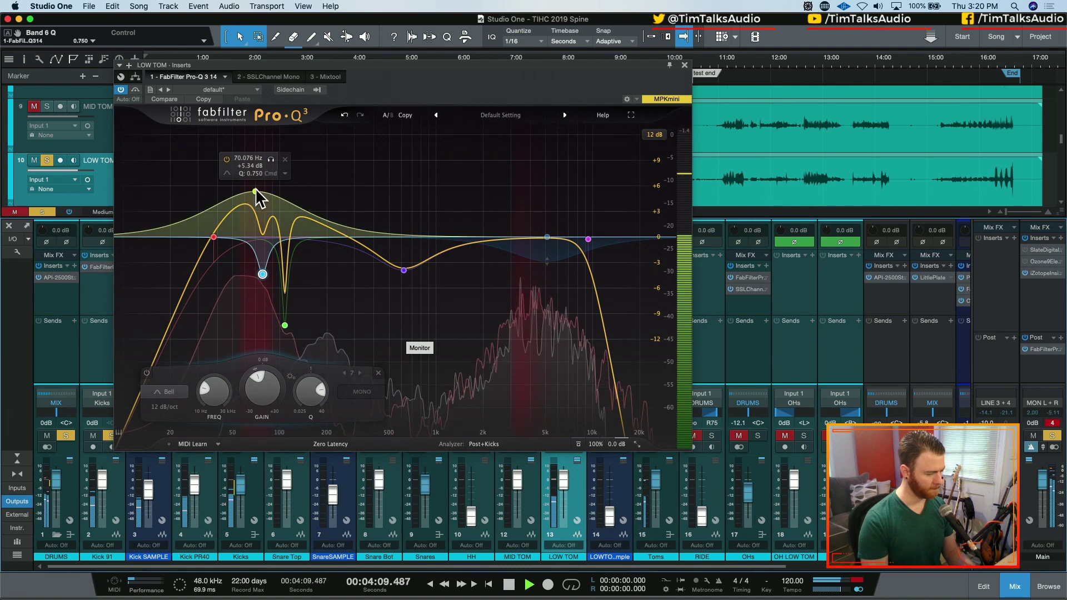
left_click_drag(255, 188, 256, 180)
left_click_drag(263, 274, 257, 276)
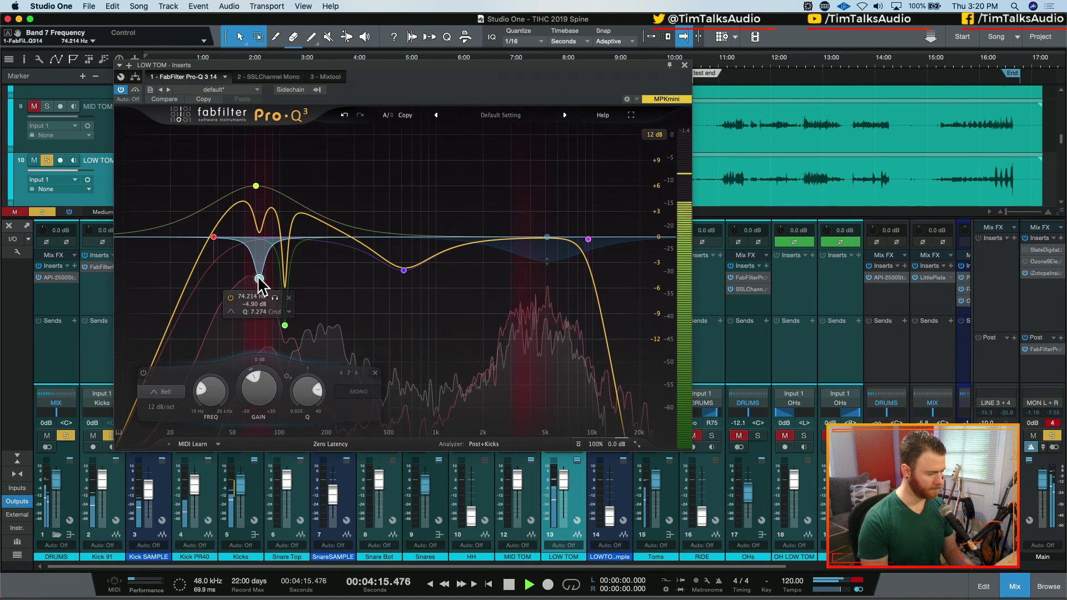
scroll(258, 276, "down", 1)
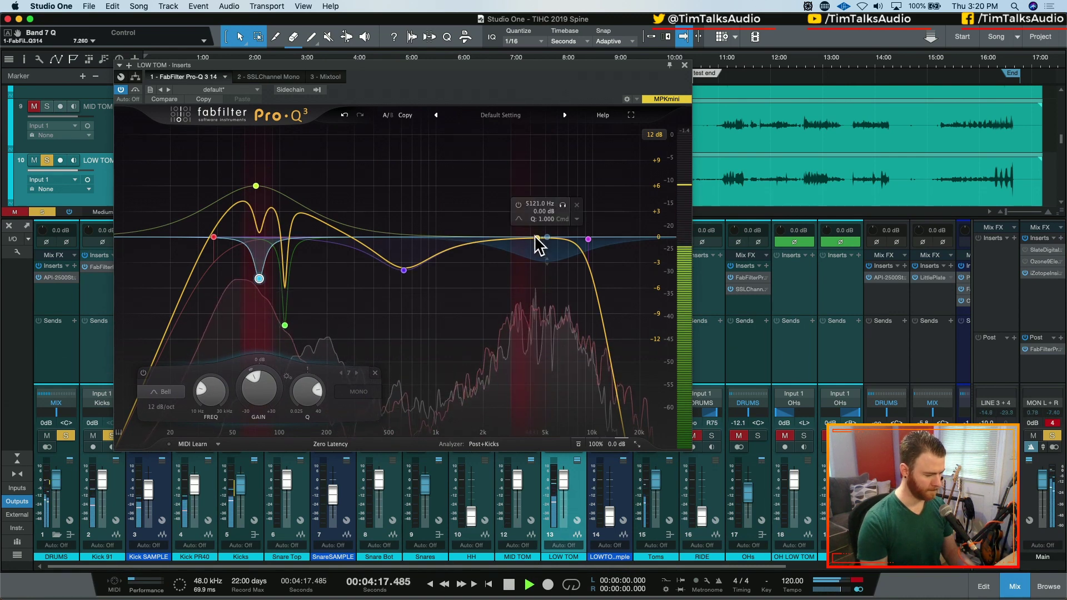
- Add a bell cut to the LOW TOM EQ at about 3558 Hz, -2.3 dB with a Q of about 3.6
mouse_move(520, 239)
left_mouse_down()
mouse_move(521, 195)
mouse_move(522, 254)
left_mouse_up()
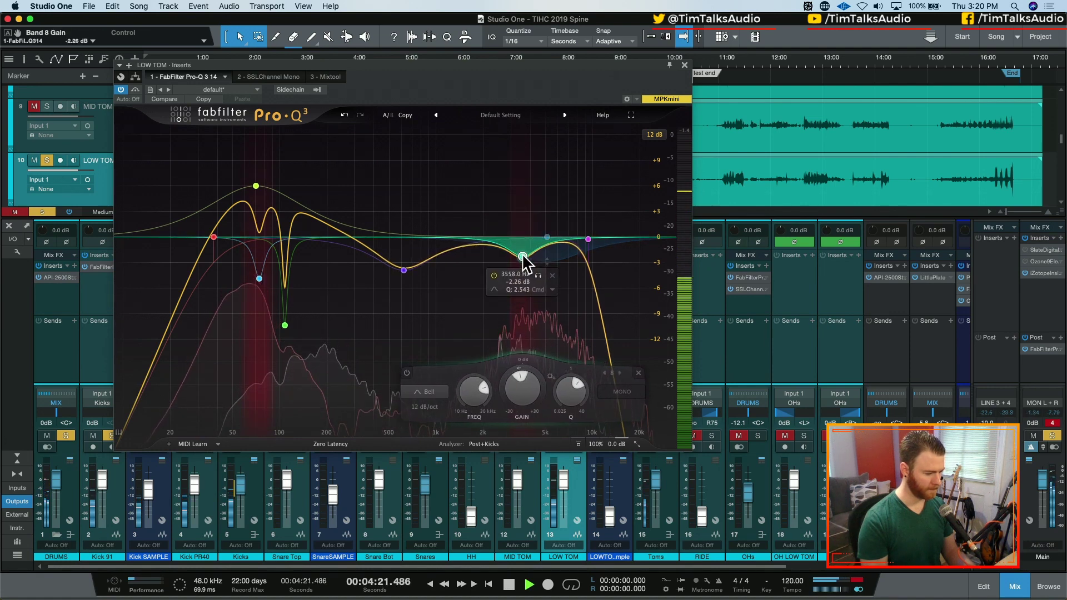
key("space")
key("space")
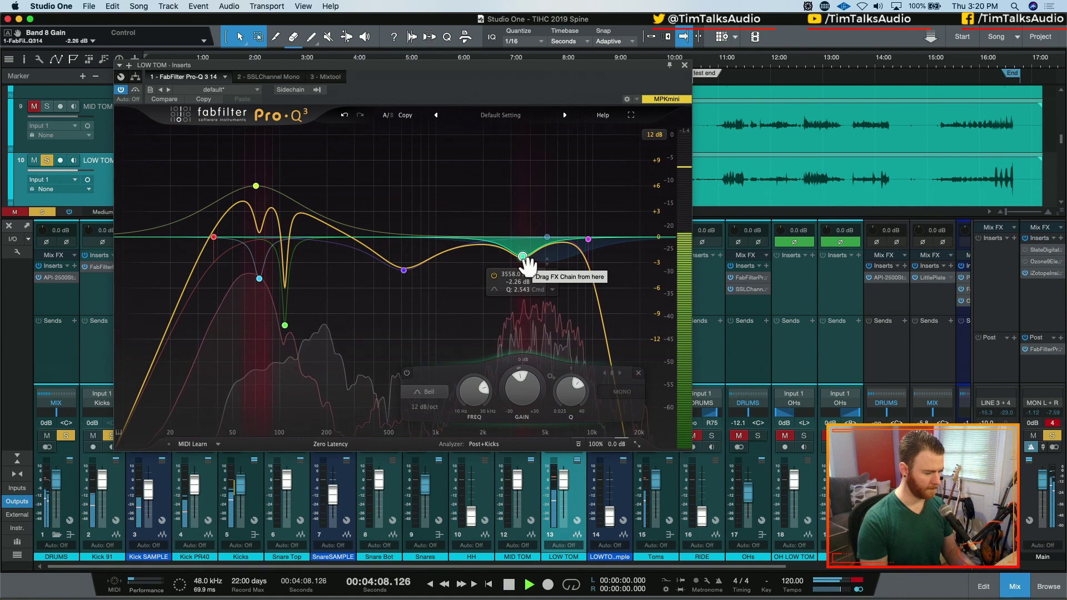
scroll(522, 258, "up", 5)
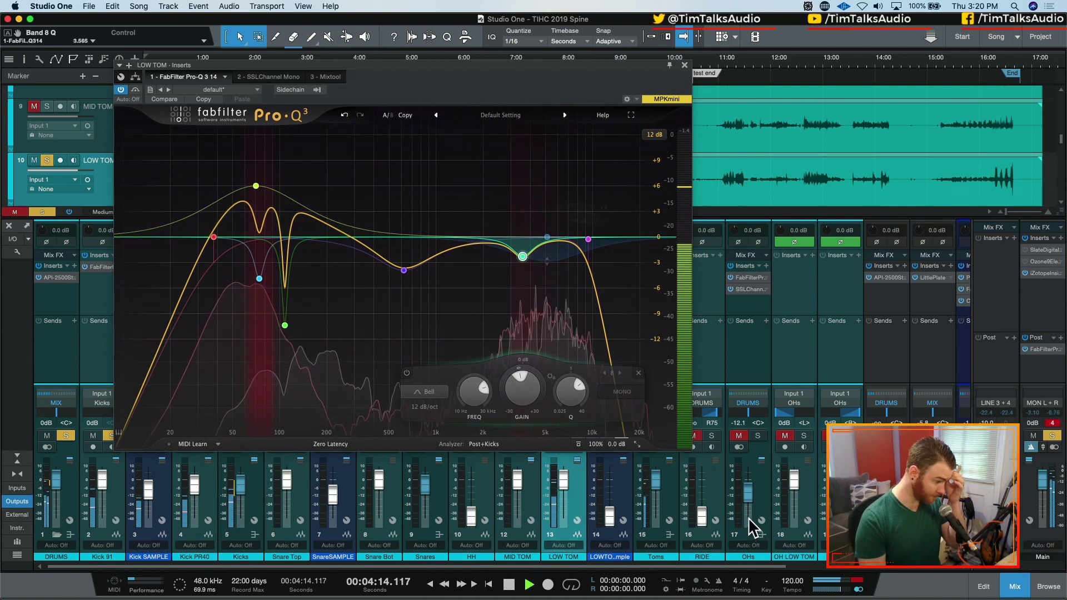
- Delete the stray band near 74 Hz and ease LOW TOM's narrow low cut to about -4 dB at 75 Hz
double_click(259, 232)
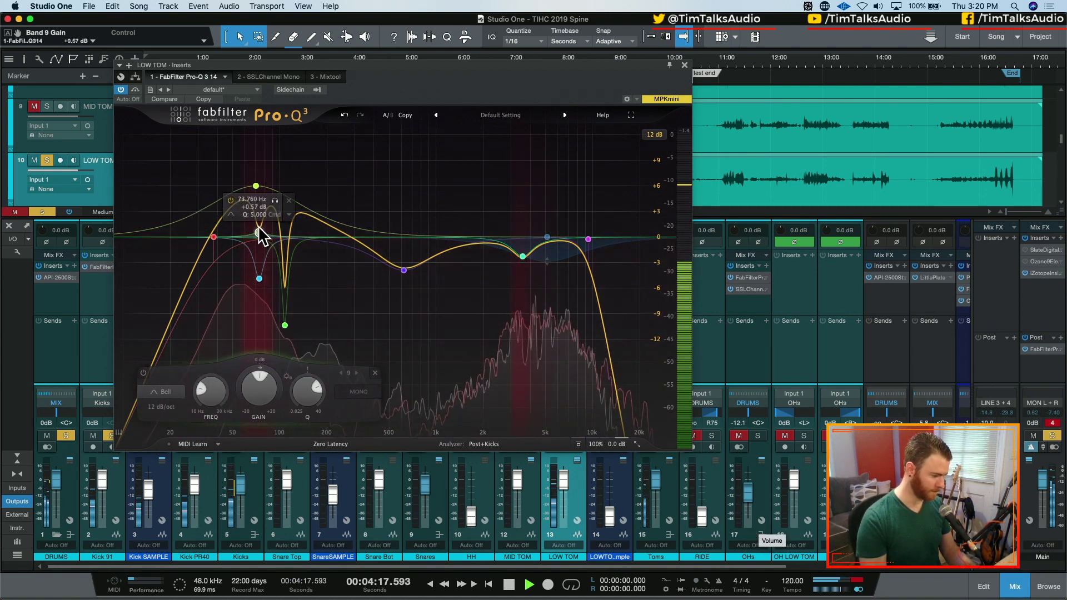
left_click(289, 200)
left_click_drag(259, 278, 260, 271)
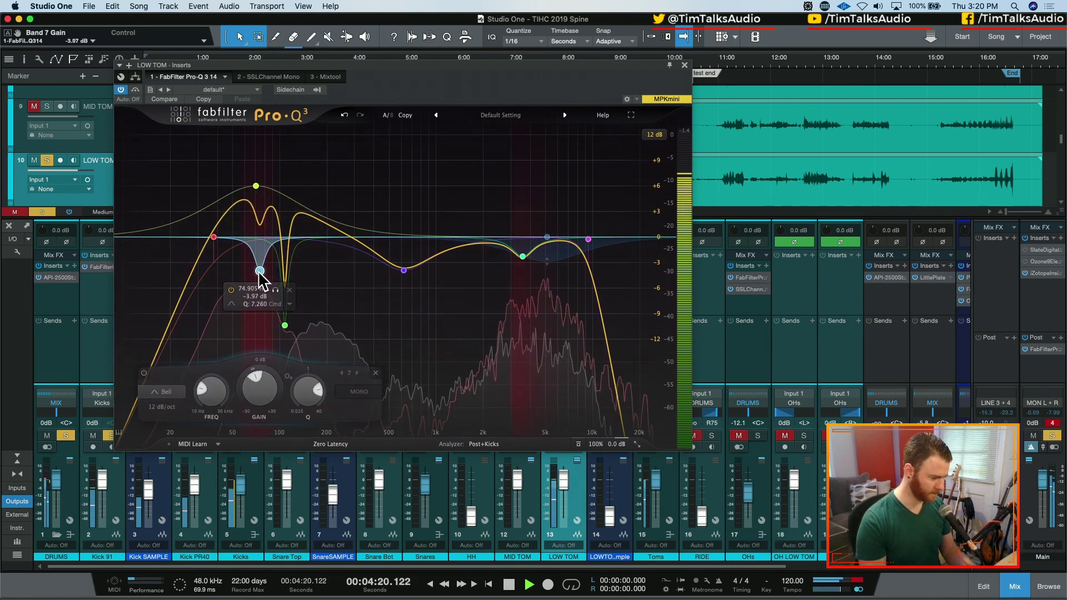
- Solo the whole DRUMS bus again and restart playback to hear LOW TOM with the full kit
key("space")
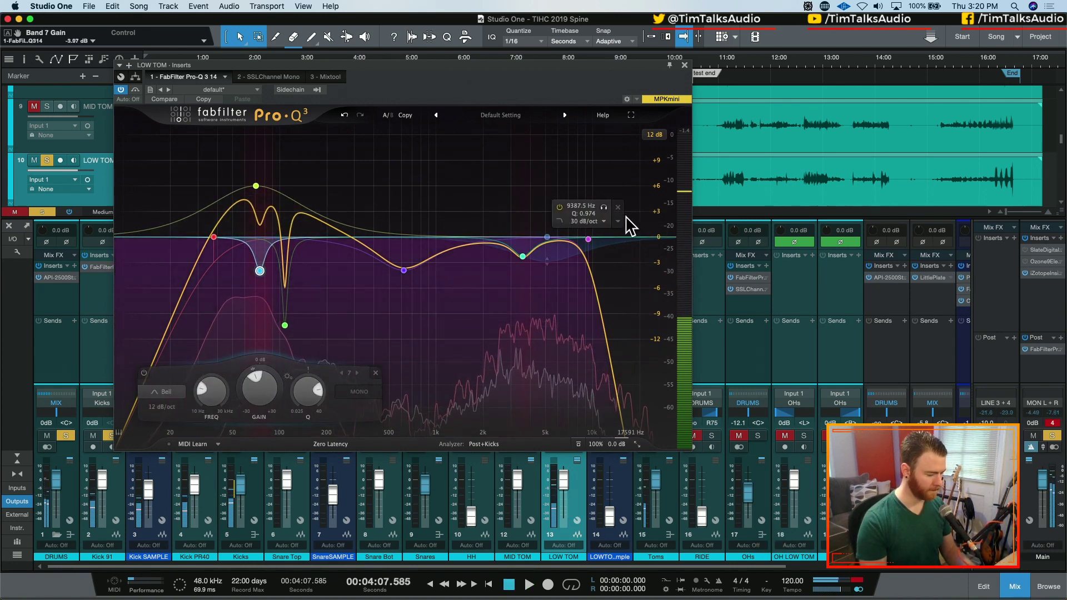
left_click(65, 436)
key("space")
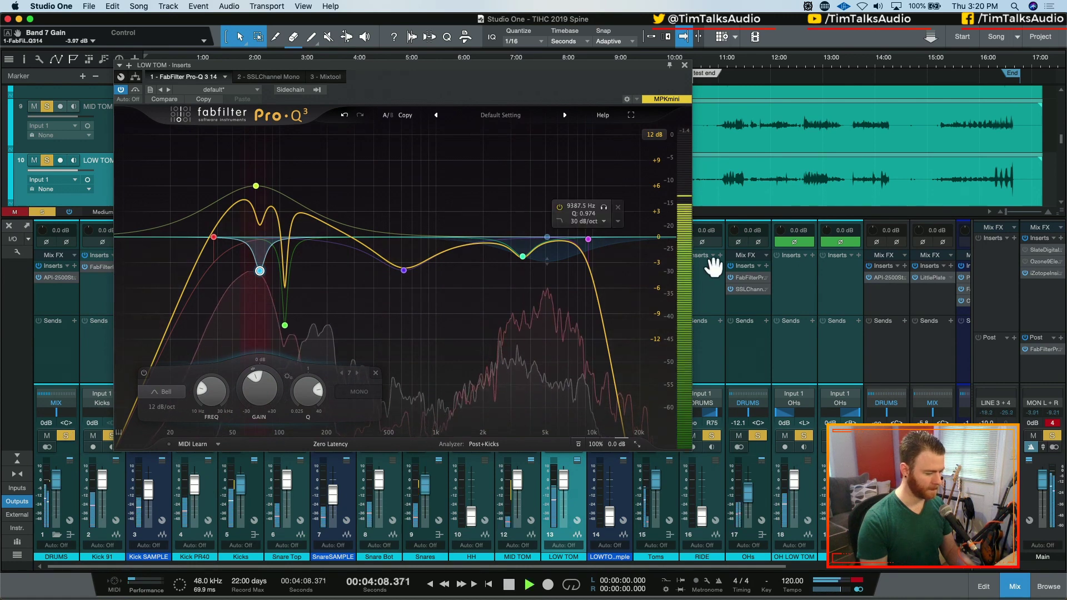
- Compare LOW TOM with its SSLChannel insert bypassed and active, and close the inserts window
left_click(259, 77)
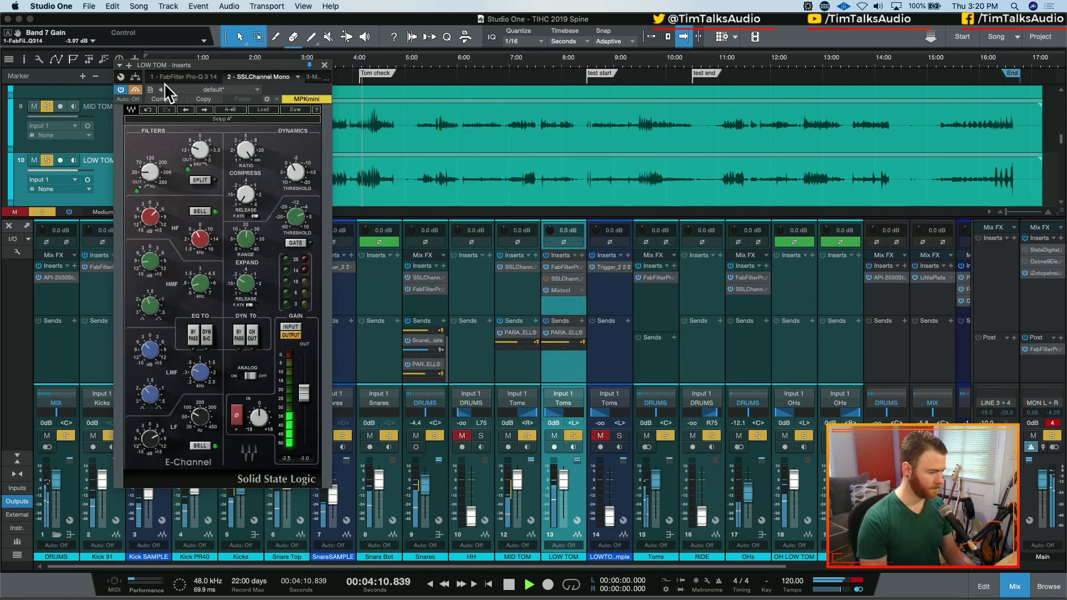
left_click(324, 65)
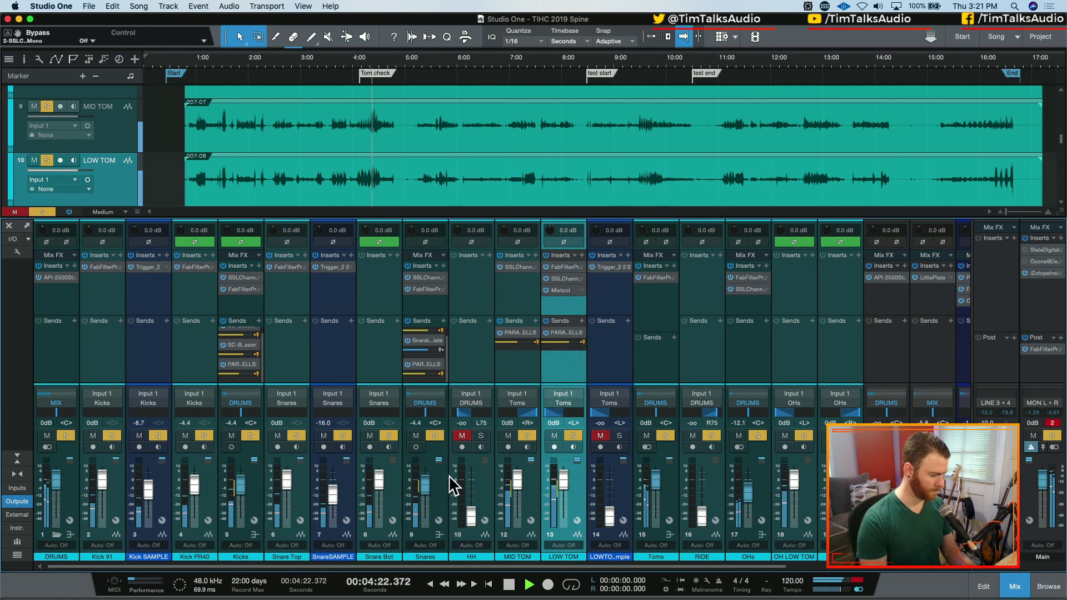
- During playback, set the Kicks bus level to -5.8 dB and the Snares bus level to +0.9 dB
left_click_drag(239, 488, 240, 552)
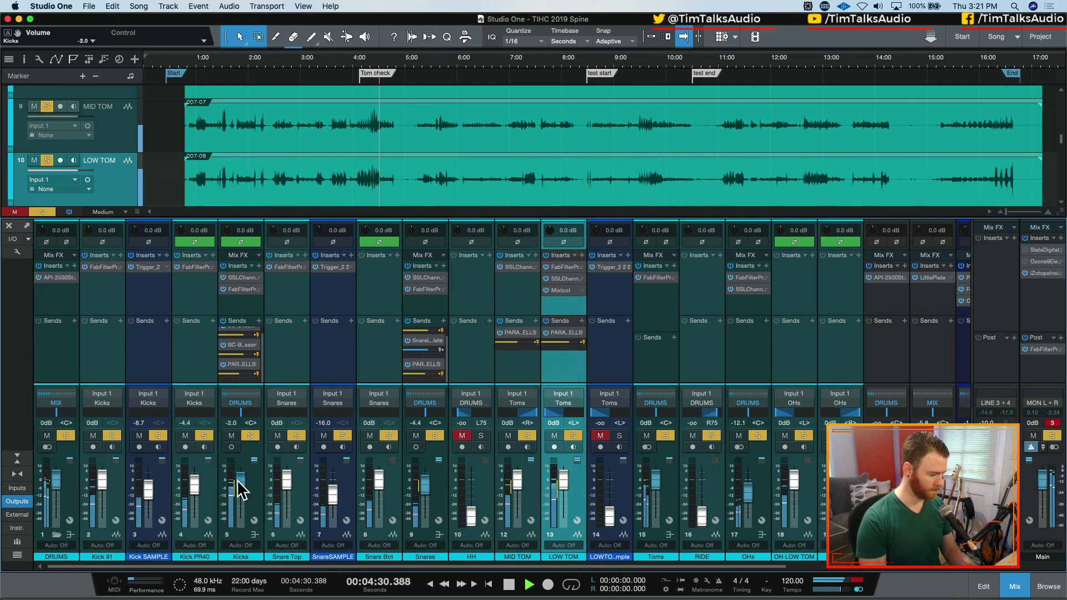
left_click_drag(238, 486, 240, 483)
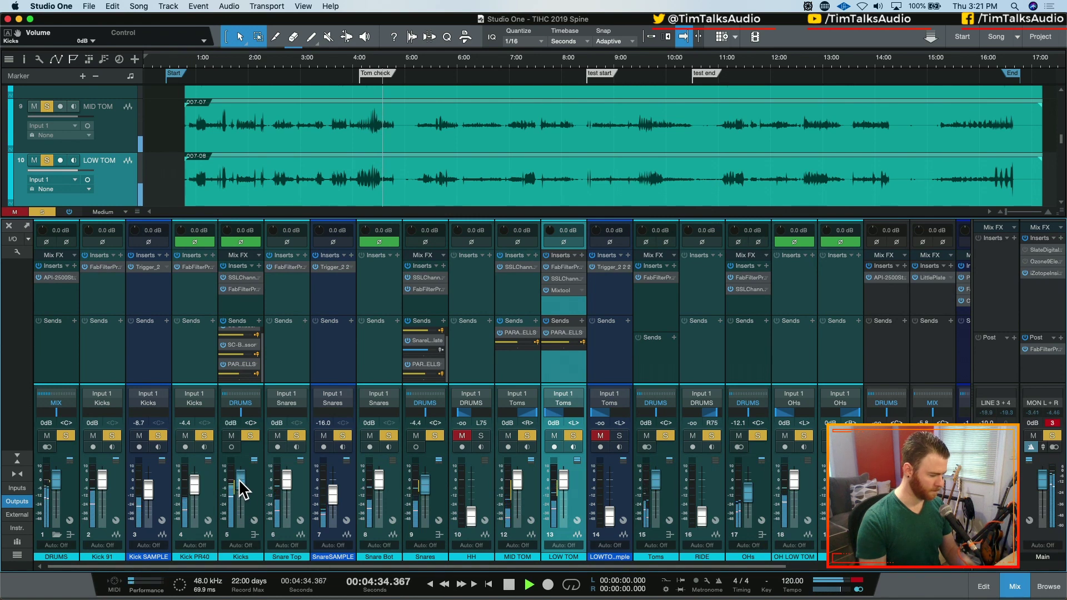
left_click_drag(239, 482, 240, 490)
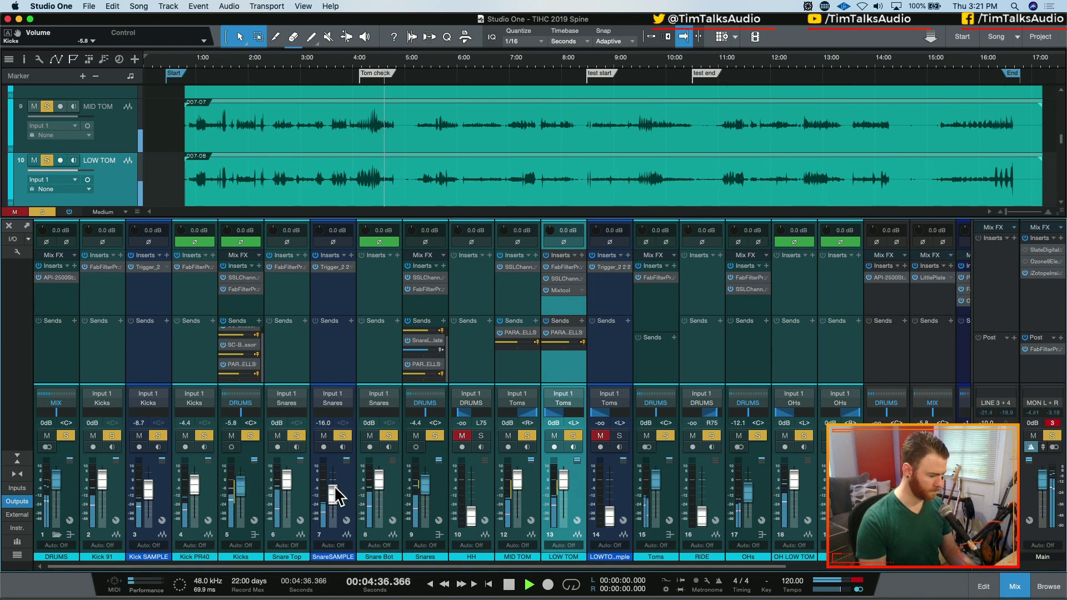
left_click_drag(423, 485, 424, 488)
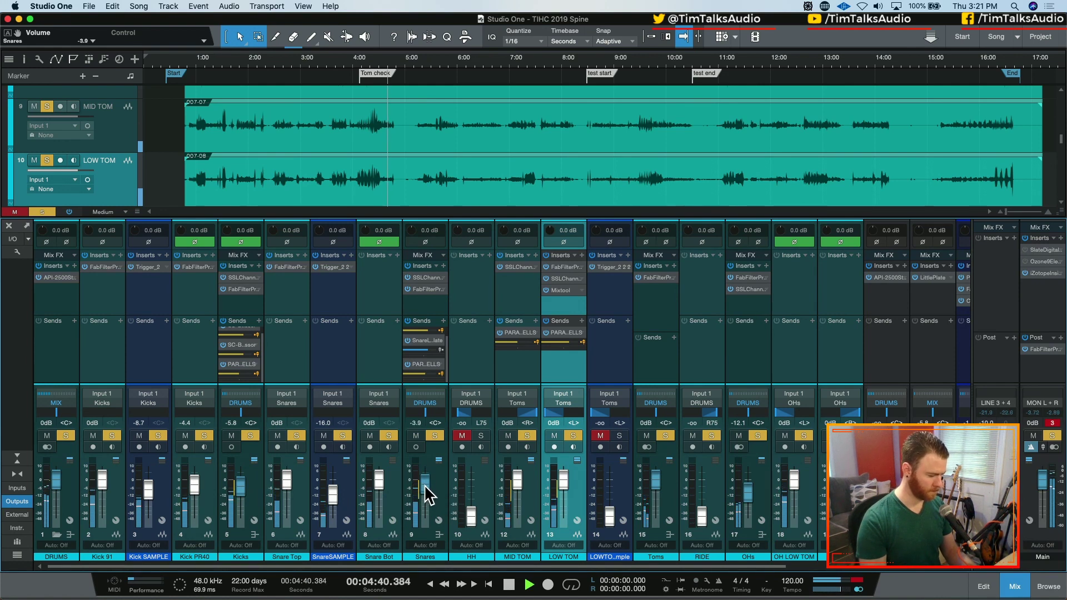
left_click_drag(424, 485, 424, 483)
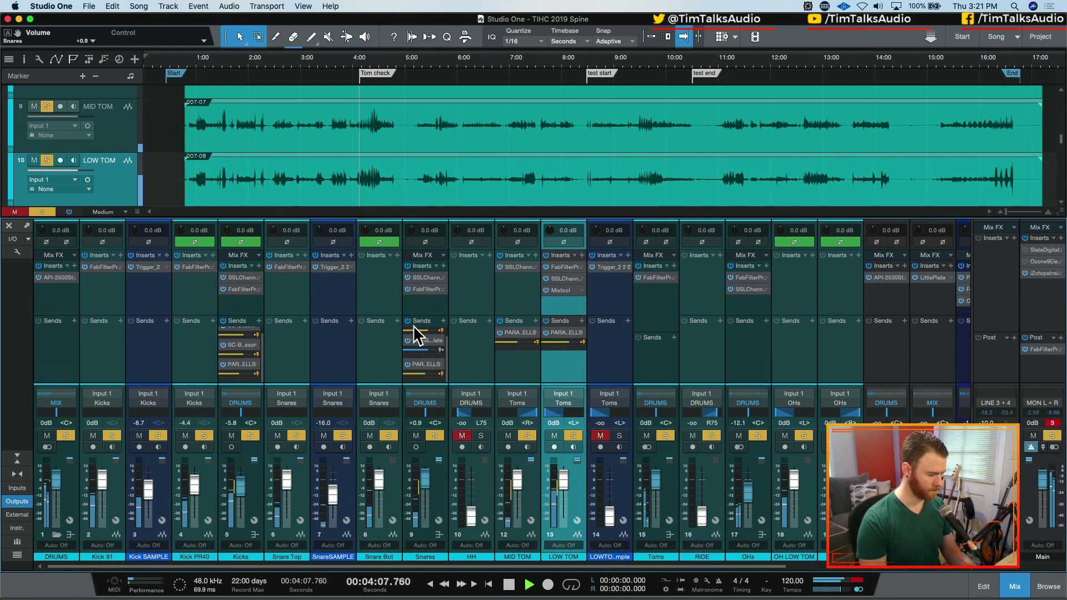
- Enlarge the timeline and move playback past the "test start" marker to about 9:23
key("e")
key("shift+n")
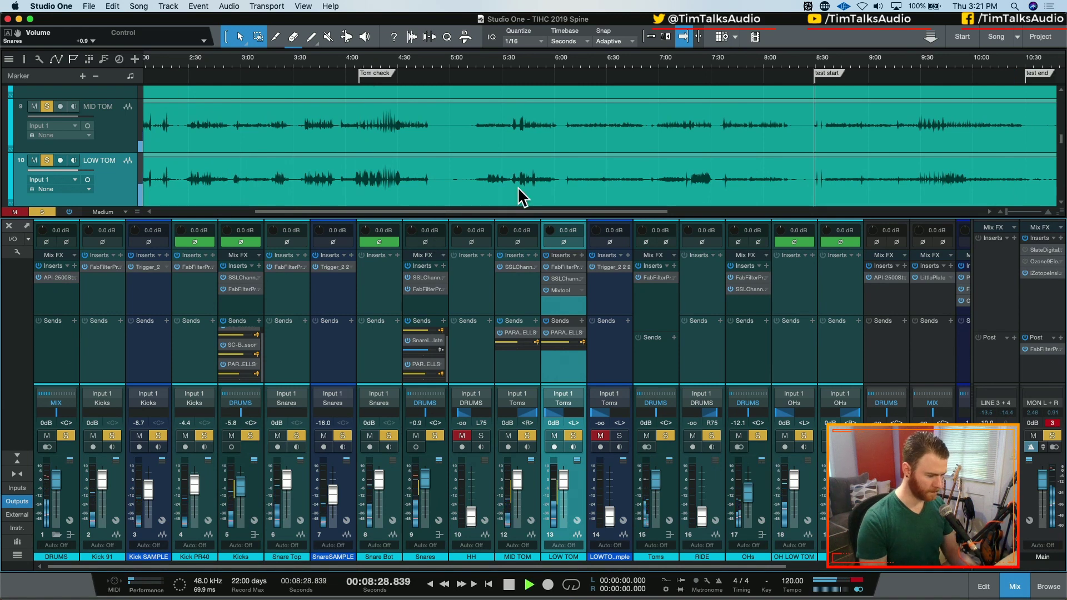
key("space")
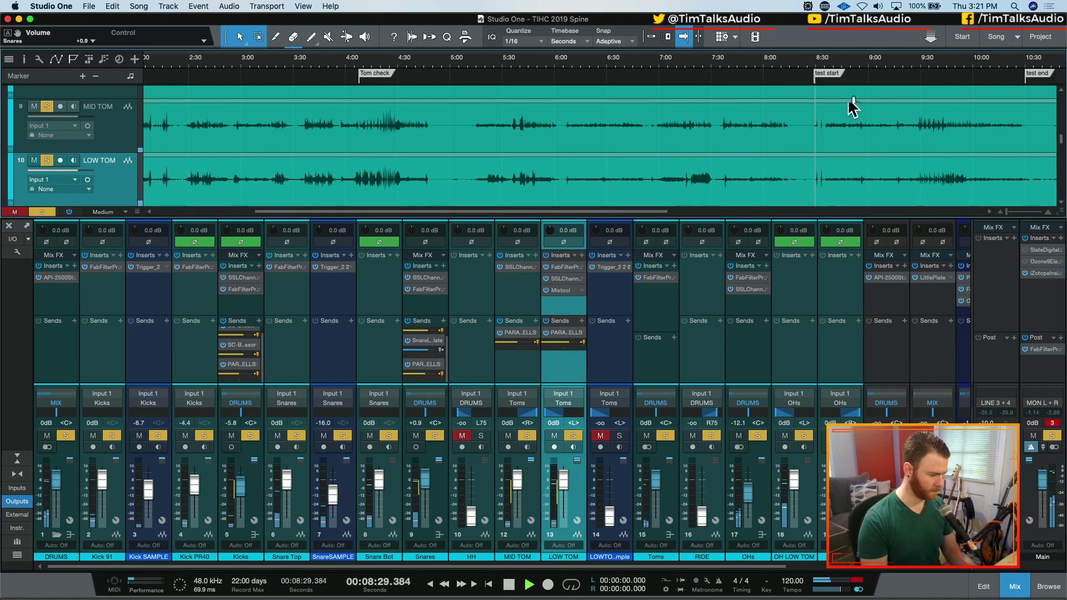
left_click(910, 57)
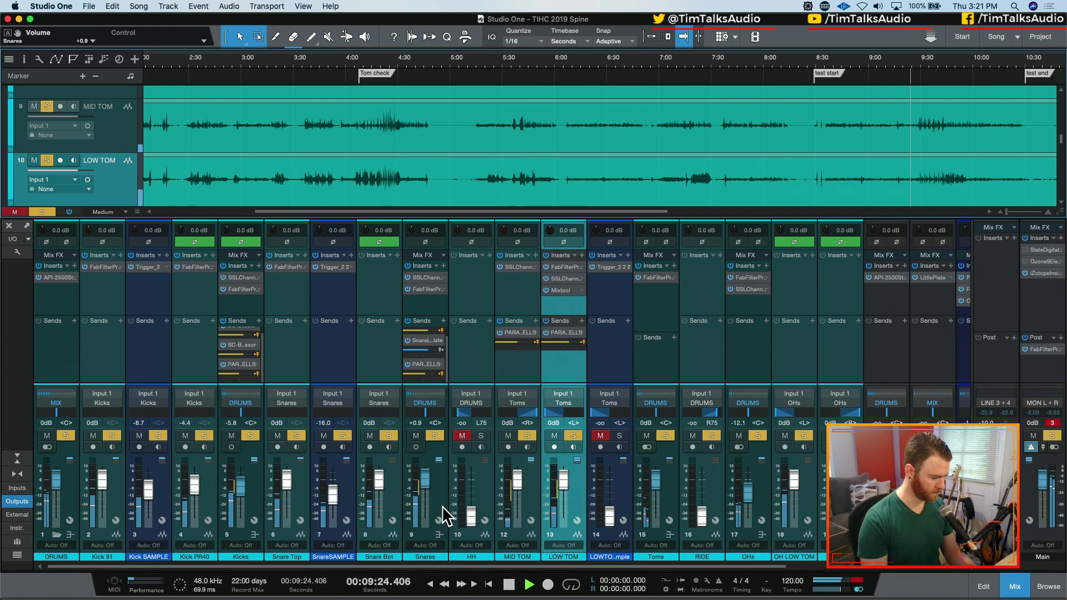
- Set Kicks to 0 dB, LOW TOM to +5.8 dB and the Snares bus to -2.9 dB, and stop playback
left_click_drag(425, 483, 426, 525)
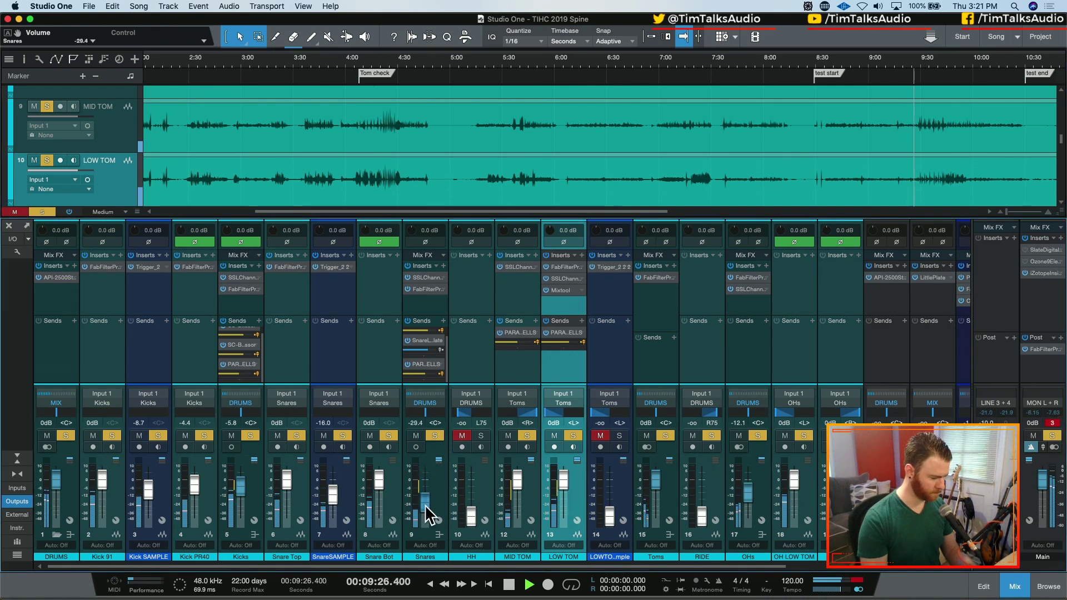
left_click(233, 492, "alt")
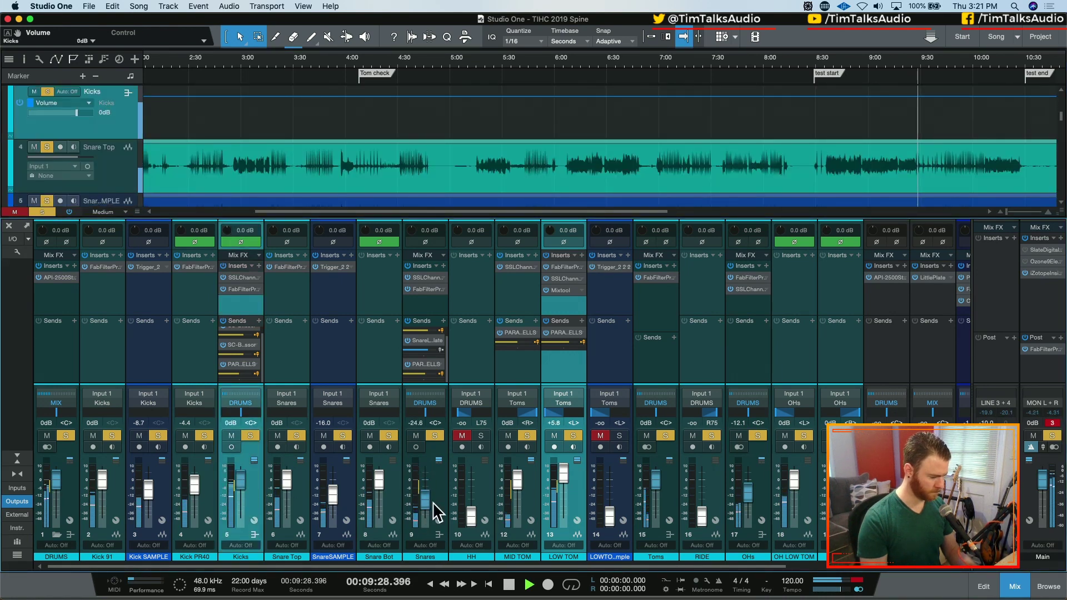
left_click_drag(422, 505, 422, 494)
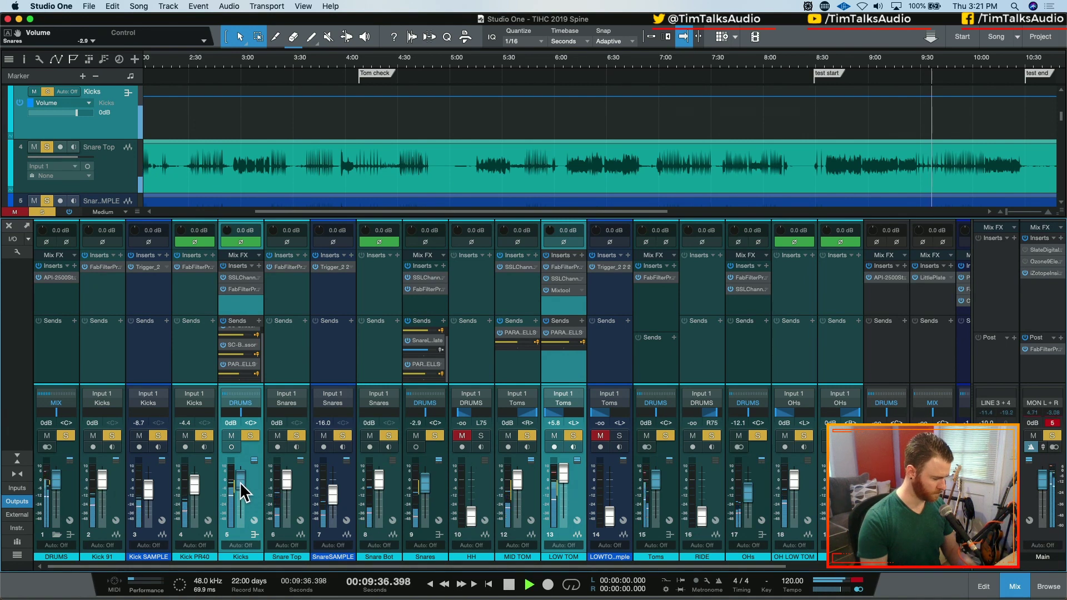
key("space")
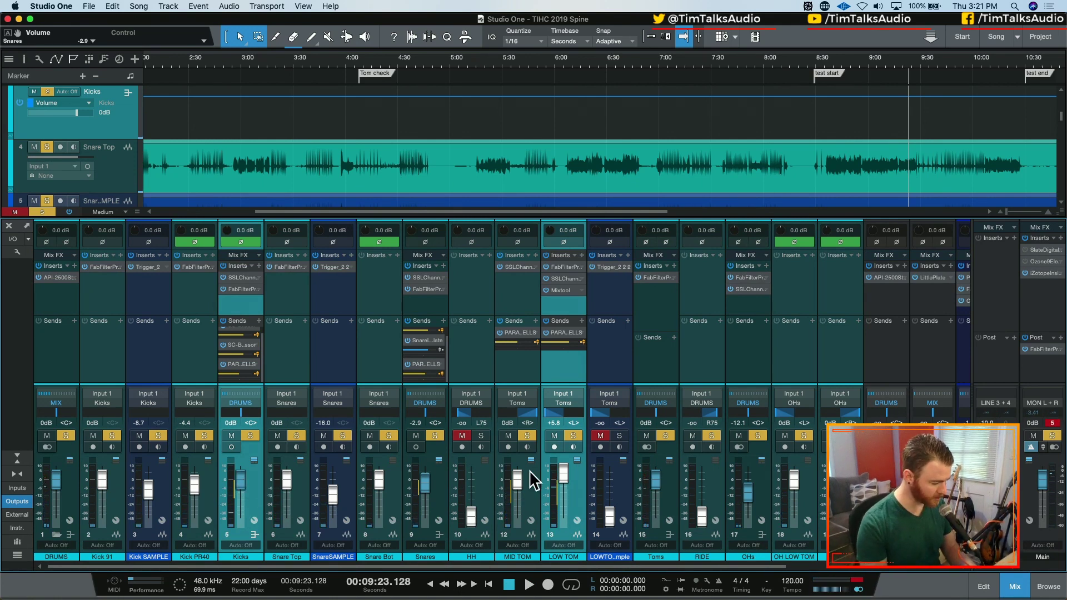
- Select the Kicks, Snares, Toms and OHs buses together and pull their levels all the way down
left_click(442, 500)
left_click(245, 511)
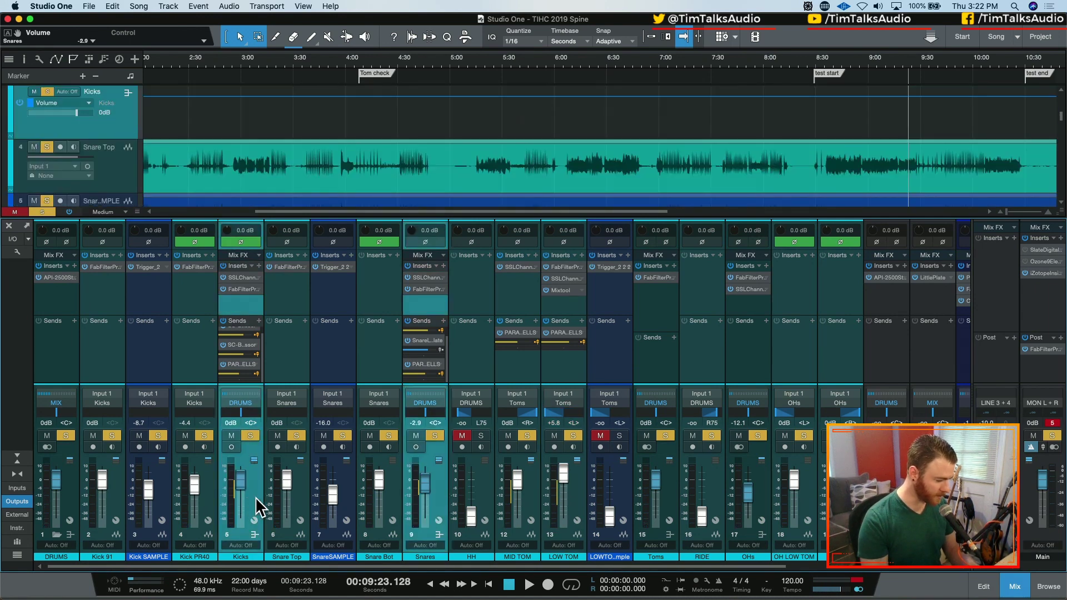
left_click(669, 500)
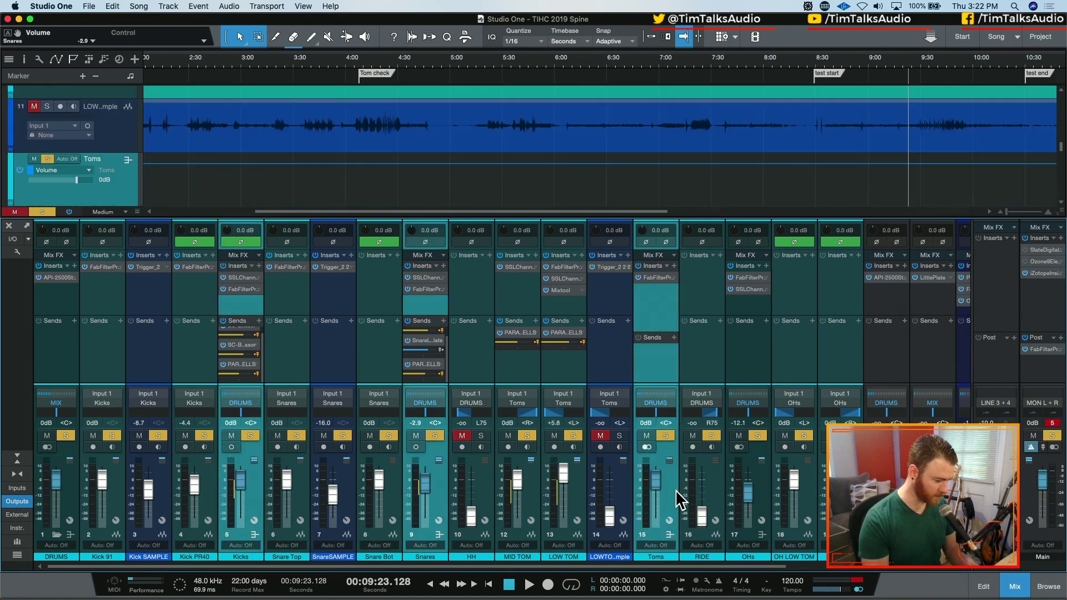
left_click(758, 497, "super")
left_click_drag(656, 479, 645, 564)
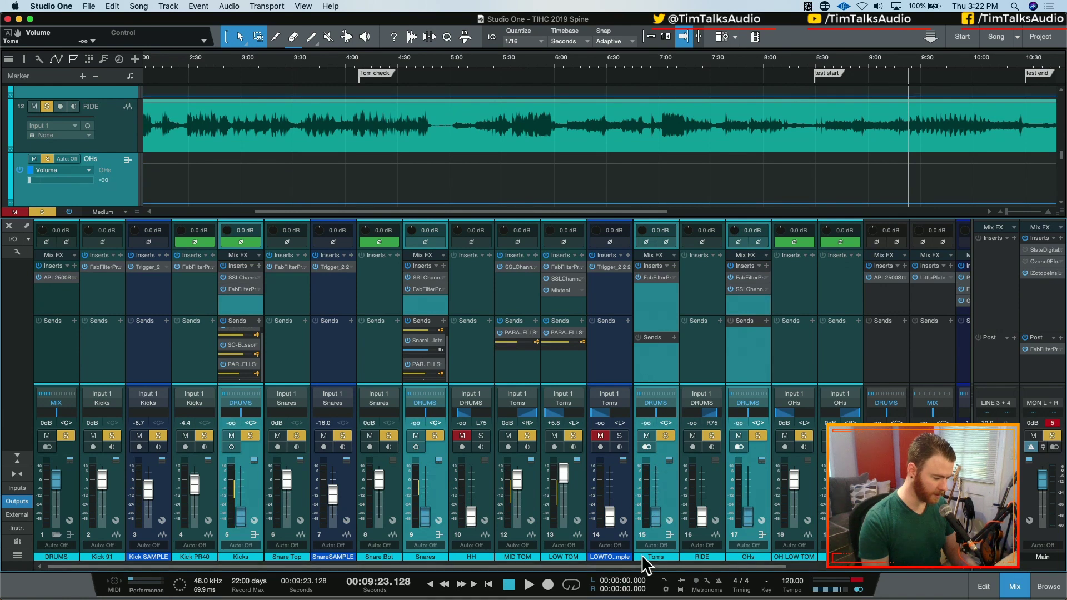
- Narrow the selection to Snares, reset the Main clip indicator, clear all solos and restart playback
left_click(442, 489)
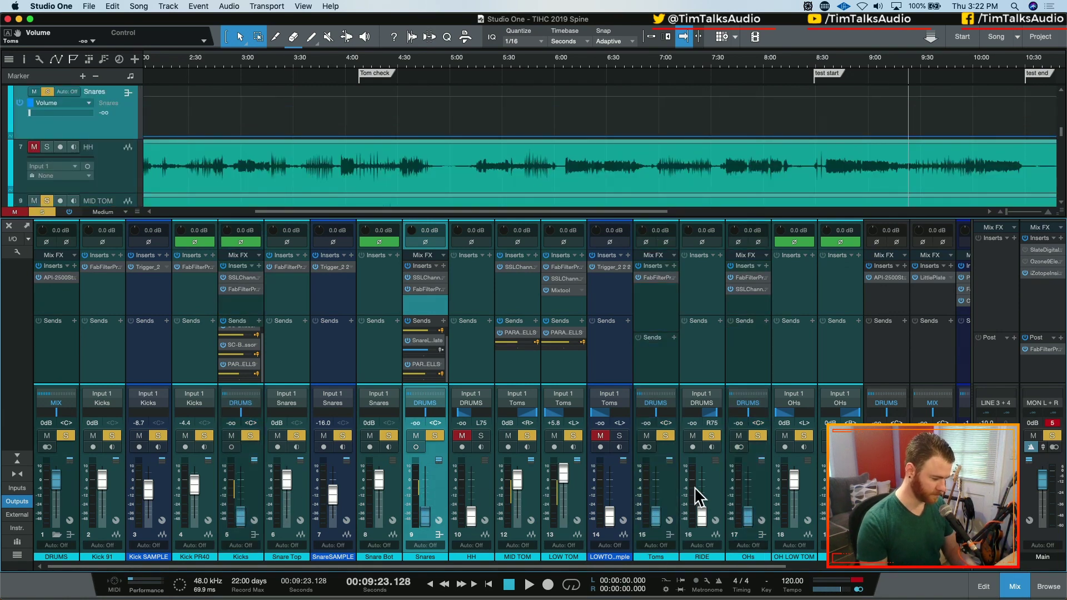
left_click(1054, 424)
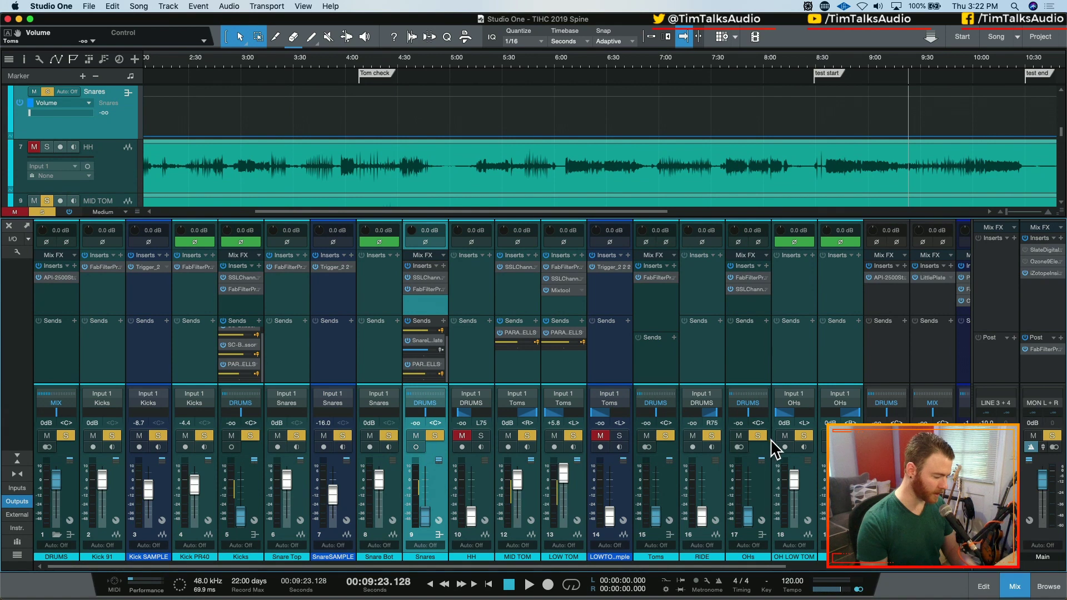
key("space")
key("space")
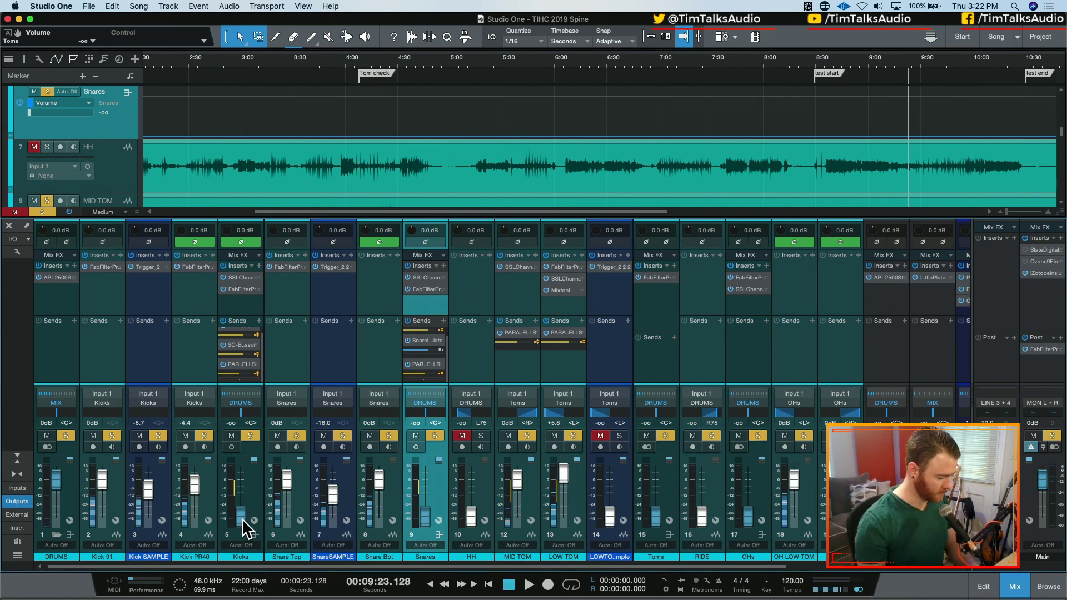
key("shift+s")
key("space")
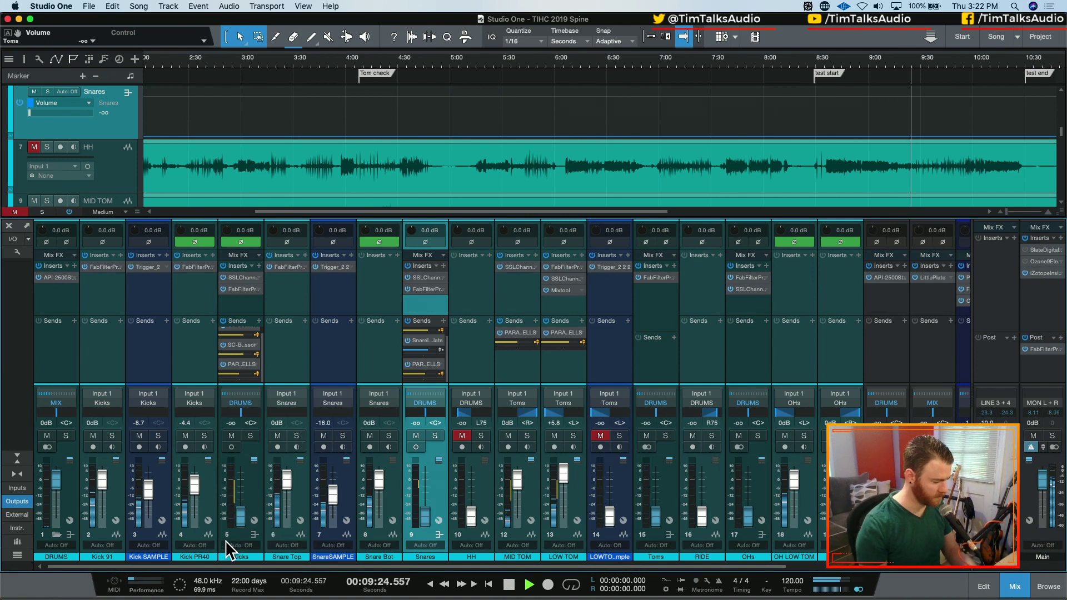
- Bring in Snares at -3.9, Toms at -6.8, Kicks at -7.7 and OHs at -8.7 dB, and compare the overheads' polarity both ways
left_click_drag(428, 519, 424, 493)
left_click_drag(659, 522, 660, 496)
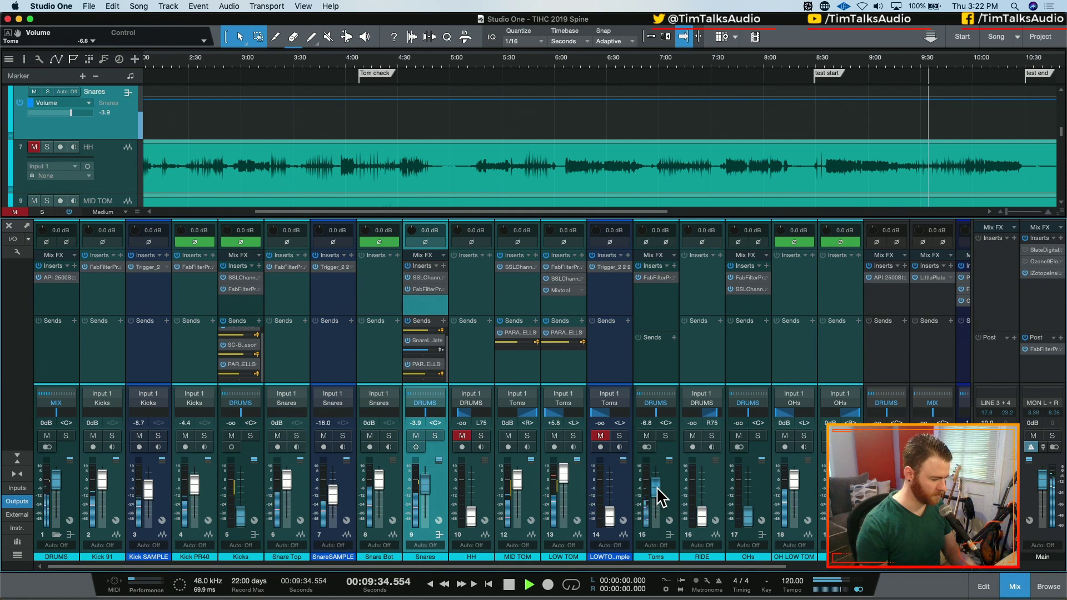
left_click_drag(242, 517, 240, 490)
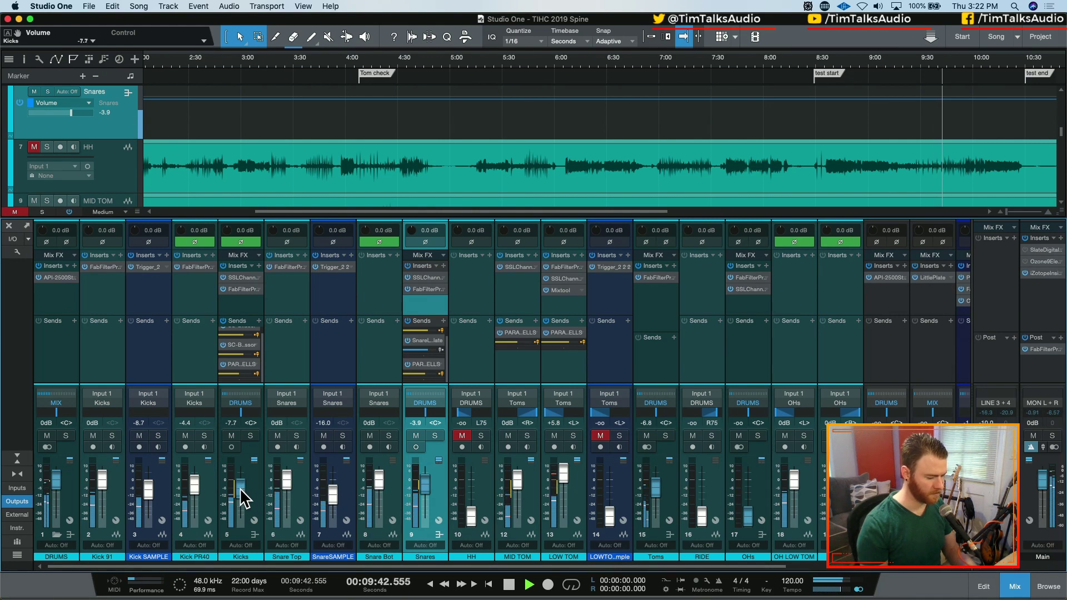
left_click_drag(746, 519, 748, 488)
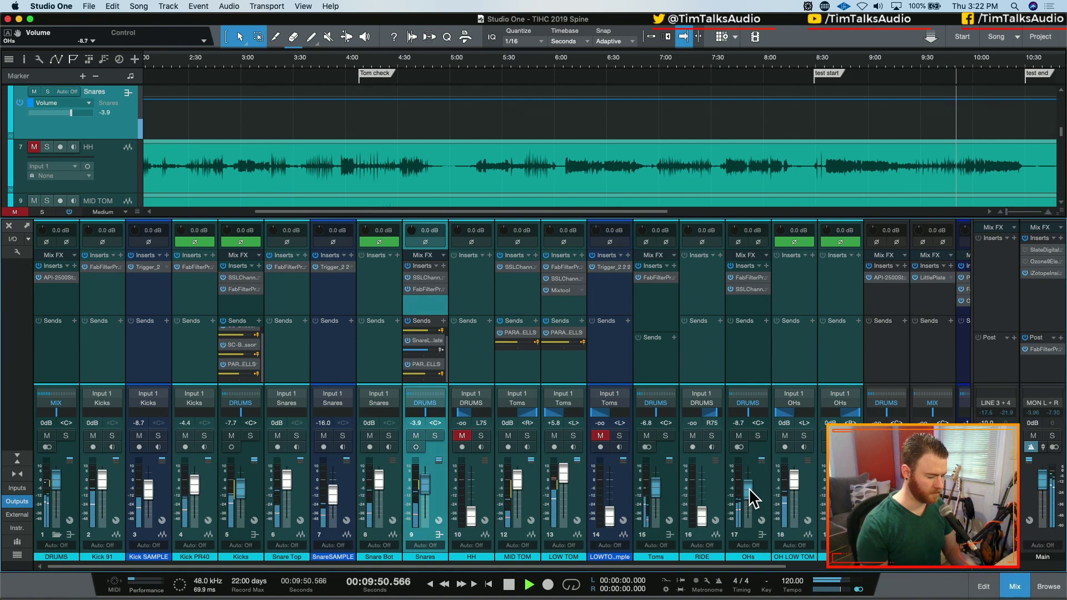
left_click(829, 240)
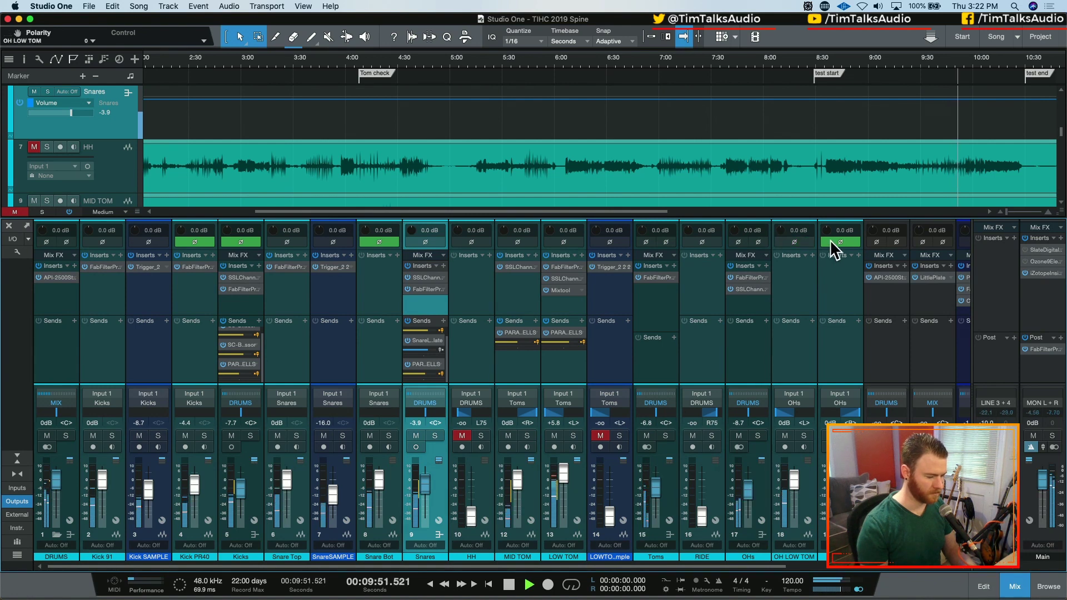
left_click(799, 242)
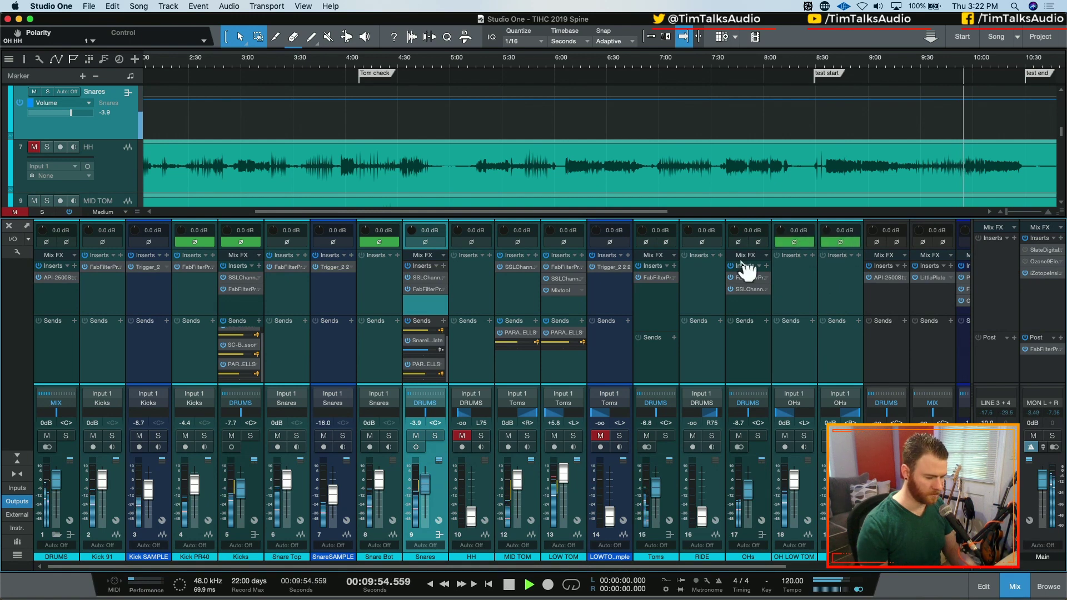
- Raise the Kicks bus to -5.3 dB and set the HF gain on its SSLChannel to 0.8 dB
left_click_drag(238, 493, 241, 486)
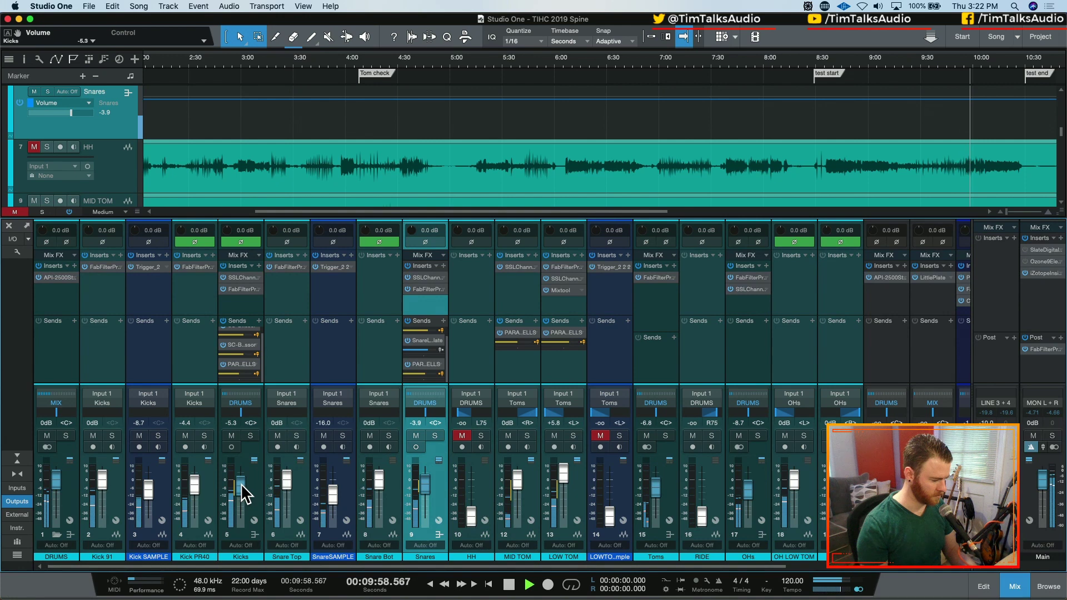
left_click(241, 278)
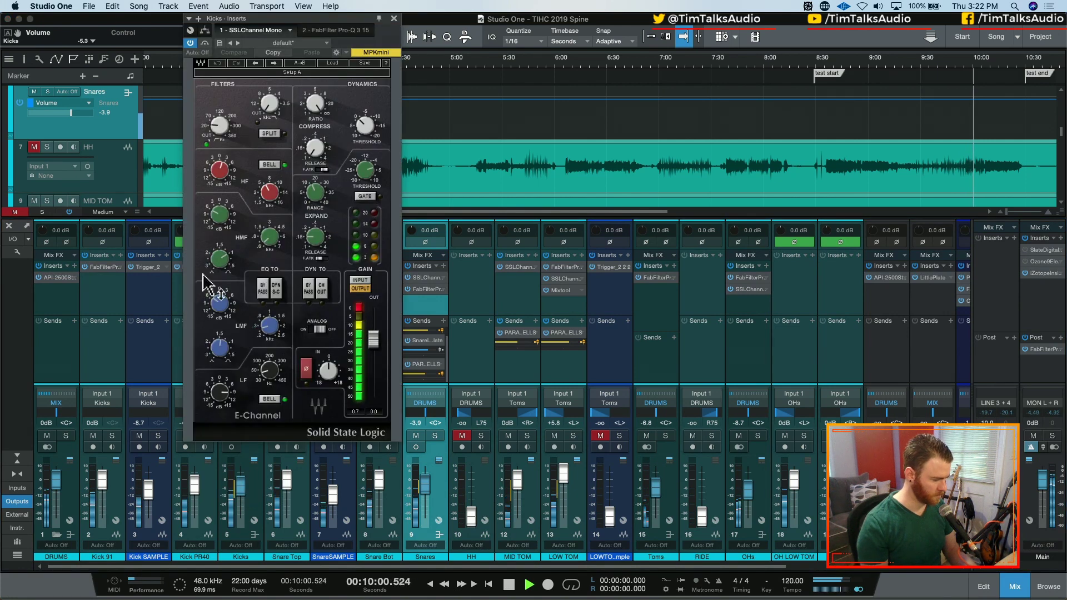
left_click_drag(218, 175, 220, 182)
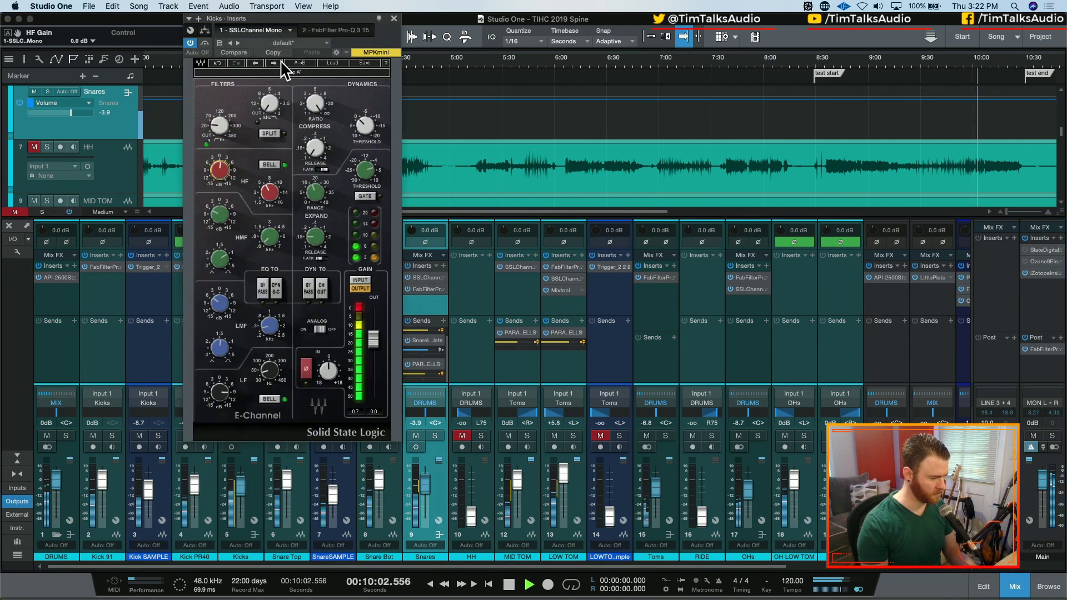
- Add a bell cut of about 2 dB near 4.87 kHz to the Kicks channel's FabFilter Pro-Q 3 and close the plug-in
left_click(334, 30)
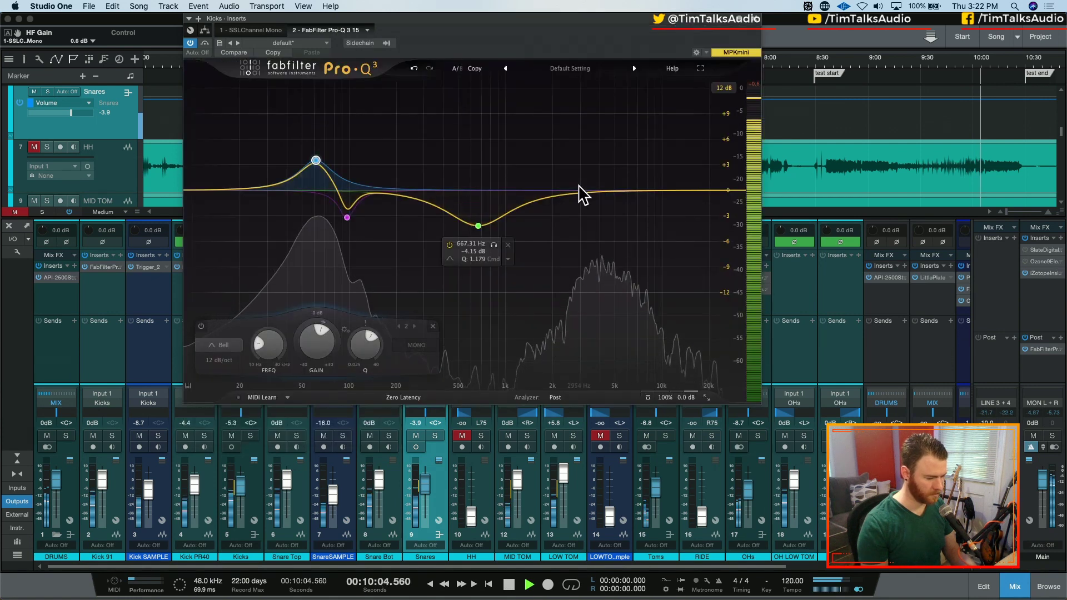
left_click_drag(613, 191, 614, 208)
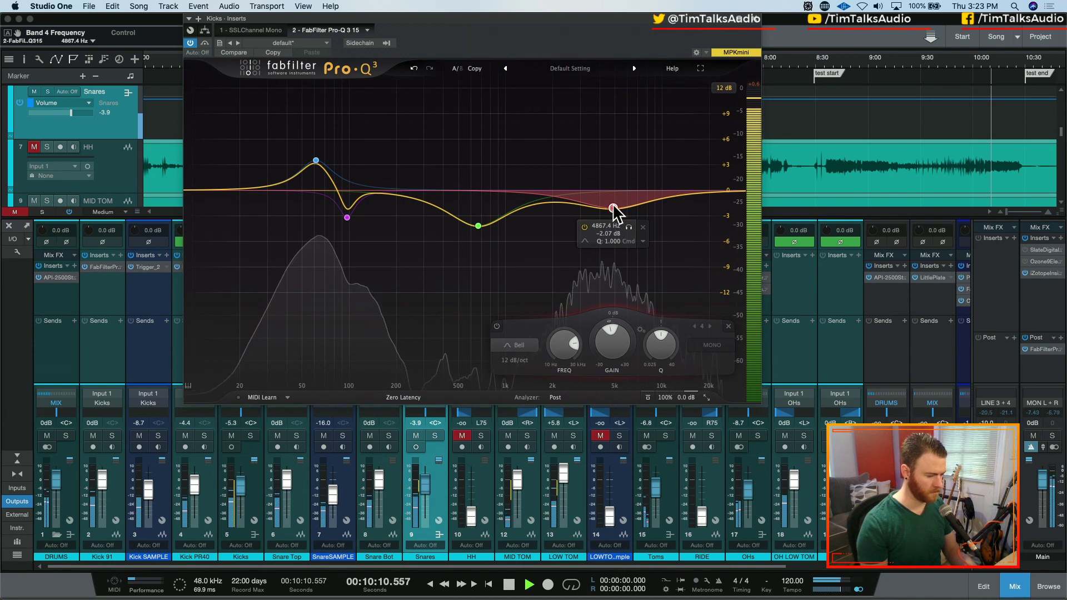
left_click(754, 19)
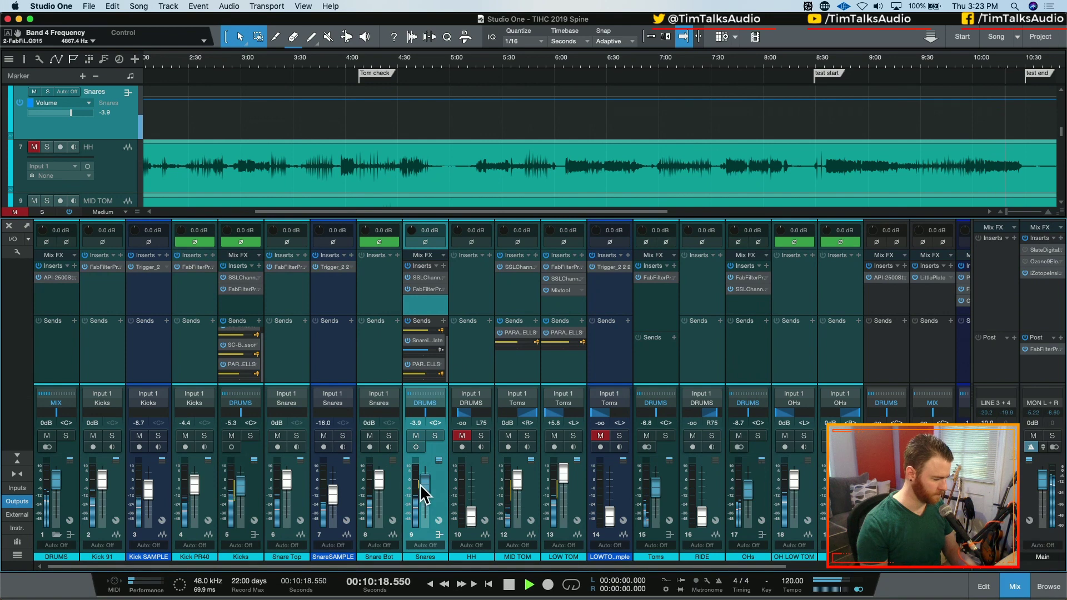
- Audition the DRUMS bus in solo against the full mix, and stop playback
left_click(66, 436)
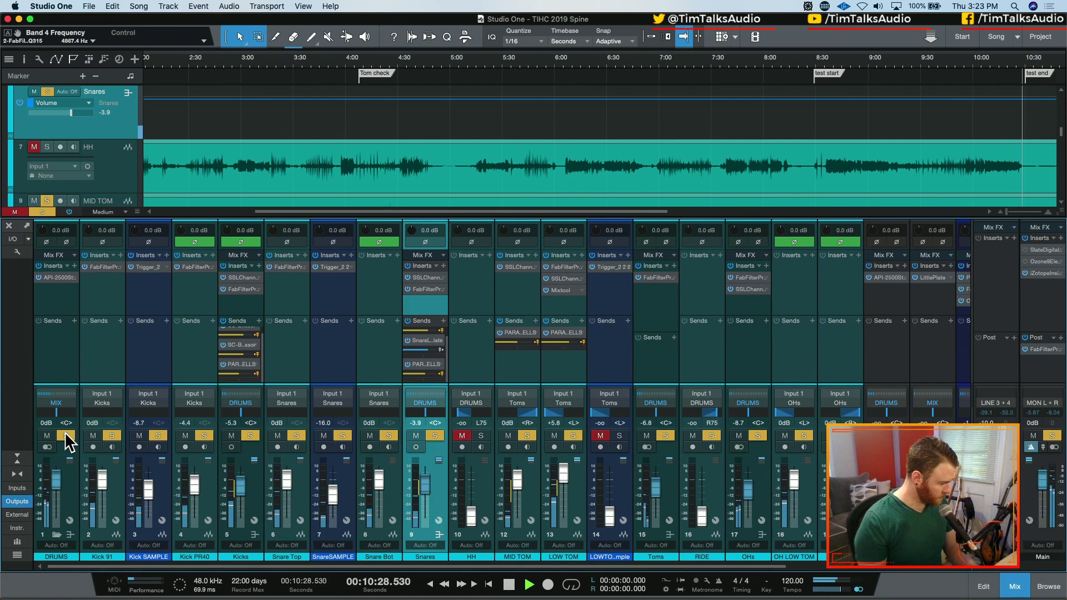
left_click(65, 434)
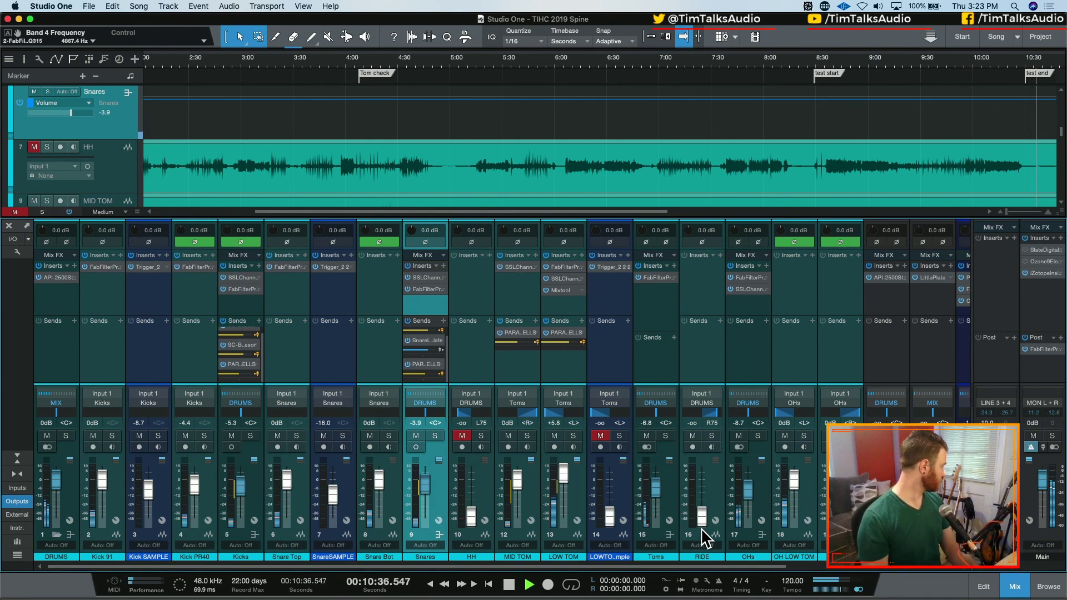
key("w")
key("space")
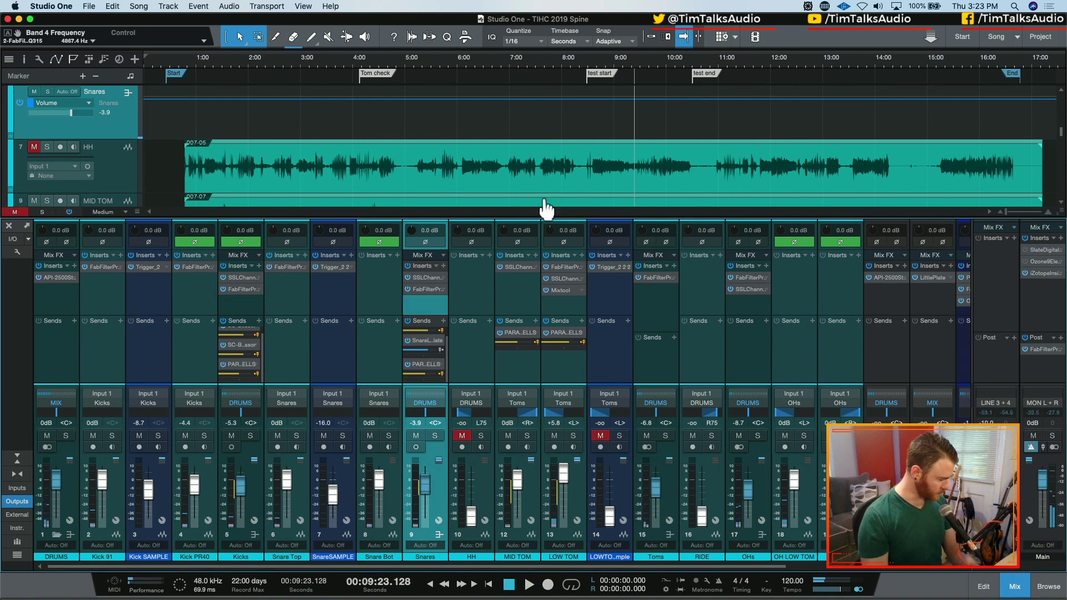
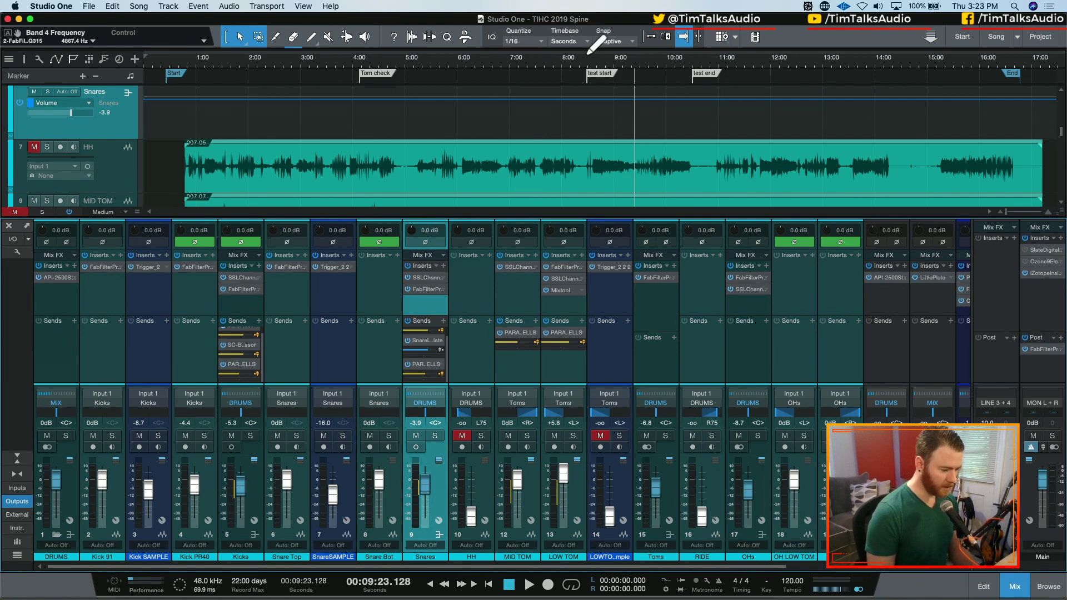
- Move the playback position to the test start marker and play the song from there
left_click(586, 55)
key("e")
key("e")
key("w")
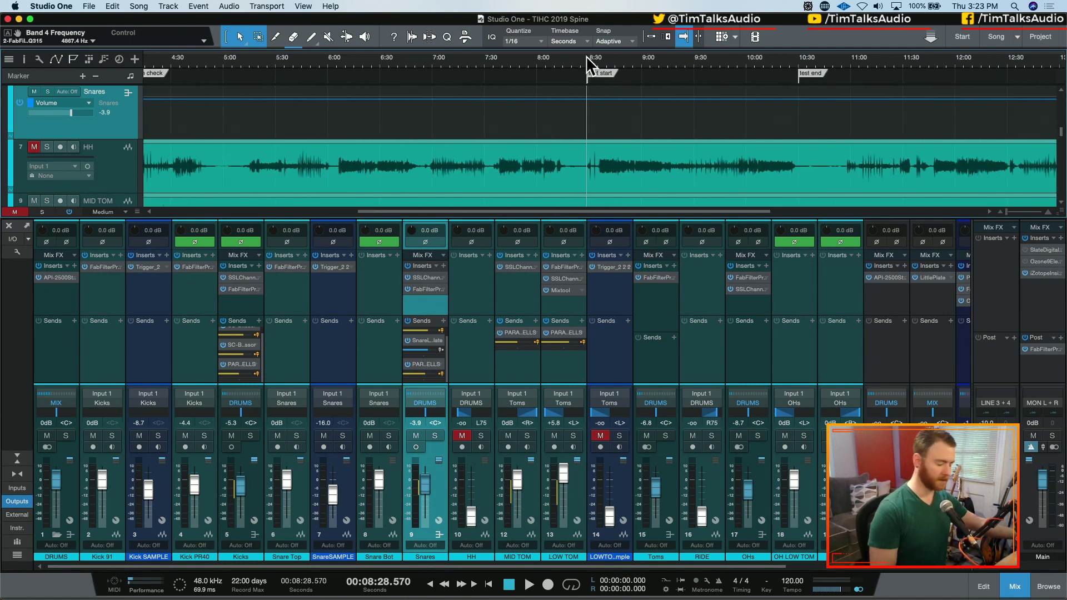
key("space")
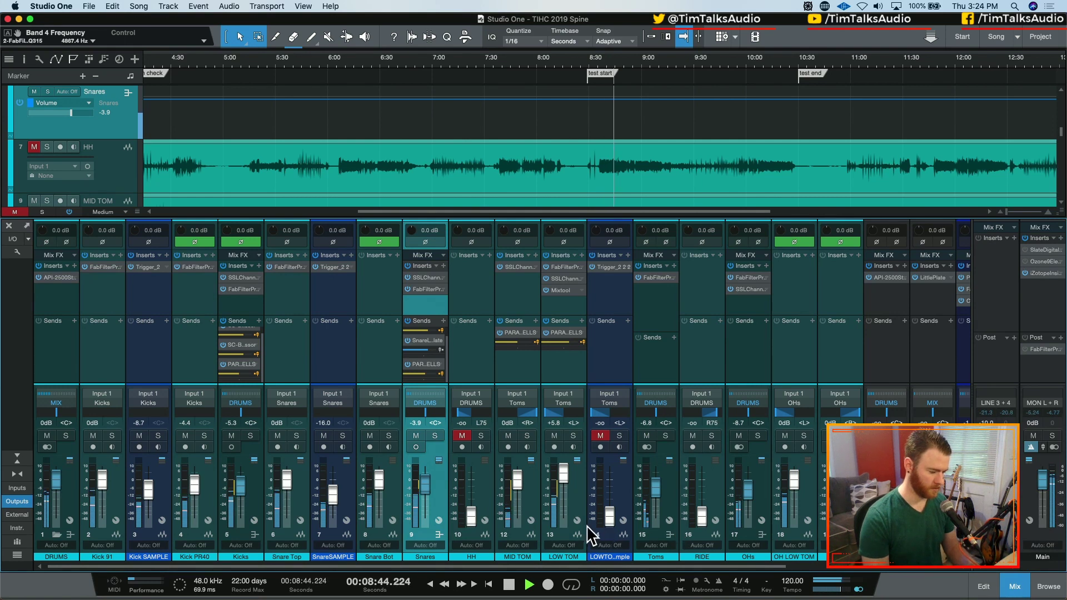
- Set the threshold of the DRUMS bus's API-2500 compressor to about 5.6 dB and solo the bus
left_click(55, 277)
left_click_drag(474, 261, 474, 258)
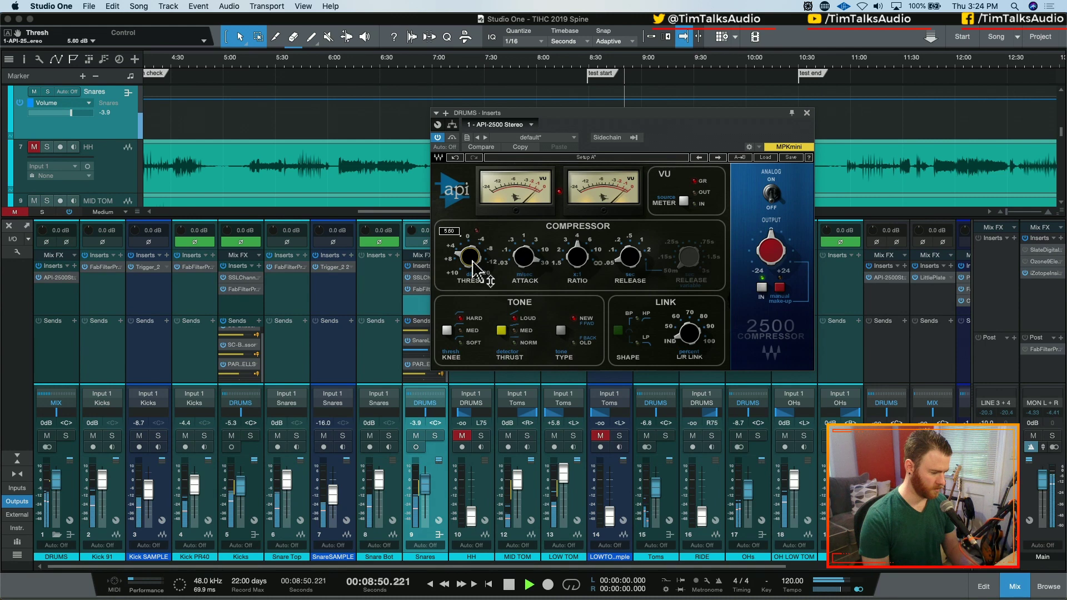
left_click(66, 436)
- Compare the drums with the API-2500 bypassed and active, stop playback and close the compressor
left_click(452, 138)
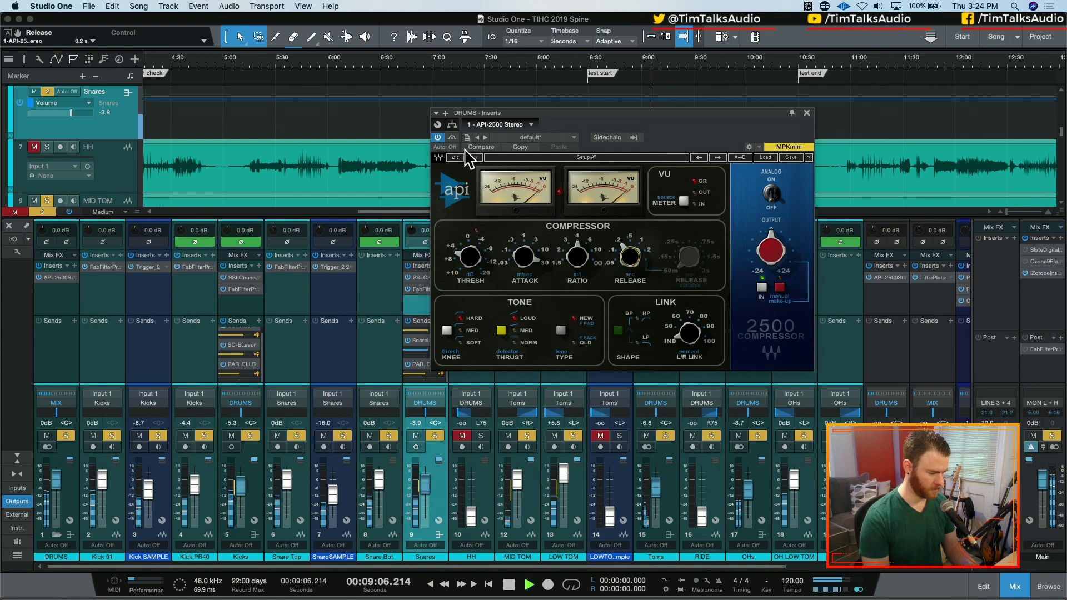
left_click(453, 135)
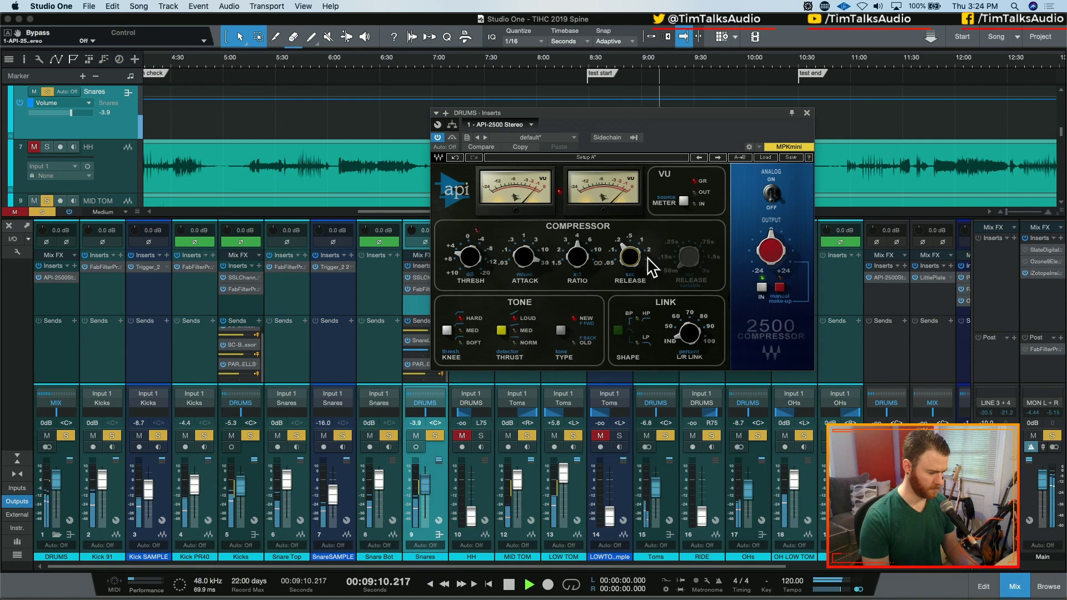
left_click(448, 136)
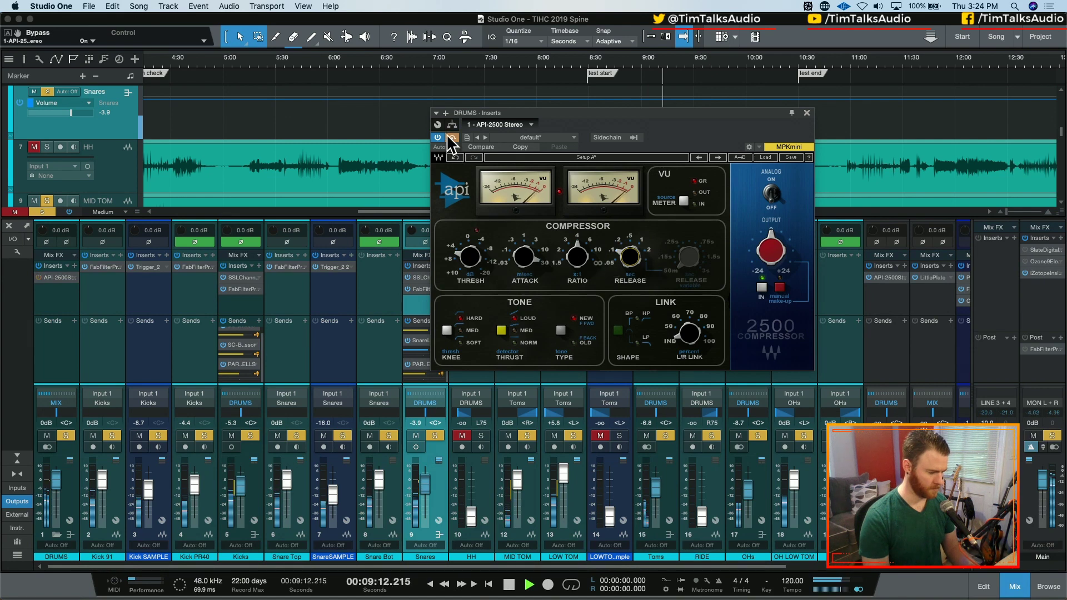
left_click(448, 136)
key("space")
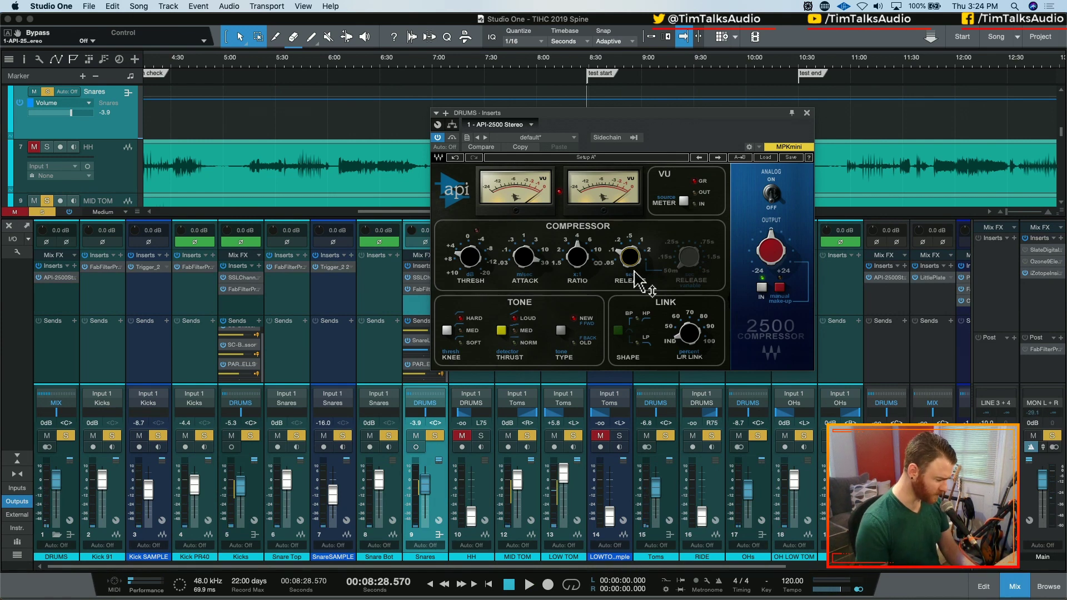
left_click(806, 113)
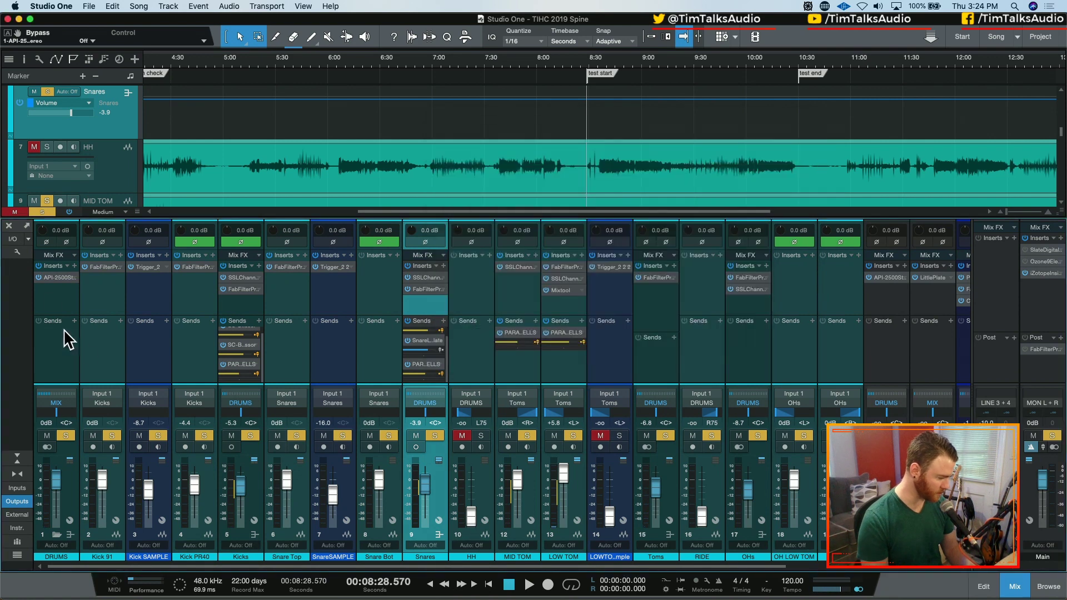
- Insert Devil-Loc_Deluxe on the DRUMS bus, set its Mix to 0% and switch its release speed
left_click(75, 267)
type("devil")
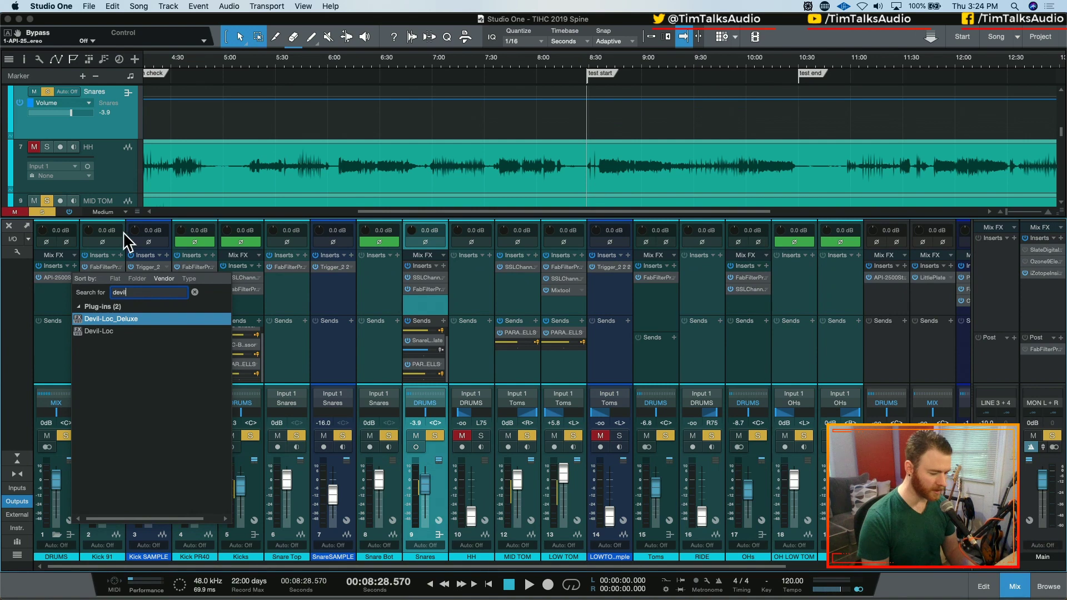
key("Return")
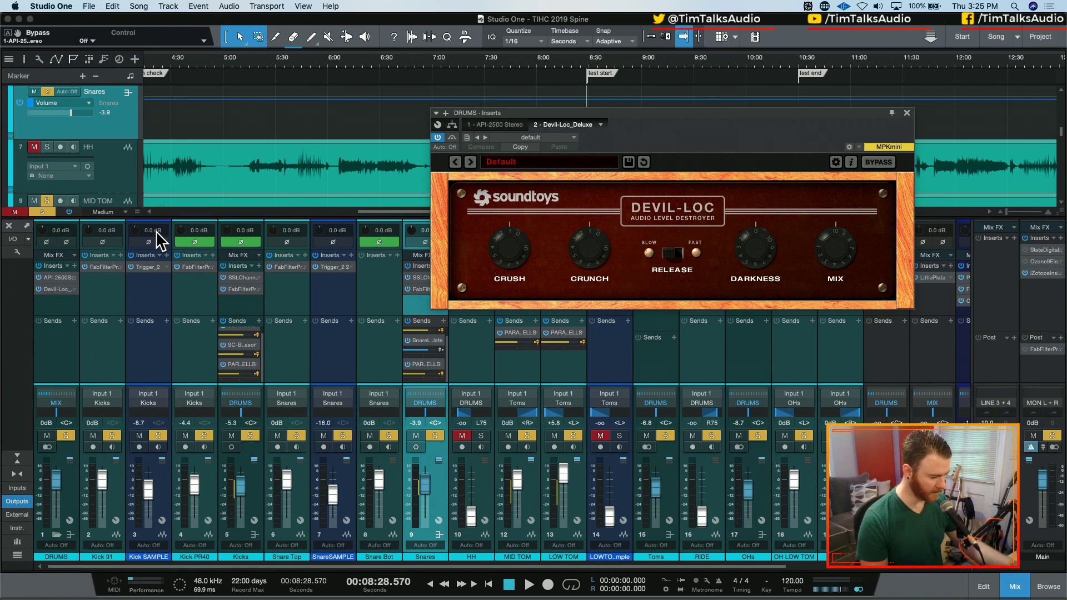
left_click_drag(839, 269, 843, 320)
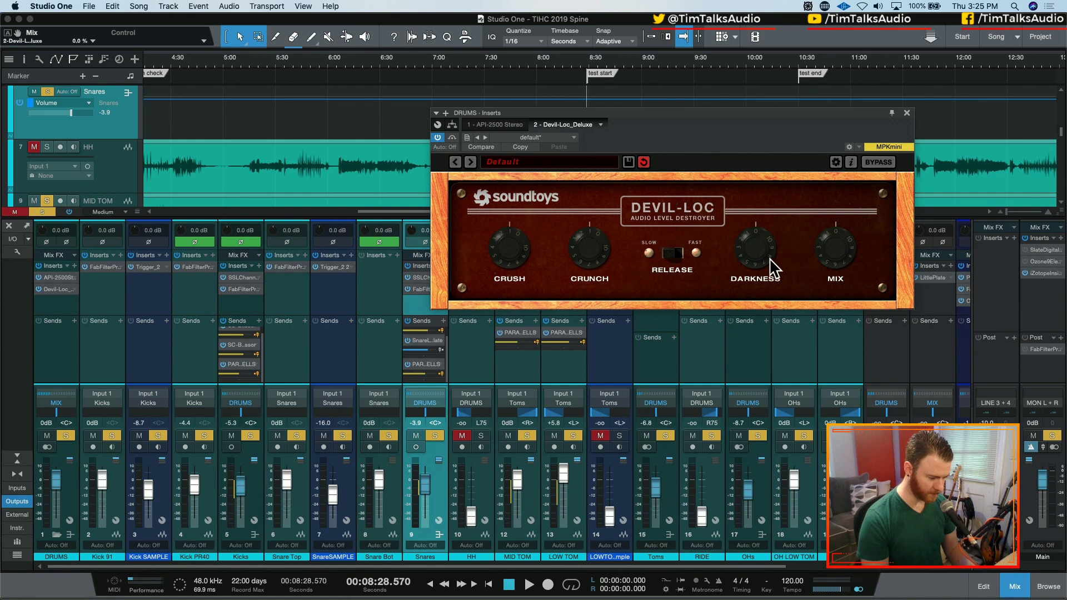
left_click(682, 256)
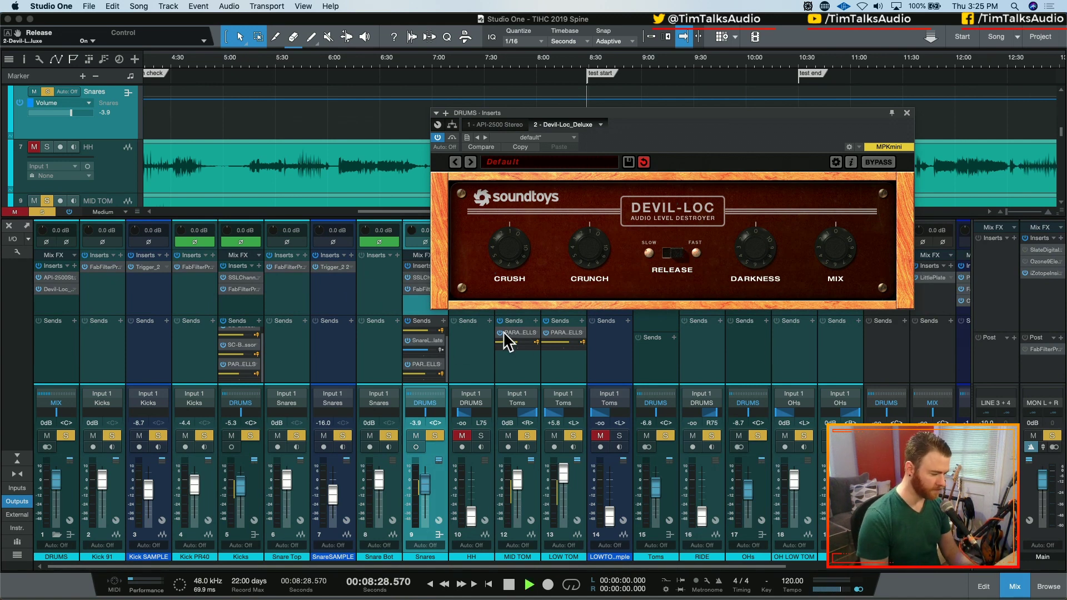
- Audition the soloed drums from the test start marker while uncovering the tom channels in the mixer
key("space")
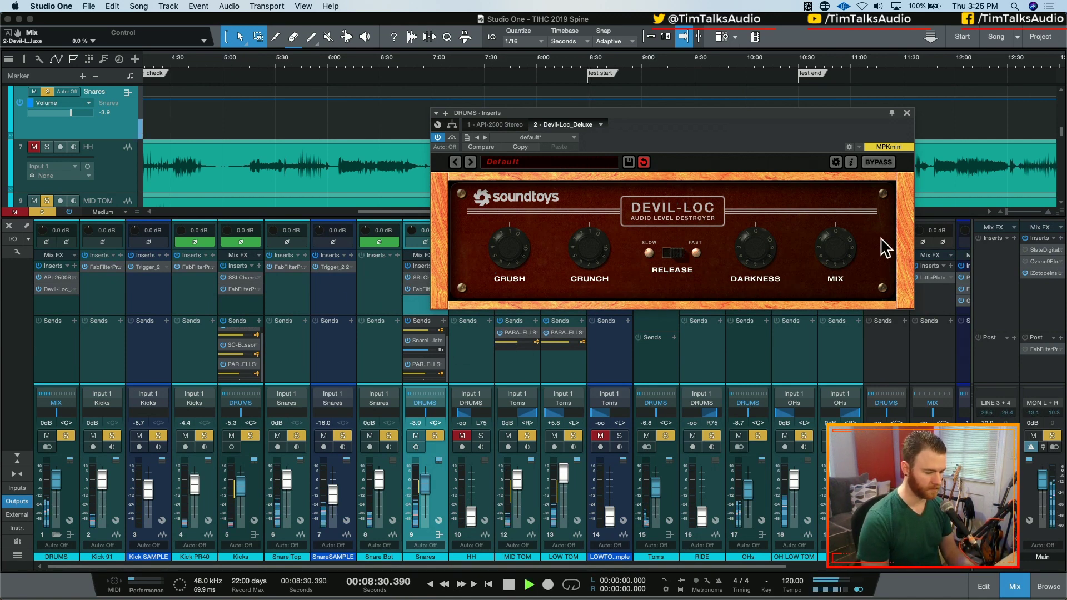
key("space")
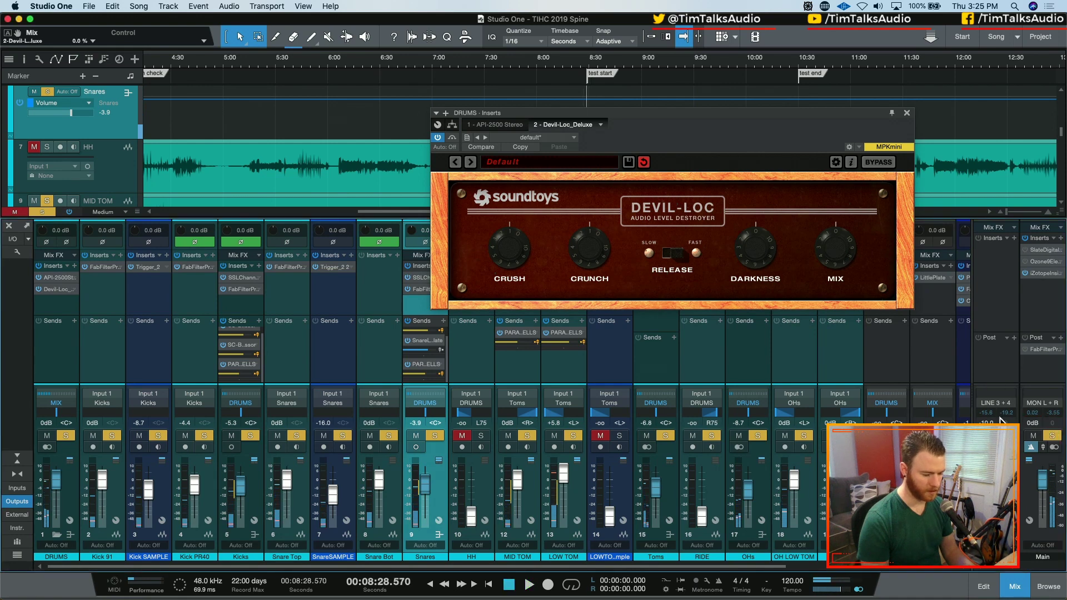
key("space")
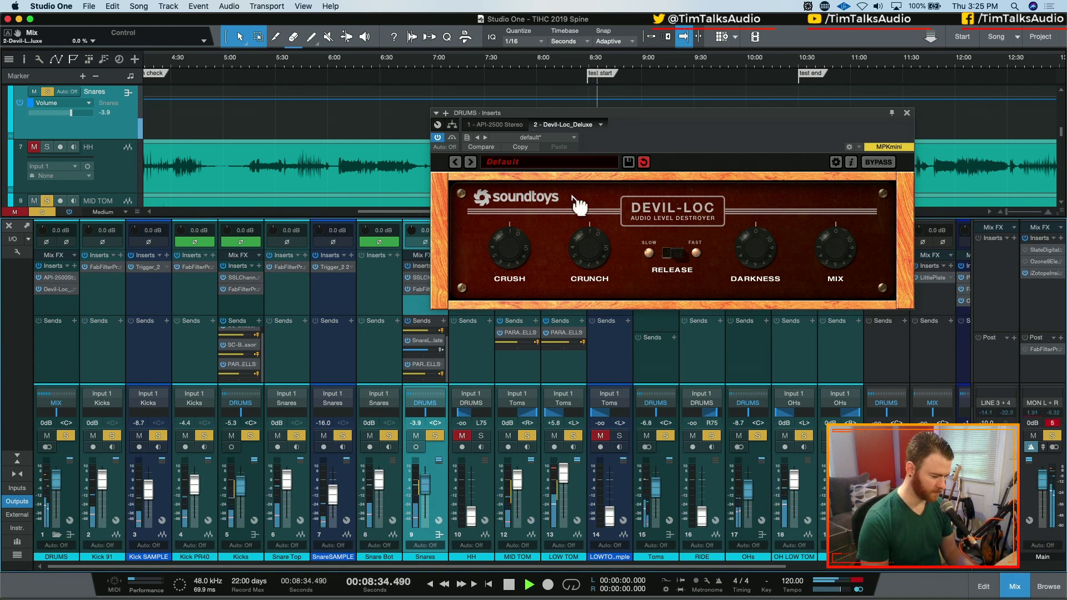
left_click_drag(605, 115, 834, 271)
key("space")
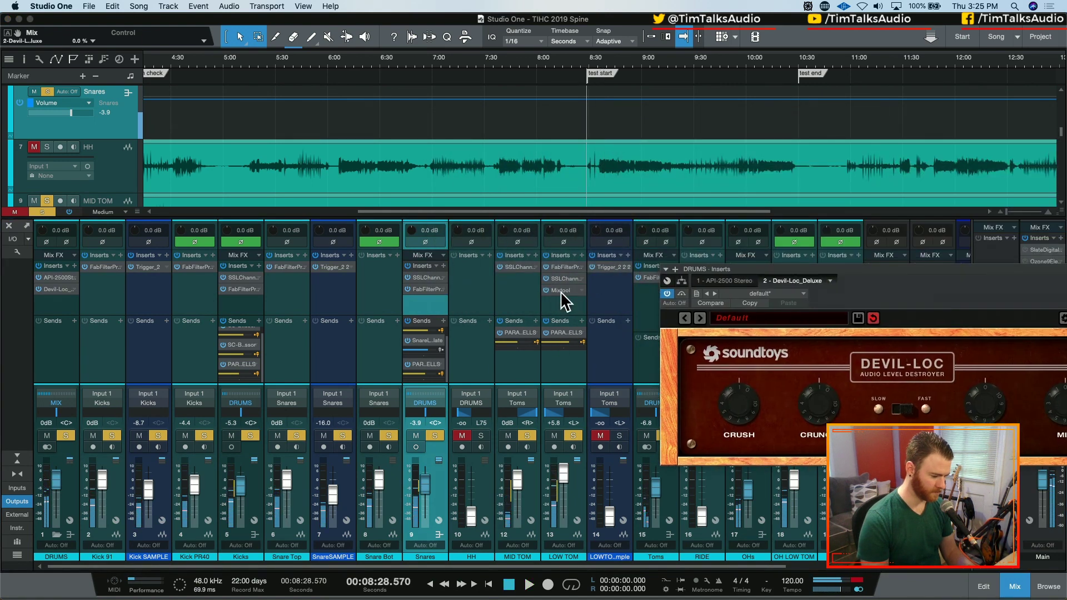
- Inspect the LOW TOM channel's Mixtool and SSLChannel Mono inserts while the drums play
left_click(557, 298)
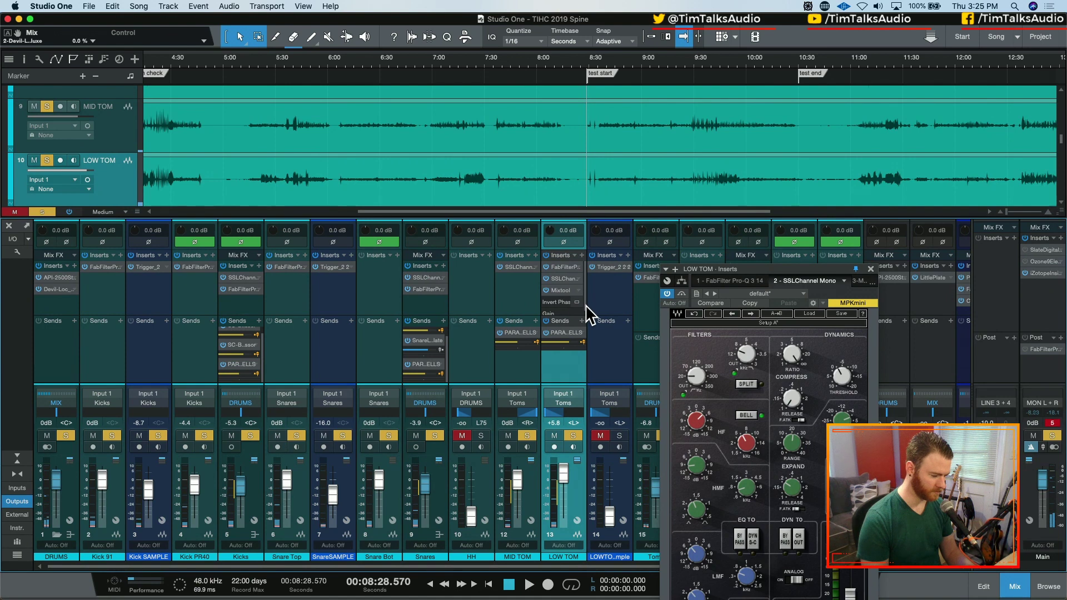
left_click(539, 298)
key("space")
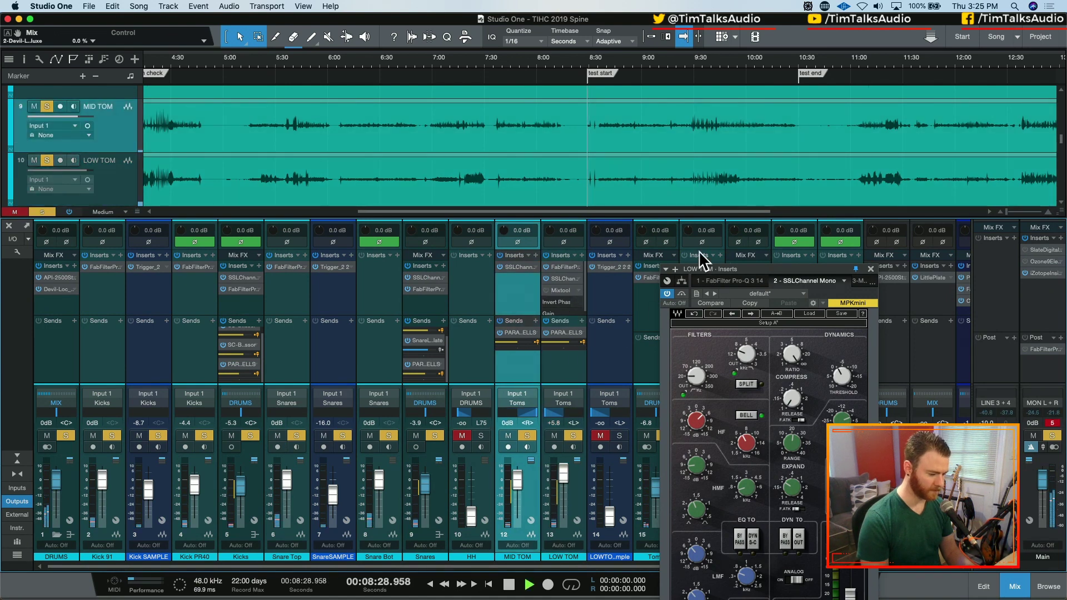
left_click_drag(710, 273, 603, 84)
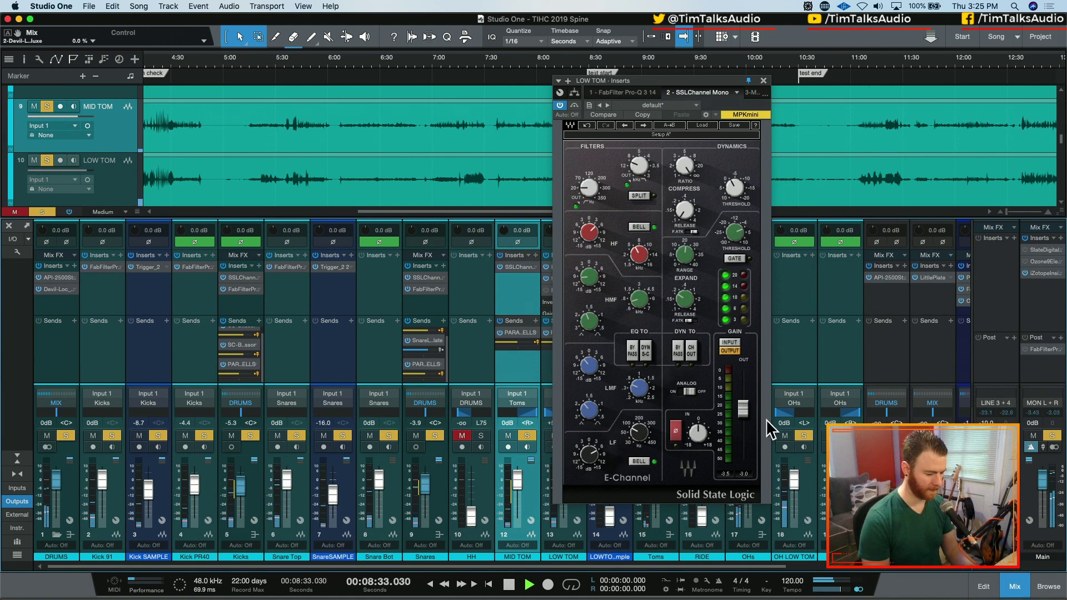
- Reopen the DRUMS bus's Devil-Loc_Deluxe, close the LOW TOM channel's plug-in and place Devil-Loc clear of other windows
left_click(52, 298)
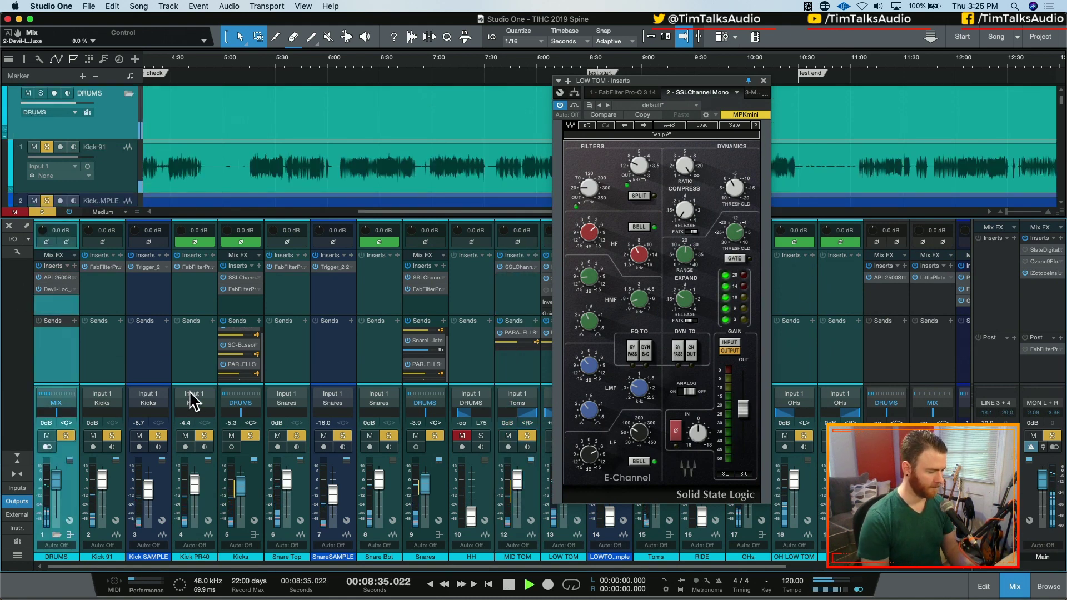
left_click(52, 288)
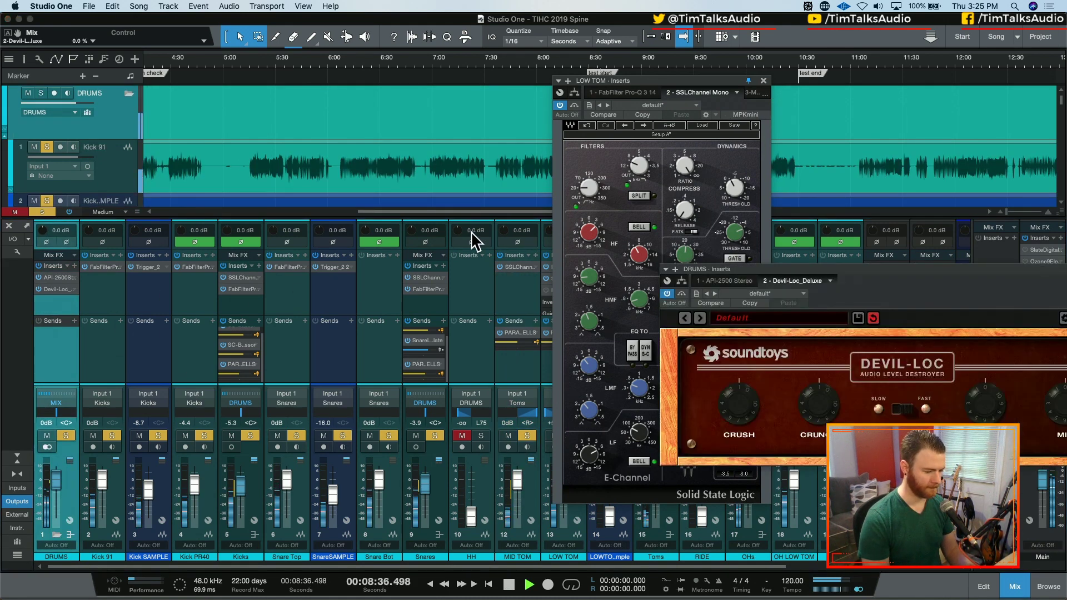
left_click(763, 80)
left_click_drag(792, 270, 419, 139)
- Dial in Devil-Loc during playback with Crush at about 5.9, Crunch raised and Mix at about 11.5%, and stop playback
left_click_drag(701, 266, 710, 296)
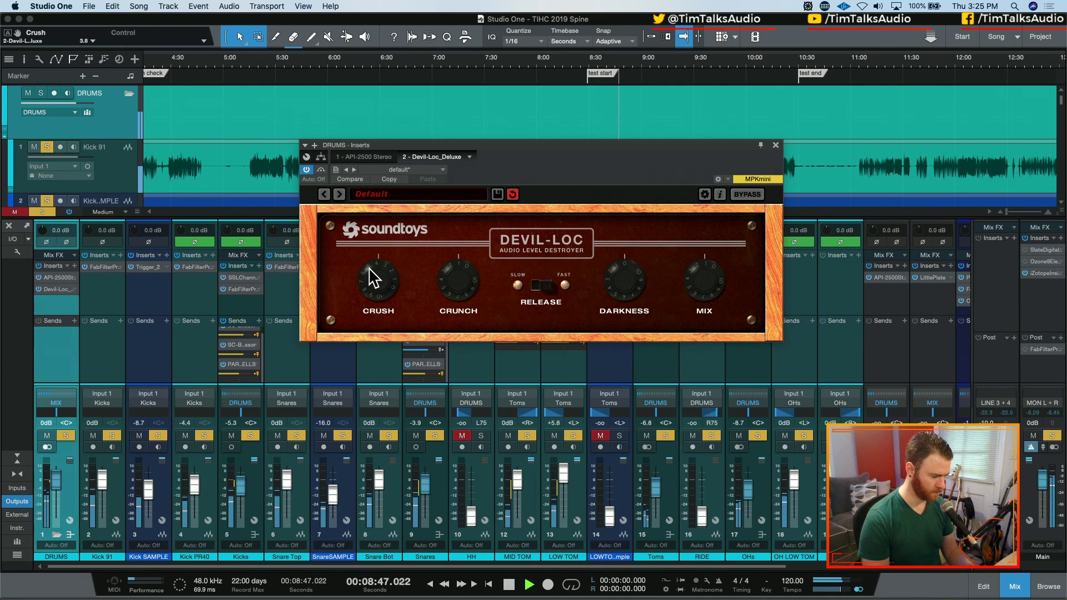
left_click_drag(369, 265, 368, 195)
left_click_drag(710, 290, 710, 269)
left_click_drag(372, 285, 379, 414)
left_click_drag(452, 279, 455, 257)
left_click_drag(369, 291, 365, 261)
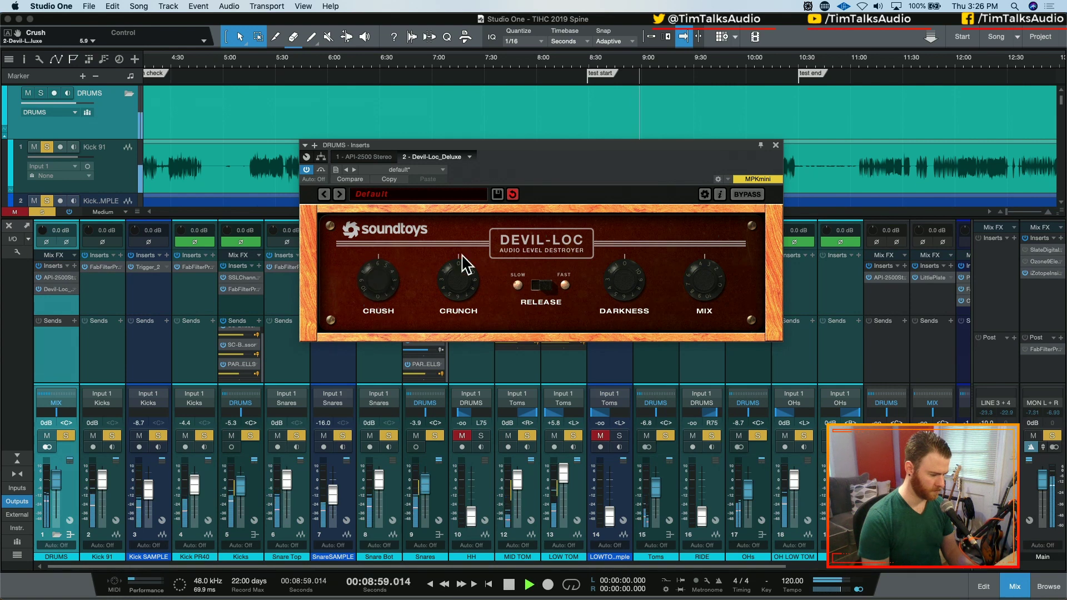
left_click_drag(718, 286, 696, 328)
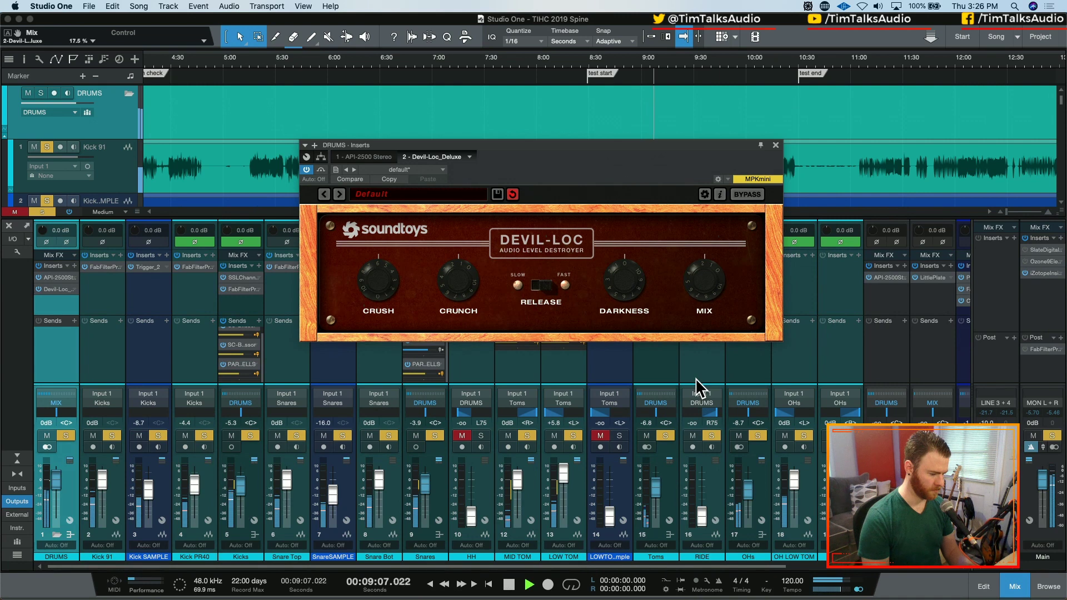
key("space")
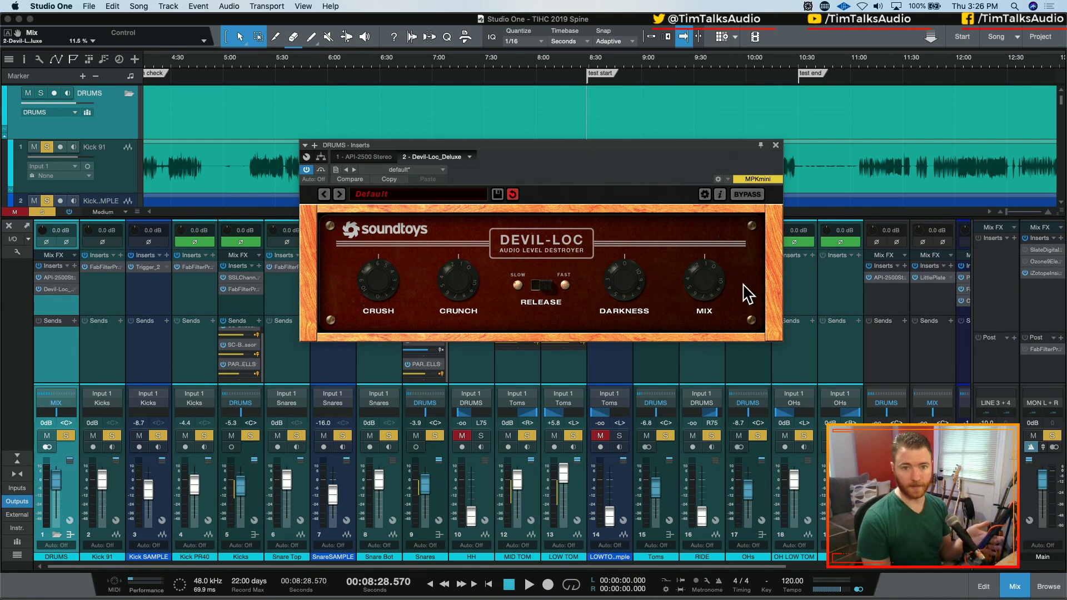
- Play the drums from the test start marker and compare them with Devil-Loc bypassed and active
key("space")
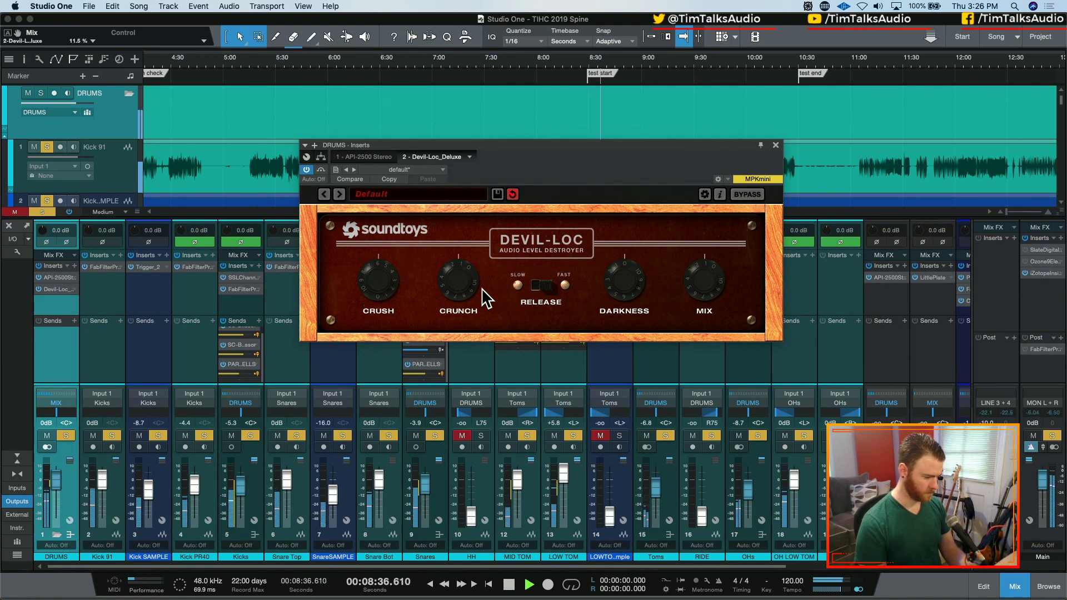
left_click(320, 169)
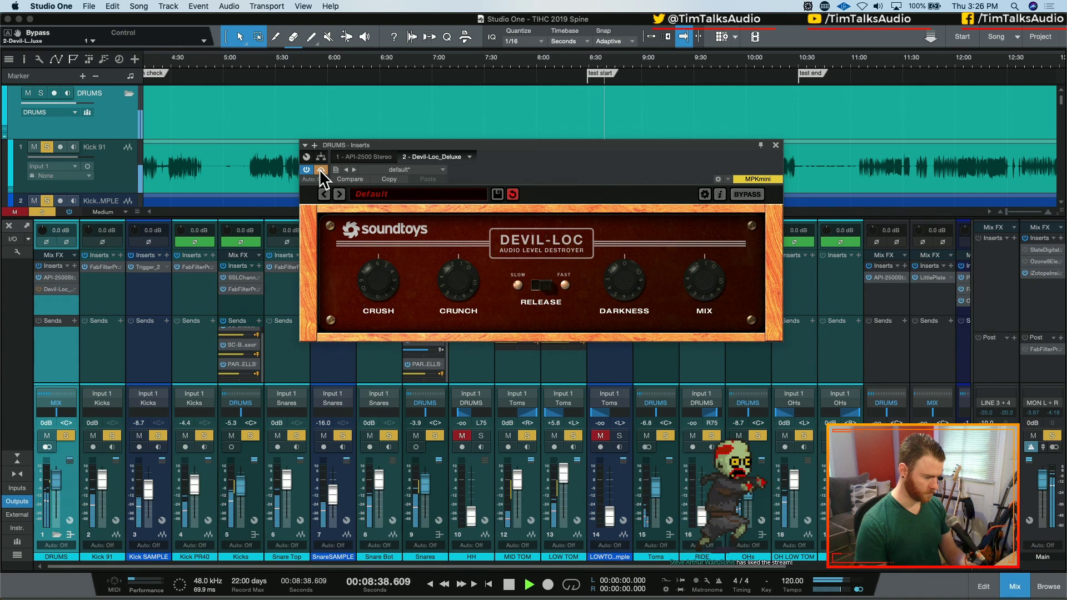
left_click(320, 170)
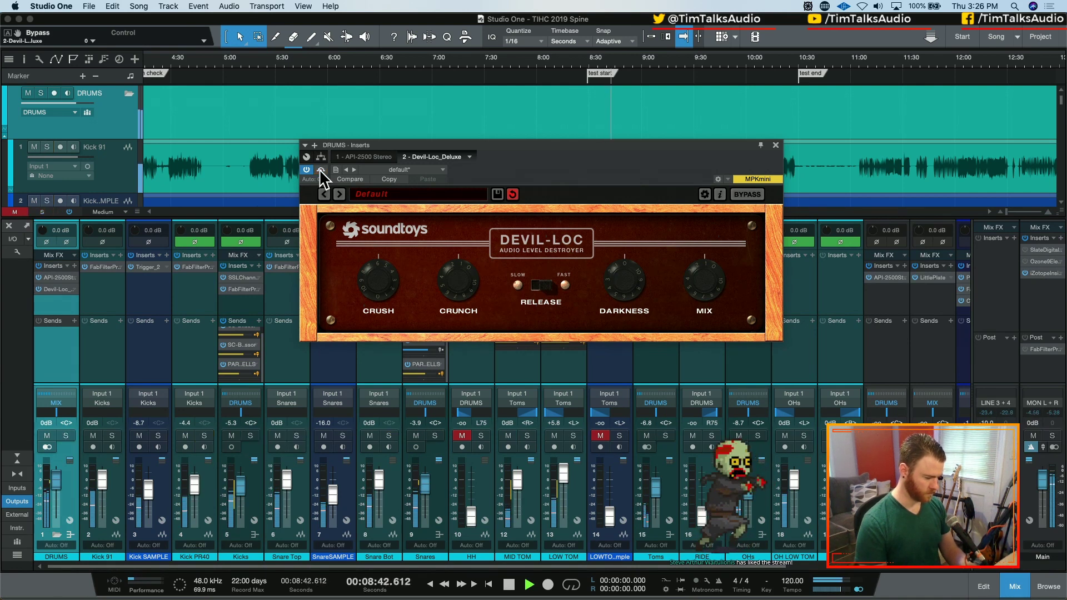
- Compare Devil-Loc bypassed and active on the DRUMS bus within the full mix, briefly soloing the drums
left_click(320, 169)
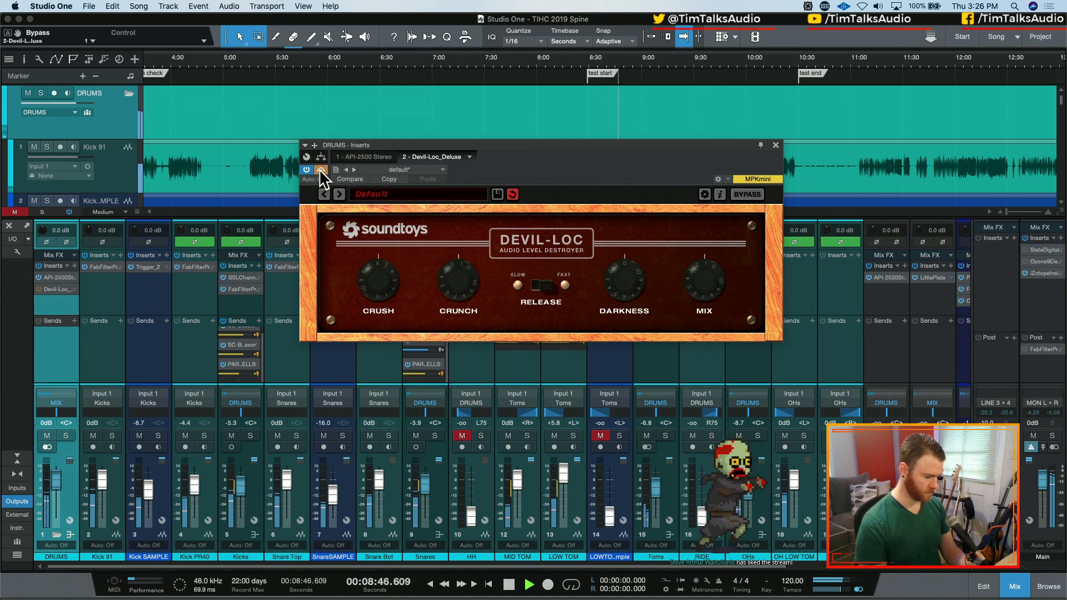
left_click(320, 169)
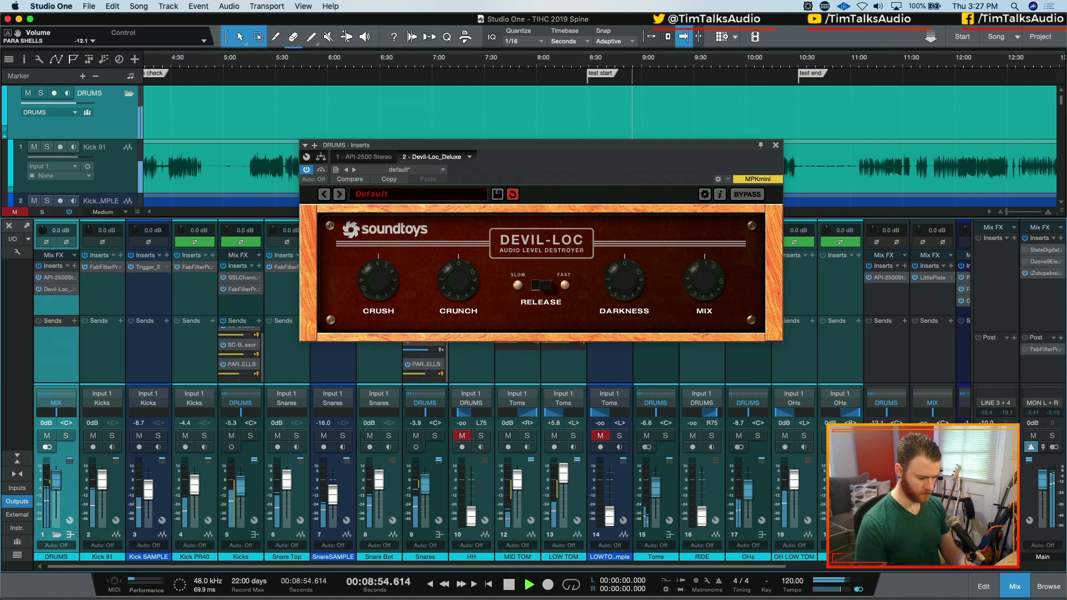
left_click(321, 170)
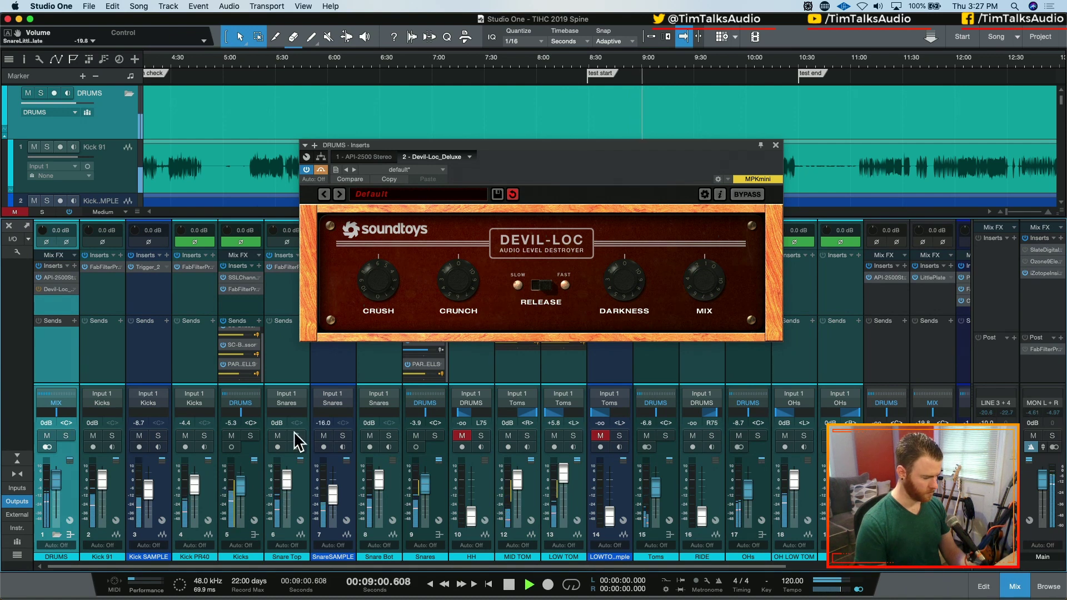
key("s")
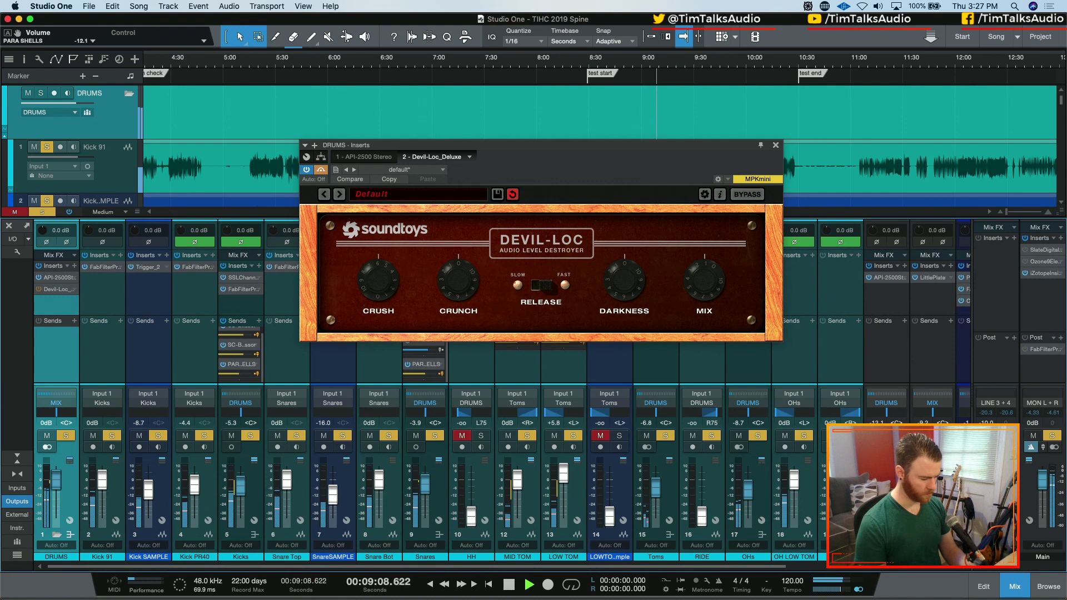
key("s")
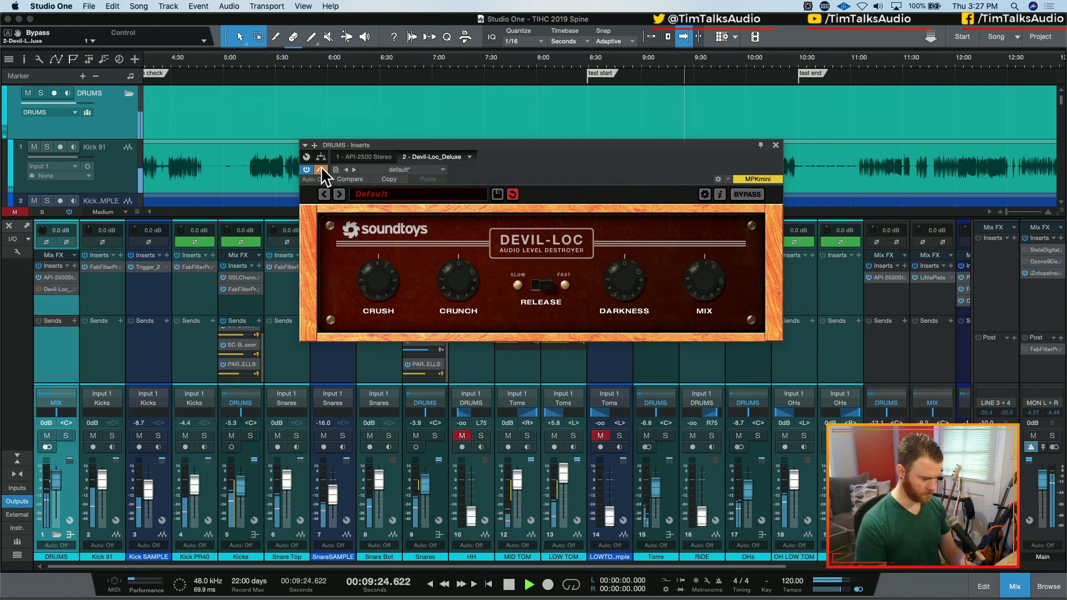
left_click(321, 169)
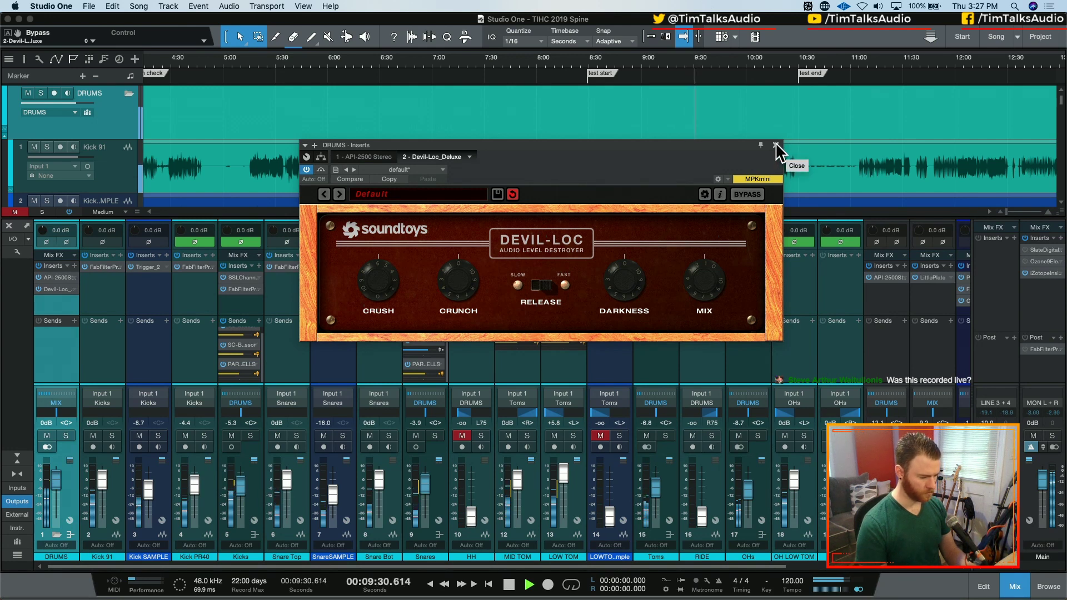
- Deactivate Devil-Loc, close its window, stop playback and remove the plug-in from the DRUMS bus
left_click(306, 169)
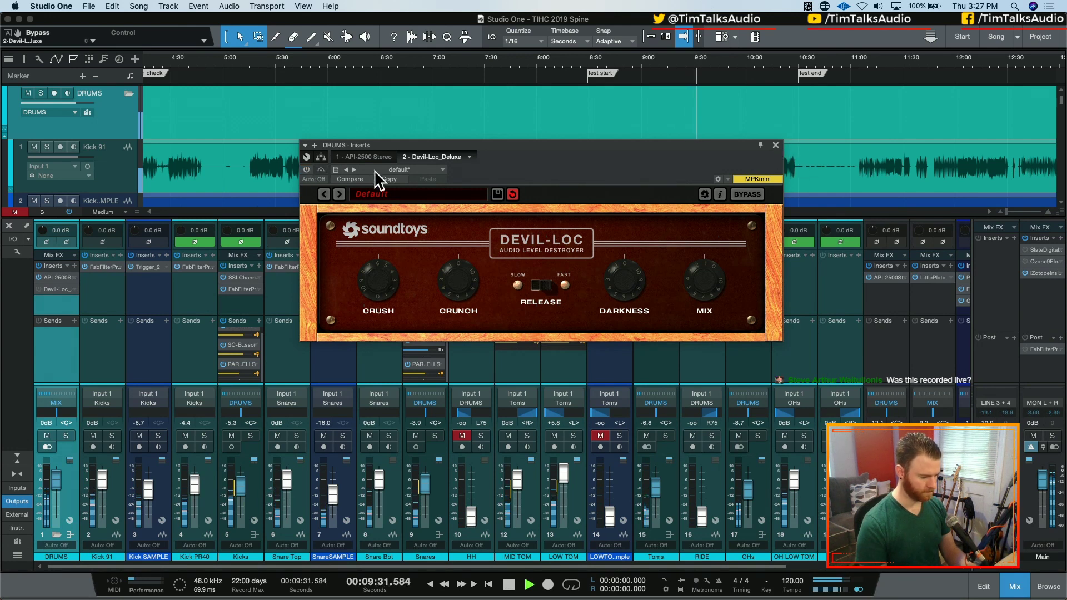
left_click(775, 145)
key("space")
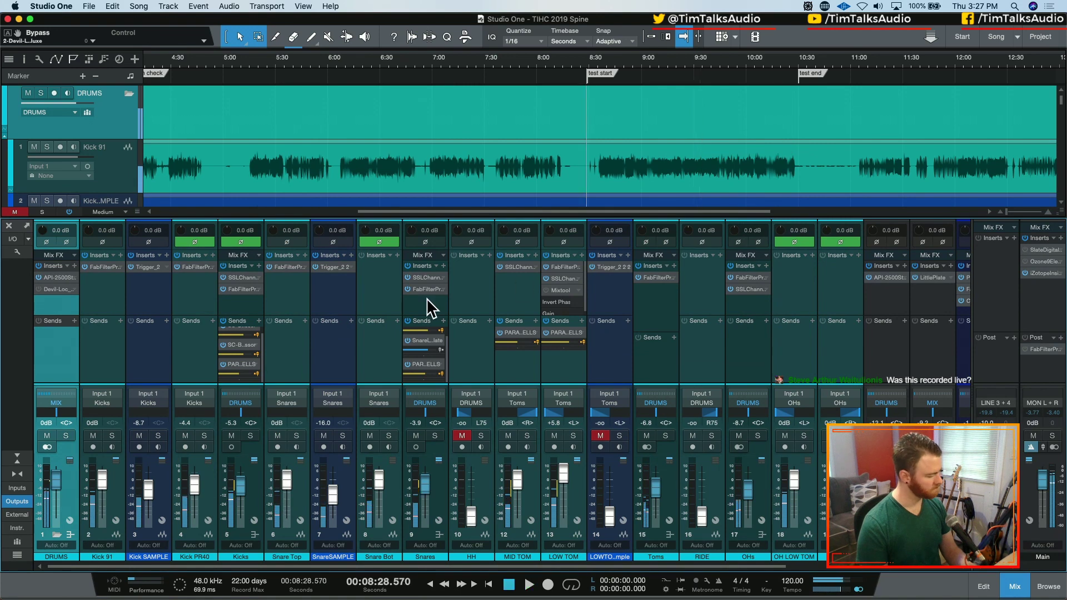
right_click(72, 296)
left_click(132, 406)
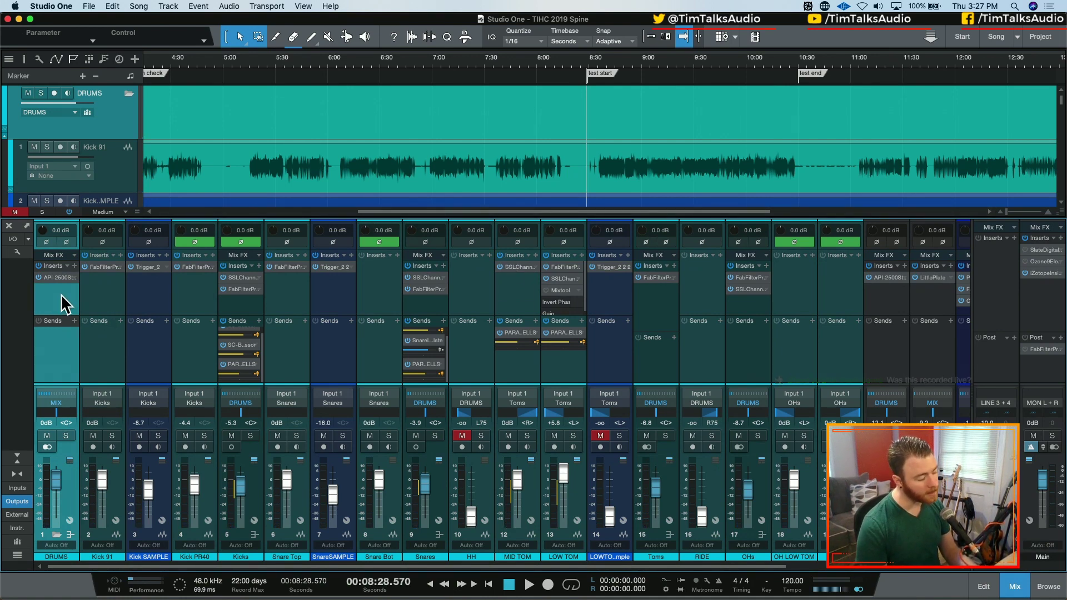
- Add a new FX channel named DRUM SAT for parallel drum saturation
left_click(74, 321)
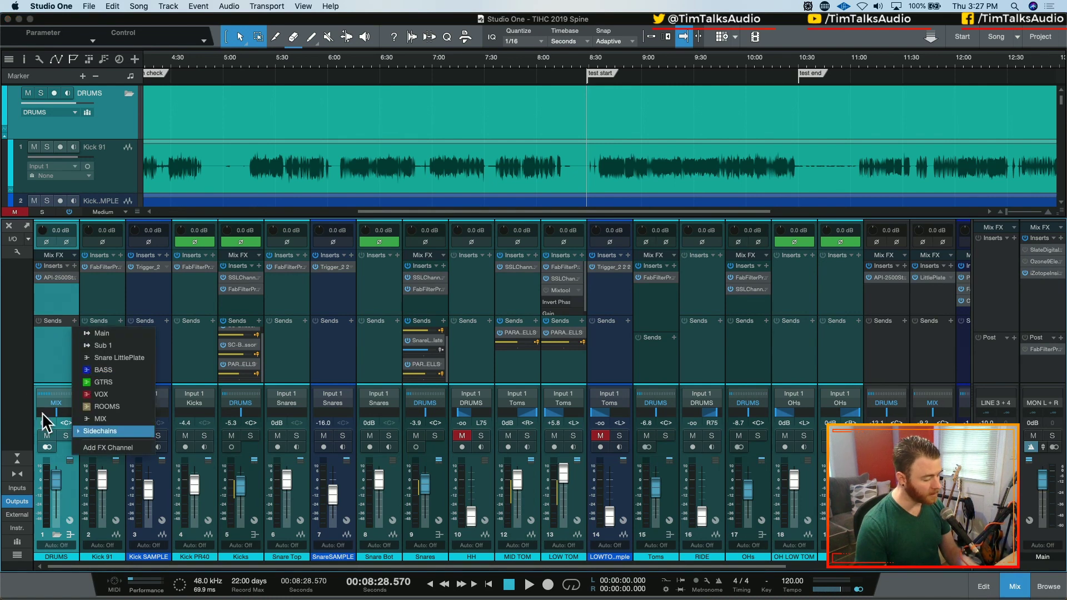
left_click(39, 356)
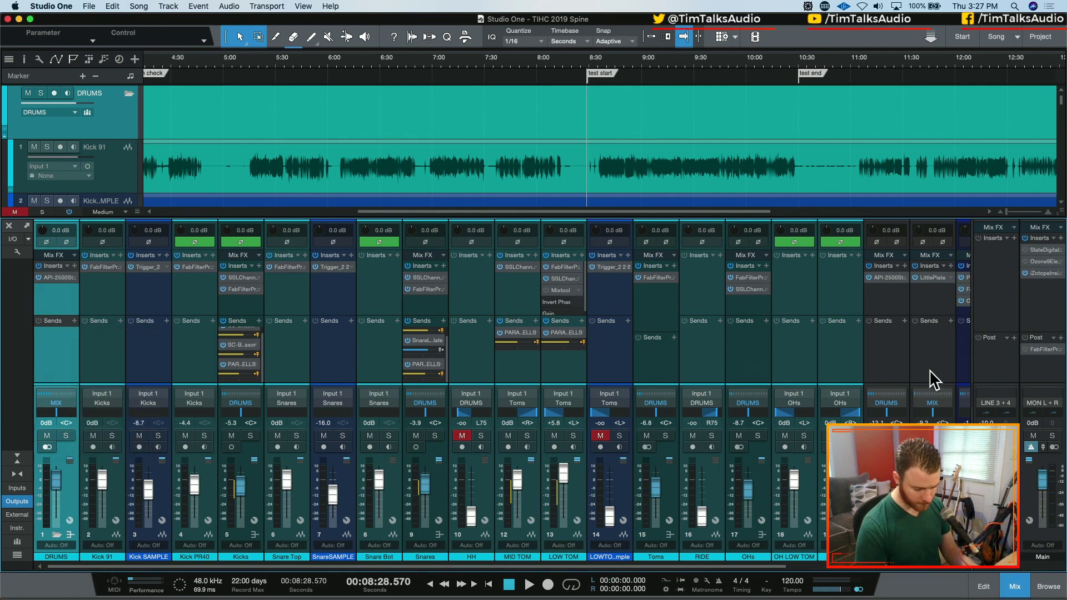
right_click(48, 350)
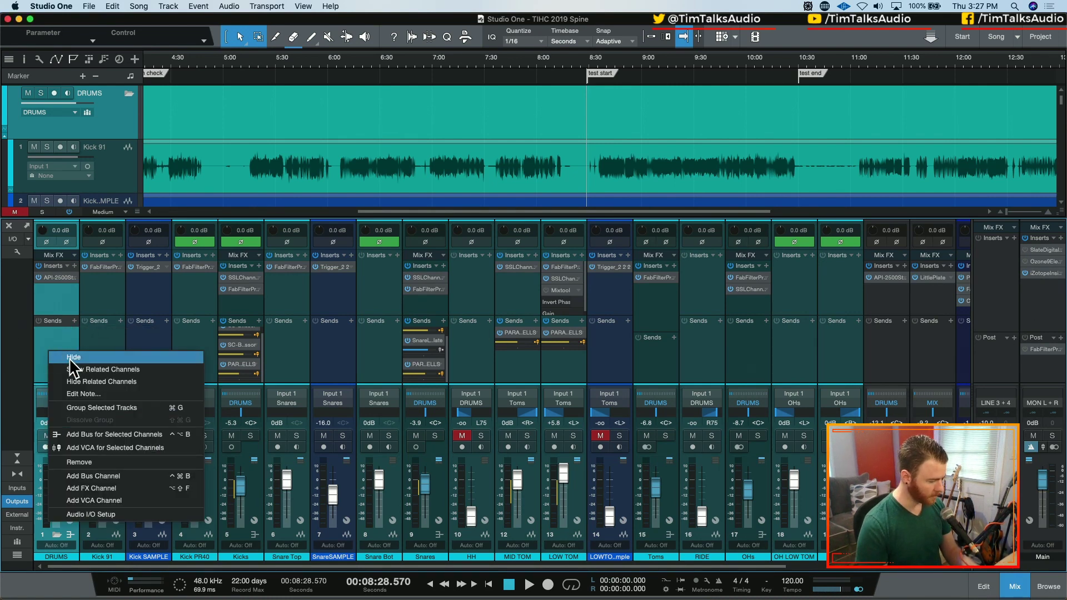
left_click(125, 488)
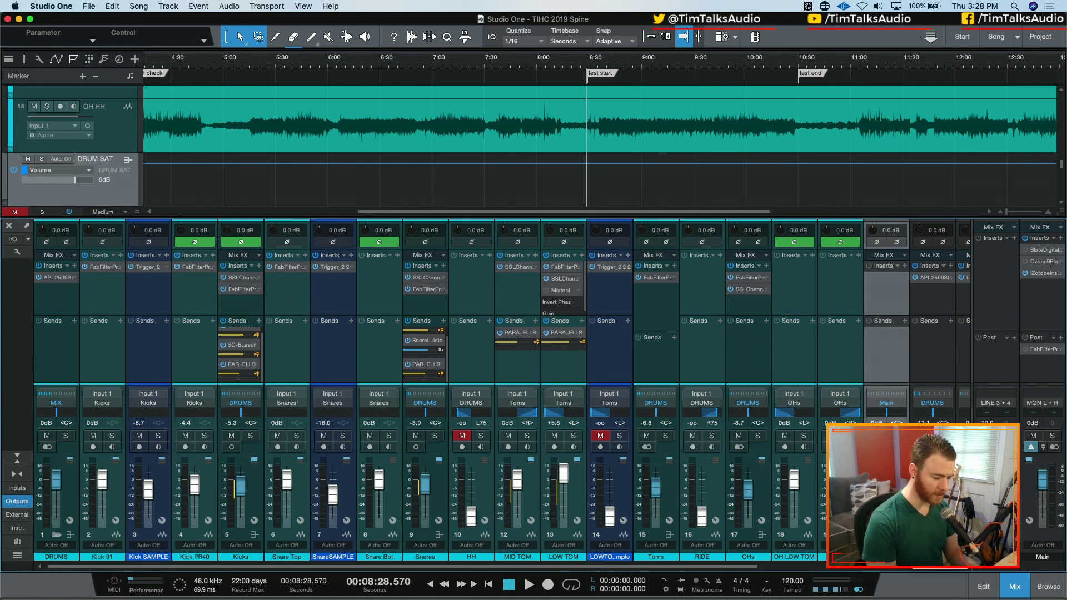
- Search the plug-ins for "dev" and insert Devil-Loc_Deluxe on the DRUM SAT channel
left_click(905, 265)
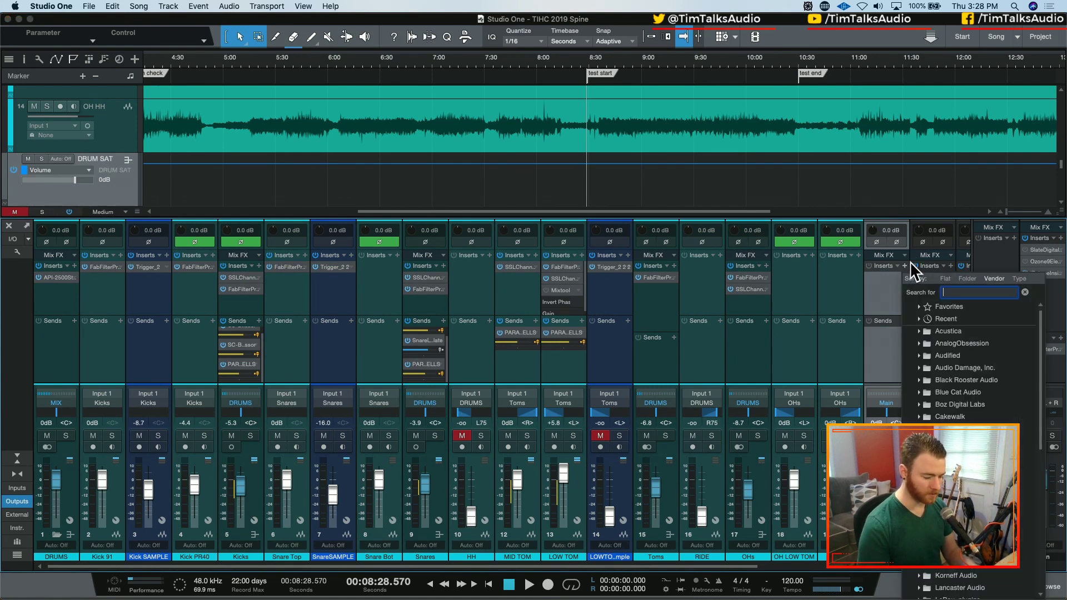
type("deliv")
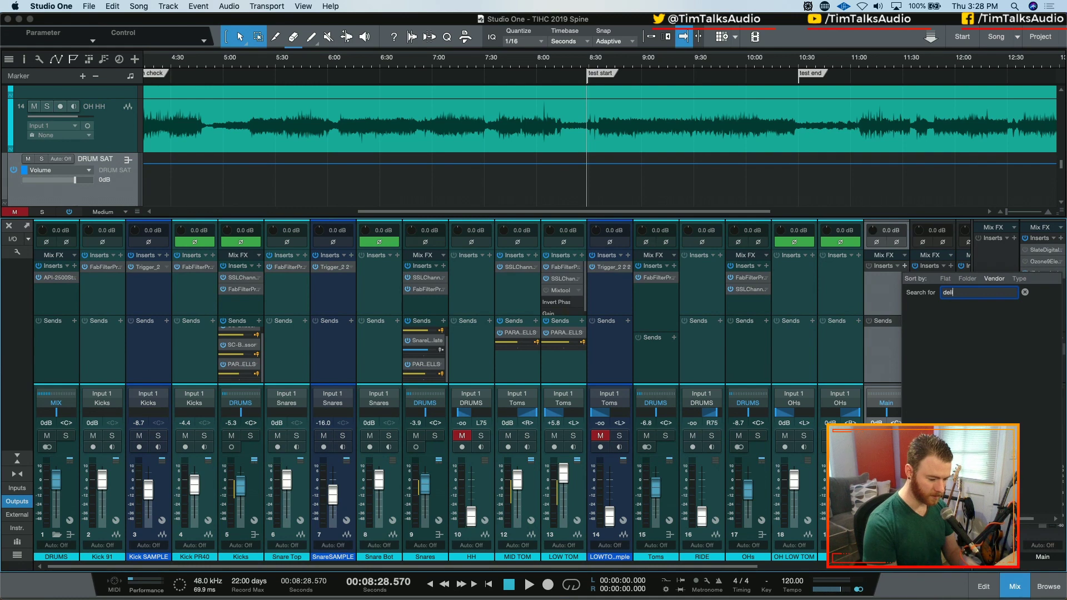
key("BackSpace")
key("BackSpace")
type("v")
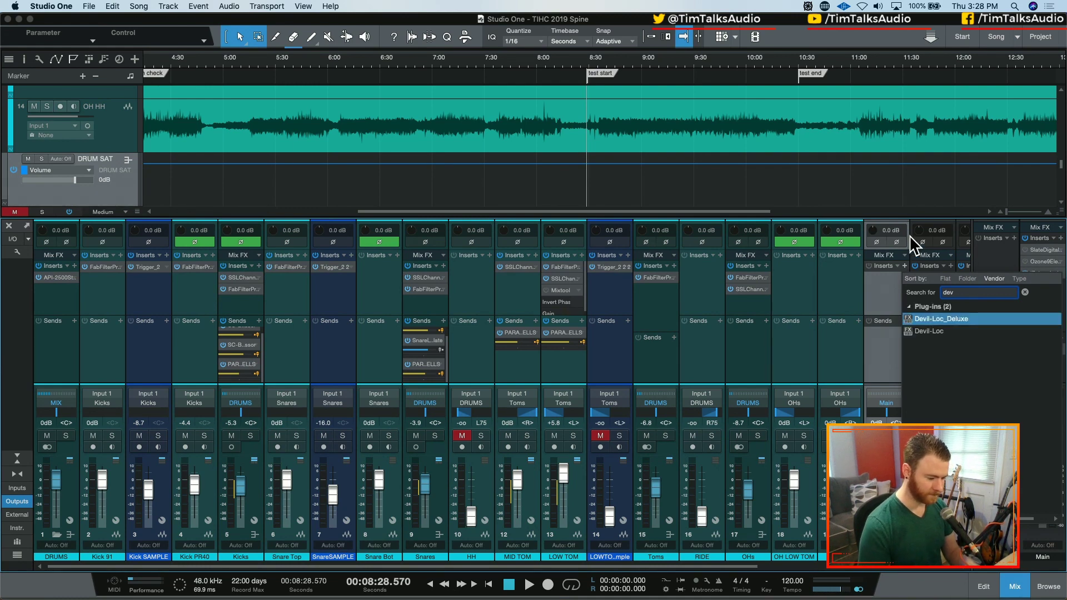
key("Return")
- Dial in Devil-Loc on DRUM SAT with Darkness at 20000 Hz, Crunch raised and Crush at 5.0
left_click_drag(688, 285, 709, 271)
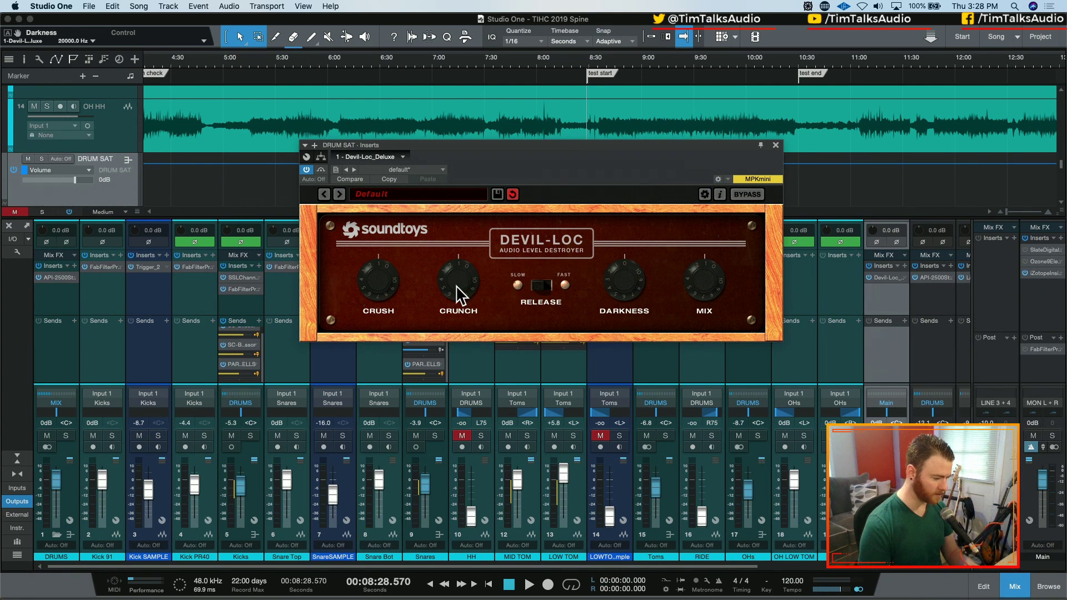
left_click_drag(457, 286, 460, 274)
left_click_drag(380, 286, 388, 267)
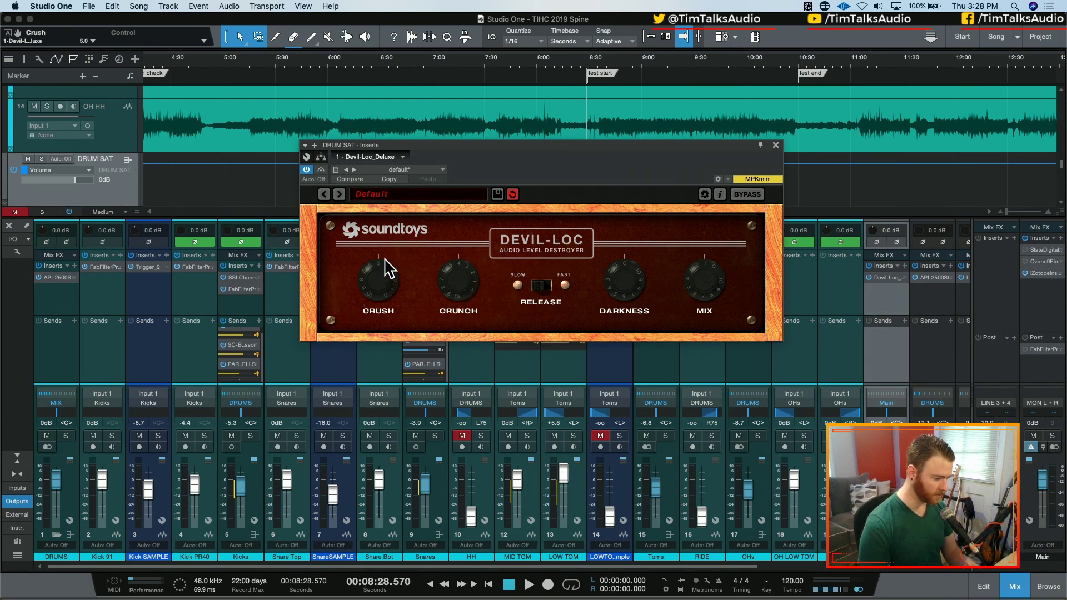
- Add a send from the DRUMS bus to DRUM SAT and switch it to pre-fader
left_click(74, 321)
left_click(137, 364)
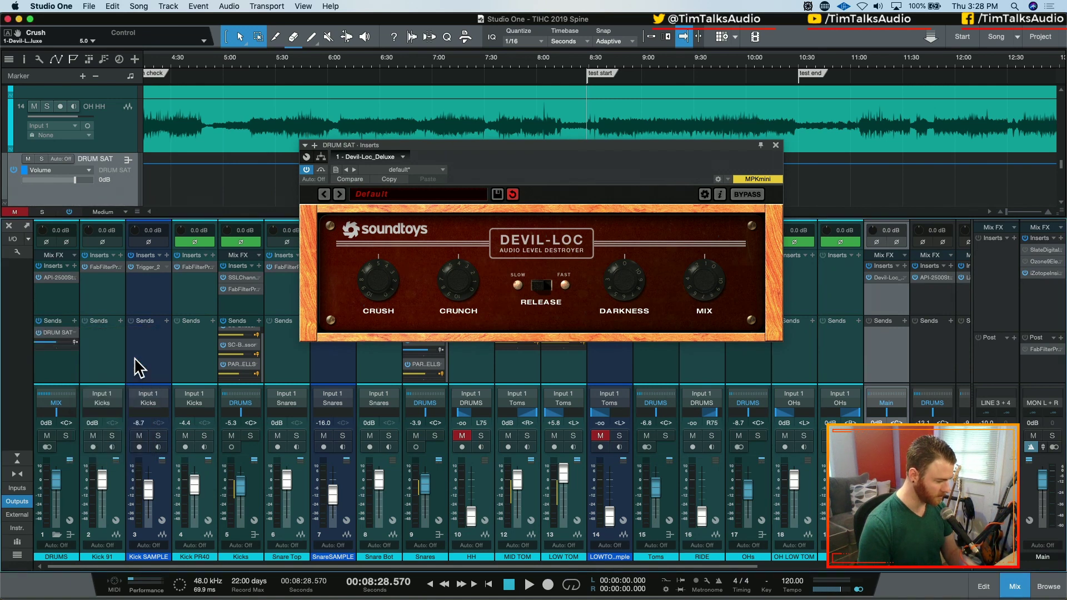
left_click(75, 342)
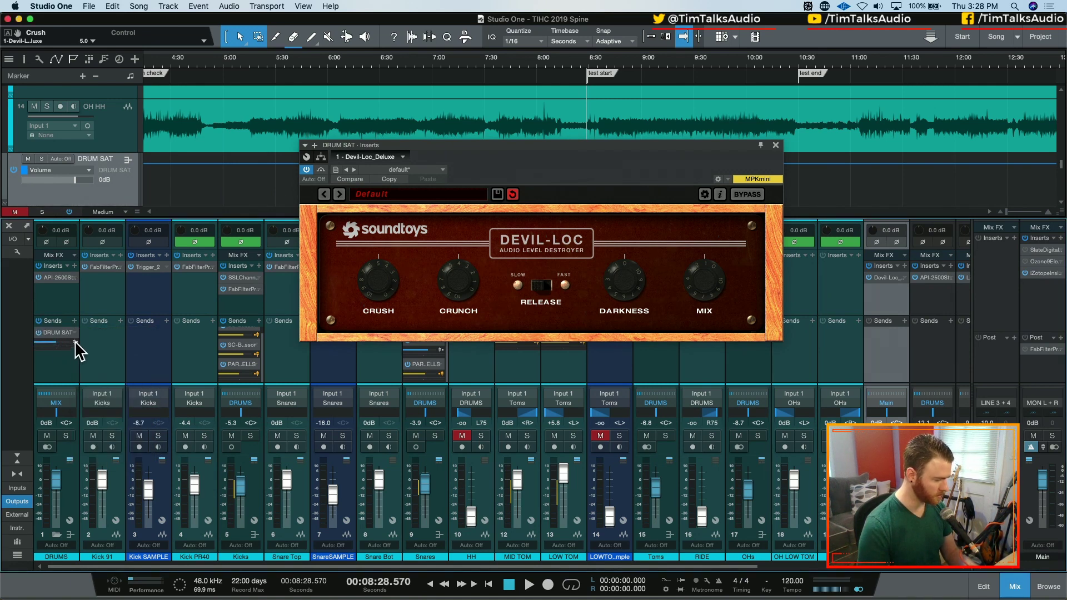
- Lower the DRUM SAT fader to about -12.1 dB during playback and clear the main output's clip indicator
key("space")
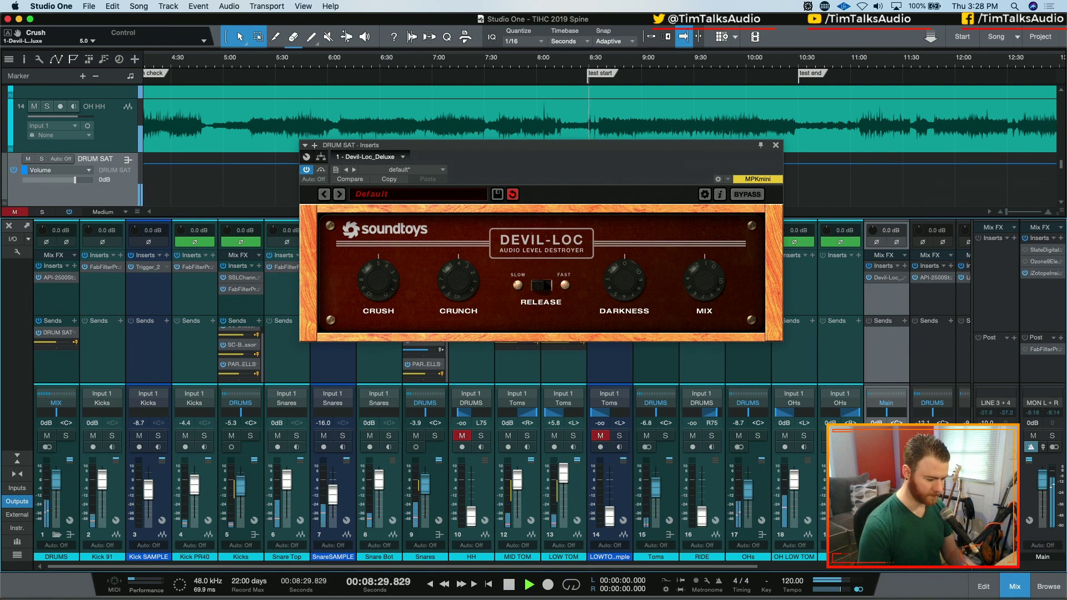
key("space")
left_click(1052, 423)
key("space")
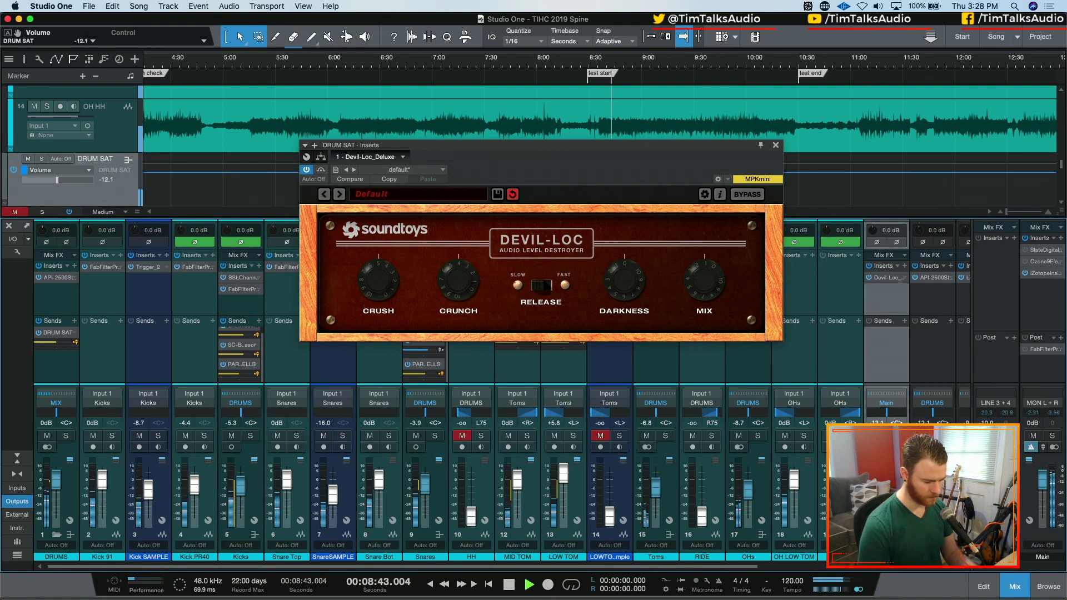
- Solo the drums, compare with the DRUM SAT send muted, switch Devil-Loc's Release and lower DRUM SAT to about -13.1 dB
left_click(65, 436)
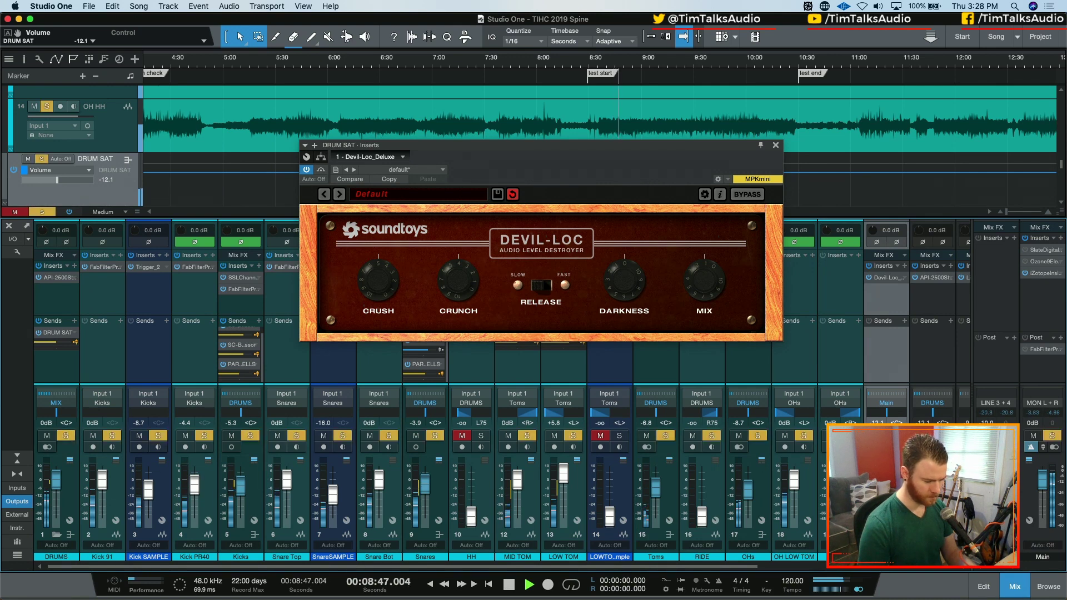
left_click(39, 333)
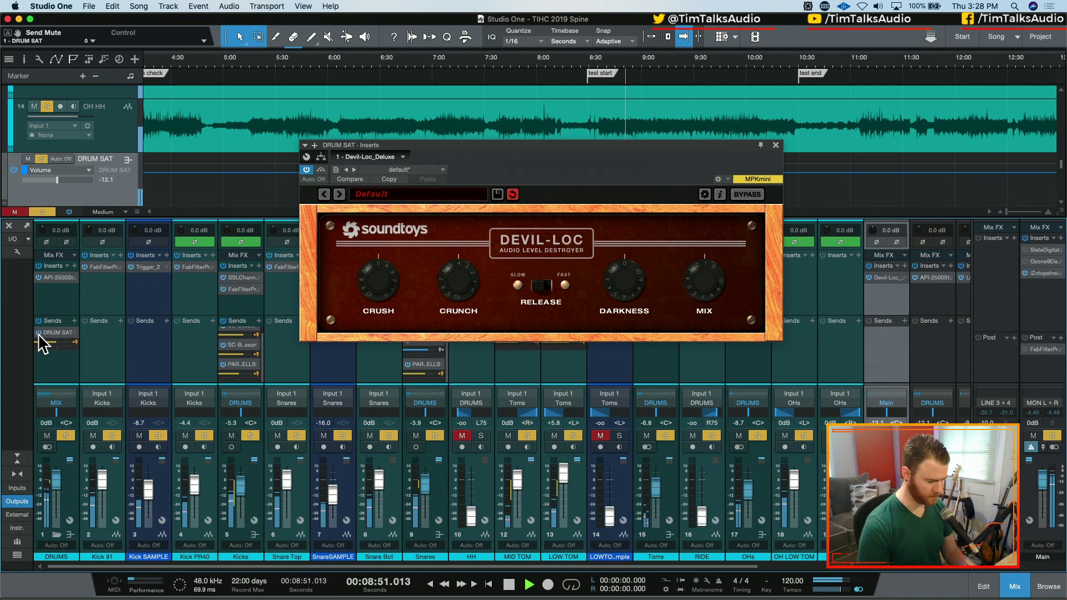
left_click(515, 285)
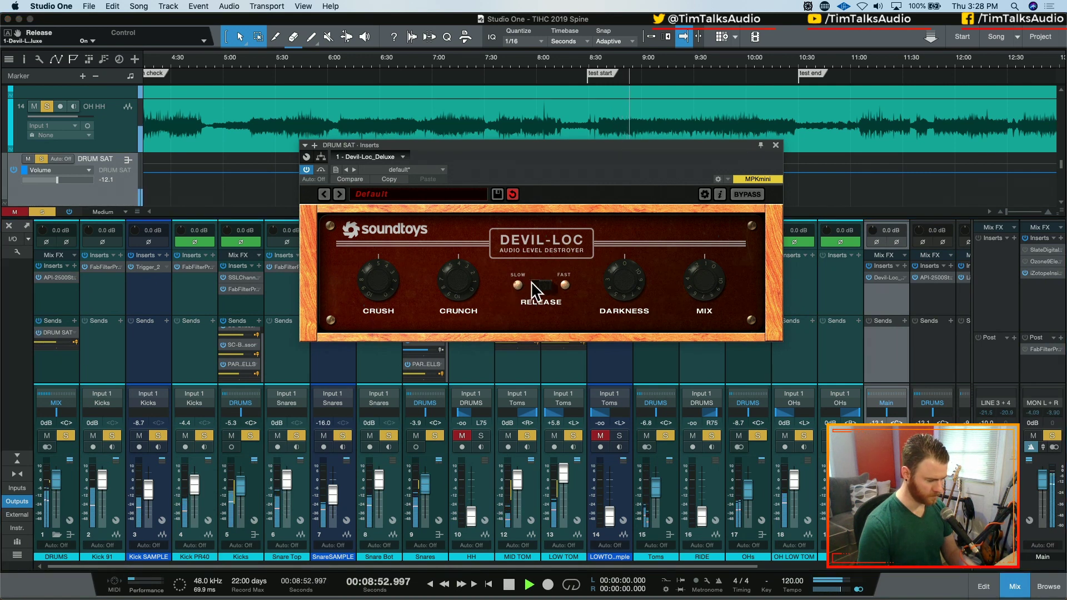
left_click(39, 332)
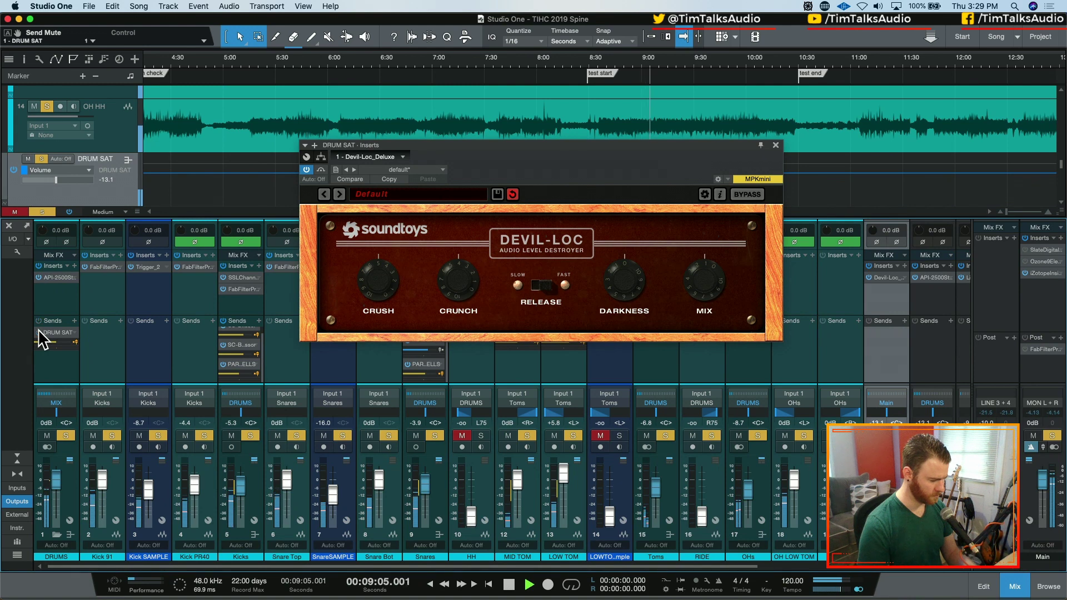
key("space")
- Toggle the DRUM SAT channel's Devil-Loc power and insert Fat Channel after it by searching for "fat"
left_click(869, 277)
left_click(905, 266)
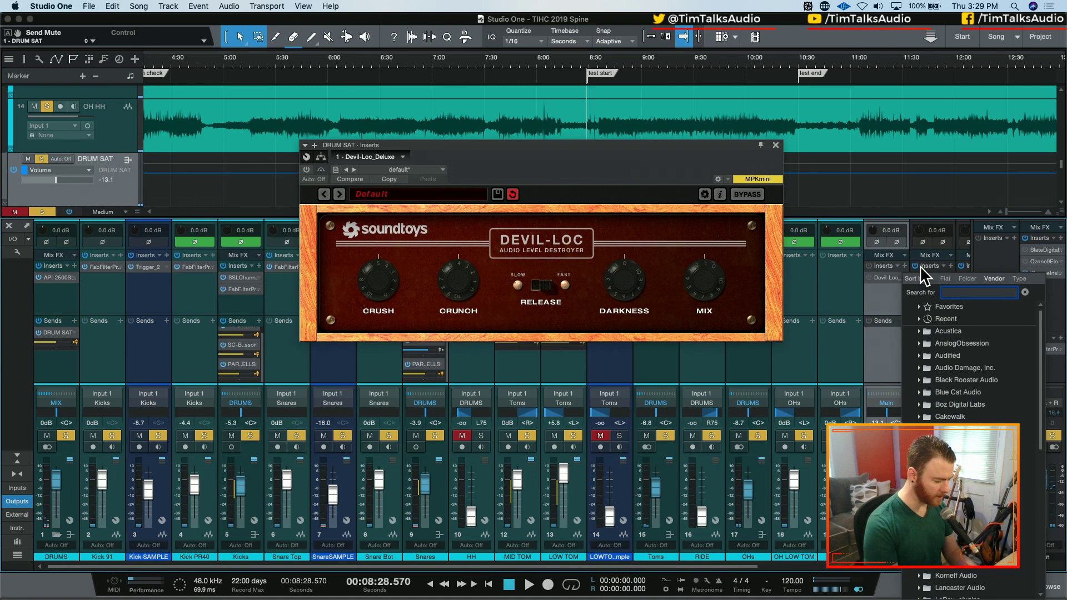
type("fat")
key("Down")
key("Return")
- Power on Fat Channel's Classic Compressor with reduced gain, a higher ratio and Recovery at 100 ms
left_click(546, 195)
left_click(496, 297)
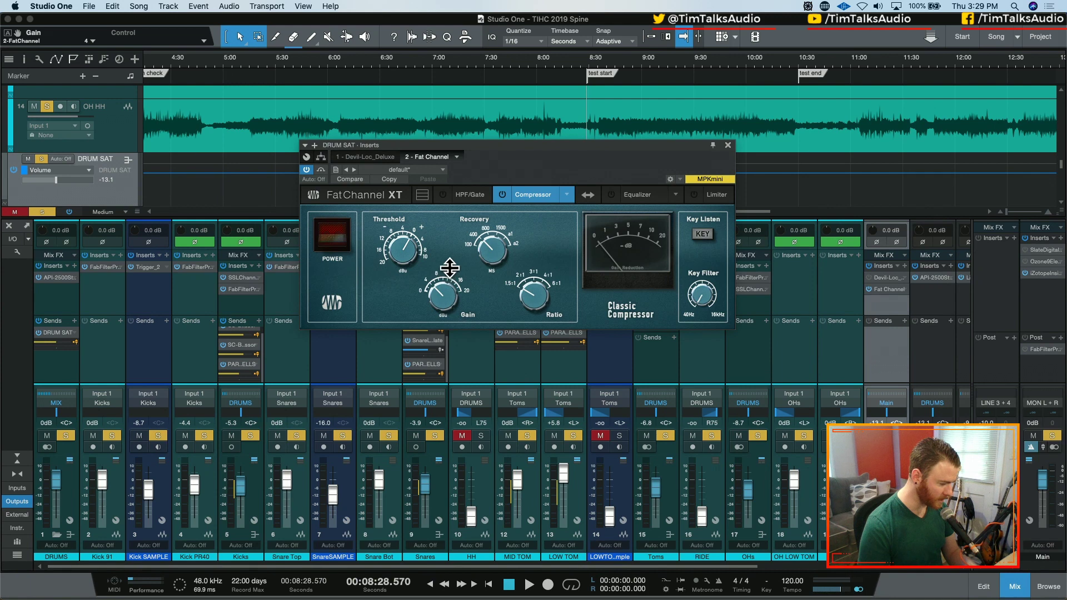
left_click_drag(530, 290, 532, 273)
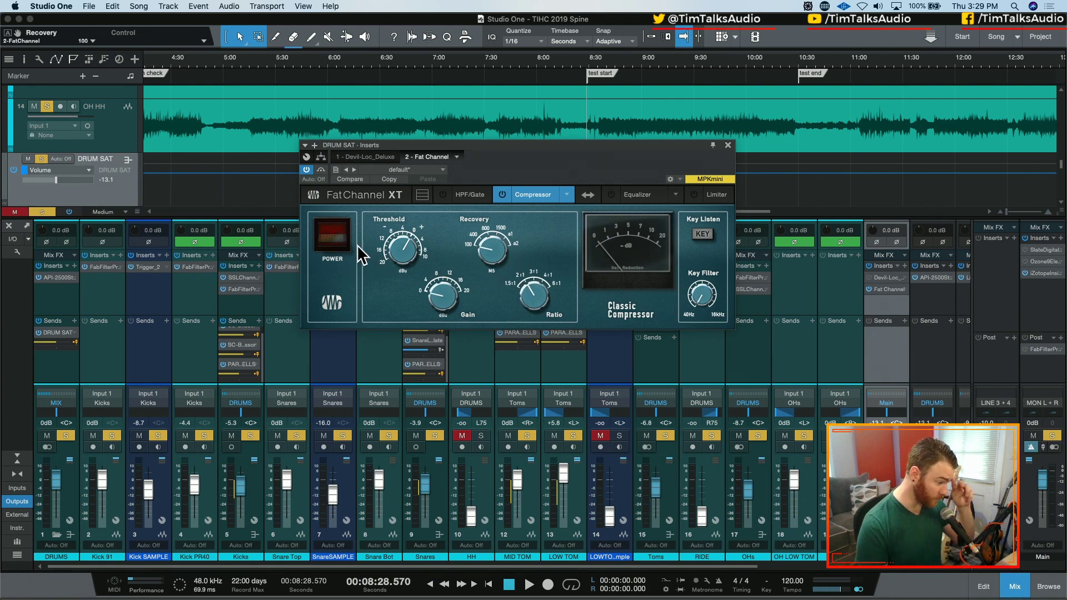
left_click(333, 235)
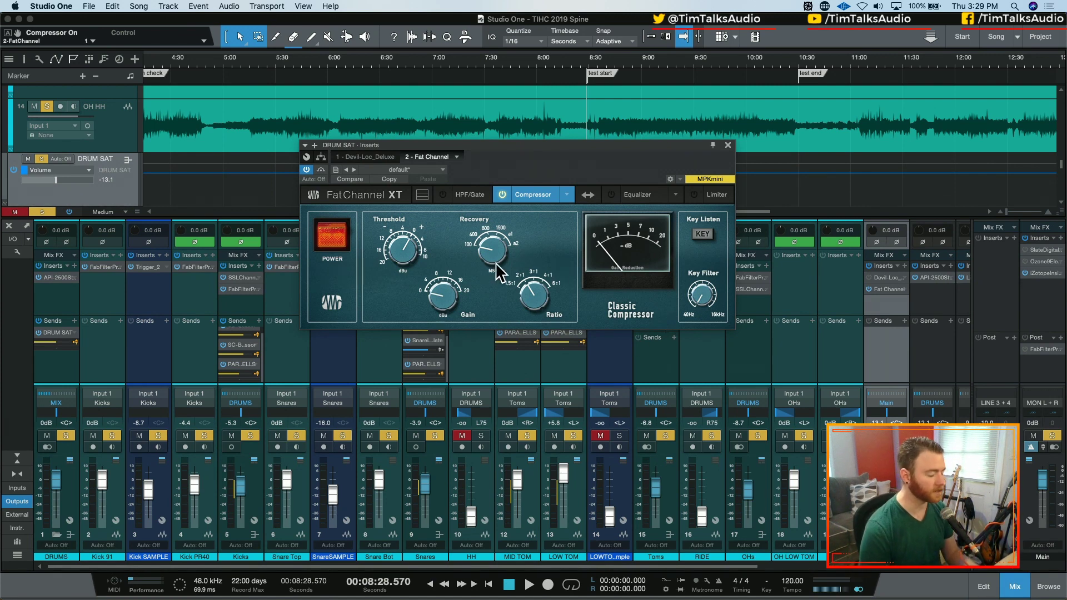
- Play the soloed drums with the DRUM SAT fader reset to 0 dB and raise the Classic Compressor's gain
key("space")
left_click(886, 492, "super")
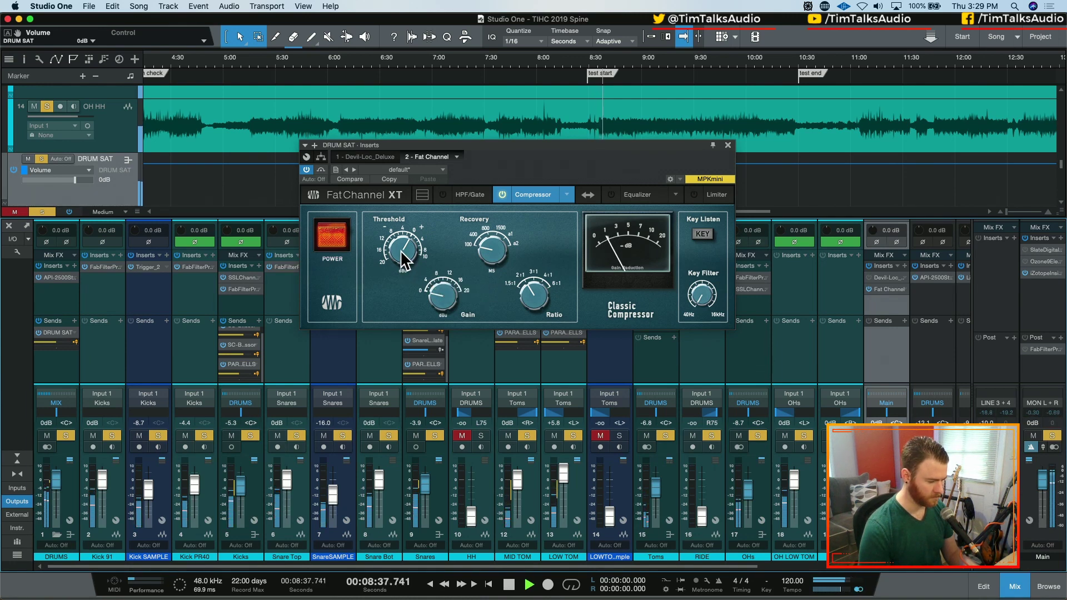
left_click(439, 283)
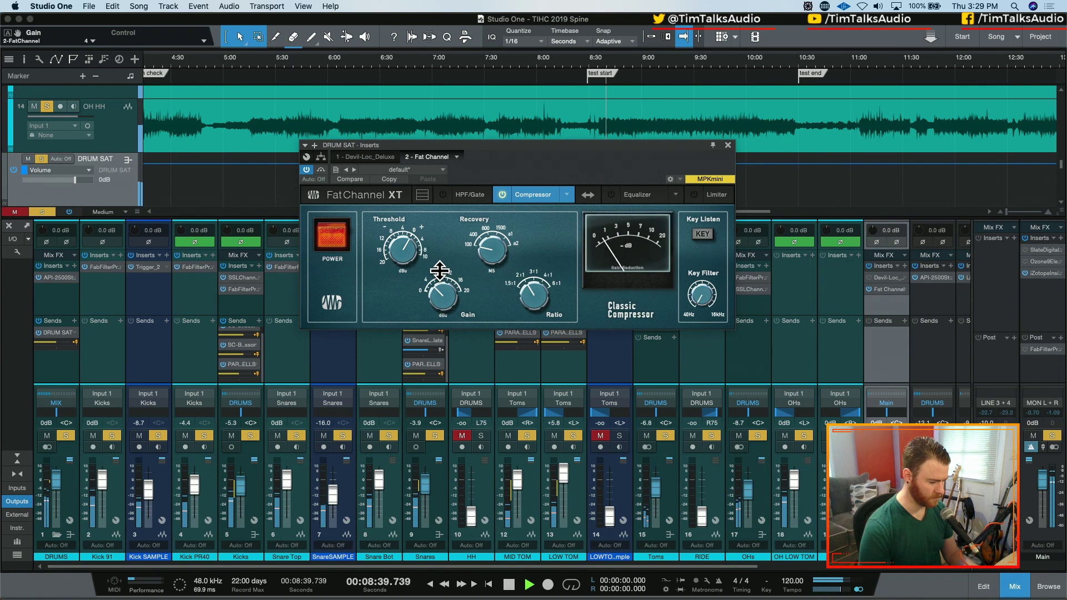
- Lower the DRUM SAT fader to about -10.2 dB, unsolo the drums and clear the main output's clip indicator
mouse_move(887, 479)
left_mouse_down()
mouse_move(886, 517)
mouse_move(886, 490)
left_mouse_up()
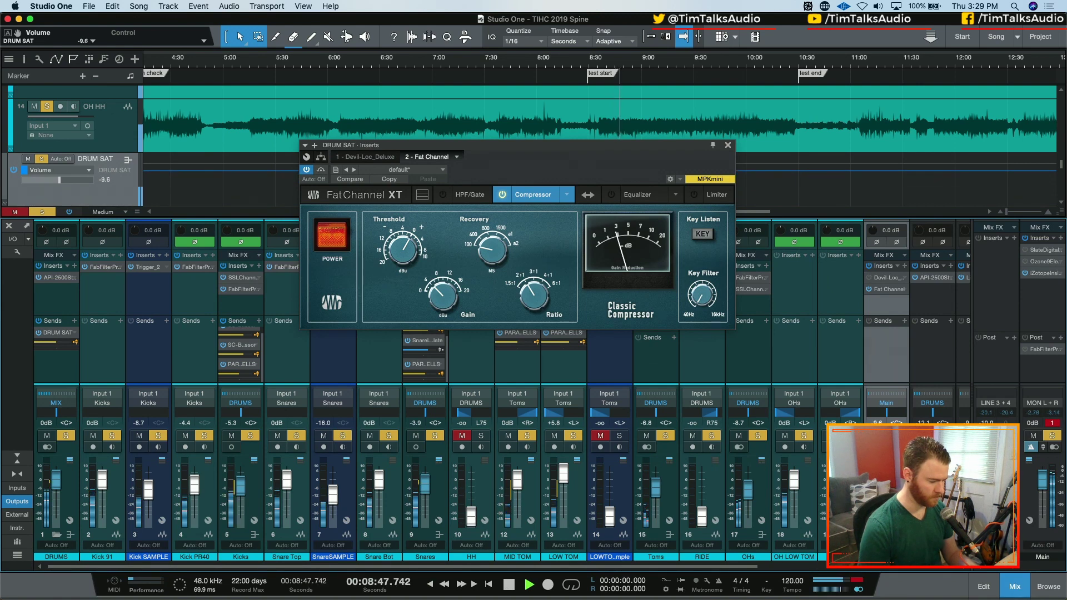
key("s")
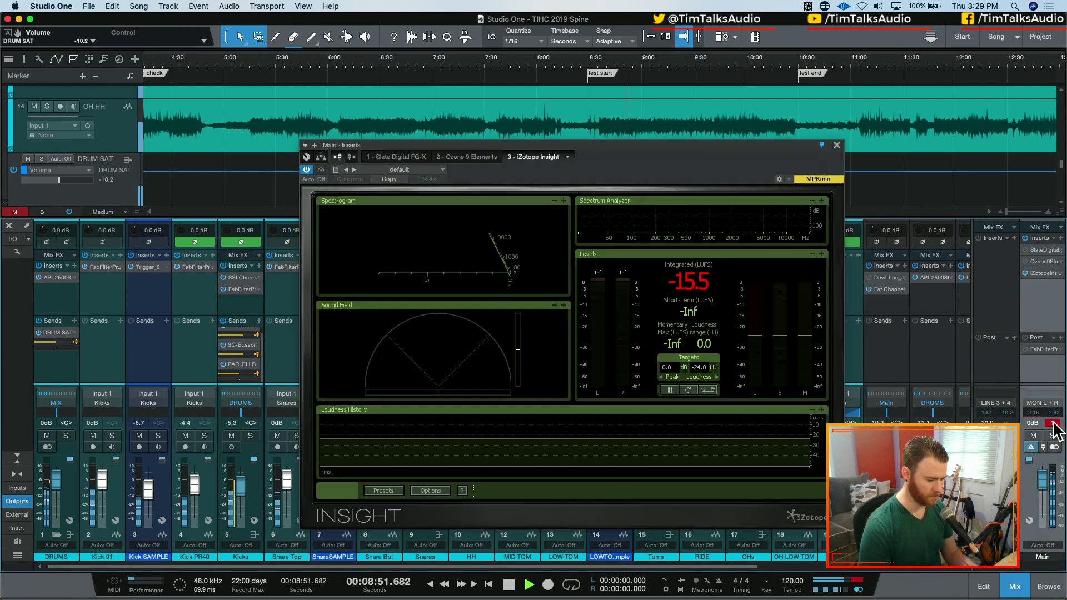
left_click(1052, 424)
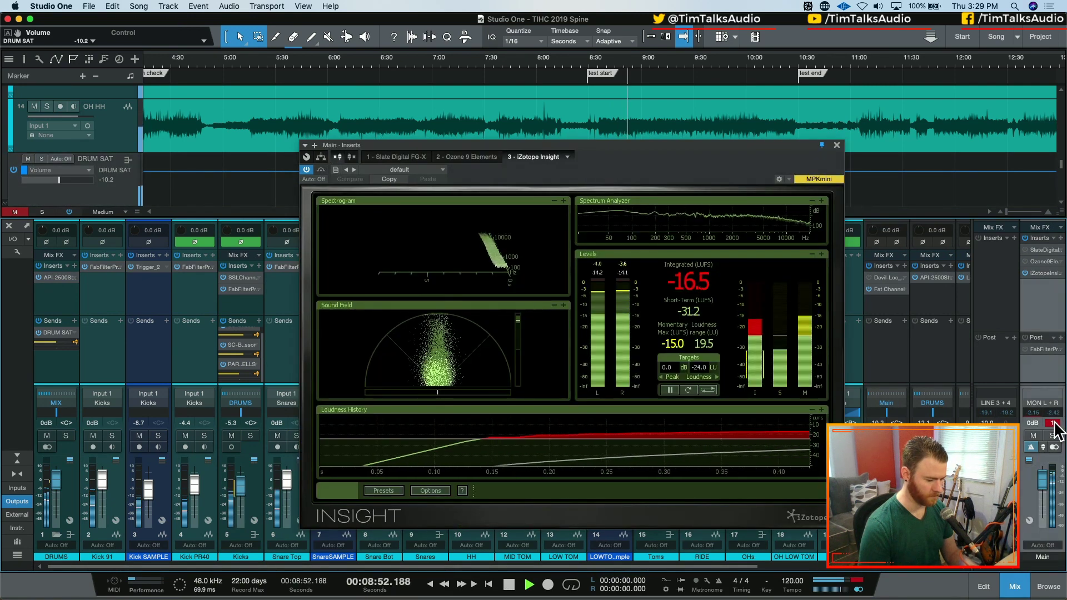
- Route the DRUM SAT channel's output to the MIX bus and lower the DRUMS fader to about -2.0 dB
left_click(837, 145)
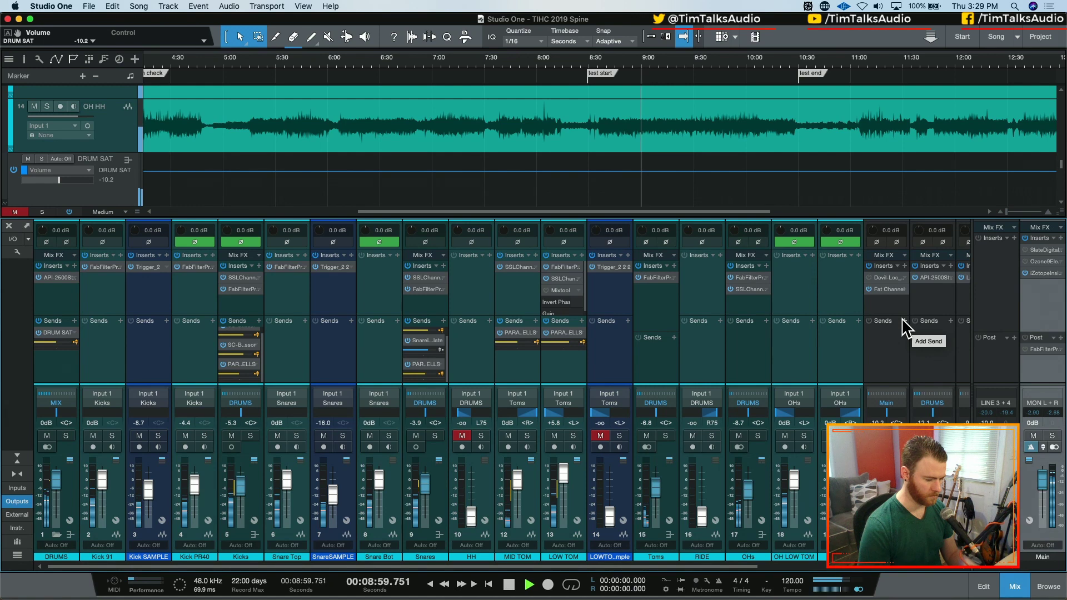
mouse_move(56, 479)
left_mouse_down()
mouse_move(58, 544)
mouse_move(62, 494)
left_mouse_up()
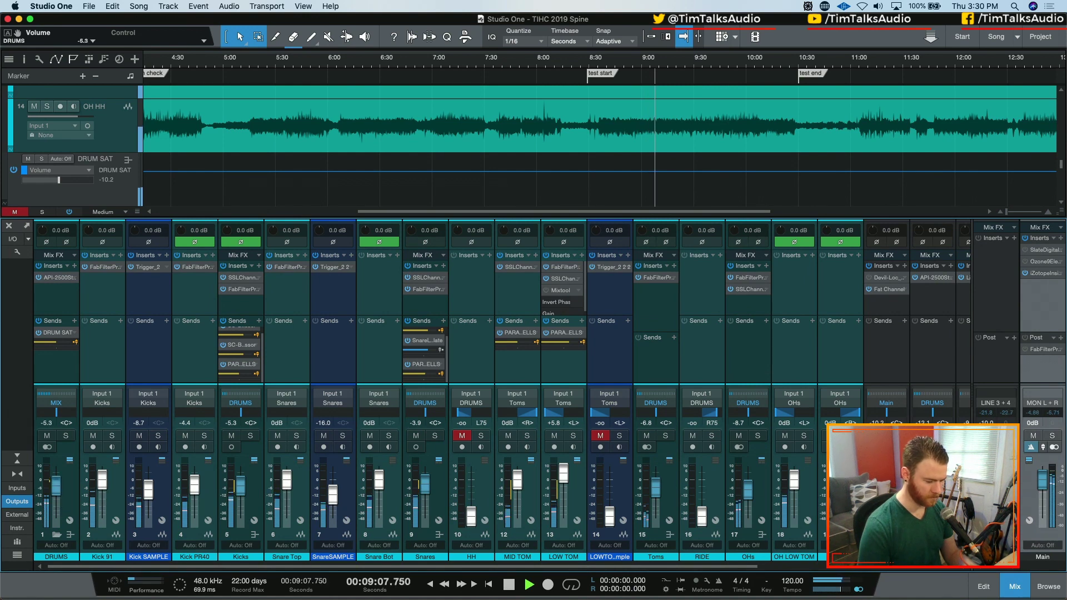
left_click(889, 402)
left_click(892, 461)
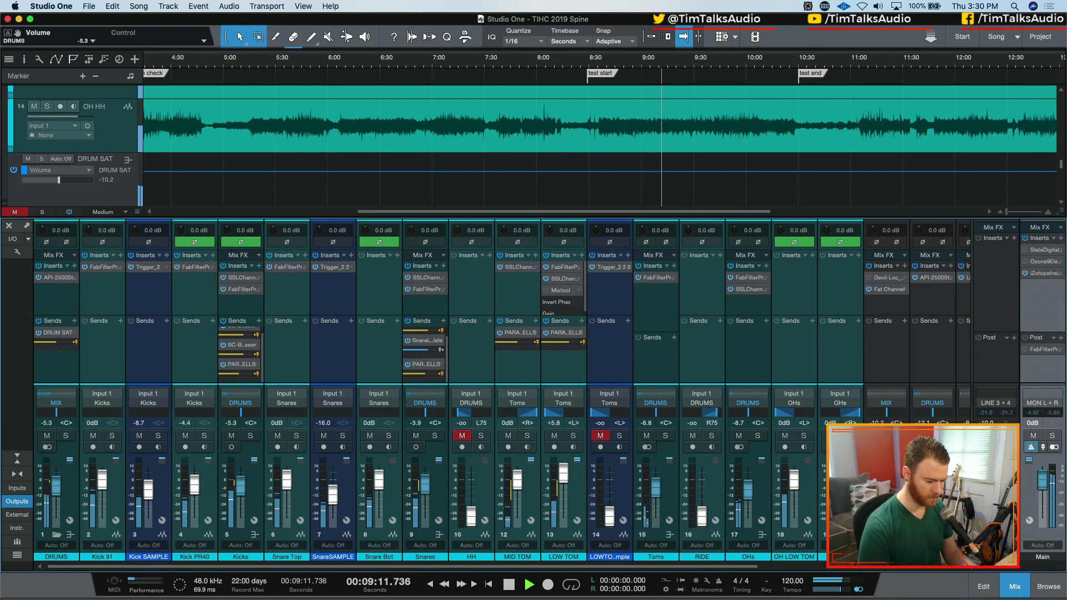
left_click_drag(54, 488, 55, 481)
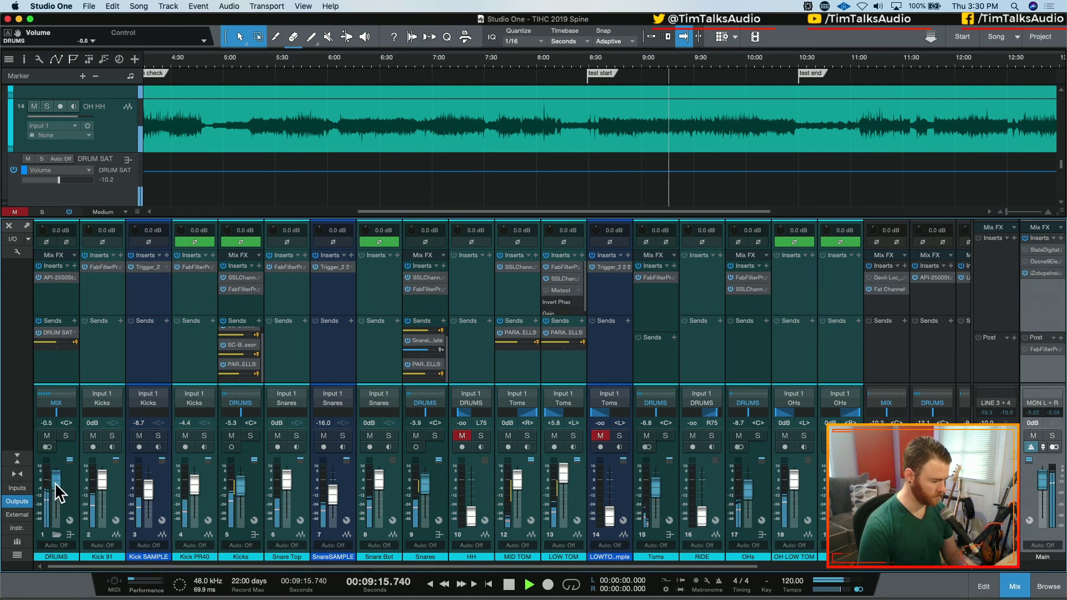
- Mute and unmute the DRUM SAT channel repeatedly during playback to compare the drums with and without it
left_click_drag(120, 562, 359, 559)
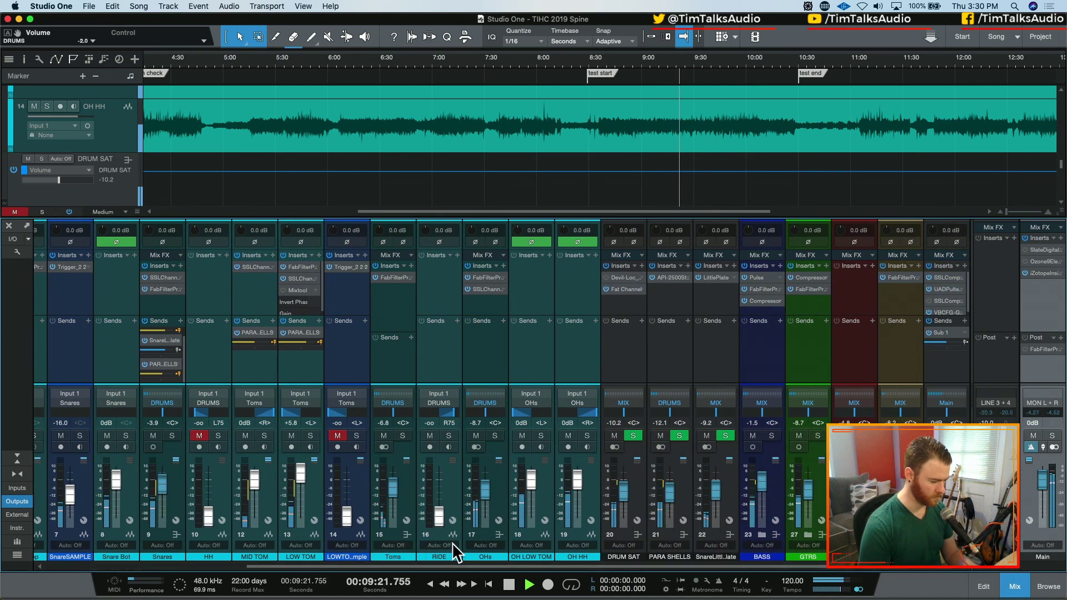
left_click(614, 435)
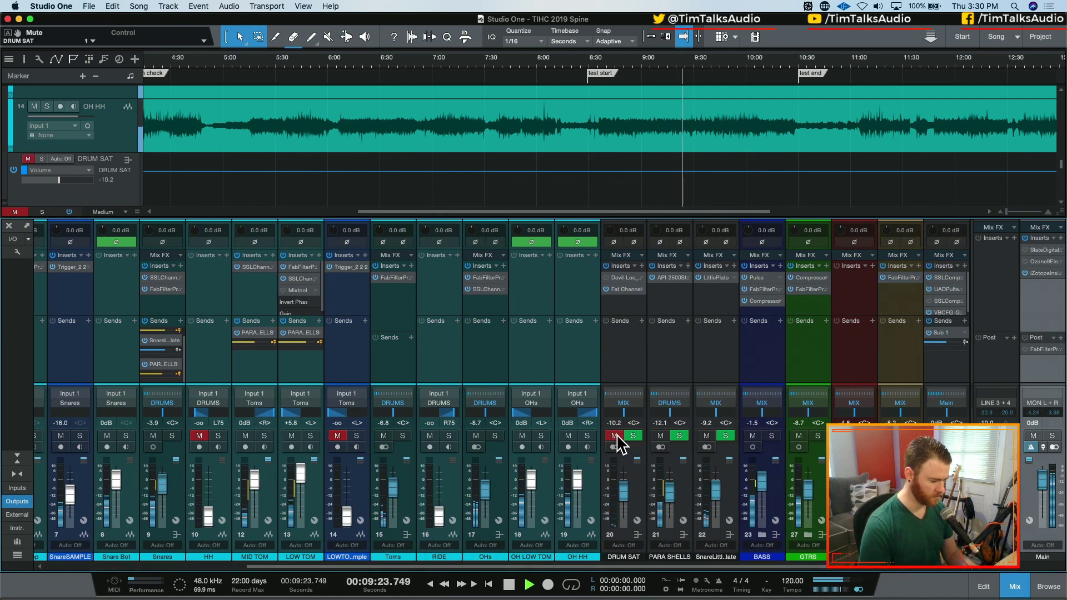
left_click(614, 436)
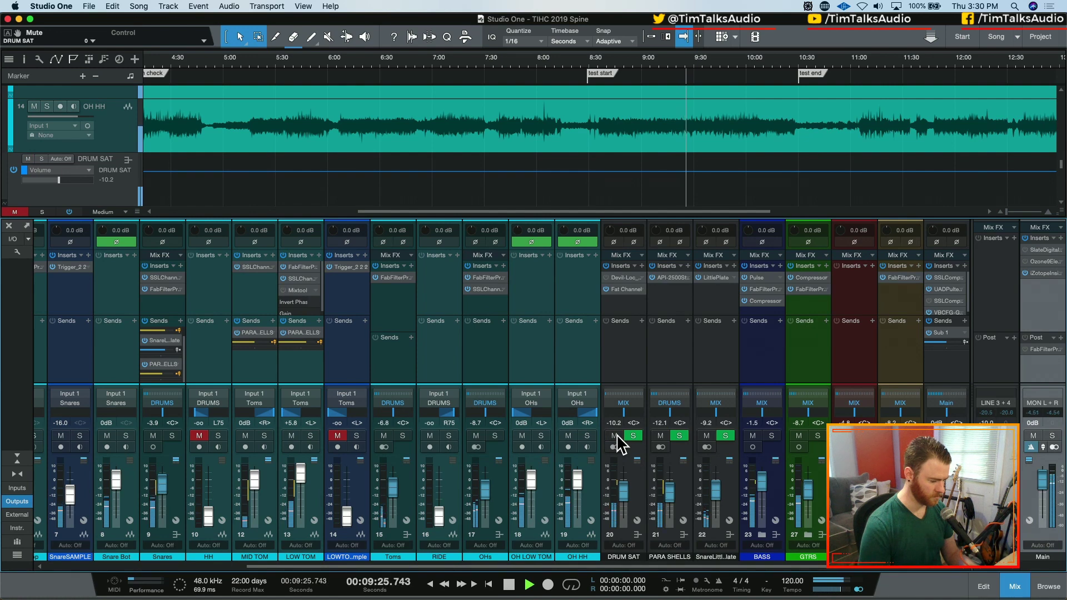
left_click(614, 436)
left_click(615, 435)
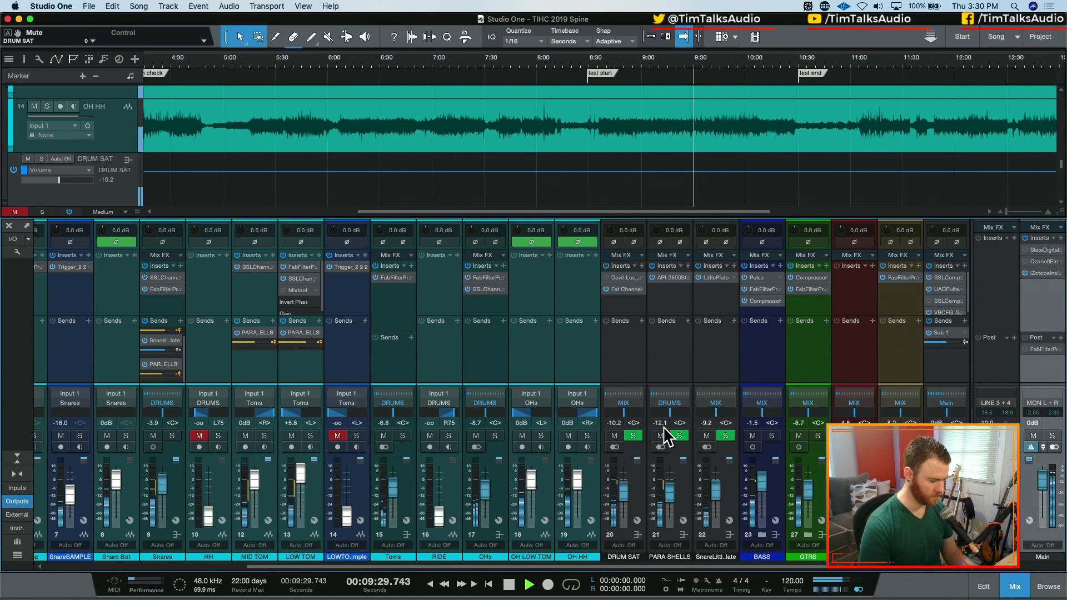
left_click(670, 403)
left_click(680, 549)
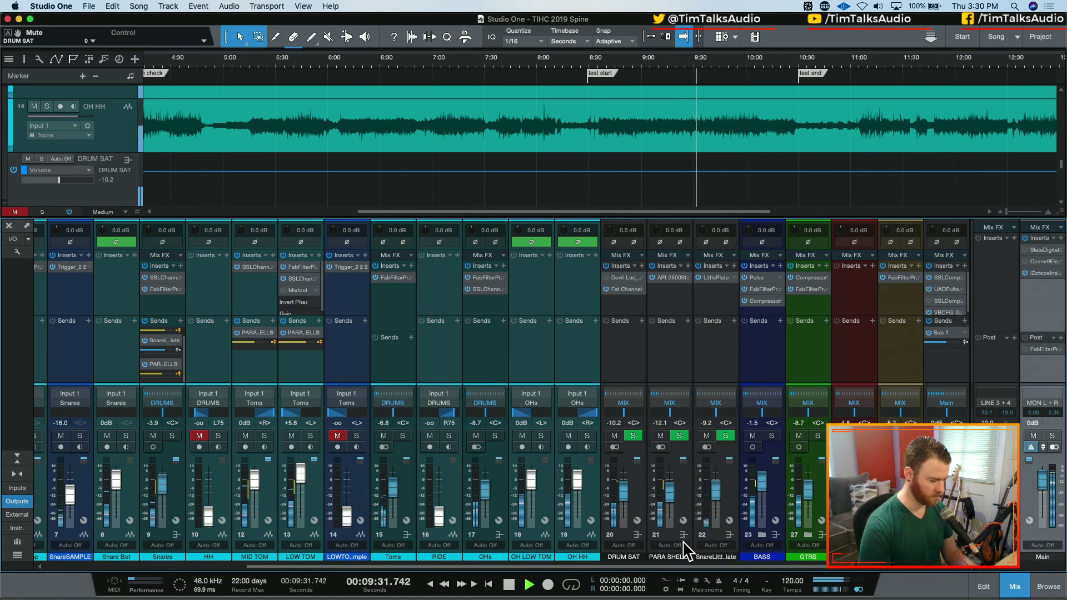
left_click_drag(639, 566, 251, 503)
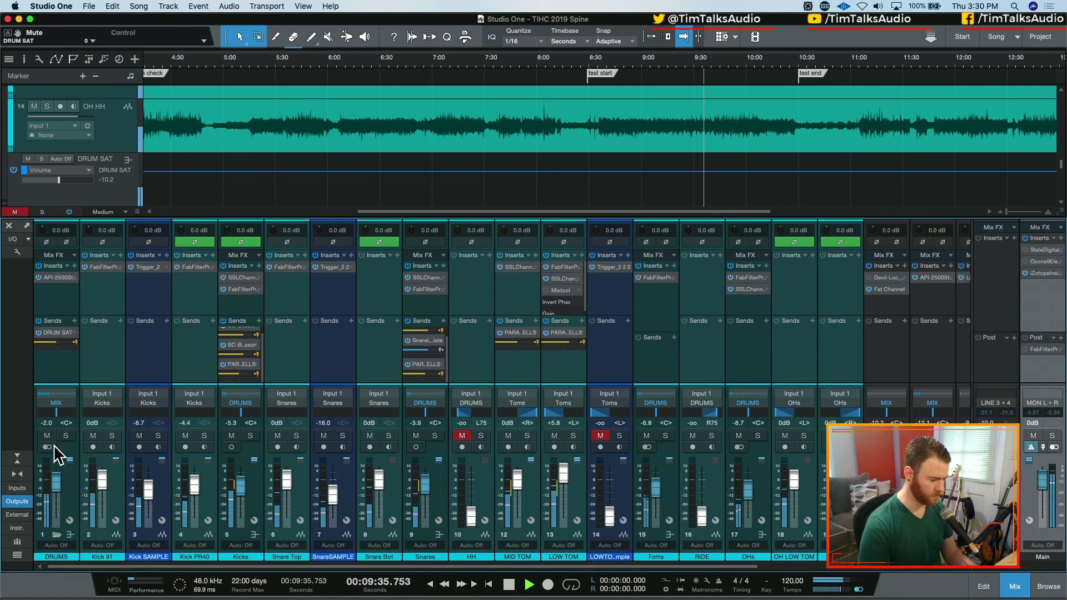
left_click_drag(204, 564, 409, 565)
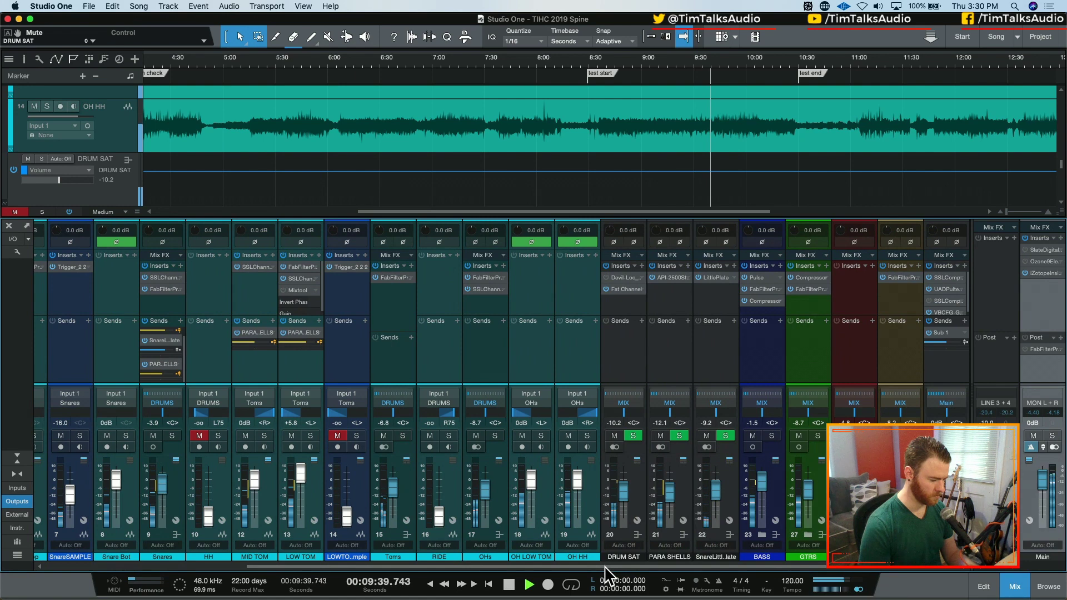
left_click_drag(605, 565, 309, 561)
left_click_drag(618, 566, 819, 564)
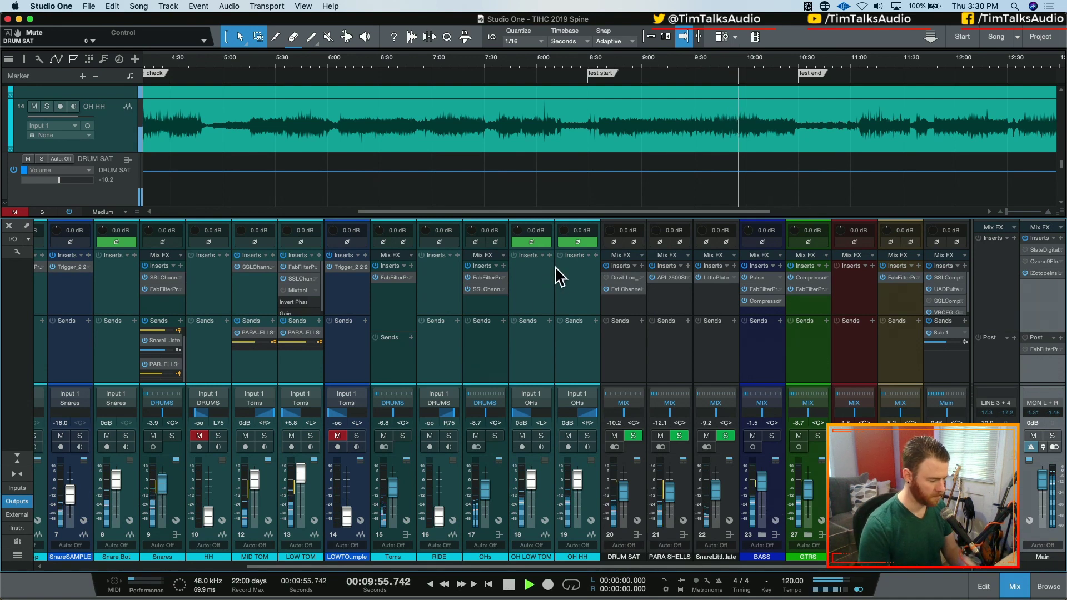
- Remove the Mixtool insert from the LOW TOM channel
left_click(311, 493)
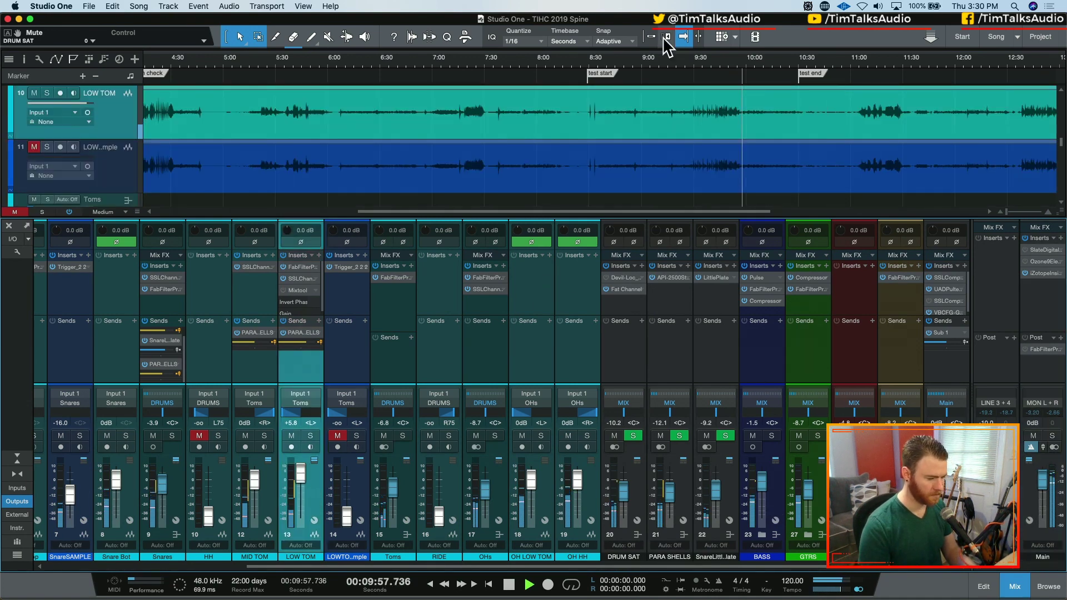
left_click(689, 58)
key("e")
key("e")
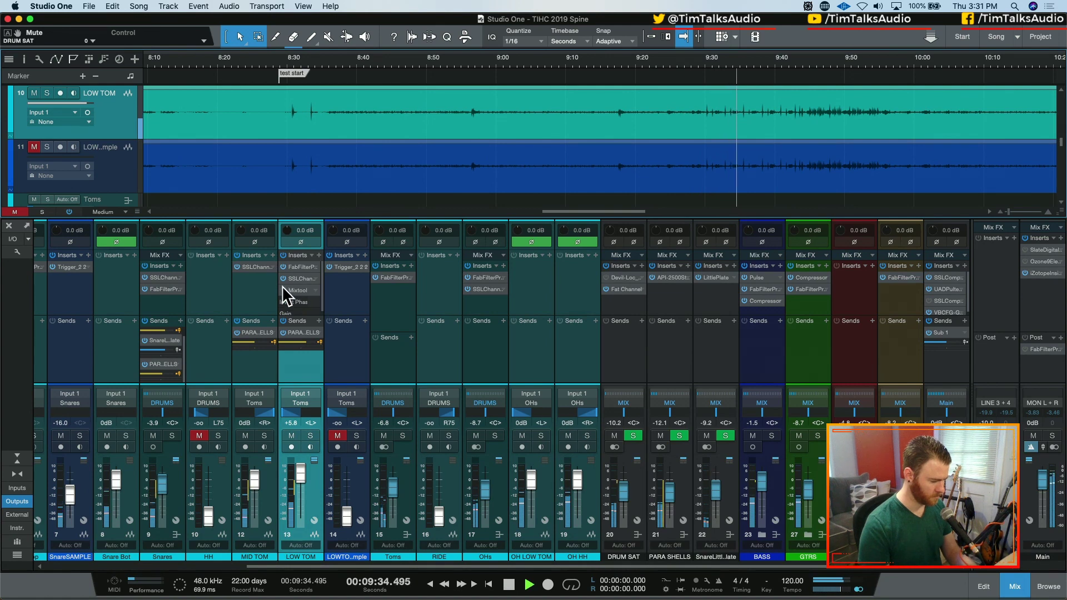
right_click(319, 300)
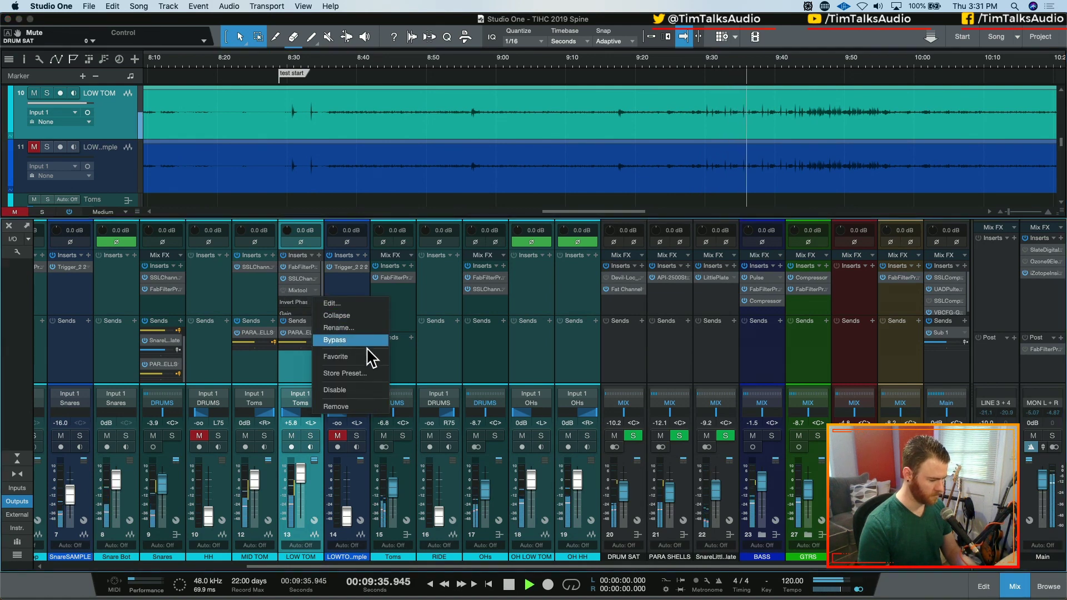
left_click(365, 405)
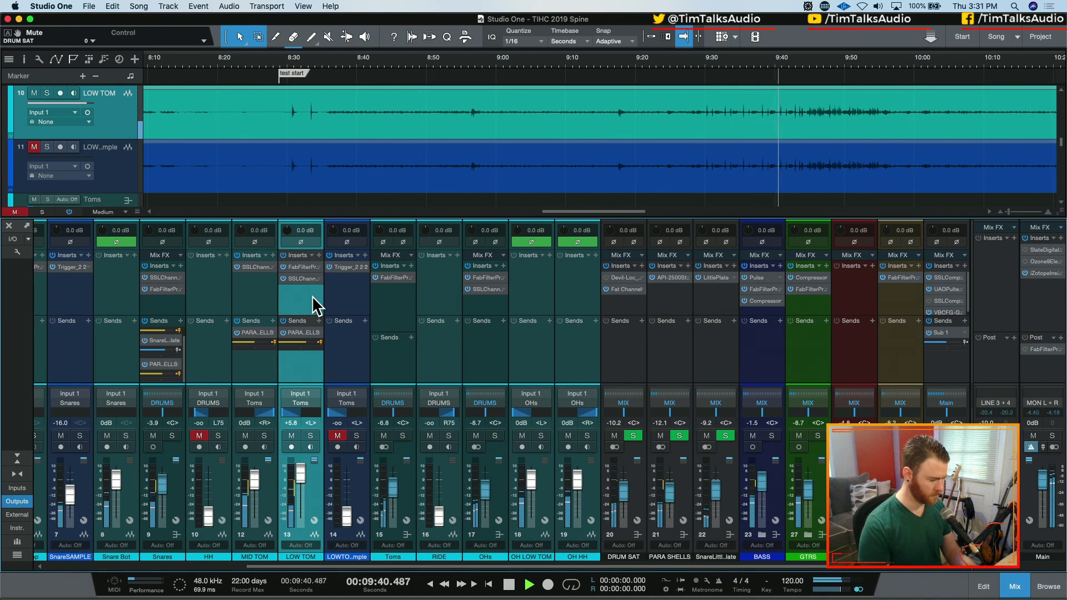
- Insert Multiband Dynamics as the third effect on LOW TOM by searching the plug-ins for "multi"
left_click(318, 257)
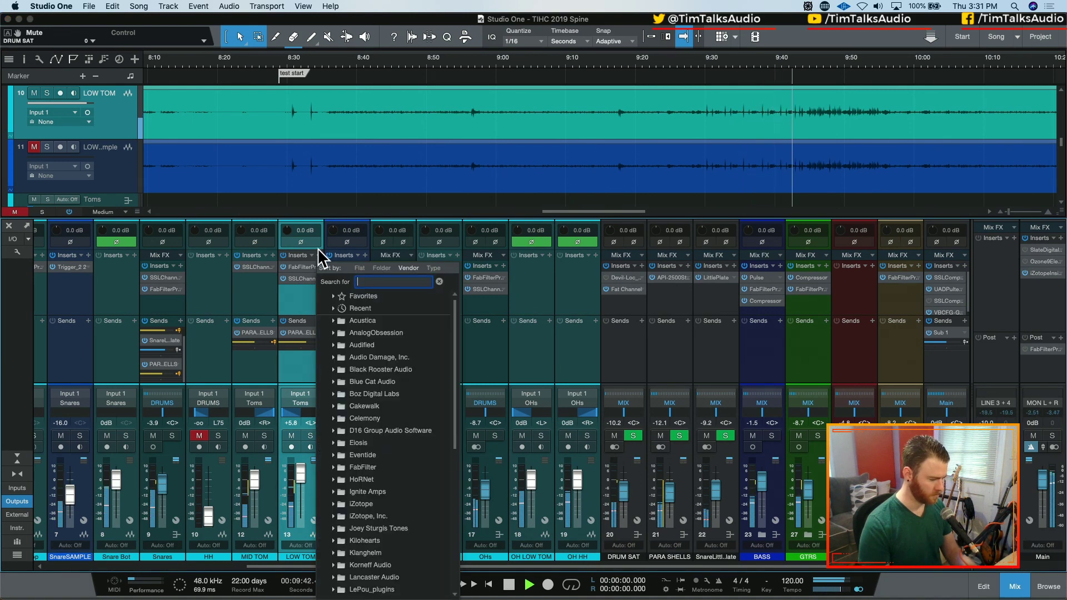
type("multi")
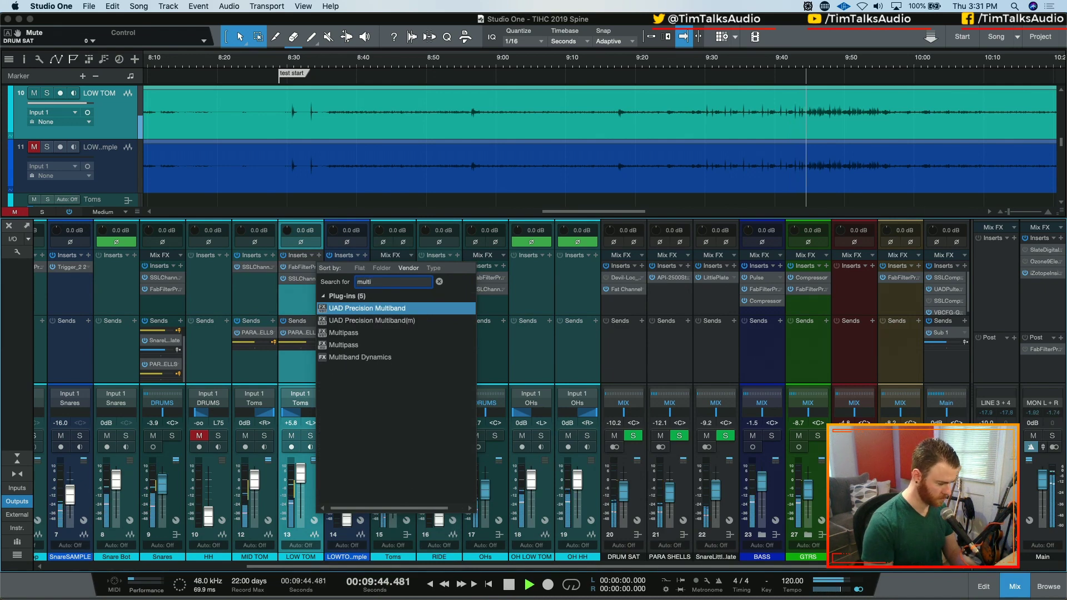
key("Down")
key("Down")
key("Down")
key("Down")
key("Return")
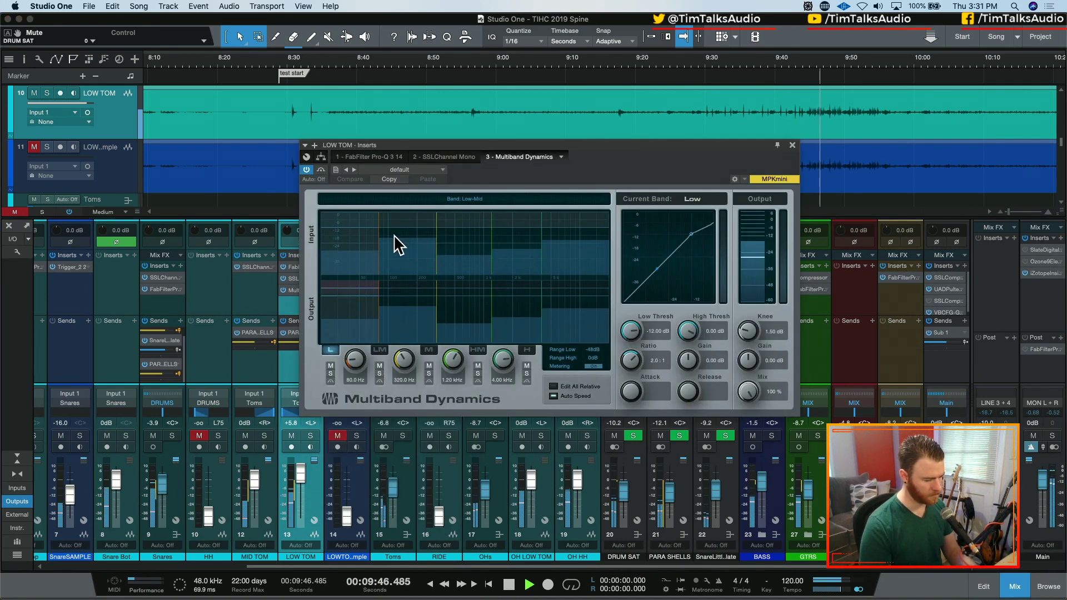
- Solo the LOW TOM channel and audition its Low band, switching to the soloed Low Mid band with Low muted
key("s")
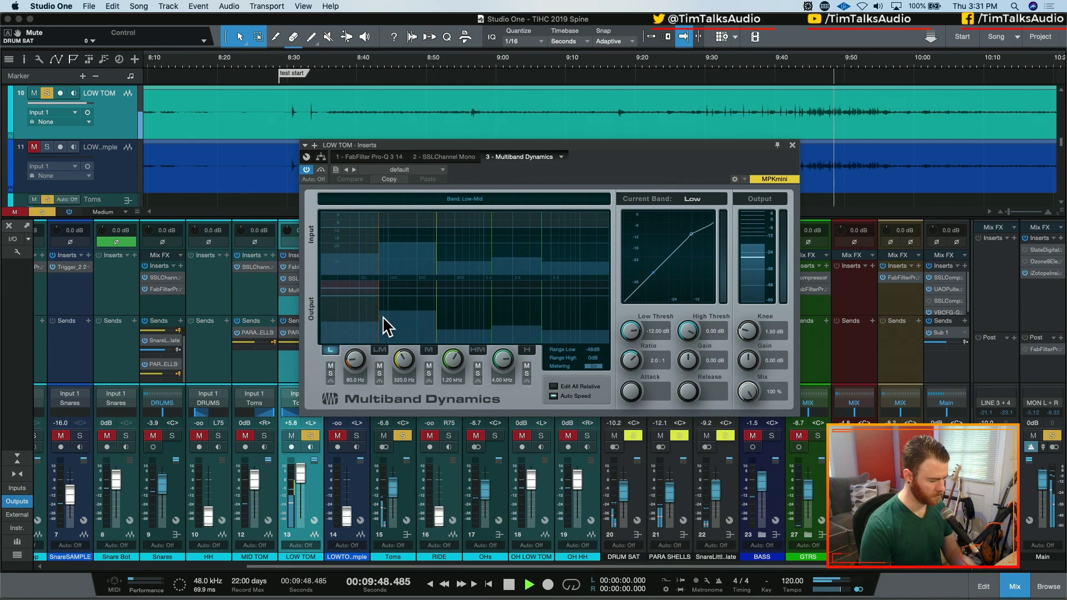
left_click(332, 372)
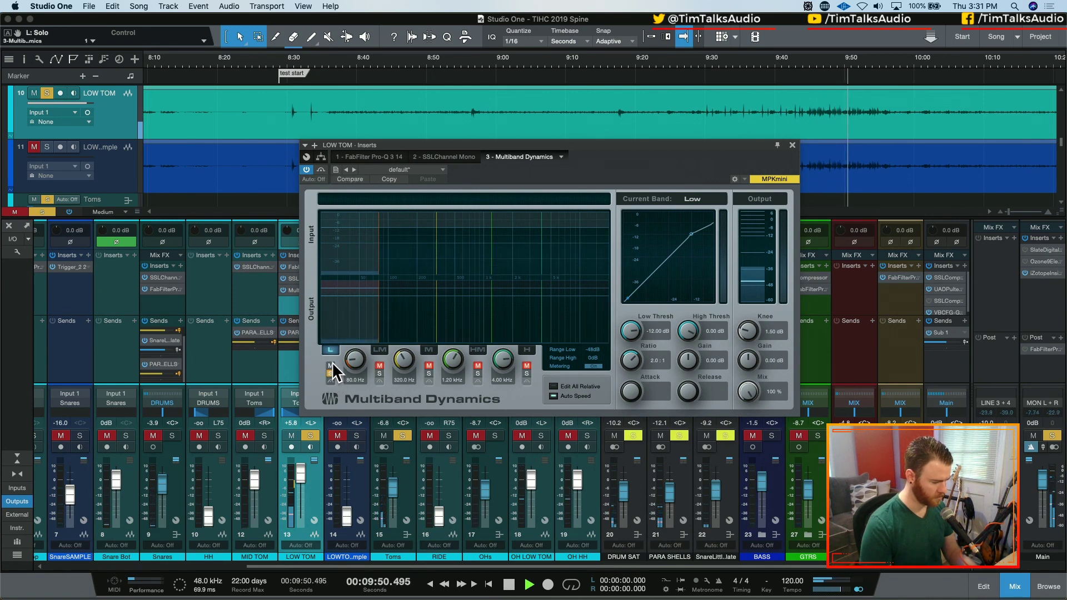
left_click(331, 366)
left_click(380, 374)
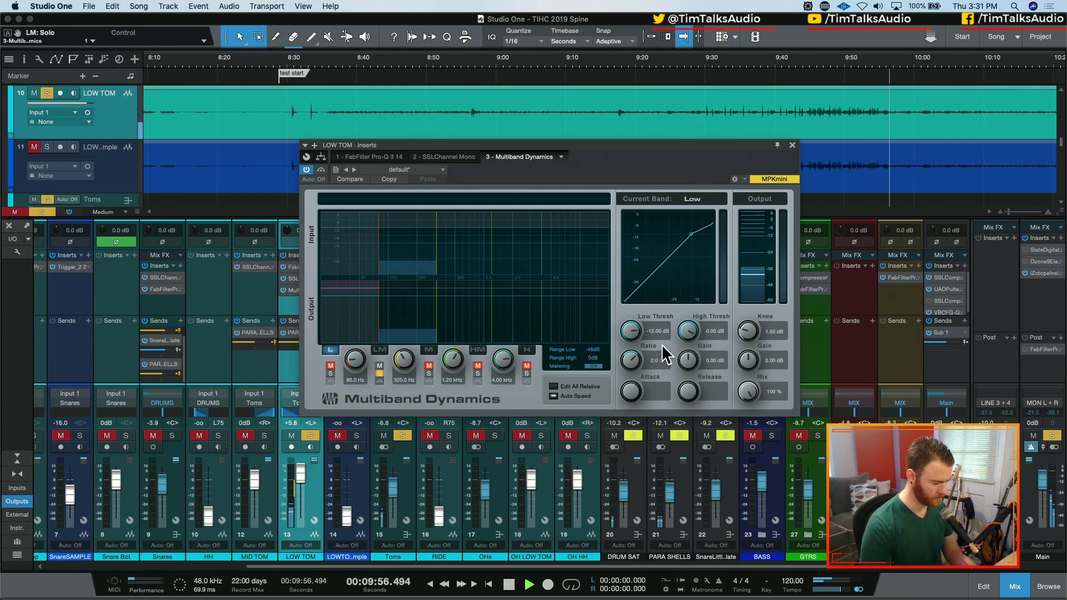
key("space")
key("space")
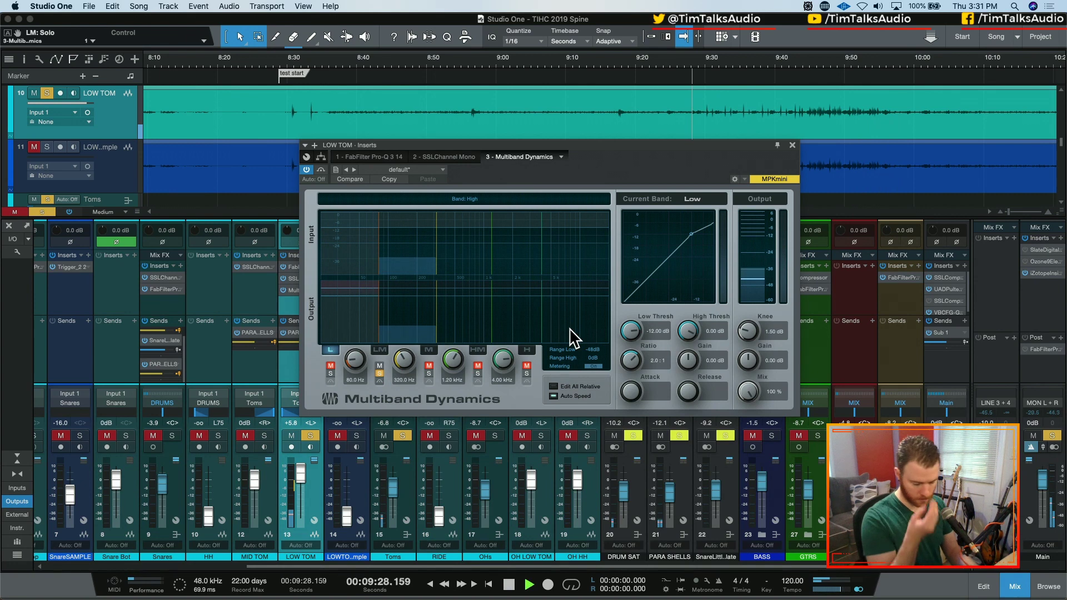
- Set the Low Mid band's low threshold to -30.90 dB and high threshold to -14.58 dB during playback, leaving Auto Speed on
mouse_move(631, 331)
left_mouse_down()
mouse_move(631, 350)
mouse_move(630, 331)
left_mouse_up()
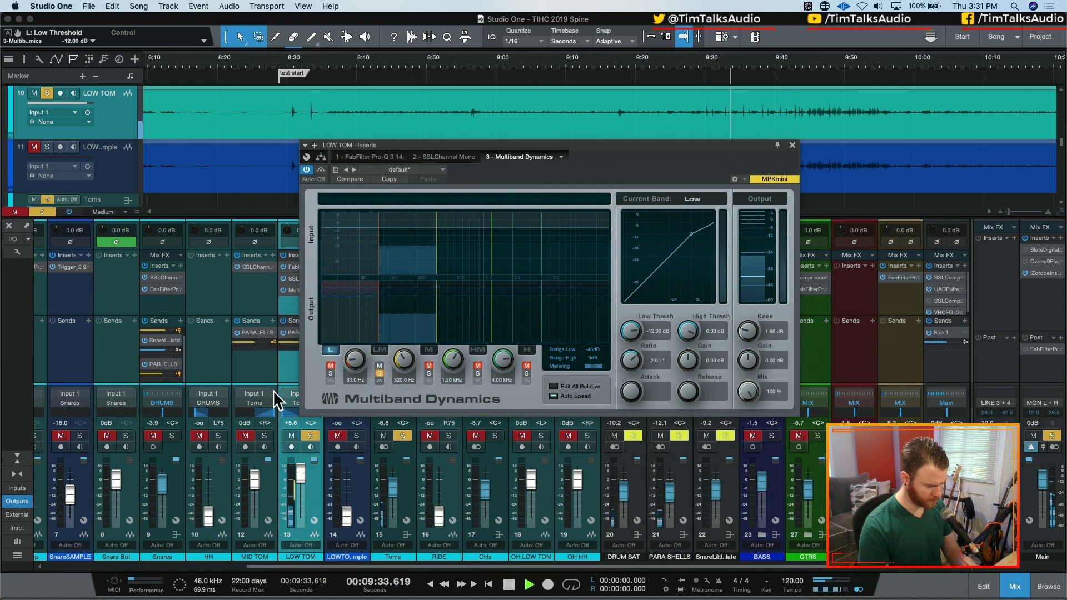
left_click(379, 350)
left_click_drag(631, 331, 630, 343)
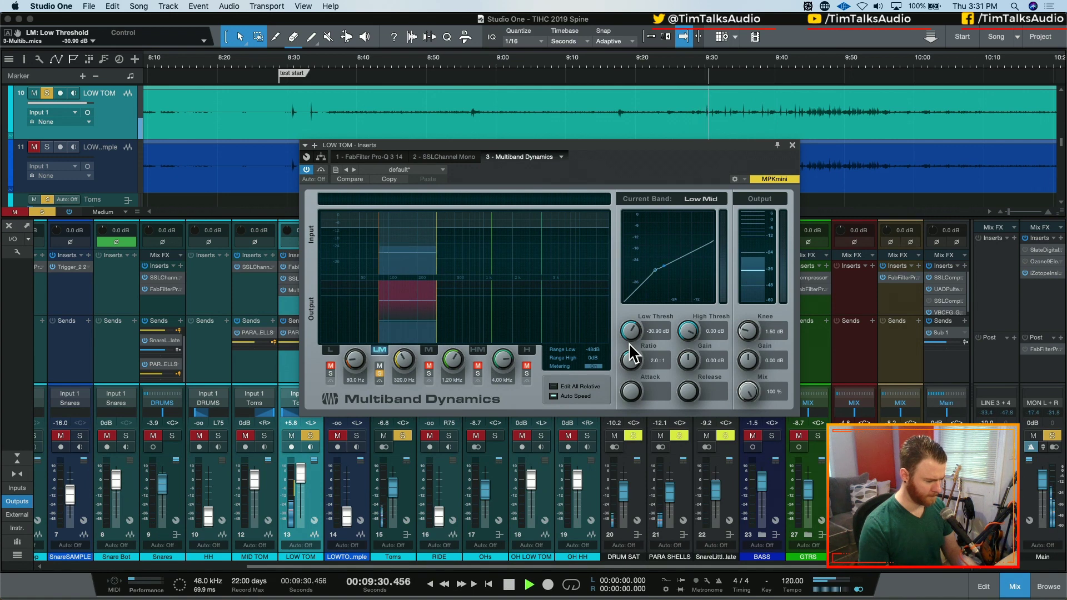
key("space")
key("space")
left_click(799, 49)
left_click(799, 49)
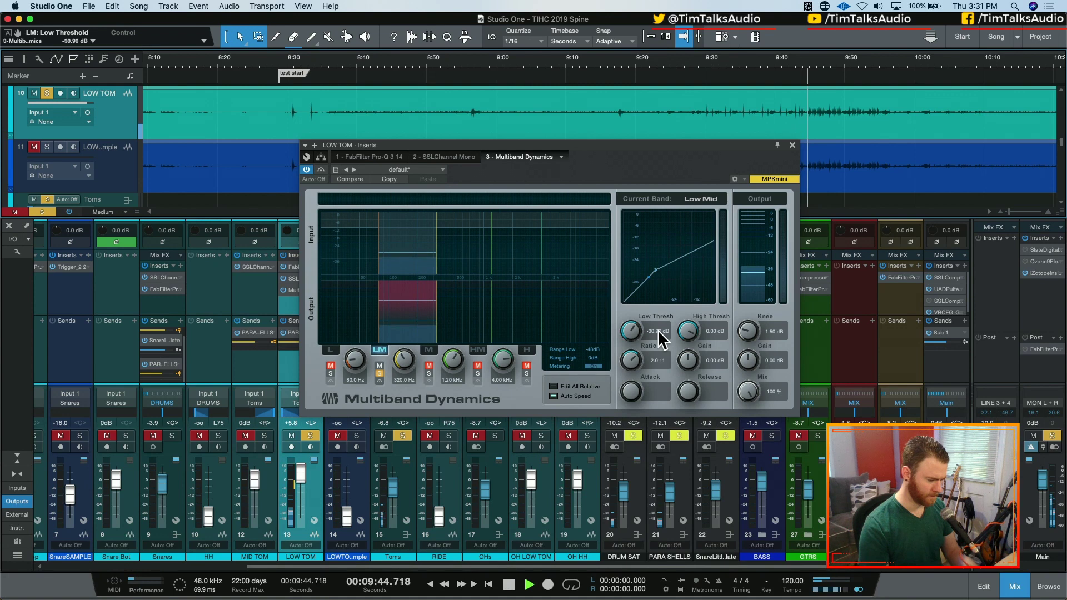
left_click_drag(688, 332, 687, 332)
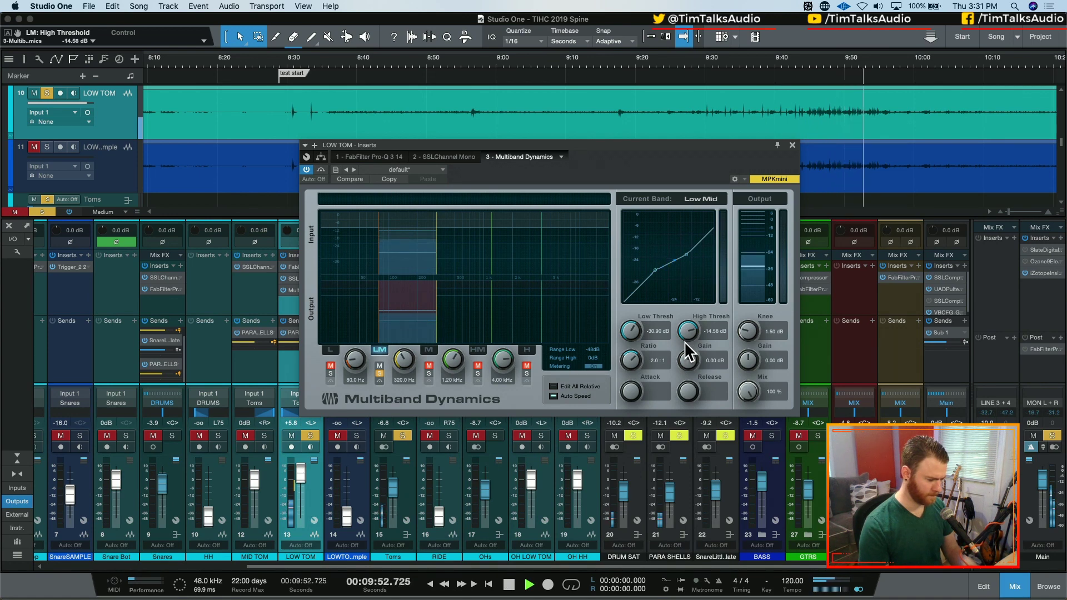
left_click(578, 391)
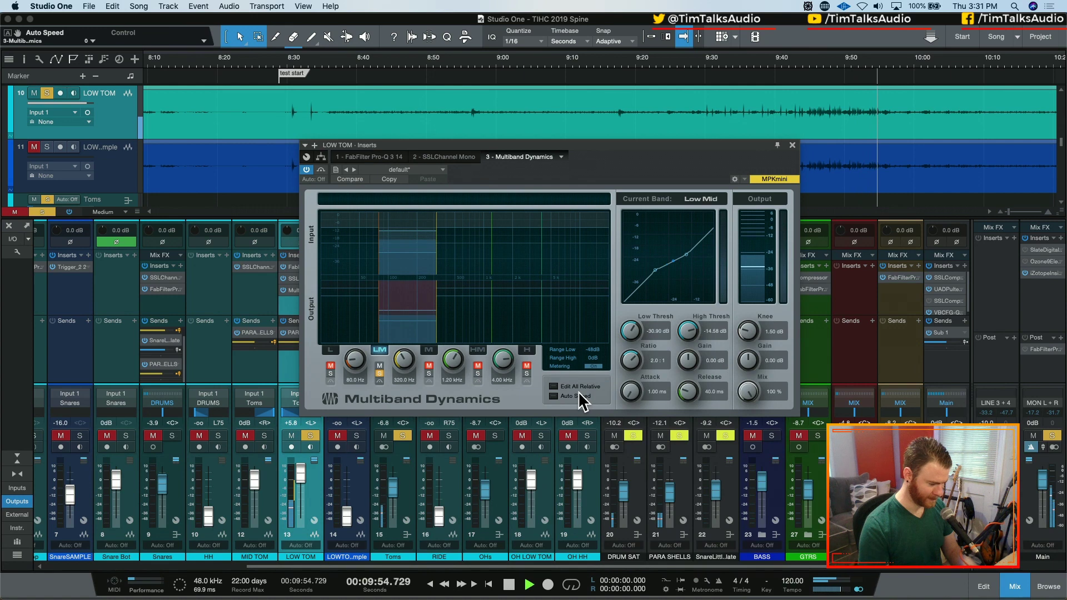
left_click(579, 395)
- Replay the low tom passage with the Low Mid band unsoloed and the Low band unmuted
key("space")
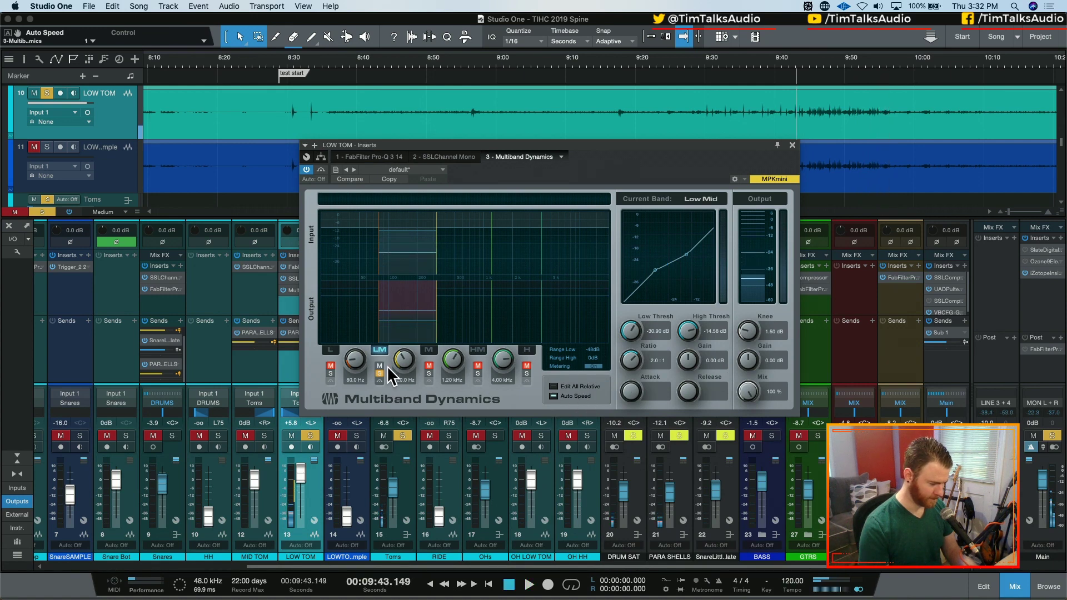
key("space")
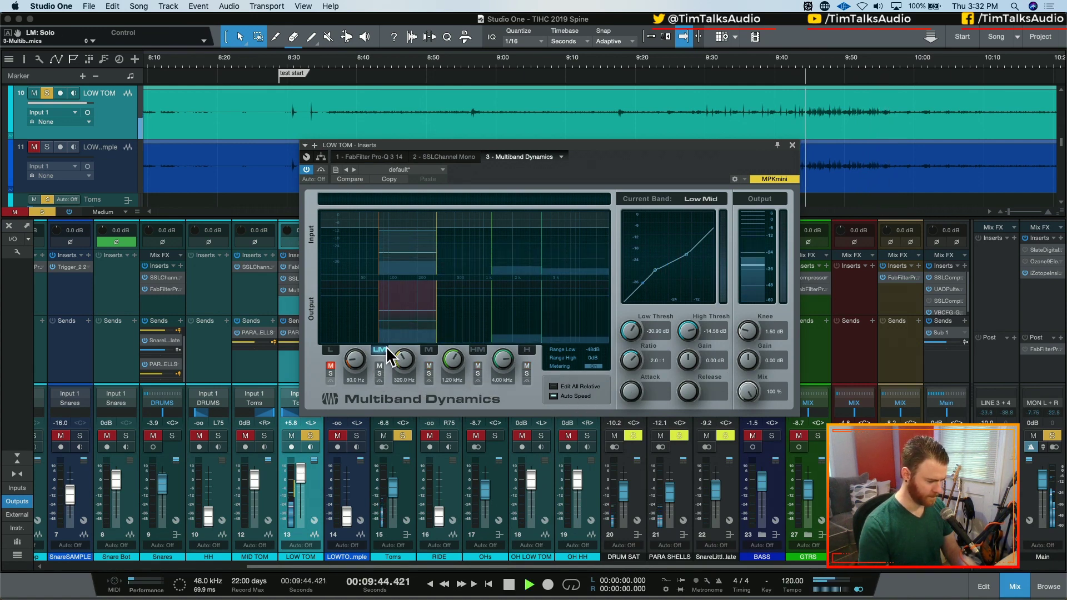
left_click(332, 367)
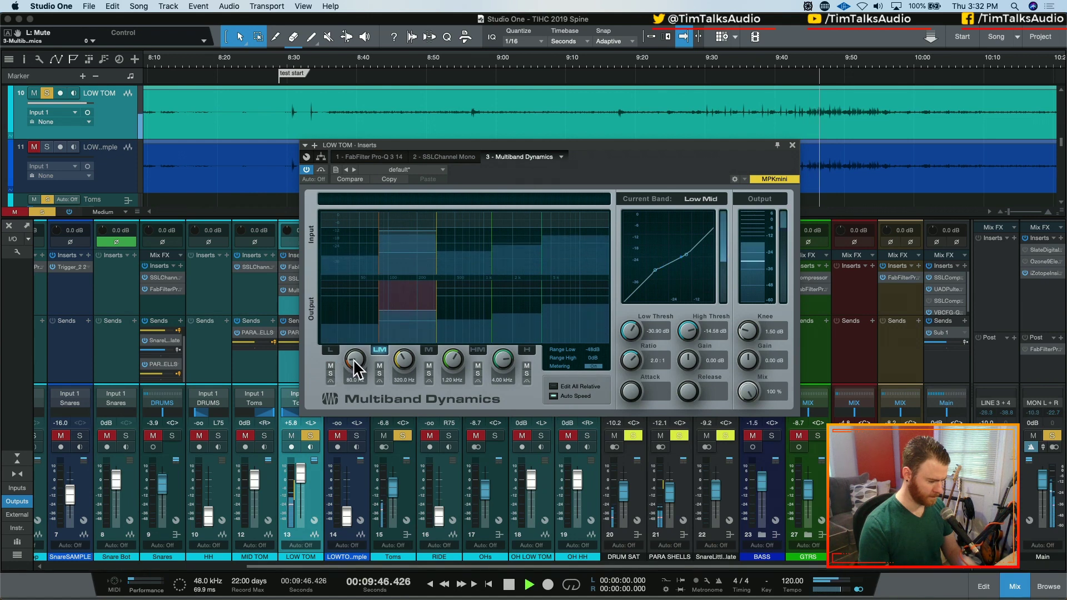
- Solo the Low band to set its low threshold to -40.62 dB, and unsolo it again
left_click(331, 374)
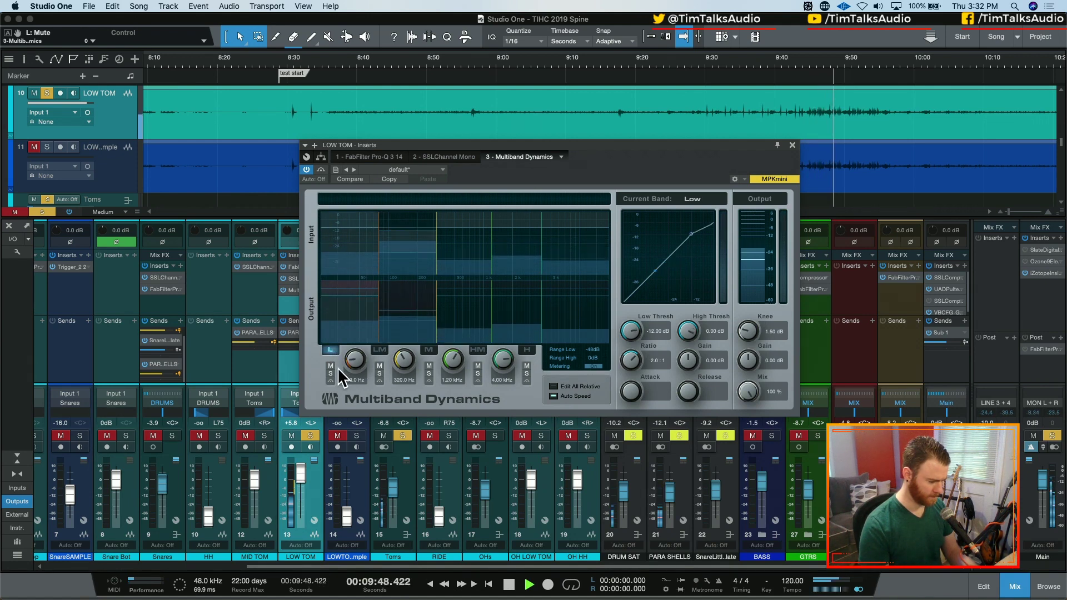
left_click_drag(630, 332, 629, 365)
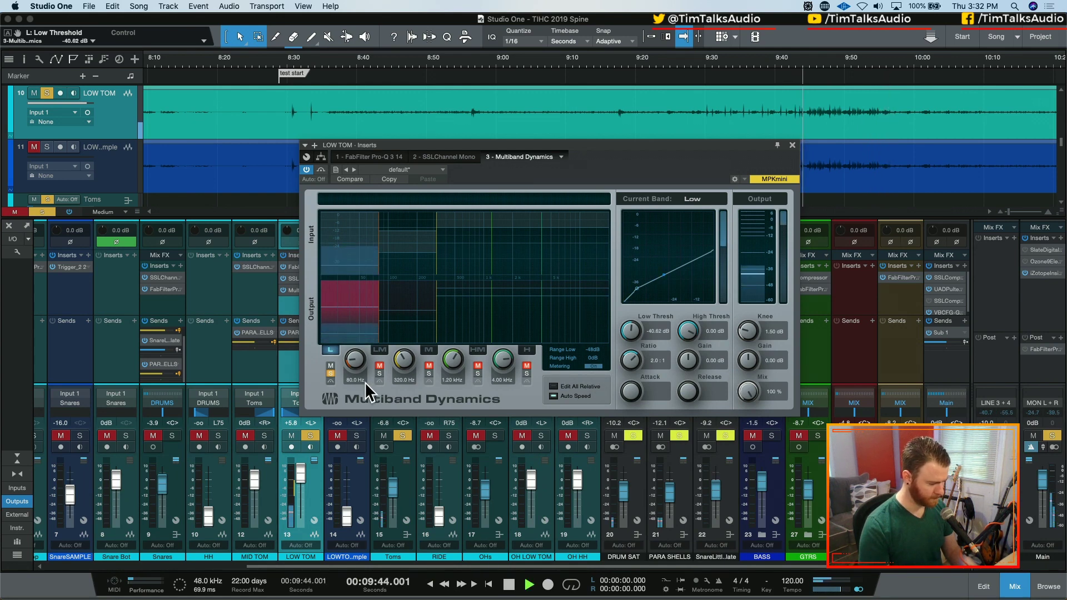
left_click(328, 374)
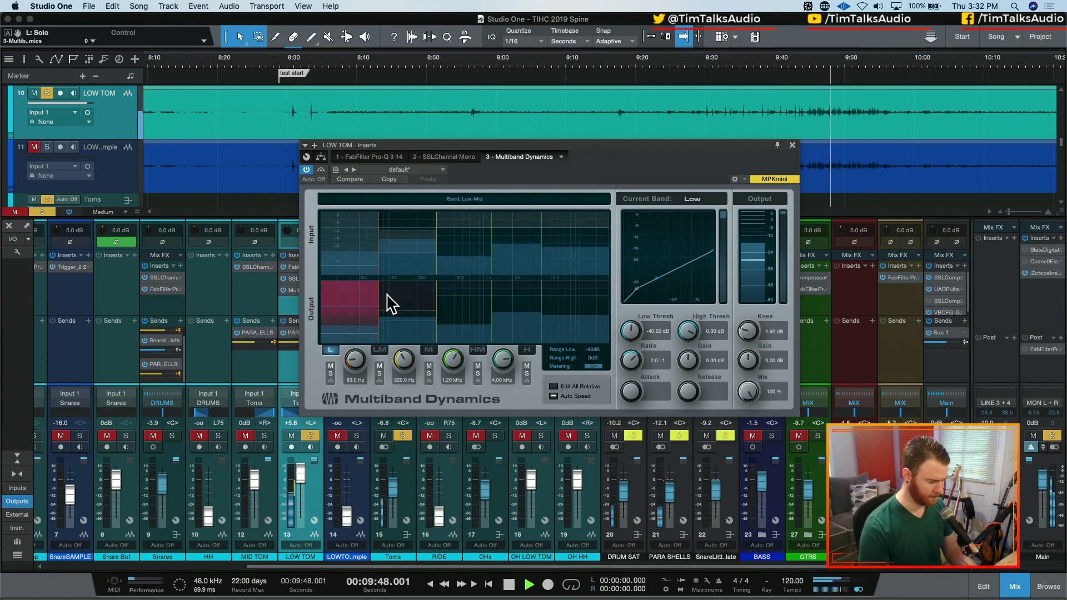
- Select the Low Mid band and toggle the Multiband Dynamics bypass to compare the low tom with and without processing
left_click(409, 308)
left_click(319, 169)
left_click(320, 169)
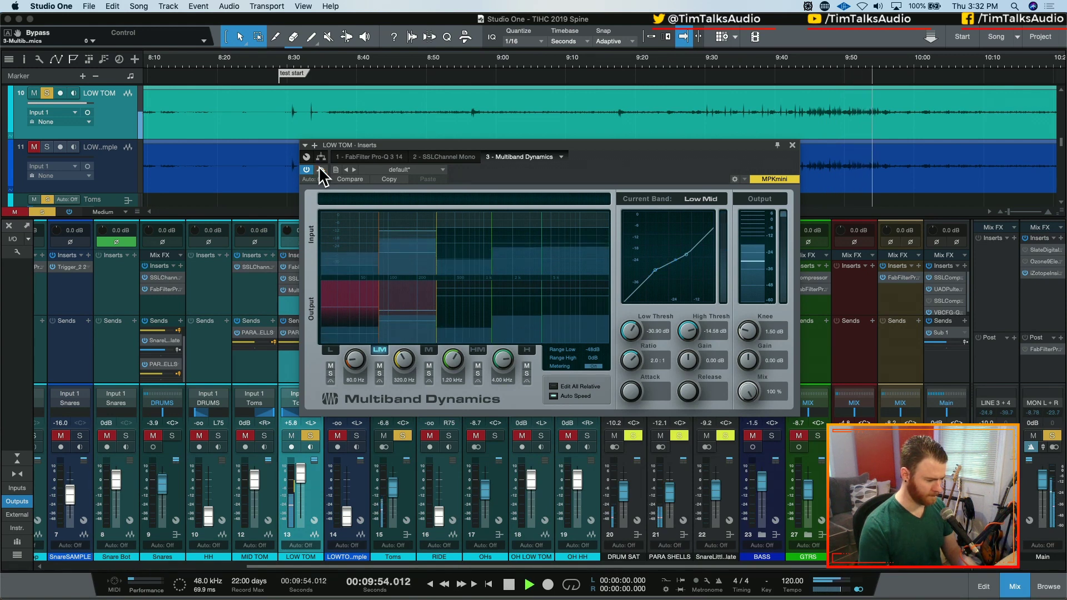
- Solo the Mid band in the low tom's Multiband Dynamics and toggle the plug-in's bypass to compare it with the unprocessed sound
left_click(320, 168)
left_click(429, 350)
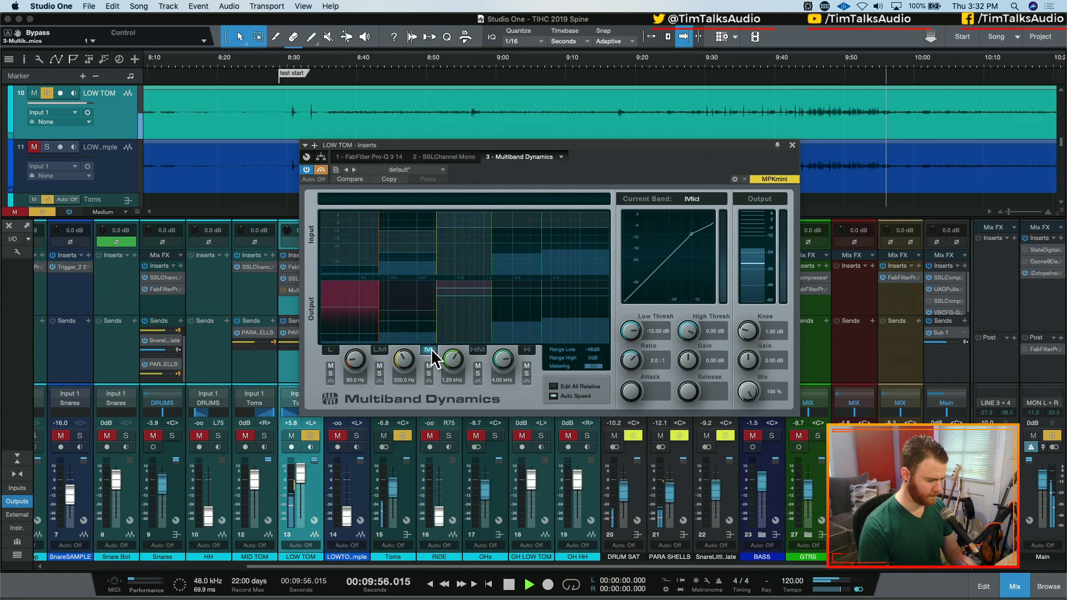
left_click(429, 374)
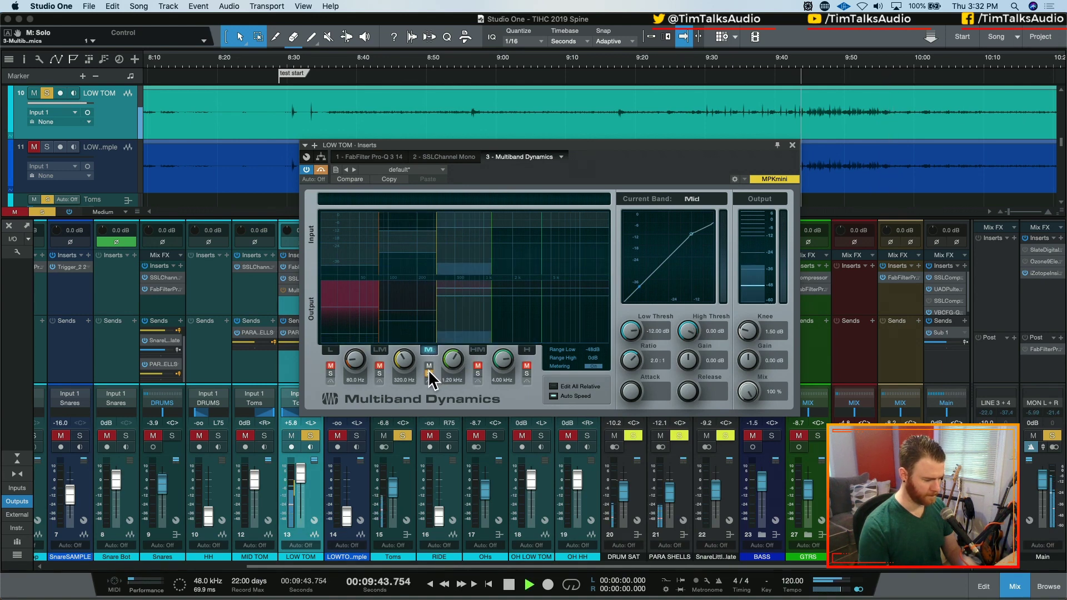
left_click(321, 169)
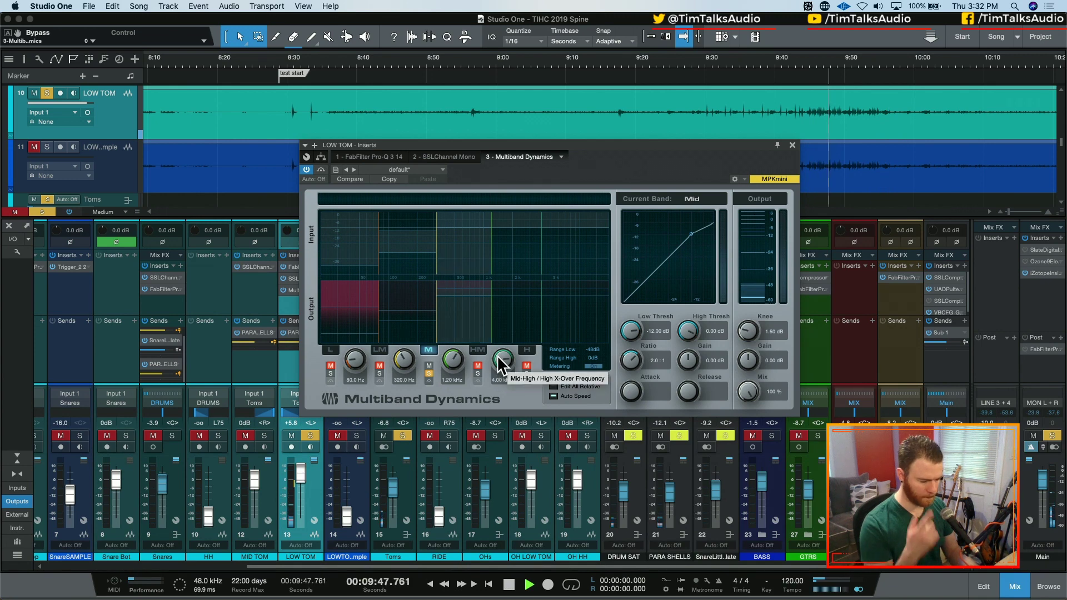
key("space")
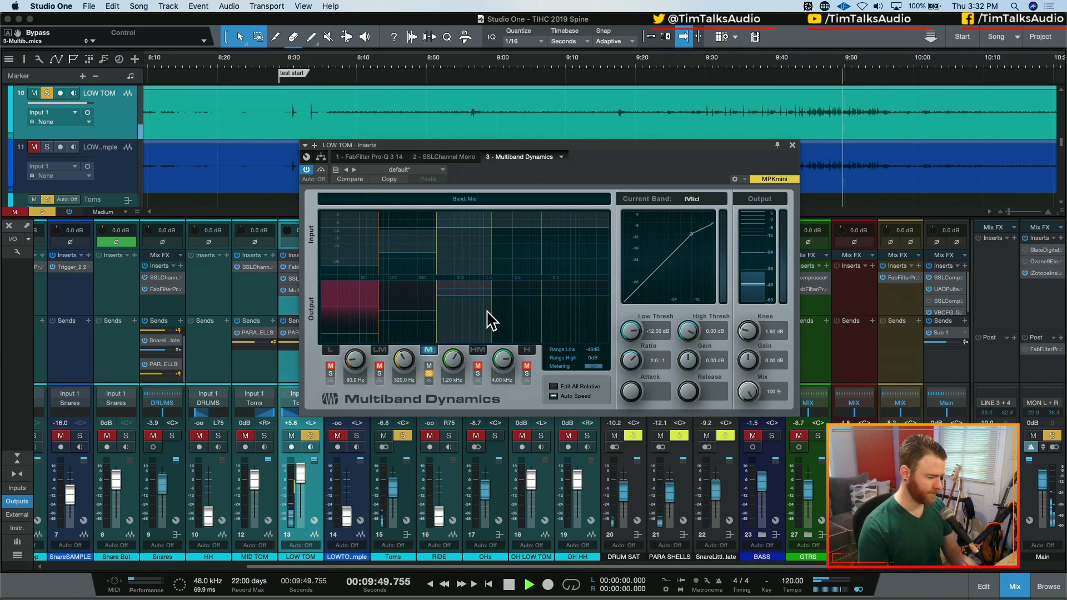
- Remove Multiband Dynamics from the LOW TOM inserts and close the inserts window
left_click(561, 157)
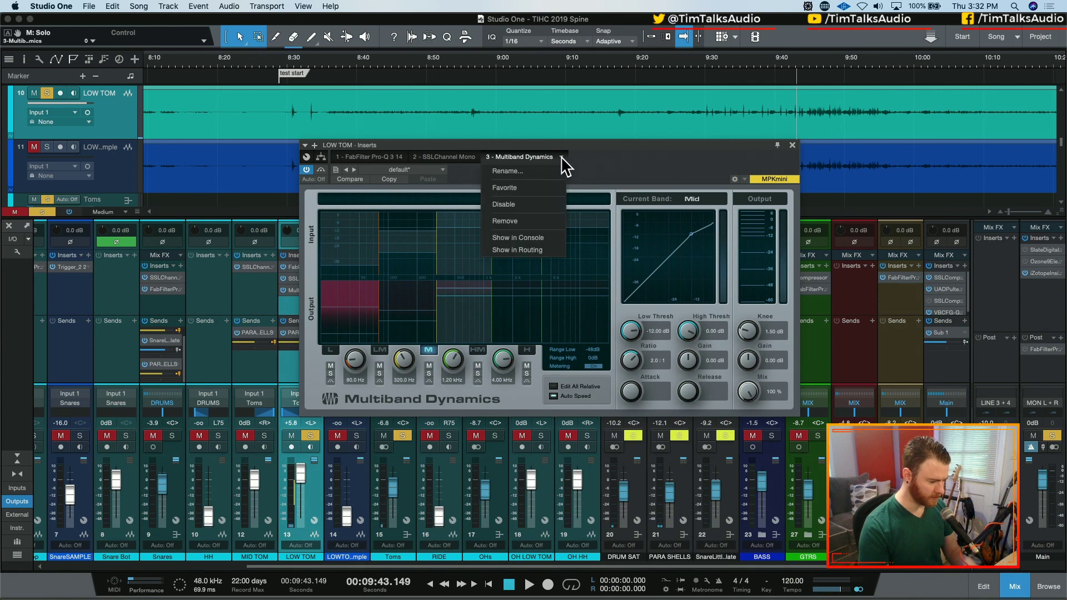
left_click(539, 222)
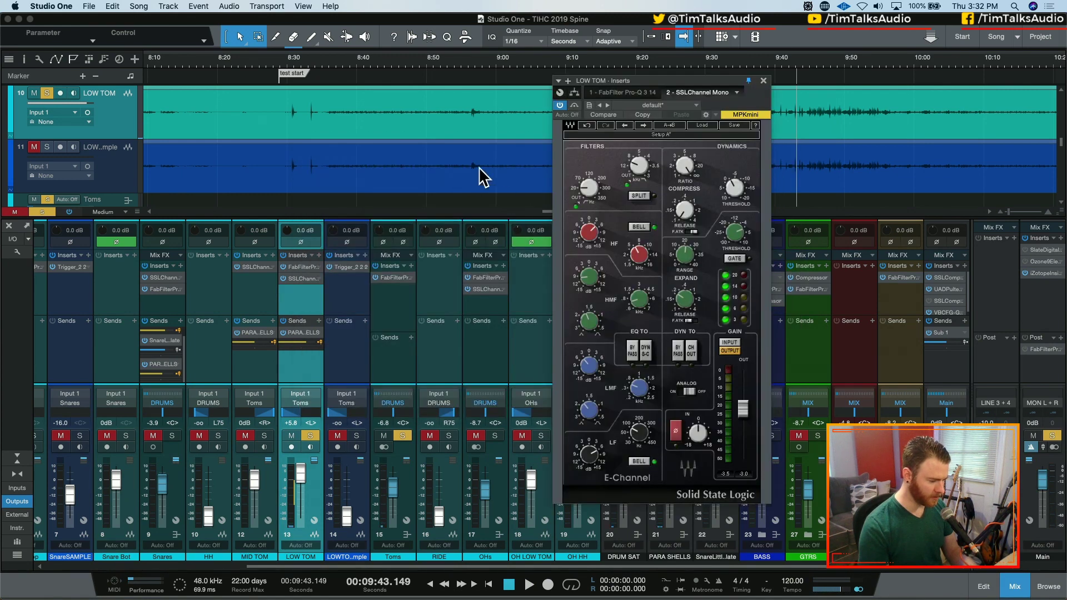
left_click(764, 81)
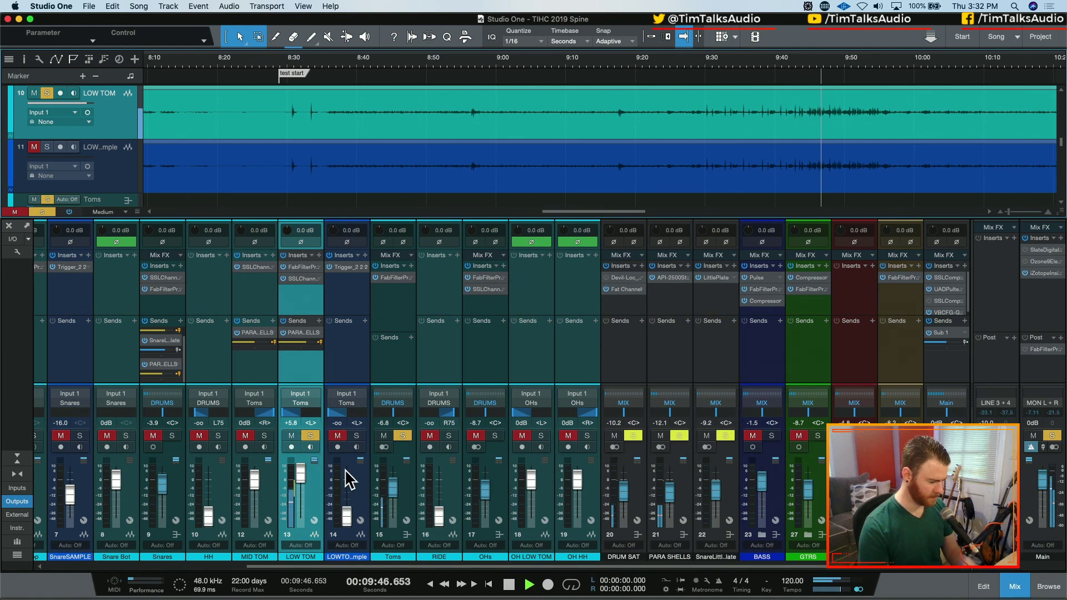
- Unmute and solo the low tom sample channel to set its level to -6.3 dB, and clear all solos
left_click(338, 435)
left_click(357, 435)
left_click_drag(347, 515, 348, 482)
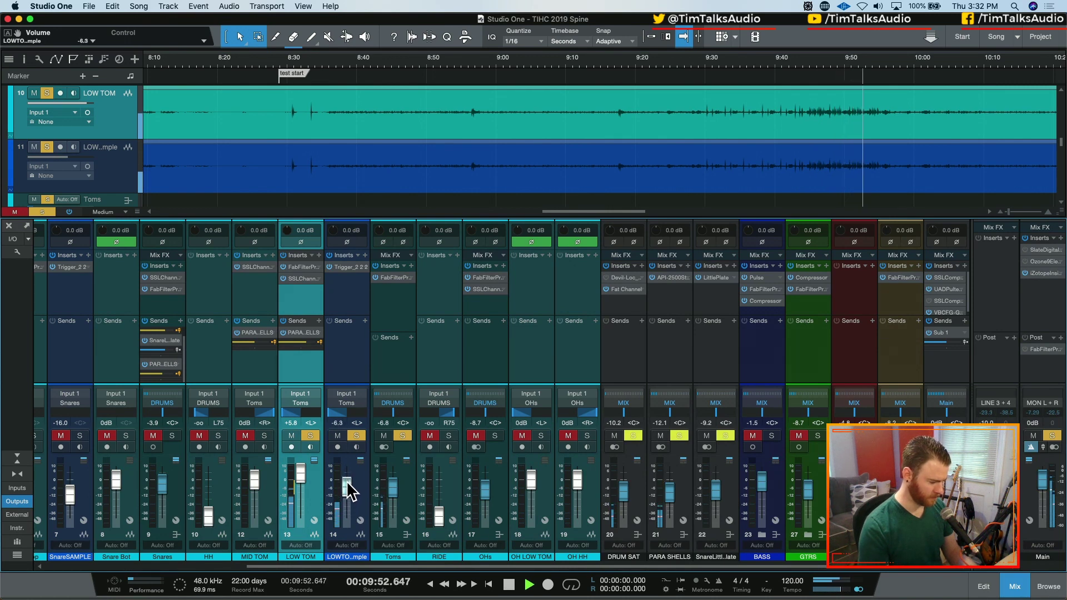
key("shift+s")
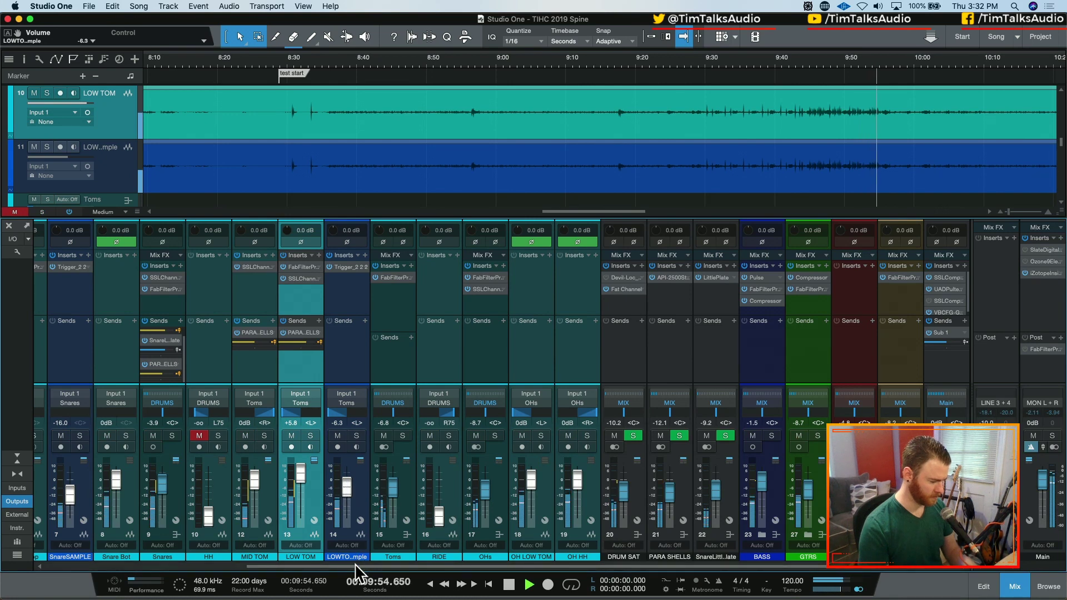
- Solo the DRUMS bus to listen to the whole kit with the low tom sample, and clear the solo
left_click_drag(356, 565, 26, 524)
left_click(59, 436, "shift")
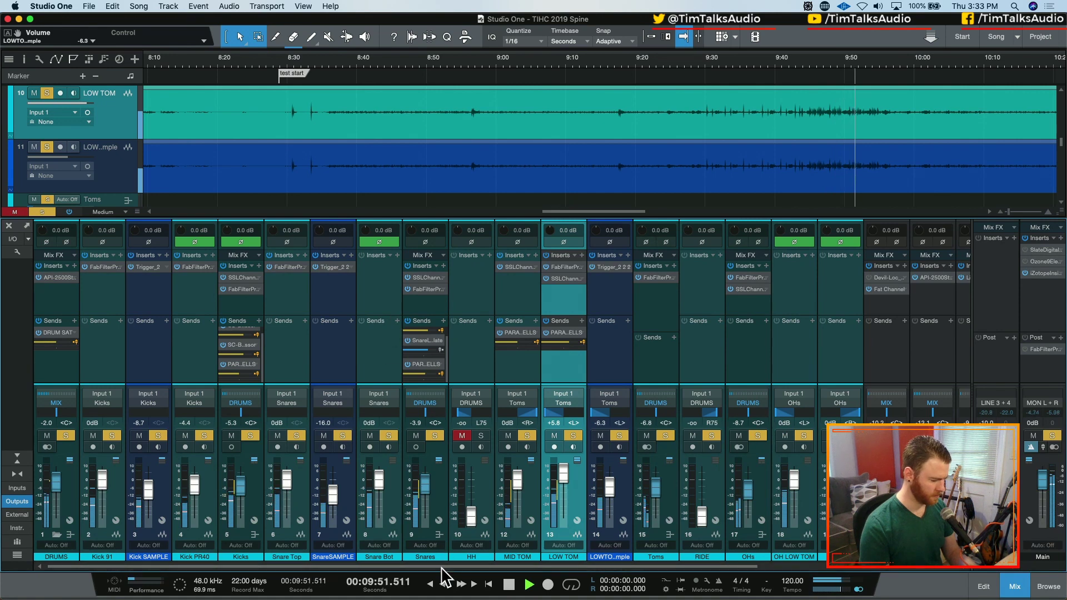
left_click_drag(452, 565, 943, 568)
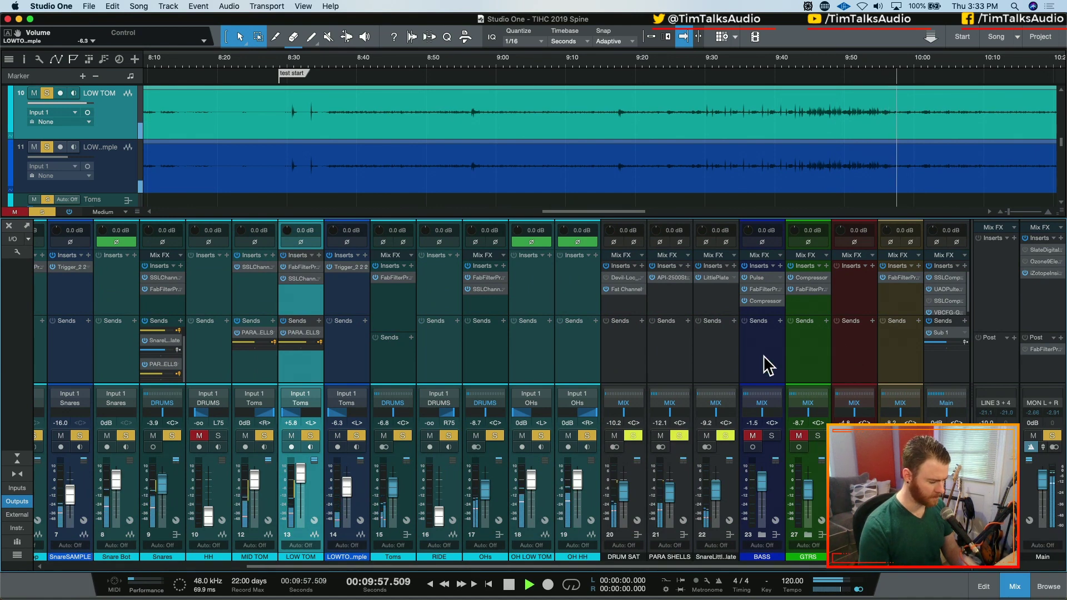
key("shift+s")
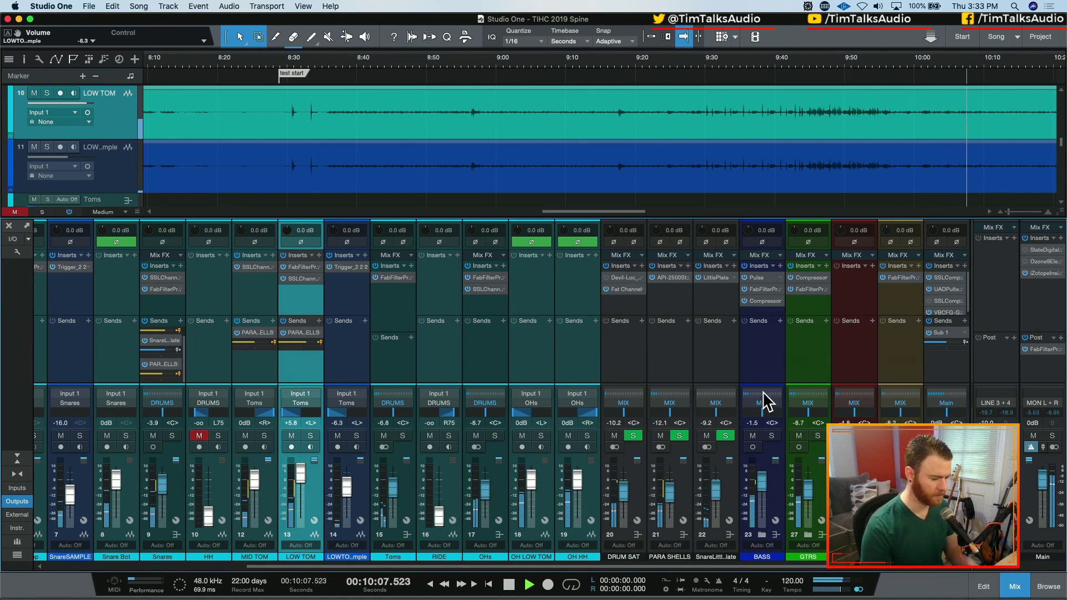
- Set the threshold of the MIX bus's first SSLComp Stereo to 6.8 dB and review the Pultec EQ and second SSLComp Stereo
left_click(940, 278)
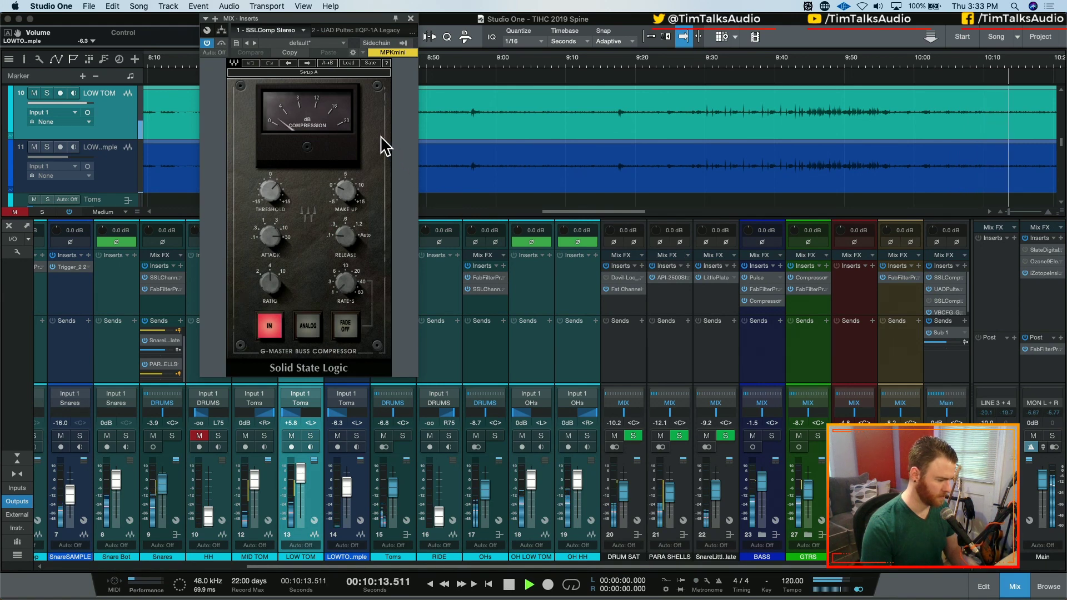
left_click_drag(270, 190, 270, 186)
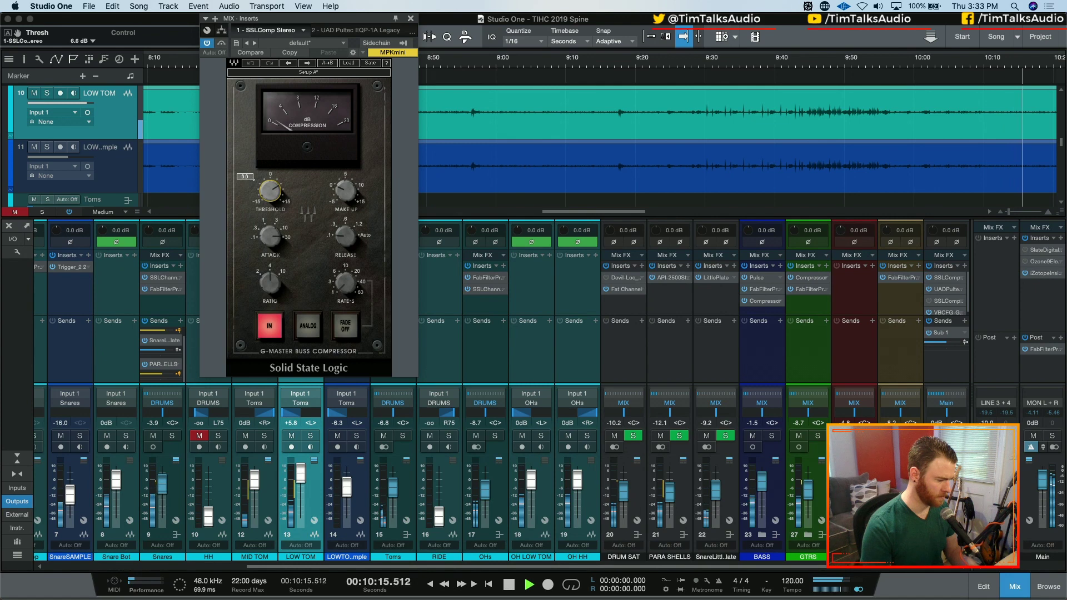
left_click(340, 32)
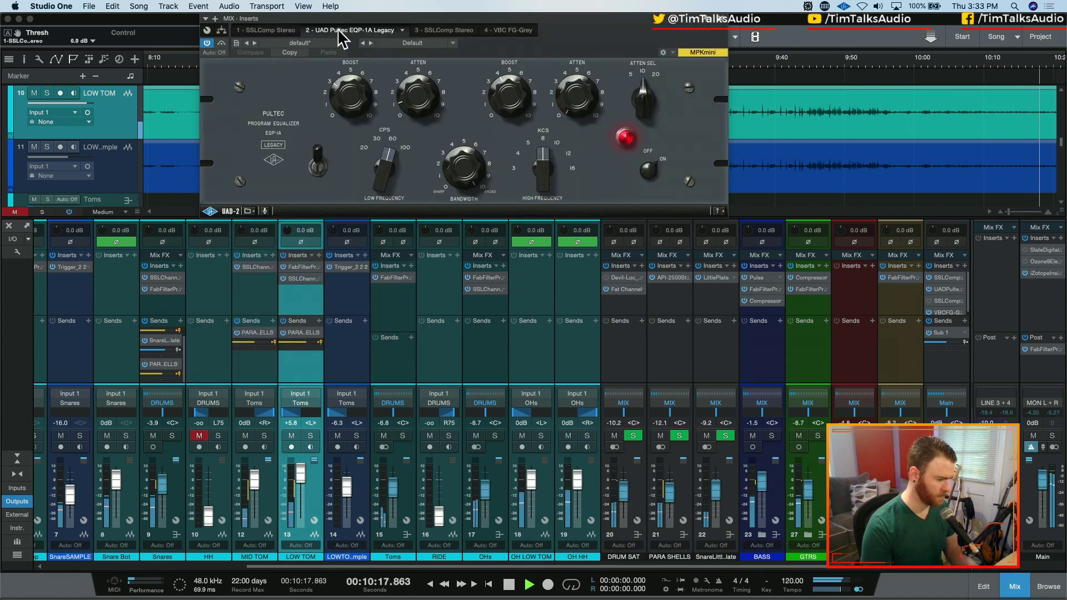
left_click(433, 30)
left_click_drag(284, 189, 284, 179)
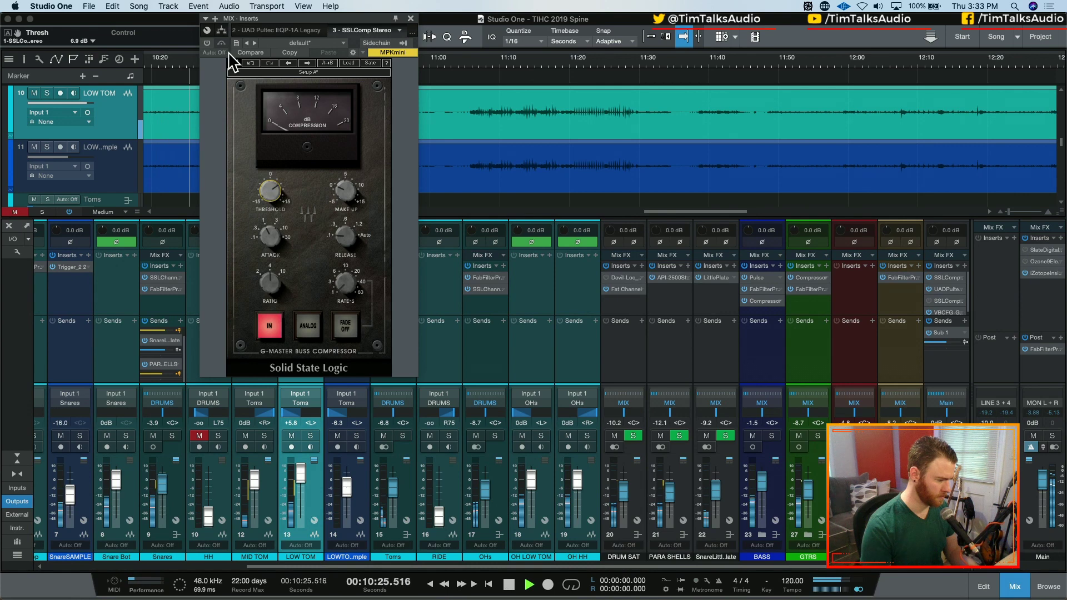
- Set the threshold of the MIX bus's VBC FG-Grey compressor to -3.7 dB during playback and close the plug-in
left_click(400, 31)
left_click(374, 78)
key("space")
key("space")
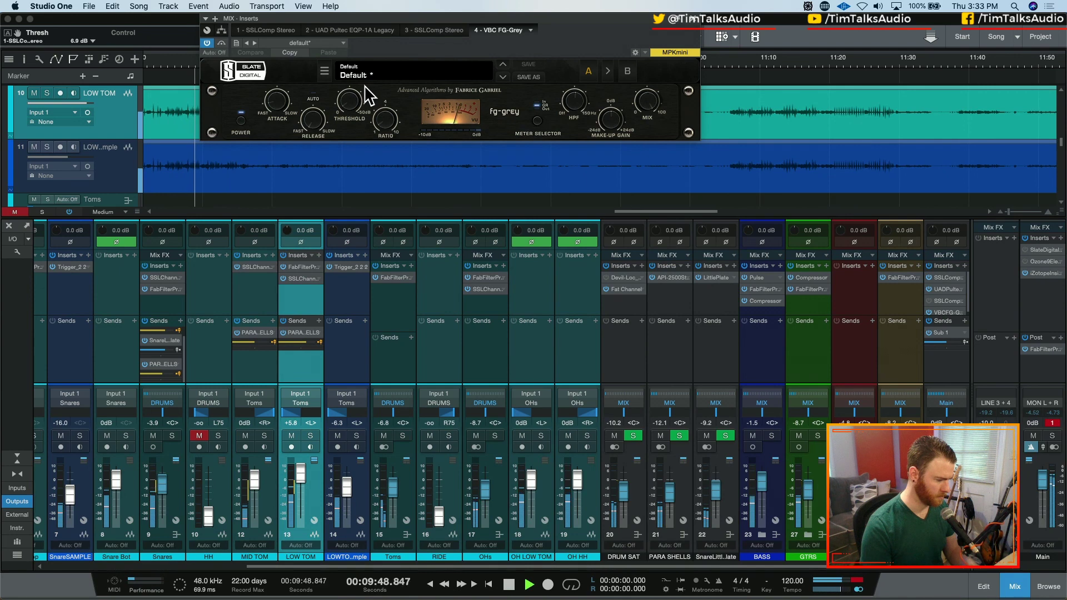
left_click_drag(351, 99, 351, 102)
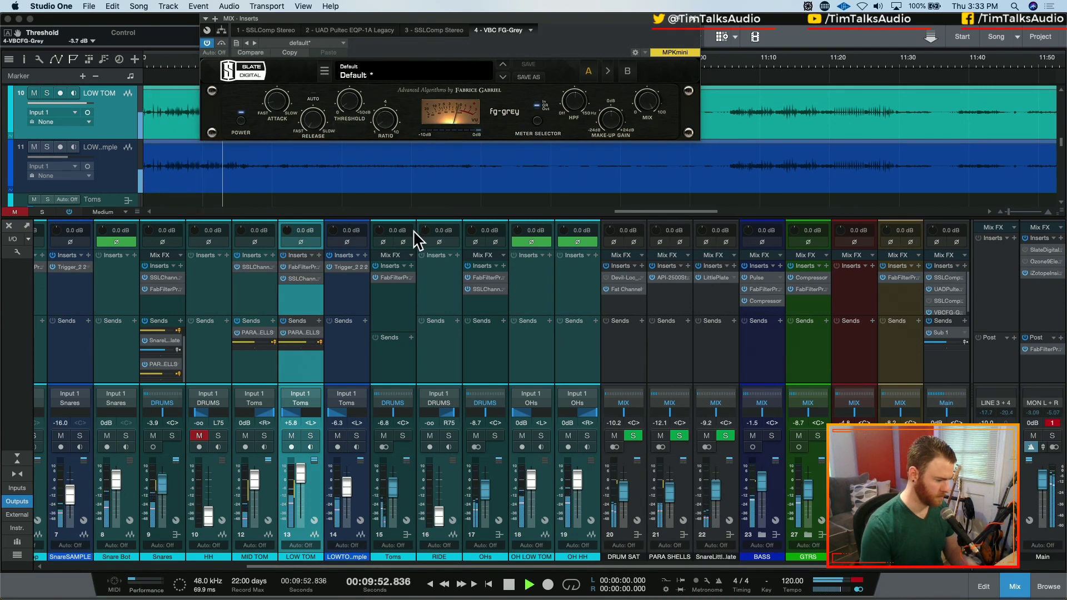
left_click(694, 17)
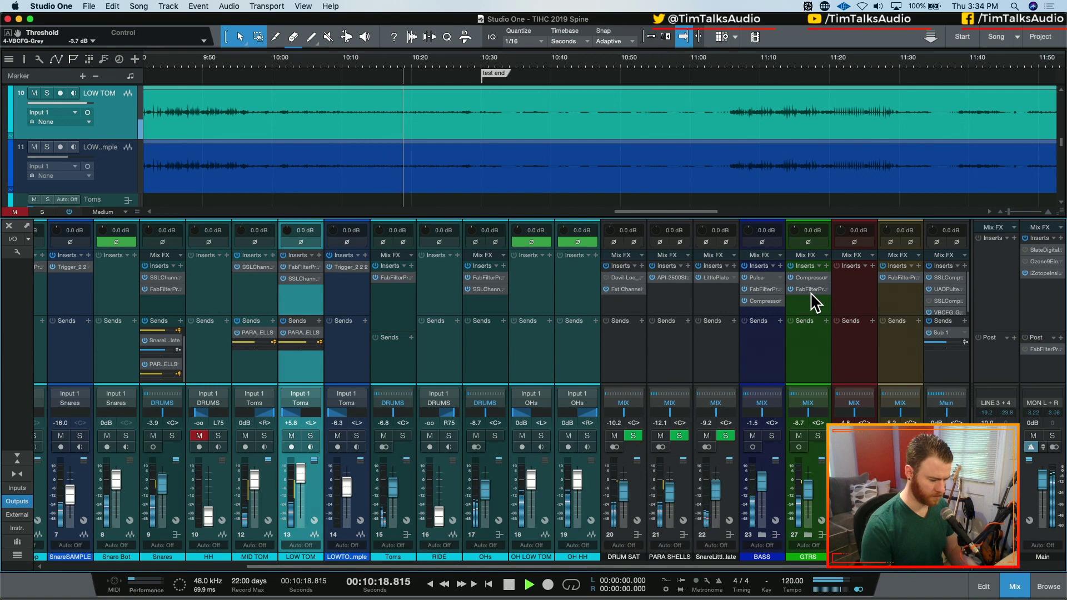
- Try a narrow -1.76 dB cut at 739.96 Hz with Q 9.552 in the GTRS Pro-Q 3, and remove that band
left_click(803, 287)
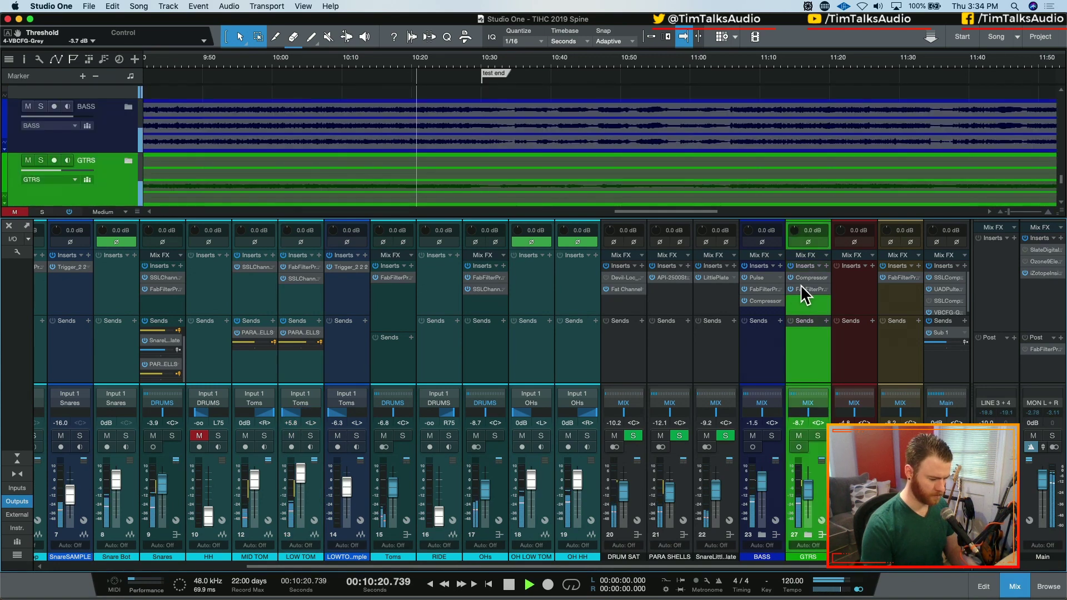
left_click(800, 289)
left_click_drag(542, 194, 504, 199)
scroll(503, 201, "up", 10)
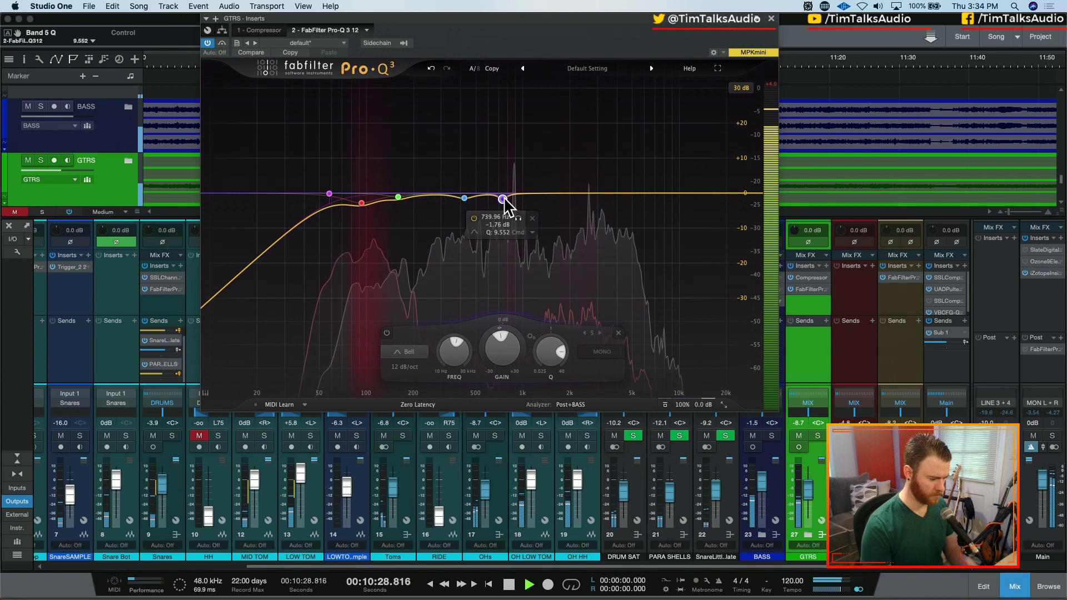
left_click(532, 218)
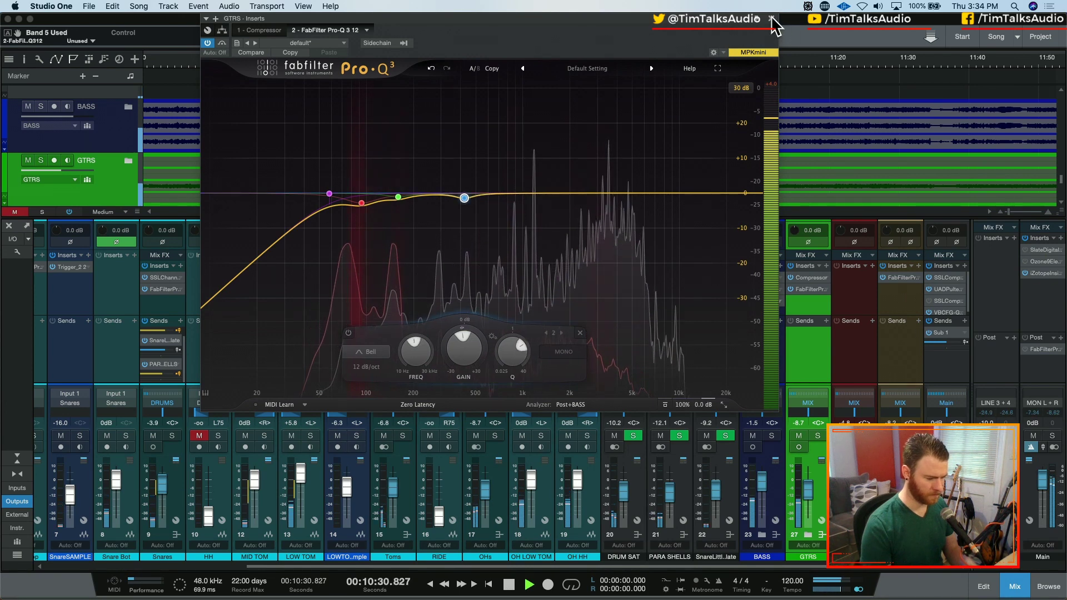
left_click(771, 19)
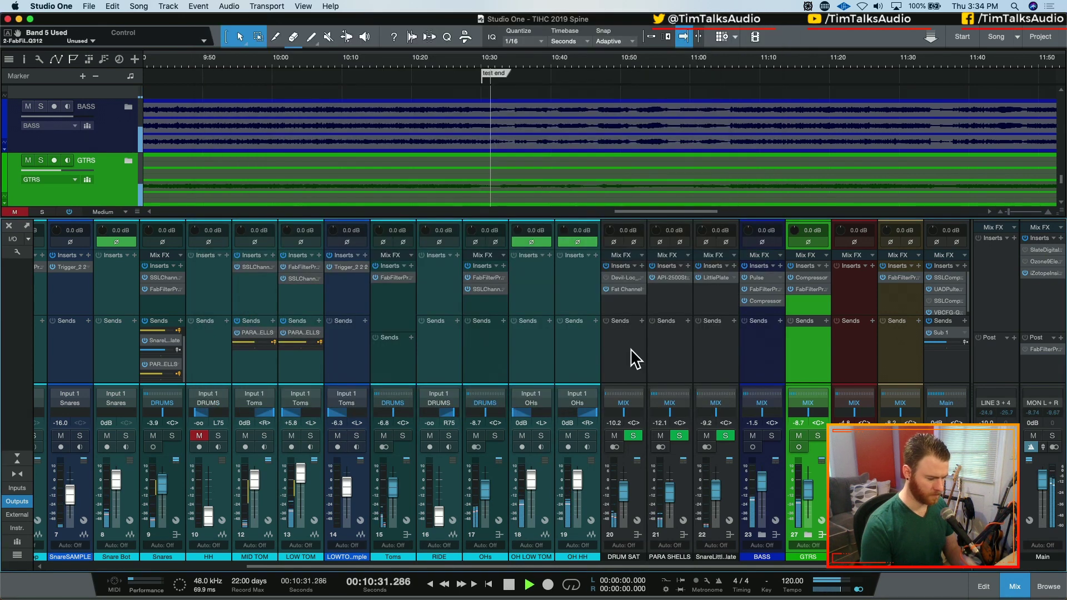
- In the BASS channel's Pro-Q 3, narrow the 2284.4 Hz boost to a Q of 2.217
left_click(759, 289)
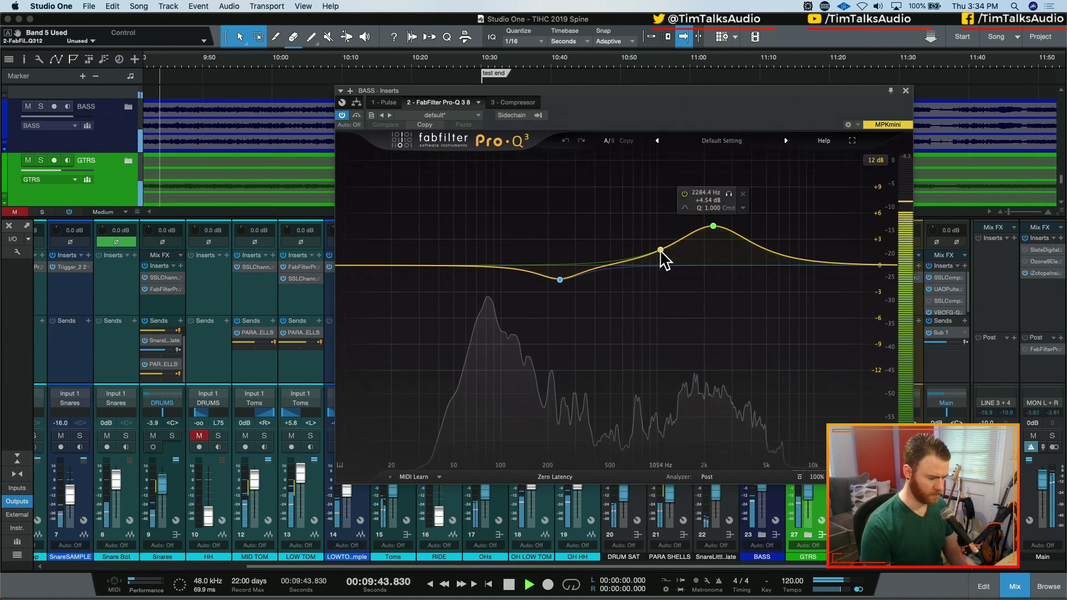
left_click(663, 271)
left_click(694, 293)
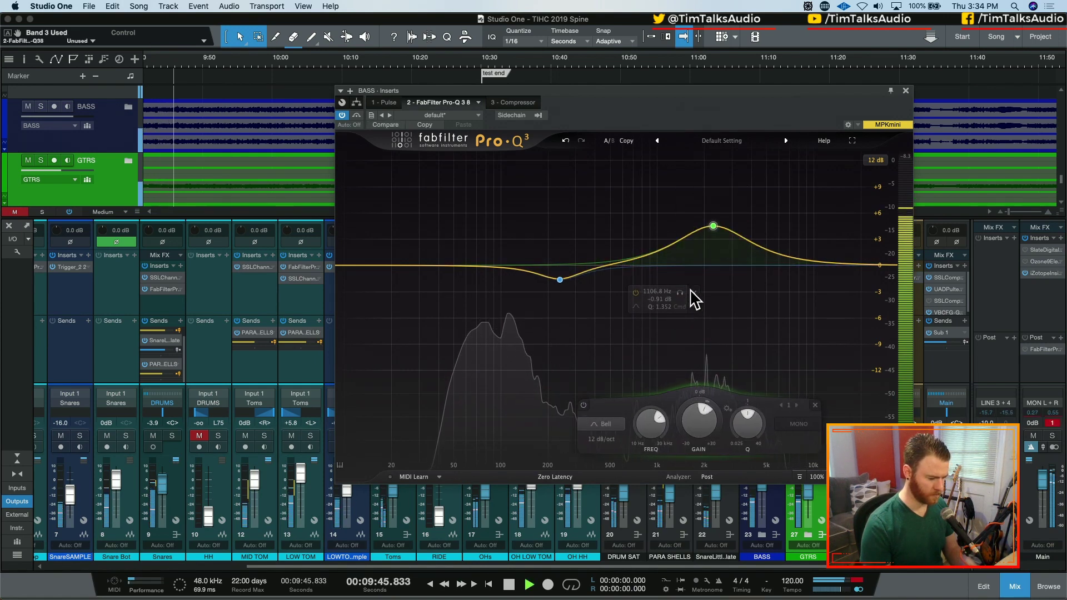
scroll(713, 228, "up", 10)
scroll(713, 228, "down", 5)
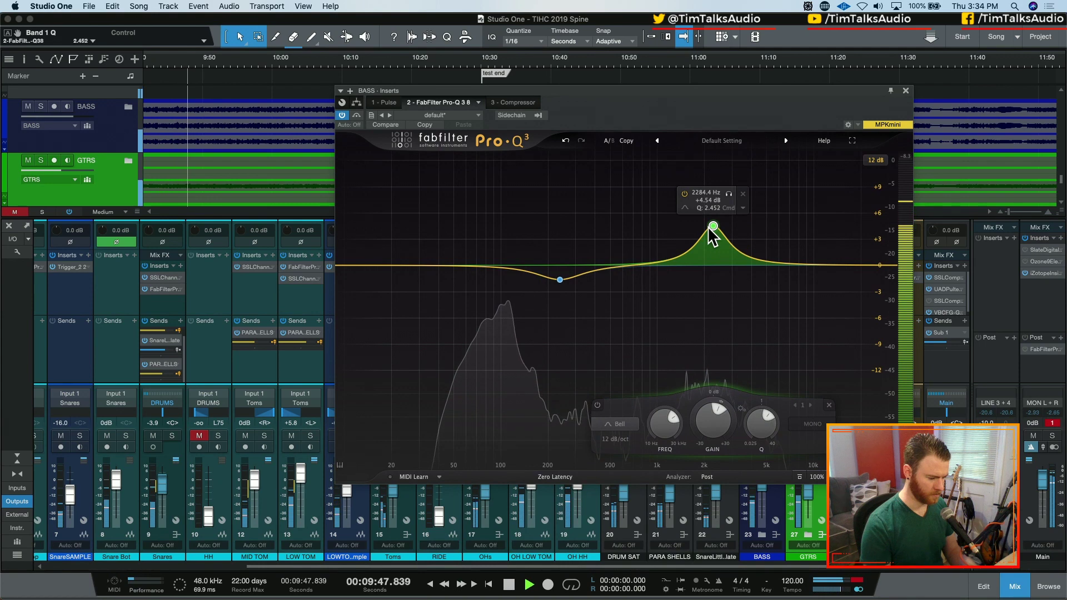
scroll(713, 234, "down", 2)
- Audition the 2284.4 Hz boost with the BASS channel soloed, comparing it with the band disabled and enabled
left_click(729, 194)
left_click(728, 193)
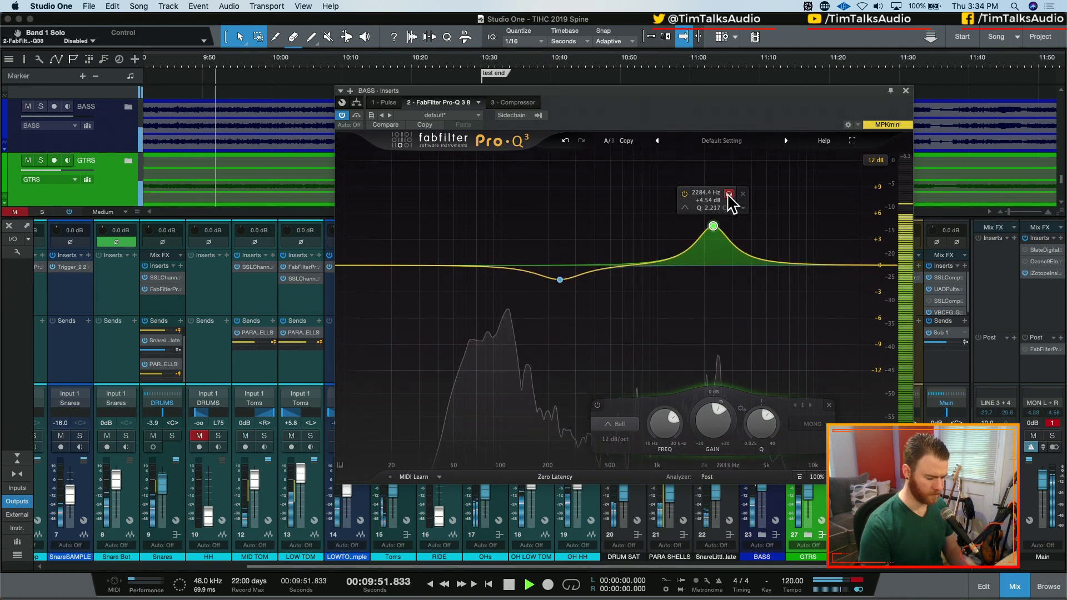
key("s")
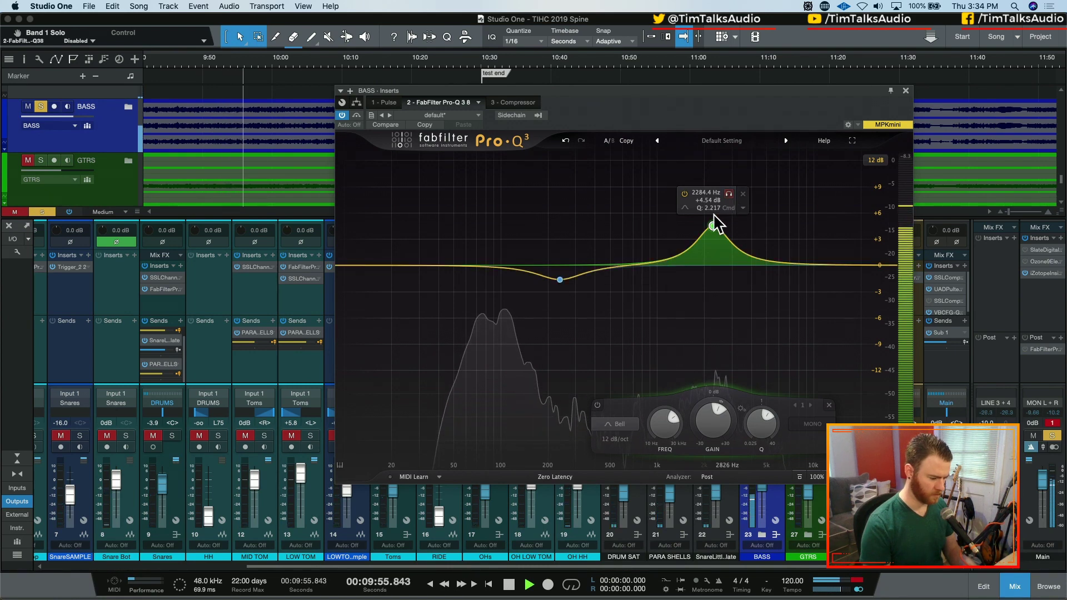
left_click(685, 193)
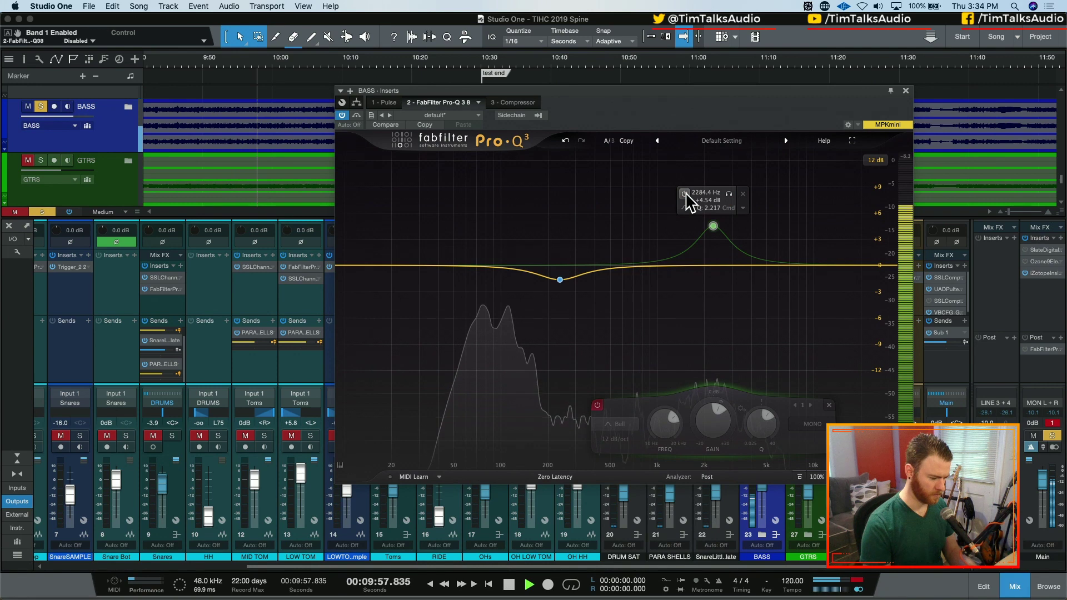
left_click(685, 193)
- Sweep a new boosted band on the BASS EQ and turn it into a -3.11 dB cut at 687.02 Hz with Q 7.649
double_click(636, 235)
left_click_drag(635, 231, 631, 193)
scroll(635, 227, "up", 5)
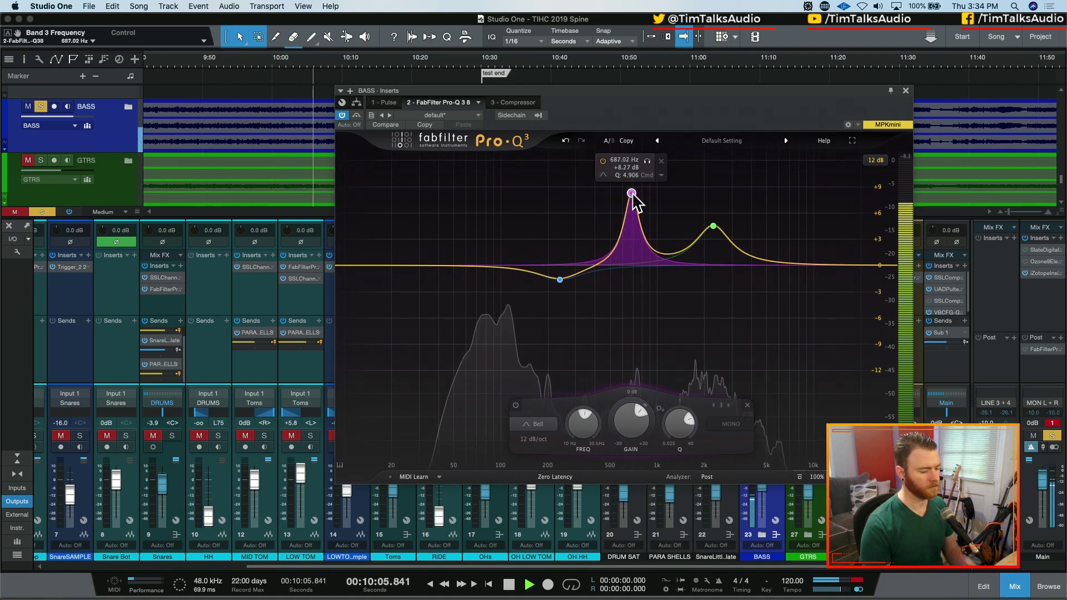
scroll(634, 414, "up", 3)
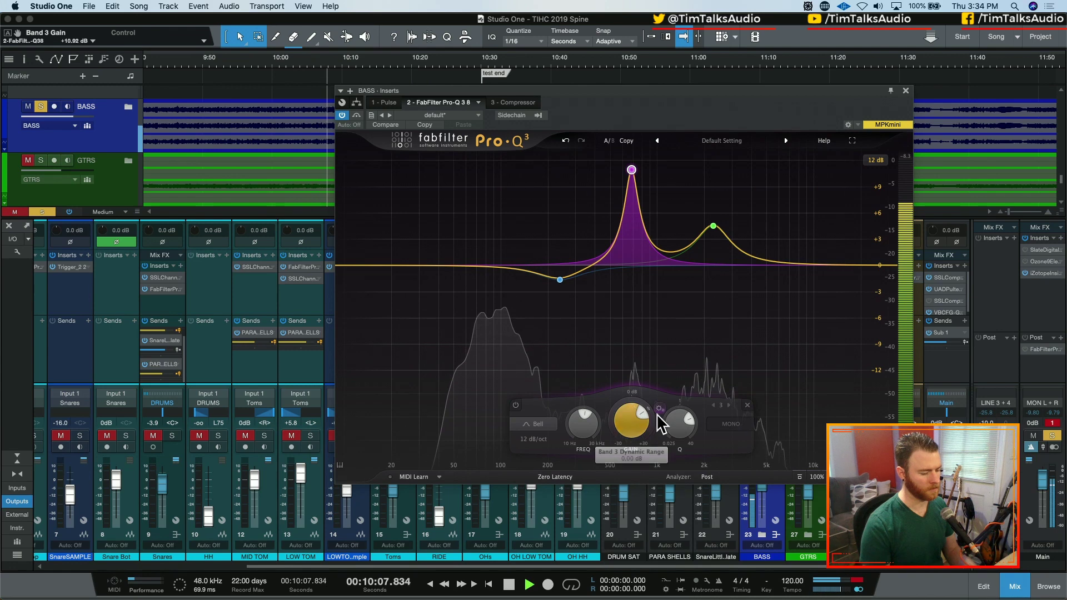
scroll(654, 413, "down", 10)
left_click_drag(630, 460, 632, 489)
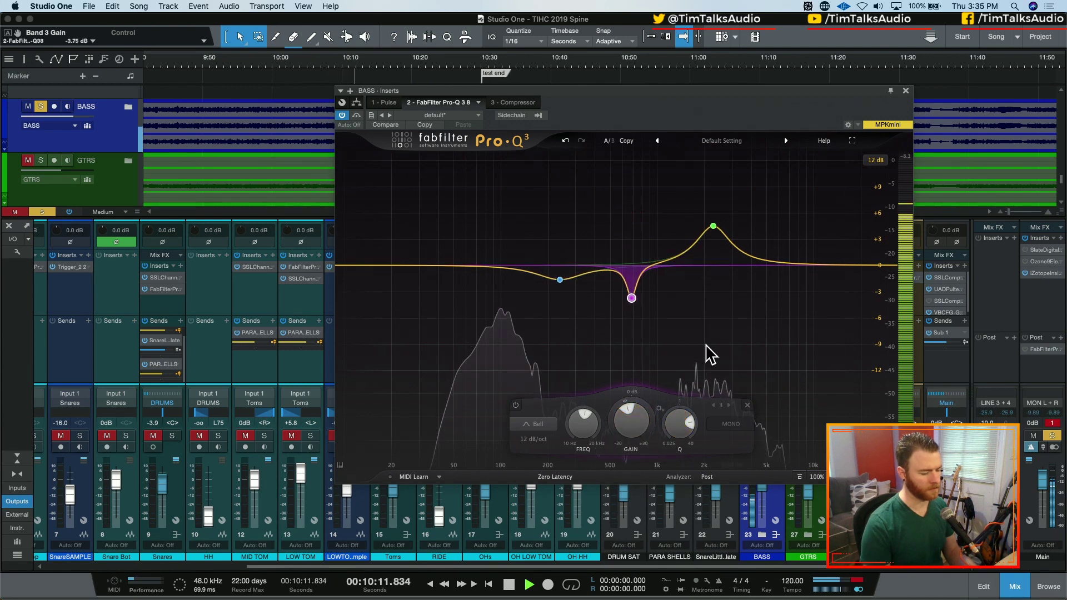
scroll(631, 428, "up", 1)
- Clear the BASS solo and close its EQ window to replay the full mix
left_click(1051, 435)
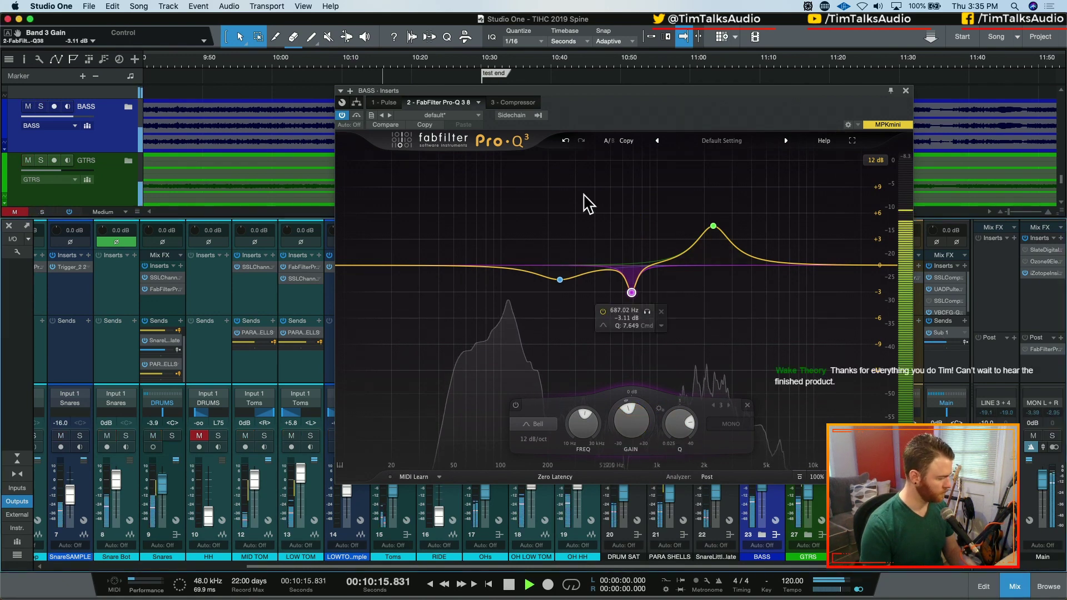
left_click(906, 91)
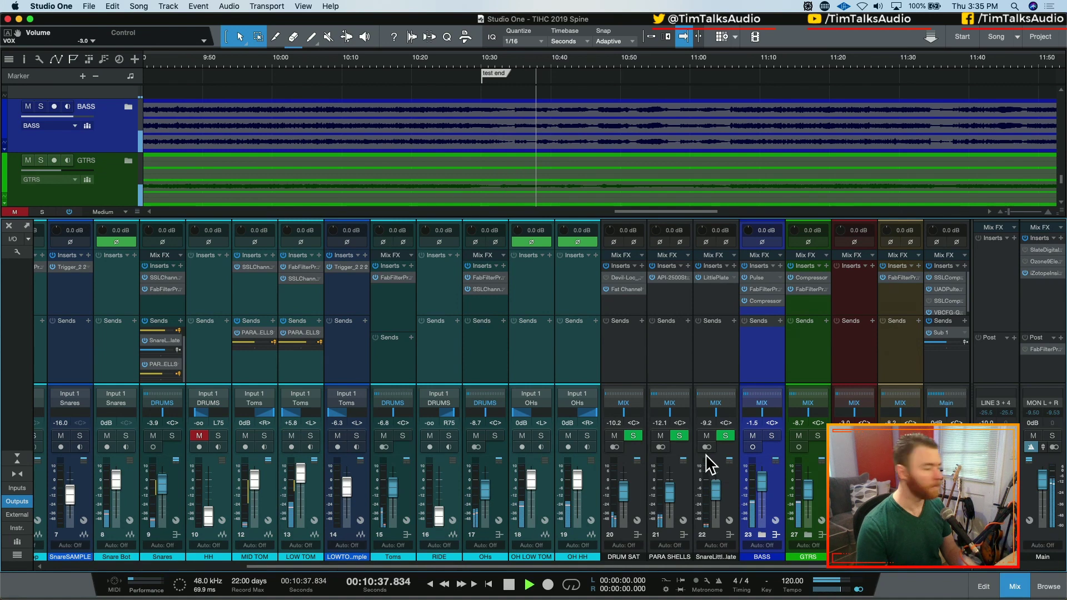
key("space")
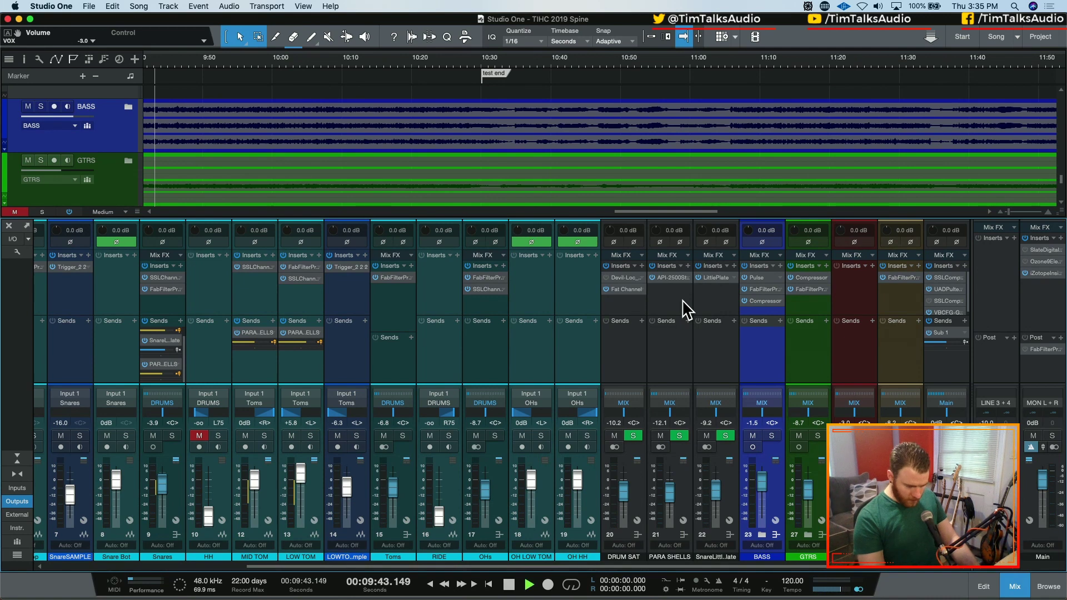
- Show the whole song timeline and replay the mix from the "test start" marker
key("space")
key("z")
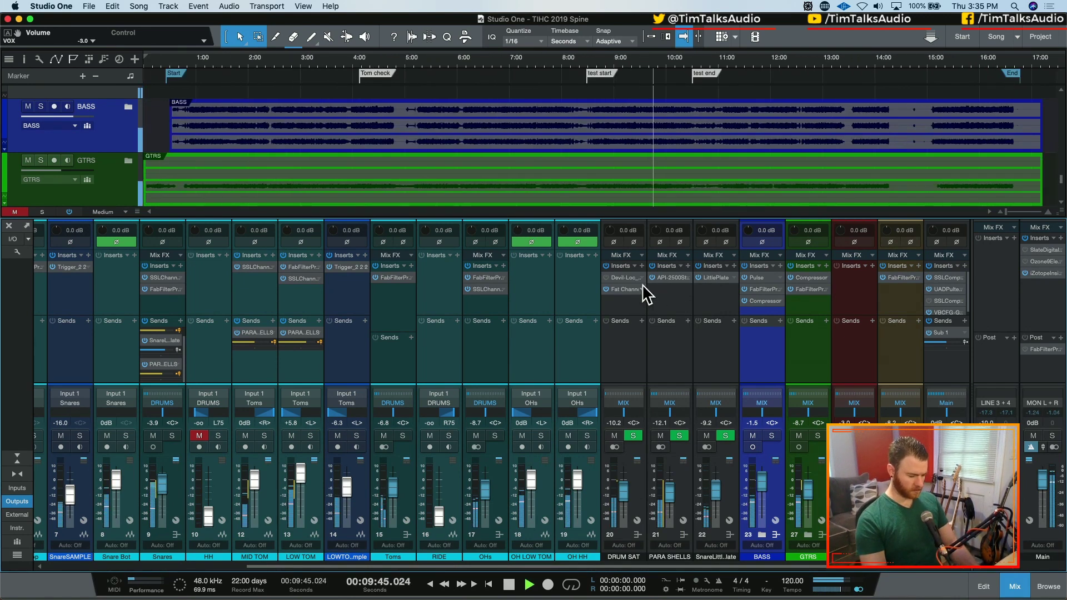
key("space")
key("shift+n")
key("shift+b")
key("space")
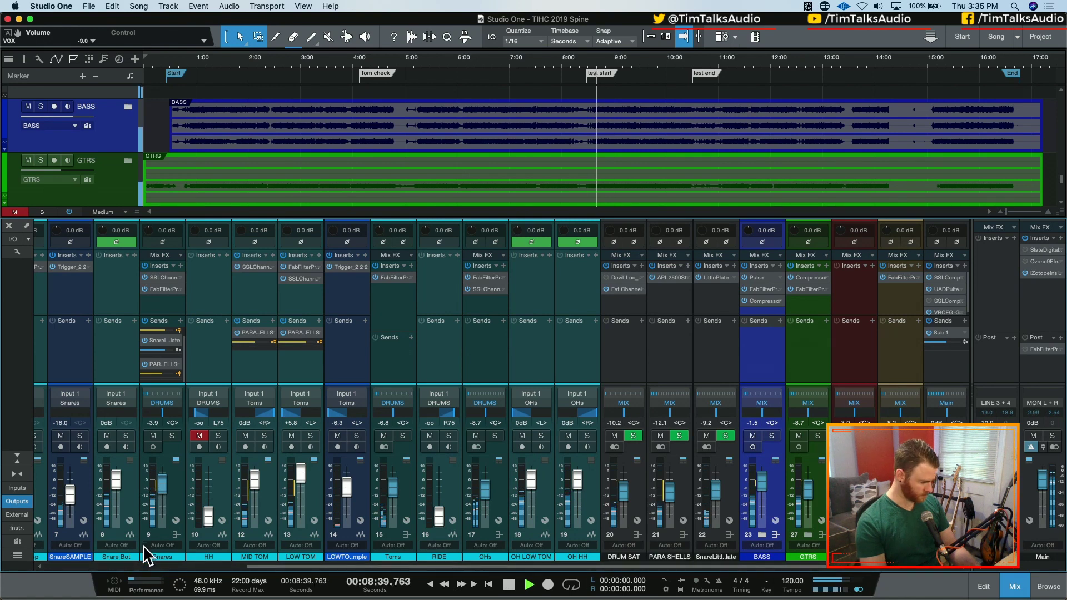
- Lower the DRUMS bus fader to -2.5 dB and raise the snare LittlePlate reverb return to -6.8 dB
left_click(122, 566)
left_click_drag(122, 565, 77, 565)
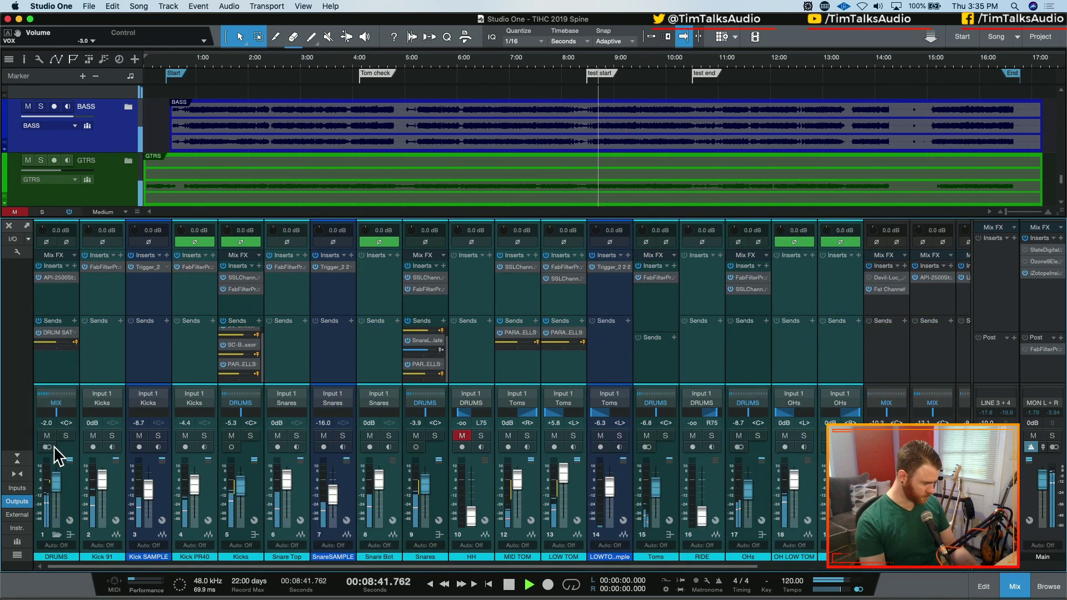
scroll(56, 517, "down", 3)
left_click_drag(55, 504, 54, 492)
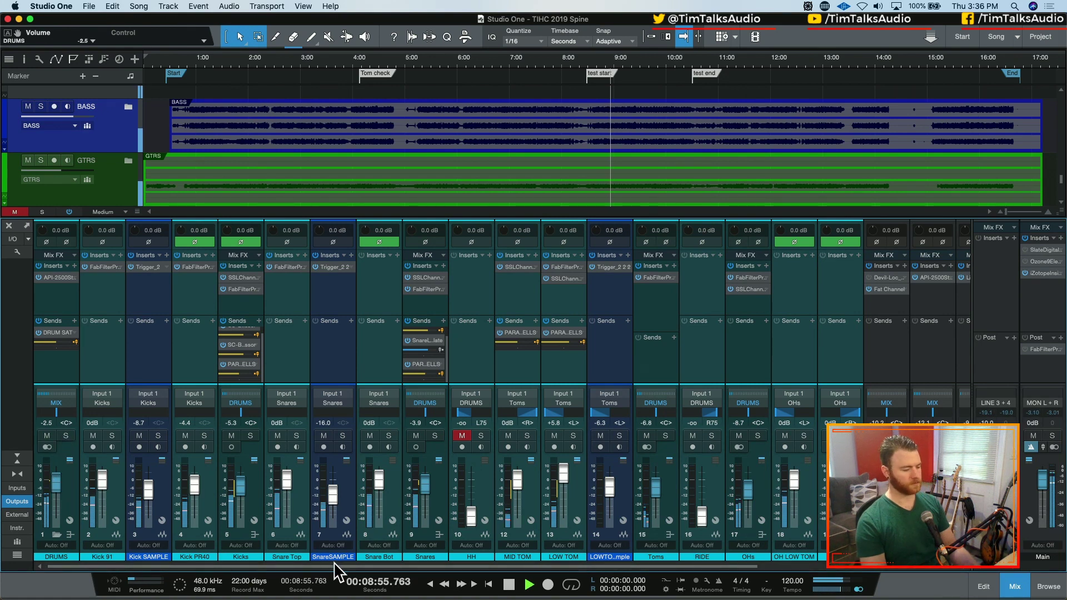
left_click_drag(334, 562, 516, 562)
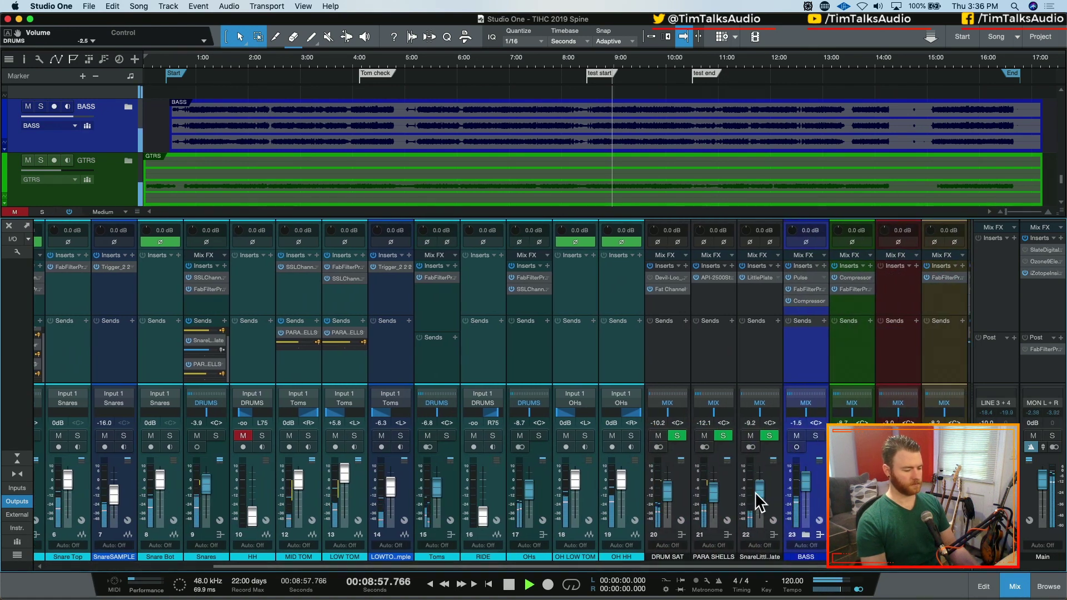
left_click_drag(757, 492, 761, 494)
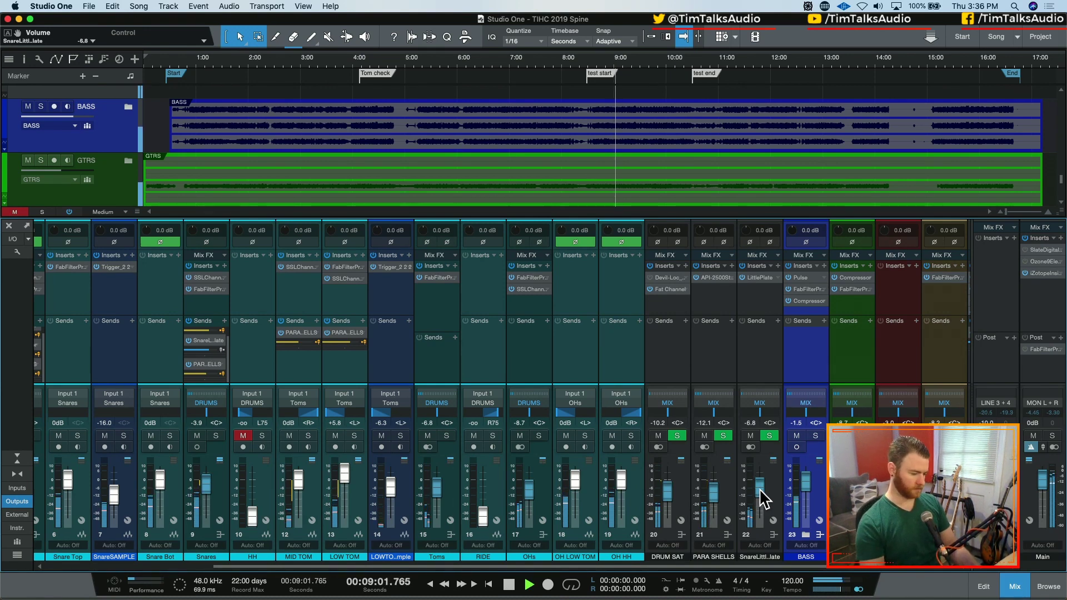
left_click_drag(673, 562, 762, 556)
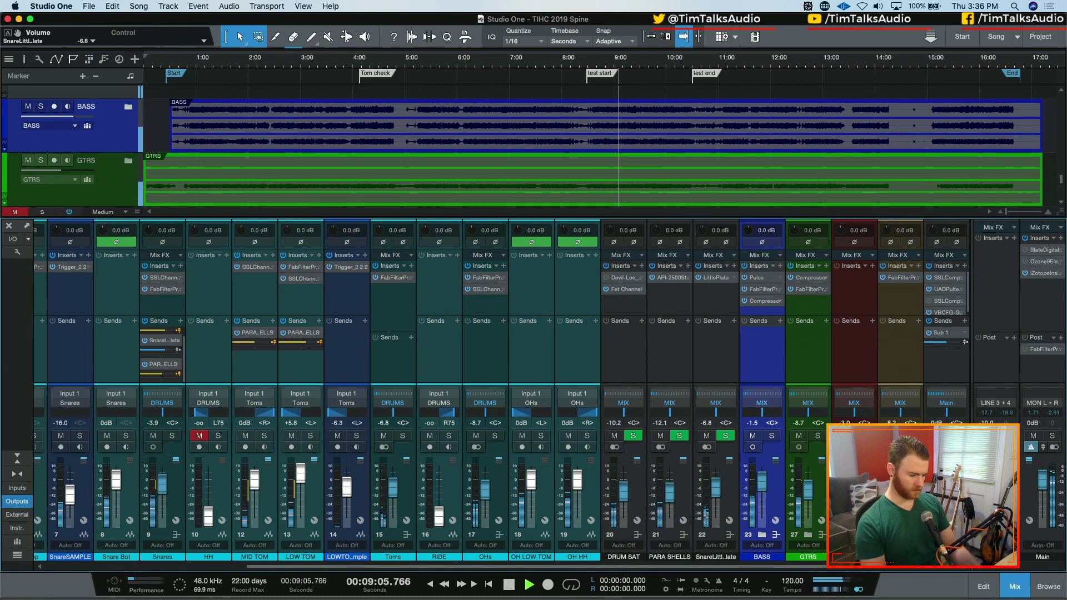
left_click(854, 534)
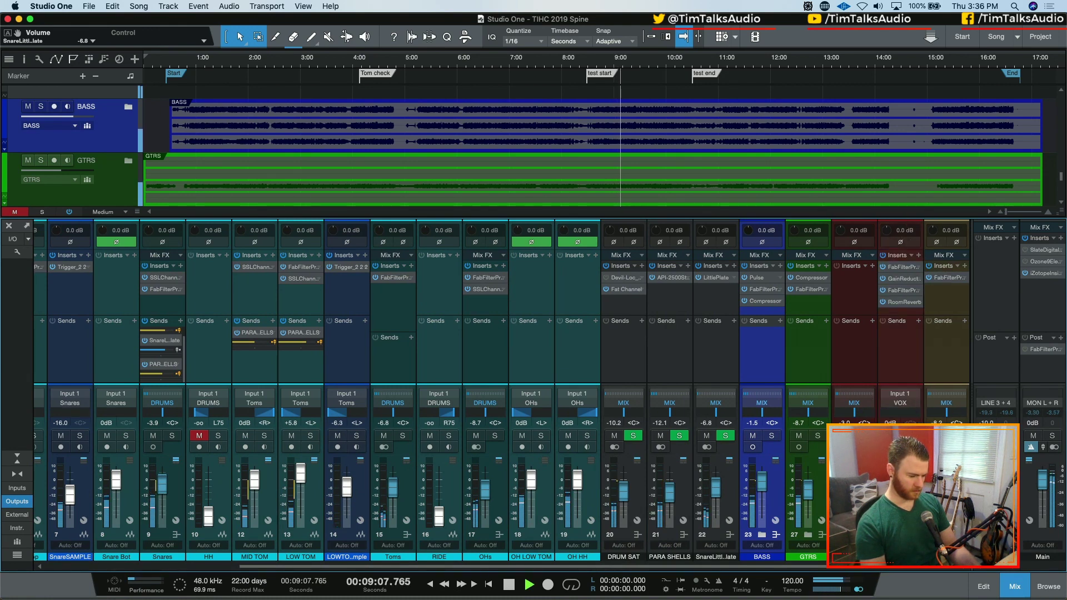
left_click(854, 535)
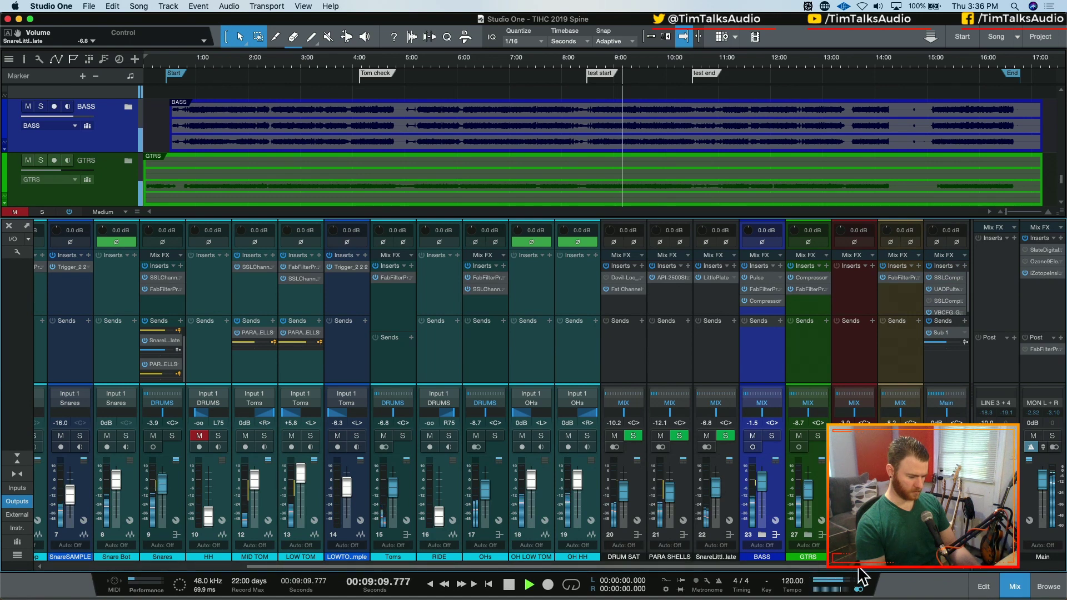
- Play the mix from about 14:15 to examine how the song section ends
key("space")
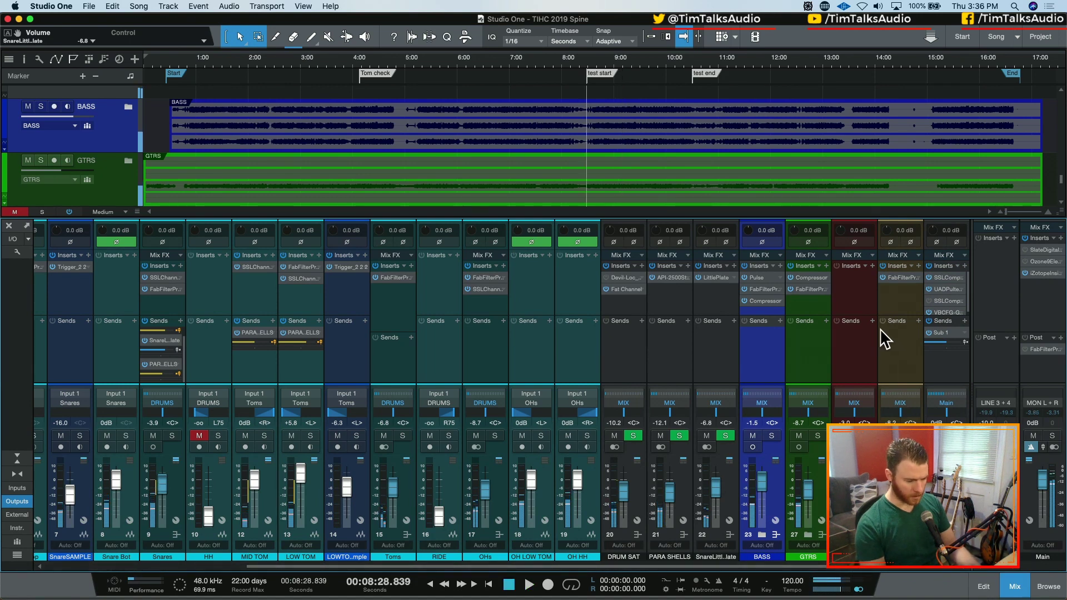
left_click(888, 59)
key("e")
key("e")
key("e")
key("e")
scroll(740, 119, "right", 8)
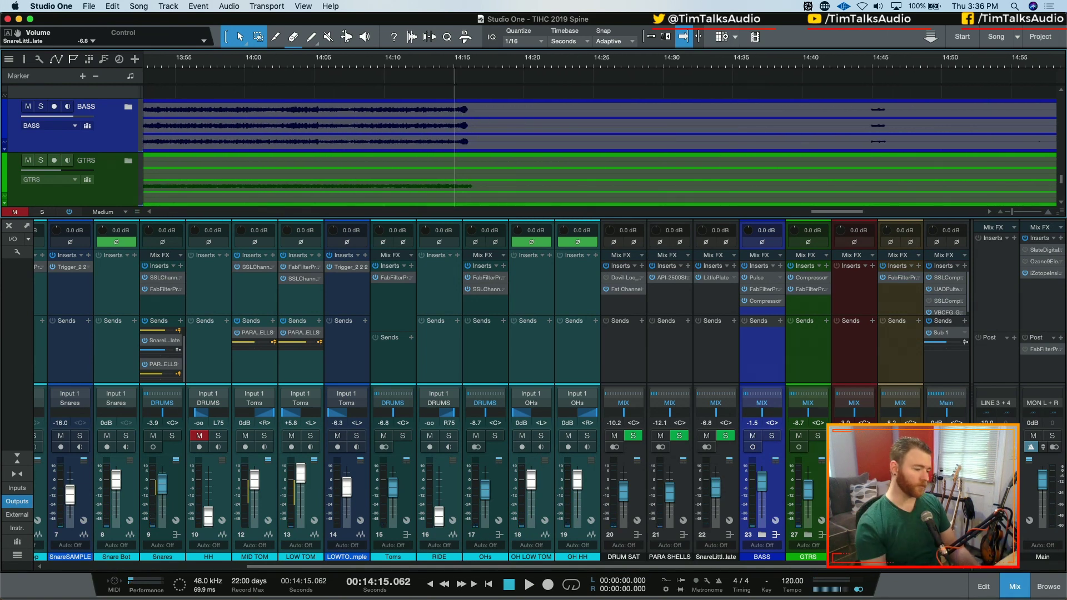
key("space")
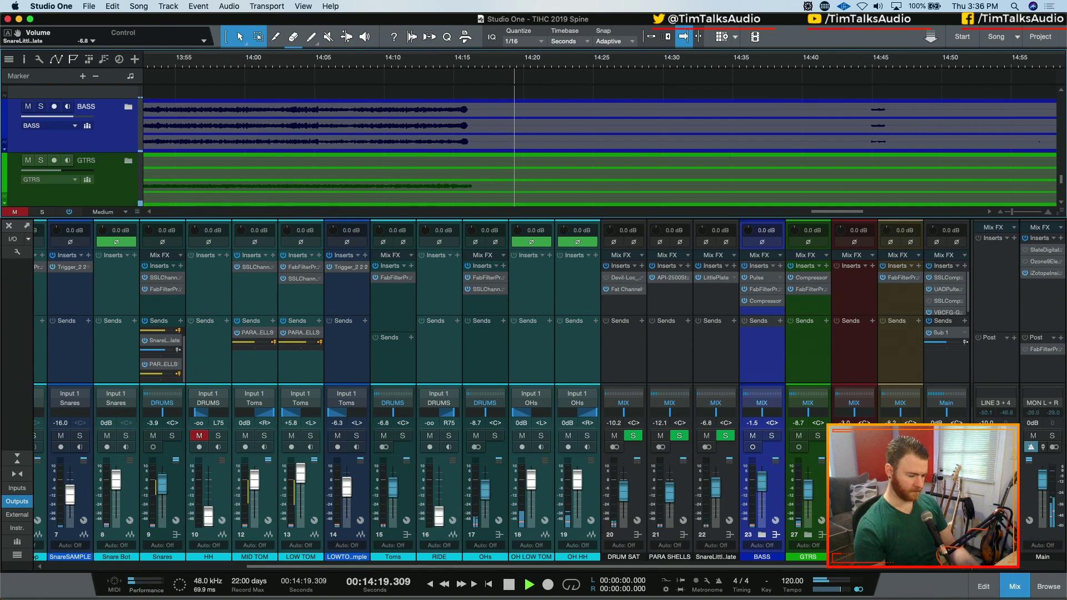
- Select the ROOMS channel to reveal its track and check playback from about 14:40
left_click(900, 557)
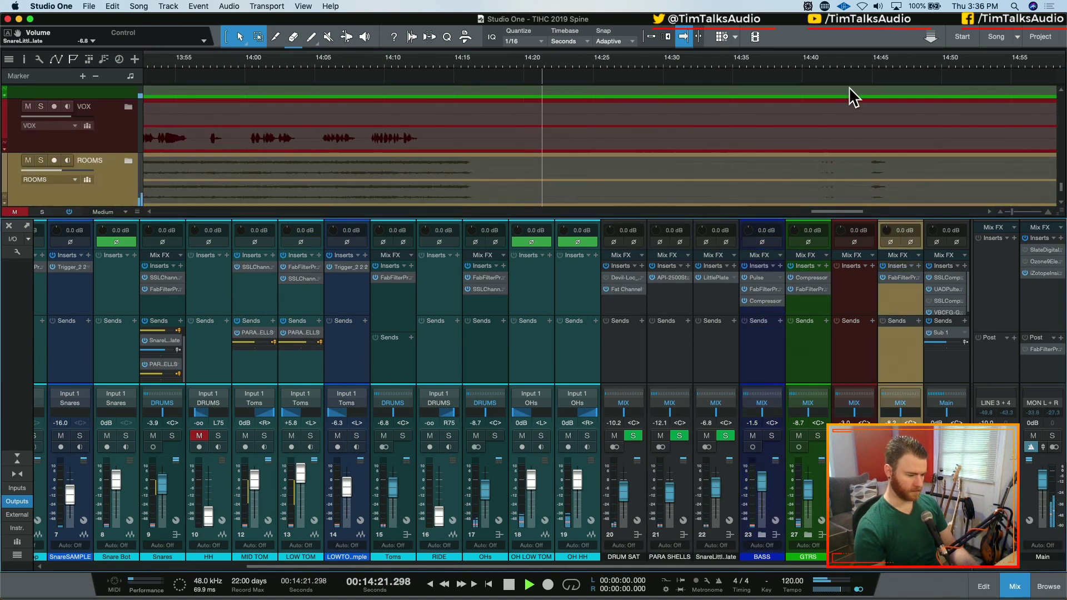
key("space")
left_click(811, 63)
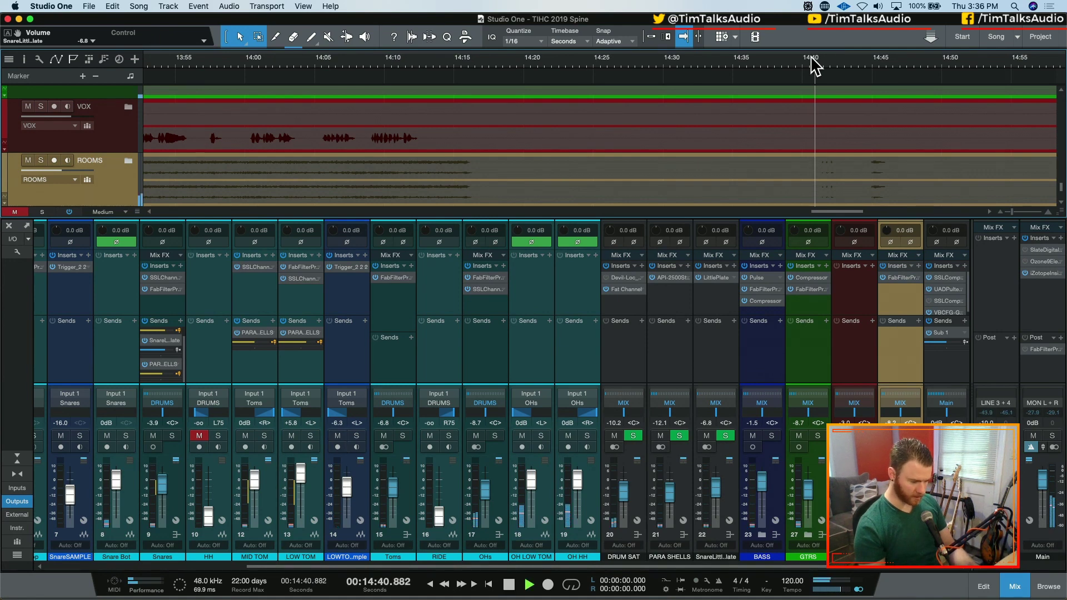
scroll(683, 137, "up", 1)
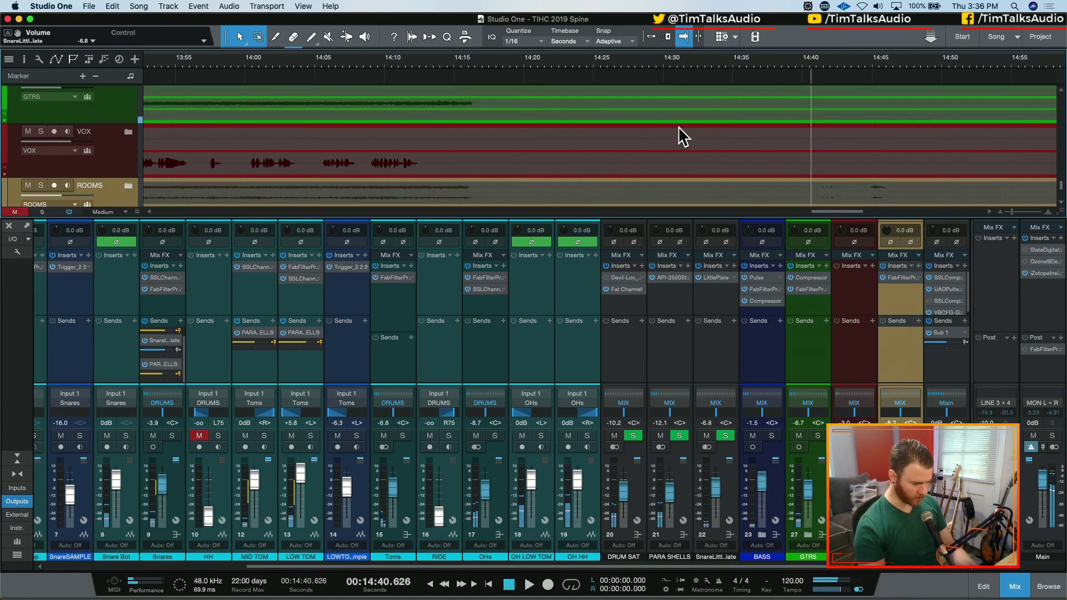
- On SL VOX in the VOX folder, promote Layer 1 from about 14:12 to 15:16 into the track and hide the layers
left_click(126, 131)
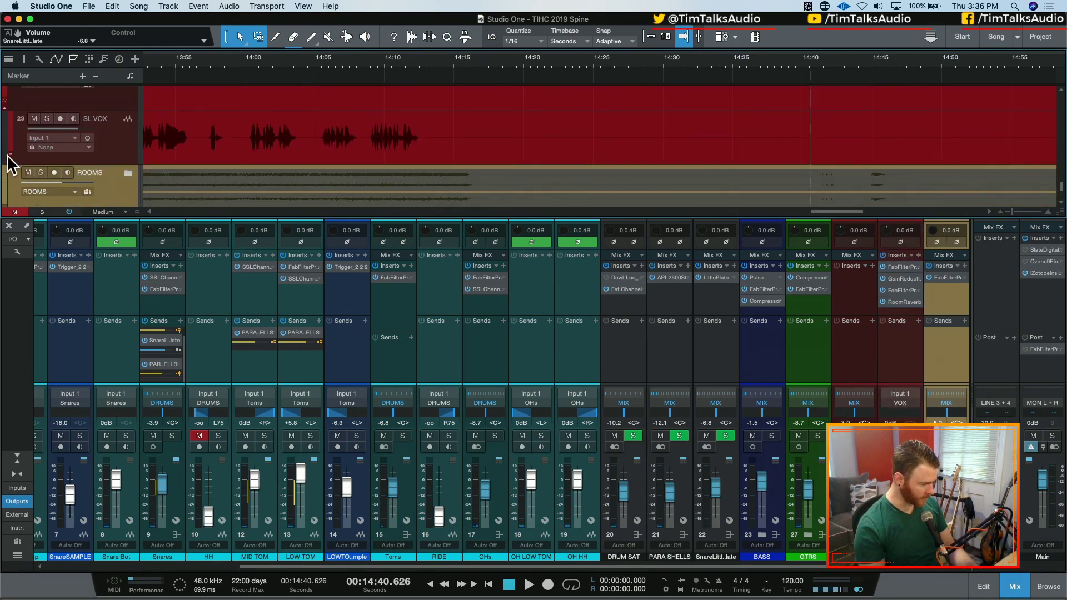
left_click(9, 156)
scroll(104, 137, "down", 1)
left_click(11, 154)
left_click(10, 147)
scroll(458, 100, "down", 5)
scroll(479, 127, "up", 3)
left_click_drag(417, 159, 958, 164)
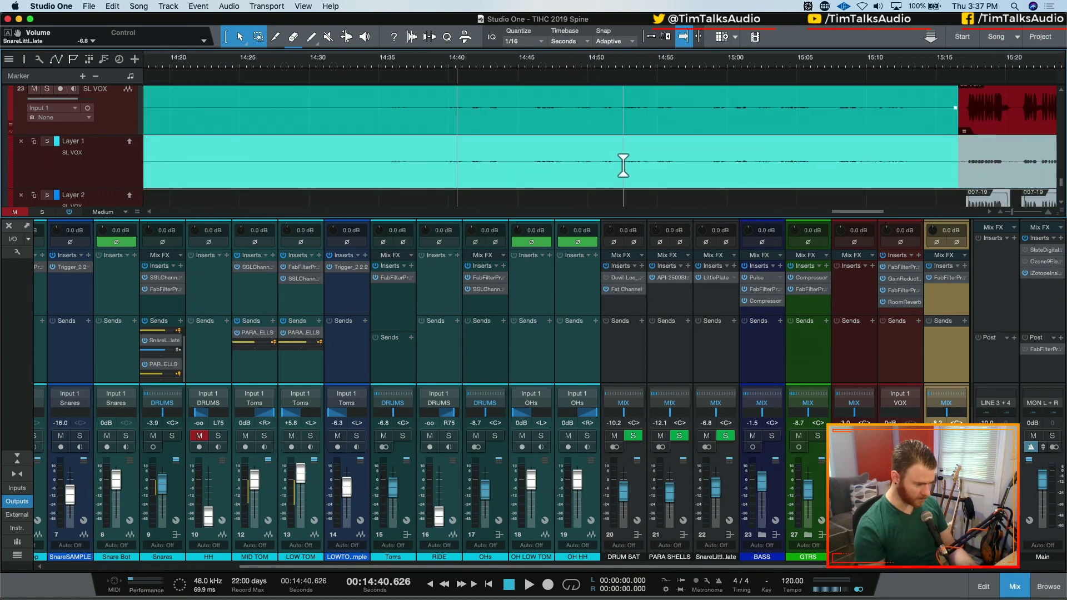
scroll(262, 155, "left", 5)
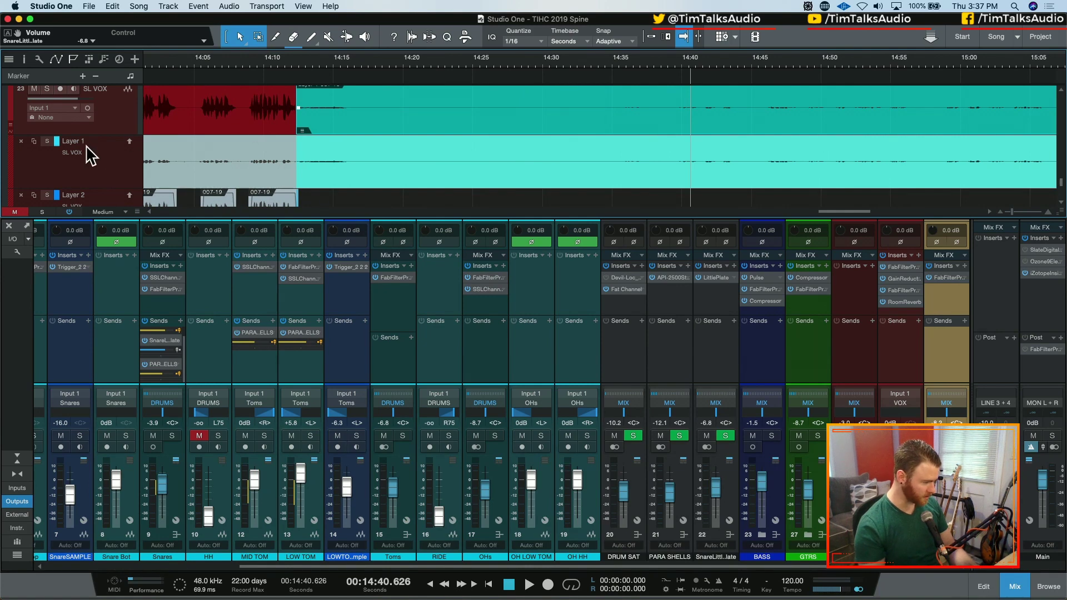
left_click(14, 126)
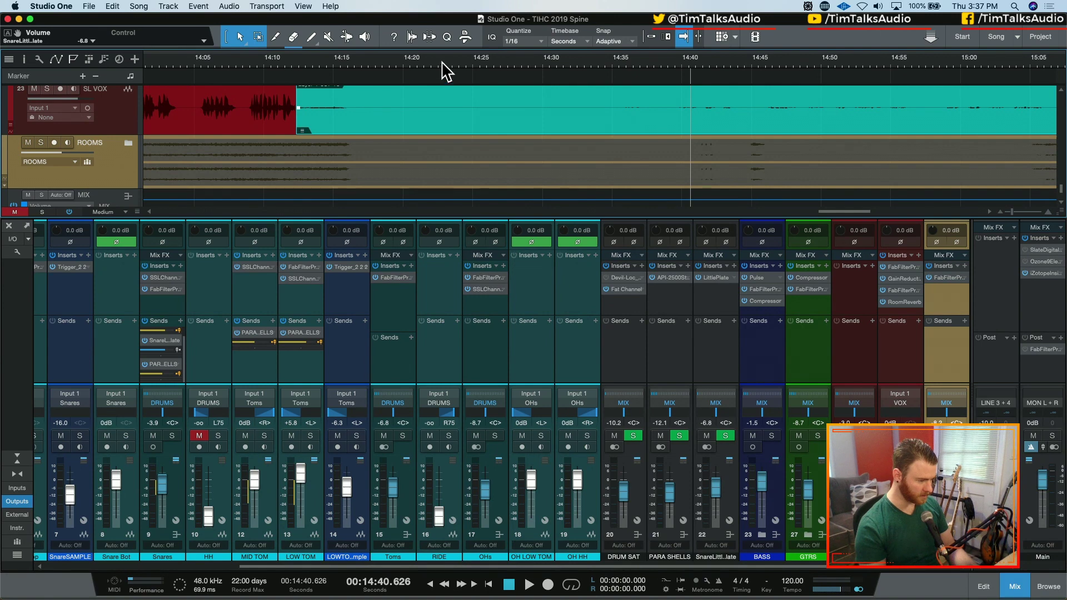
- Move the start of the promoted Layer 1 section on SL VOX to about 14:16, at the end of the song
key("e")
key("e")
key("e")
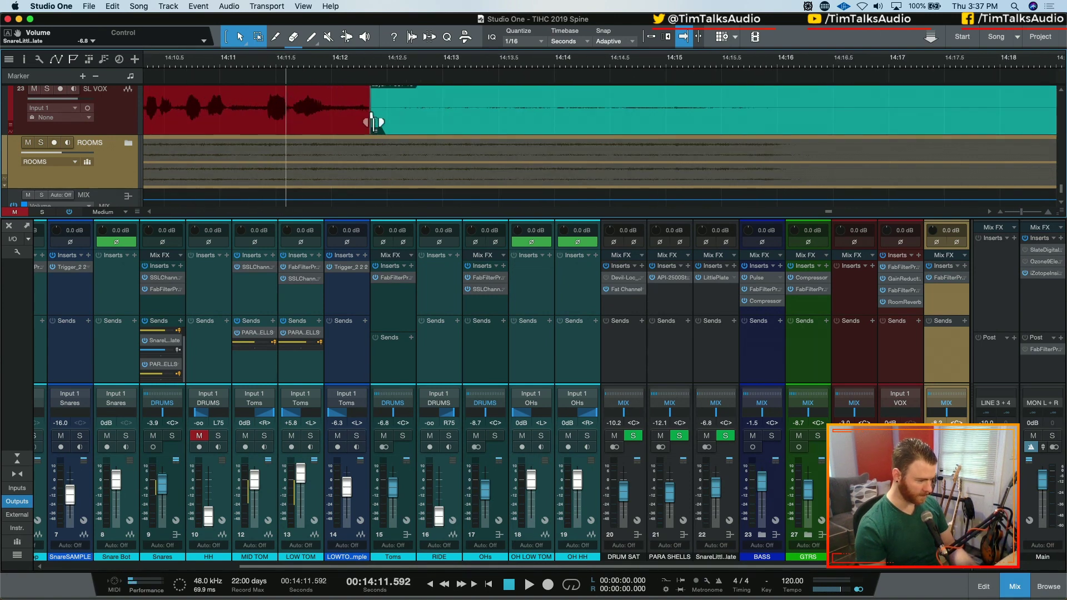
key("space")
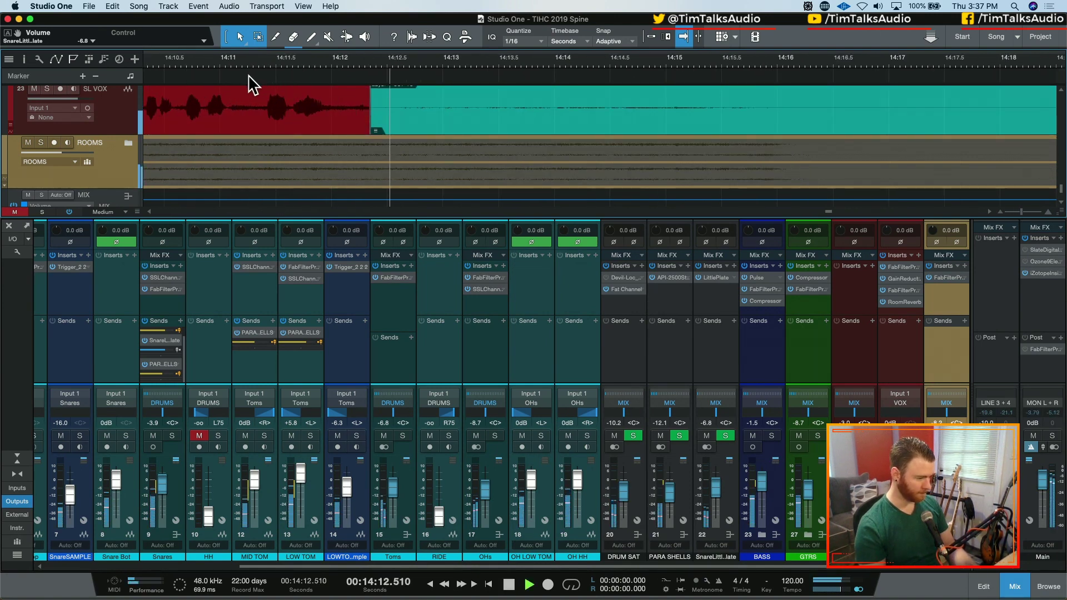
key("w")
key("w")
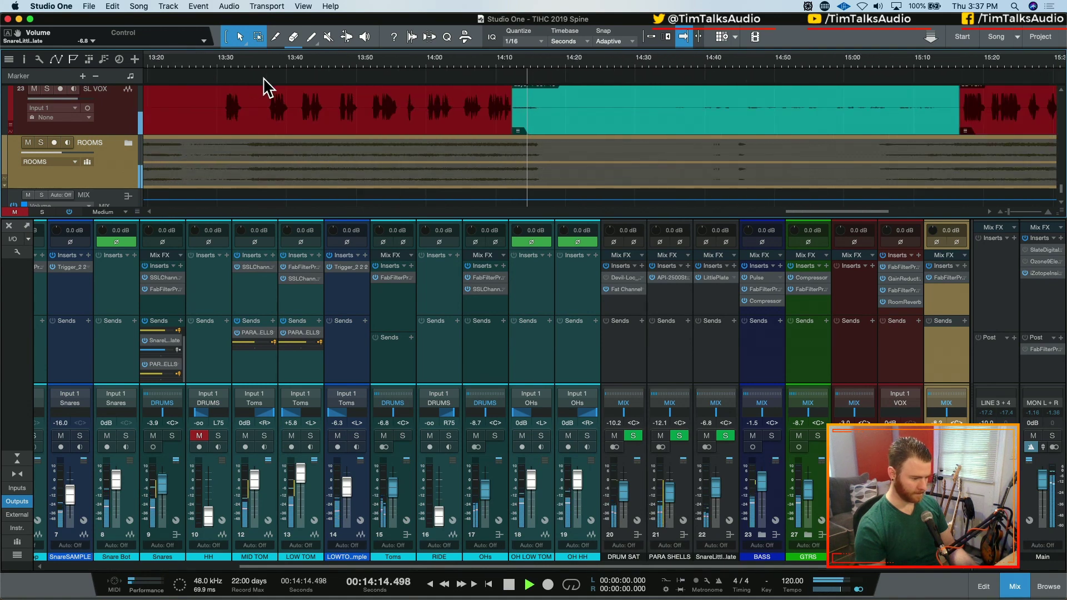
left_click_drag(460, 124, 575, 118)
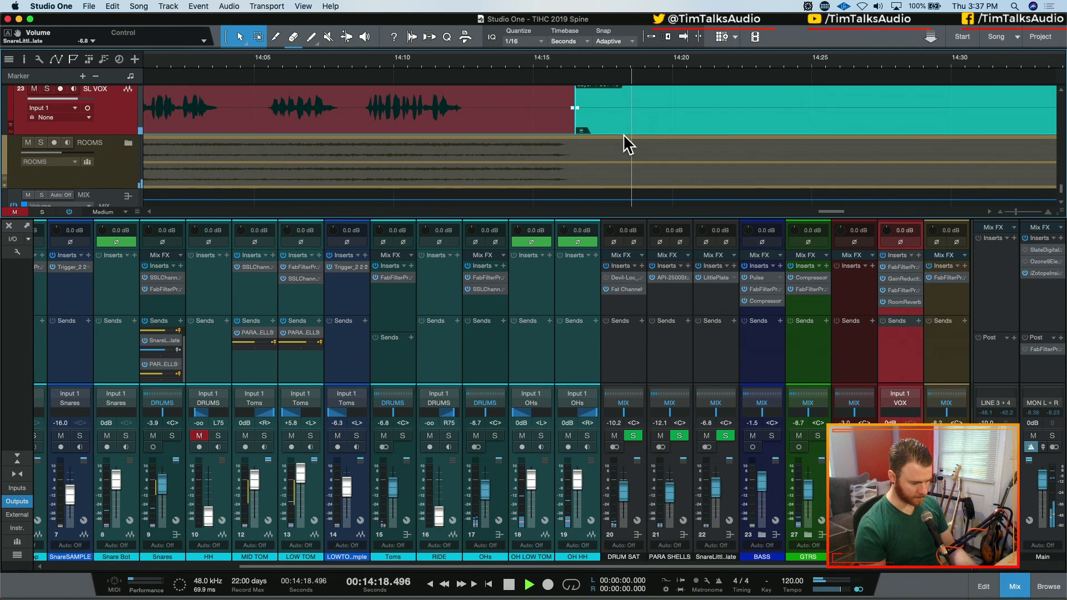
- Split the Layer 1 section on SL VOX at about 14:35, just before its vocal material starts
key("w")
key("w")
scroll(656, 134, "right", 5)
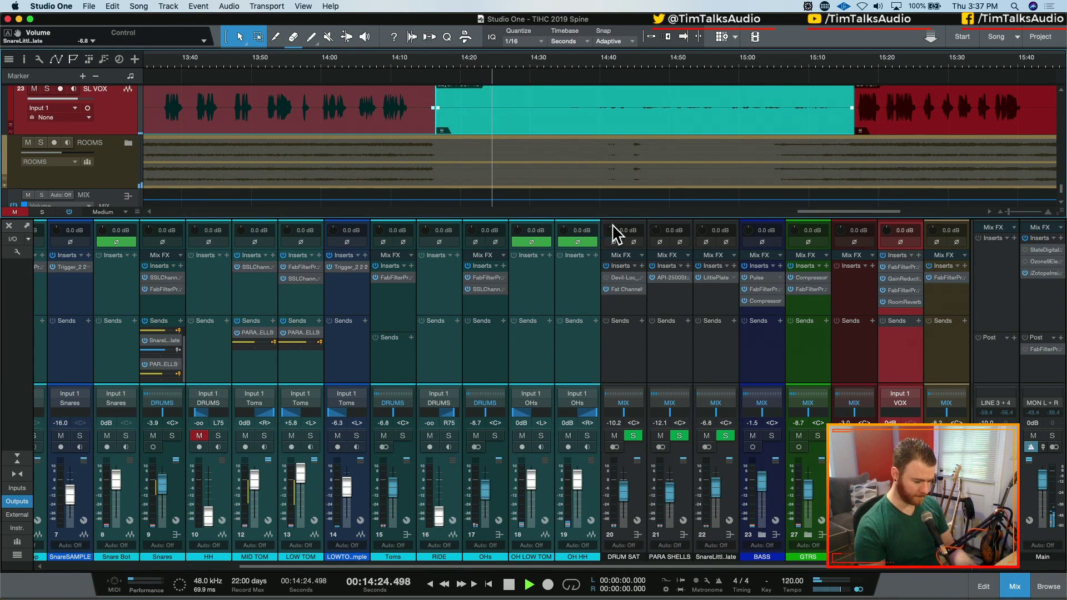
key("e")
key("e")
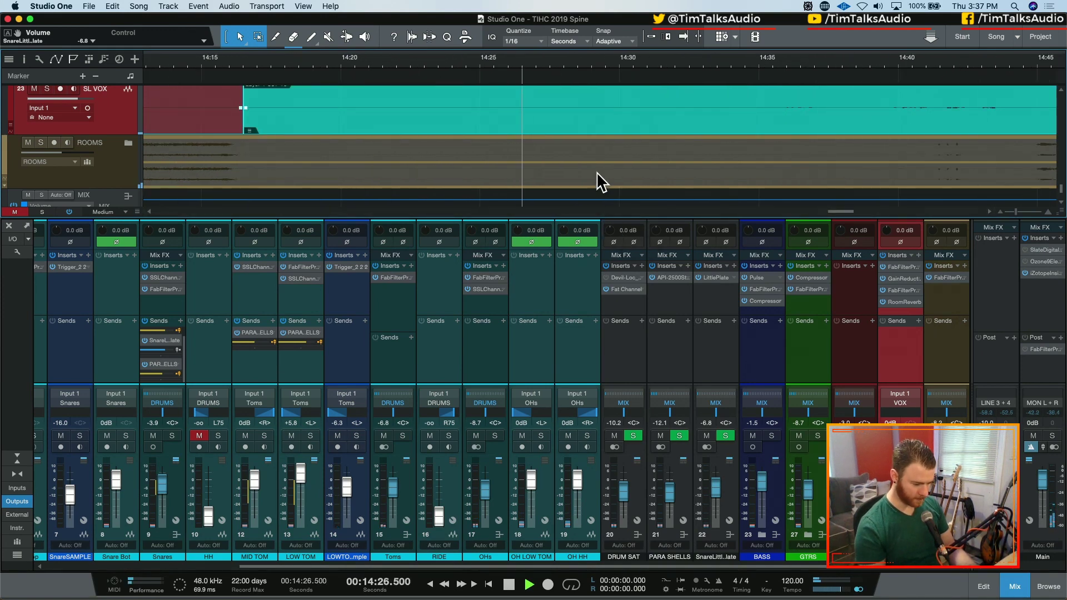
key("space")
key("f")
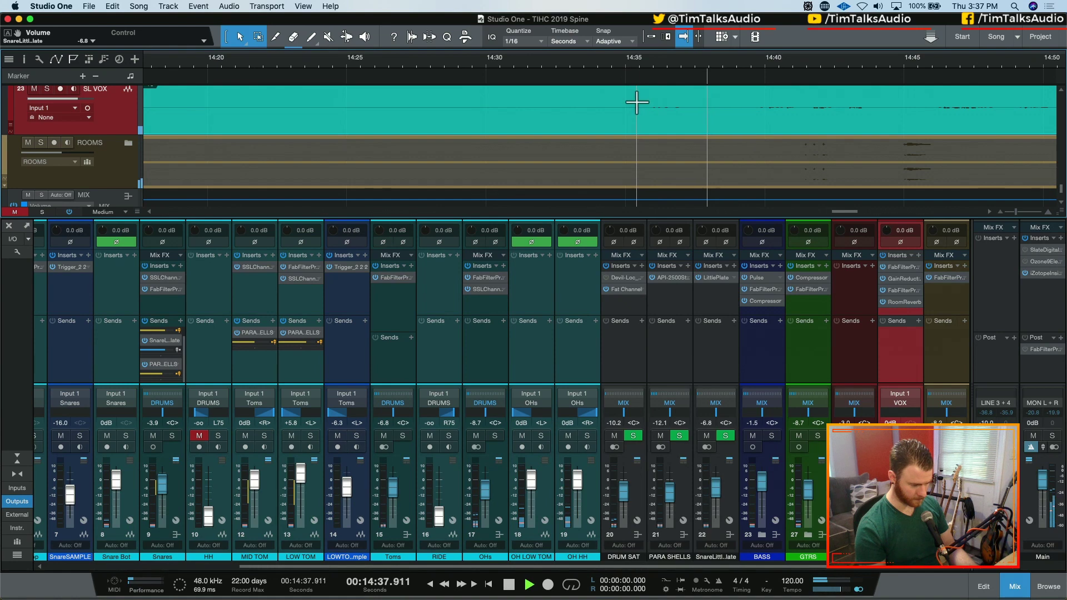
scroll(489, 119, "right", 5)
key("w")
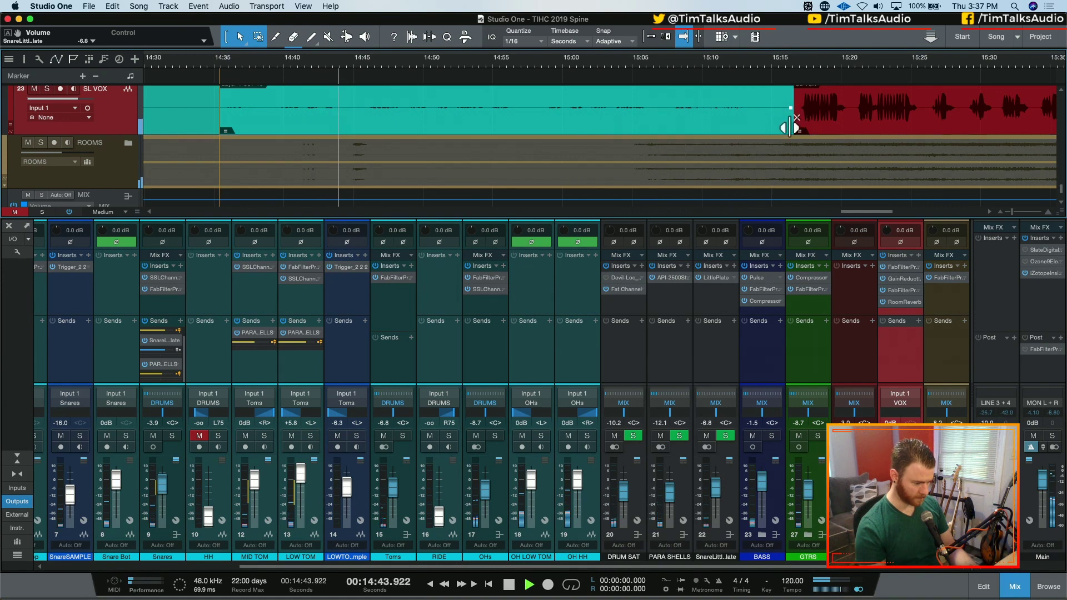
- Enlarge the waveforms and trim the end of the split SL VOX section to about 15:06, just after its last phrase
mouse_move(790, 125)
left_mouse_down()
mouse_move(624, 130)
mouse_move(796, 129)
left_mouse_up()
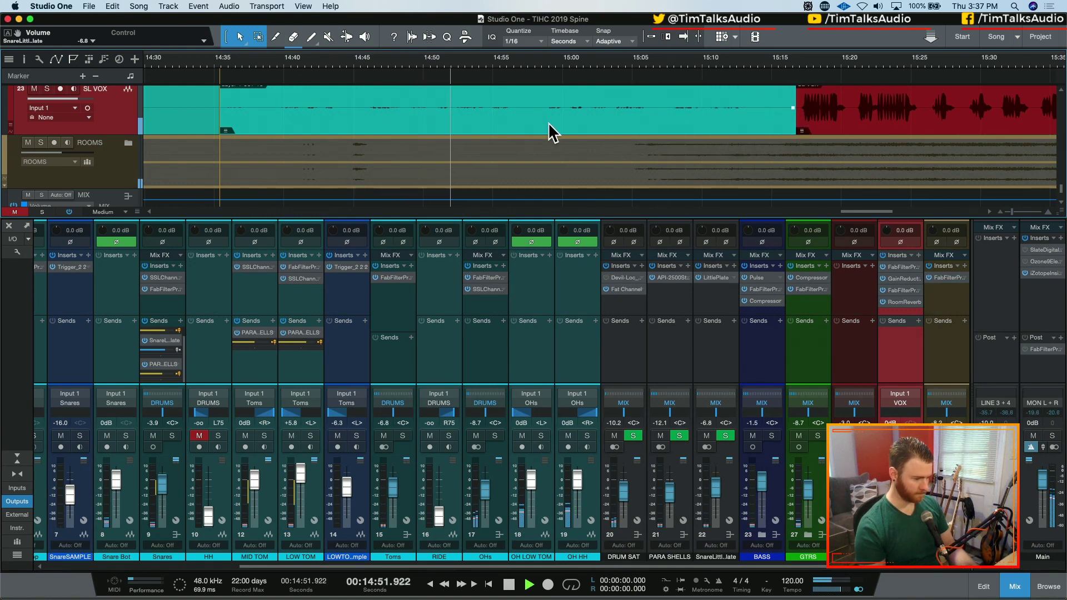
scroll(439, 164, "up", 2)
scroll(441, 161, "down", 1)
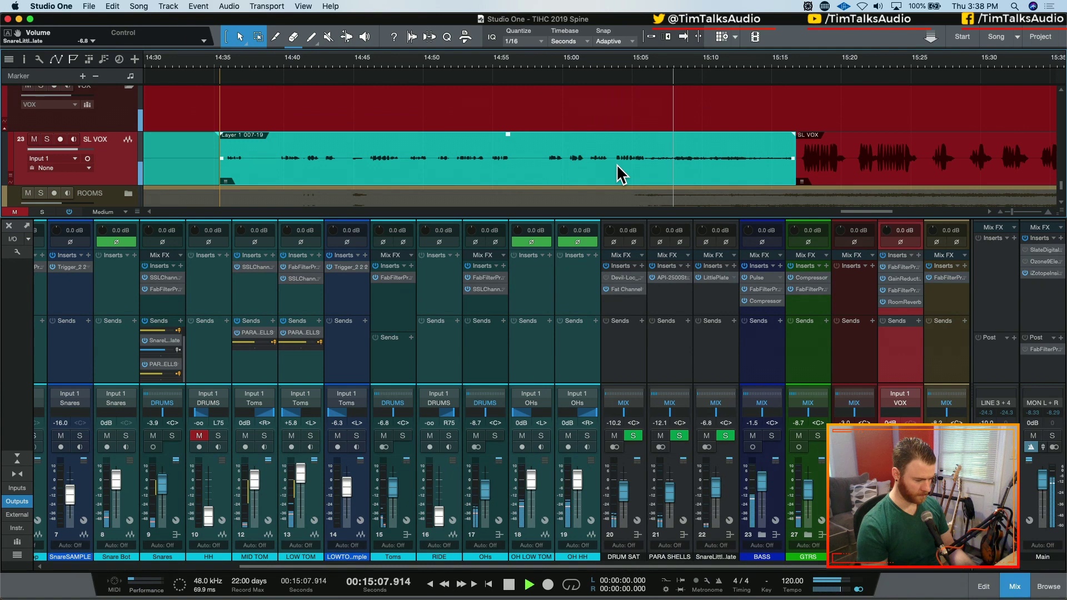
left_click_drag(799, 175, 646, 187)
key("space")
key("e")
key("e")
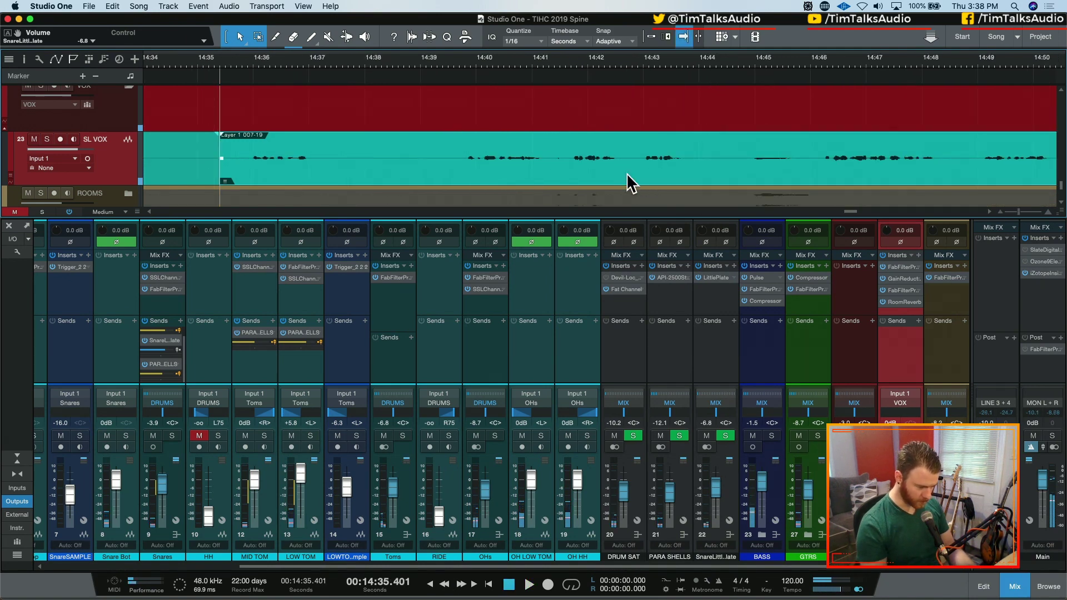
scroll(513, 171, "right", 10)
scroll(514, 171, "right", 8)
key("e")
scroll(699, 157, "right", 10)
left_click_drag(569, 167, 547, 167)
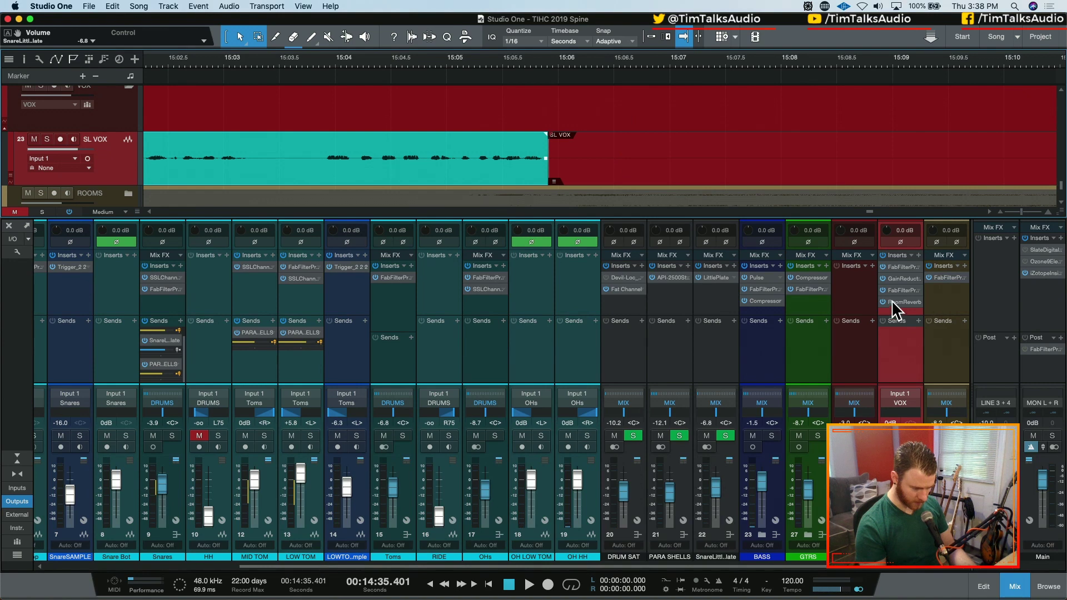
- Open the Gain Reduction plug-in on SL VOX and show the automation of its LoFi switch on the track
left_click(903, 279)
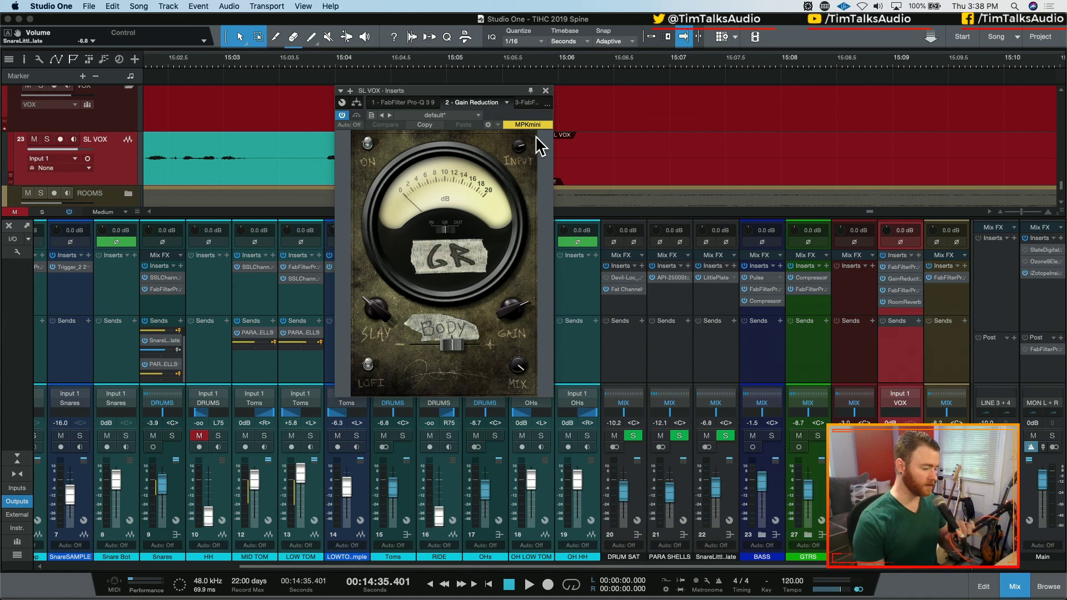
left_click(545, 91)
key("w")
key("w")
key("w")
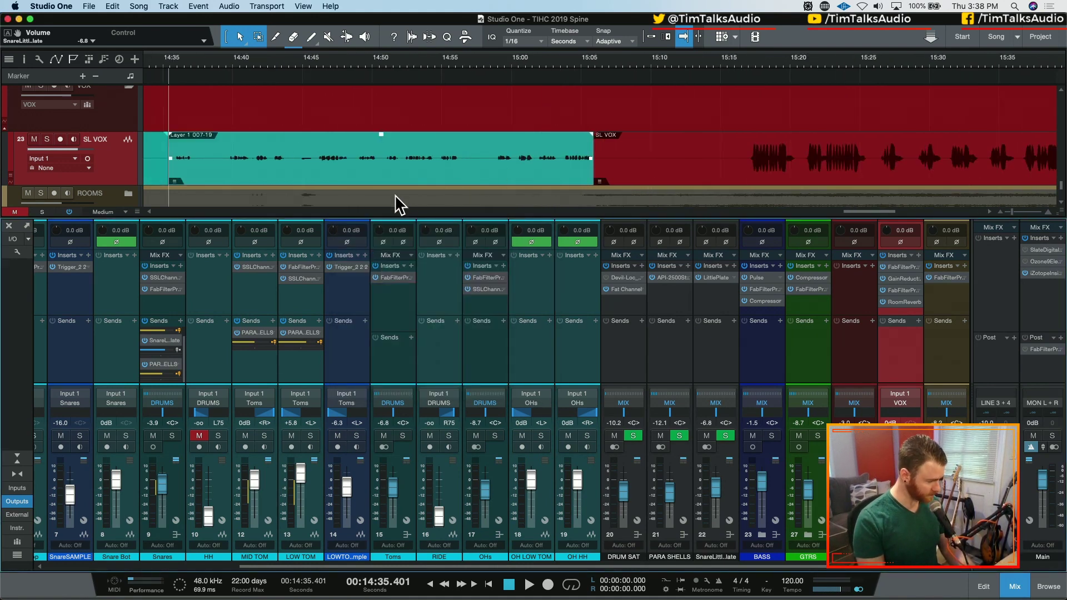
left_click(903, 278)
right_click(376, 376)
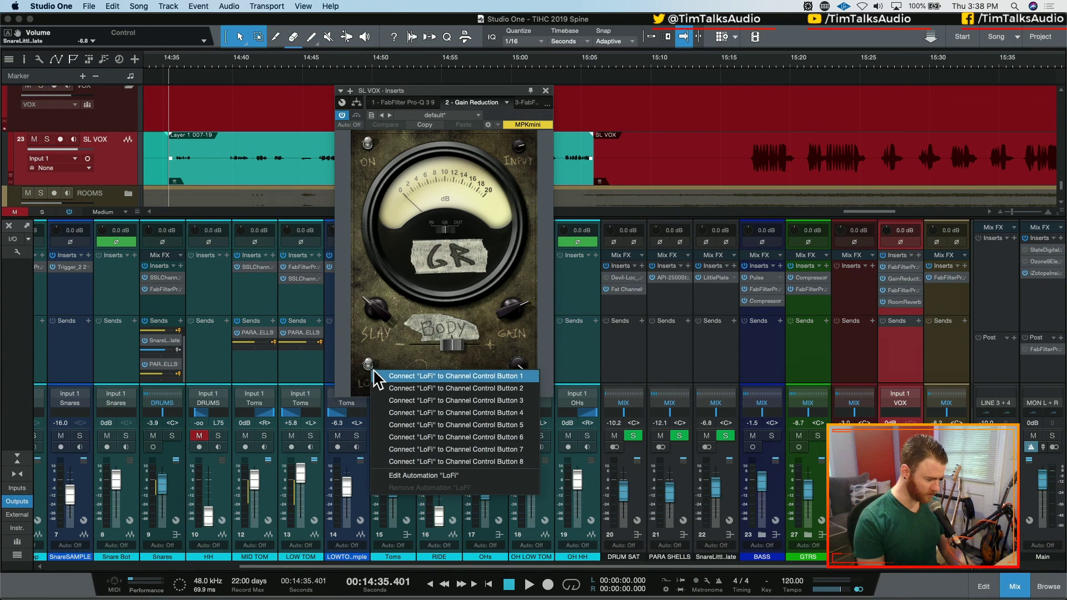
left_click(429, 474)
left_click(168, 141)
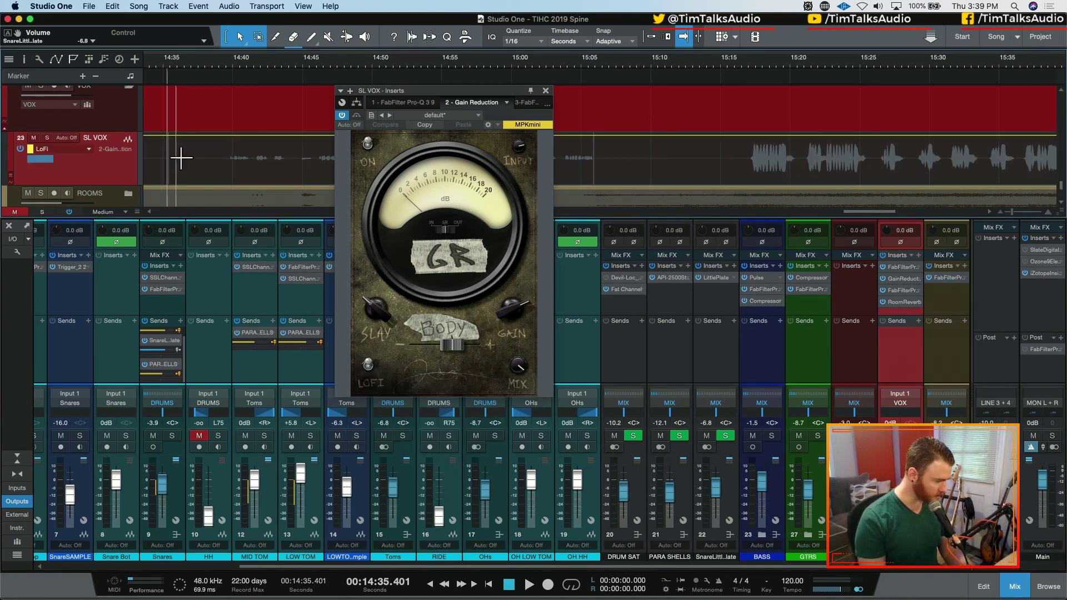
- Pull the LoFi automation on SL VOX down to its minimum from about 14:35 to 15:07, across the talk section
left_click(546, 91)
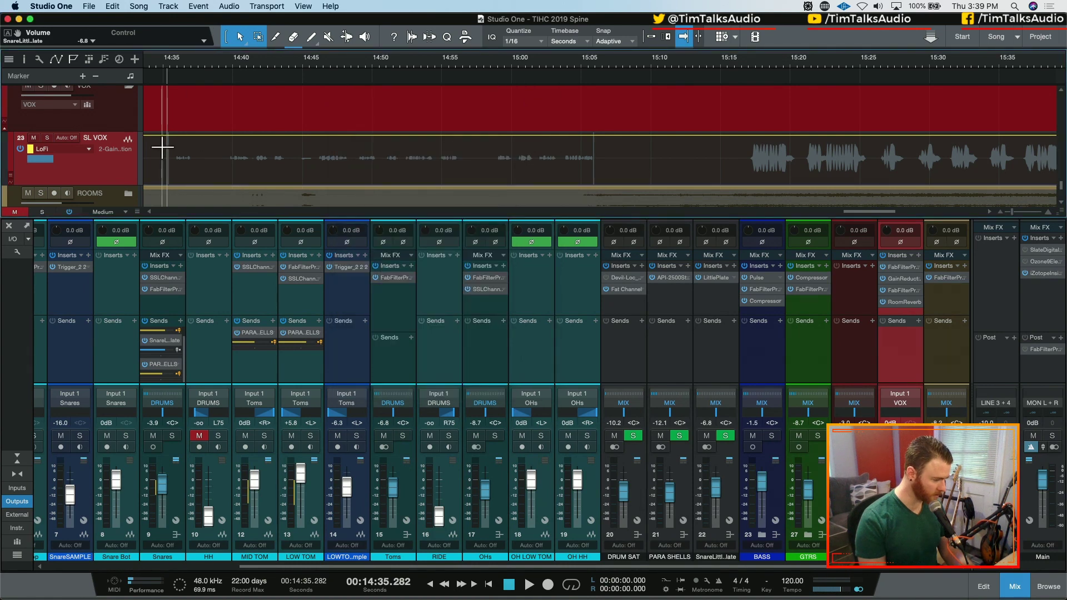
left_click_drag(162, 153, 609, 152)
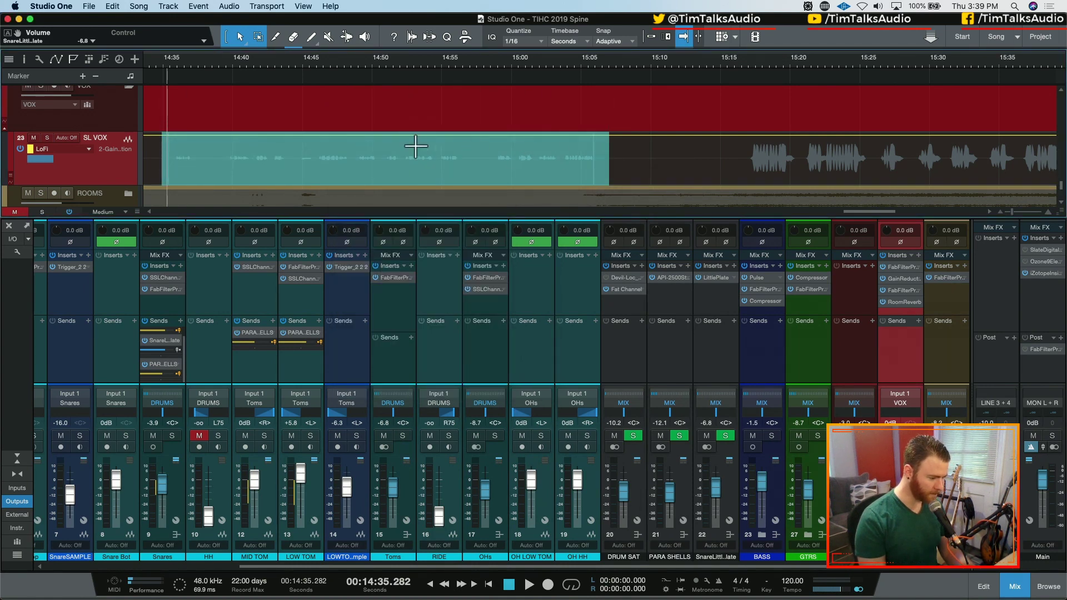
left_click_drag(412, 139, 409, 173)
key("e")
key("e")
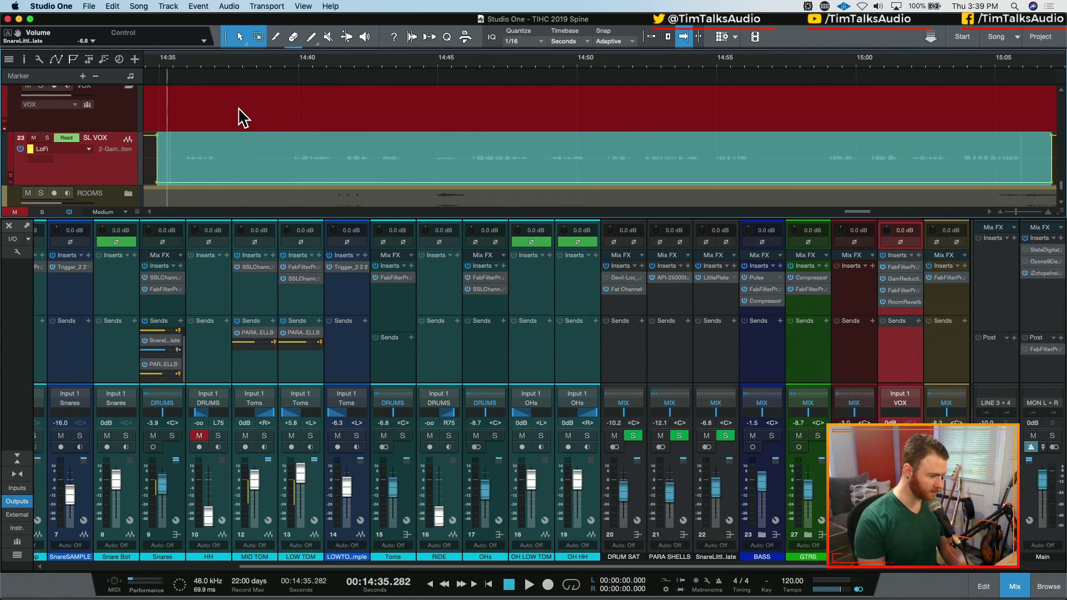
- Play across the start of the LoFi automation and check the switch in the Gain Reduction plug-in on SL VOX
key("space")
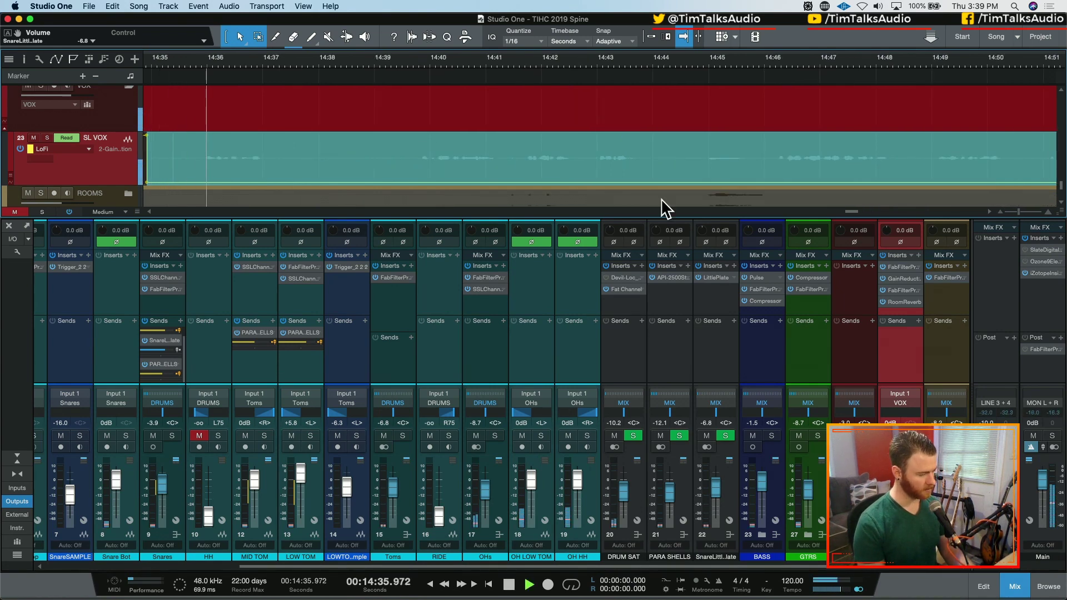
key("space")
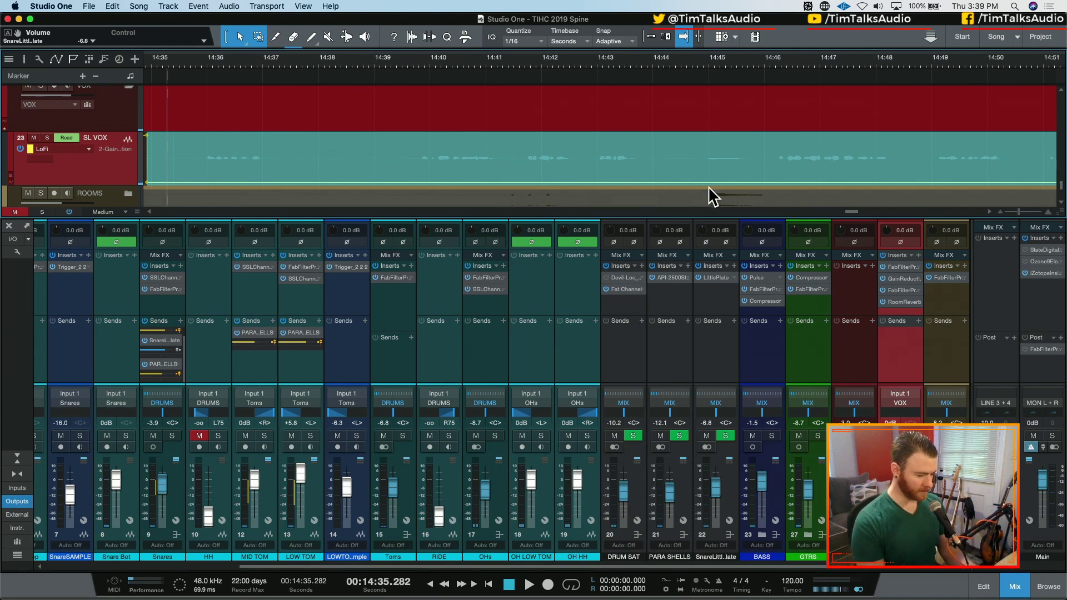
left_click(903, 276)
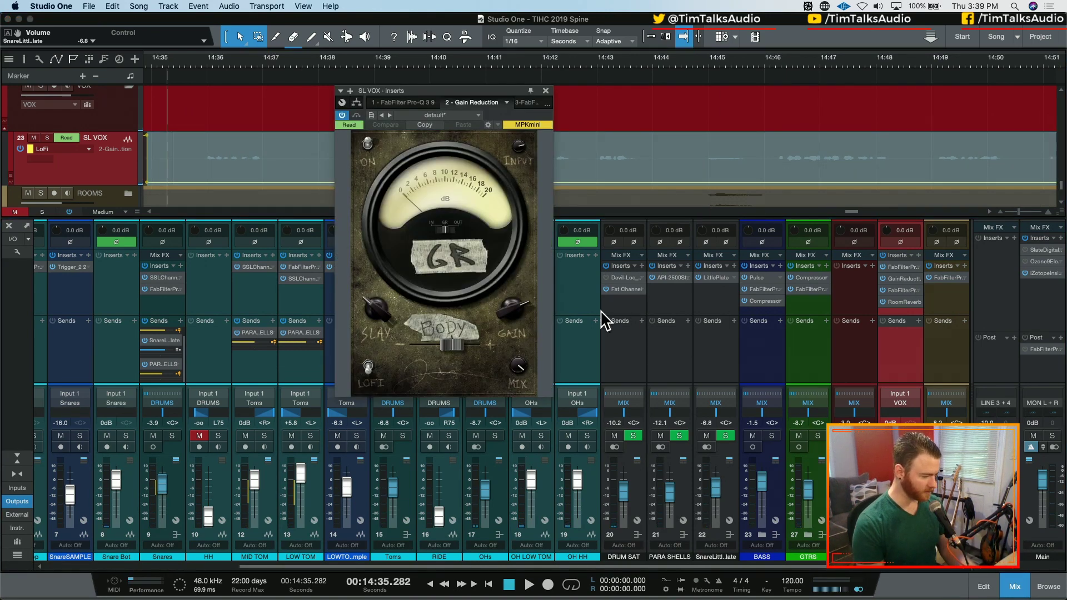
scroll(232, 130, "left", 3)
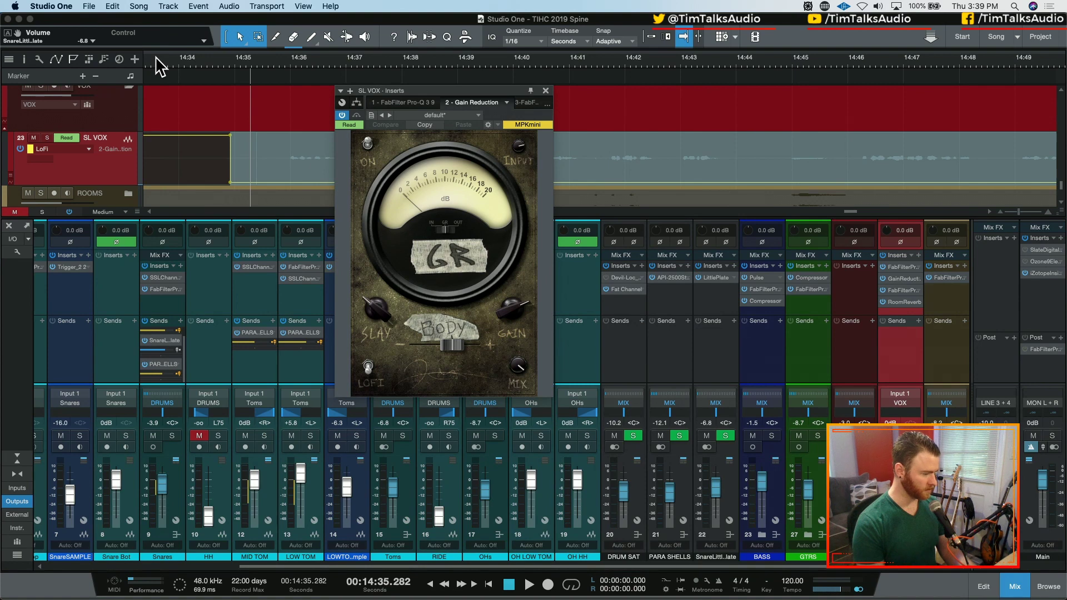
left_click(156, 57)
key("space")
key("space")
key("space")
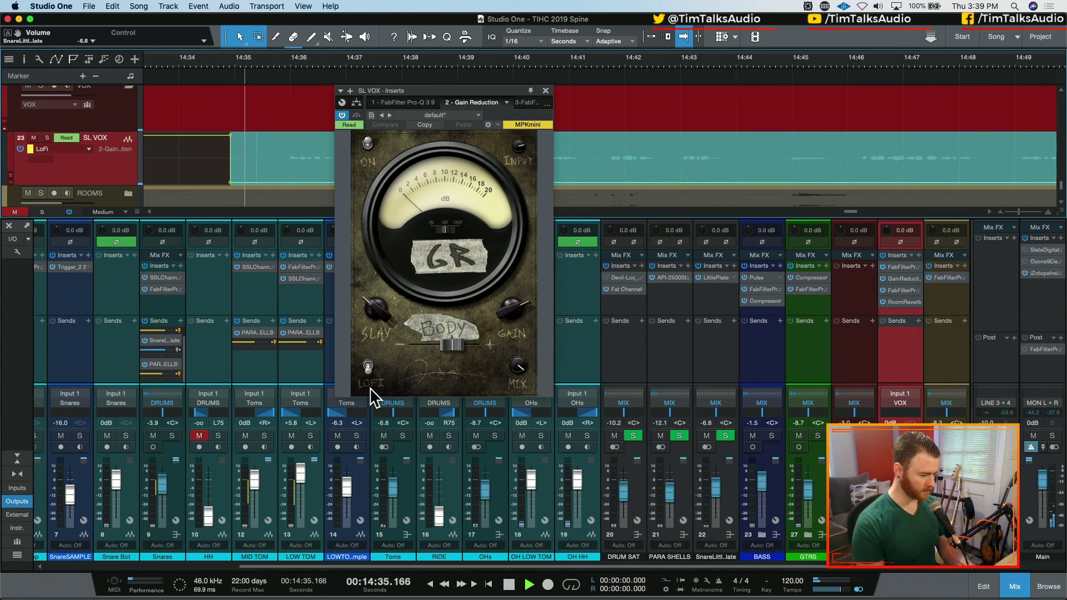
left_click(546, 90)
key("w")
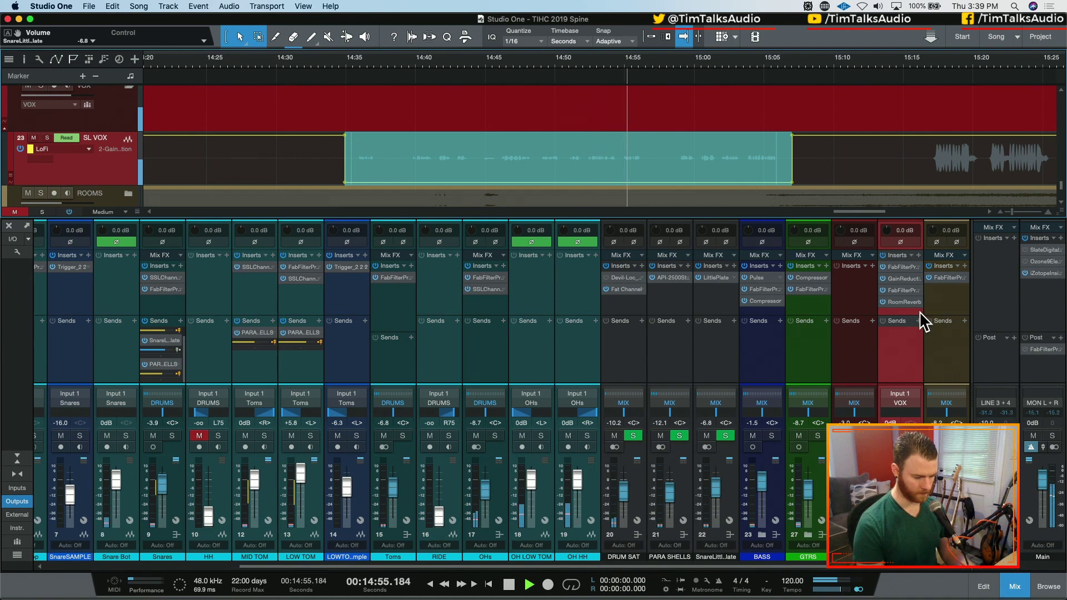
scroll(684, 367, "right", 2)
scroll(684, 367, "right", 2)
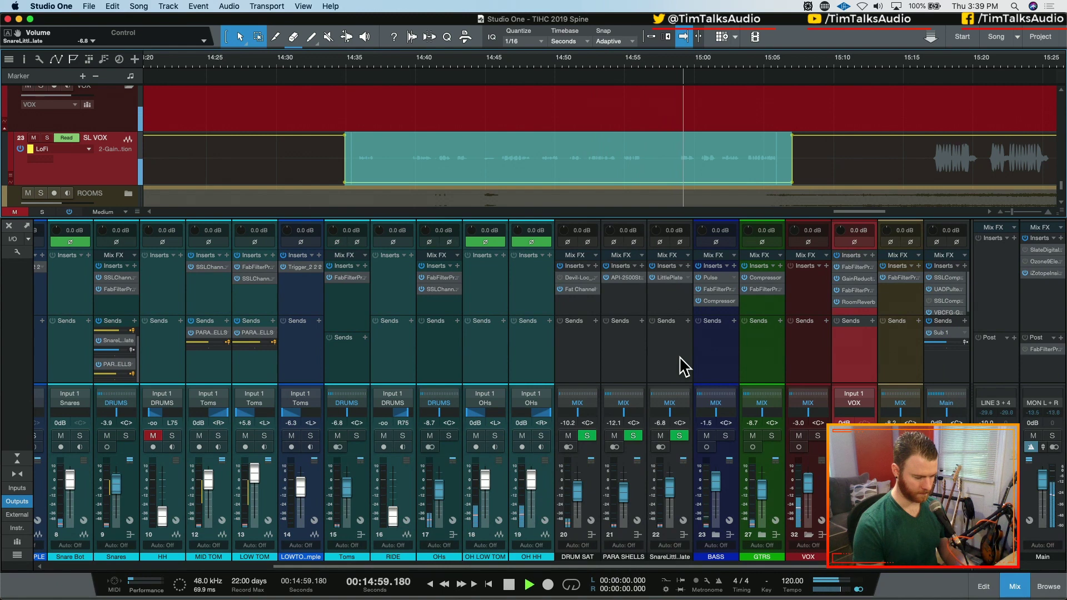
- Hide the automation on SL VOX and place the stopped playback cursor at about 14:15, just before the Layer 1 section
left_click(98, 170)
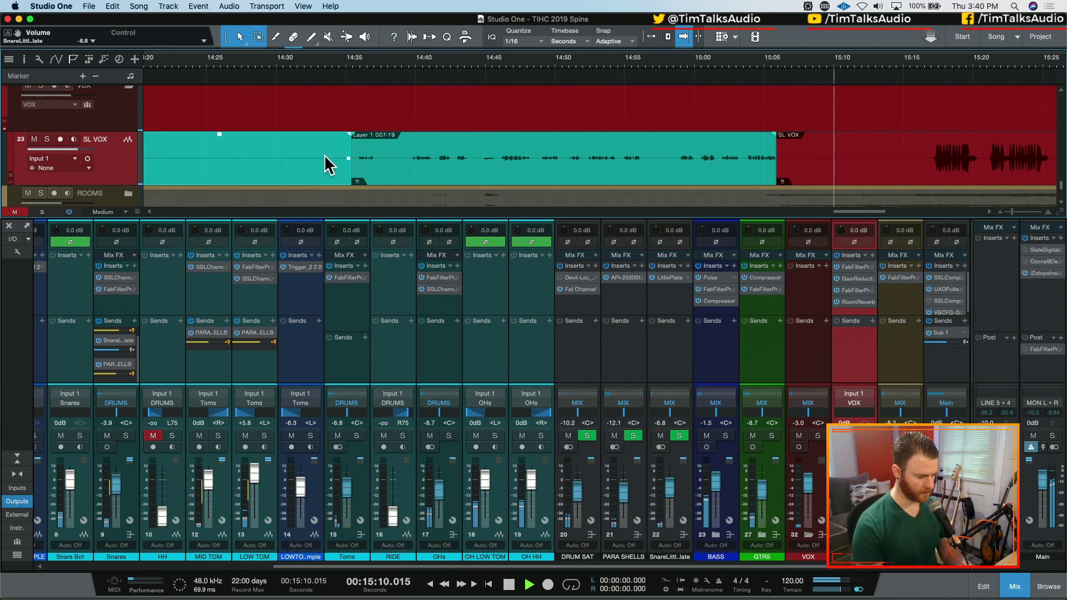
key("space")
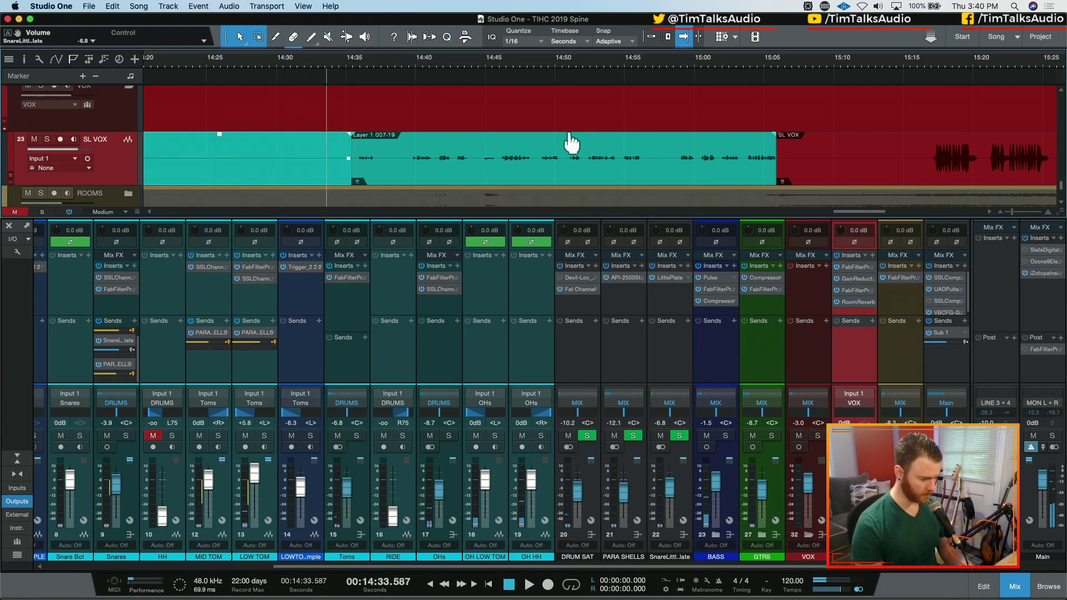
scroll(523, 127, "left", 5)
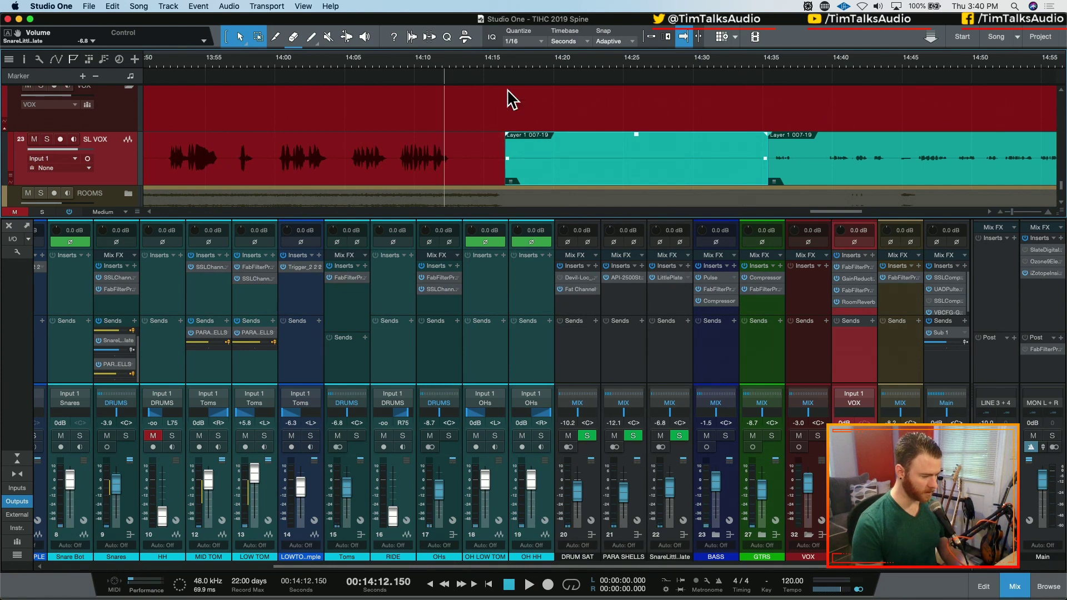
left_click(492, 63)
- Show the volume automation on the ROOMS track
scroll(492, 66, "down", 10)
scroll(493, 66, "left", 10)
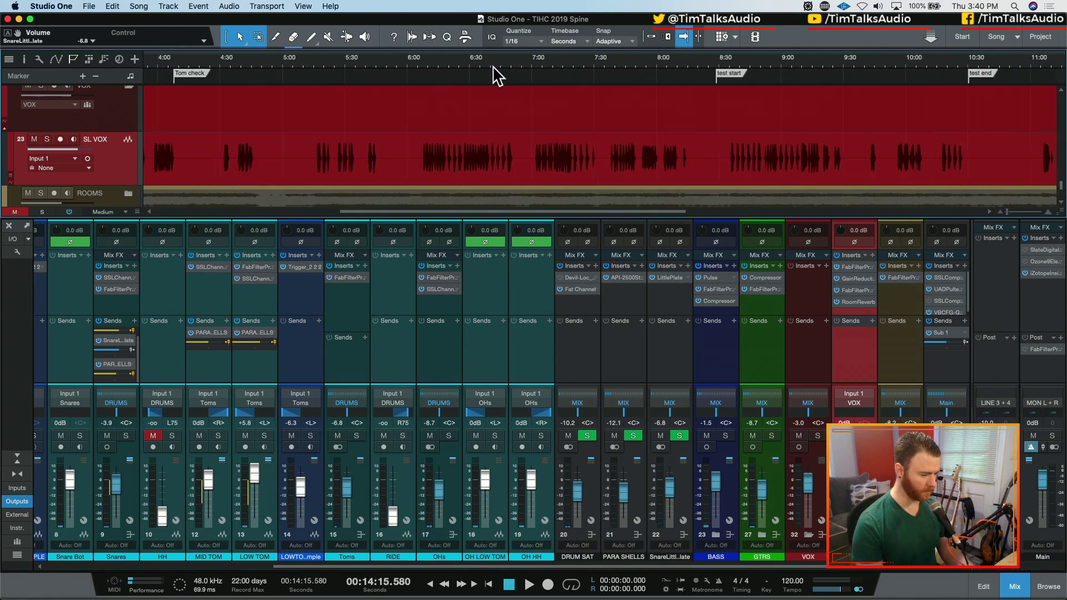
scroll(589, 108, "right", 3)
scroll(603, 121, "up", 10)
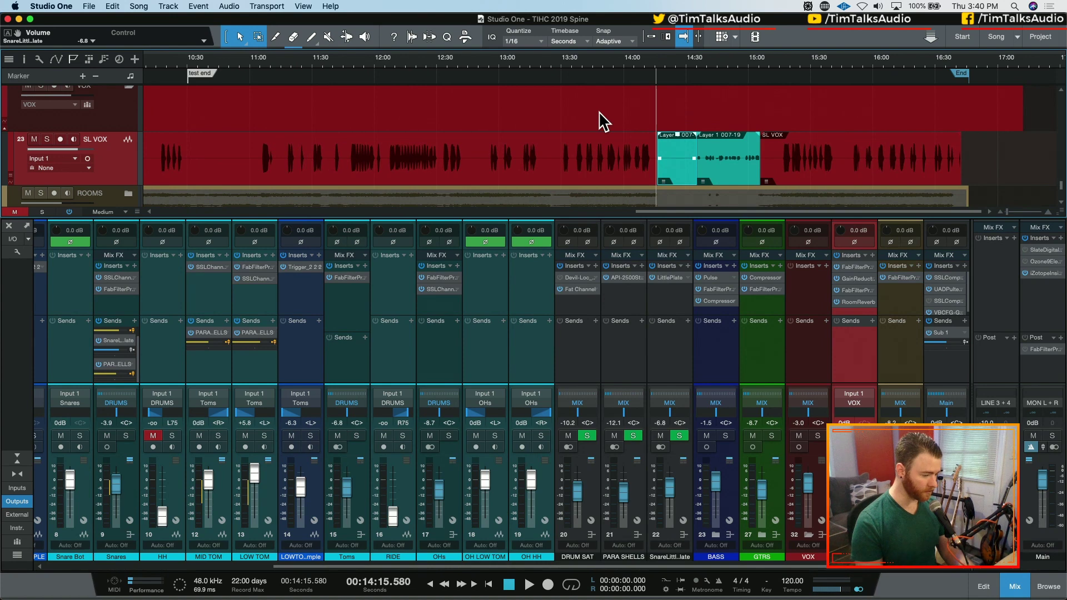
scroll(599, 131, "right", 1)
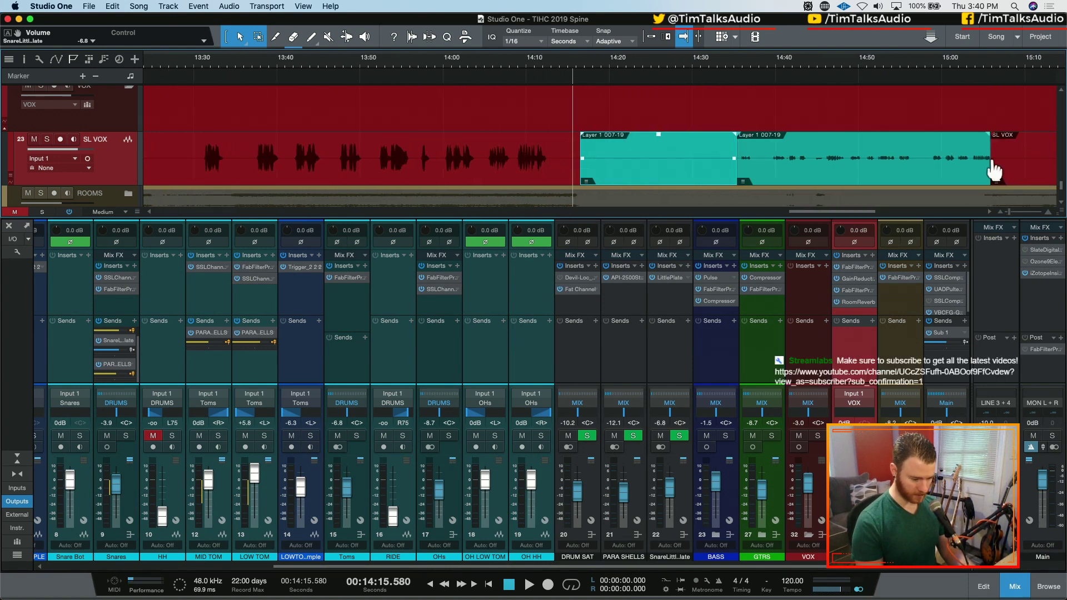
scroll(908, 176, "down", 3)
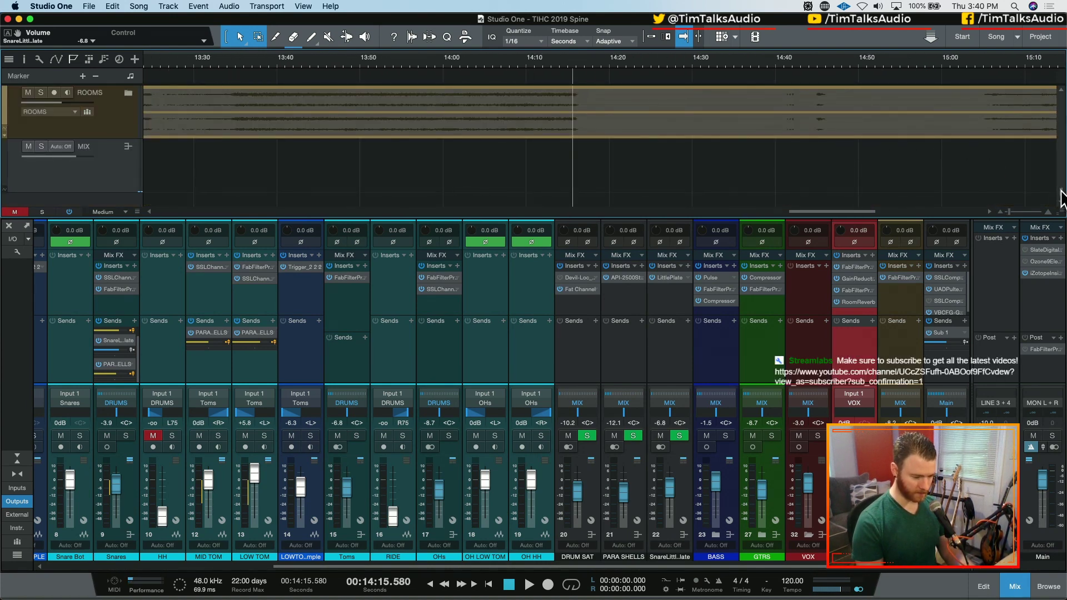
scroll(1060, 191, "up", 3)
key("space")
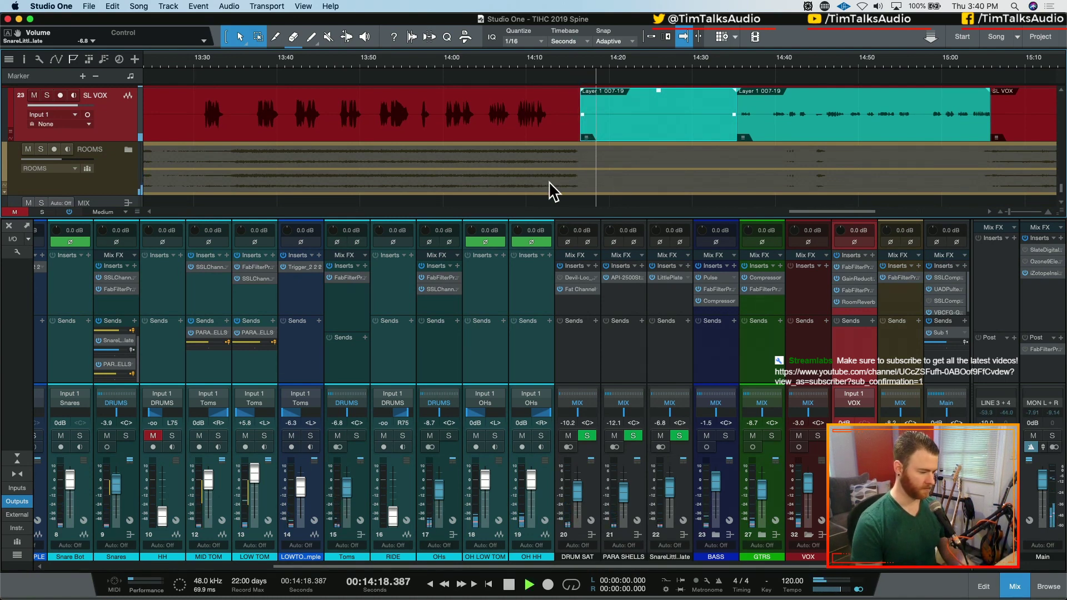
left_click(114, 174)
right_click(114, 175)
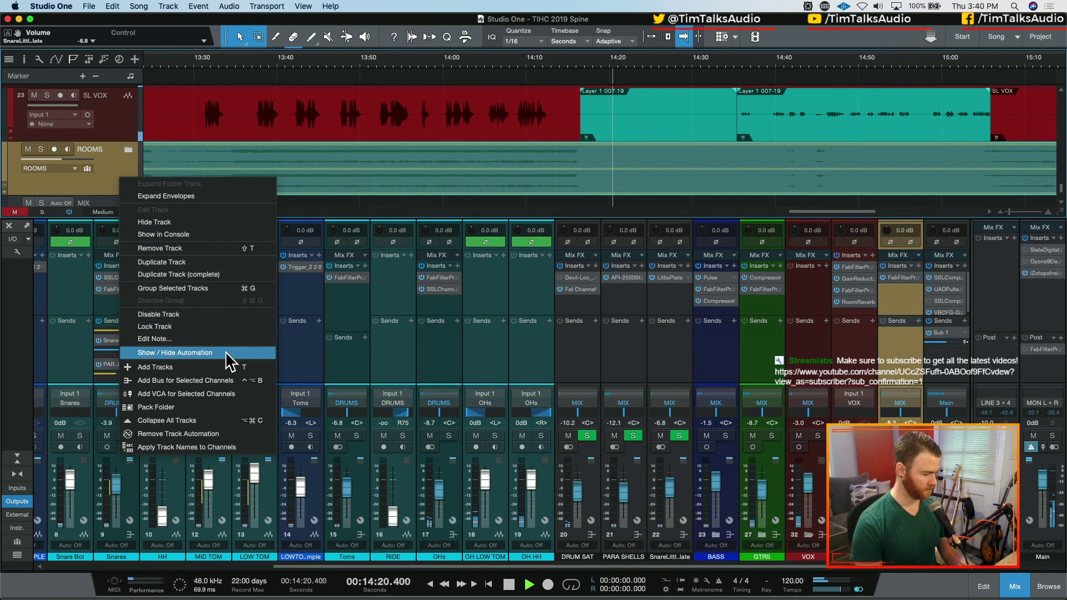
left_click(219, 352)
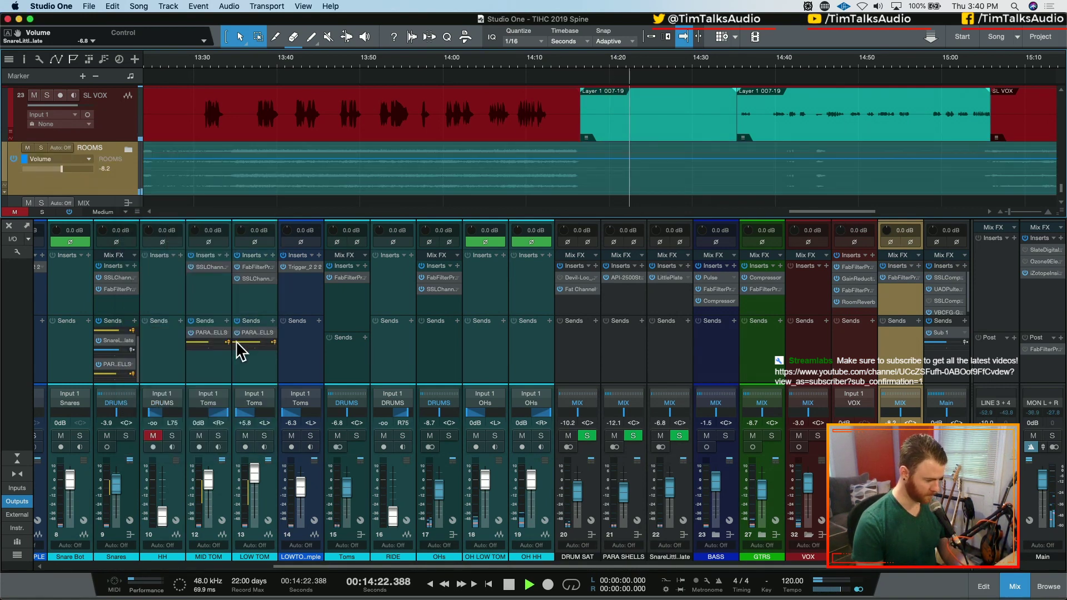
- Solo ROOMS and enlarge the timeline around about 14:15, at the end of the song
key("space")
key("e")
key("e")
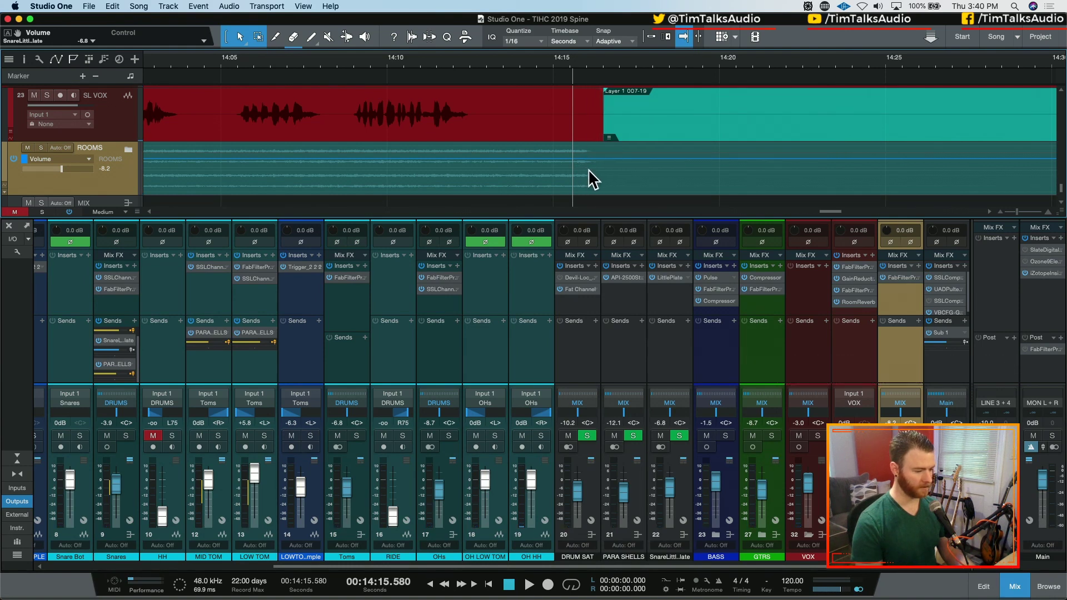
key("space")
key("space")
key("space")
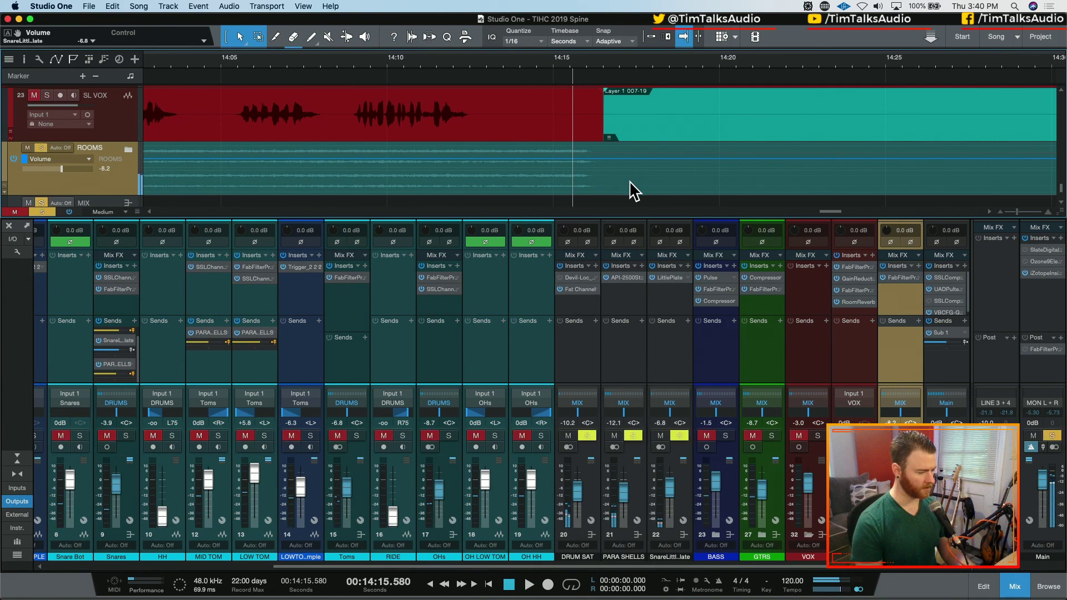
- Raise the ROOMS volume automation to -3.7 dB from about 14:17 to 15:04, over the talk section
left_click(609, 162)
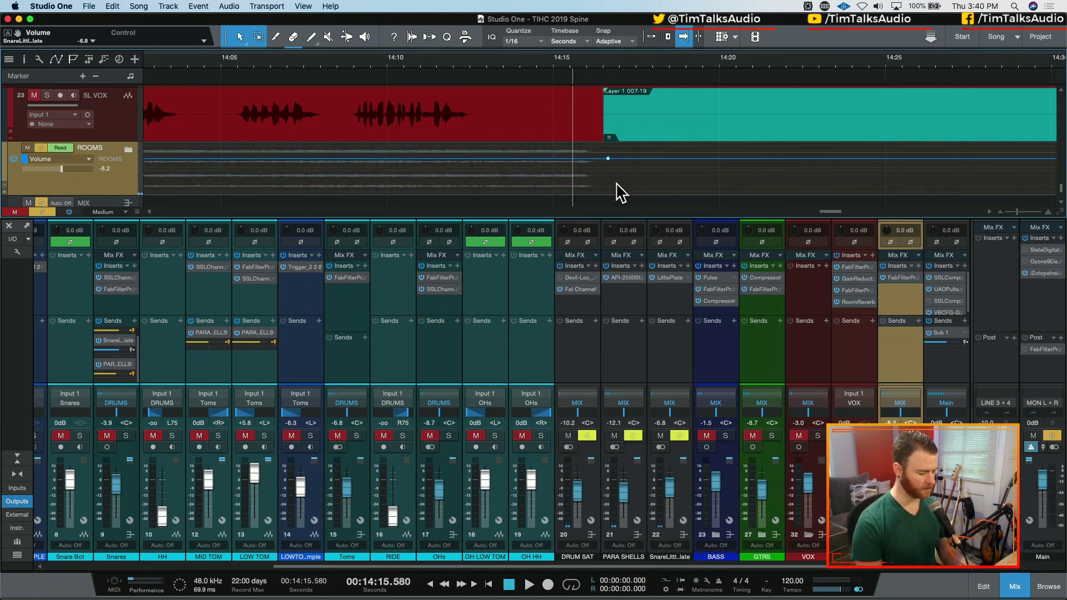
left_click_drag(612, 167, 705, 168)
key("w")
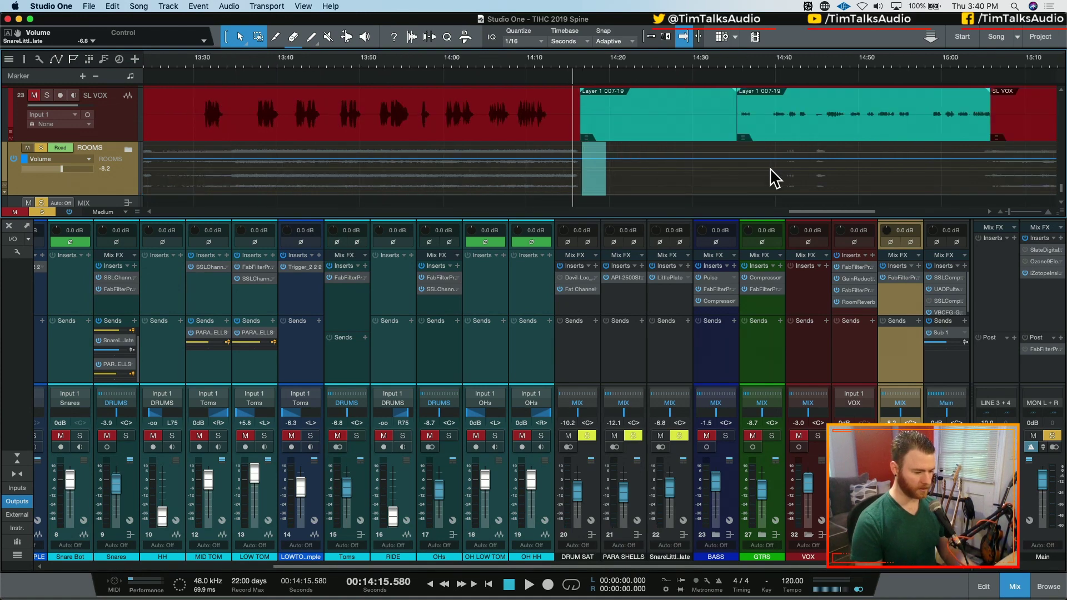
key("space")
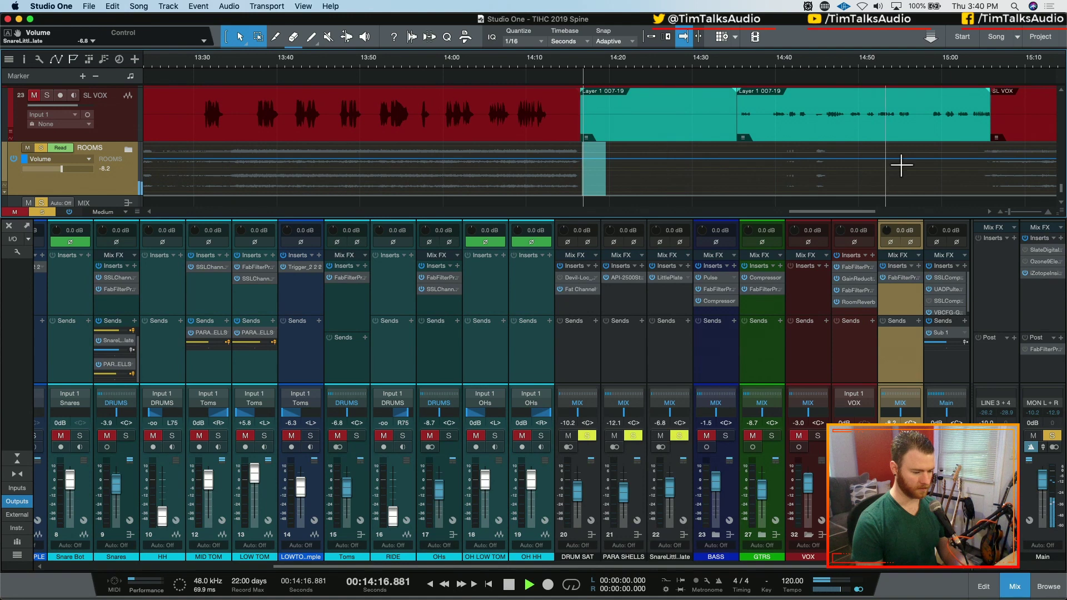
left_click_drag(979, 173, 588, 185)
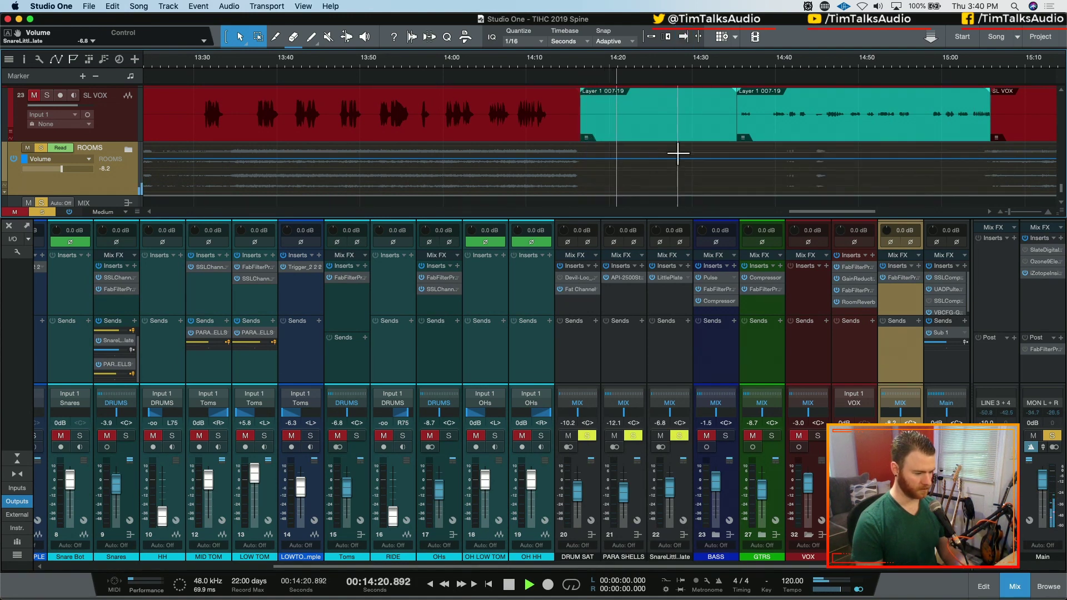
left_click(599, 173)
left_click_drag(588, 170, 980, 180)
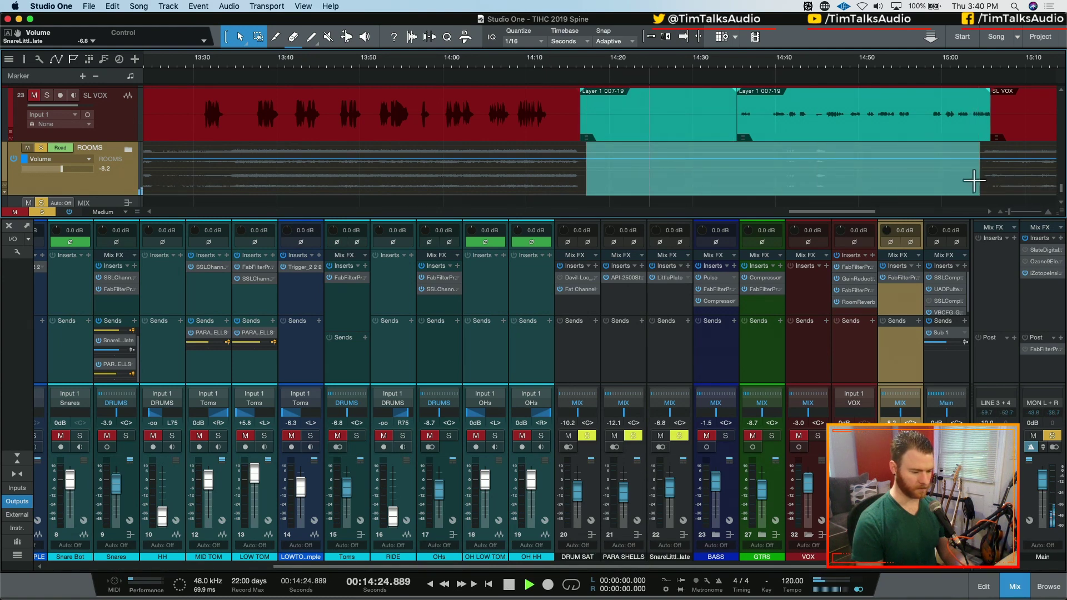
left_click_drag(775, 147, 776, 142)
- Turn the ROOMS volume step into a ramp by adding a point at about 14:16.8 and deleting the lower one at about 14:17.3
key("space")
key("e")
key("e")
key("e")
key("e")
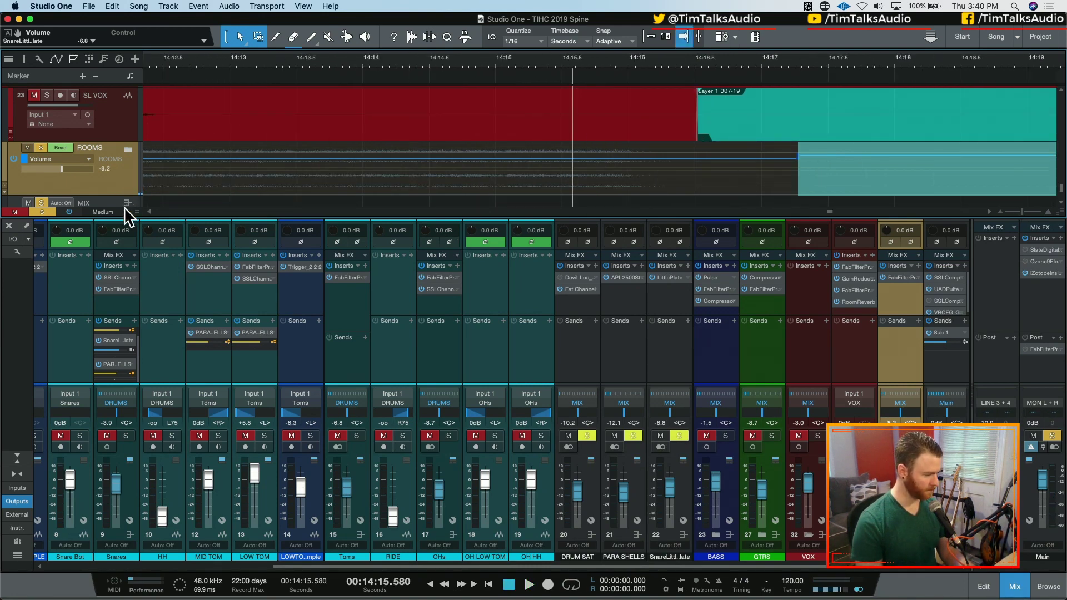
key("space")
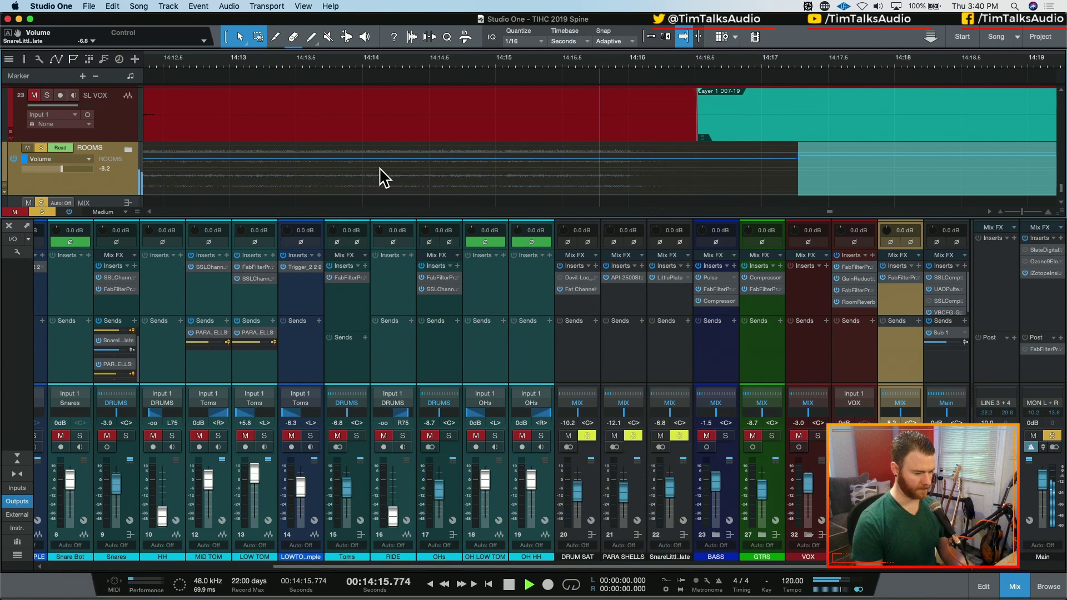
key("space")
left_click(729, 169)
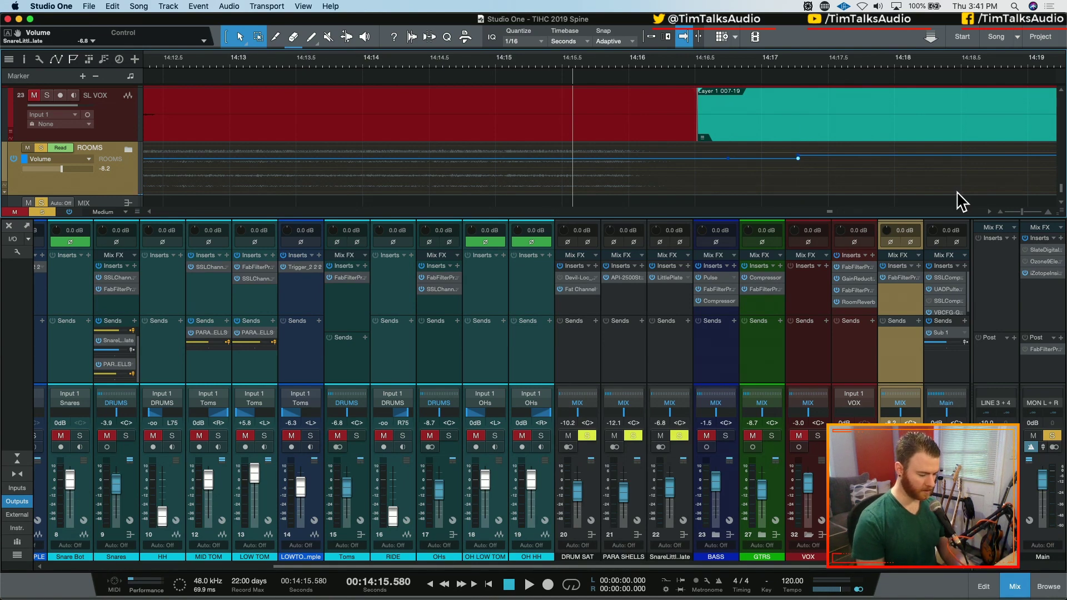
key("Delete")
- Play through the ROOMS volume ramp, hide the mixer and make the ROOMS track taller
key("space")
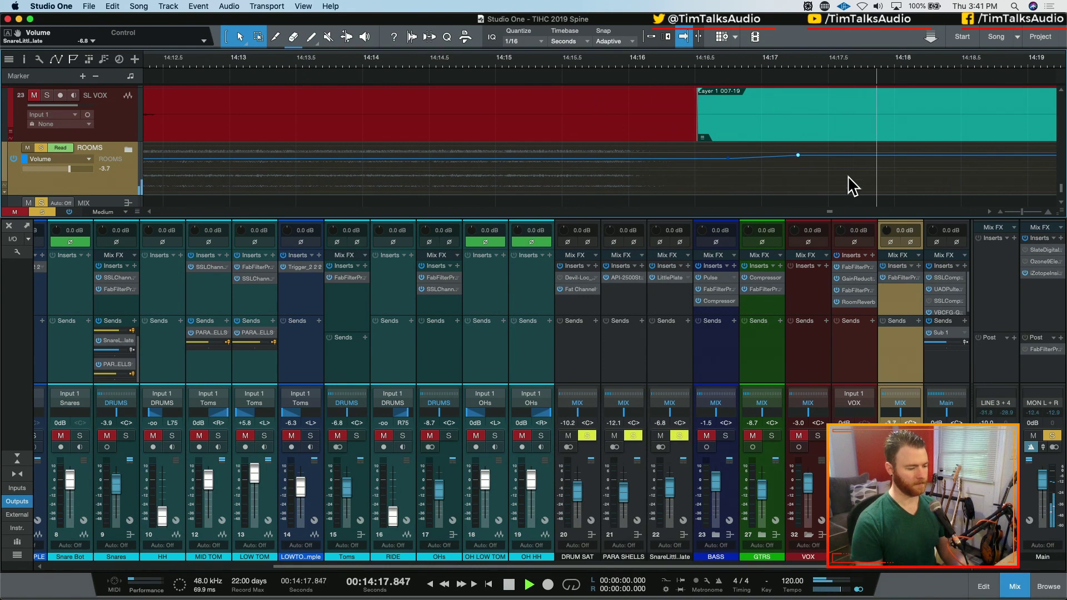
key("w")
key("w")
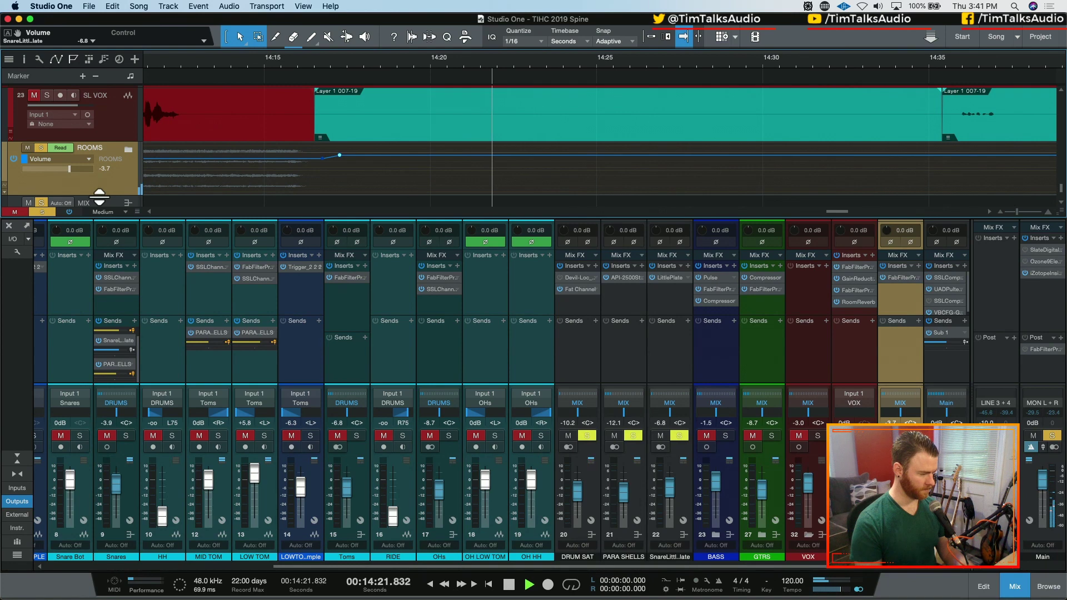
scroll(96, 191, "down", 3)
key("F3")
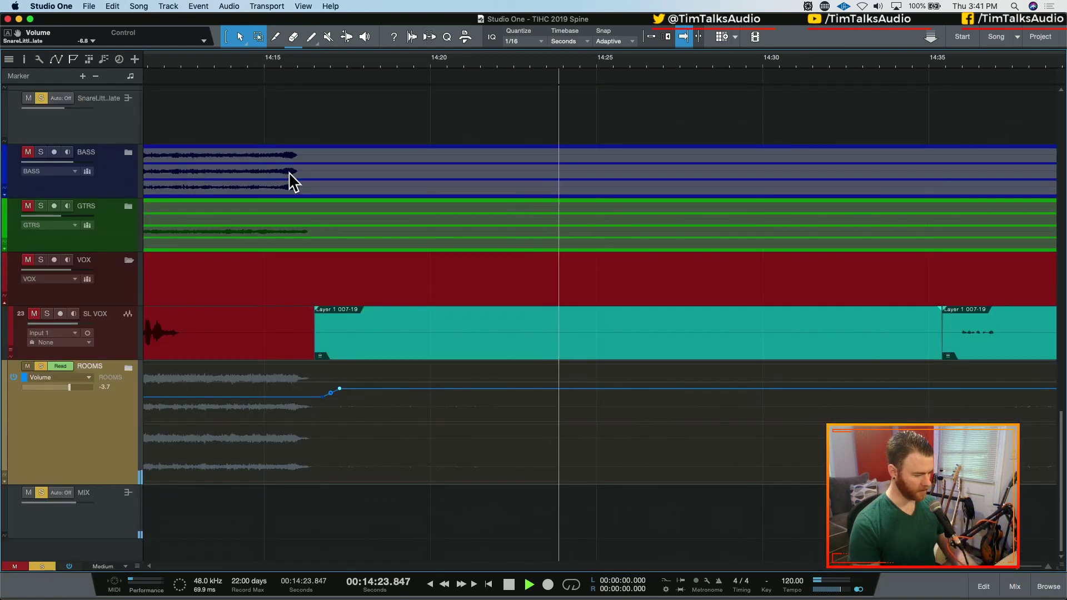
- Lower the raised part of the ROOMS volume automation to -4.9 dB and replay the transition into the talk section
left_click_drag(447, 377, 448, 380)
left_click(340, 389)
key("space")
key("space")
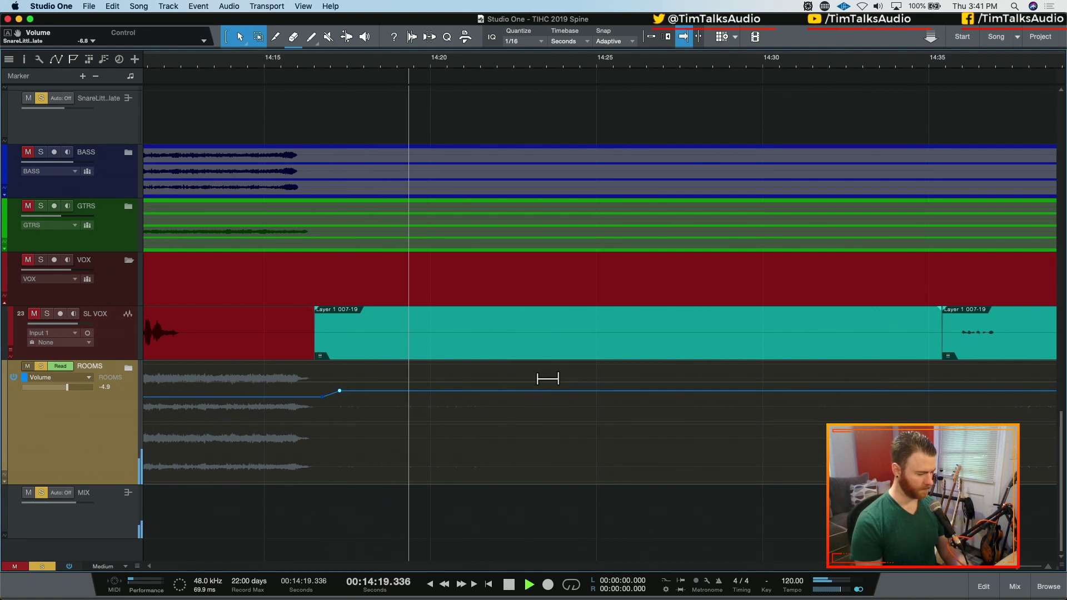
key("w")
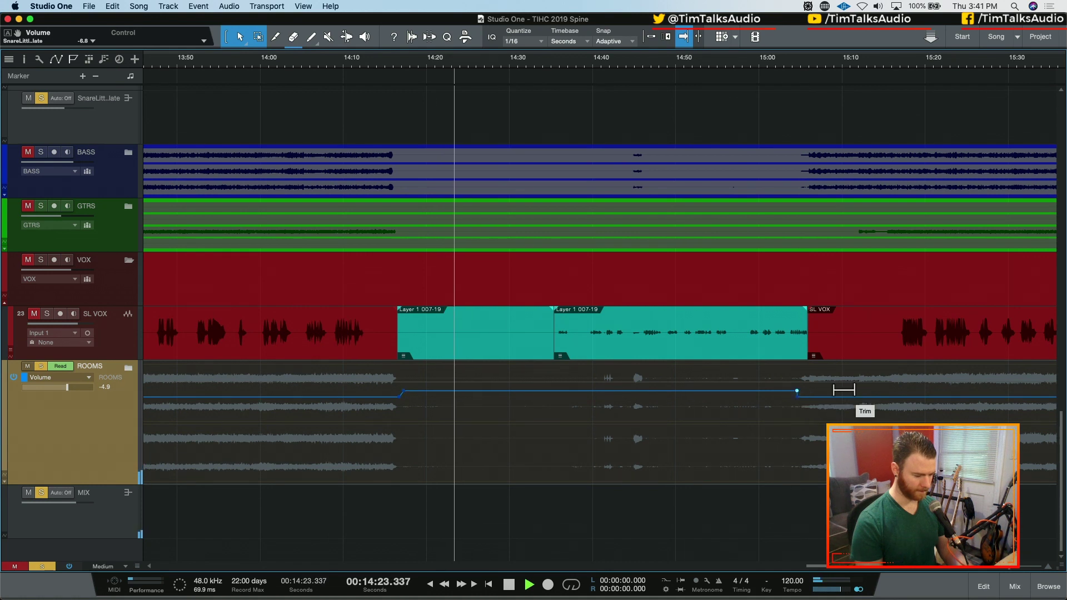
- Stop the soloed ROOMS playback and restart it from about 14:27.7, inside the talk section
key("e")
key("e")
scroll(509, 422, "right", 3)
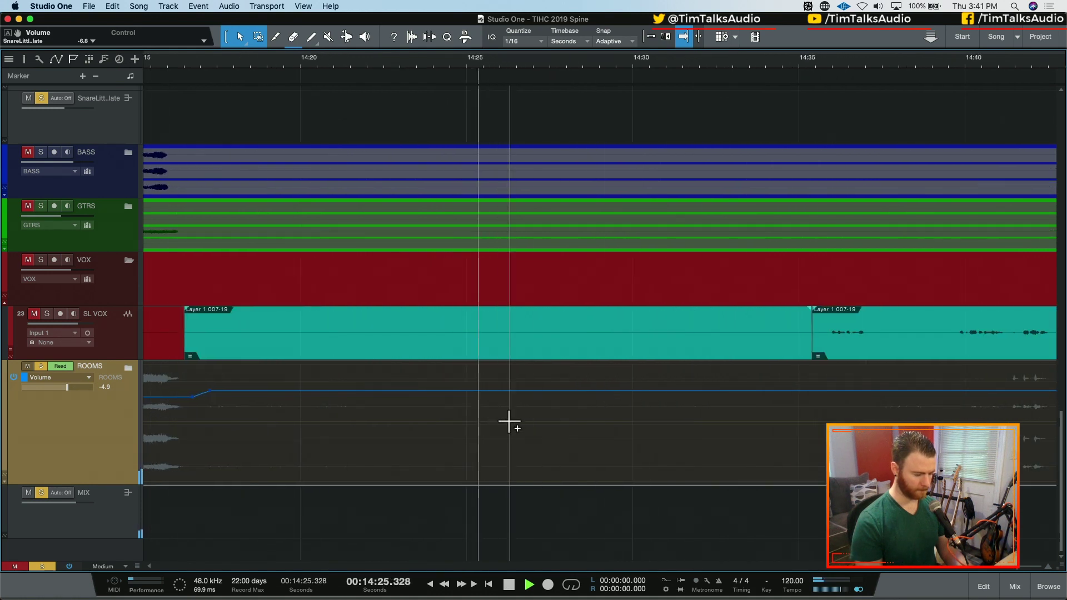
scroll(509, 421, "left", 1)
key("space")
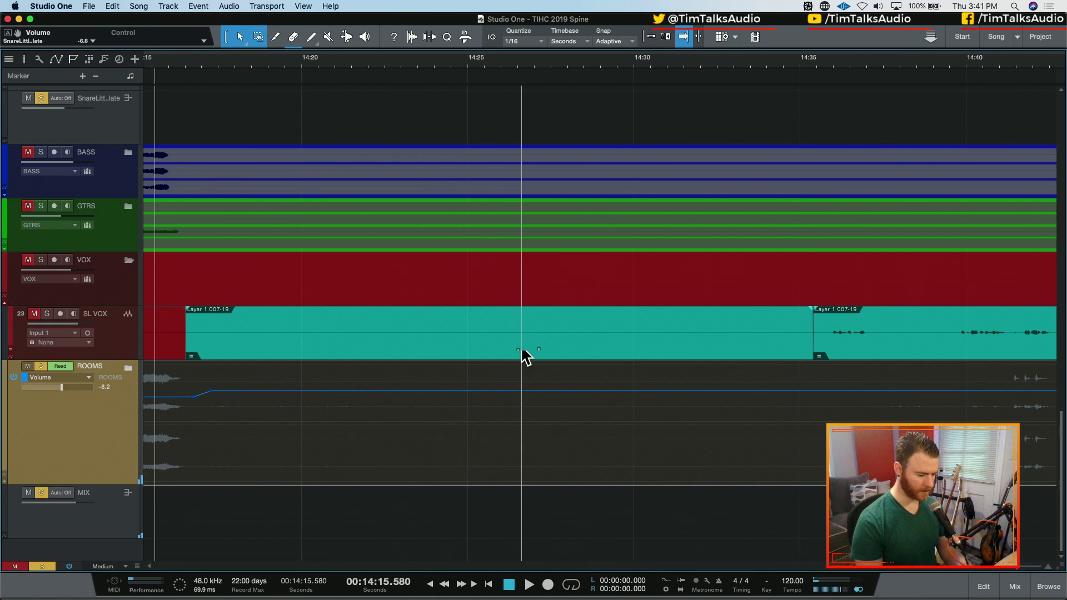
left_click(558, 56)
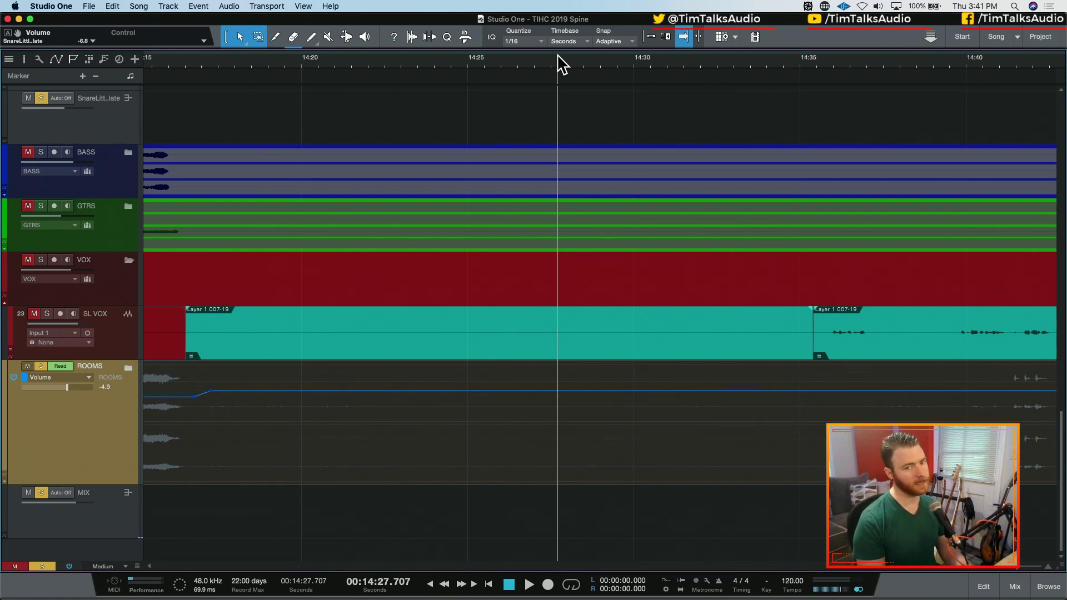
key("space")
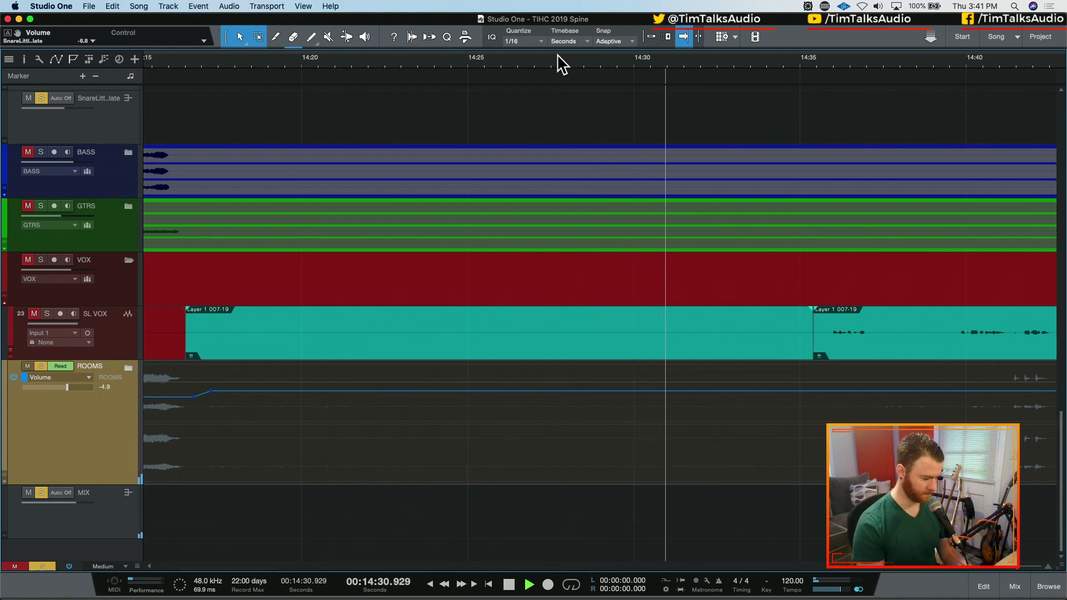
- Listen to the soloed ROOMS up to the first spoken lines and unsolo it to hear the full mix
key("w")
key("w")
scroll(538, 153, "right", 5)
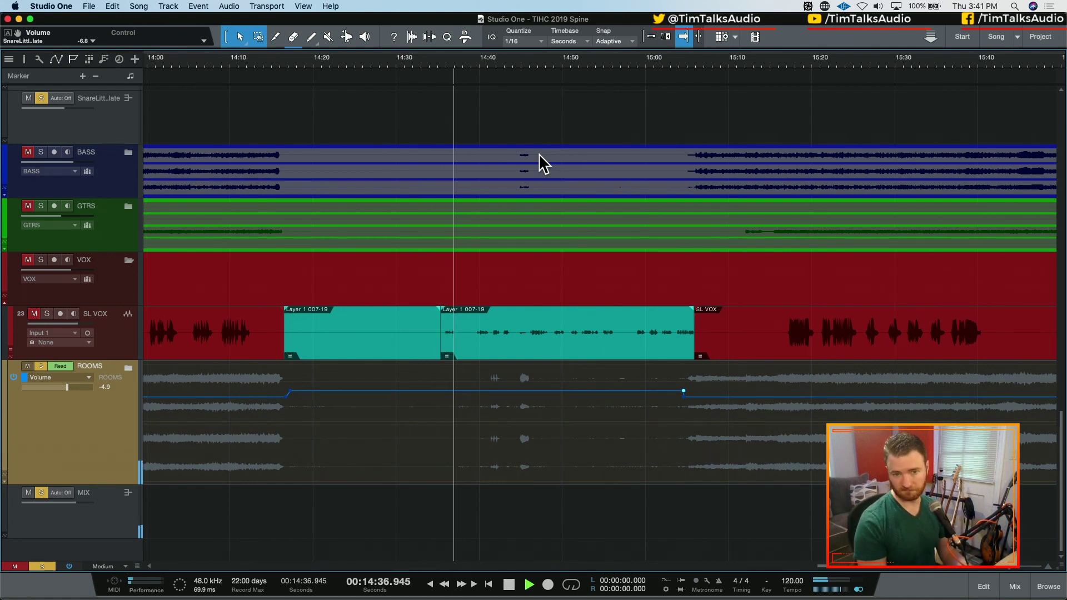
key("e")
key("e")
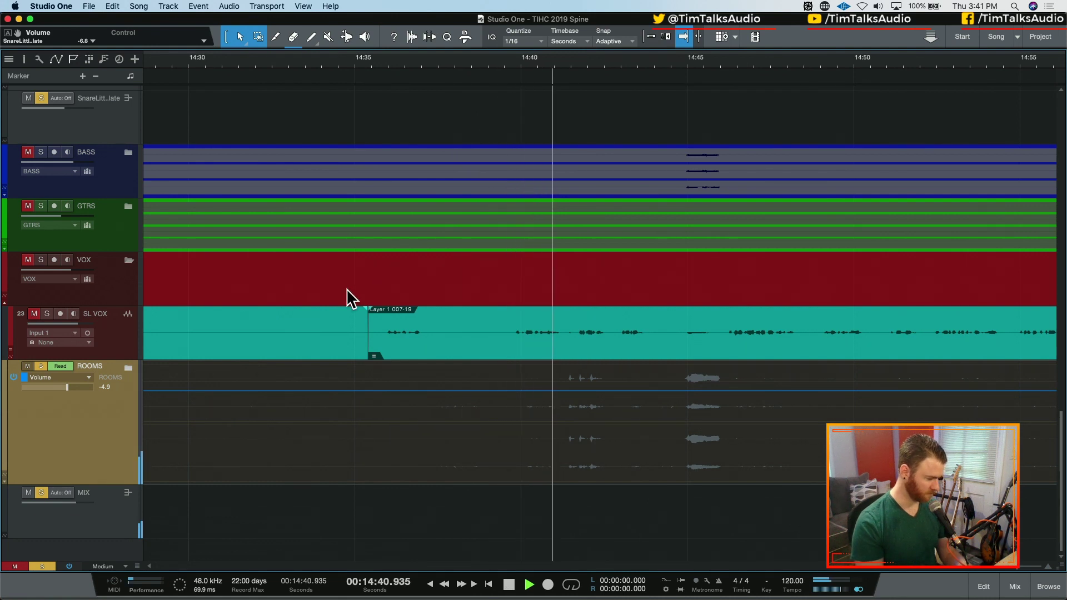
key("s")
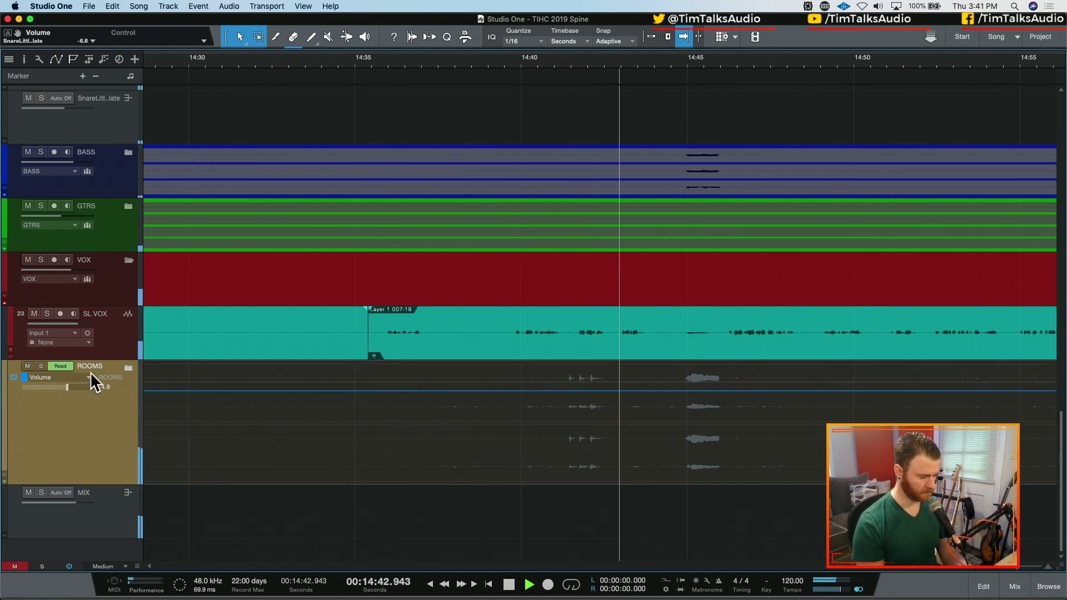
- Turn the drop at the end of the raised ROOMS volume automation into a short ramp from about 15:04.6 to 15:05.1
key("w")
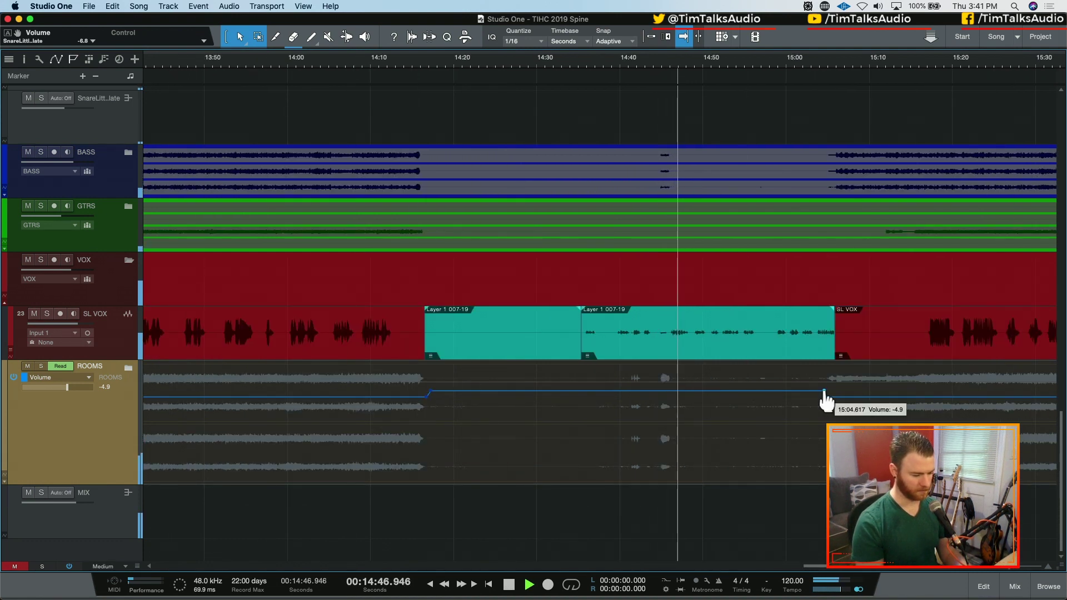
left_click(429, 395)
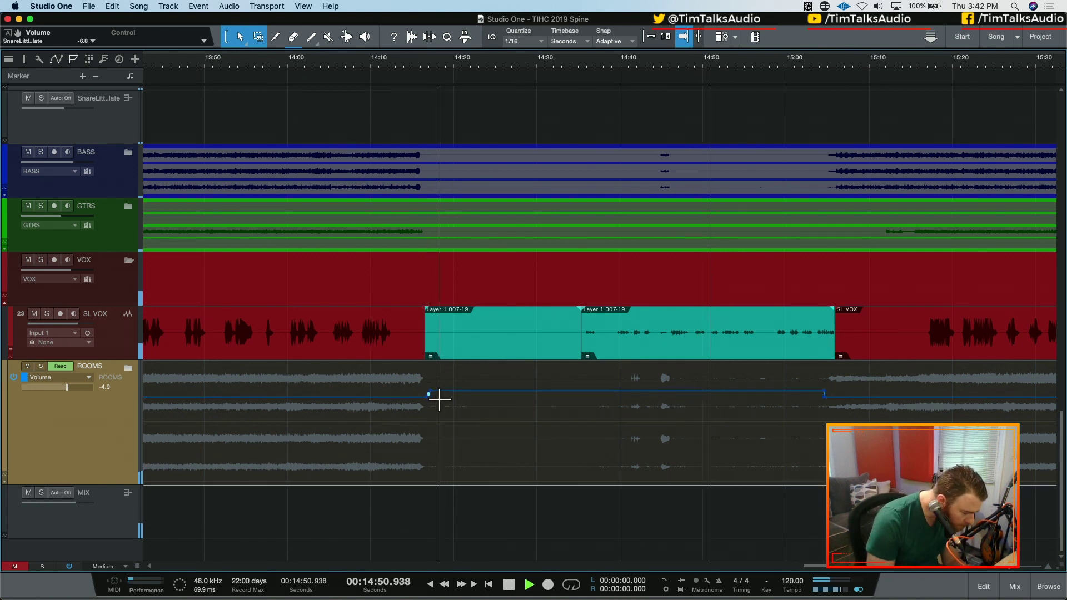
left_click_drag(431, 398, 434, 394)
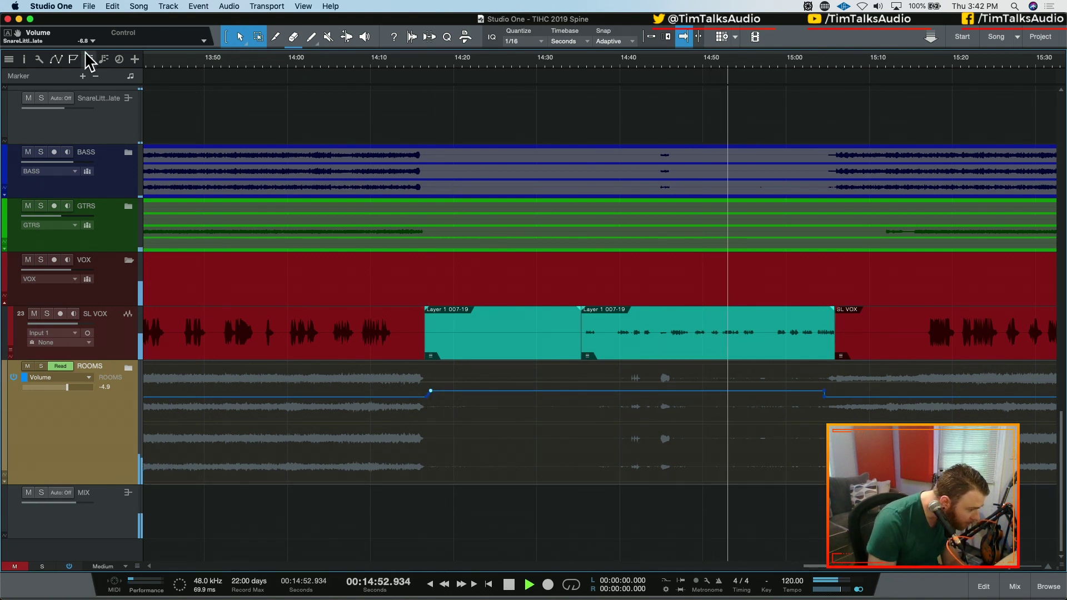
left_click(825, 389)
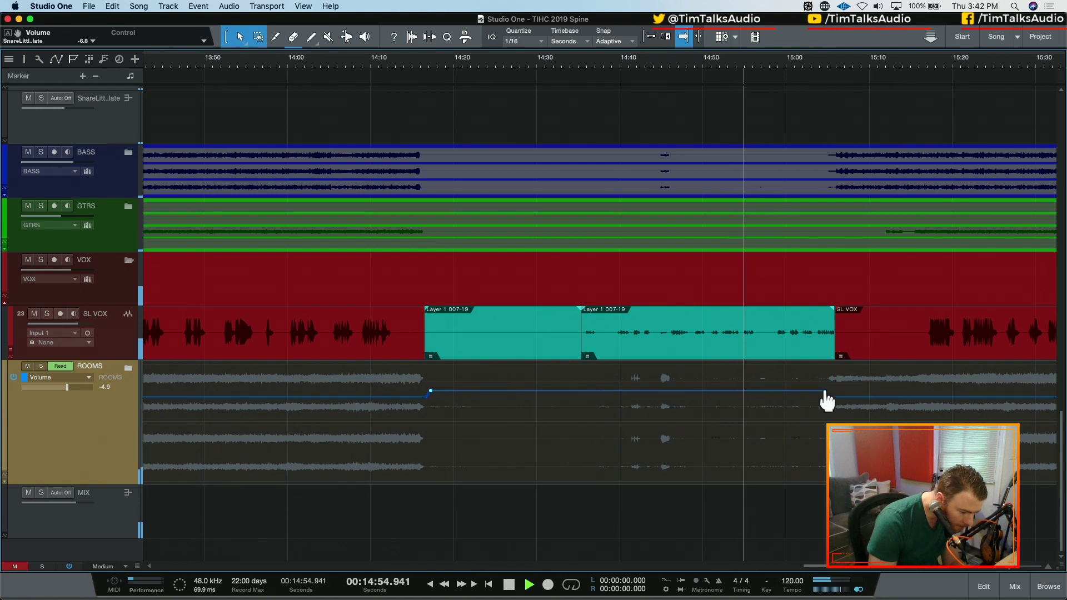
key("e")
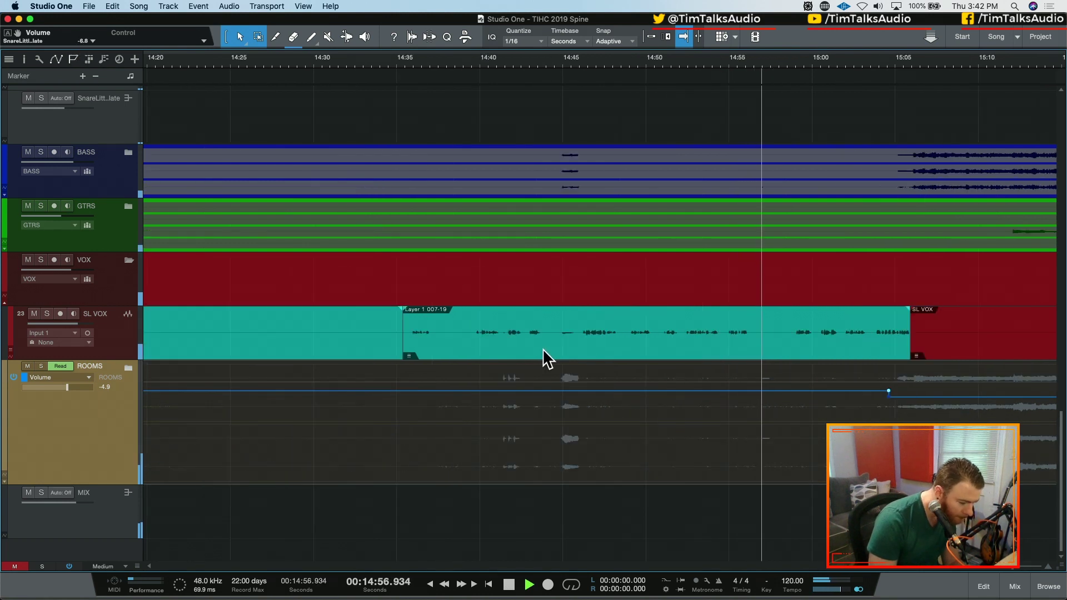
key("w")
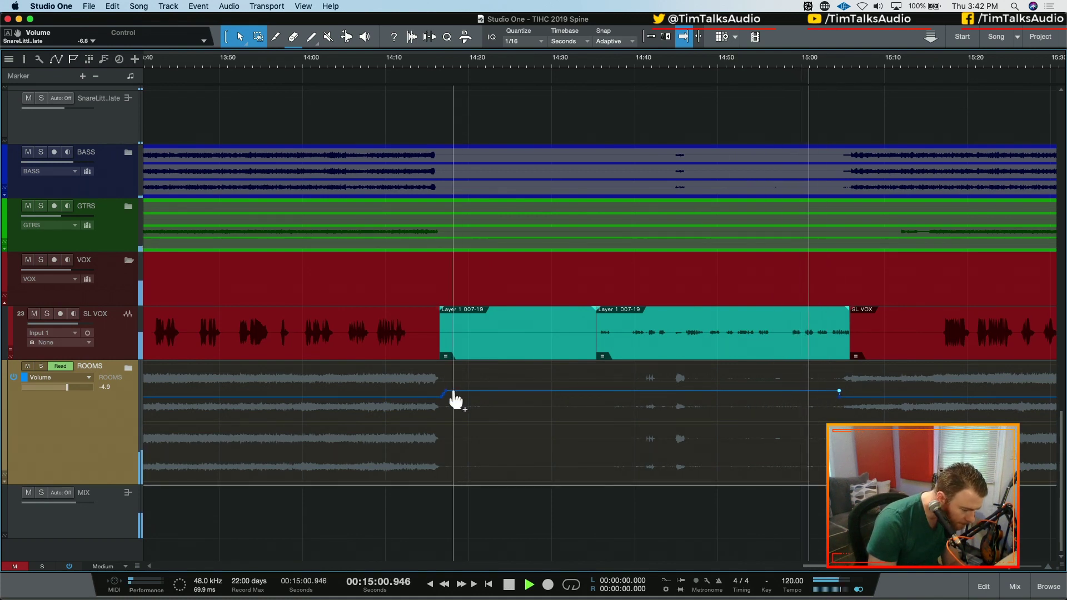
mouse_move(445, 393)
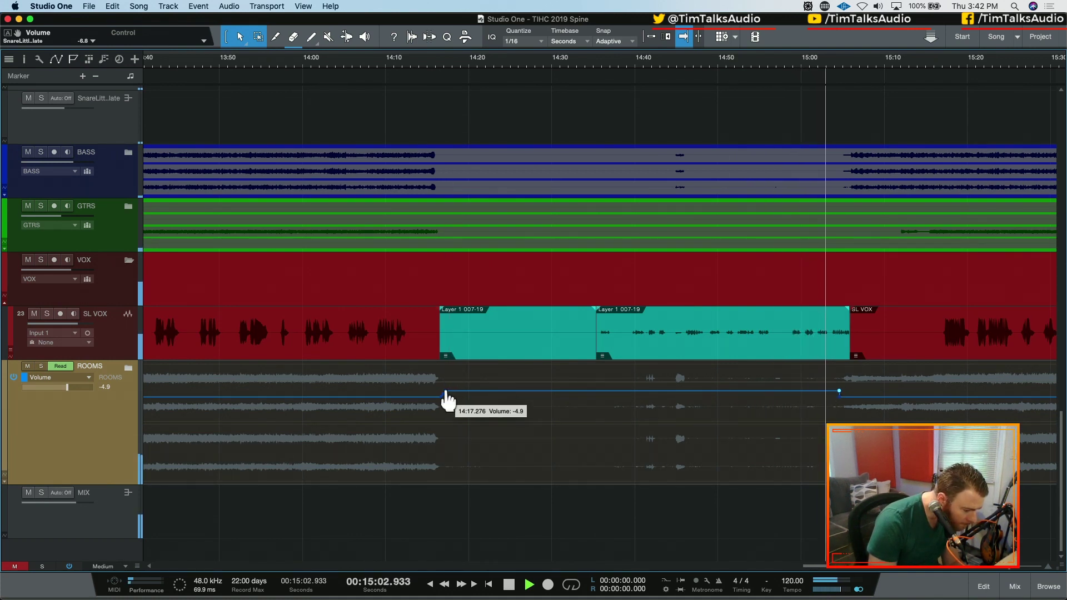
mouse_move(840, 398)
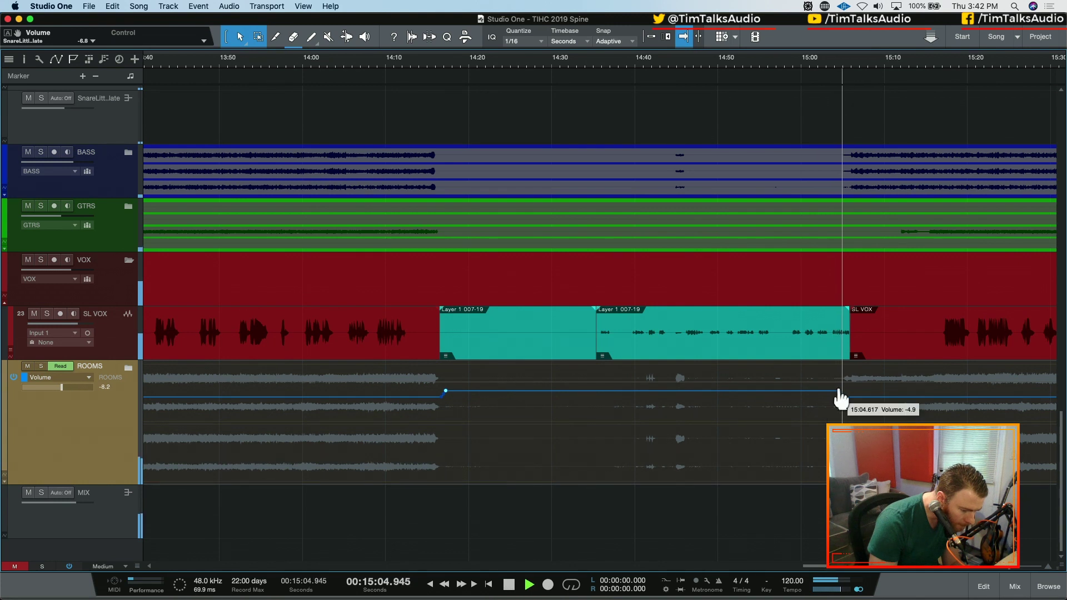
key("e")
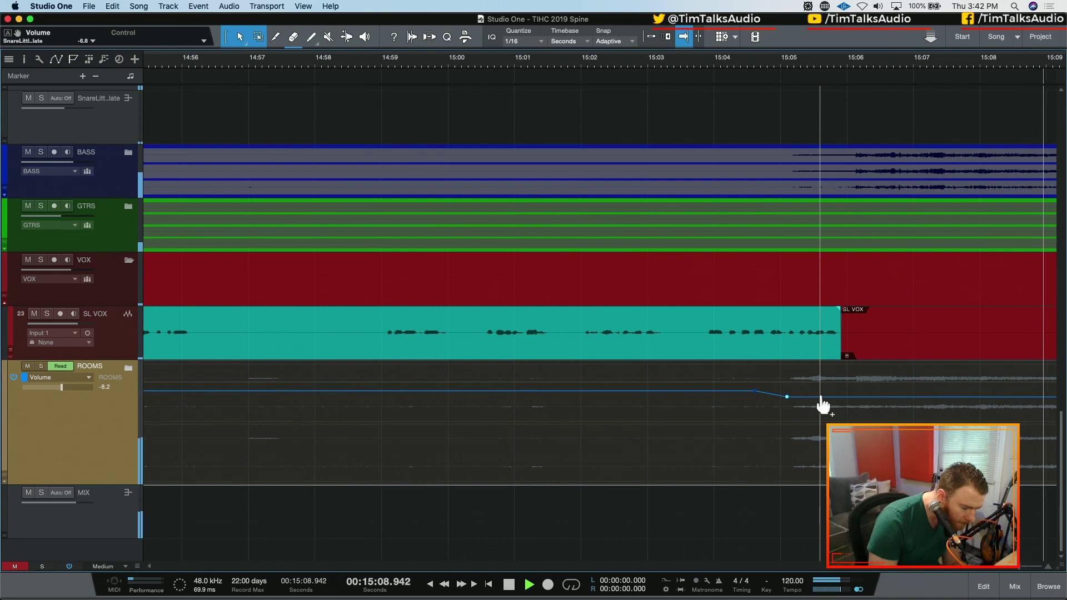
- Stop playback and examine the ROOMS volume ramps at both ends of the talk section
key("w")
key("w")
key("w")
key("space")
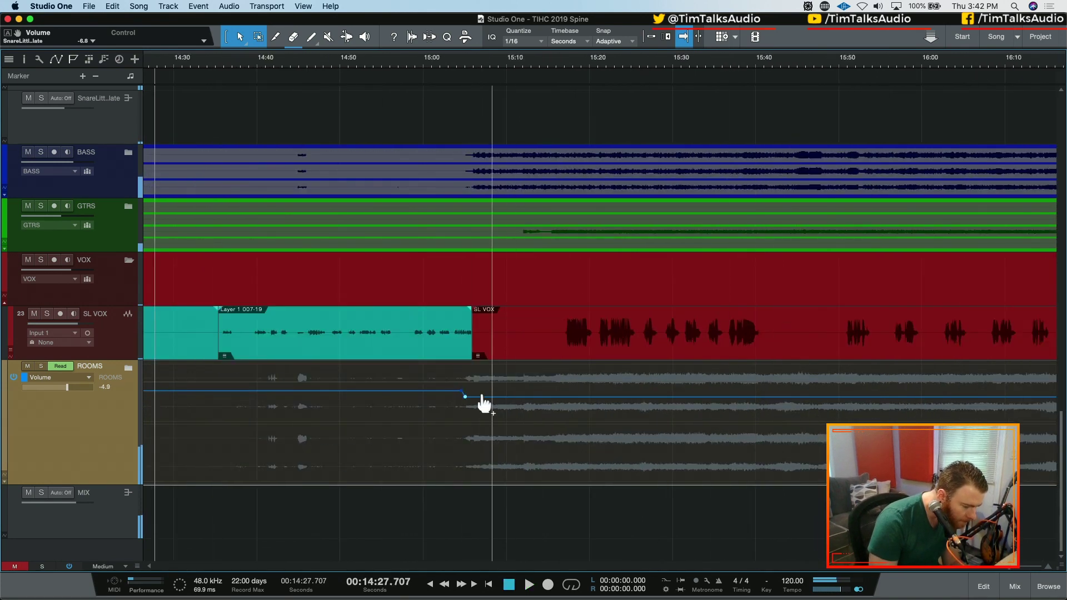
key("e")
key("e")
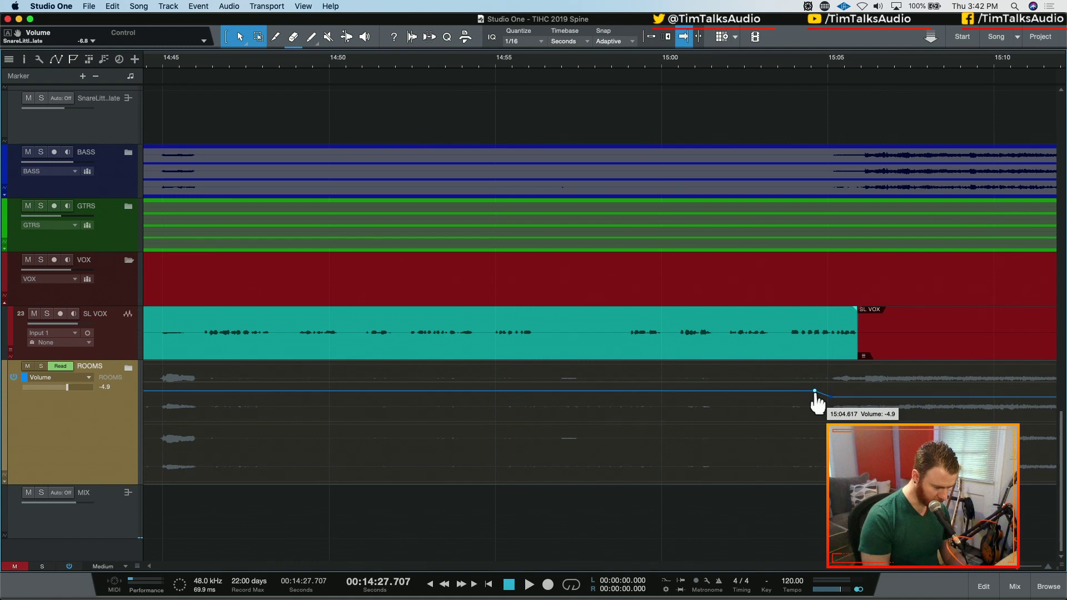
scroll(814, 392, "left", 15)
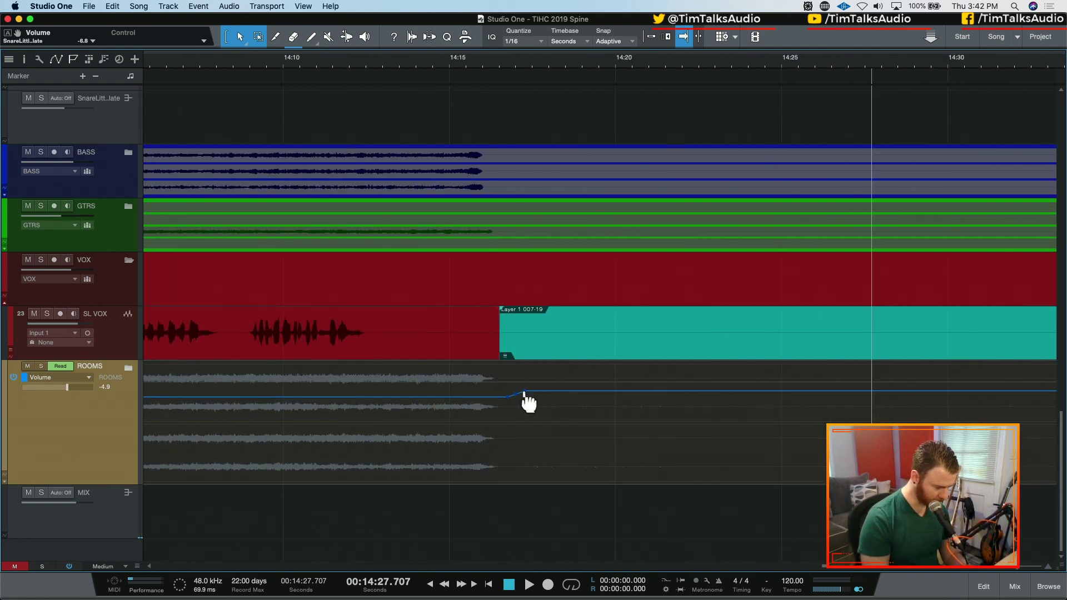
scroll(525, 400, "down", 10)
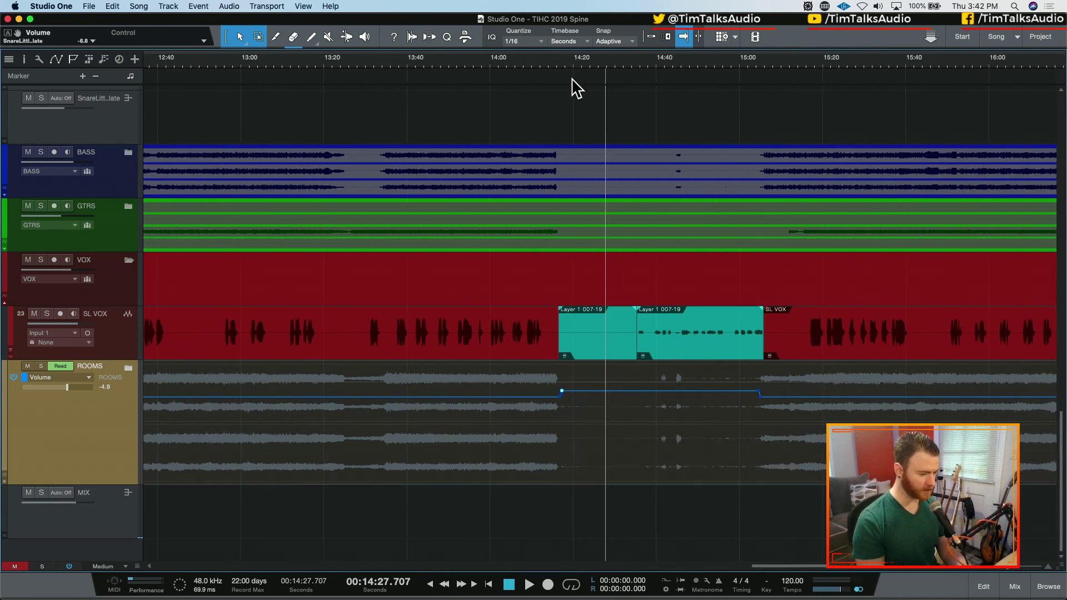
- Play the full mix from about 14:13 through the transition into the talk section and stop it
left_click(545, 64)
key("space")
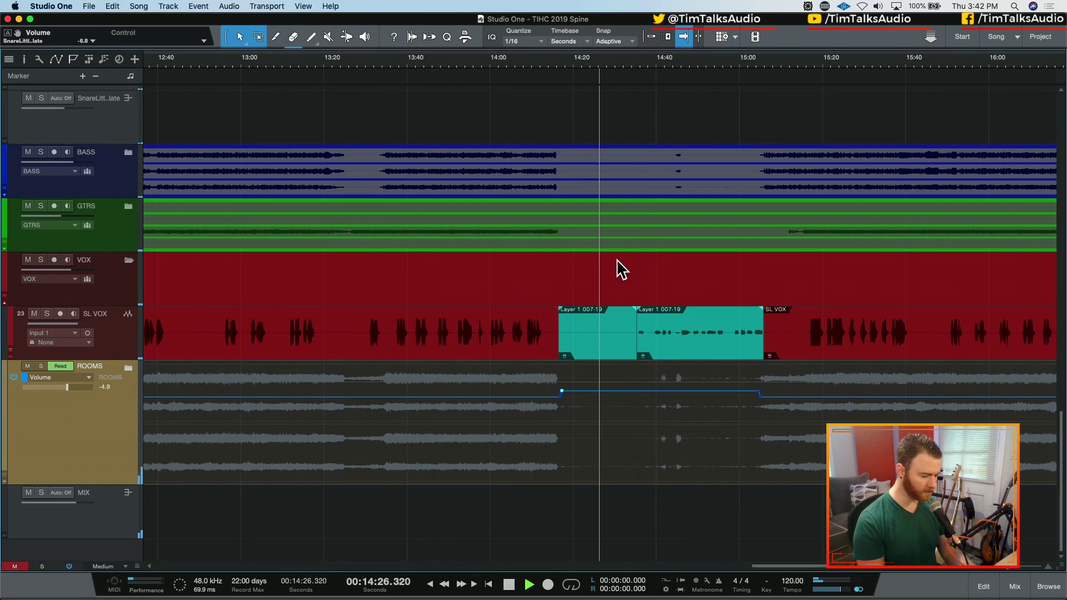
scroll(628, 67, "up", 4)
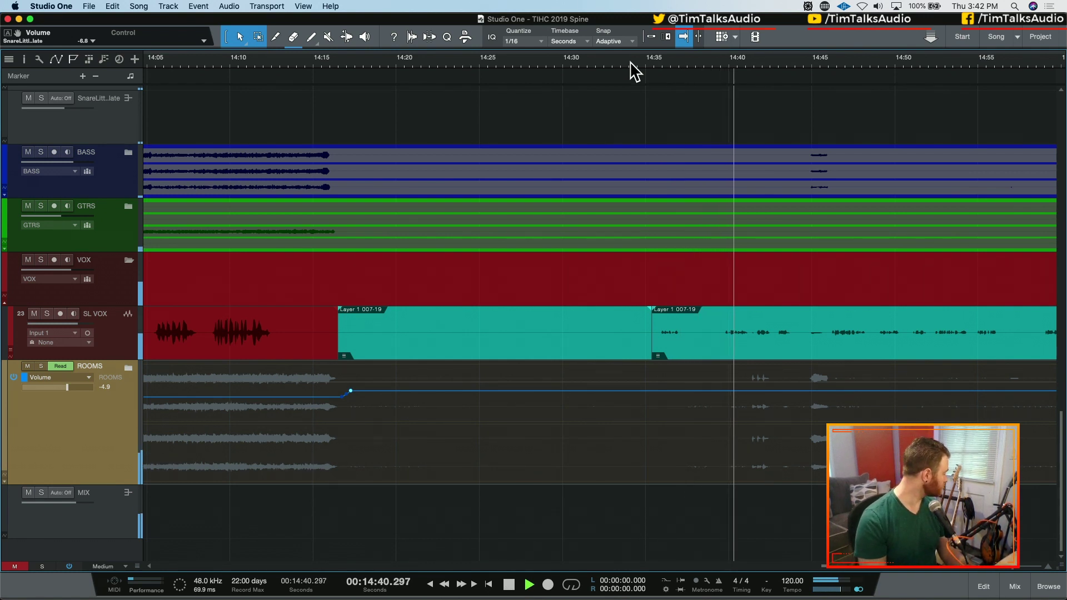
key("space")
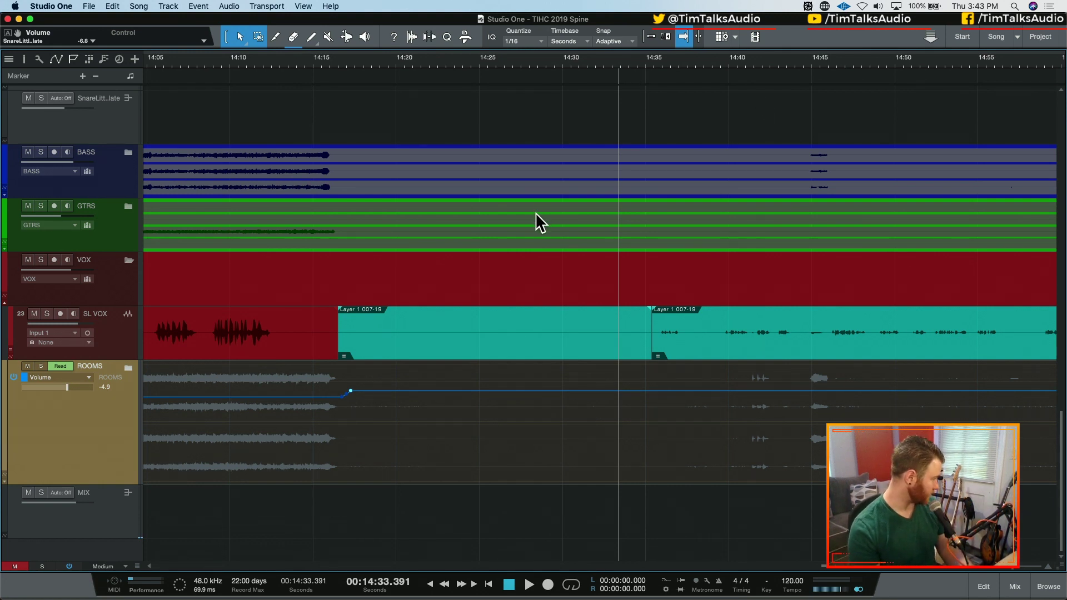
- Play the full mix from about 14:50 through the ROOMS volume ramp-down and into the next song
scroll(721, 285, "right", 6)
key("w")
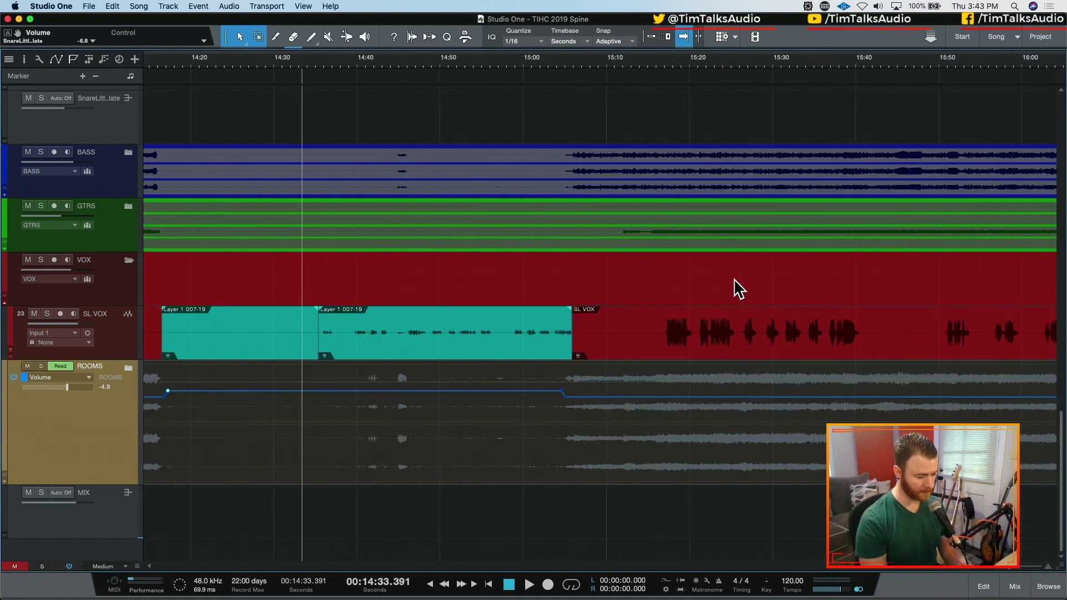
left_click(451, 72)
key("space")
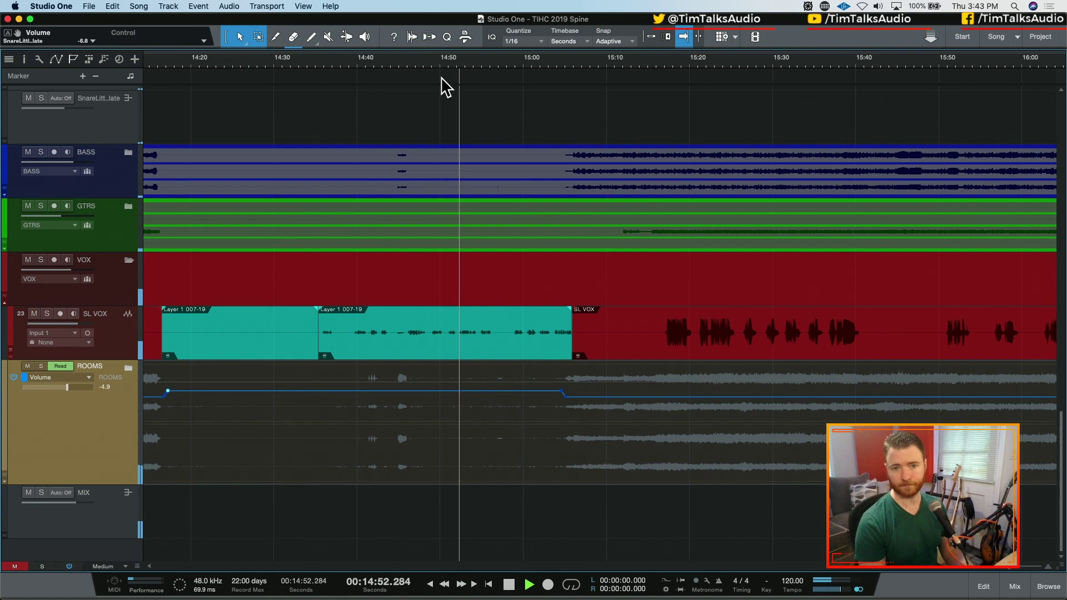
key("w")
key("w")
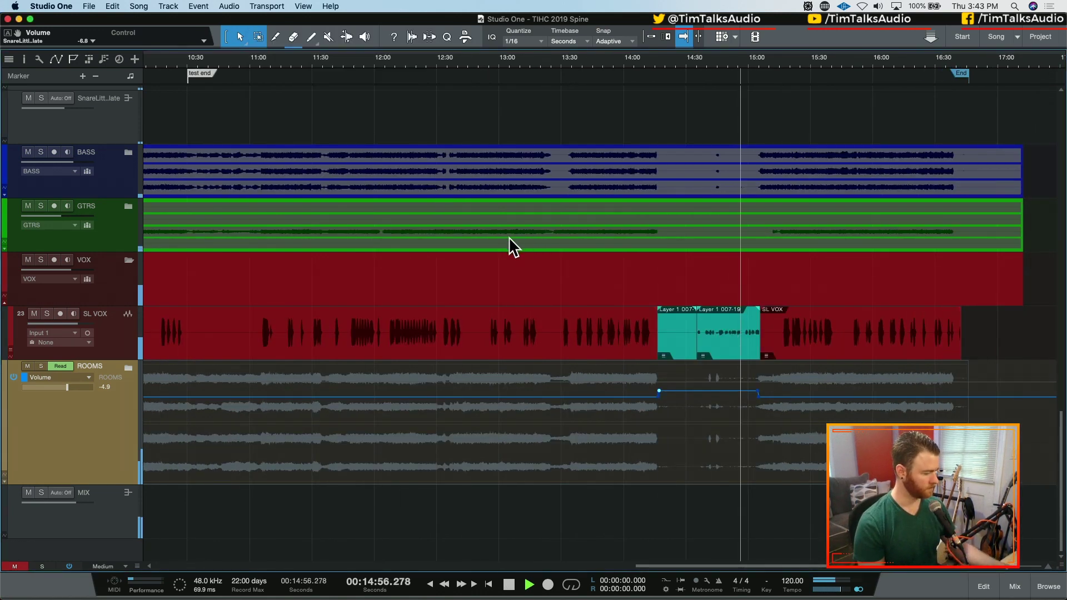
key("e")
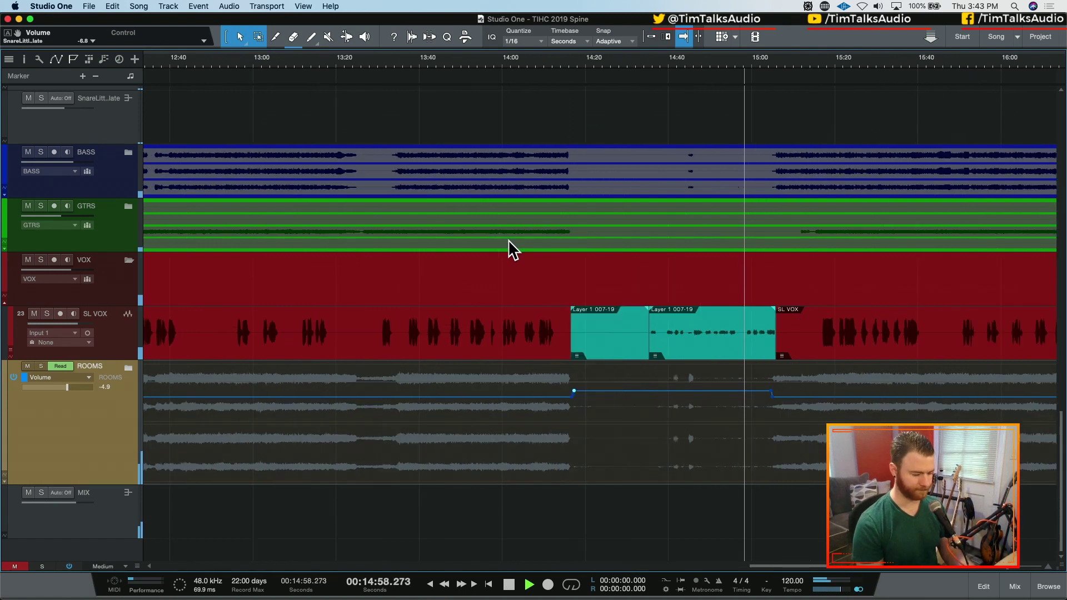
key("e")
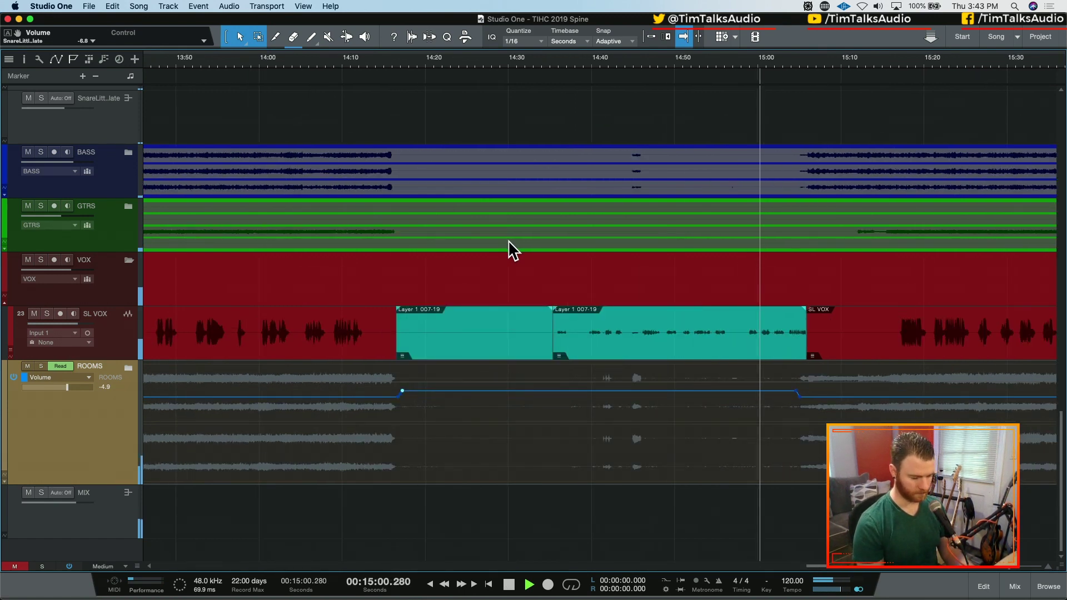
key("e")
key("e")
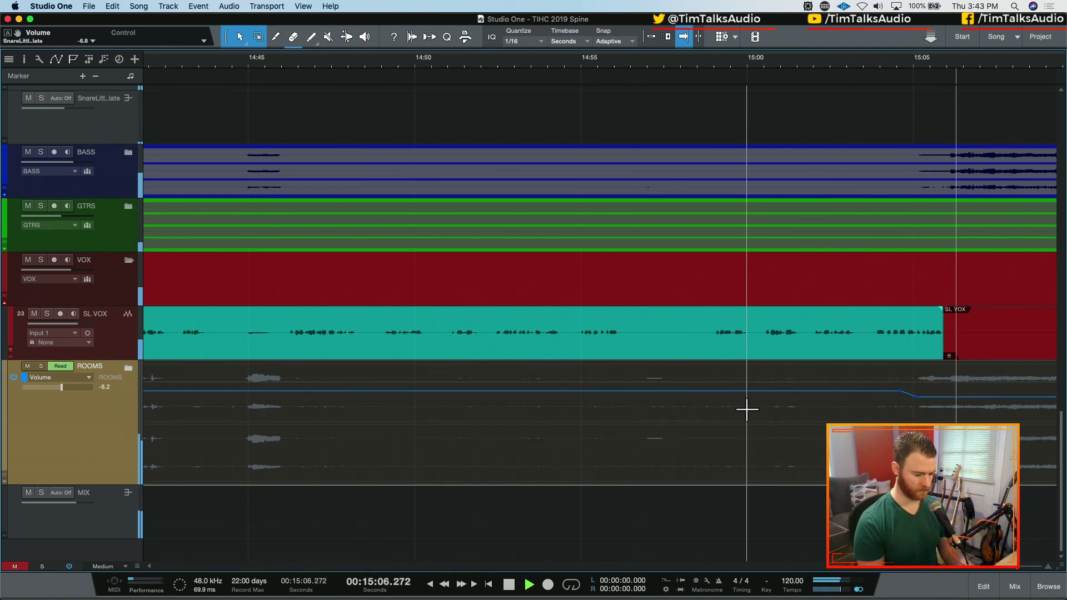
key("w")
key("w")
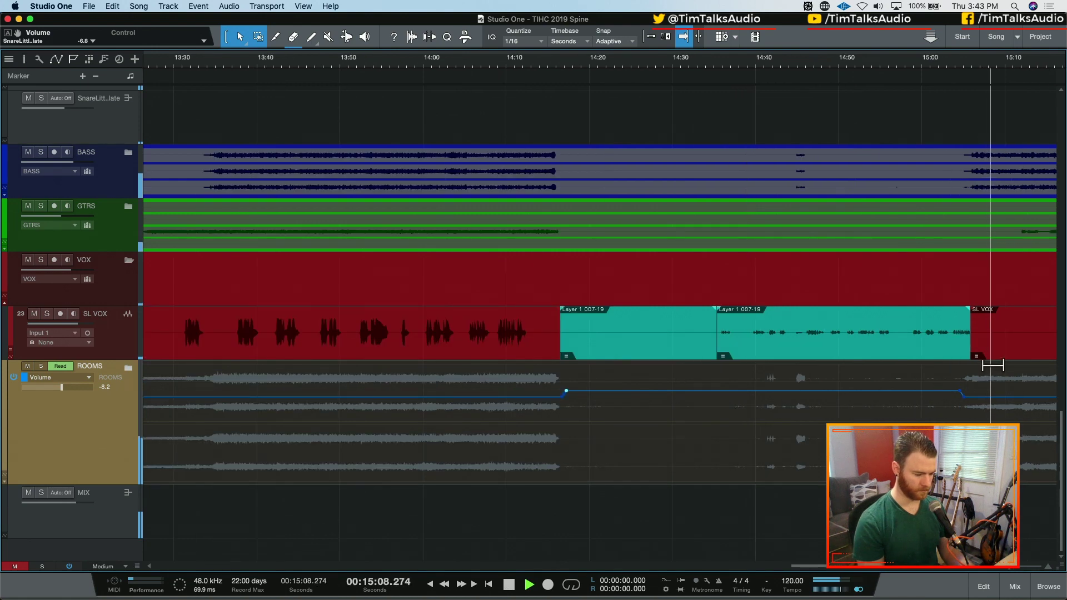
key("w")
key("w")
key("w")
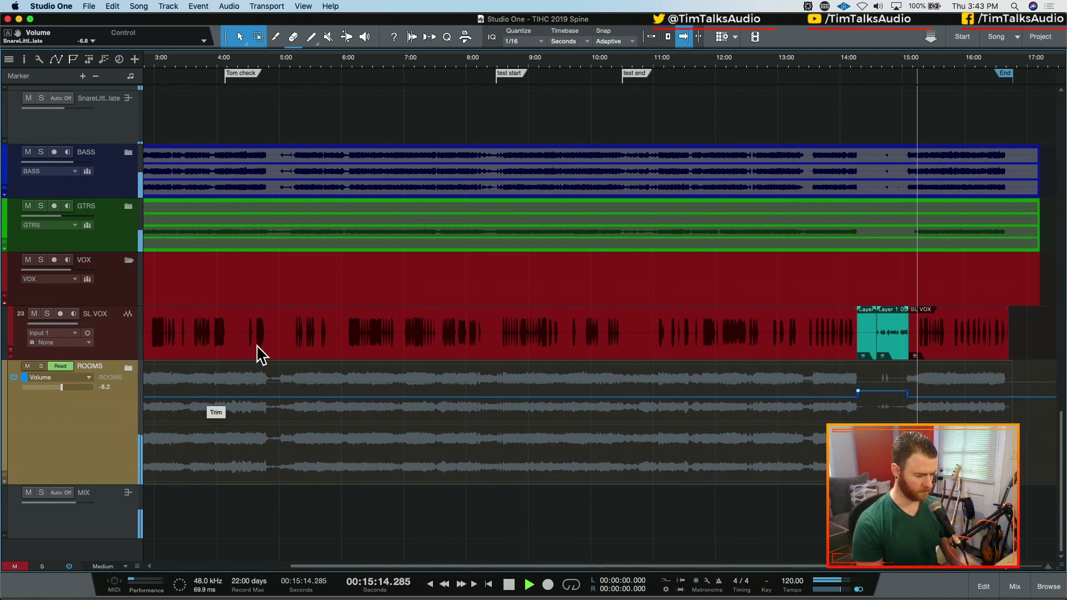
- Briefly solo the BASS folder track and unsolo it while the next song plays
left_click(41, 151)
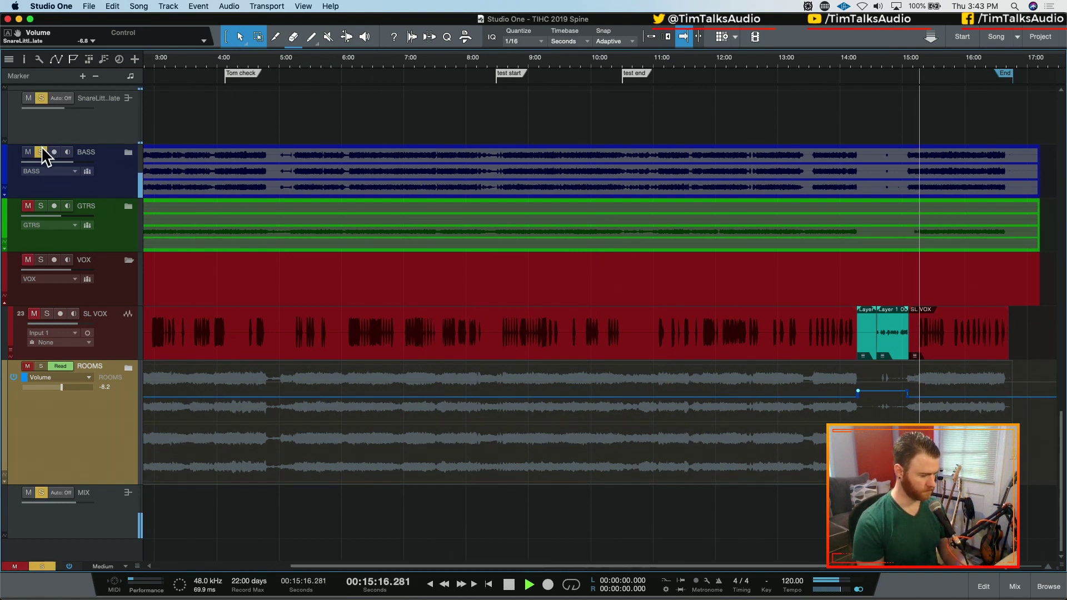
left_click(41, 151)
key("e")
key("e")
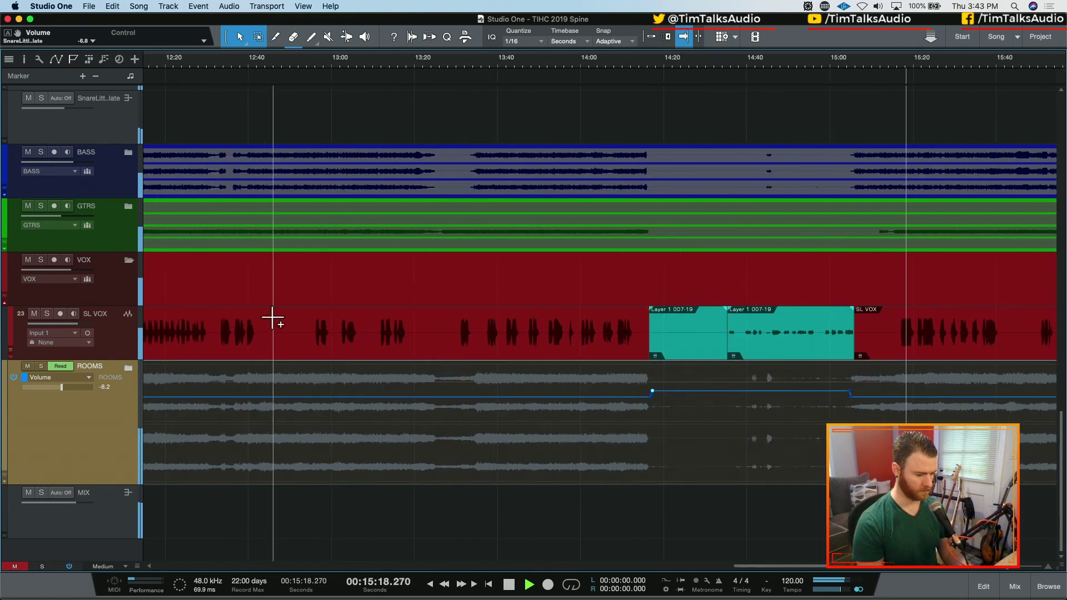
- Reset the enlarged ROOMS track to the Medium track height
scroll(274, 318, "right", 7)
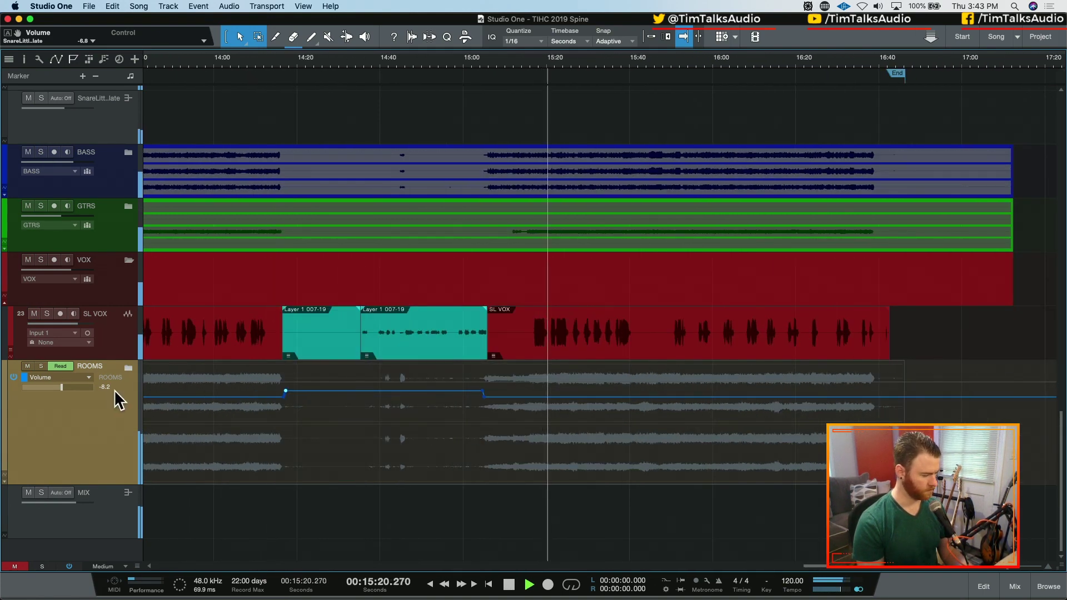
left_click(125, 567)
left_click(118, 546)
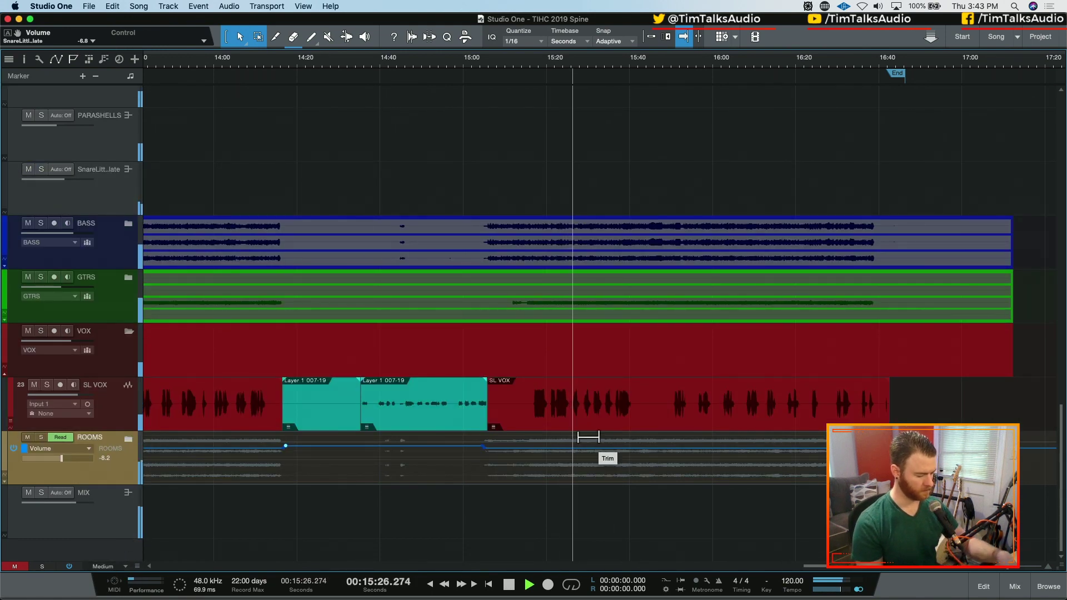
- Show the mixing console and collapse the DRUMS folder so its individual channels are hidden
key("F3")
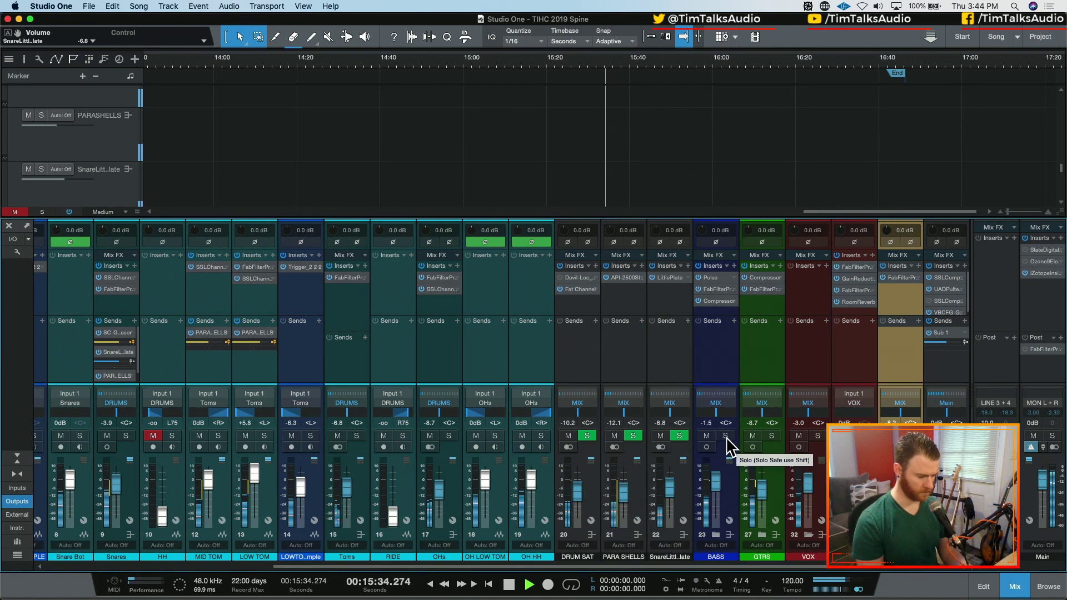
key("w")
key("w")
key("w")
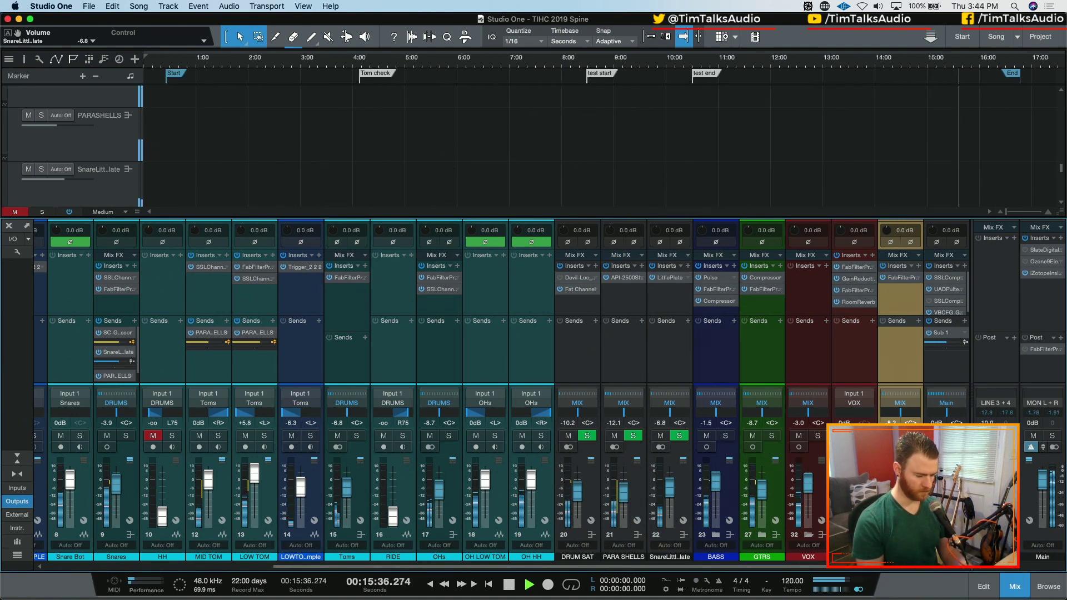
scroll(71, 564, "left", 5)
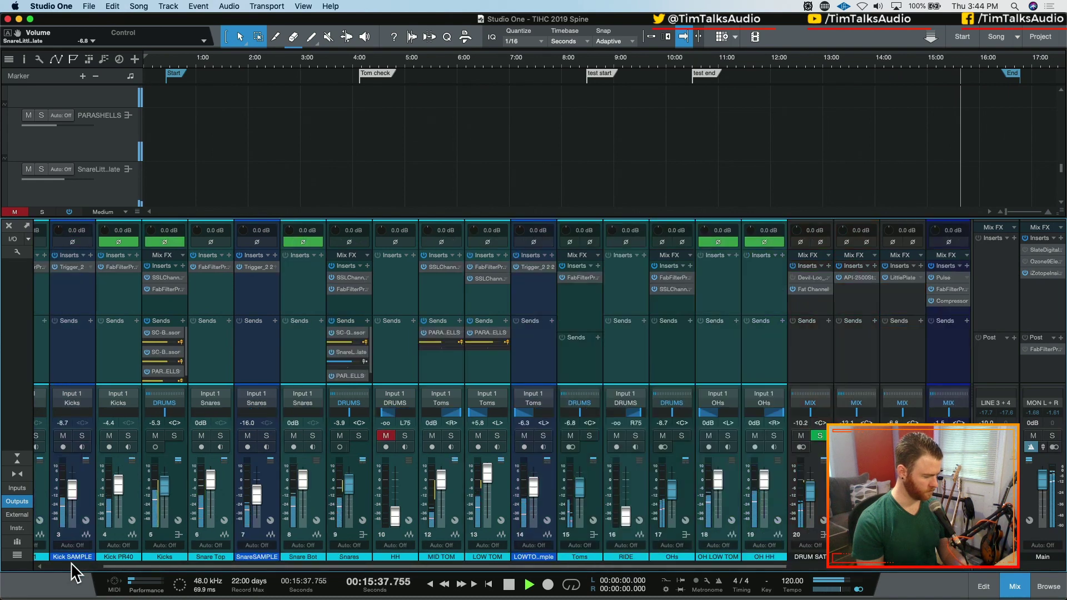
scroll(56, 563, "left", 2)
left_click(71, 506)
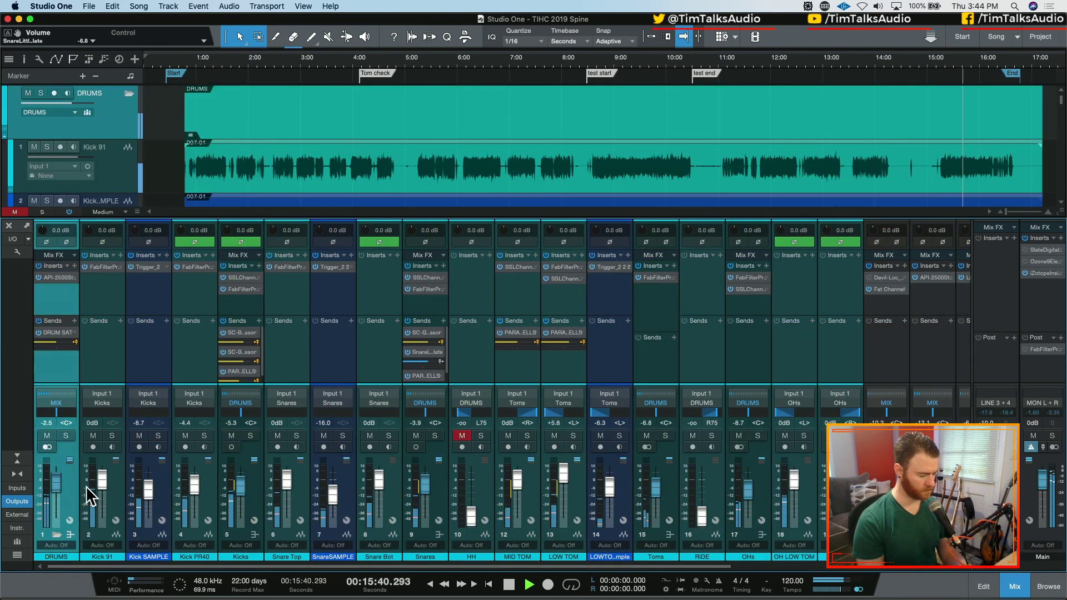
left_click(57, 534)
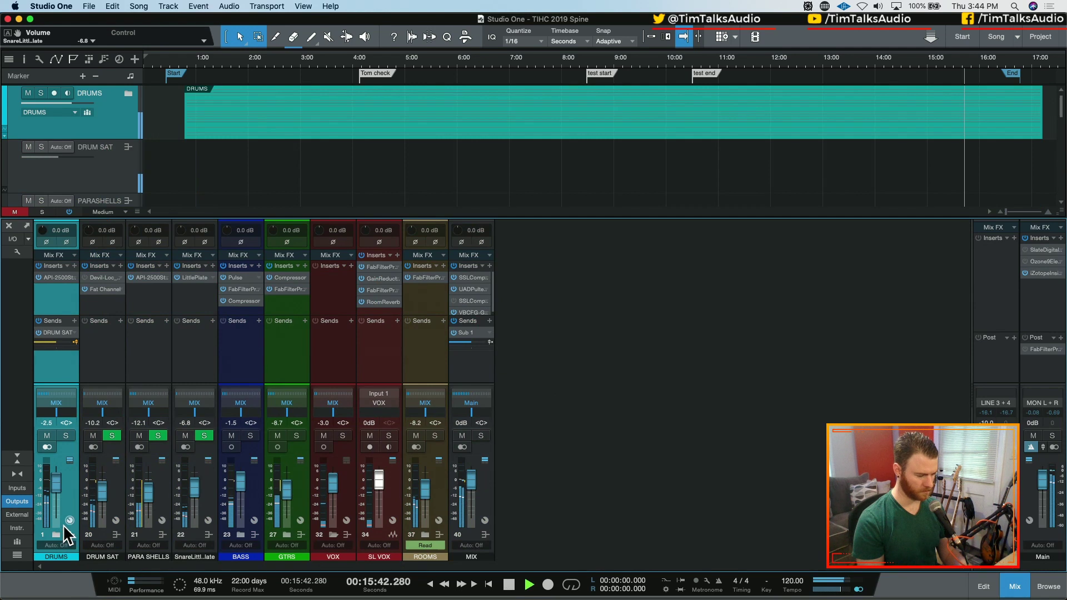
left_click(214, 491)
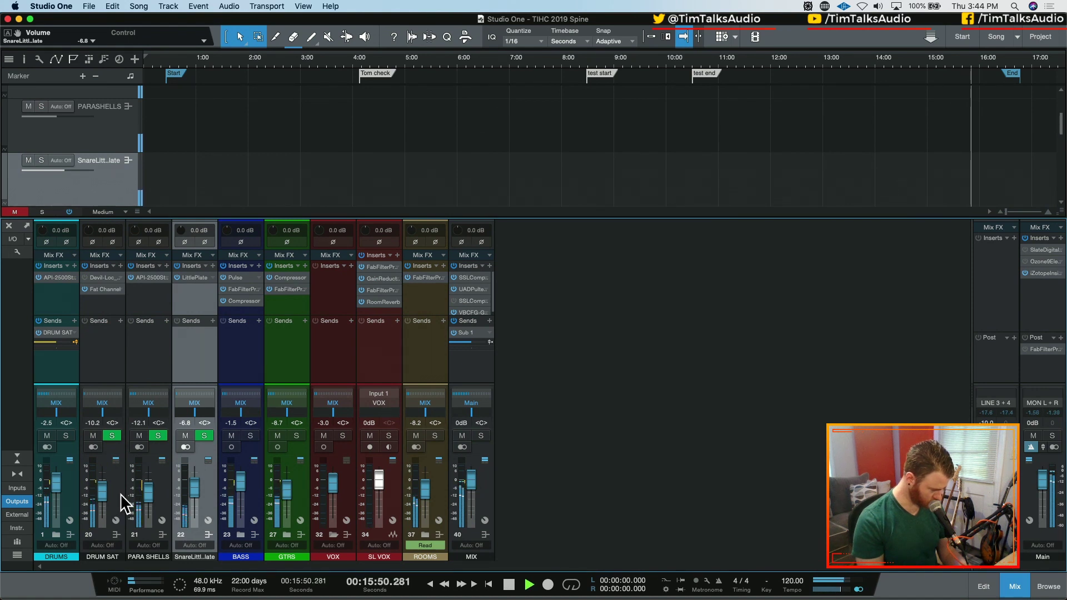
left_click(120, 494, "shift")
right_click(120, 493)
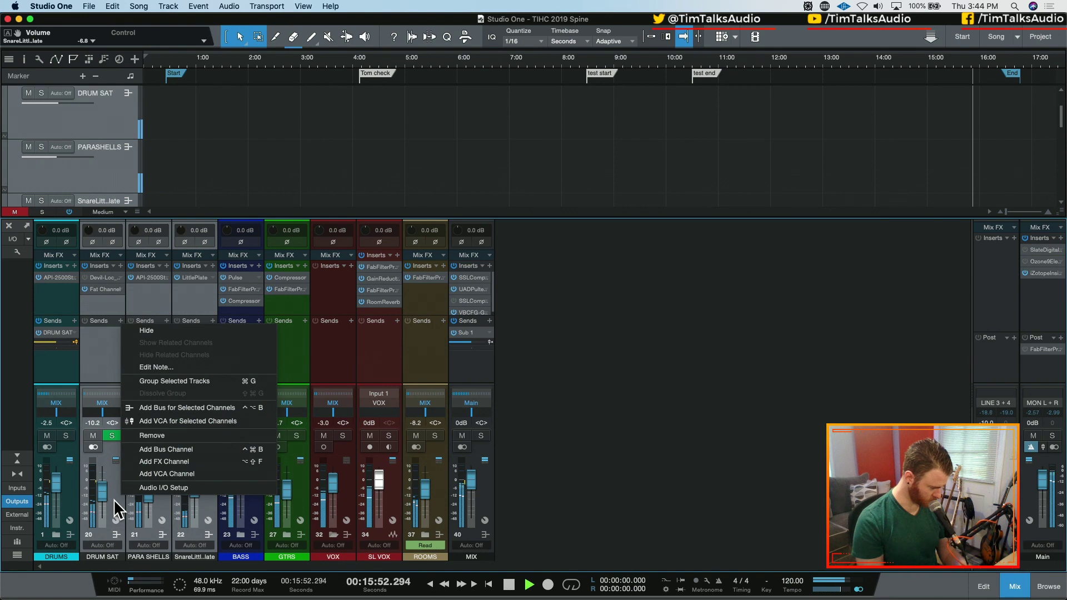
left_click(114, 495)
- Solo the BASS channel alone, solo BASS and GTRS together to compare them during playback, and clear the solos
left_click(262, 503)
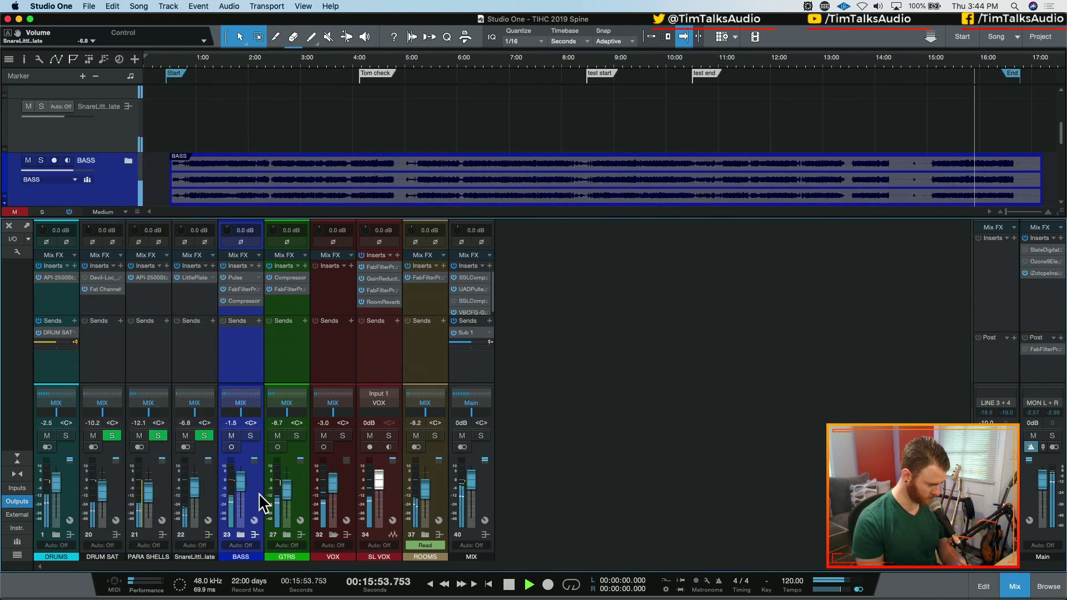
left_click(303, 498)
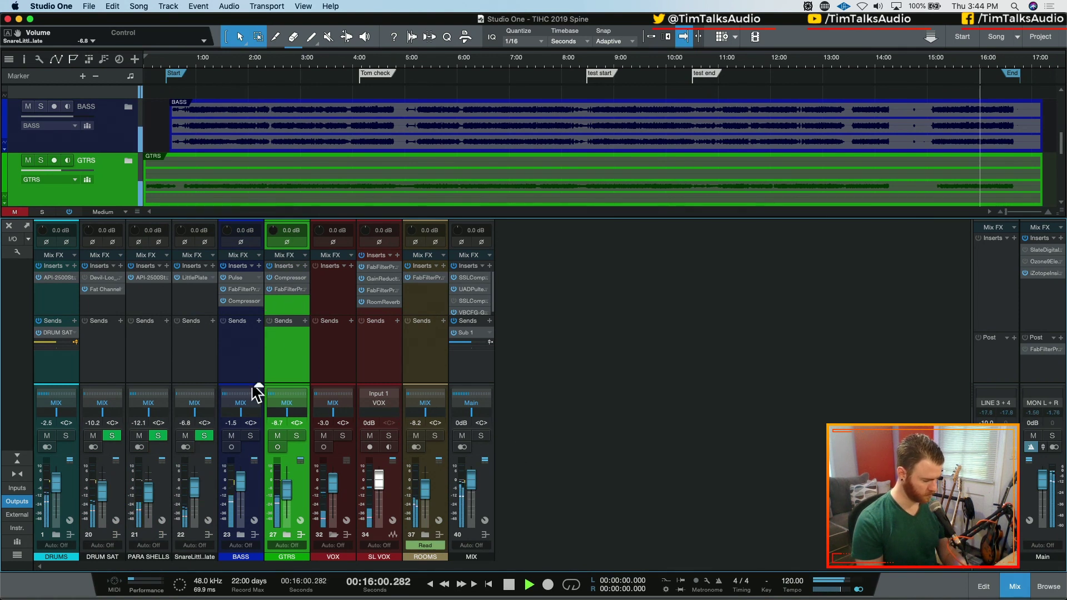
left_click(250, 435)
left_click(252, 431)
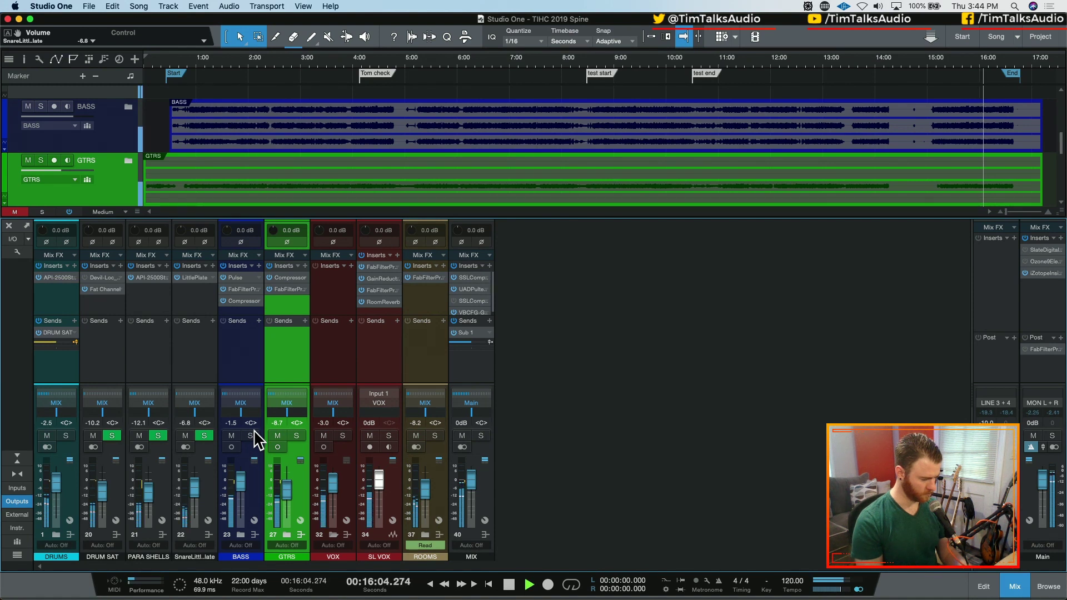
left_click(250, 436)
left_click(251, 437)
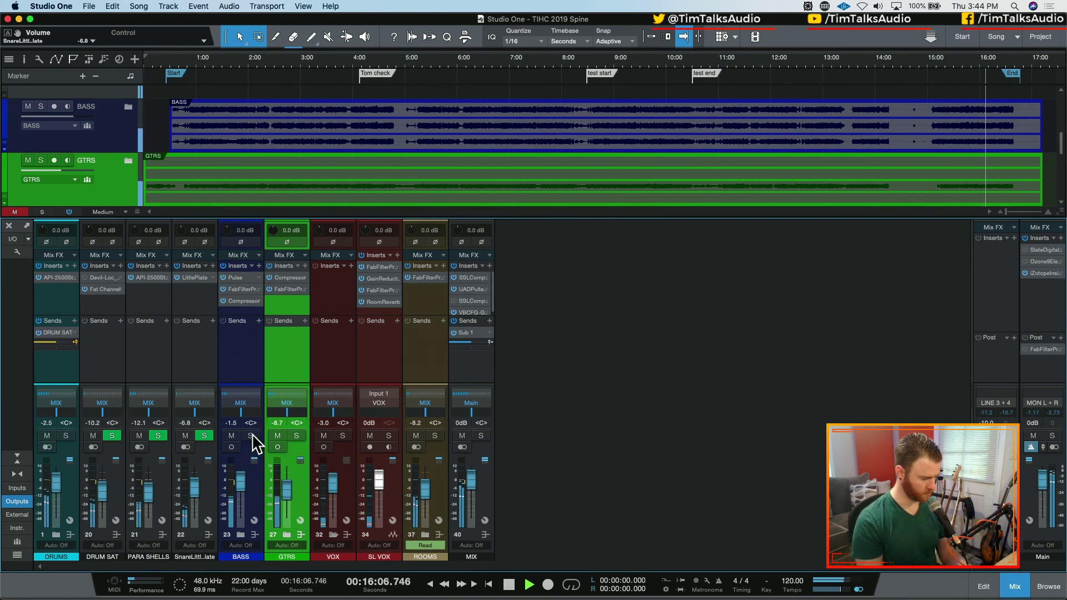
left_click(299, 464)
left_click(296, 435)
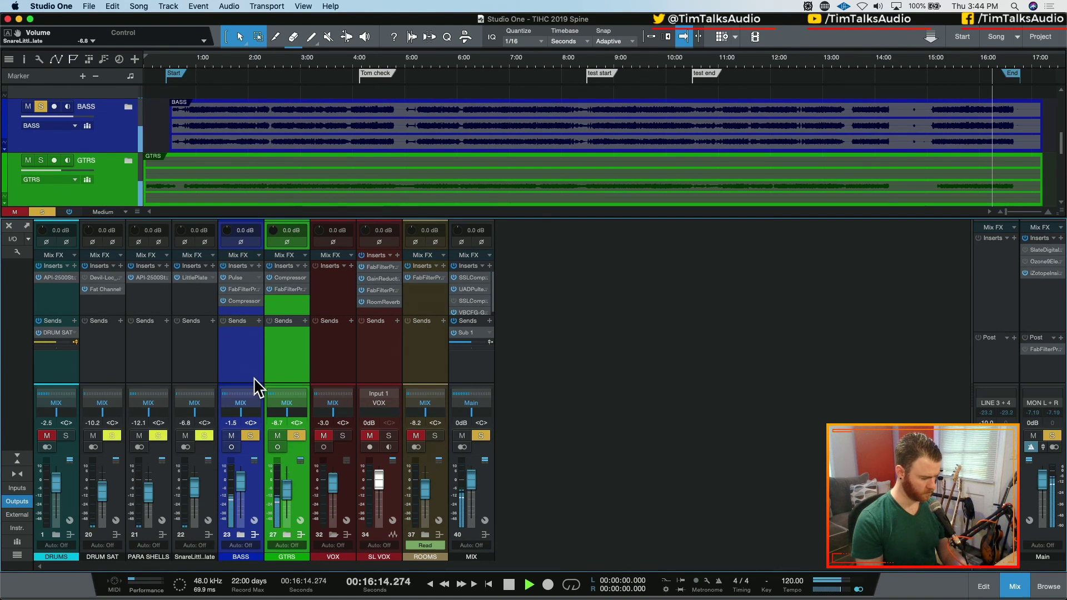
left_click(297, 435)
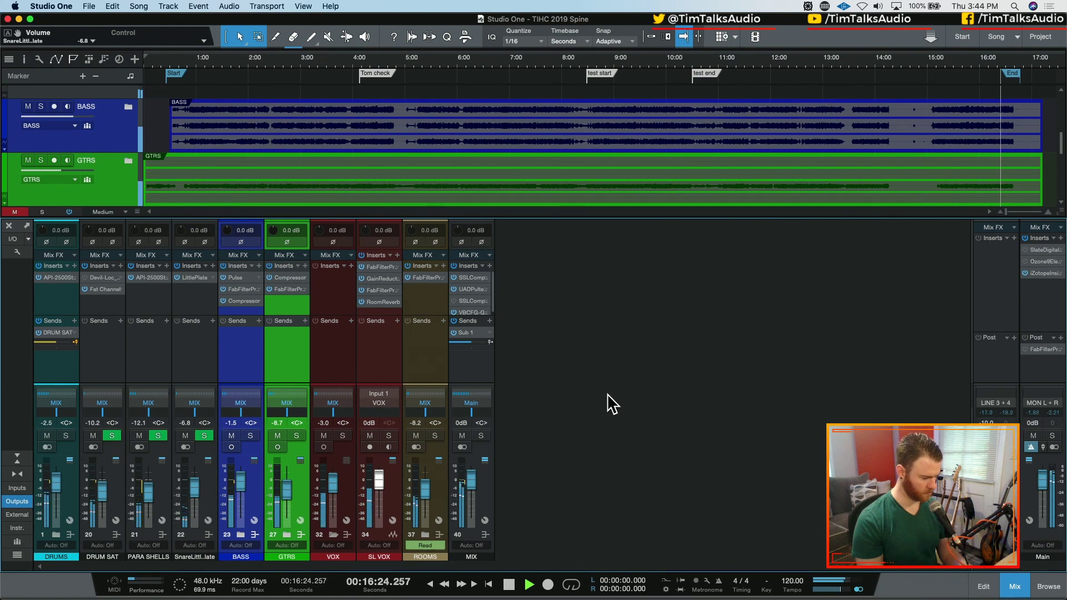
- Inspect the MIX bus inserts SSLComp Stereo and VBC FG-Grey during playback and close the plug-in window
left_click(467, 276)
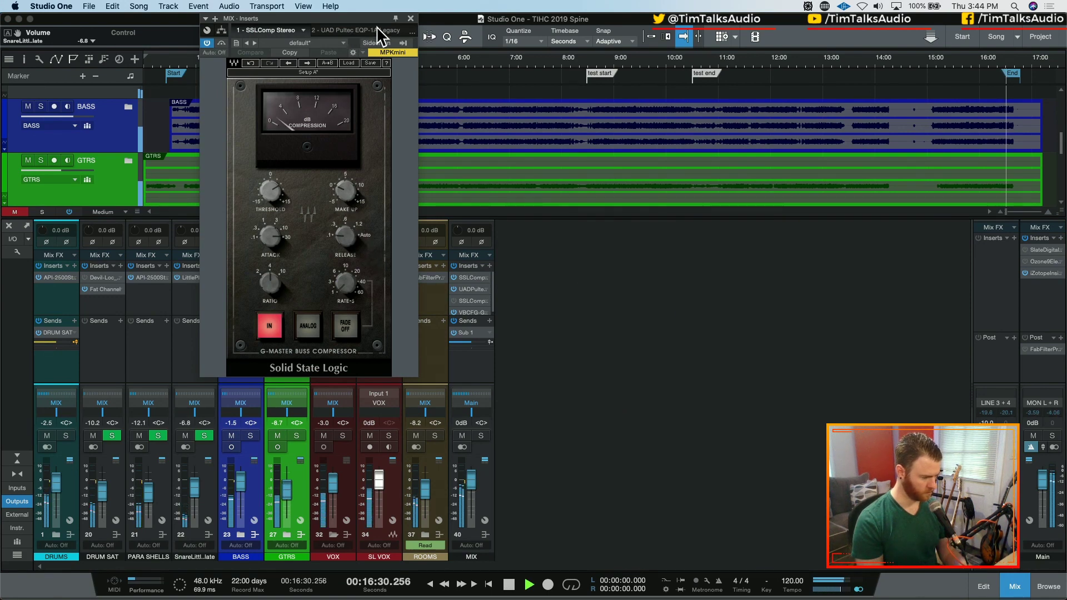
left_click(411, 30)
left_click(387, 81)
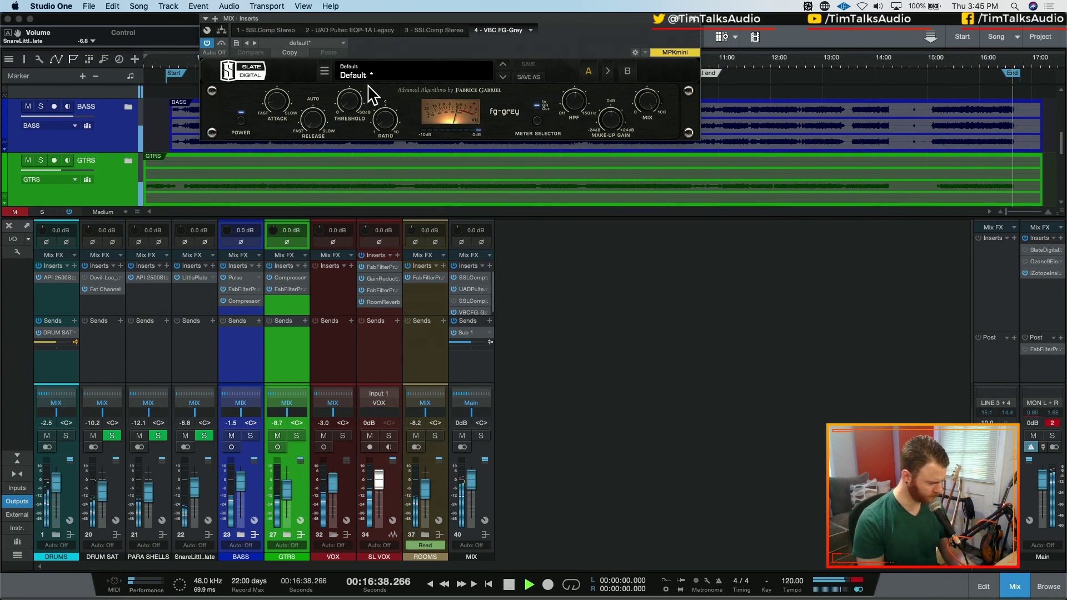
left_click(695, 18)
- Stop playback and replay the ending of the last song from just before 16:40
key("e")
key("e")
scroll(800, 124, "right", 4)
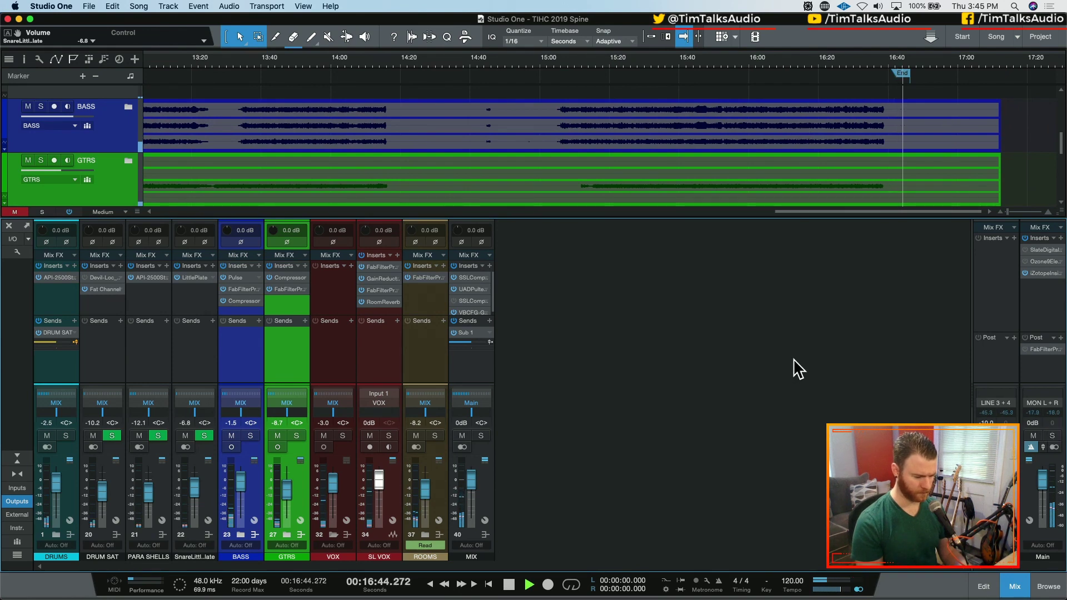
scroll(844, 142, "down", 3)
key("space")
left_click_drag(887, 57, 891, 75)
key("space")
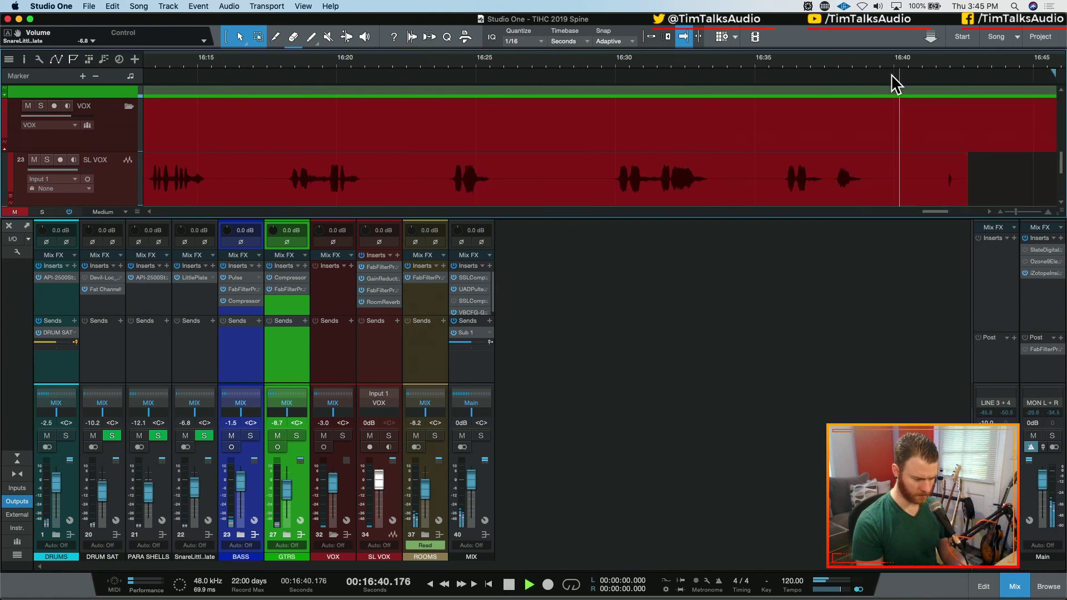
- Stop playback and trim the end of the last SL VOX event back about one second, cutting off the stray blip near 16:42
key("space")
left_click_drag(968, 199, 940, 199)
key("e")
key("e")
key("e")
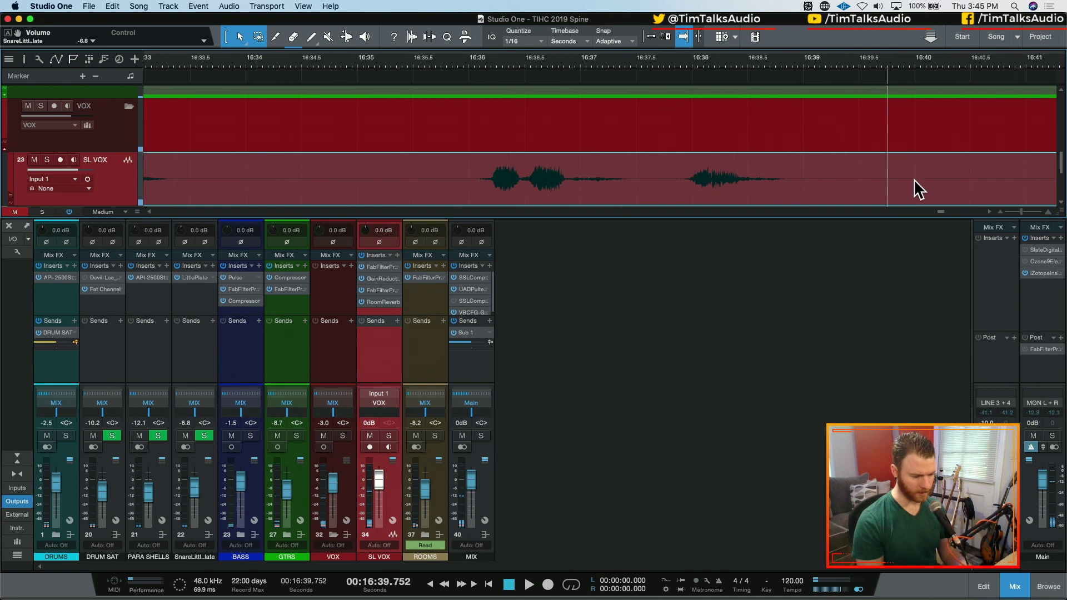
key("w")
key("w")
key("w")
key("w")
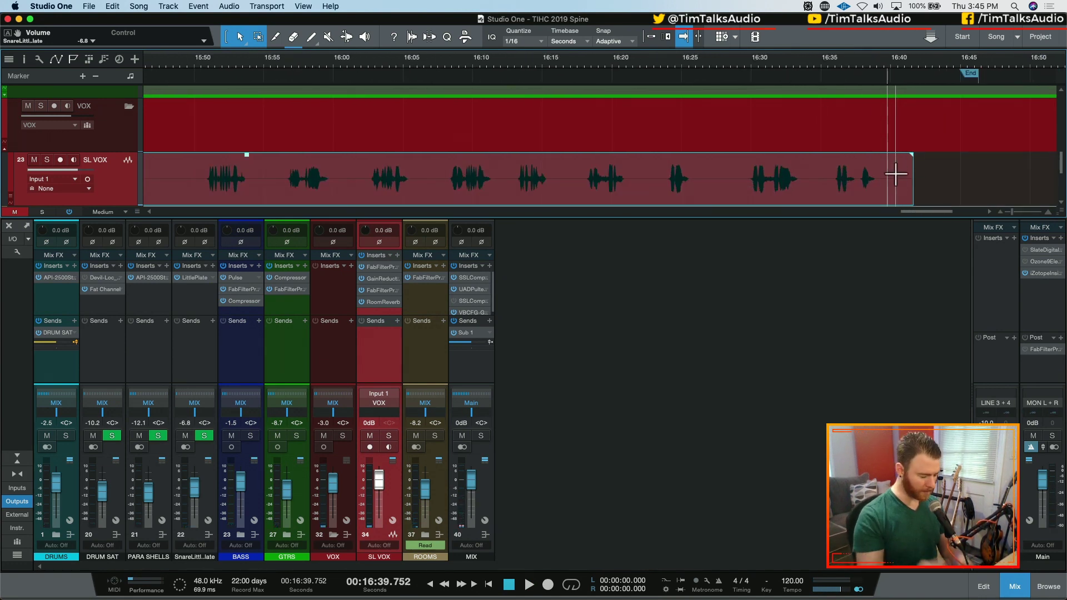
- Replay the ending from 16:39.752 past the trimmed SL VOX event up to the End marker and stop
key("space")
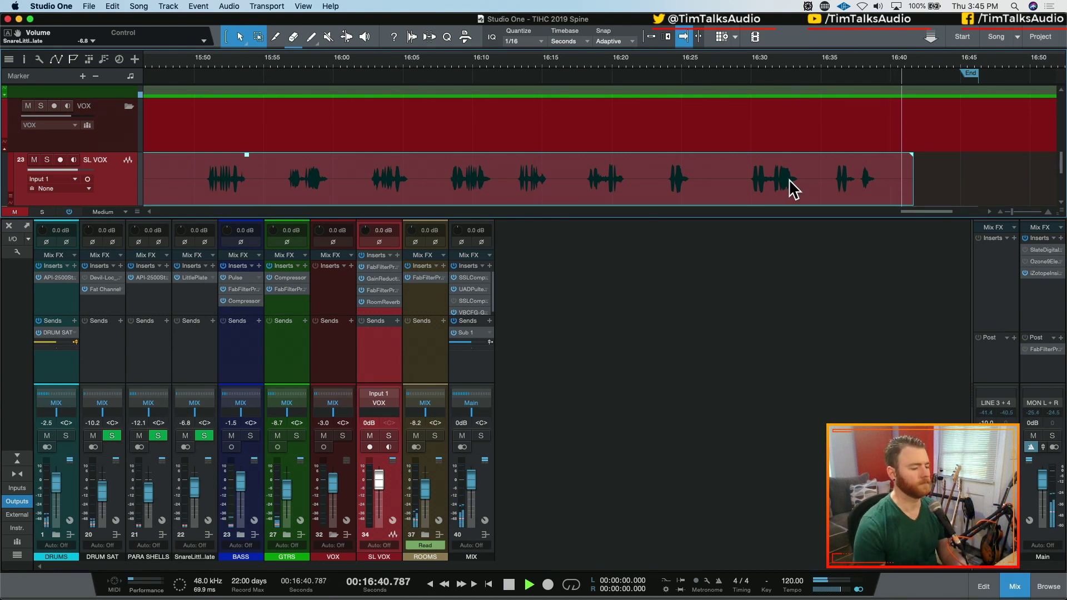
key("space")
key("space")
key("w")
key("w")
key("e")
key("e")
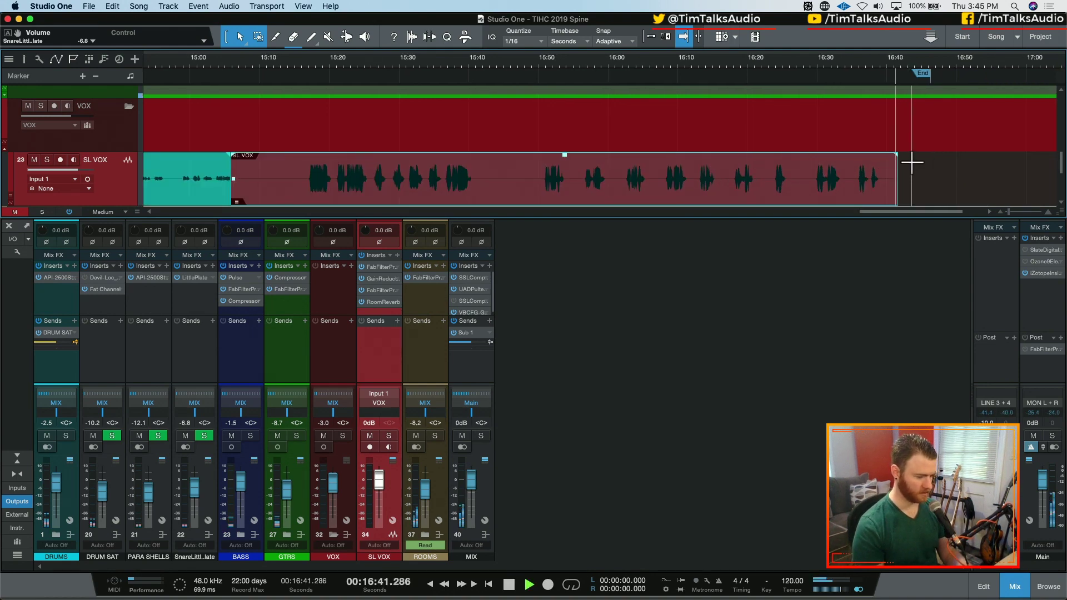
scroll(913, 162, "down", 5)
key("e")
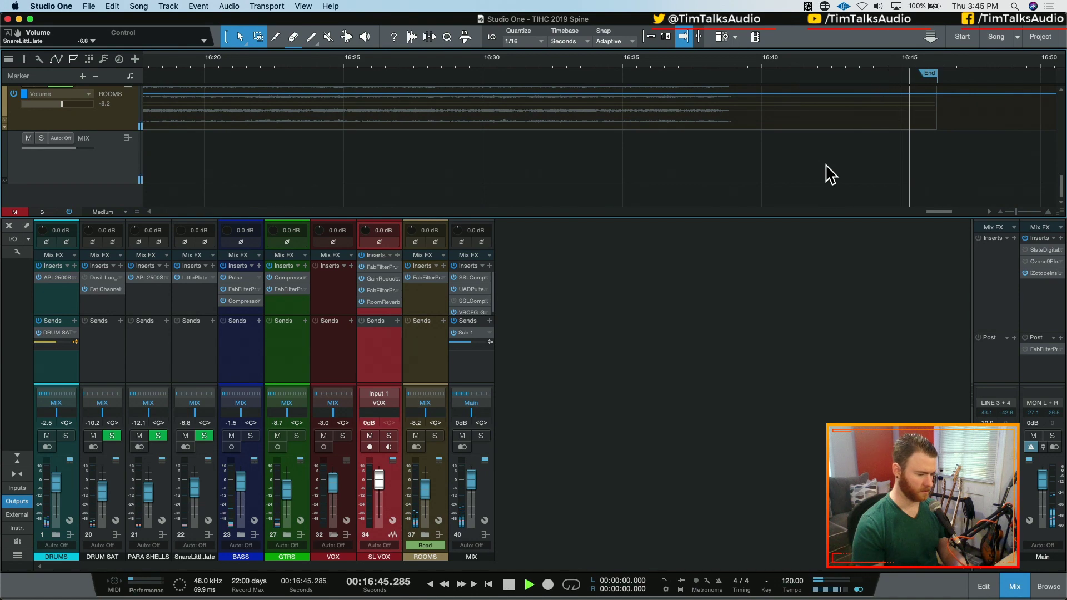
key("w")
key("w")
key("w")
key("w")
key("w")
key("space")
- Hide the automation display on the ROOMS track
scroll(827, 165, "up", 5)
scroll(826, 167, "down", 6)
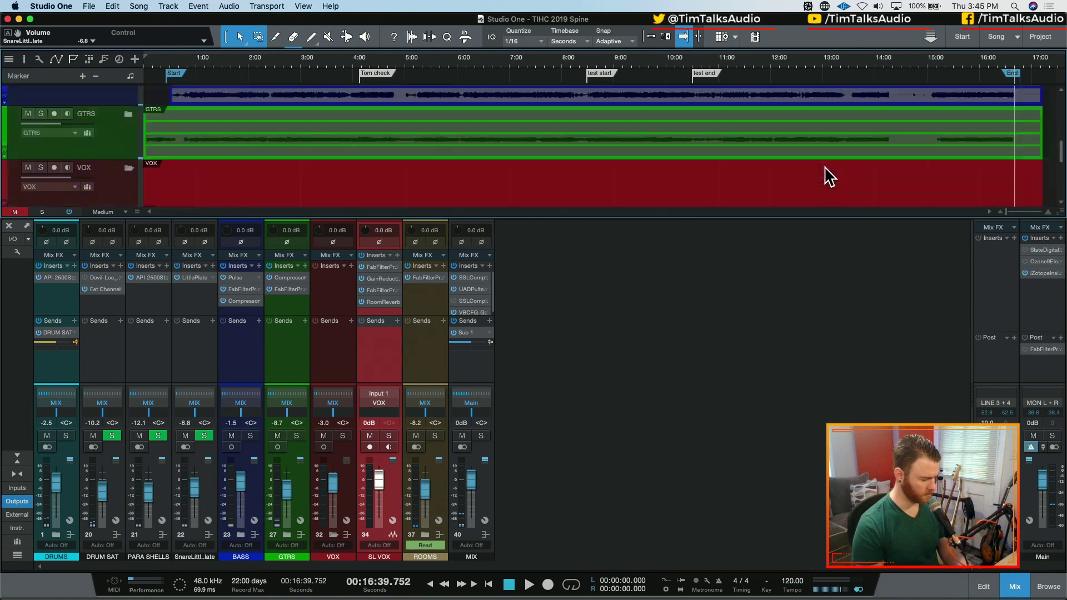
right_click(112, 186)
right_click(112, 177)
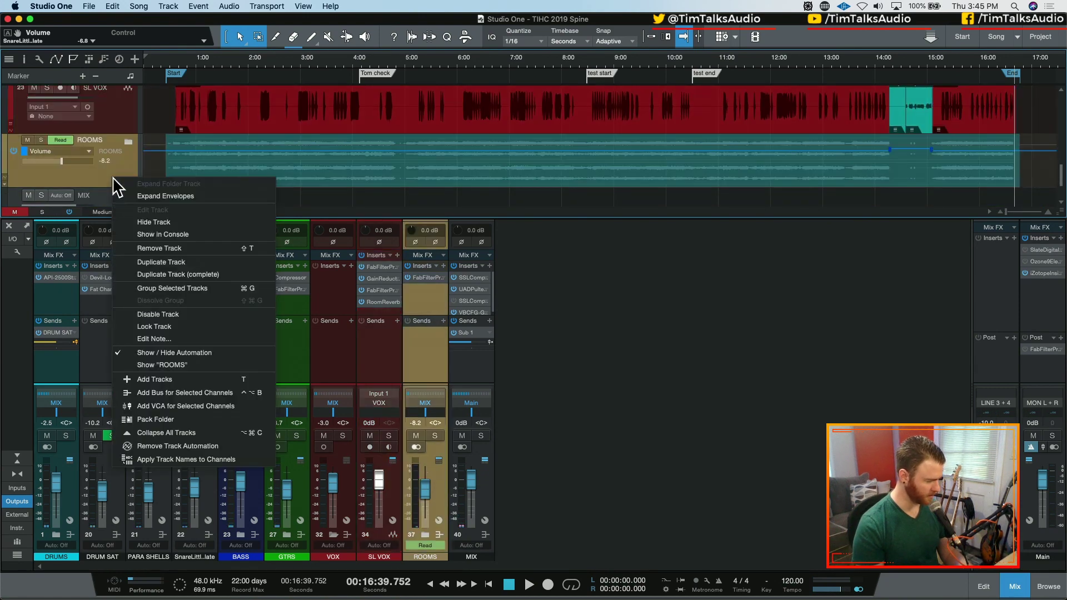
left_click(232, 358)
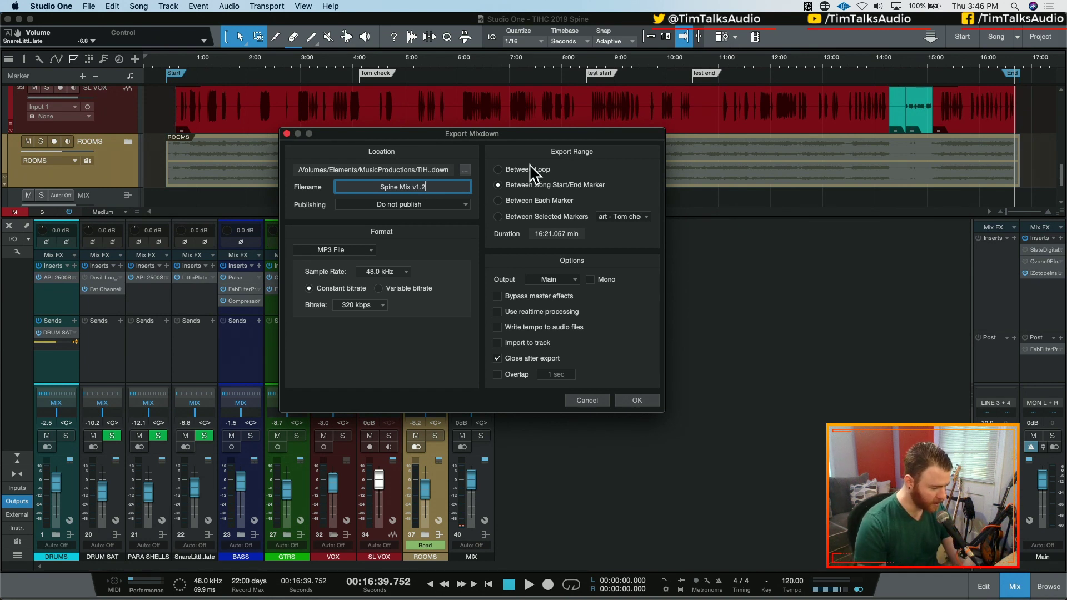
- Export the section between the test start and test end markers as a 320 kbps MP3 mixdown named Spine Mix v1.2
left_click(571, 217)
left_click(622, 217)
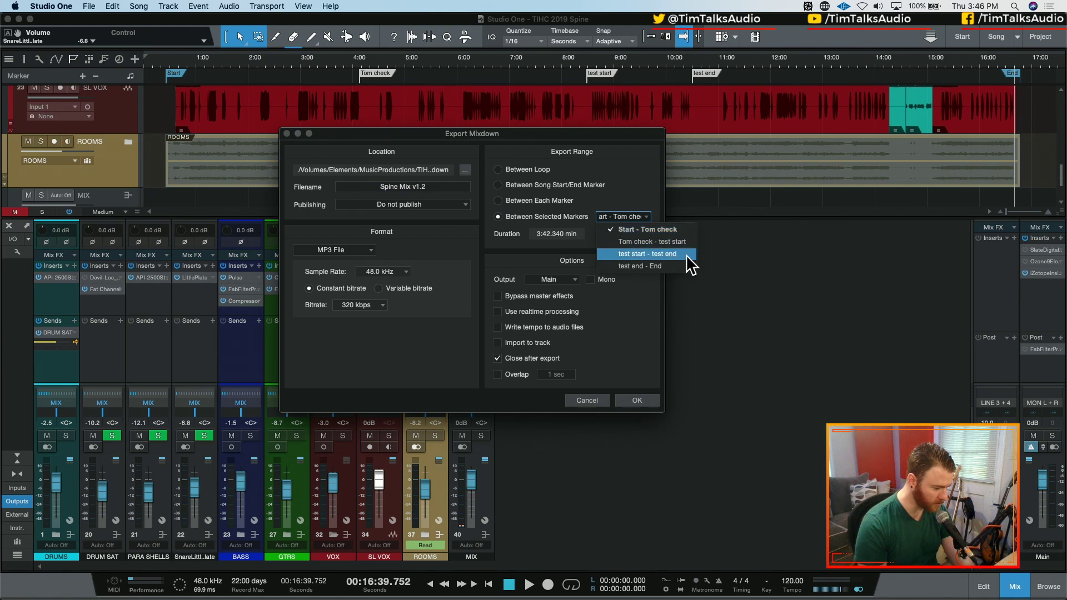
left_click(666, 254)
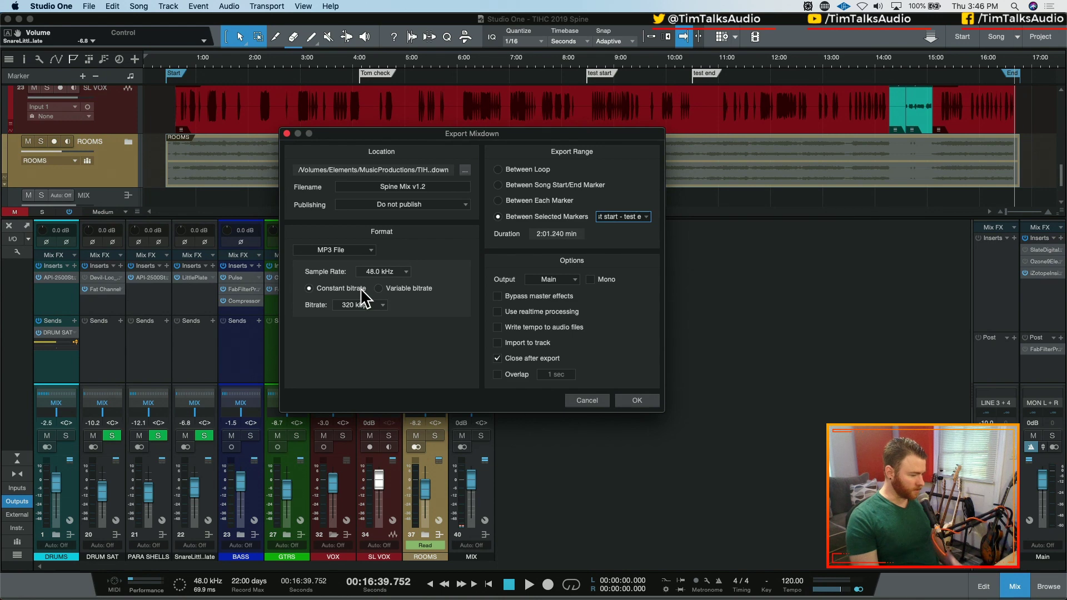
left_click(648, 399)
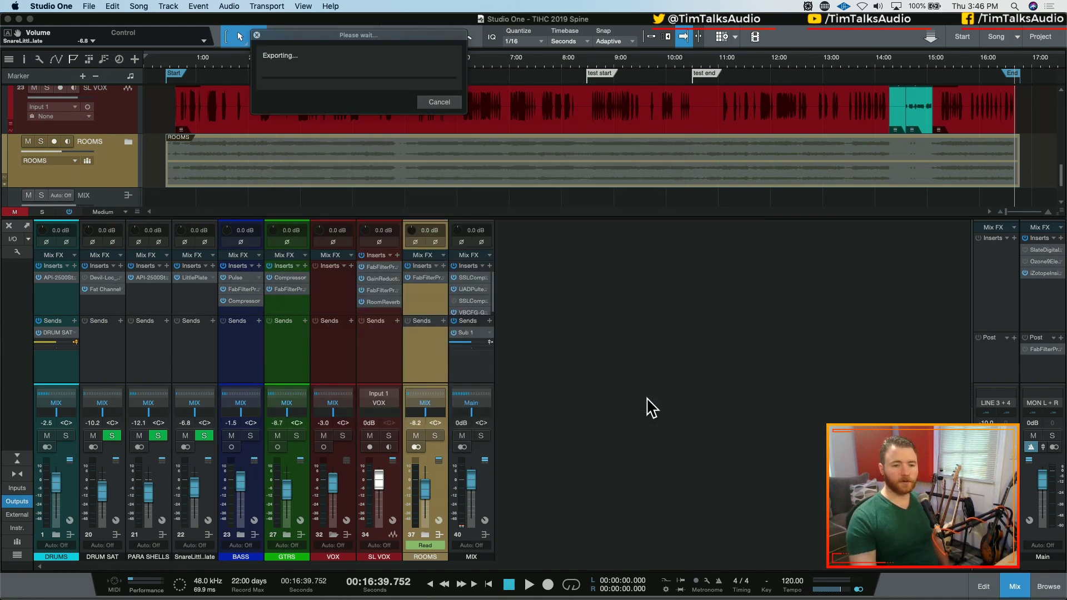